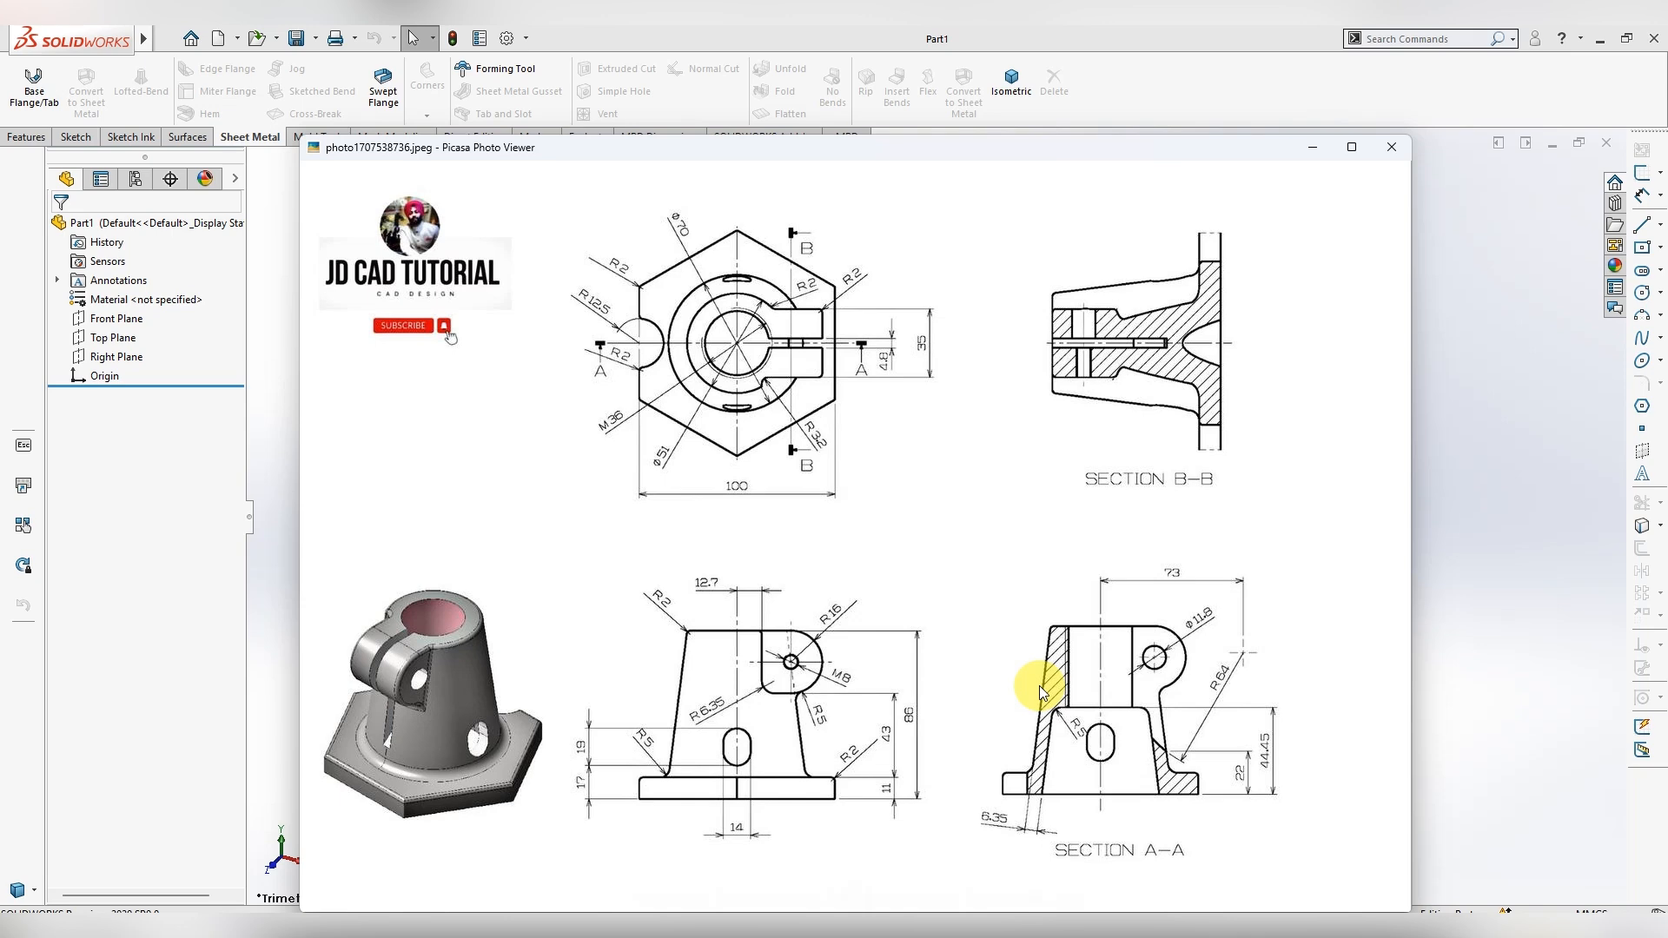
- Start a sketch on the Top Plane and draw a six-sided polygon centred on the origin, about 79 mm across flats
click(1512, 382)
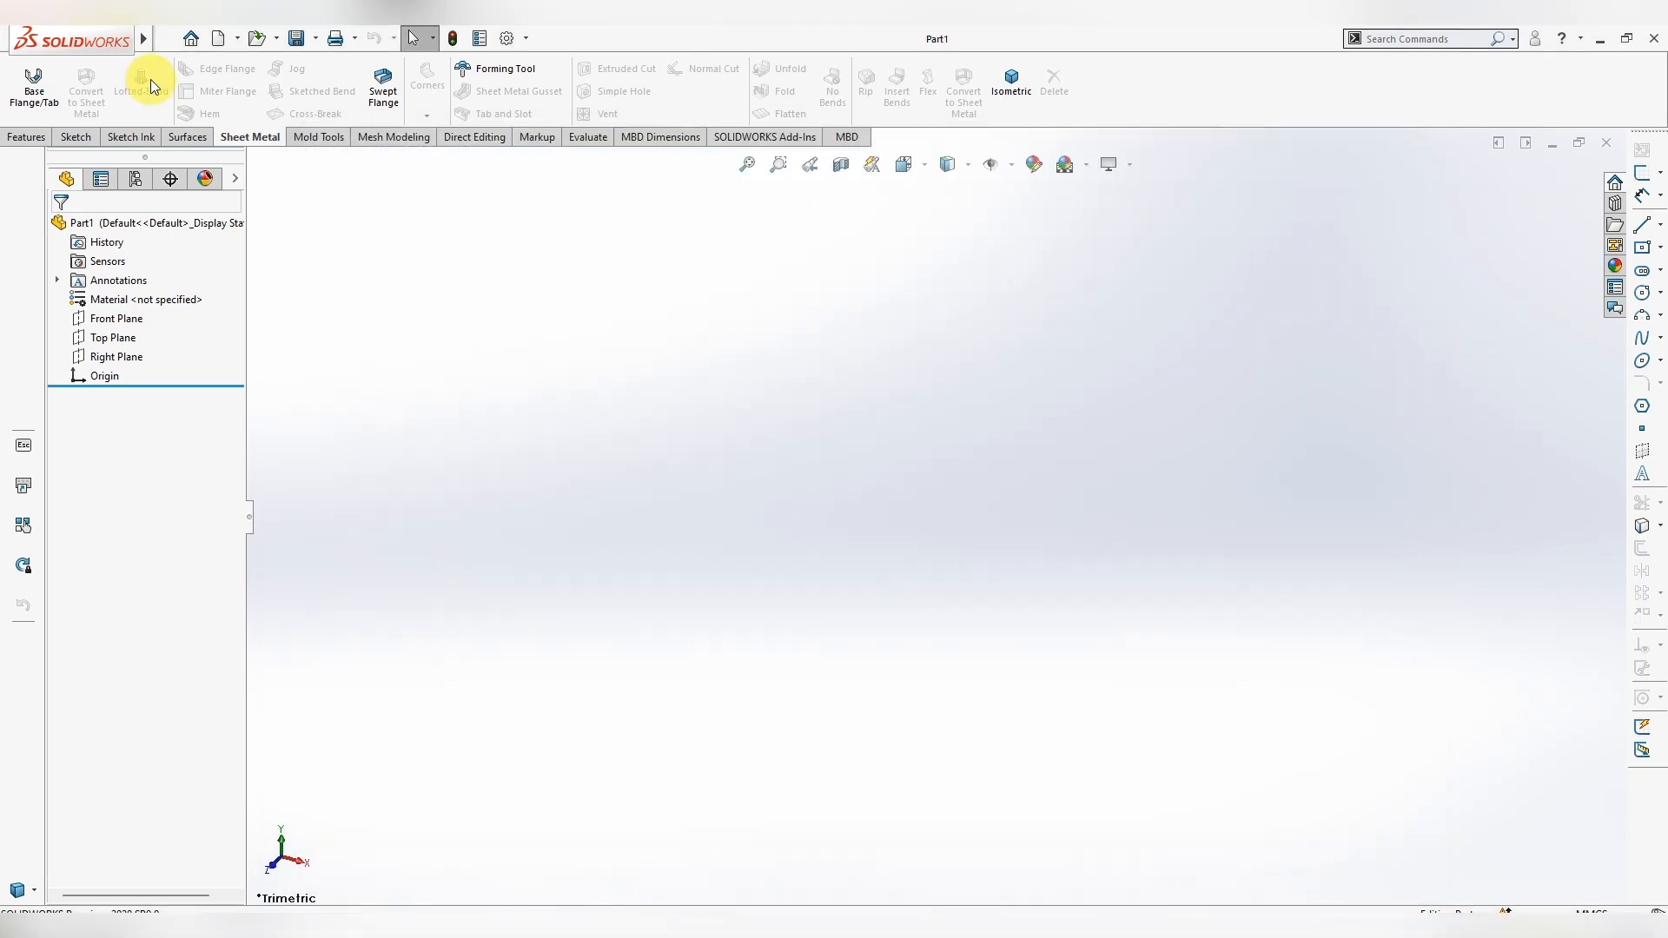
right_click(126, 345)
click(139, 310)
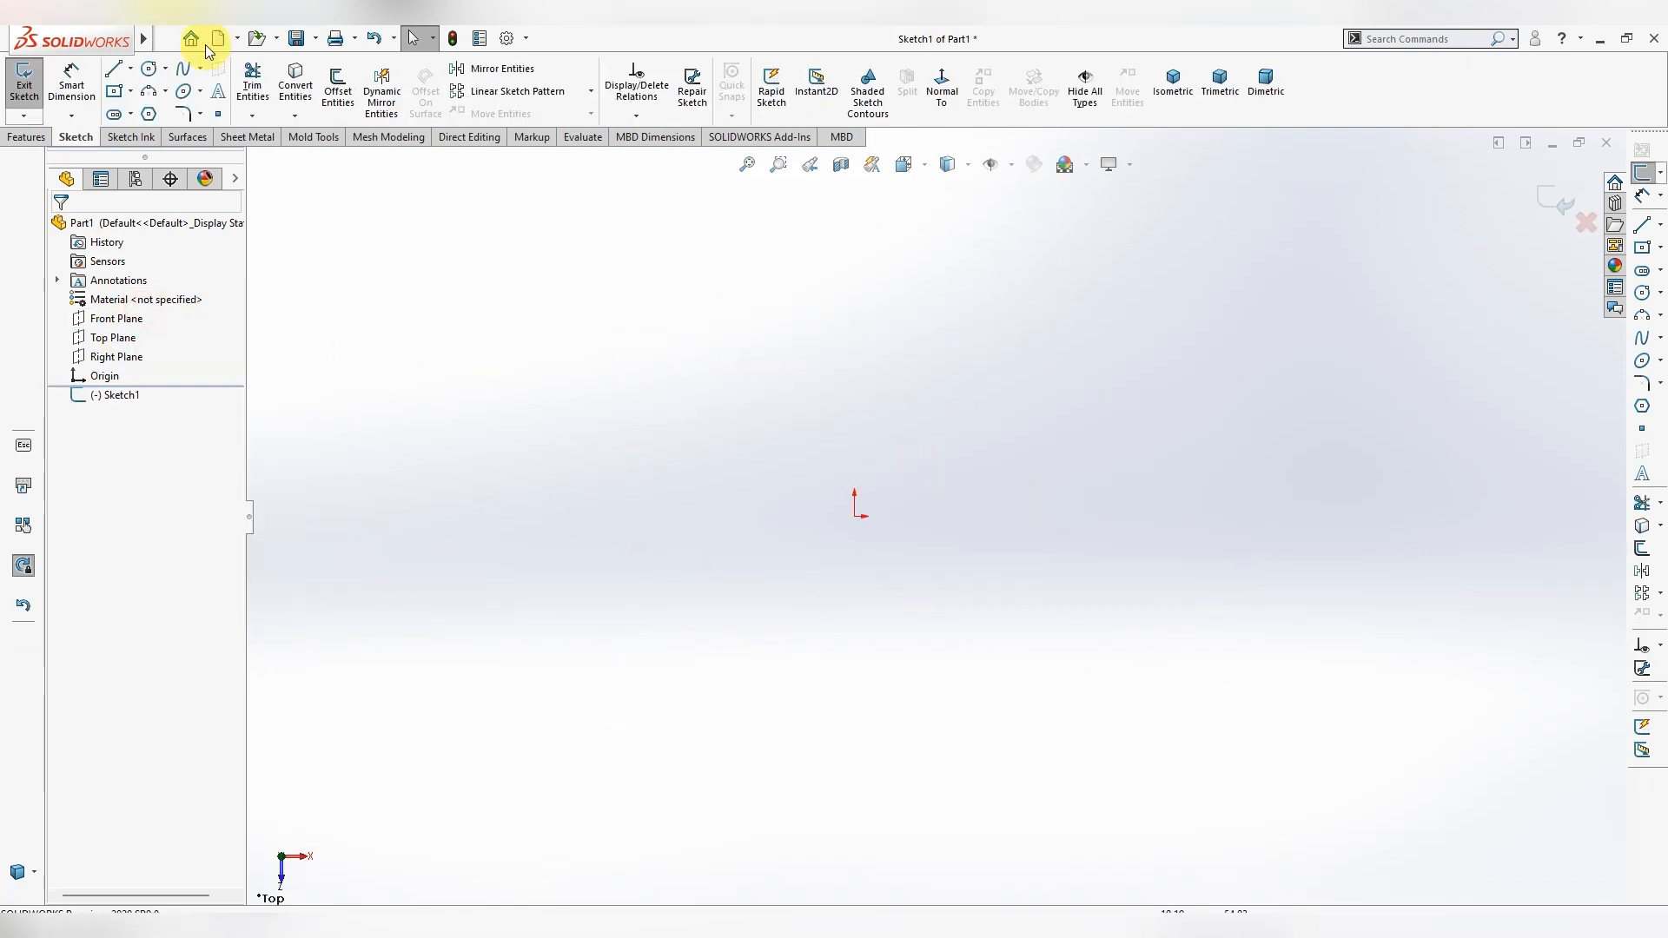
mouse_move(2, 57)
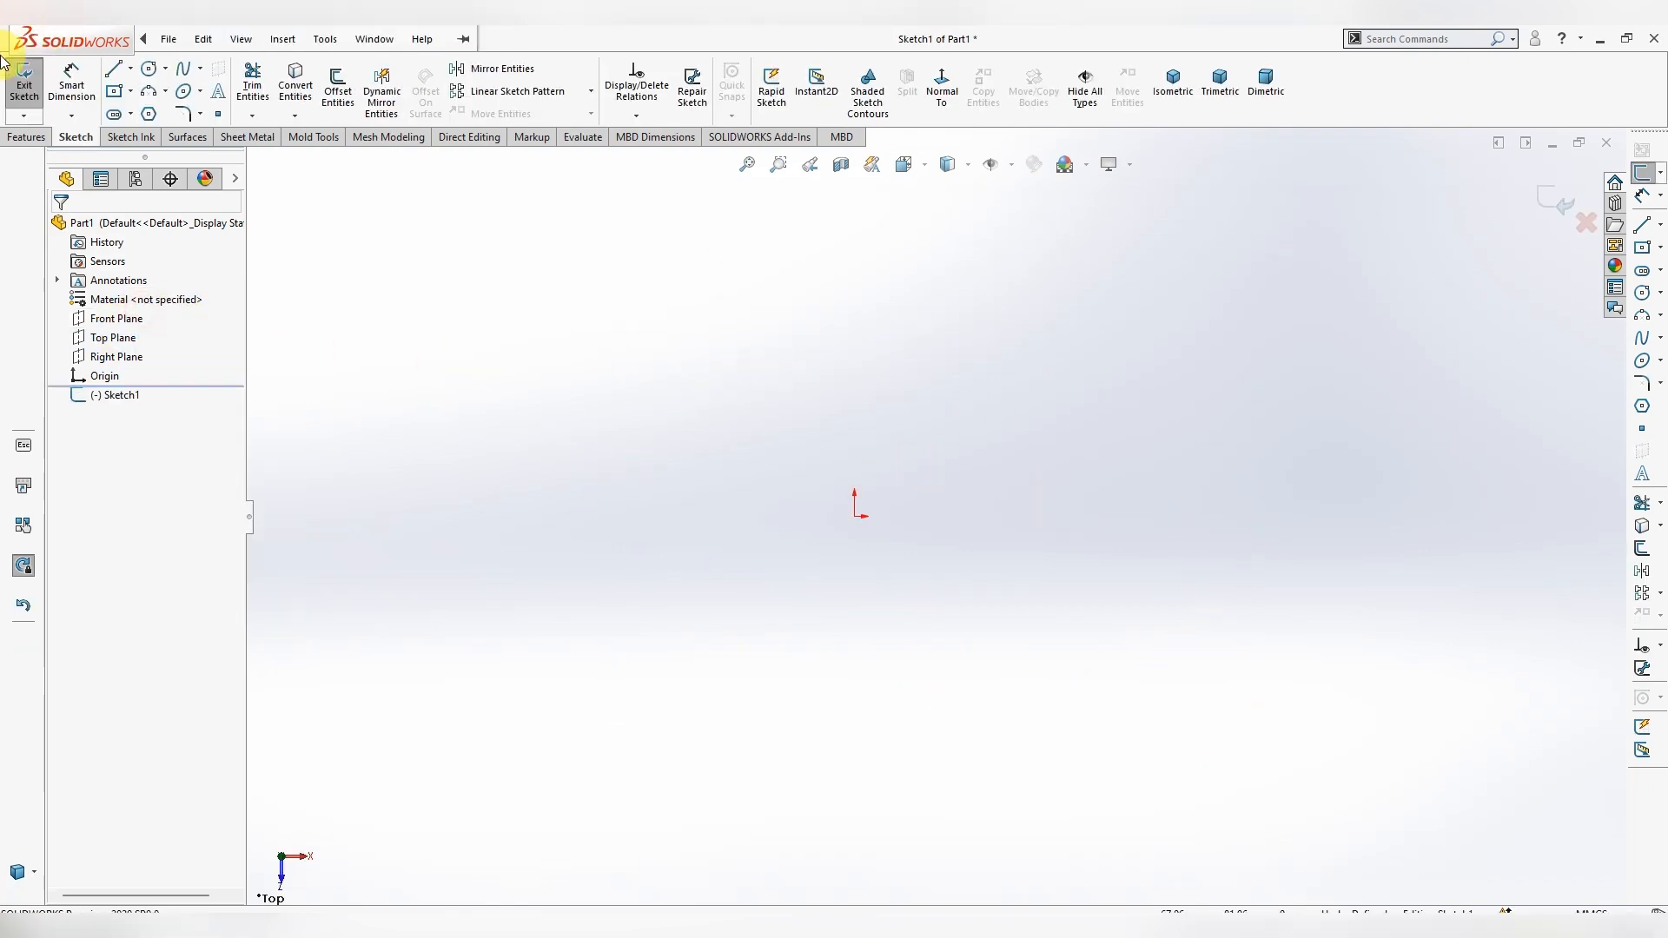
click(149, 114)
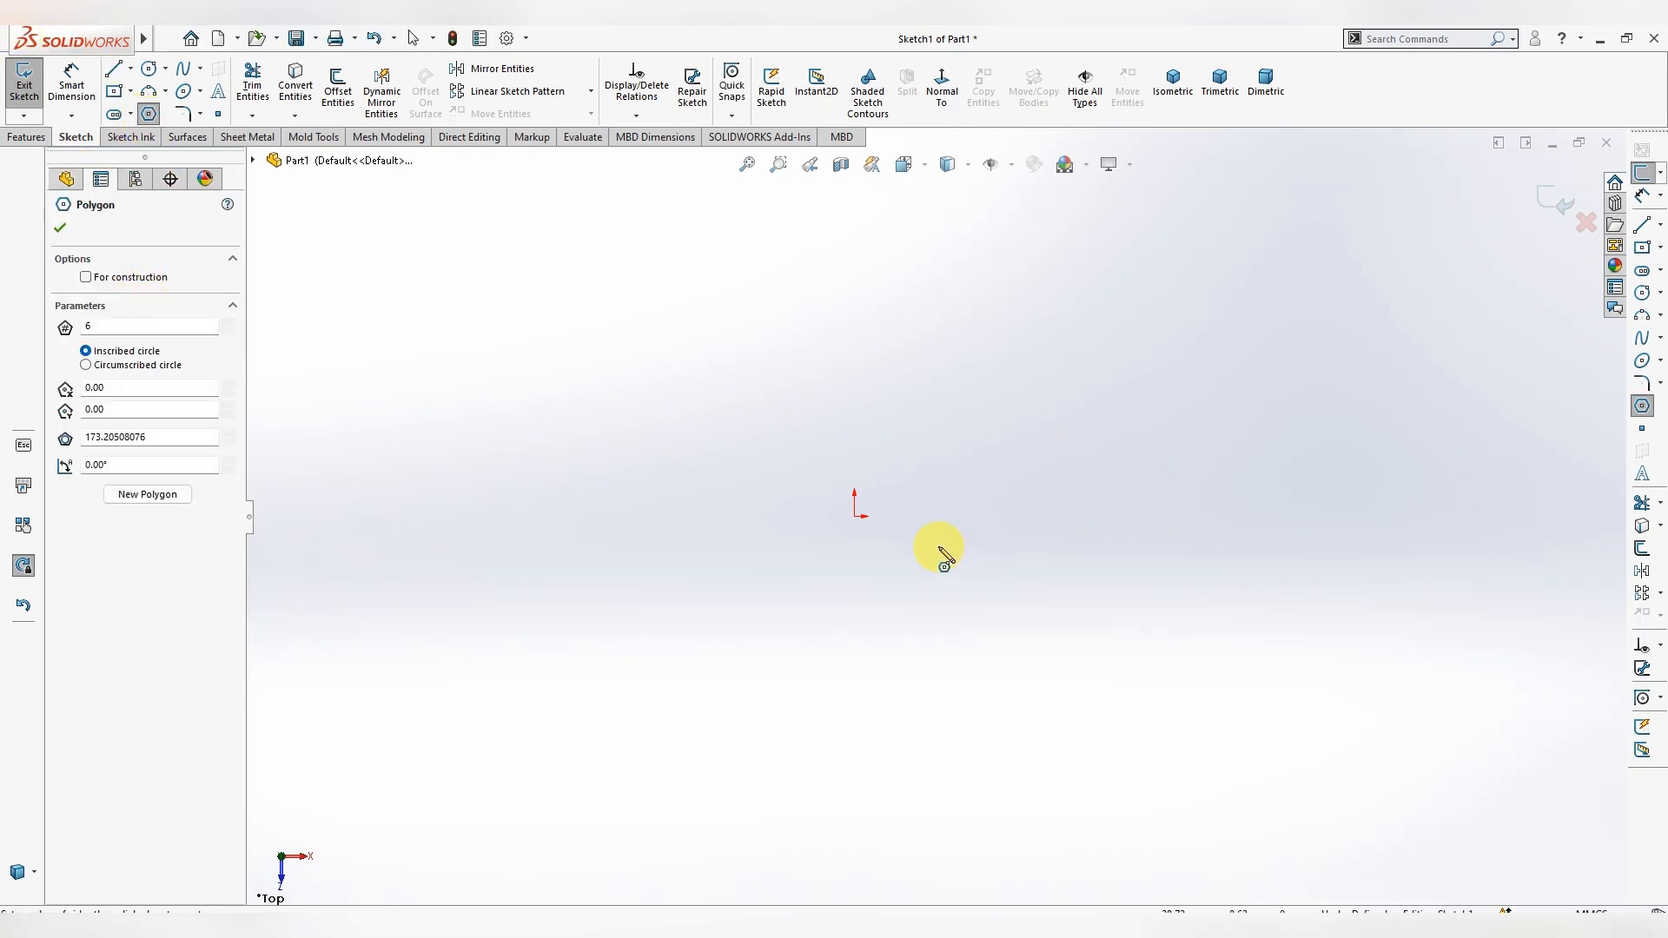
click(855, 516)
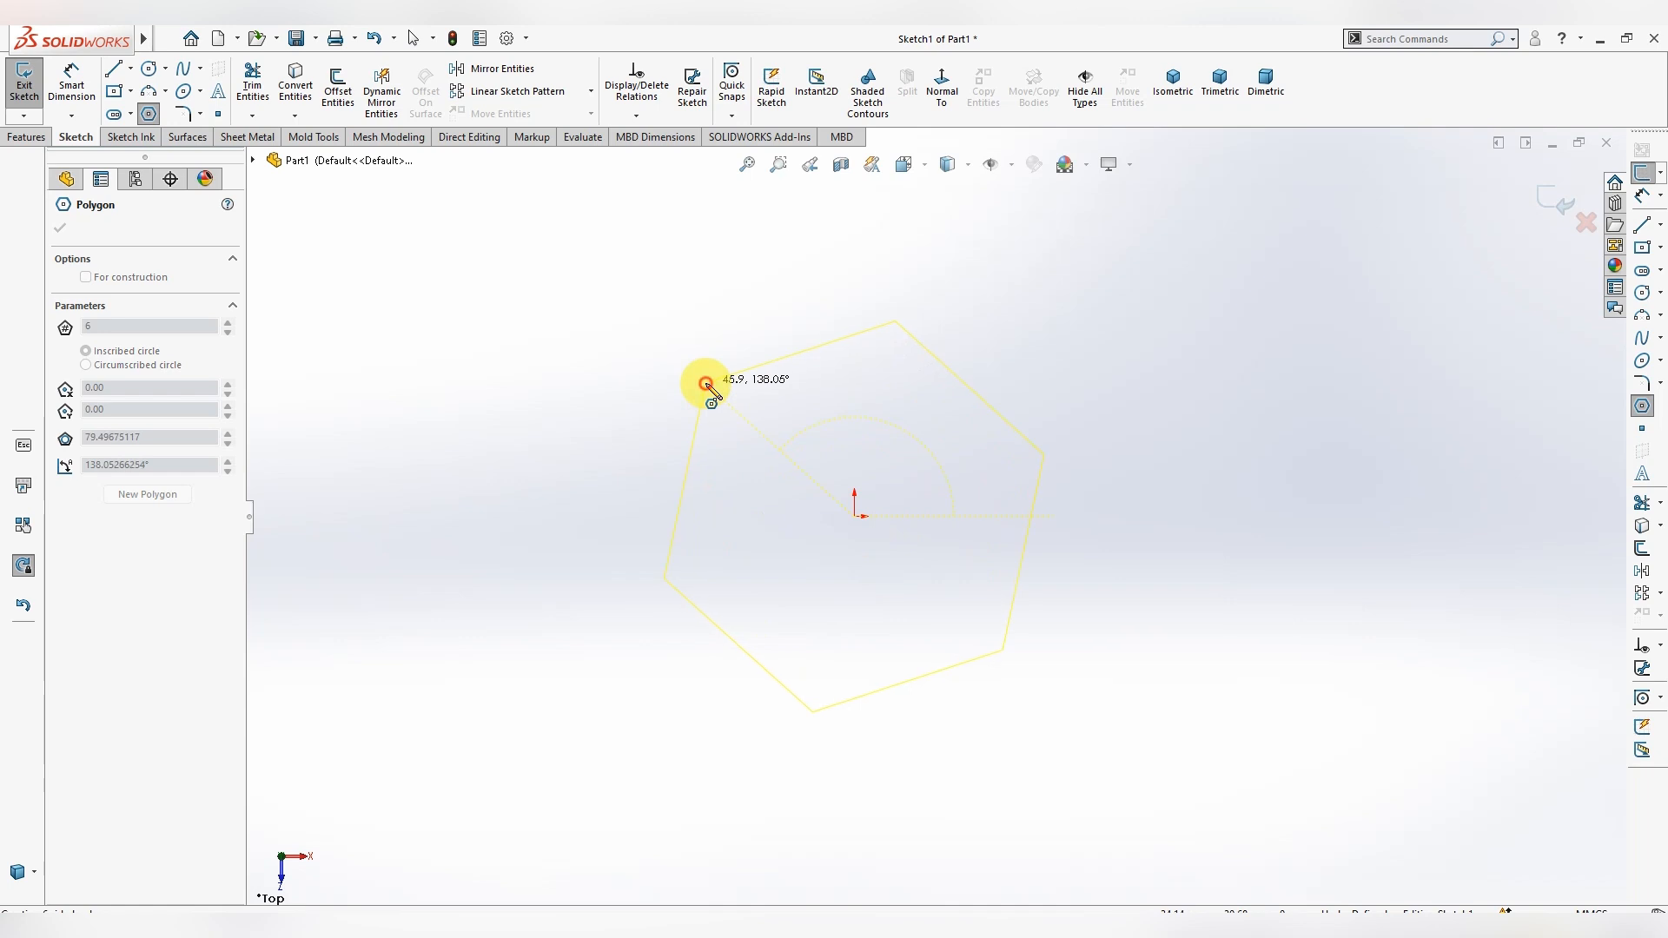
click(706, 383)
key(Escape)
- Make the hexagon's left side vertical and set the distance between its two vertical sides to 100 mm
click(703, 423)
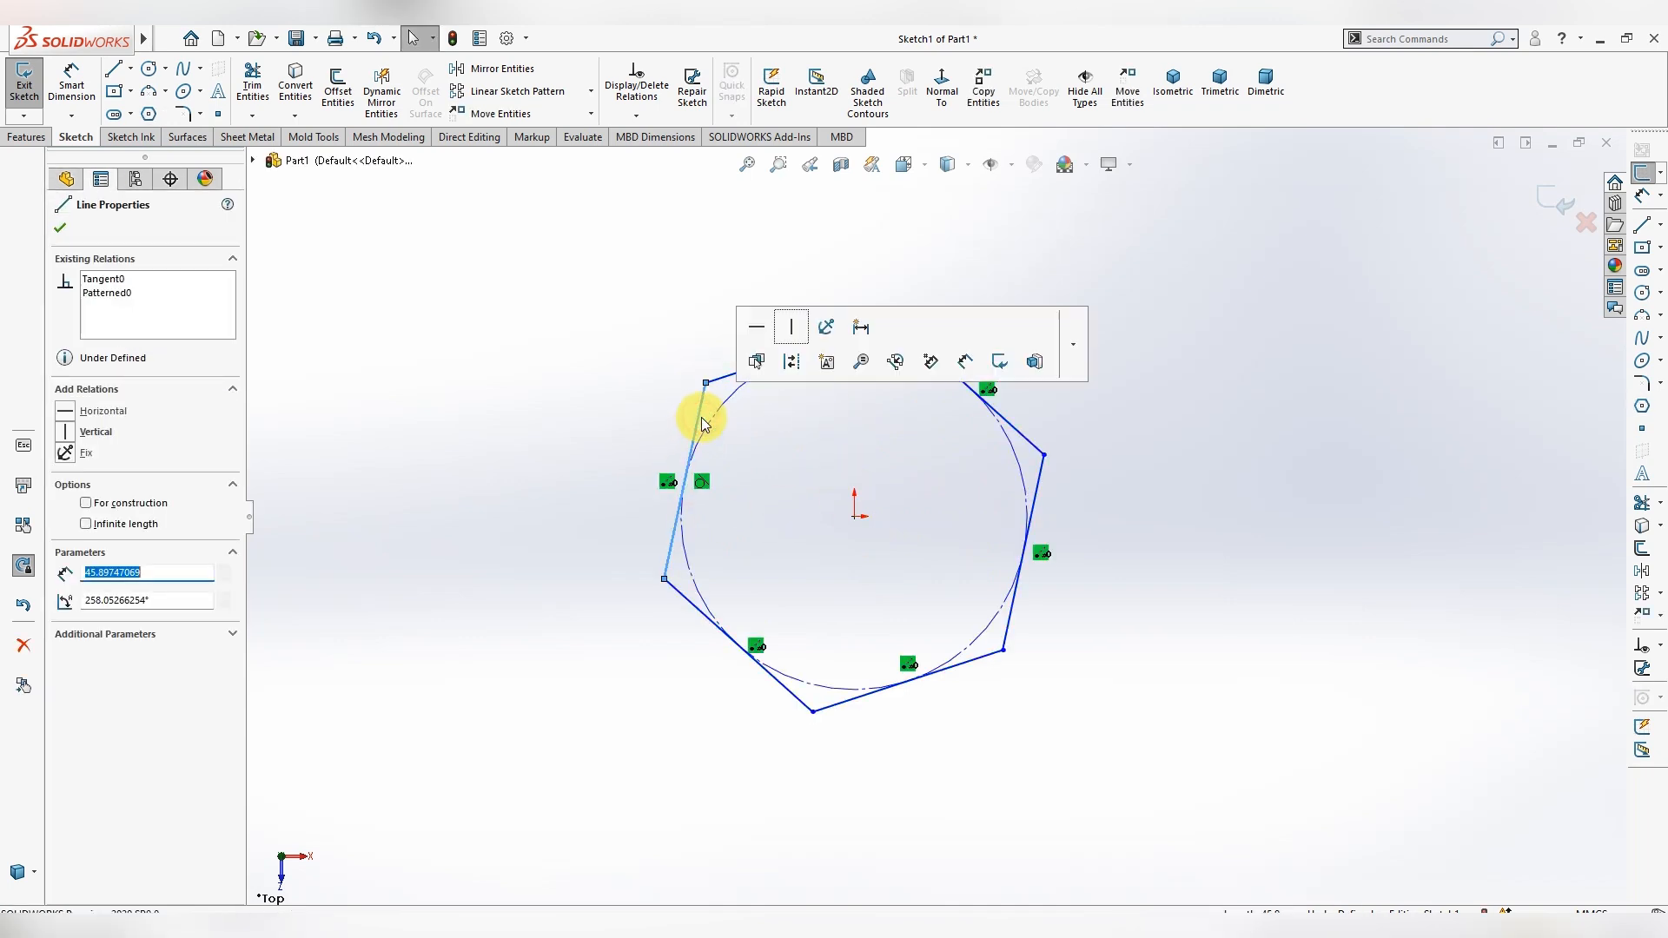
click(791, 329)
click(679, 328)
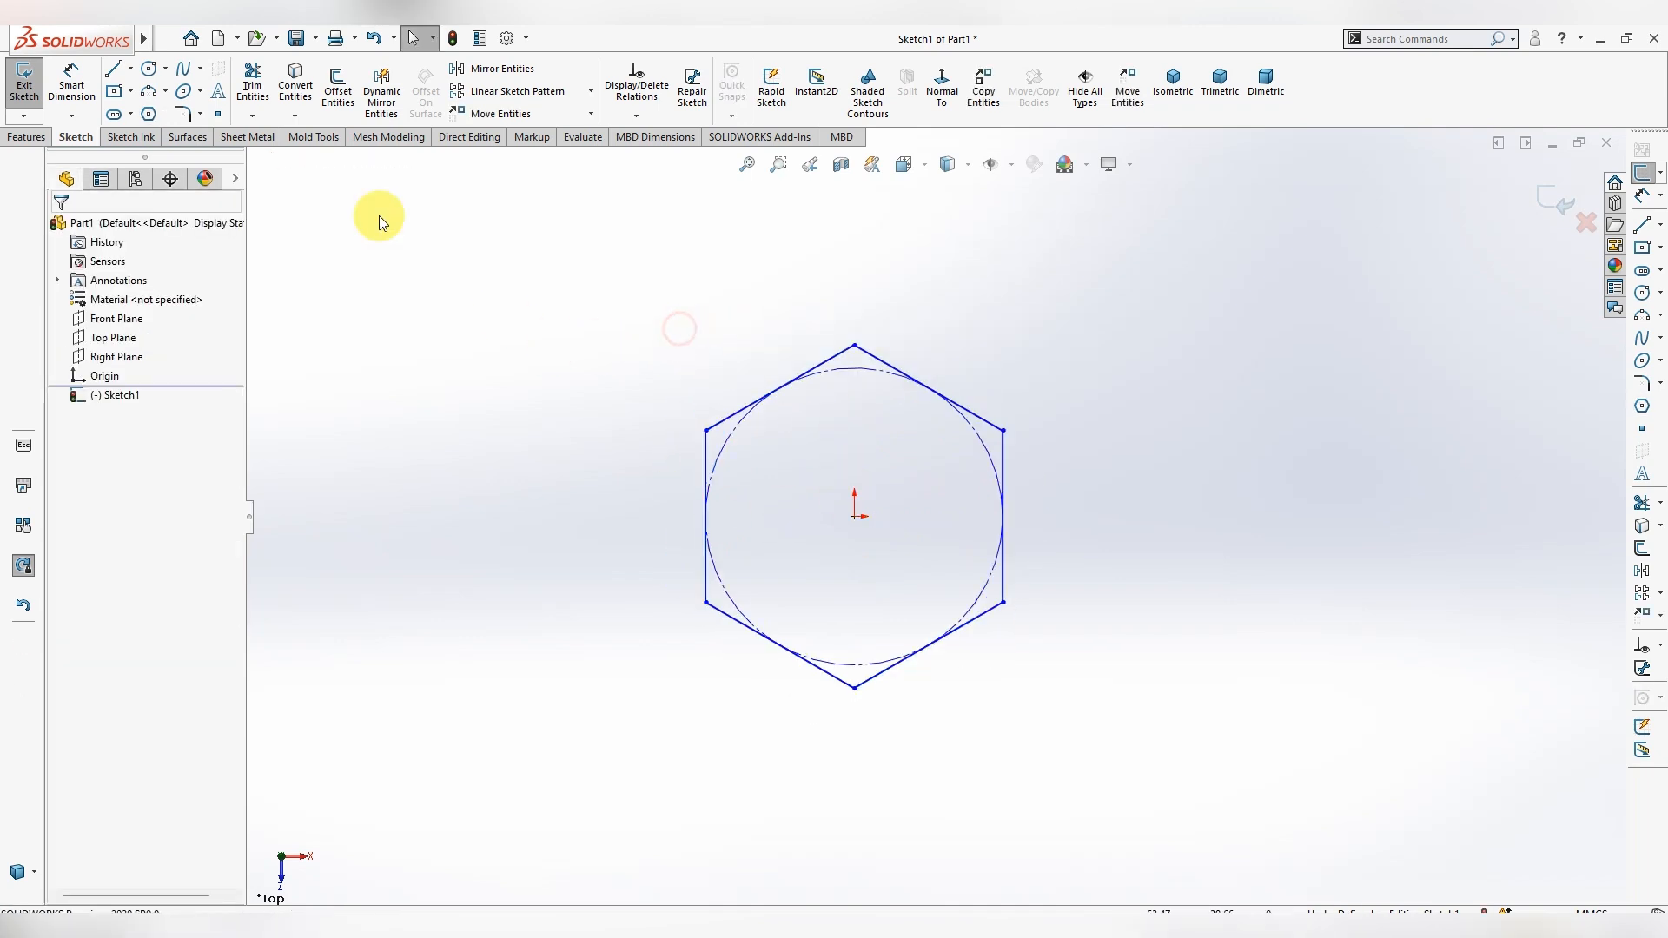
click(71, 79)
click(708, 469)
click(1003, 461)
click(866, 742)
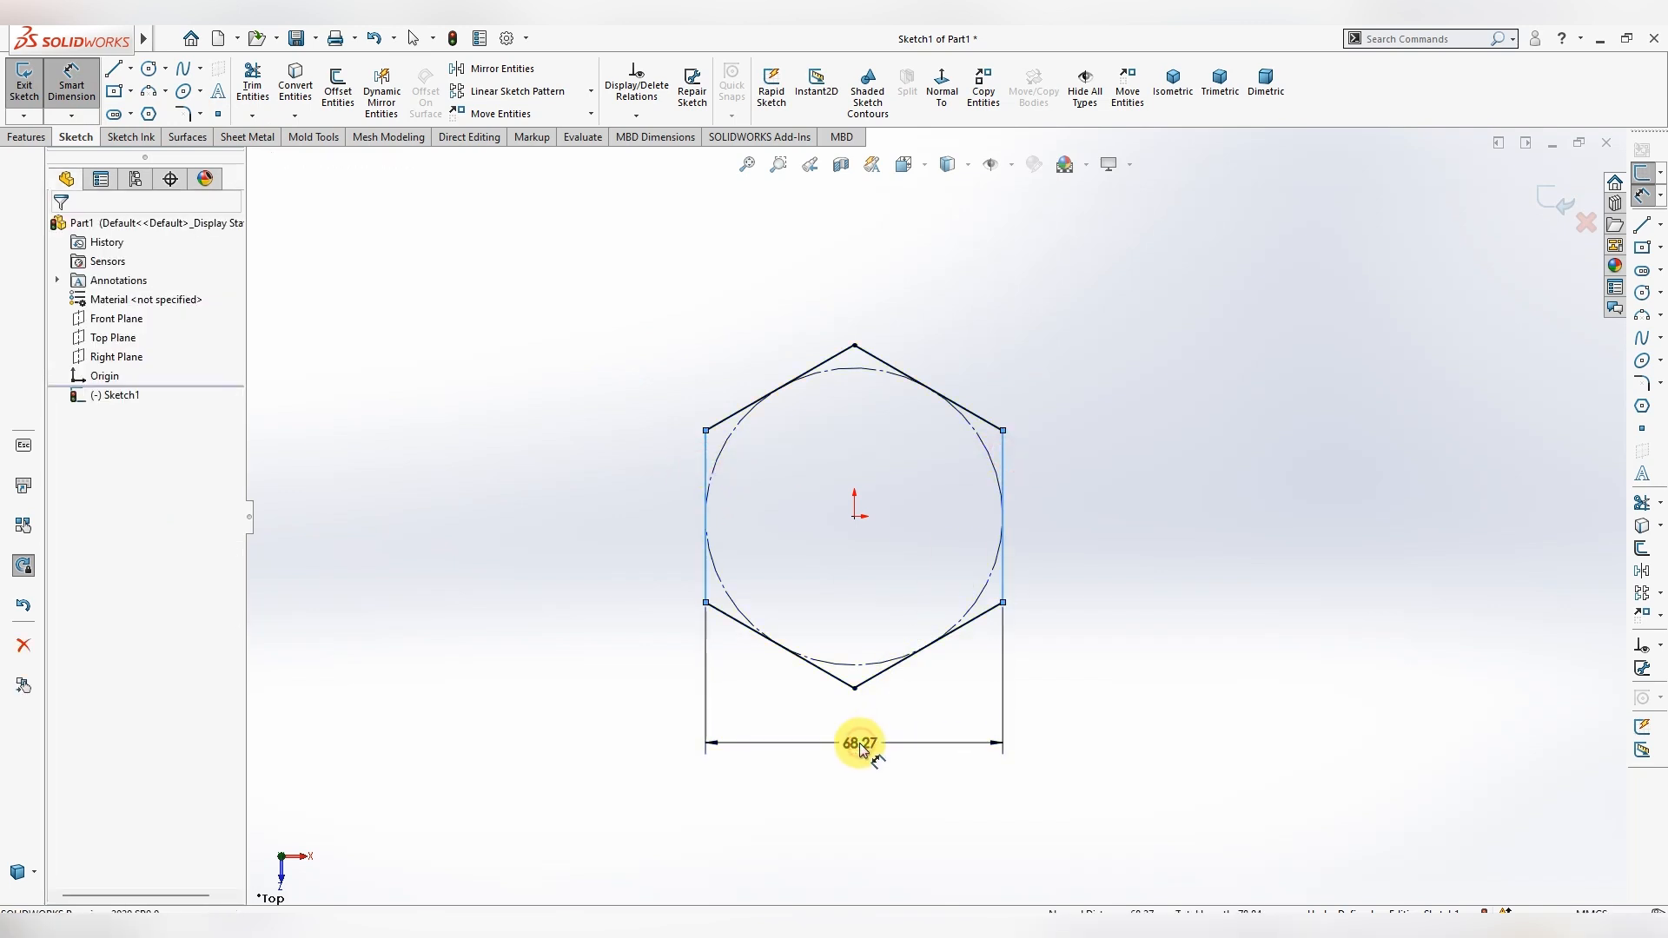
text(100)
key(Return)
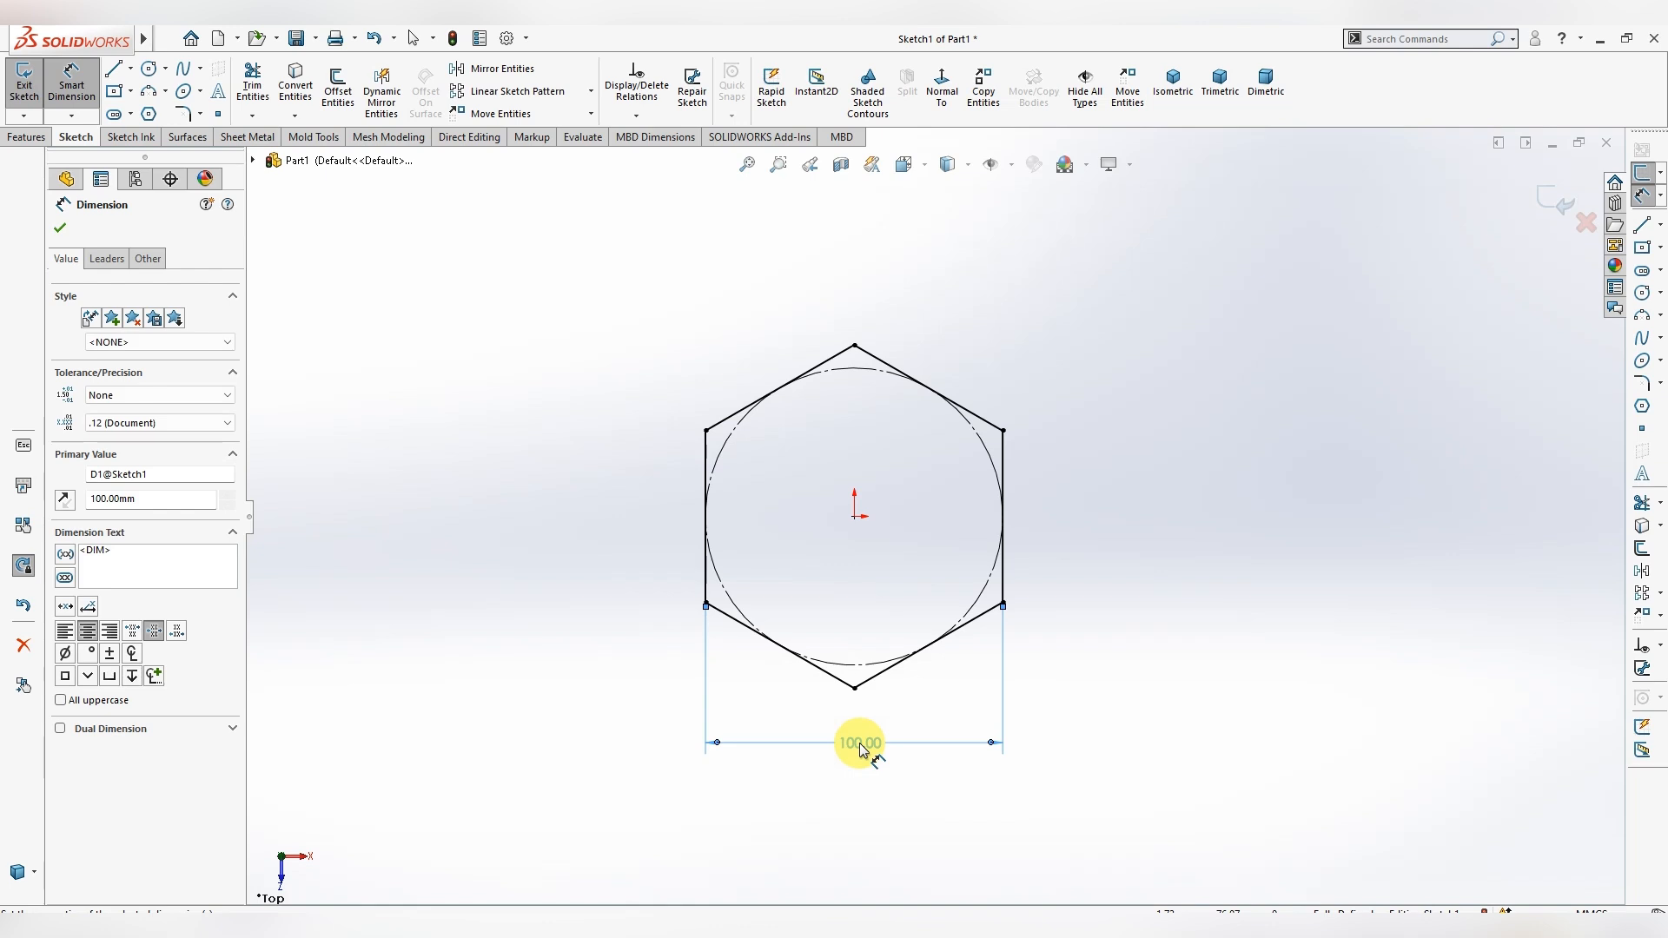
key(Escape)
- Draw a circle about 26 mm in diameter centred on the midpoint of the hexagon's left vertical side
mouse_move(1131, 714)
middle_down()
mouse_move(1139, 551)
mouse_move(1166, 538)
mouse_move(1128, 588)
mouse_move(1061, 461)
middle_up()
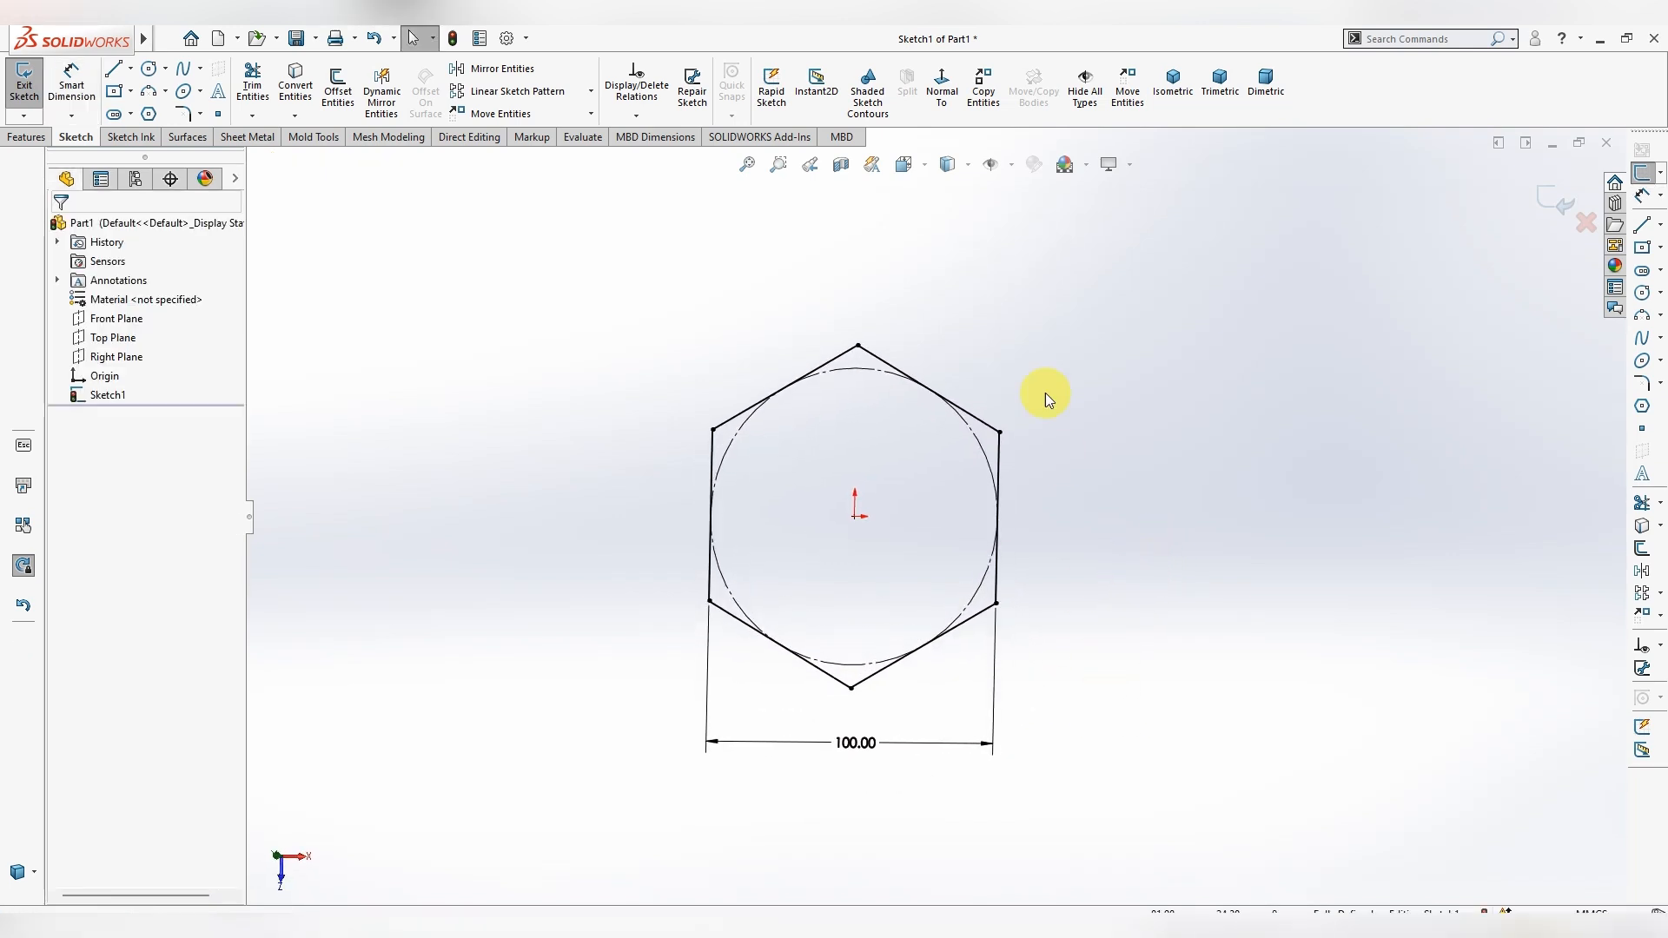
click(946, 113)
scroll(1003, 565, down, 1)
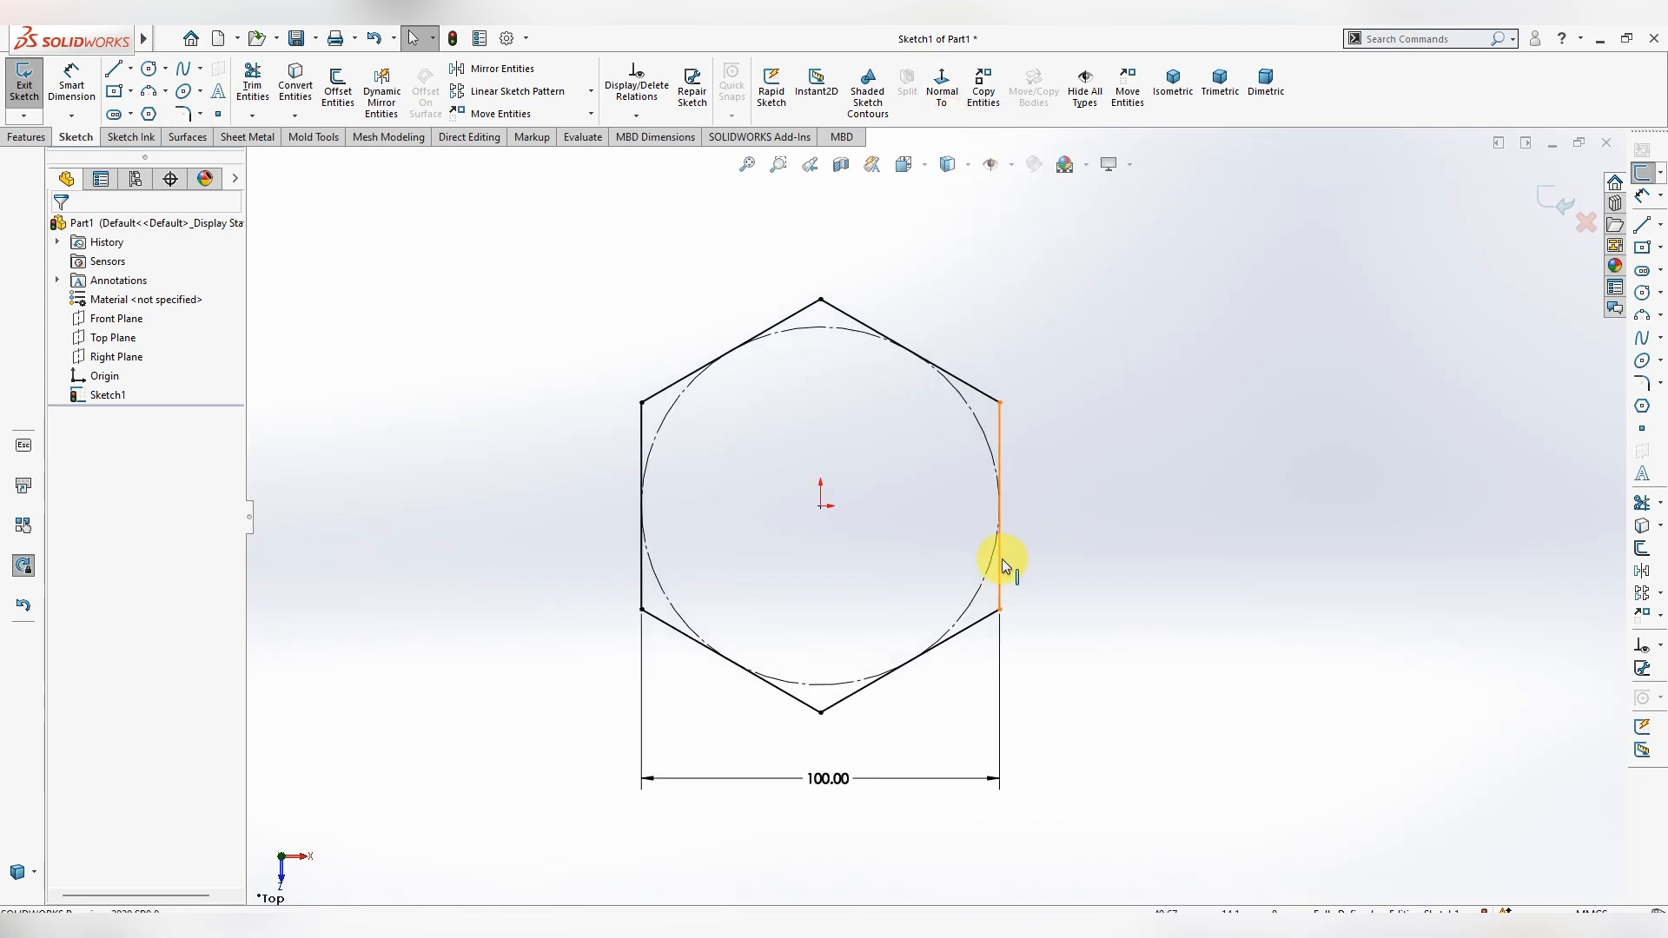
click(165, 68)
click(157, 92)
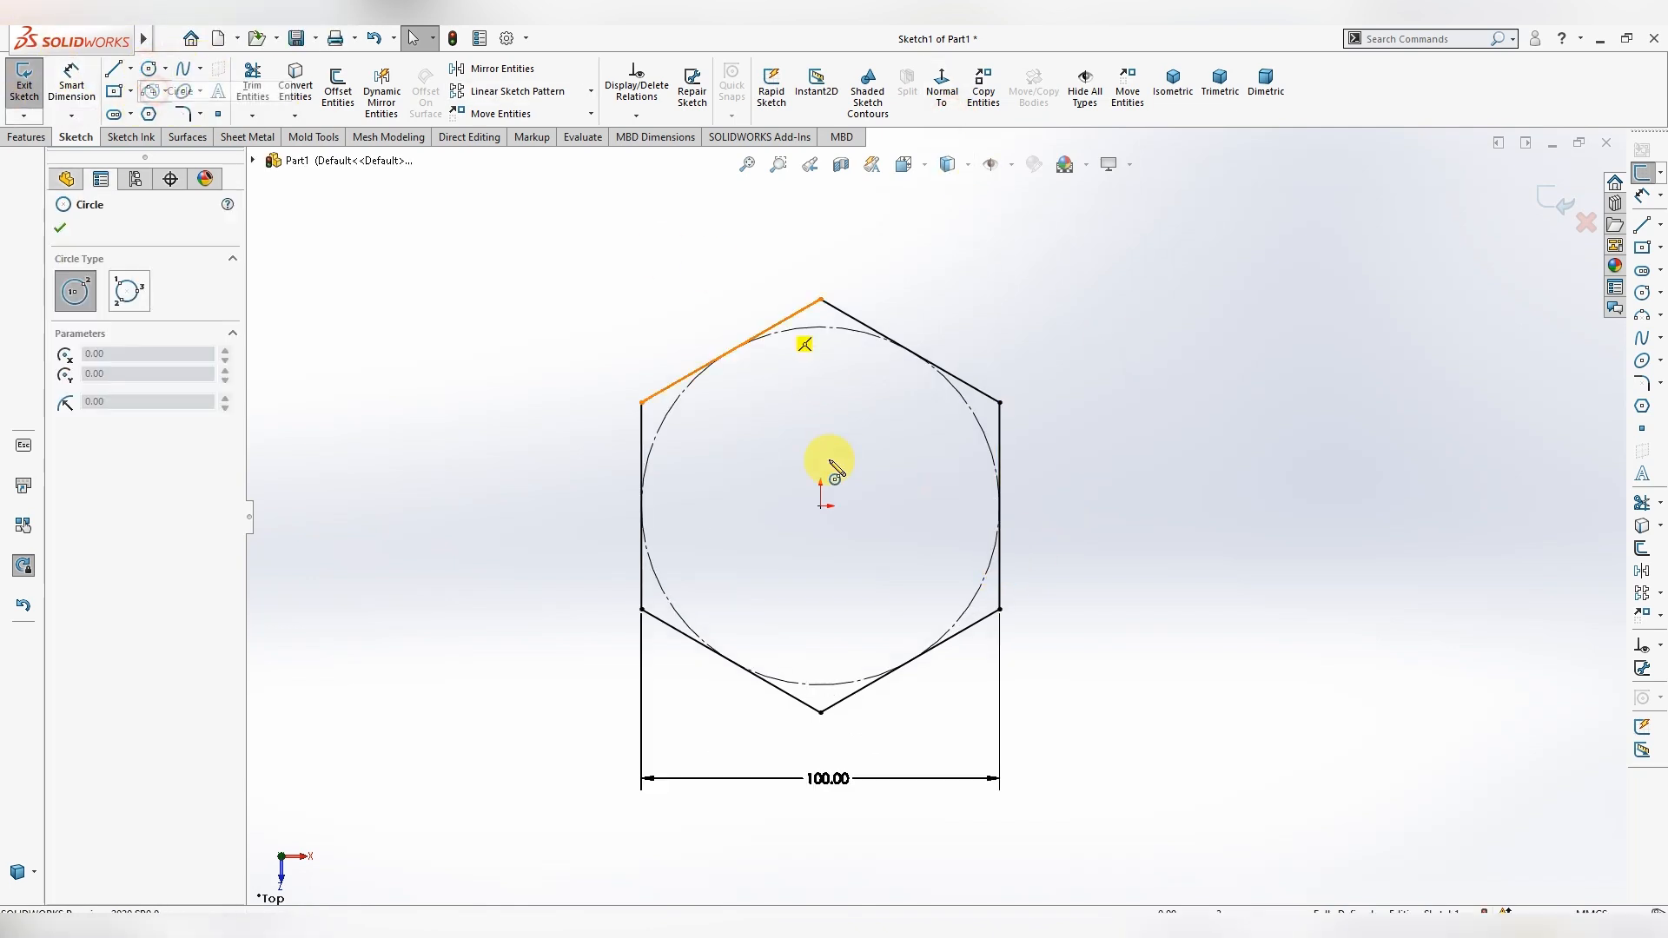
click(641, 506)
click(672, 533)
key(Escape)
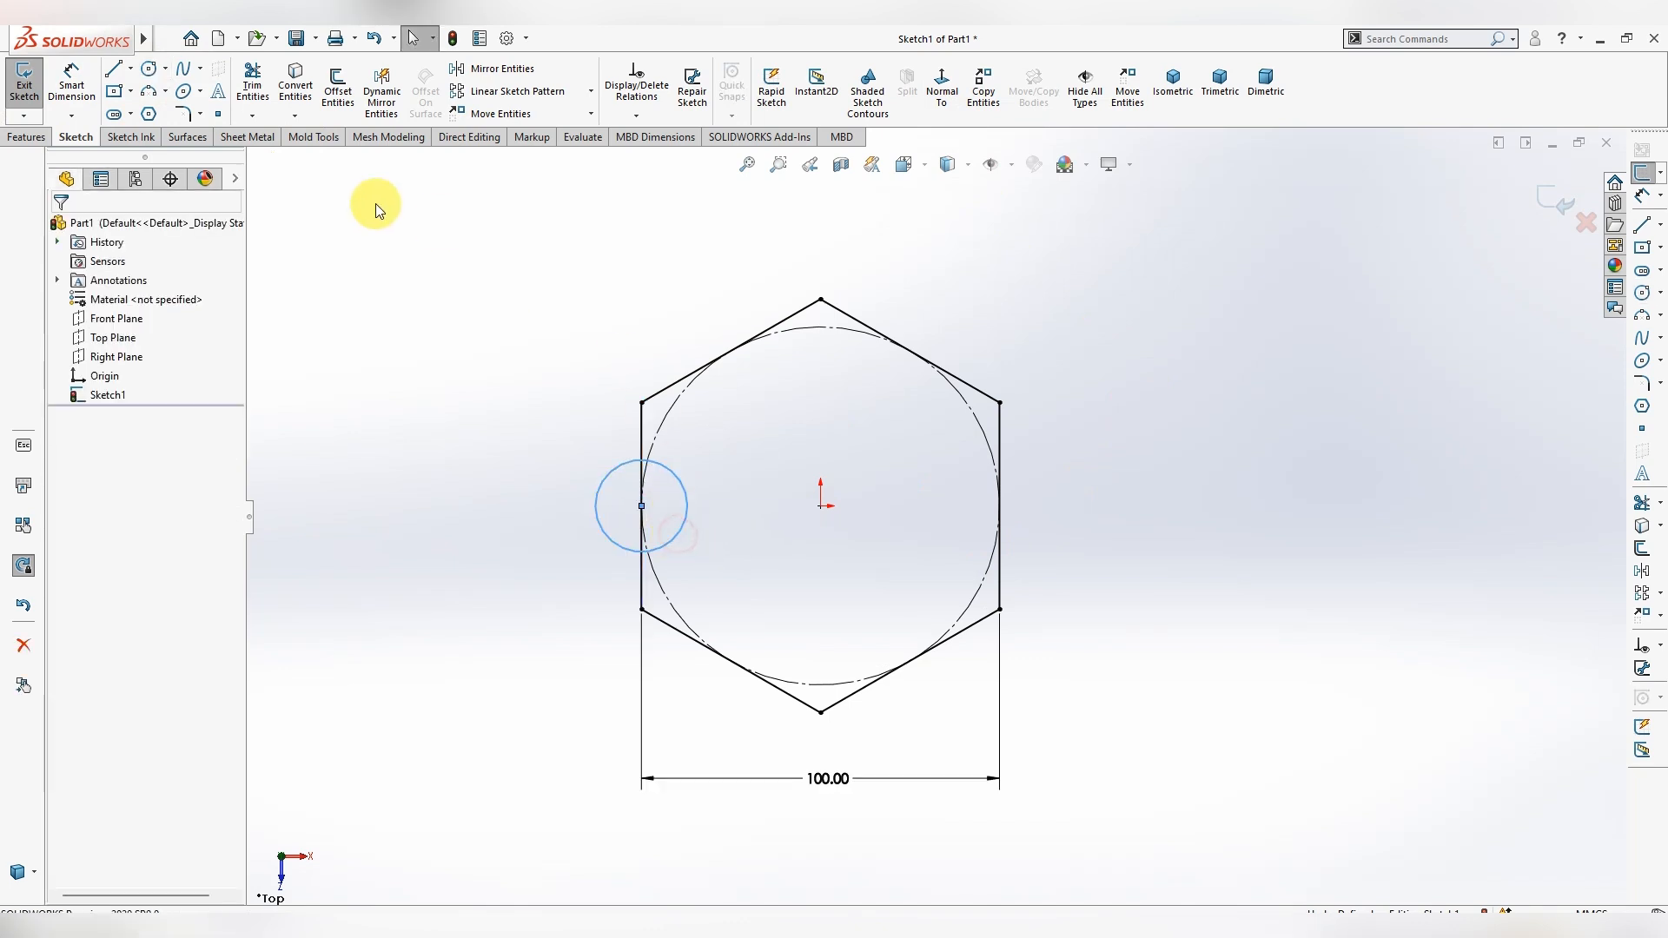
- Set the diameter of the circle on the hexagon's left side to 25 mm
click(97, 111)
click(674, 474)
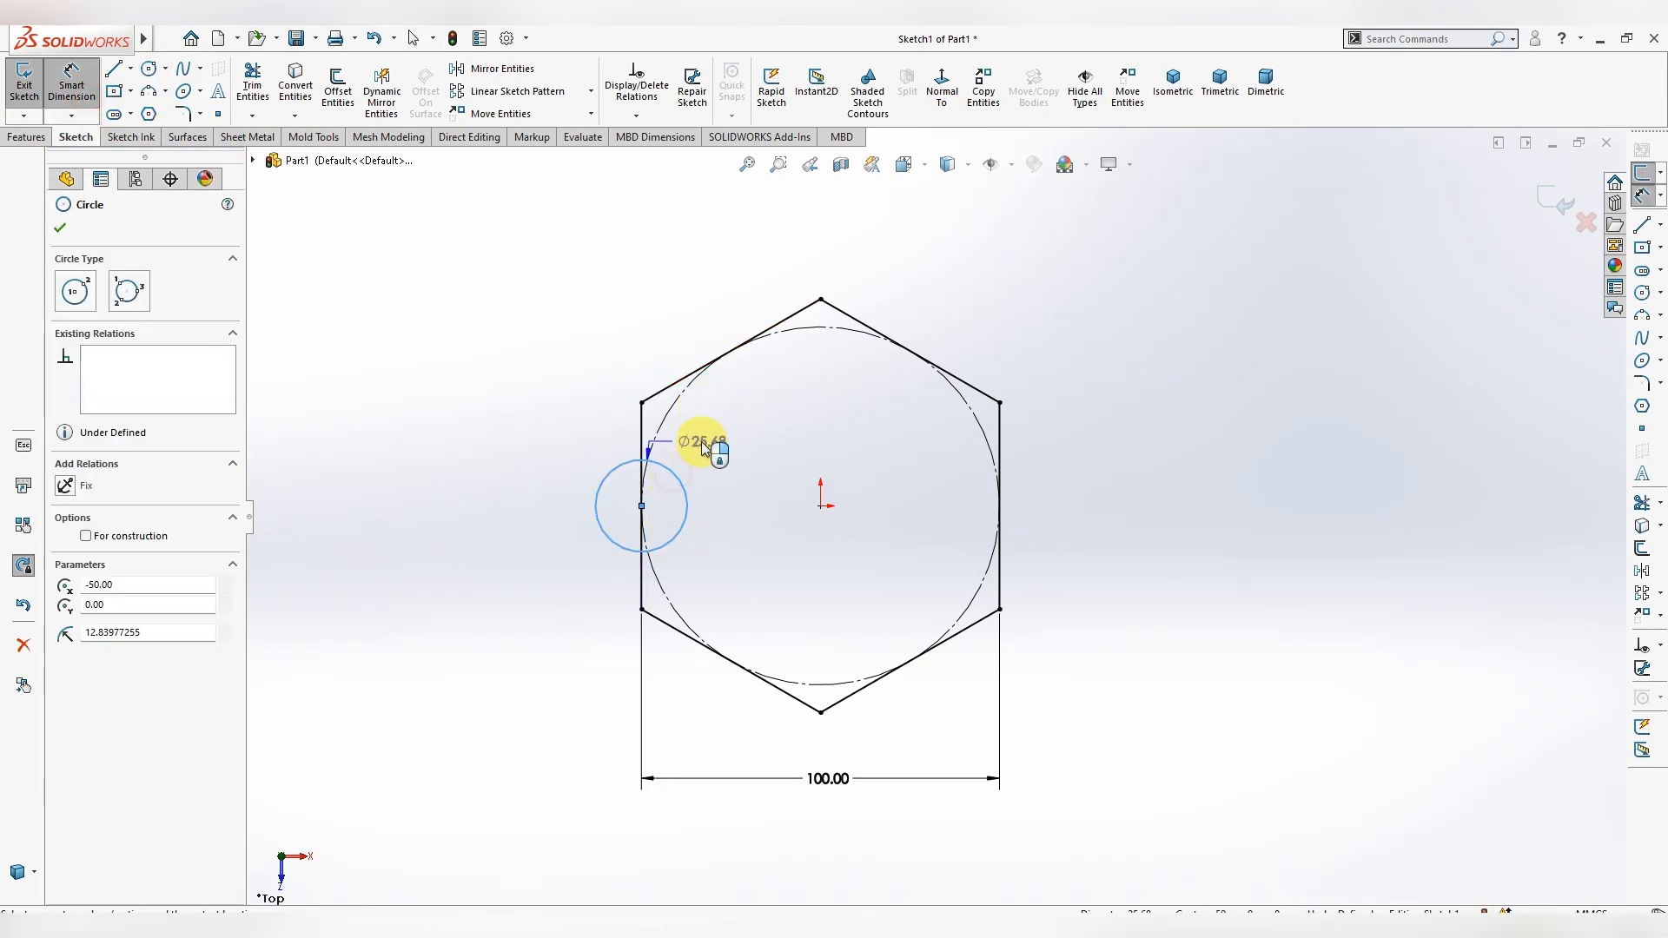
click(703, 443)
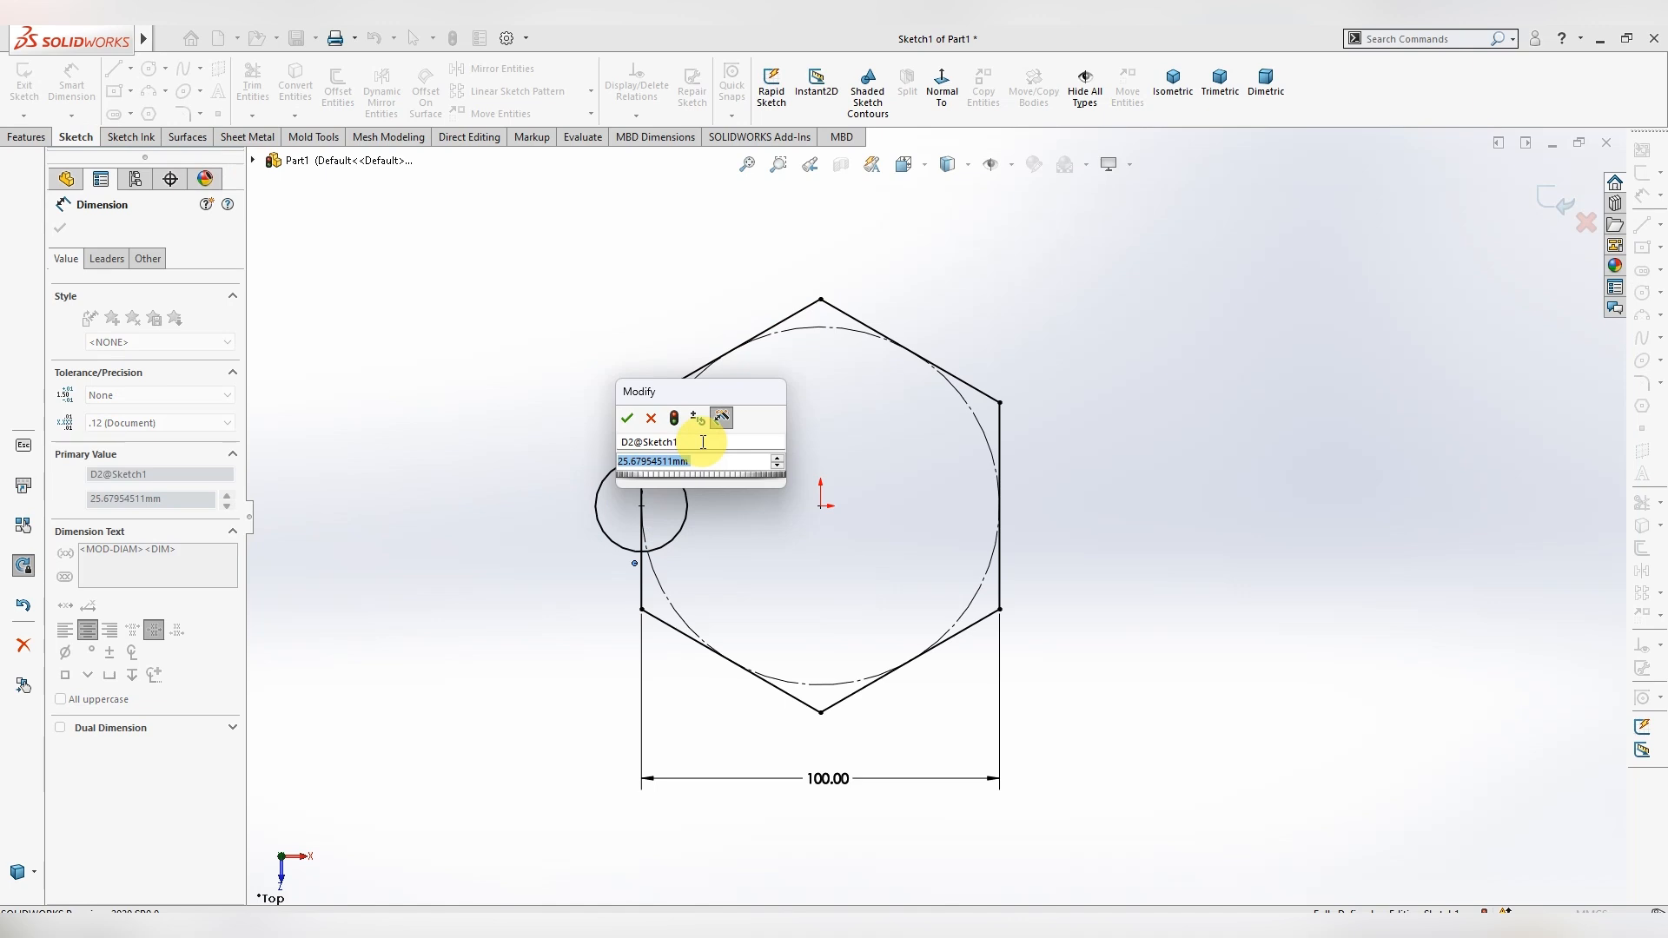
text(25)
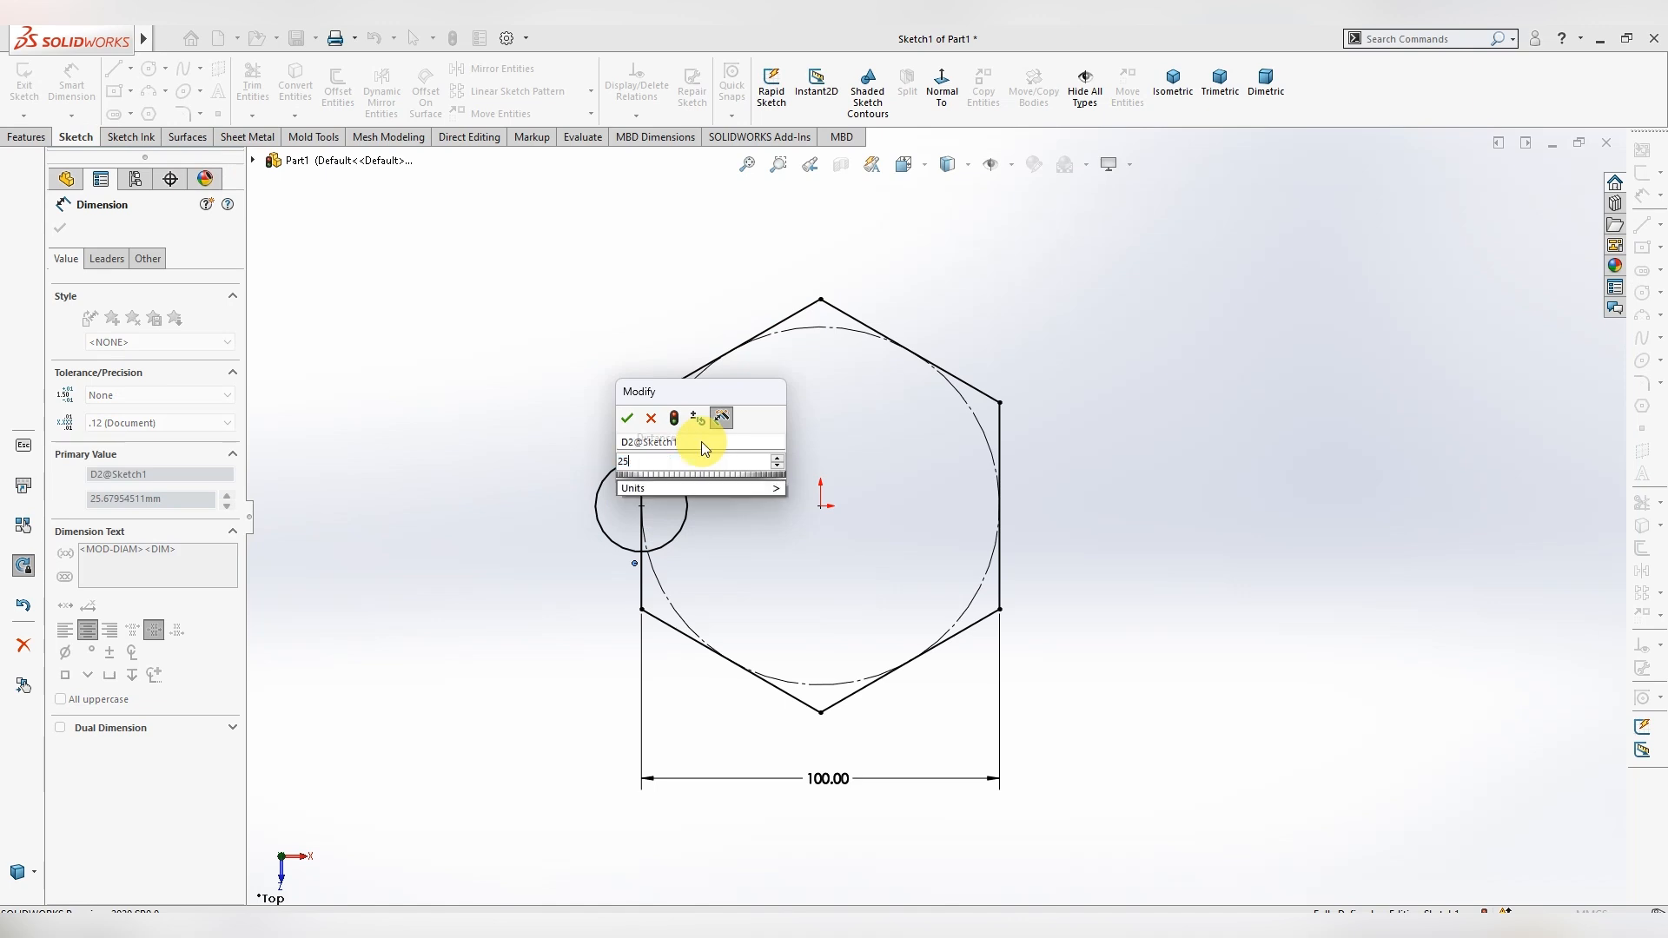
key(Return)
key(Escape)
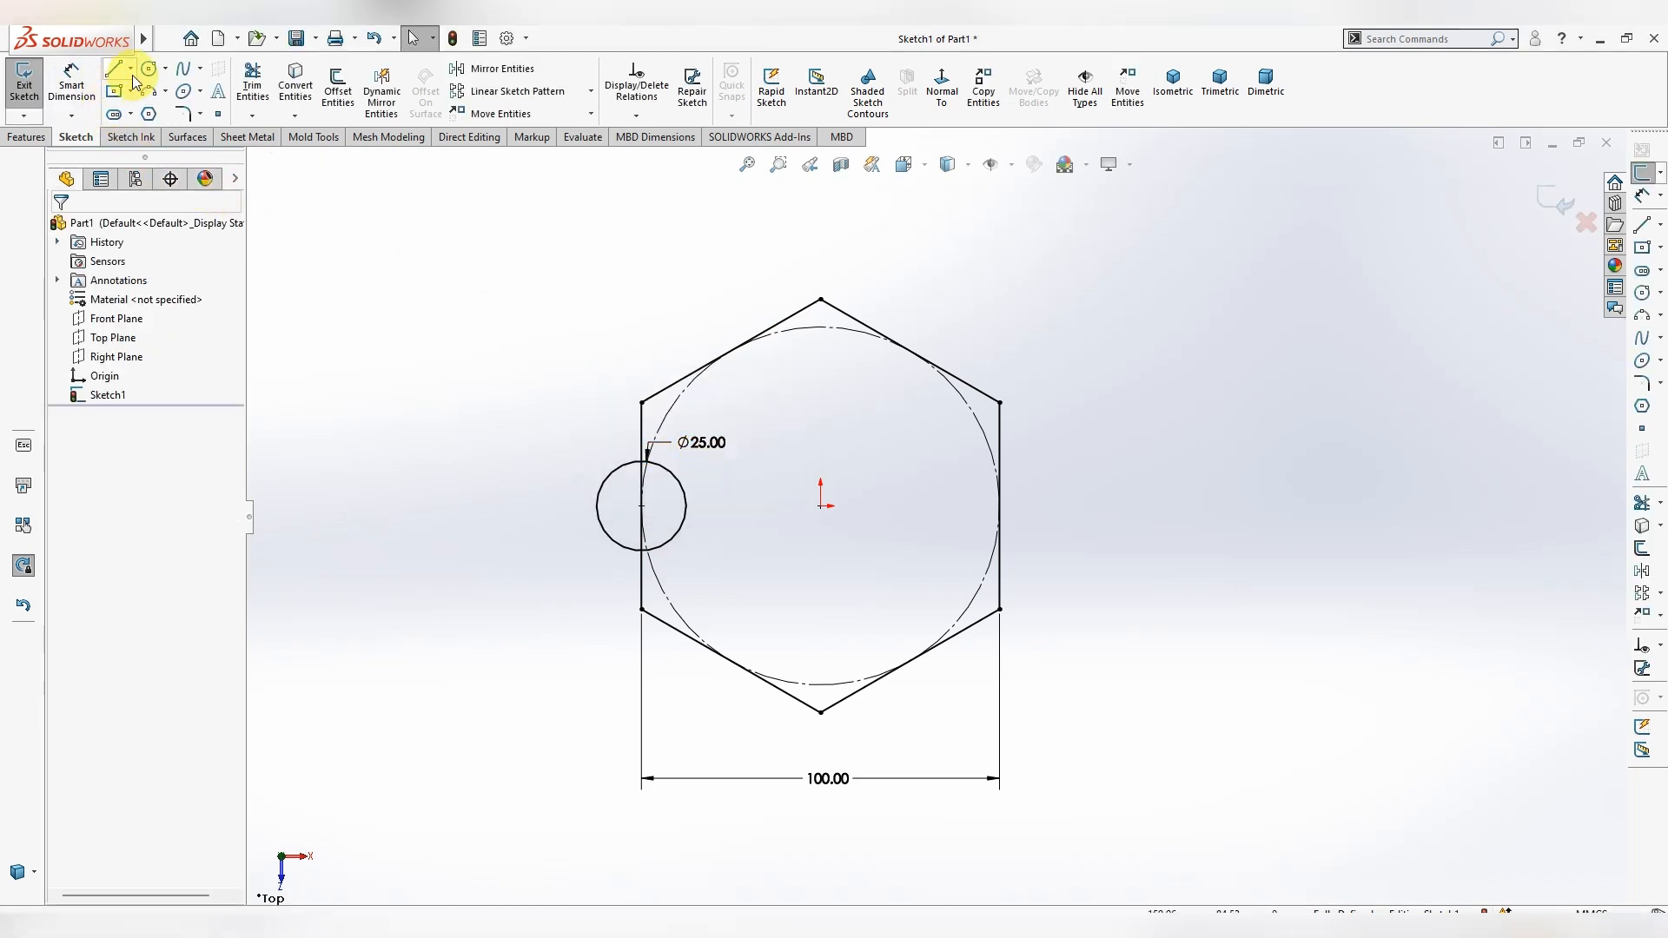
- Power trim the circle's outer half and the hexagon side segment inside it, leaving a semicircular notch
click(252, 85)
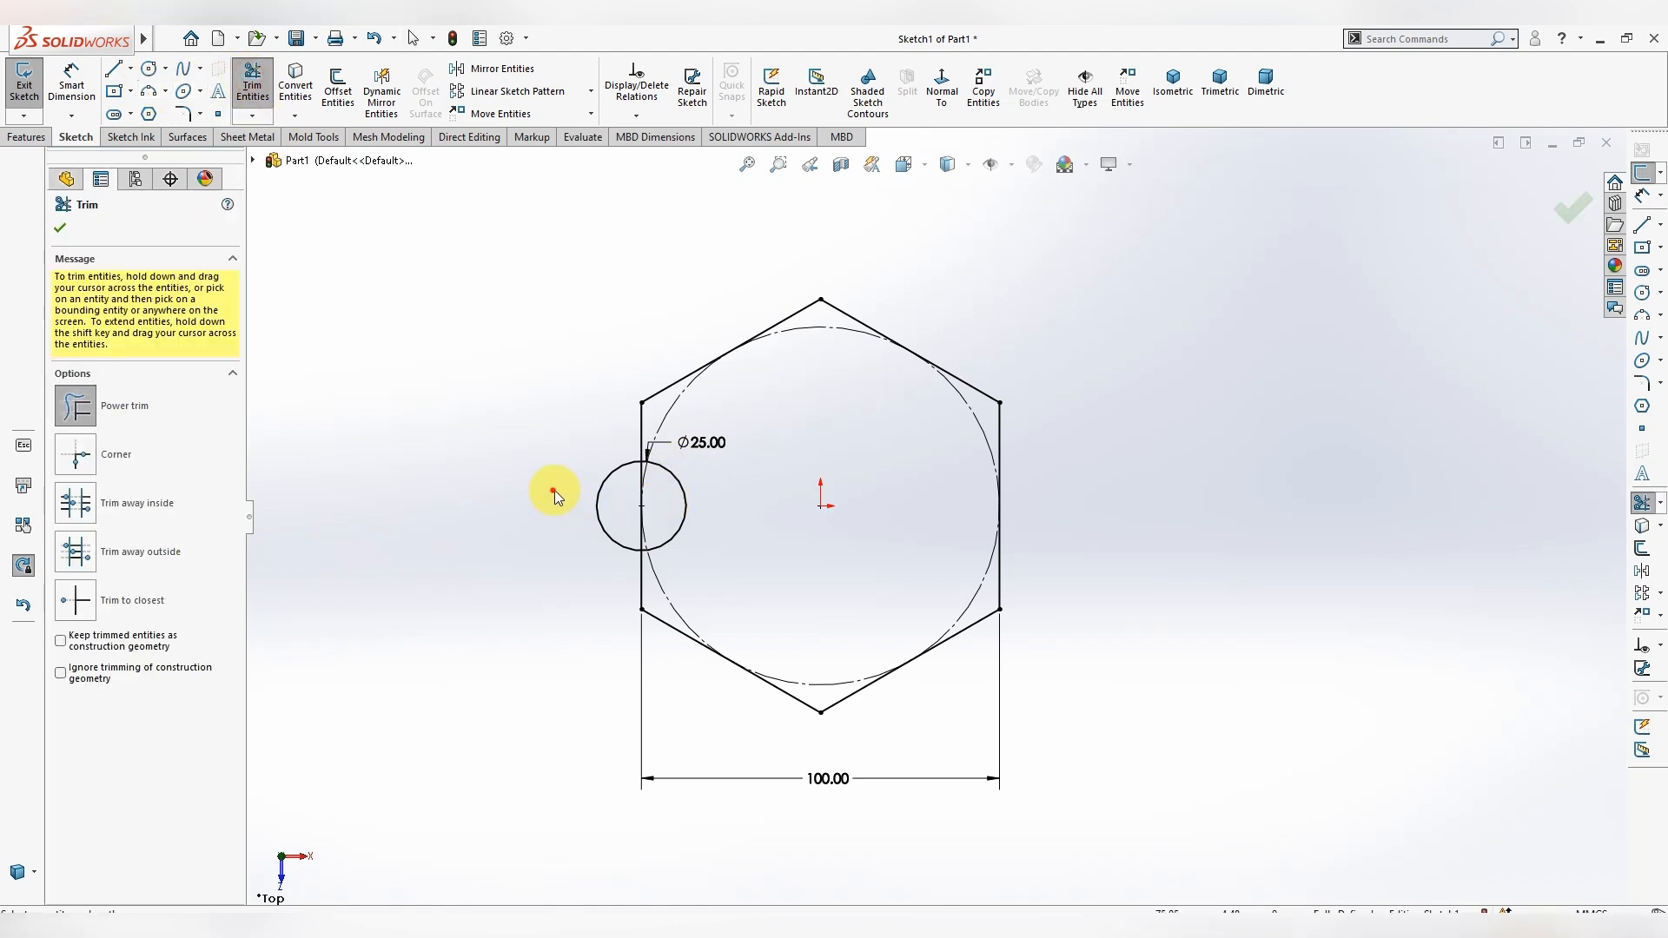
drag(640, 491, 643, 492)
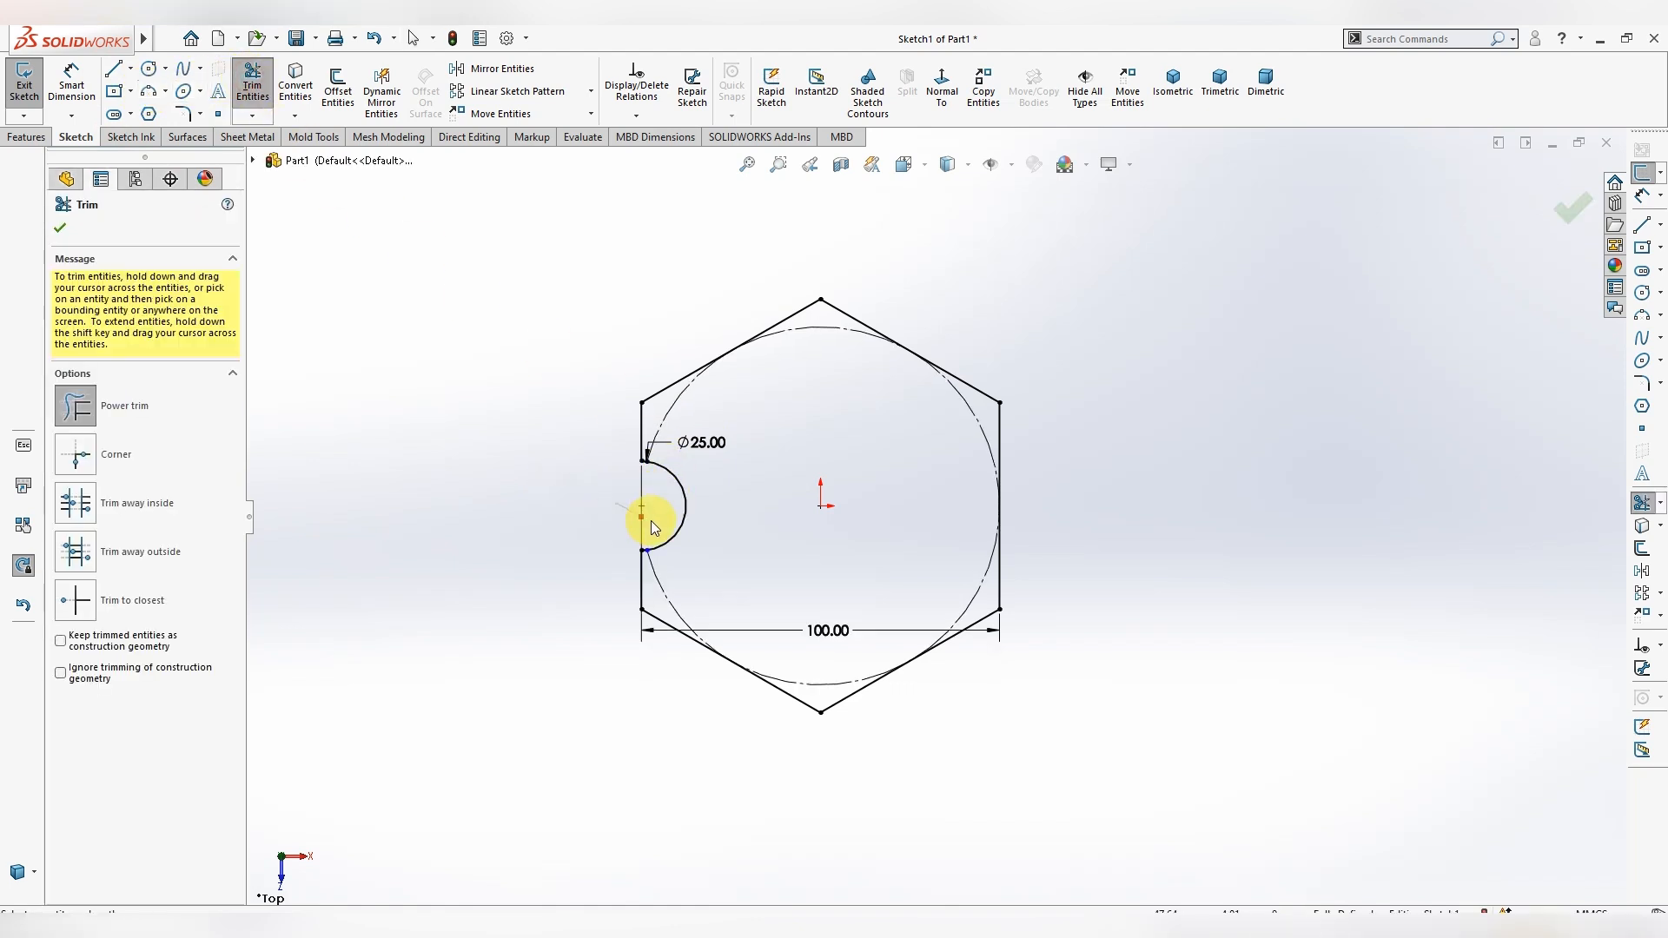
key(Escape)
- Add 2 mm sketch fillets to both corners of the semicircular notch and to the hexagon's two left corners
scroll(733, 472, down, 2)
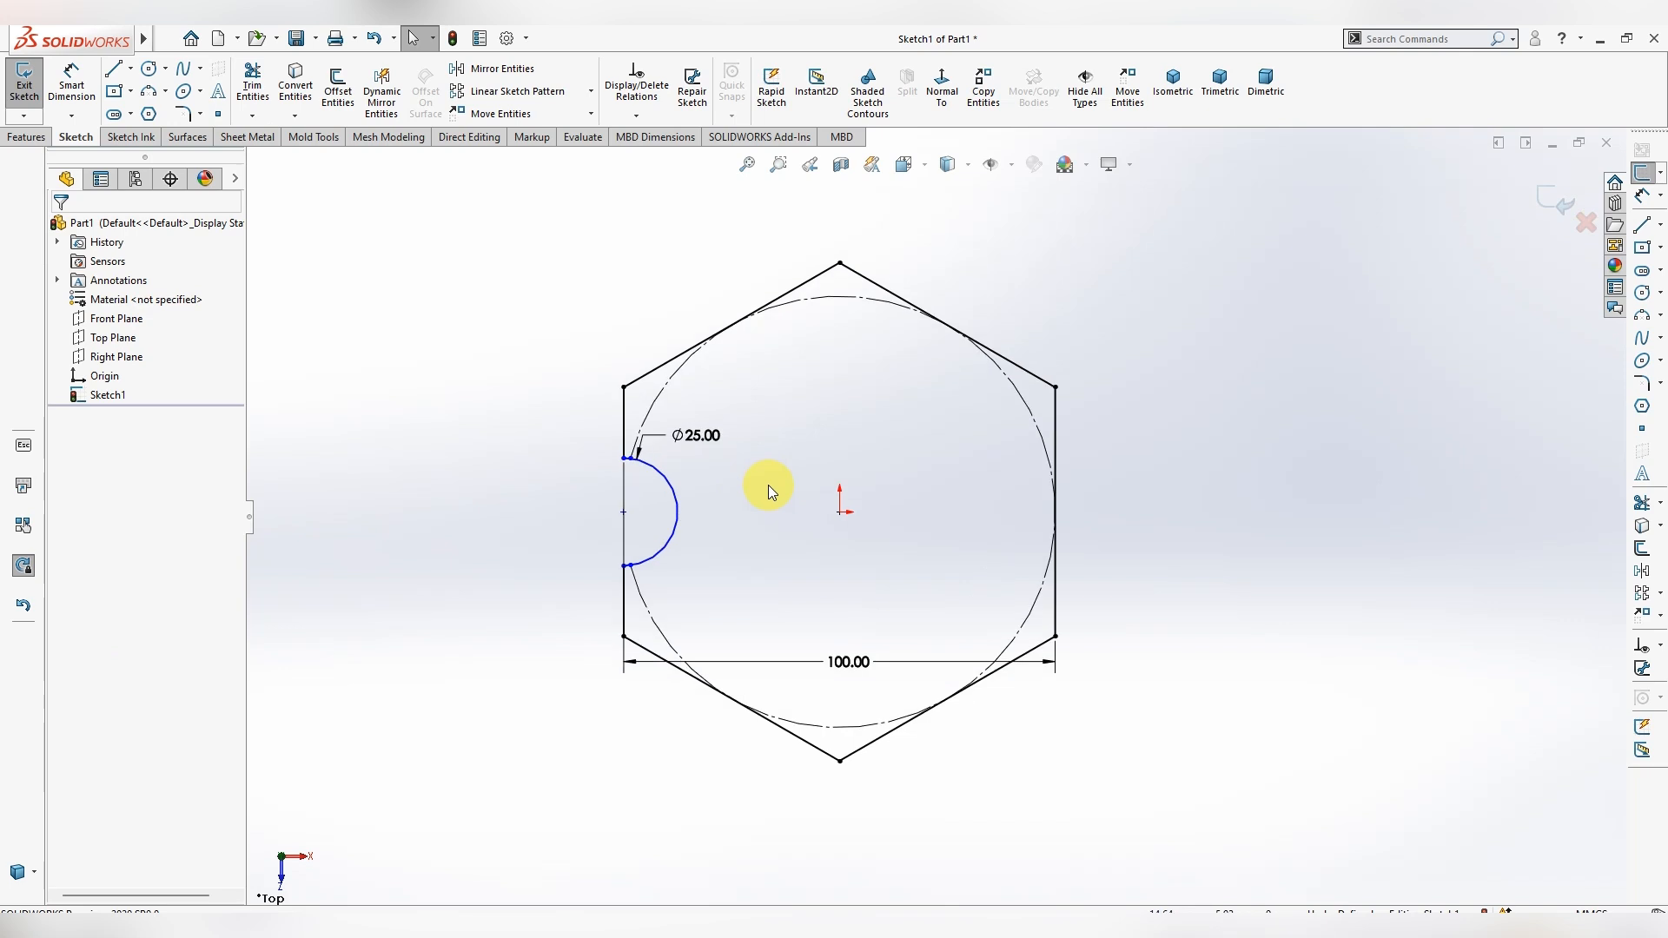
scroll(670, 477, down, 3)
scroll(585, 472, up, 3)
scroll(940, 531, up, 2)
scroll(1345, 643, down, 3)
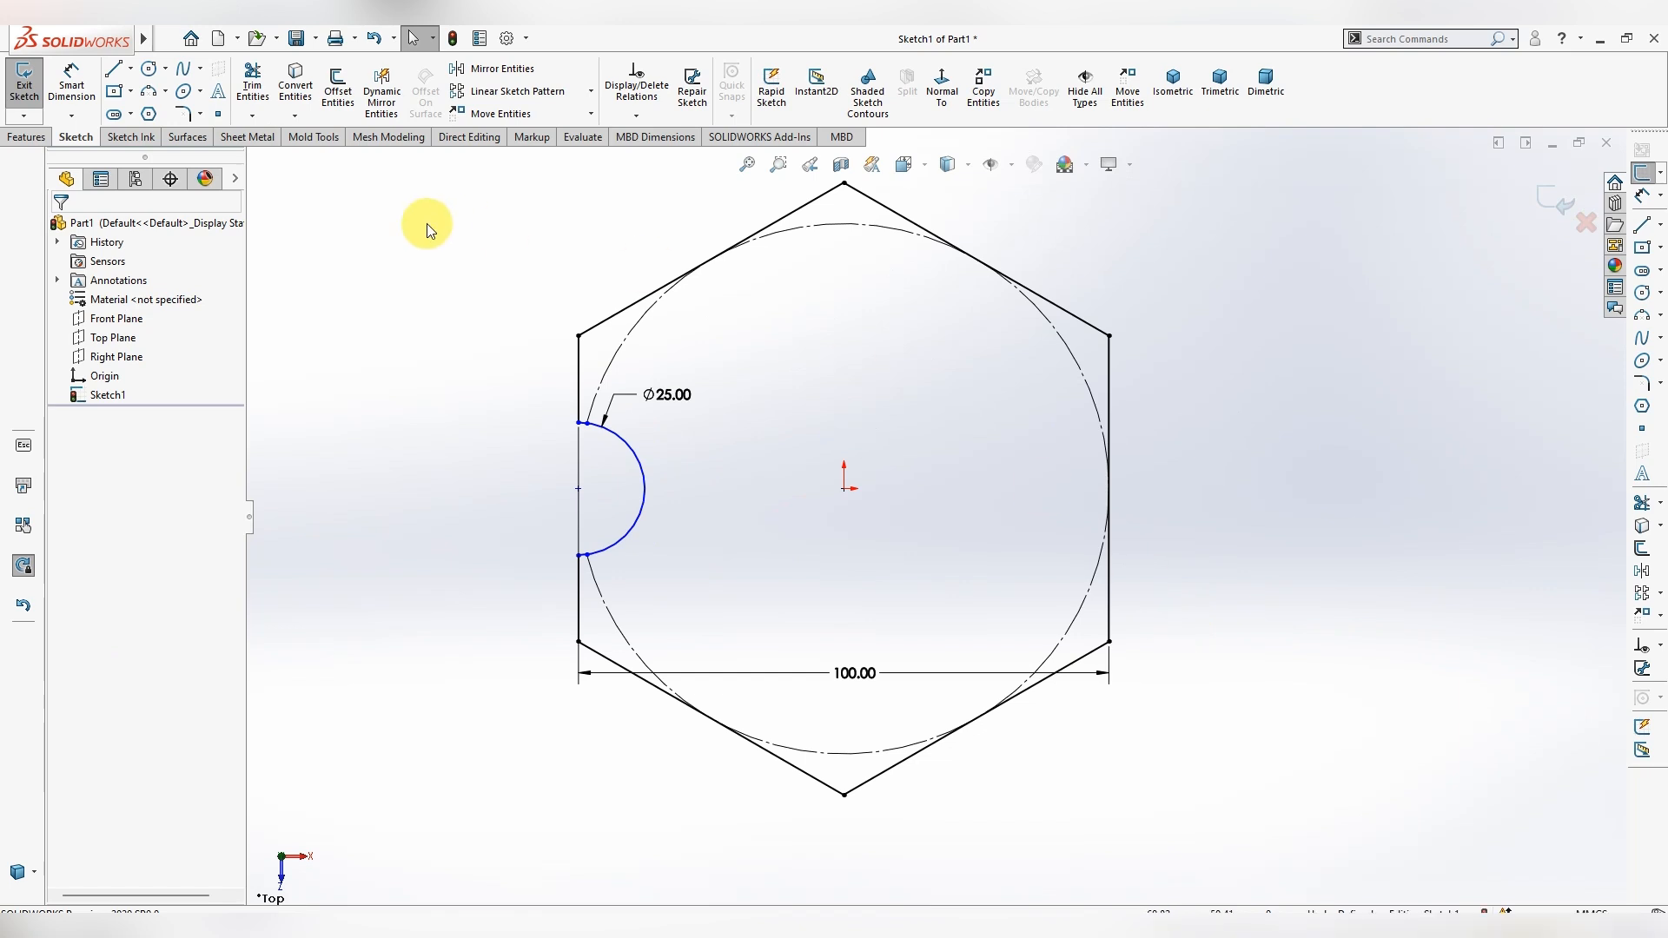
click(184, 113)
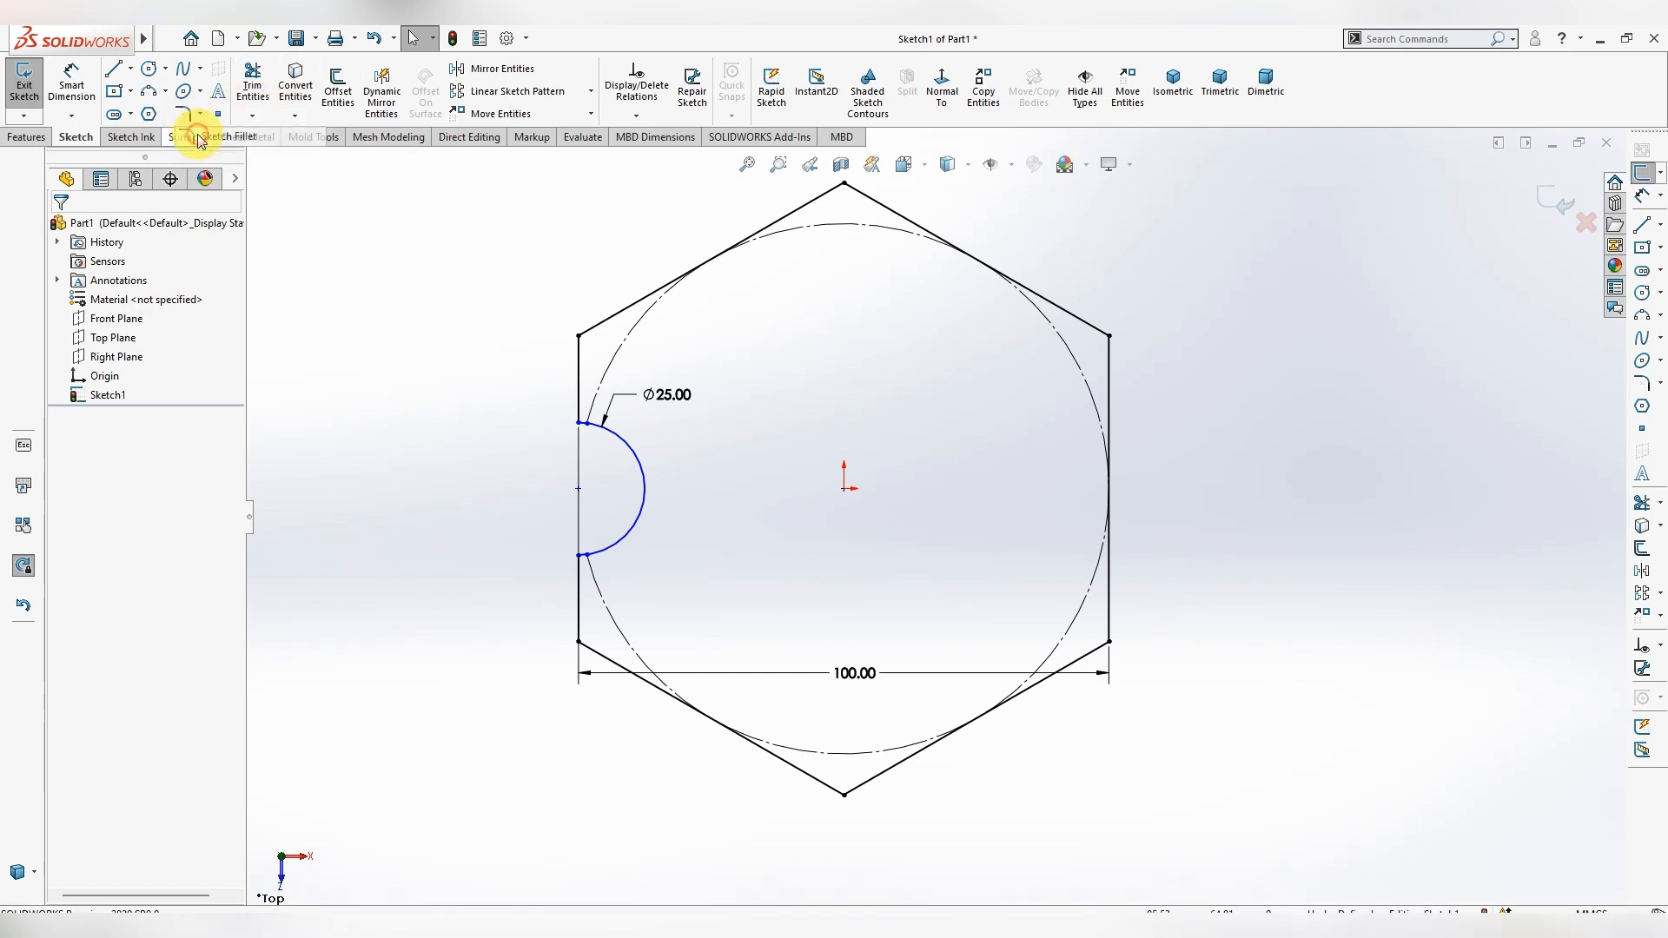
text(2.00mm)
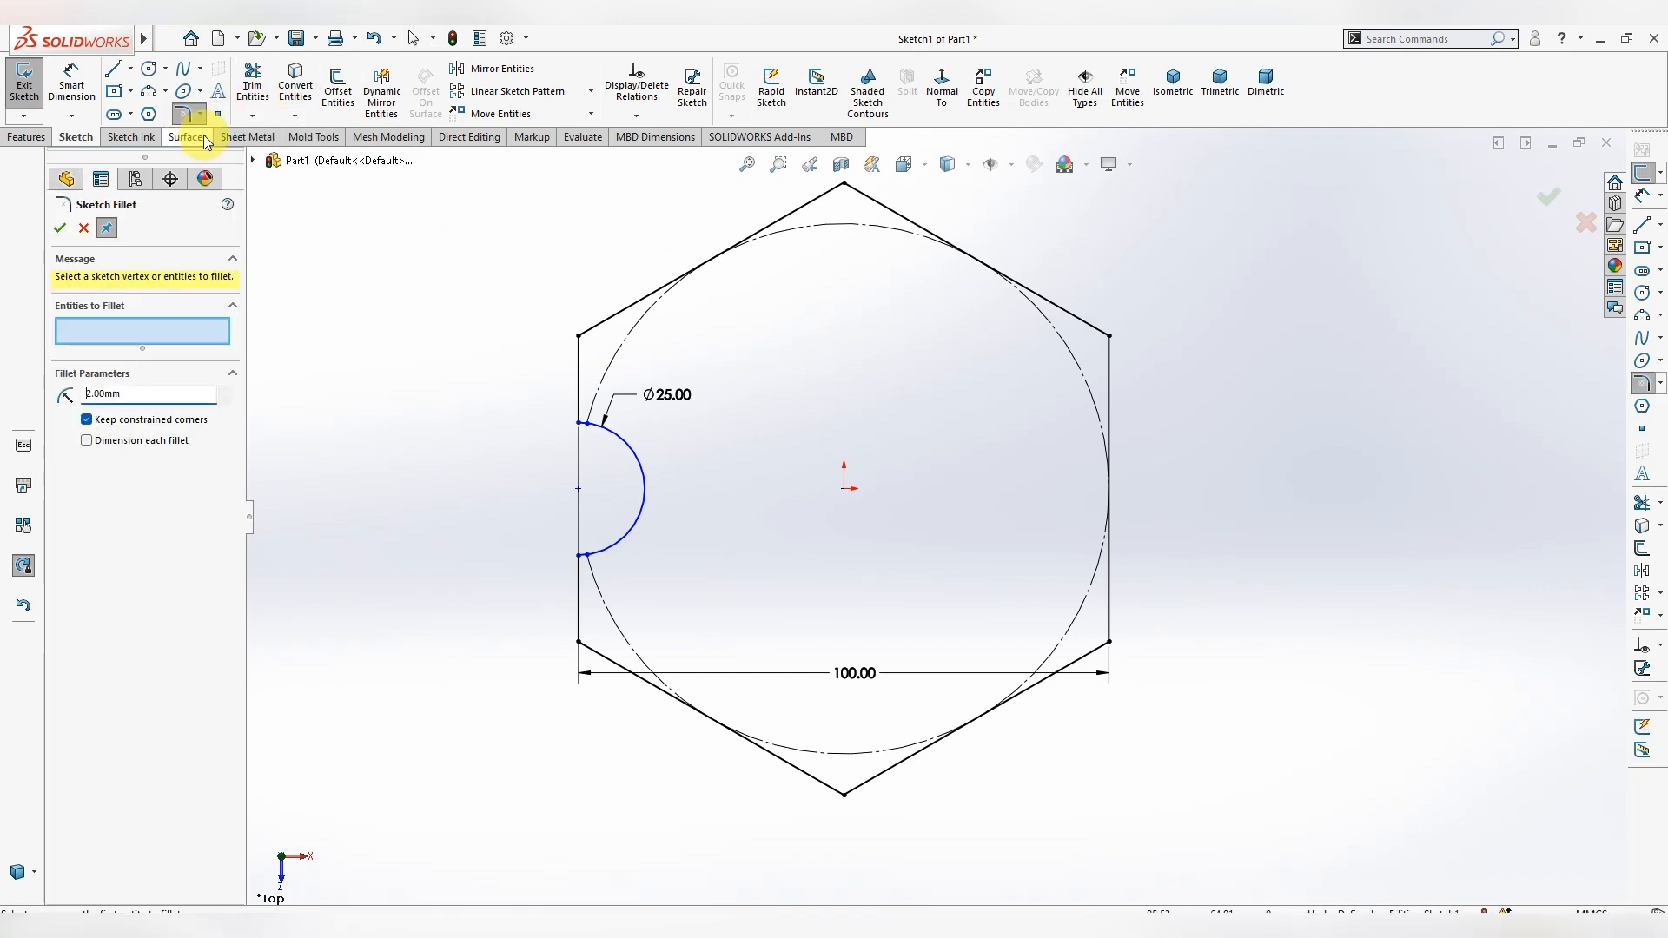
click(581, 557)
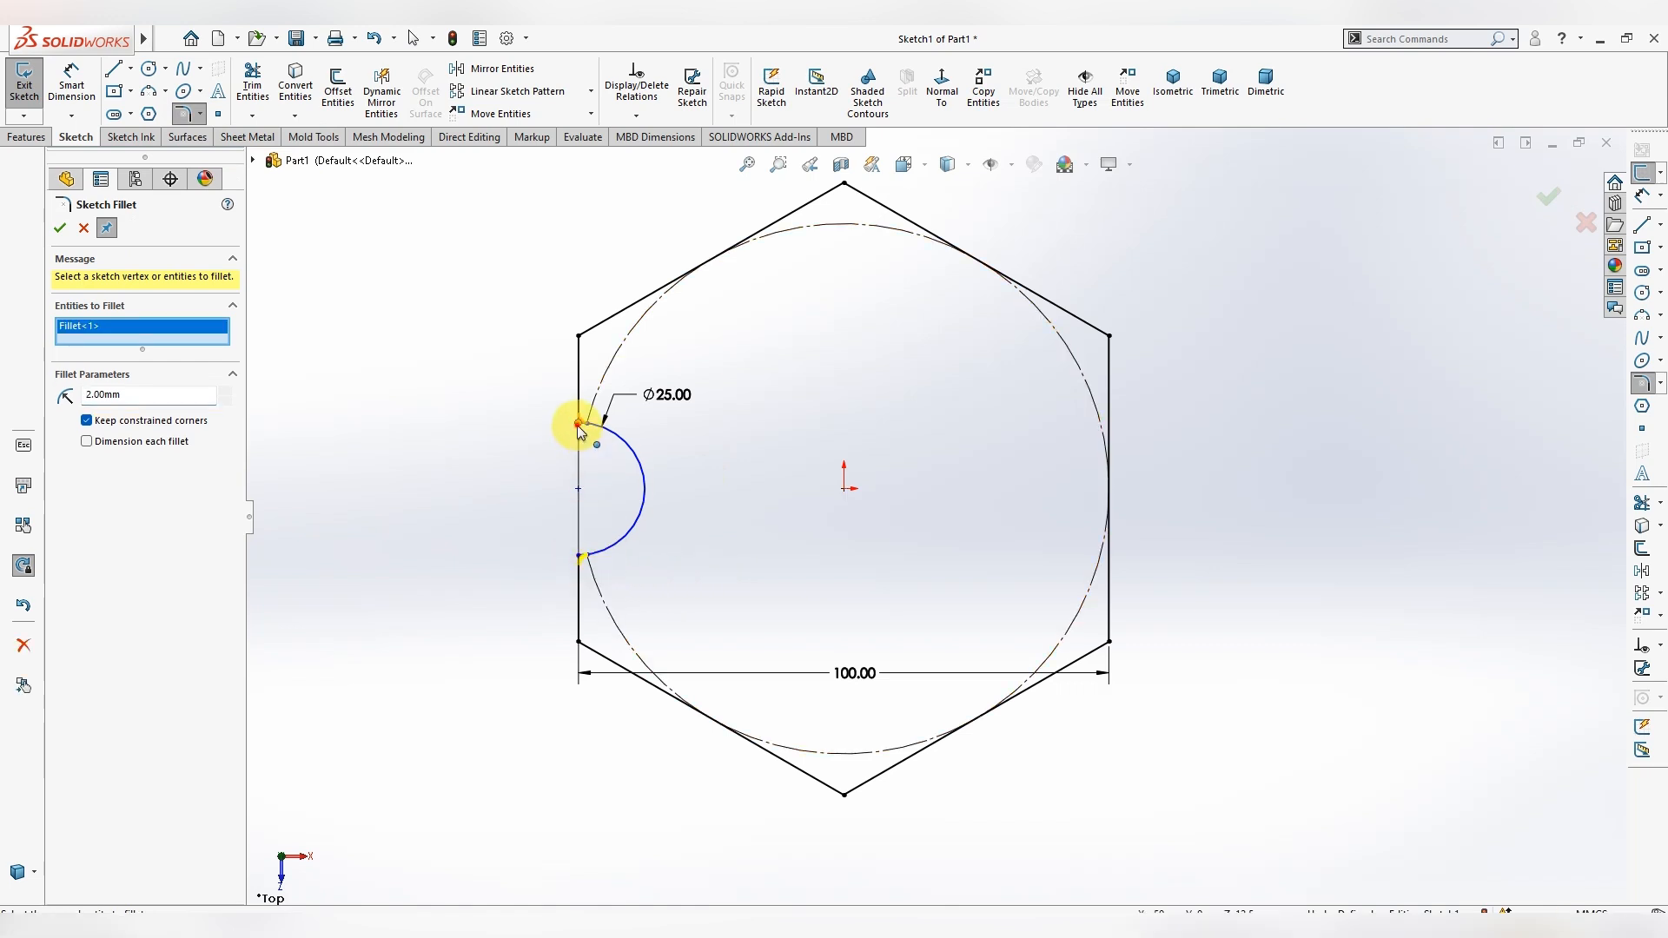
click(580, 423)
click(579, 335)
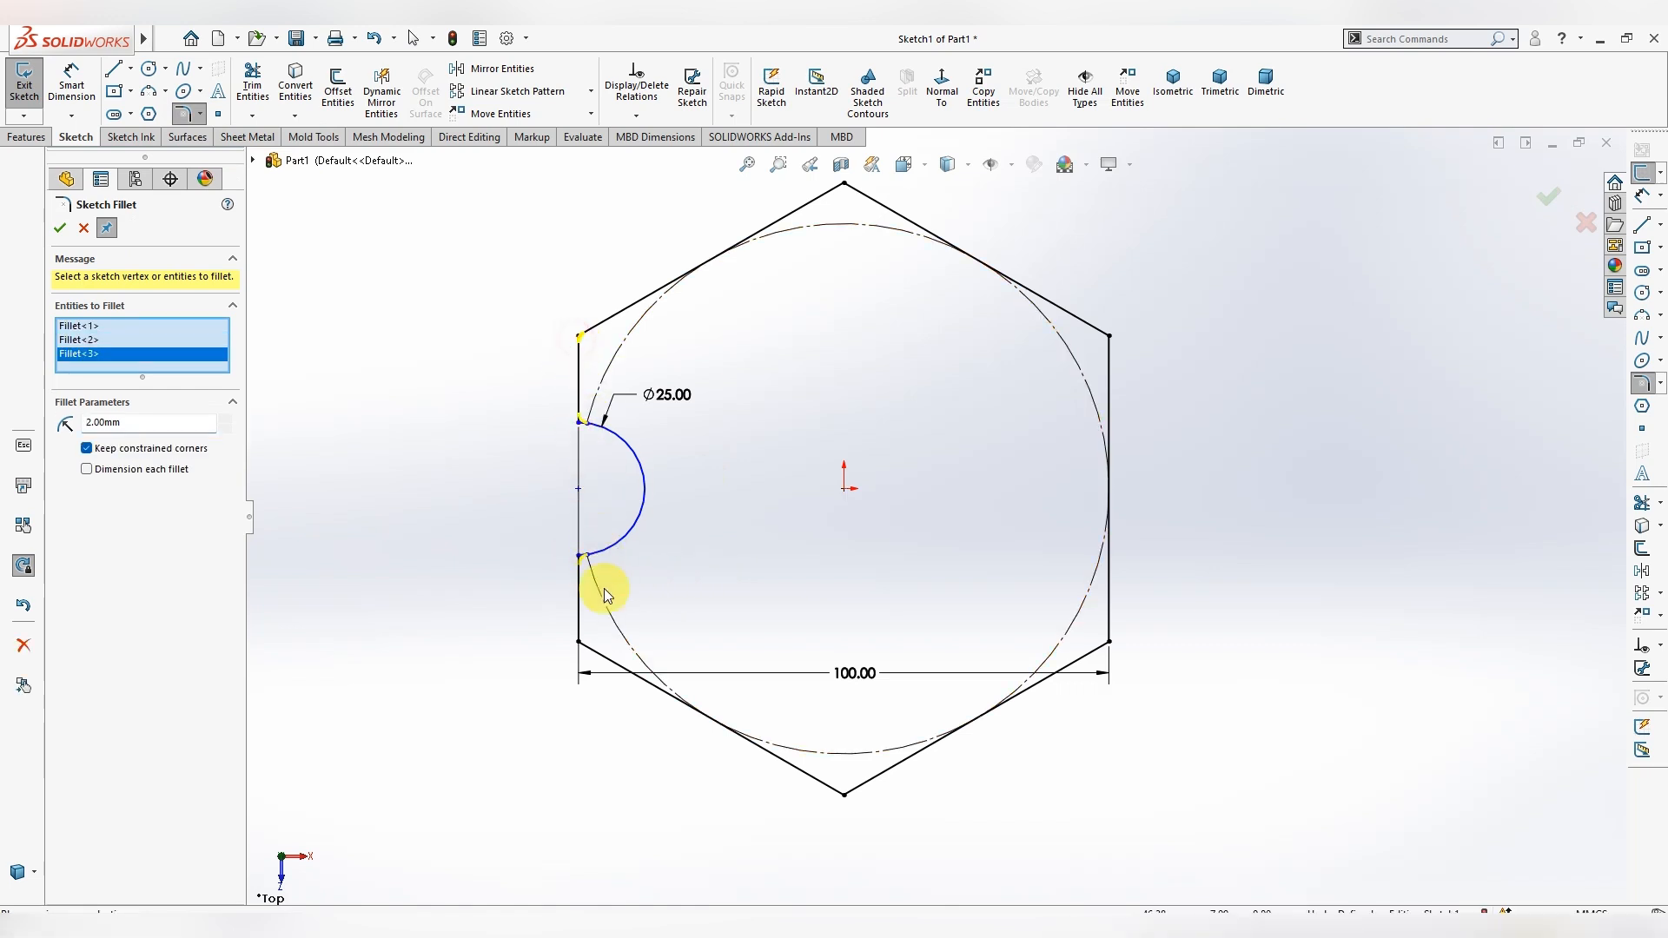
click(581, 640)
click(65, 230)
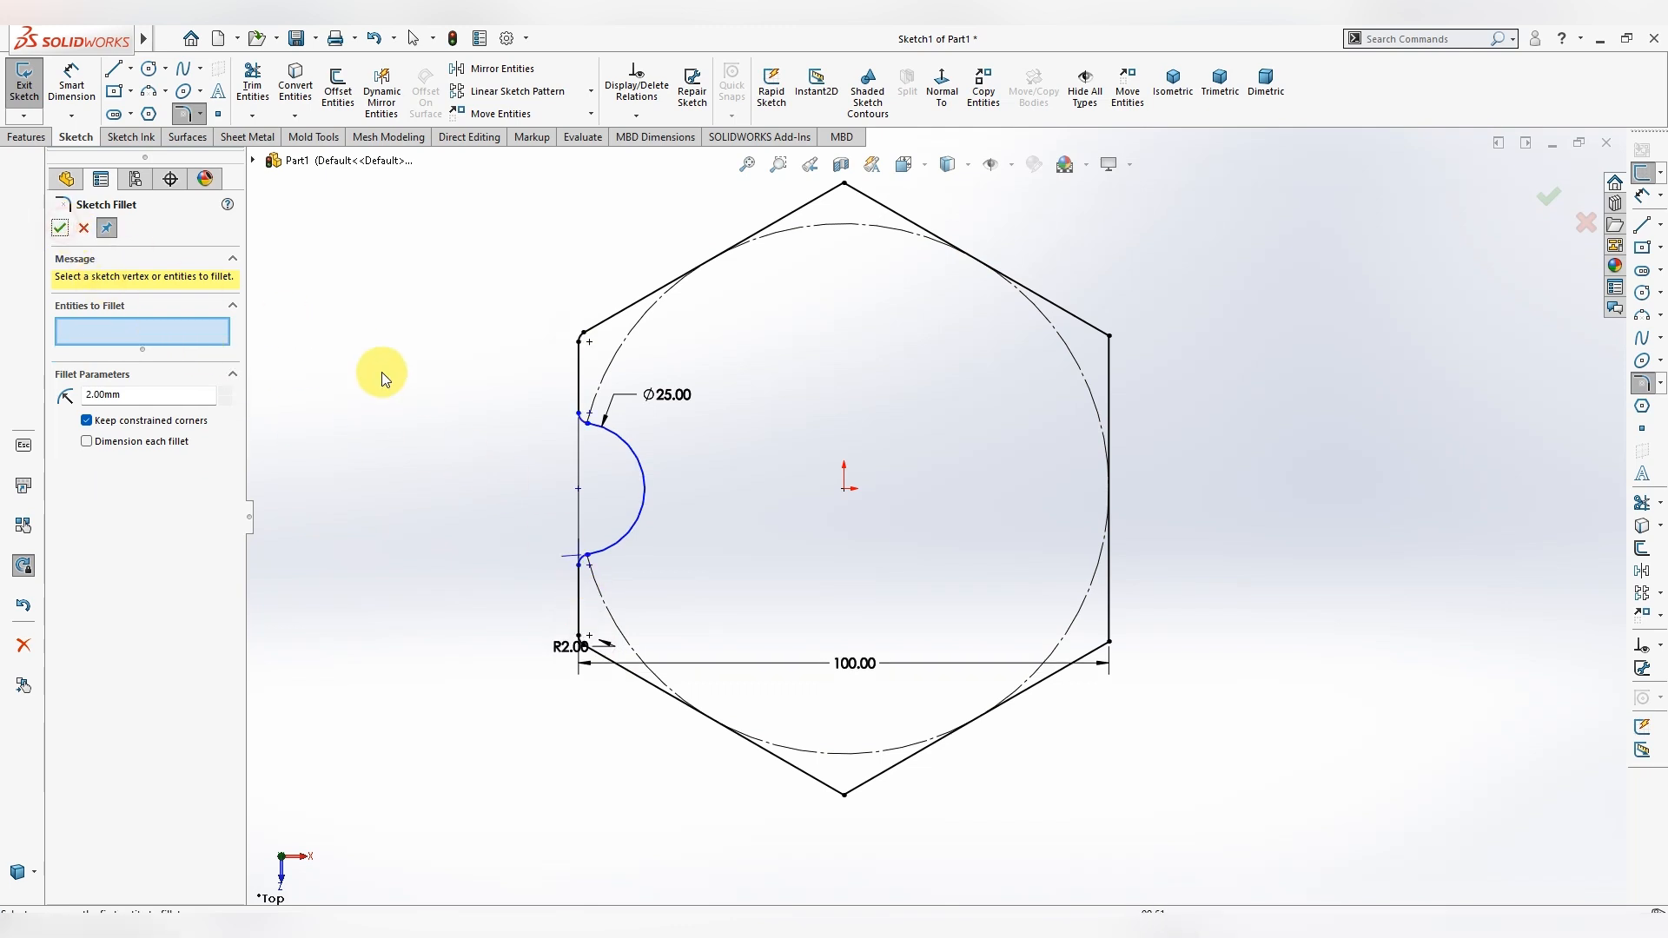
key(Escape)
- Extrude the notched hexagon profile upward as a blind boss 11 mm deep
mouse_move(940, 772)
middle_down()
mouse_move(916, 521)
mouse_move(872, 521)
mouse_move(891, 549)
middle_up()
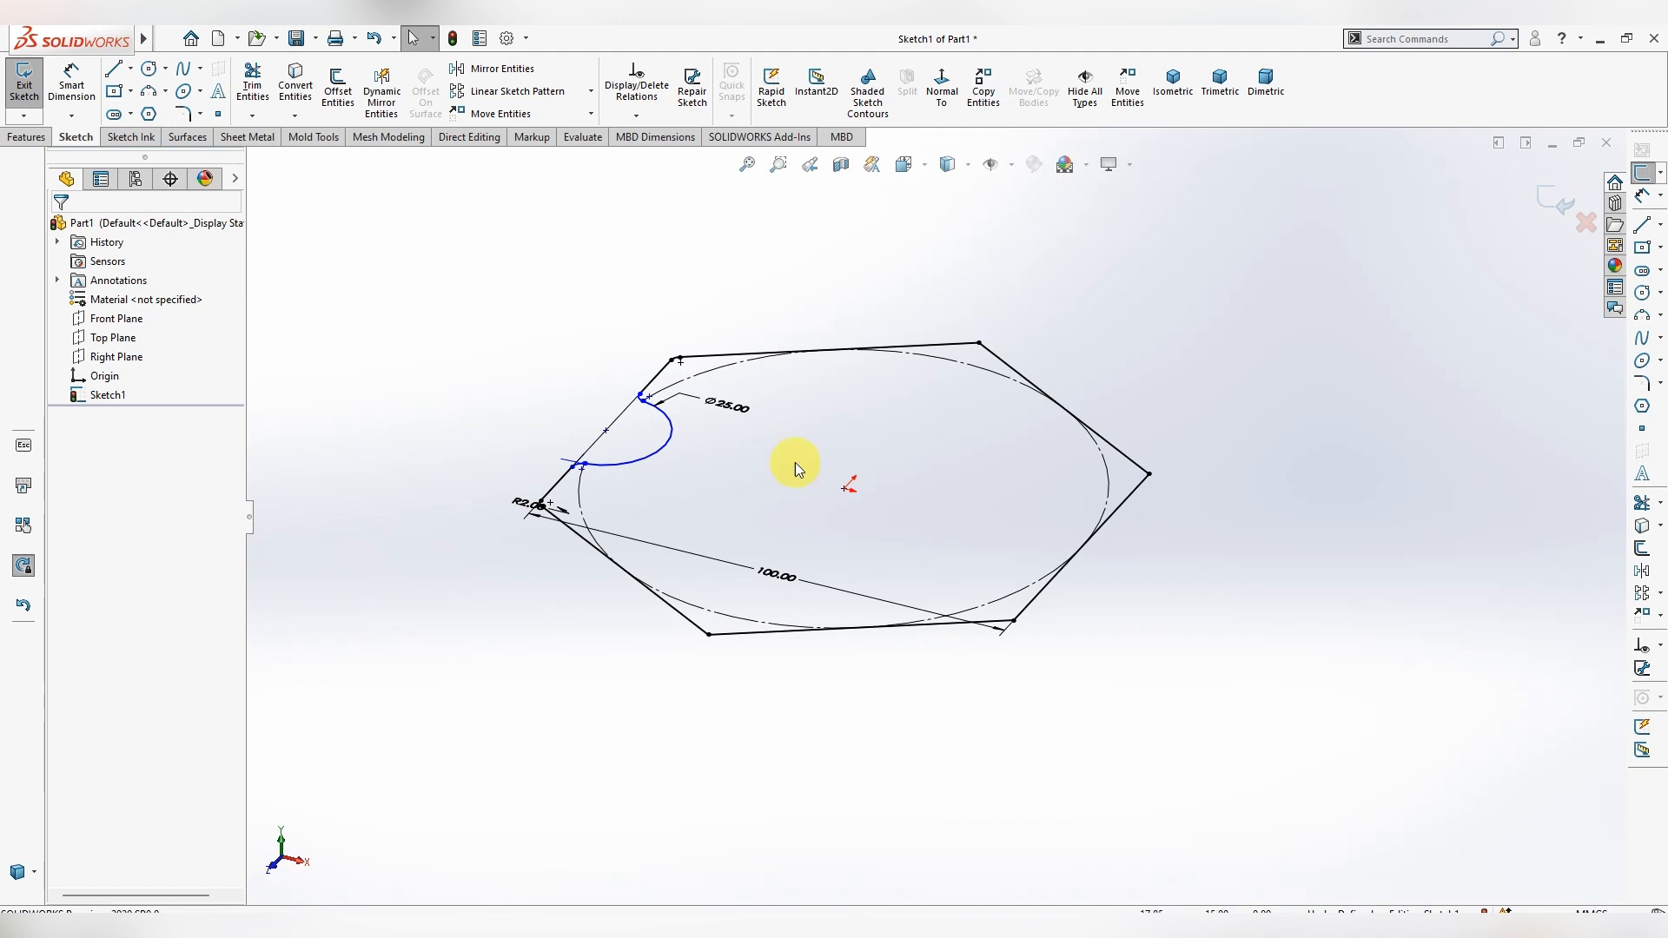
click(26, 136)
click(43, 95)
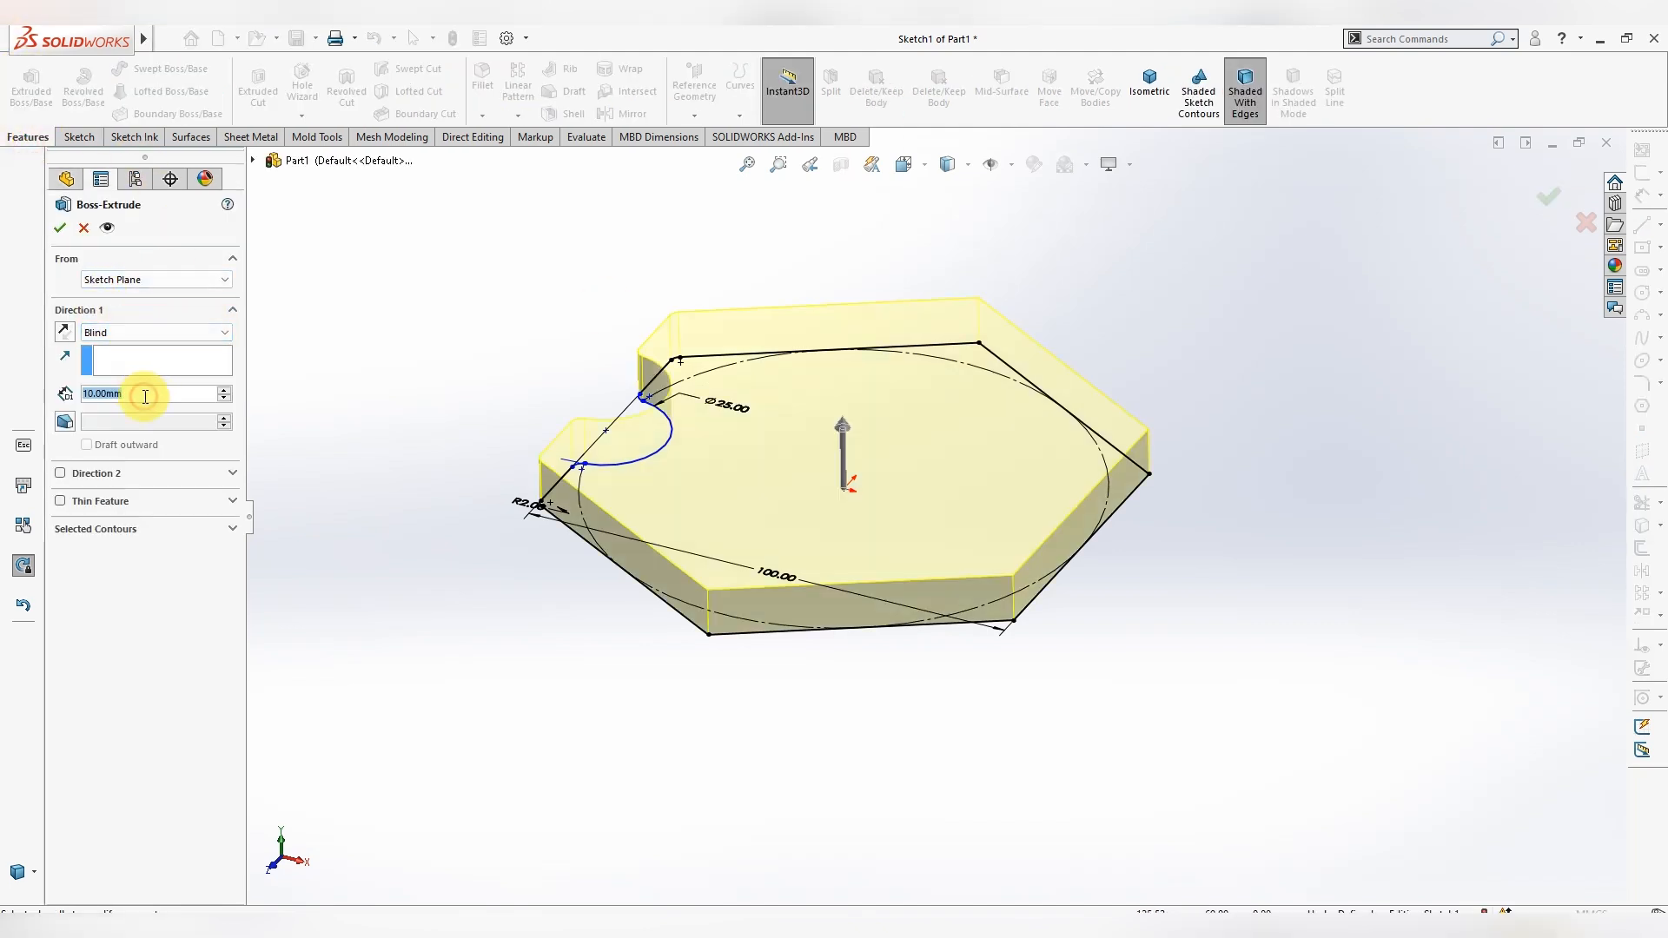
text(111)
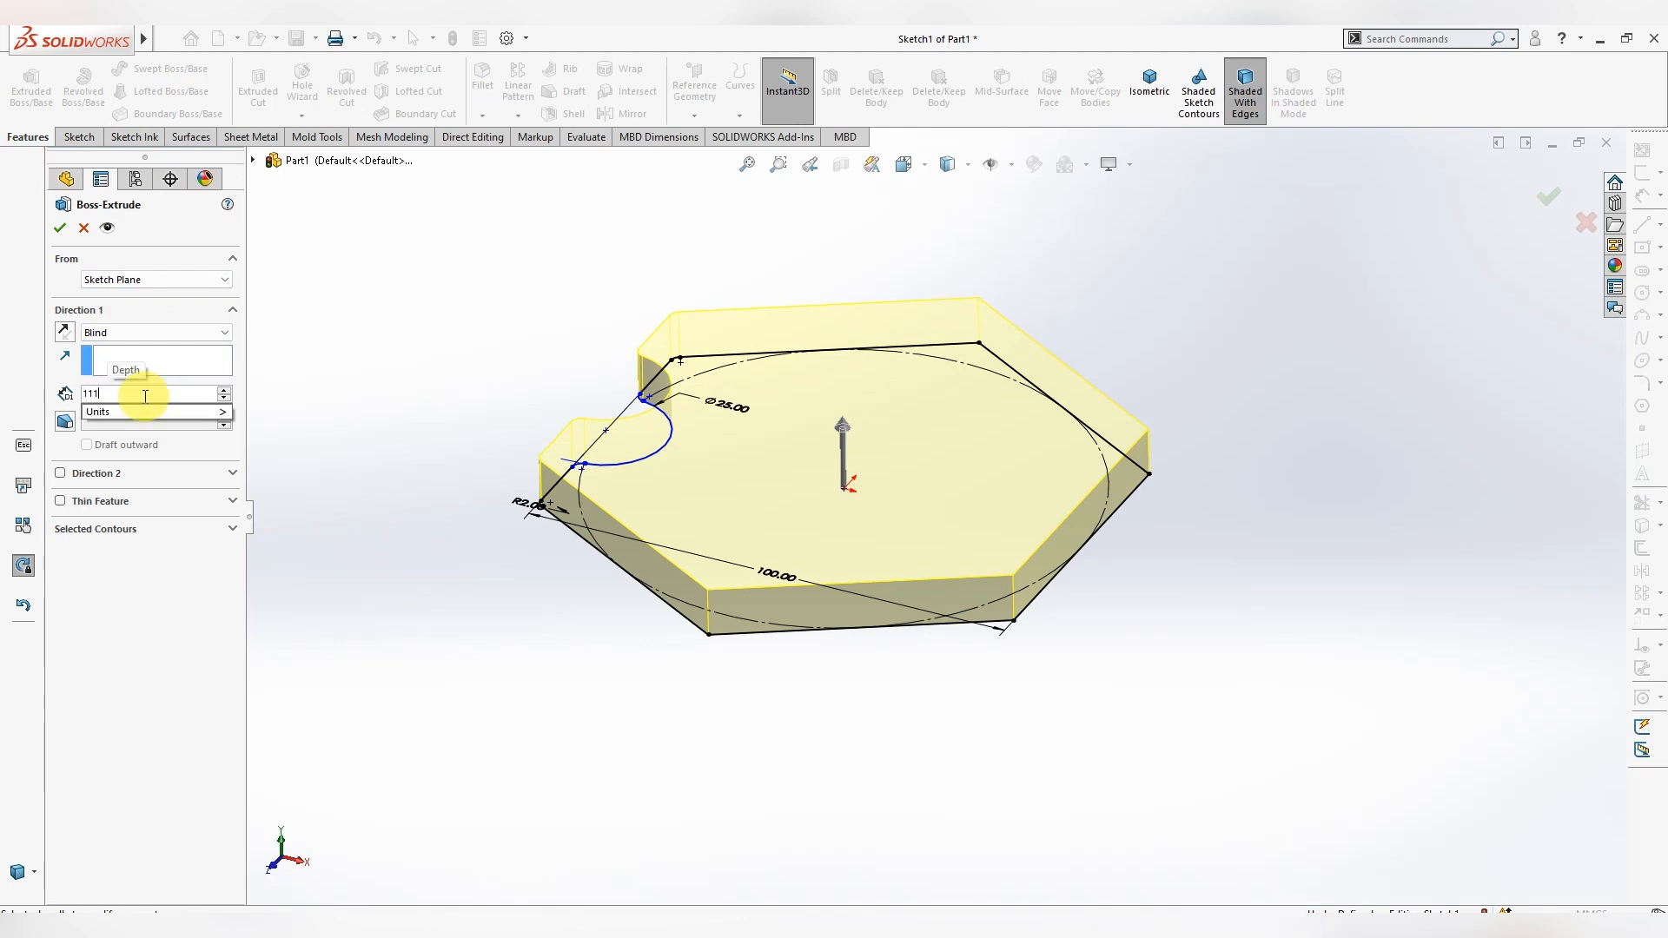
key(Return)
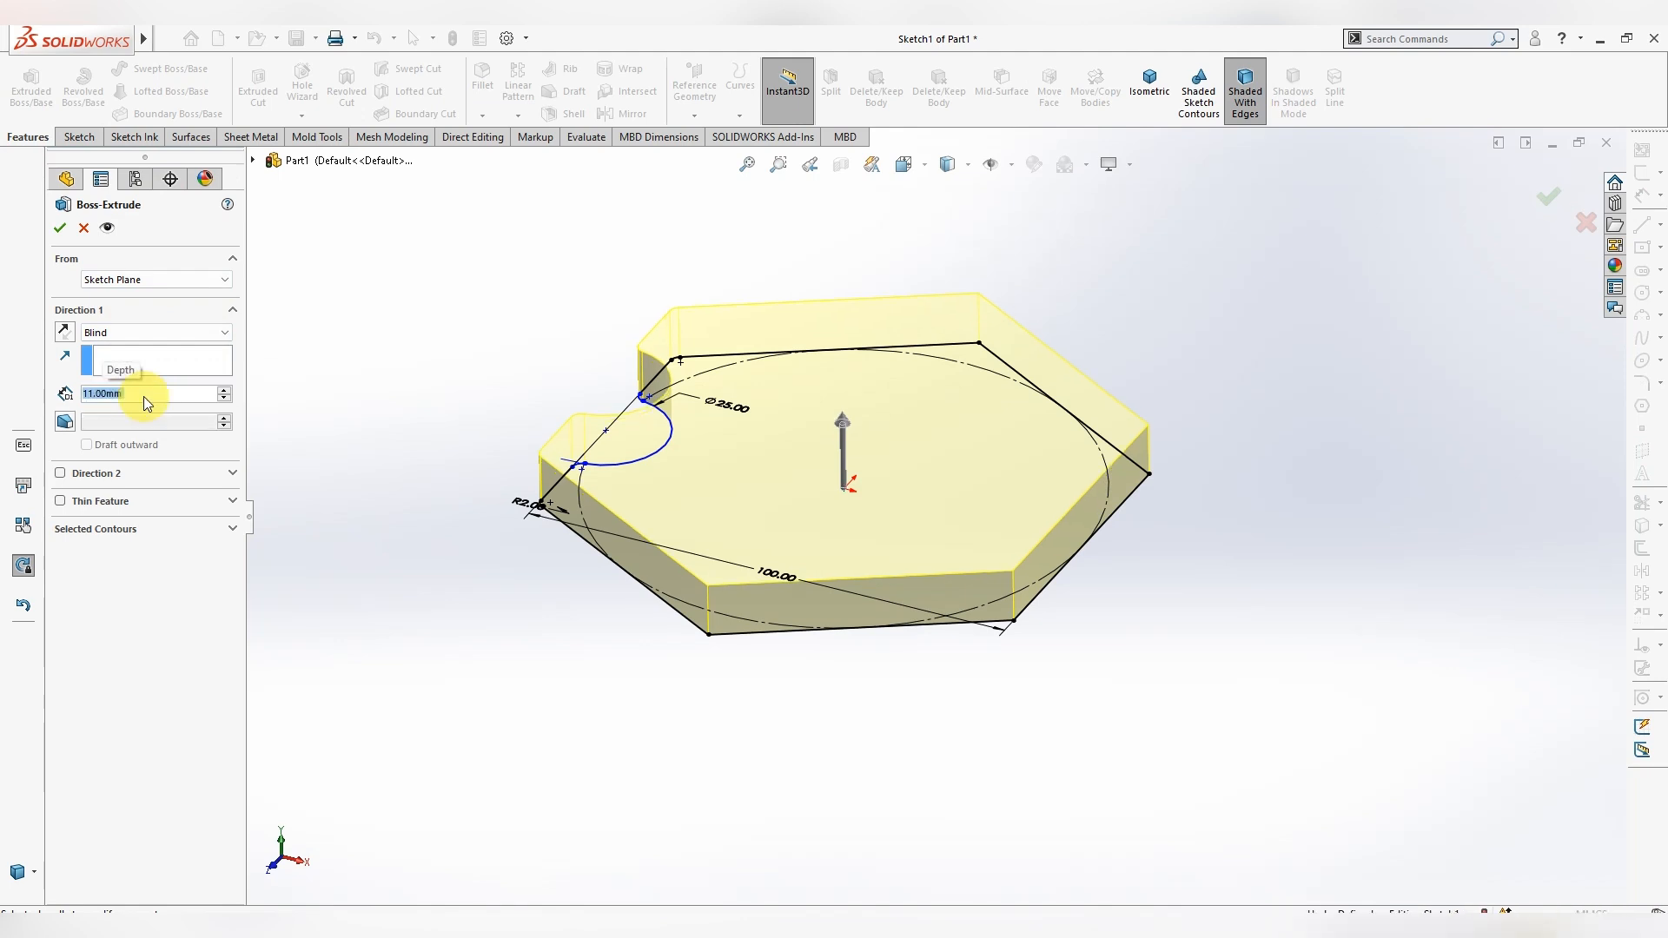
click(57, 229)
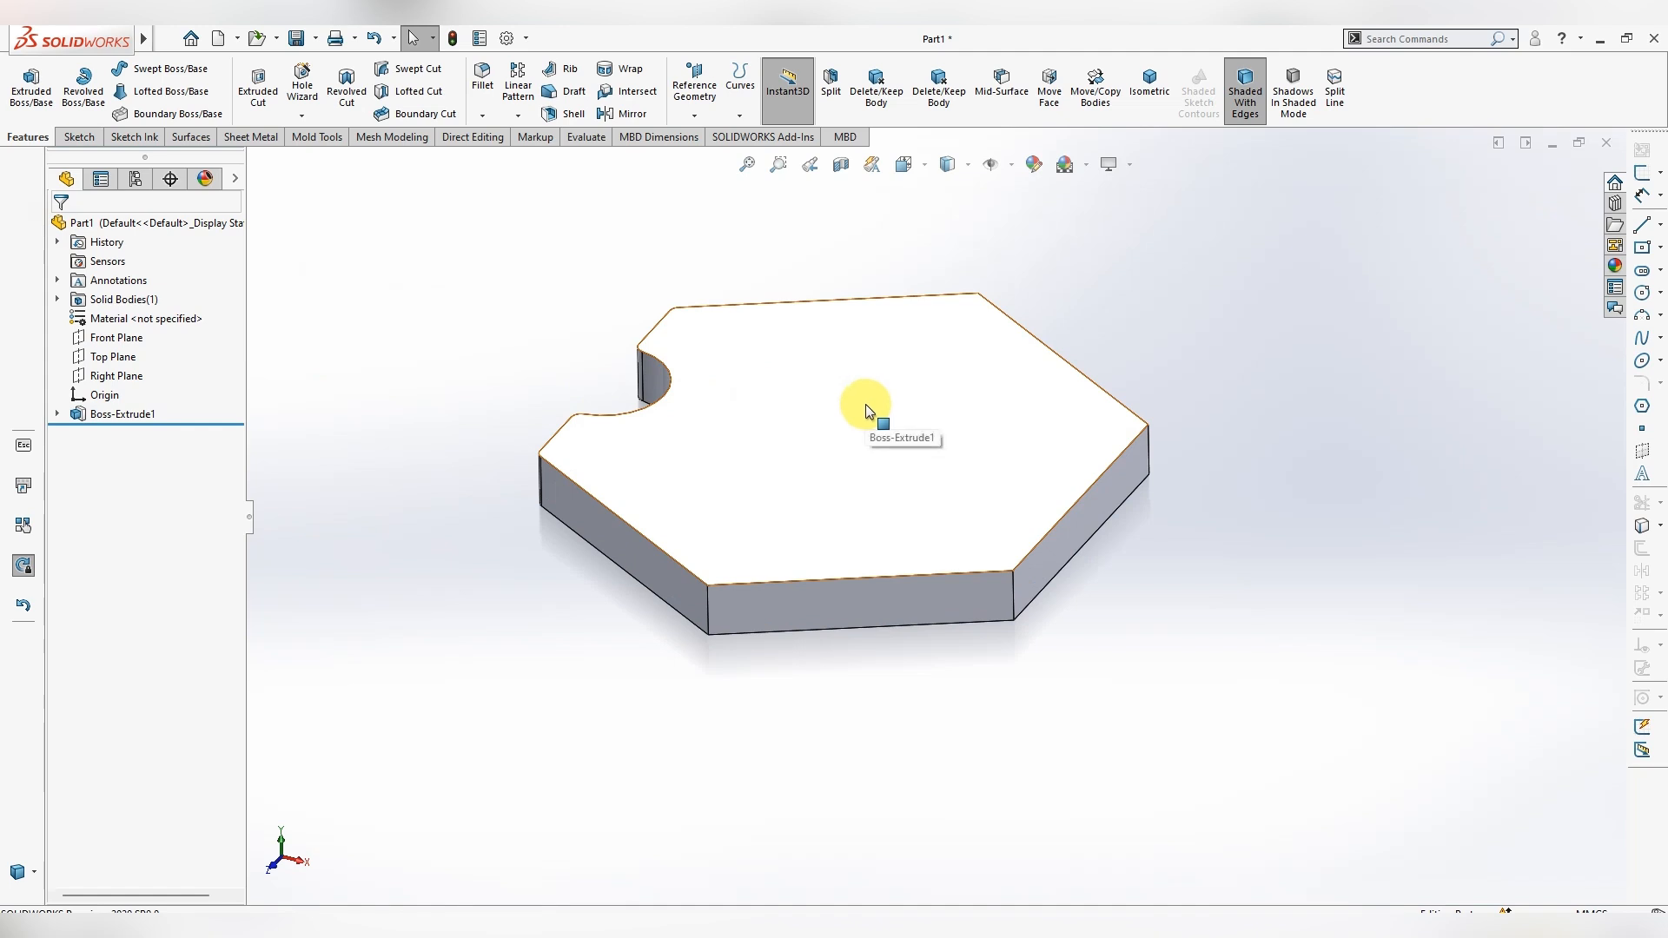
- Start a sketch on the Front Plane and orient the view normal to it
middle_drag(1035, 651, 1088, 613)
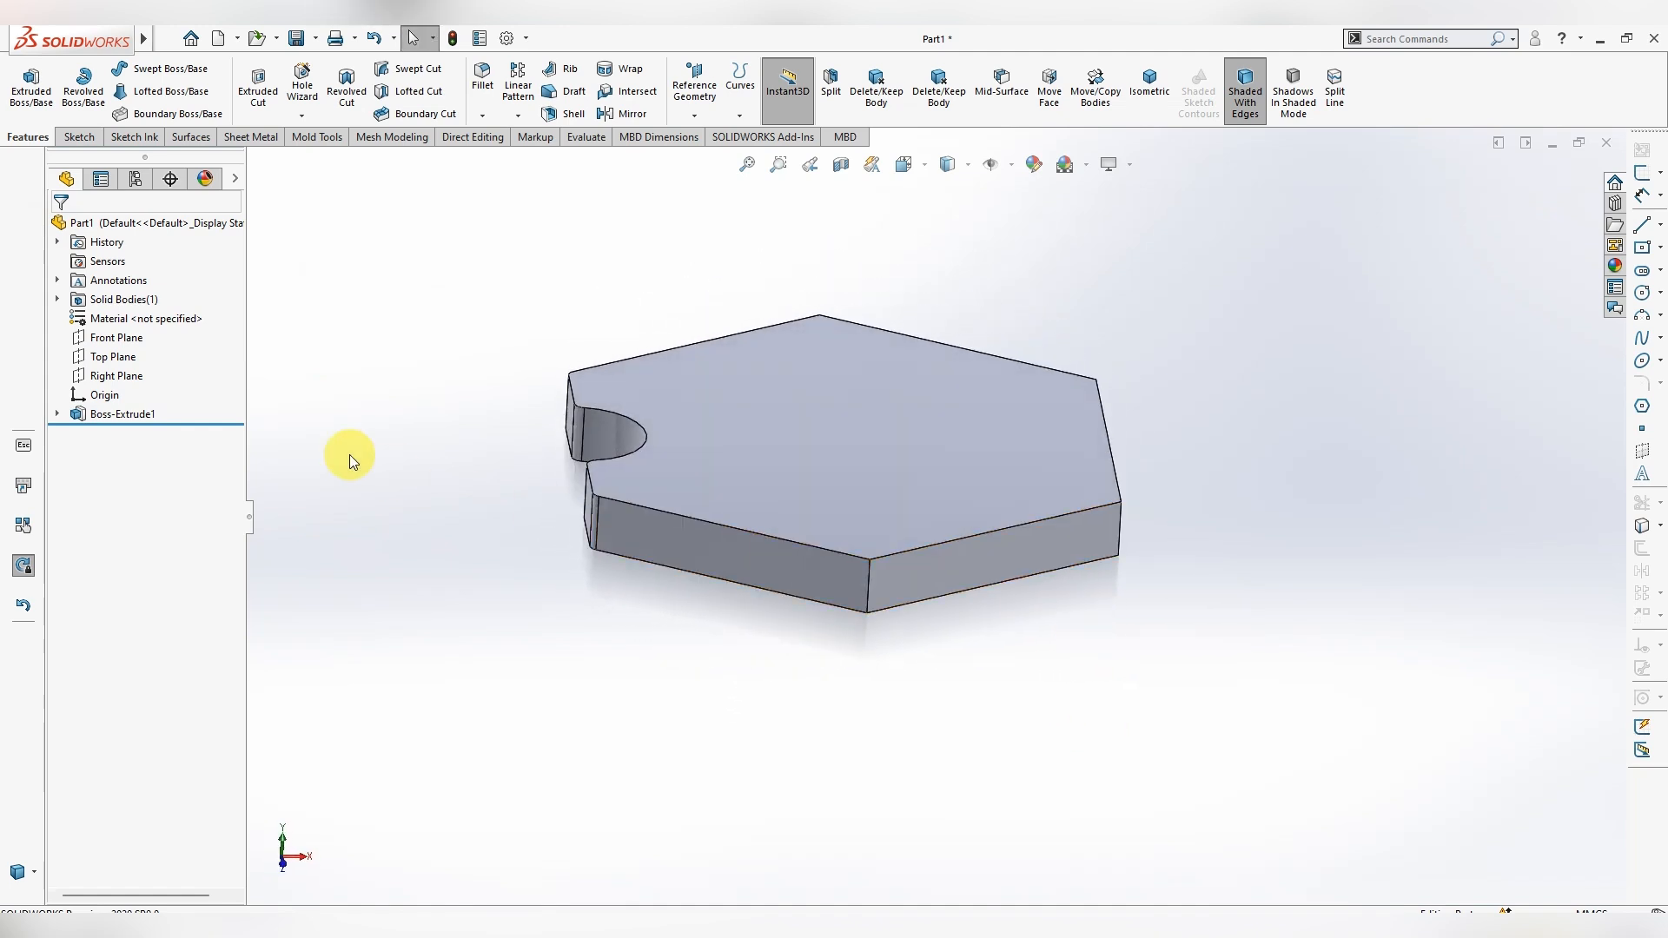
right_click(129, 343)
click(140, 298)
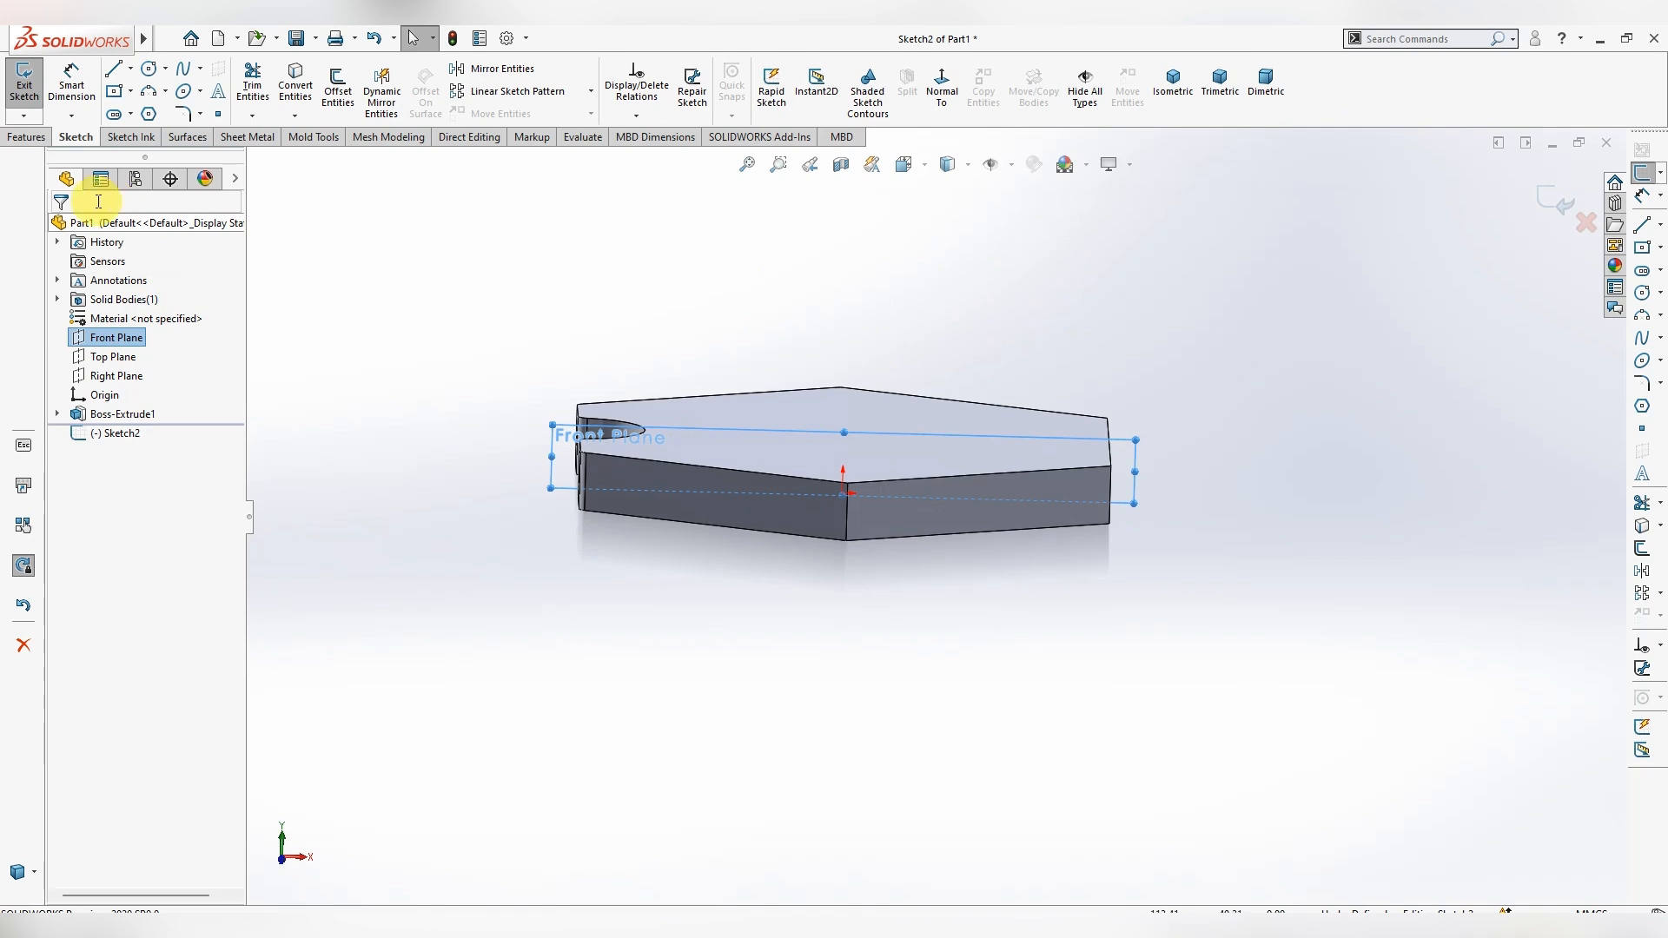
click(941, 89)
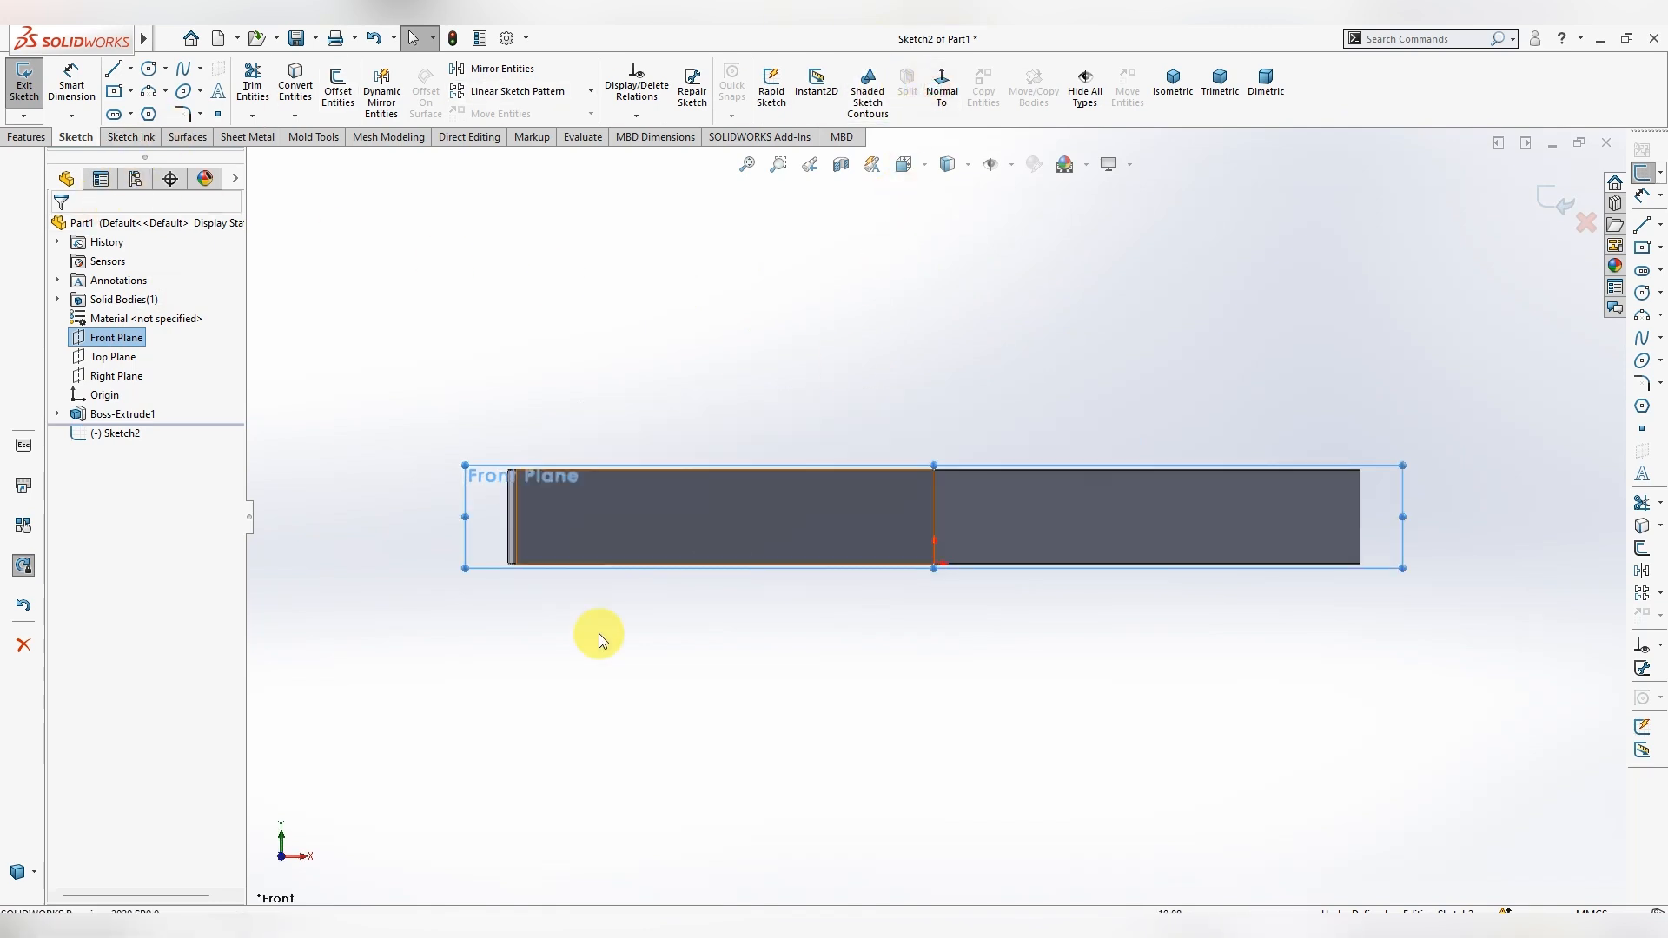
scroll(1188, 366, down, 3)
scroll(841, 591, up, 4)
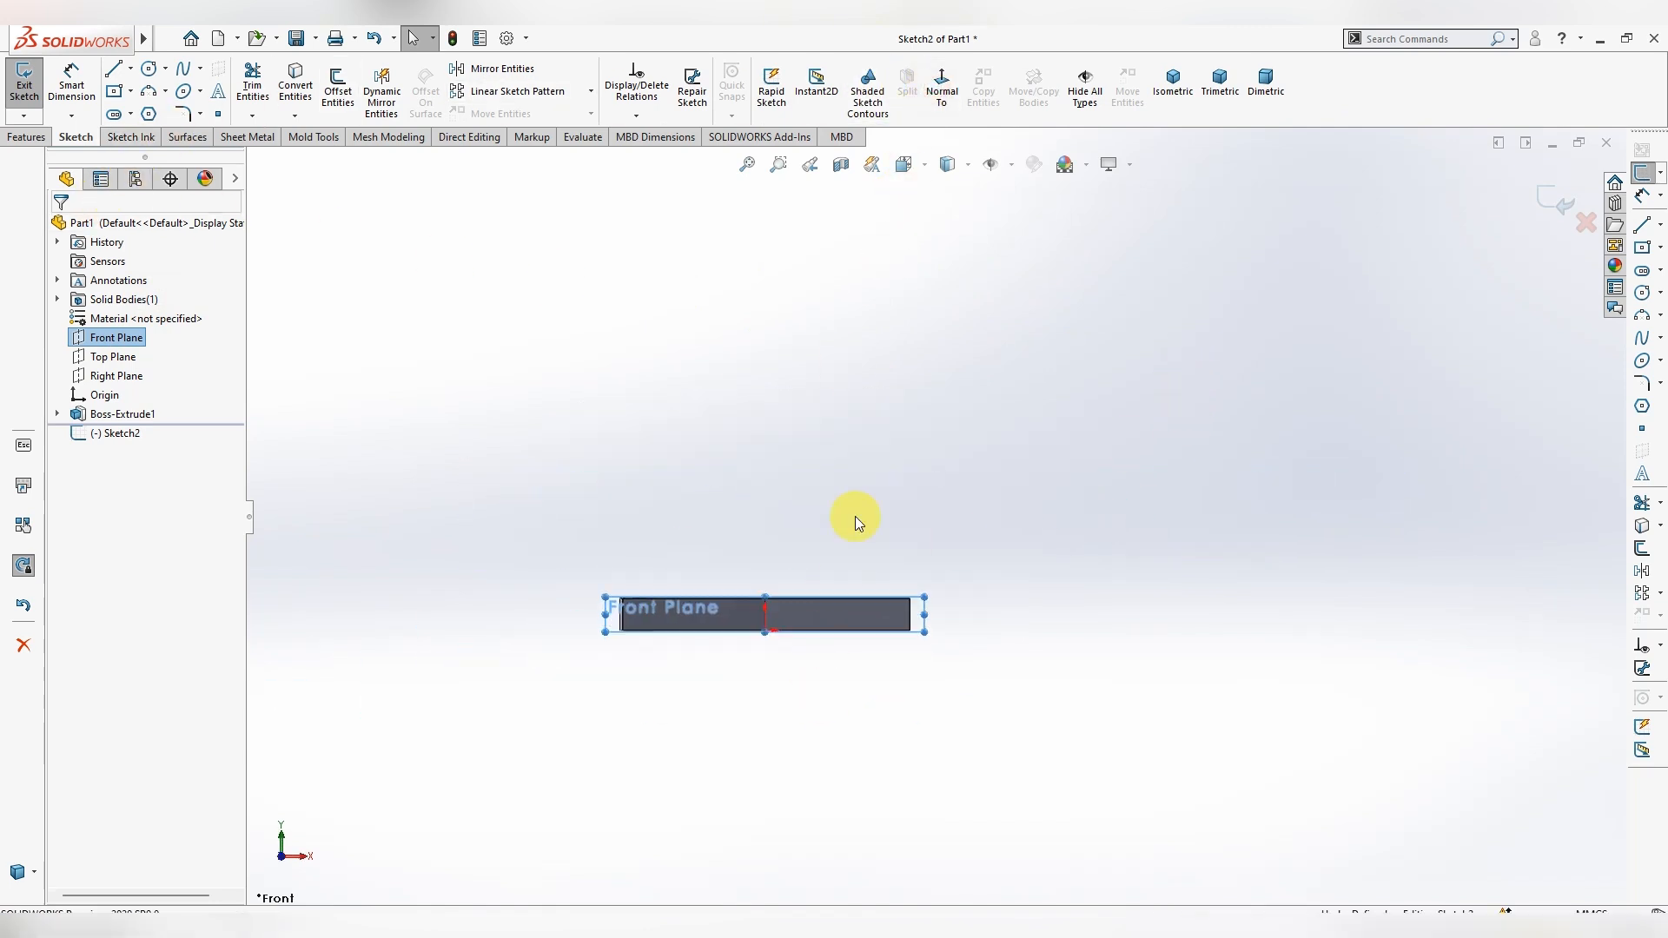
scroll(831, 326, down, 2)
- Draw a vertical centerline about 76 mm long upward from the middle of the hexagonal base's top edge
click(131, 68)
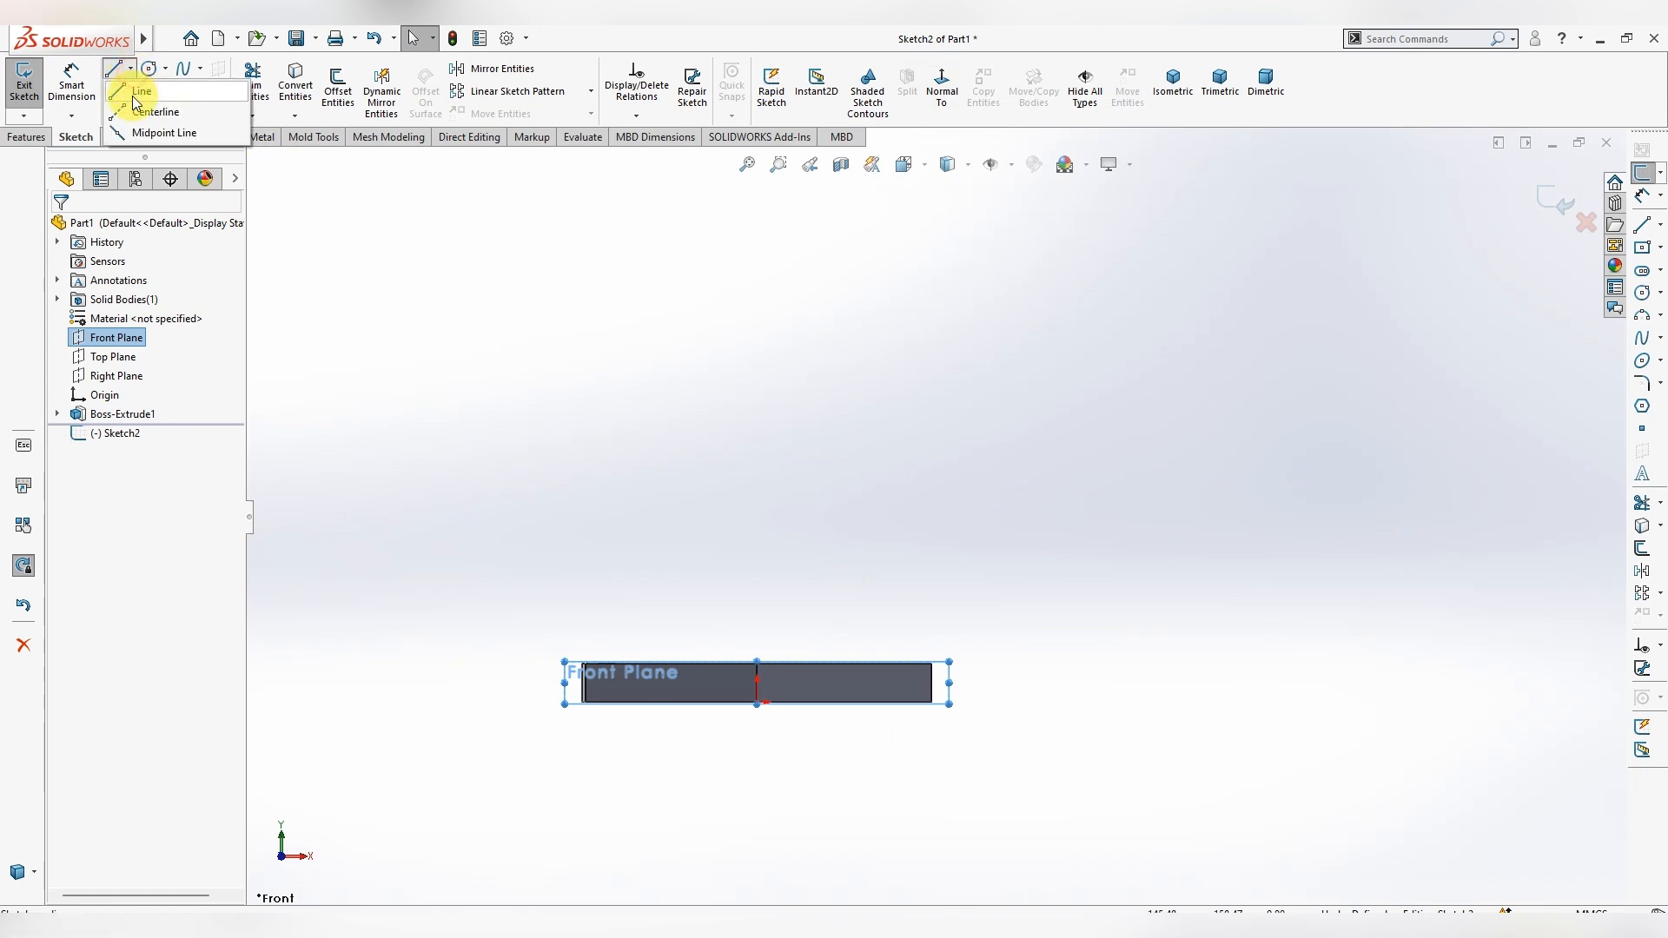
click(133, 113)
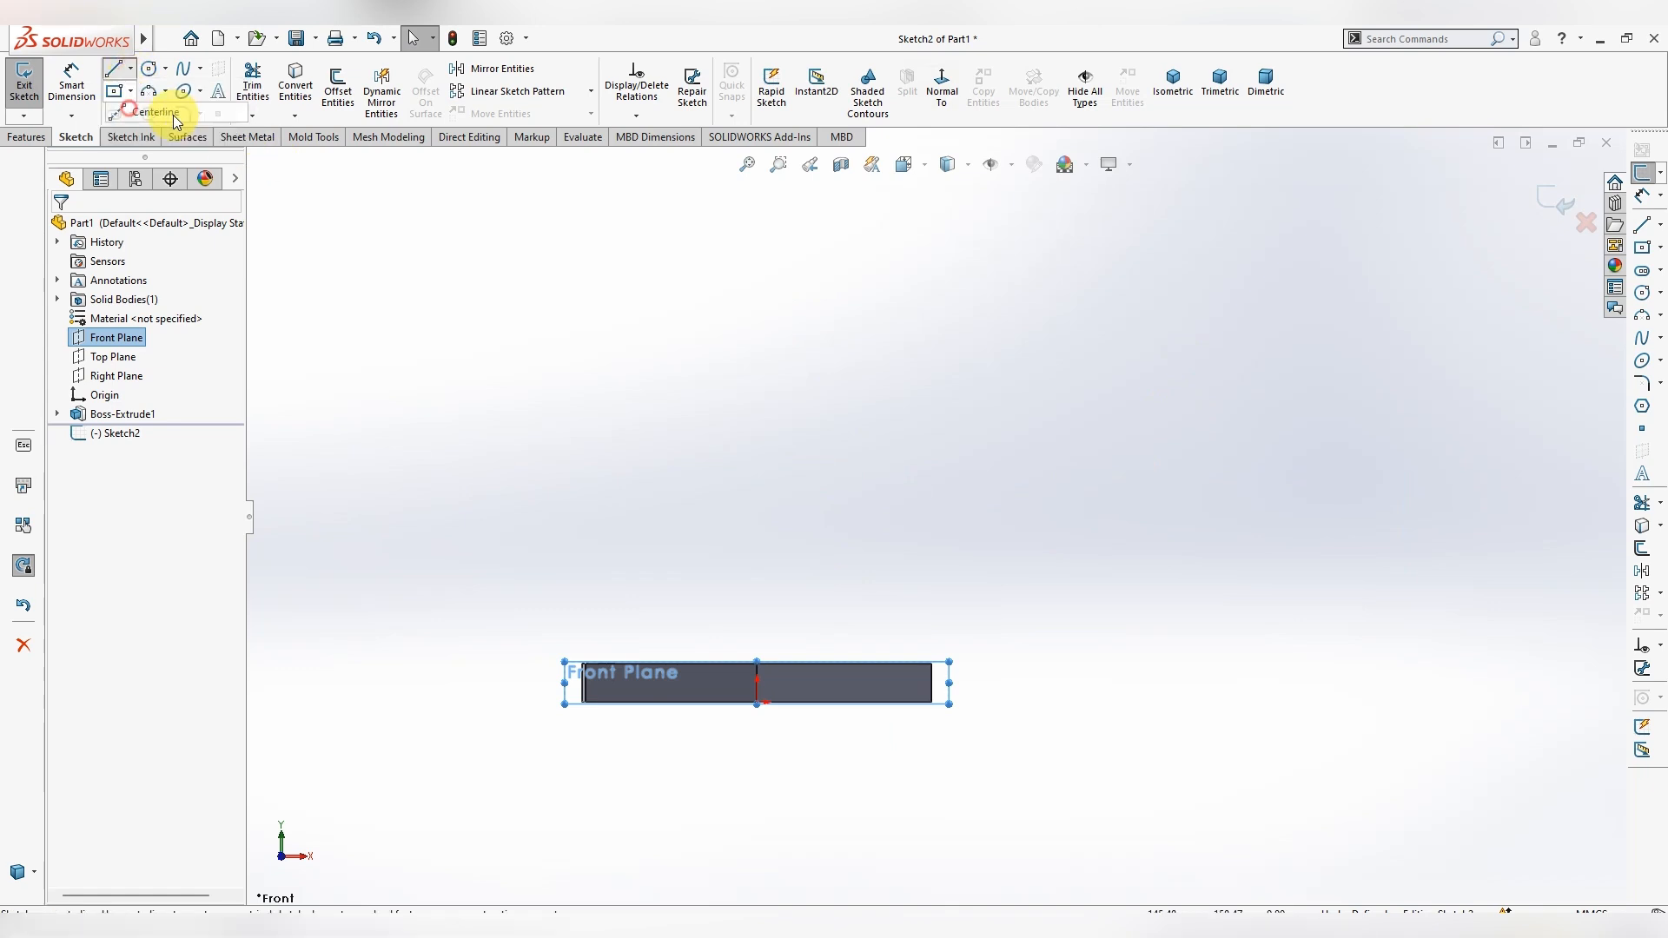
click(757, 663)
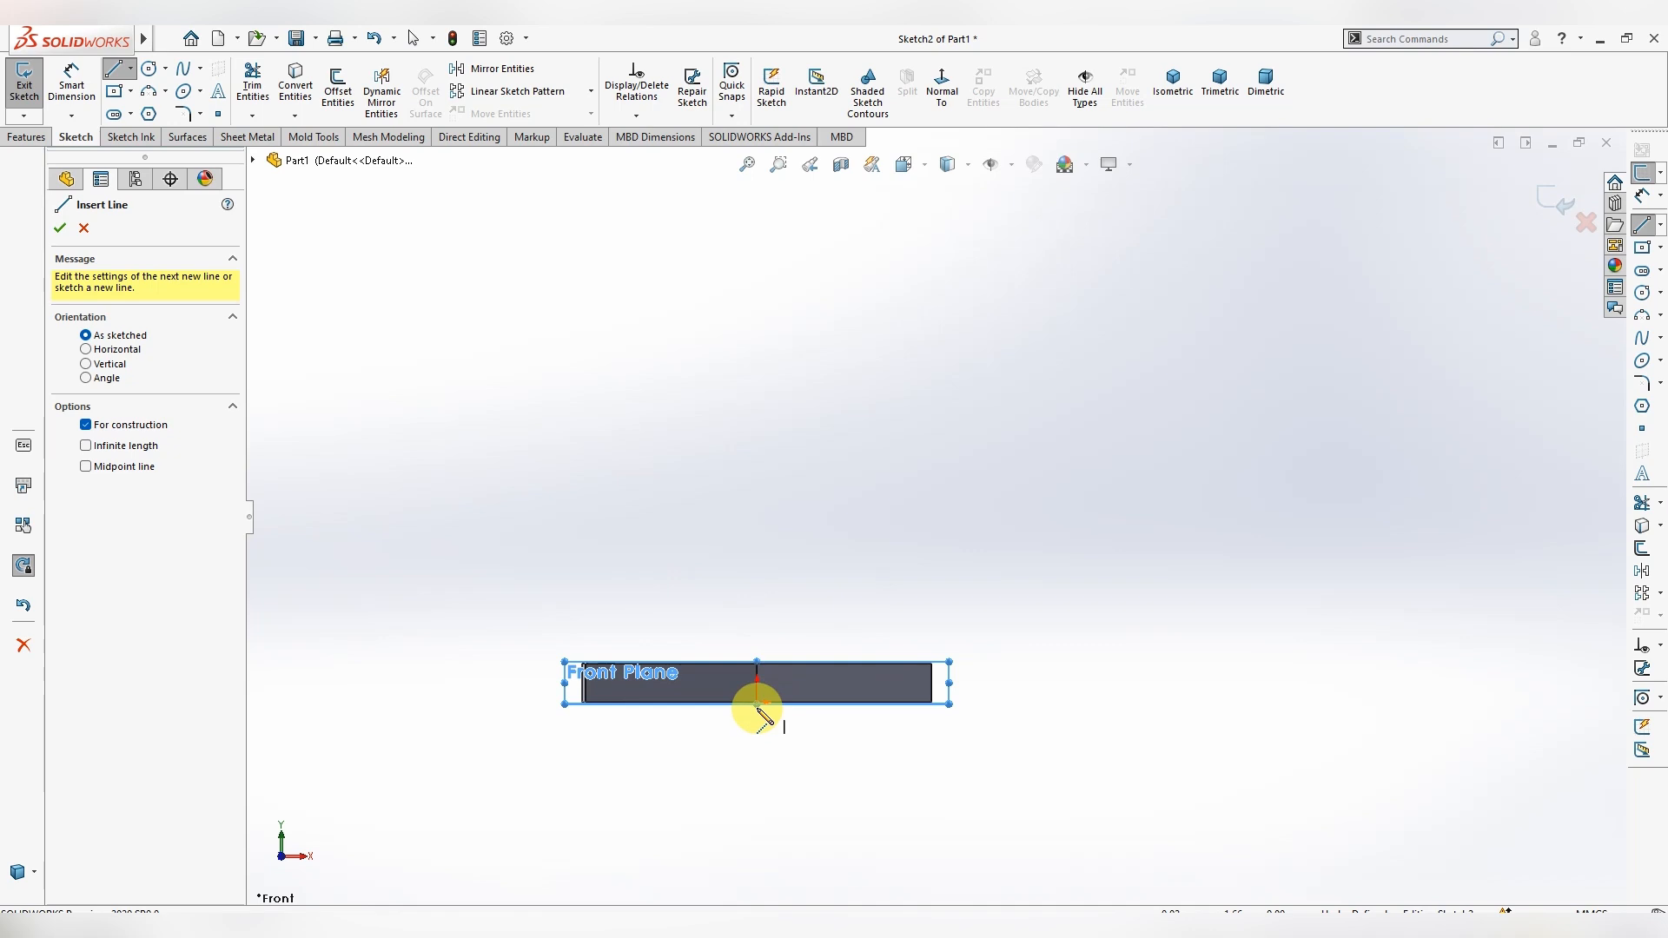
click(756, 703)
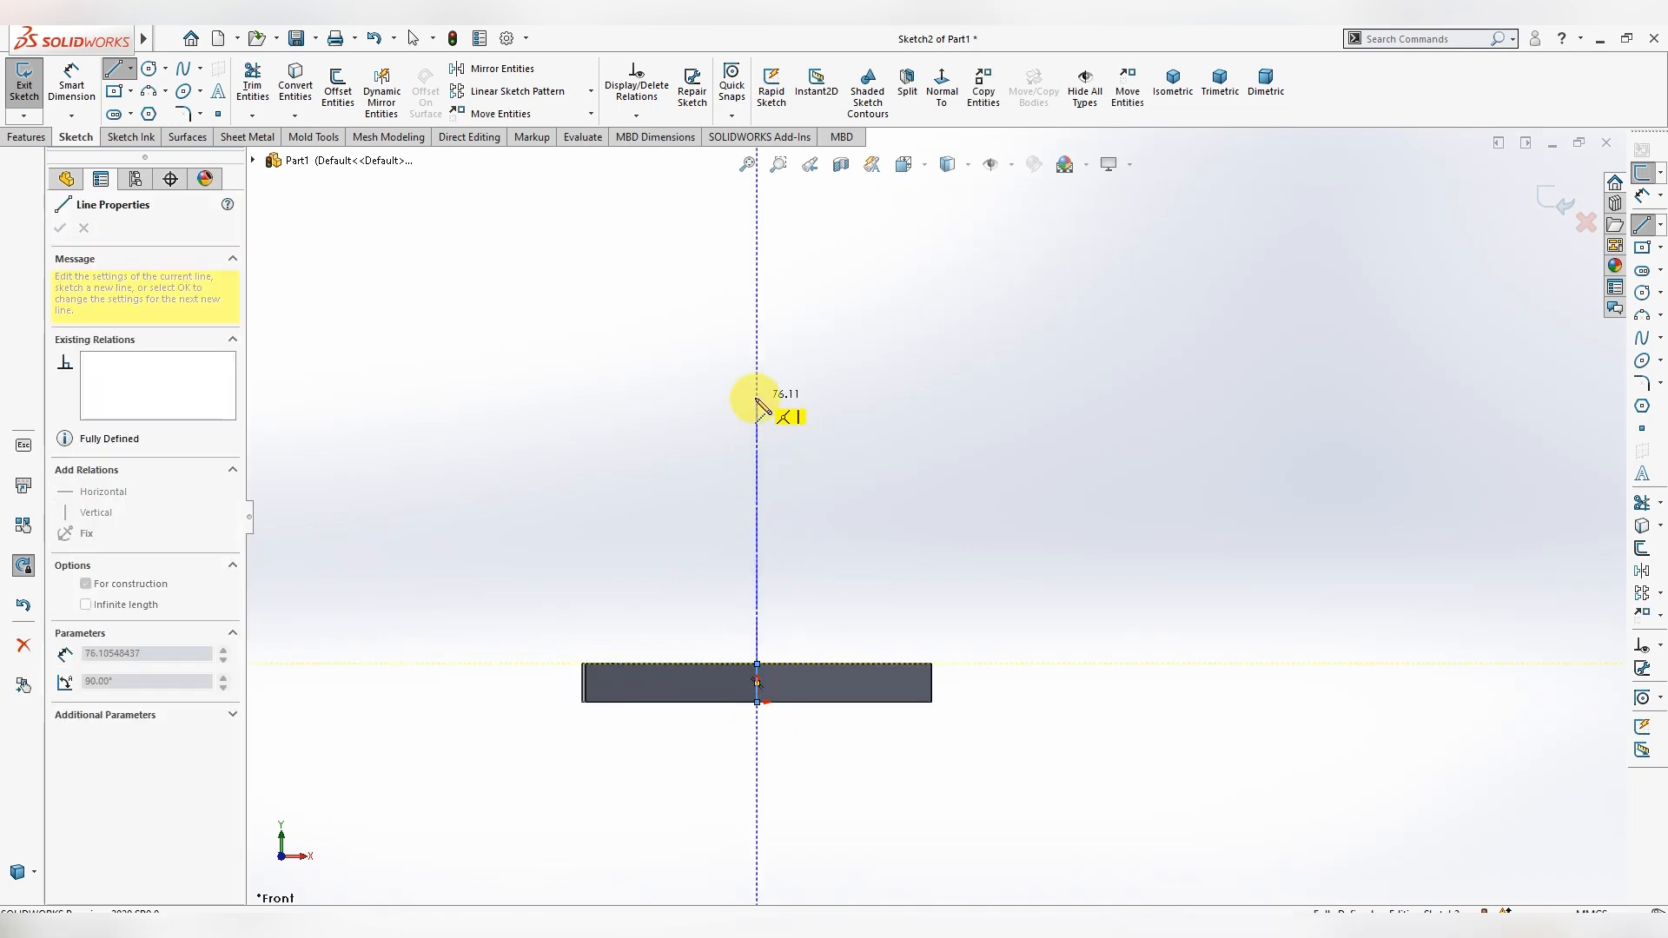
click(757, 399)
key(Escape)
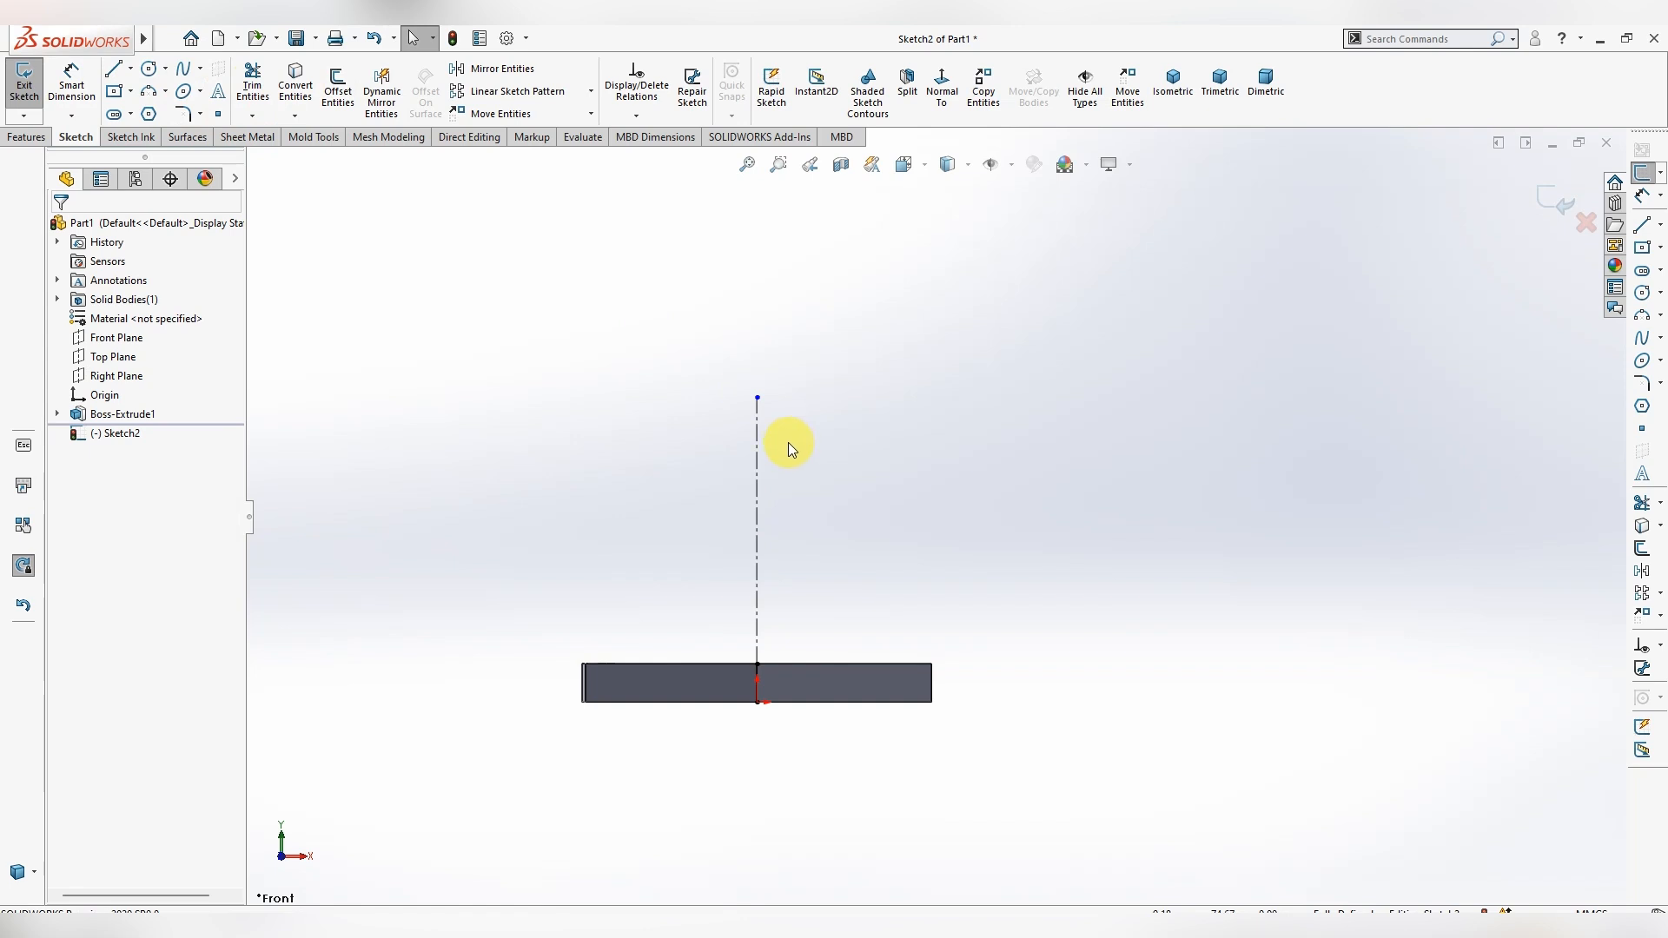
- Dimension the centerline's upper endpoint at a height of 86 mm above the origin
click(65, 80)
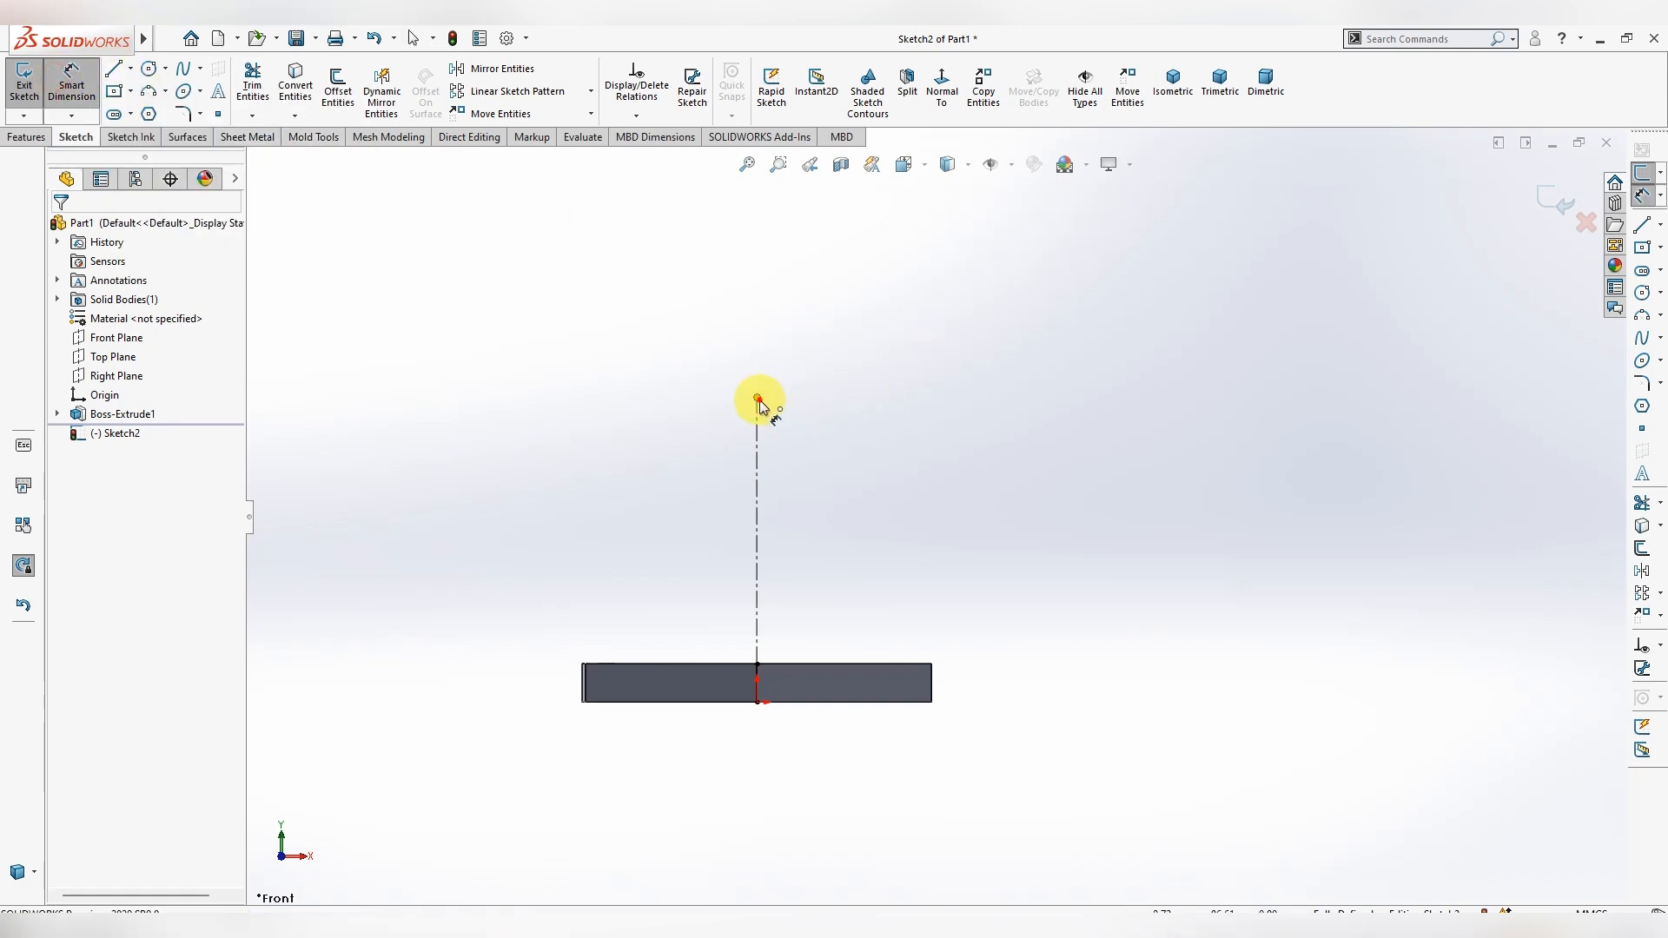
click(757, 400)
click(756, 702)
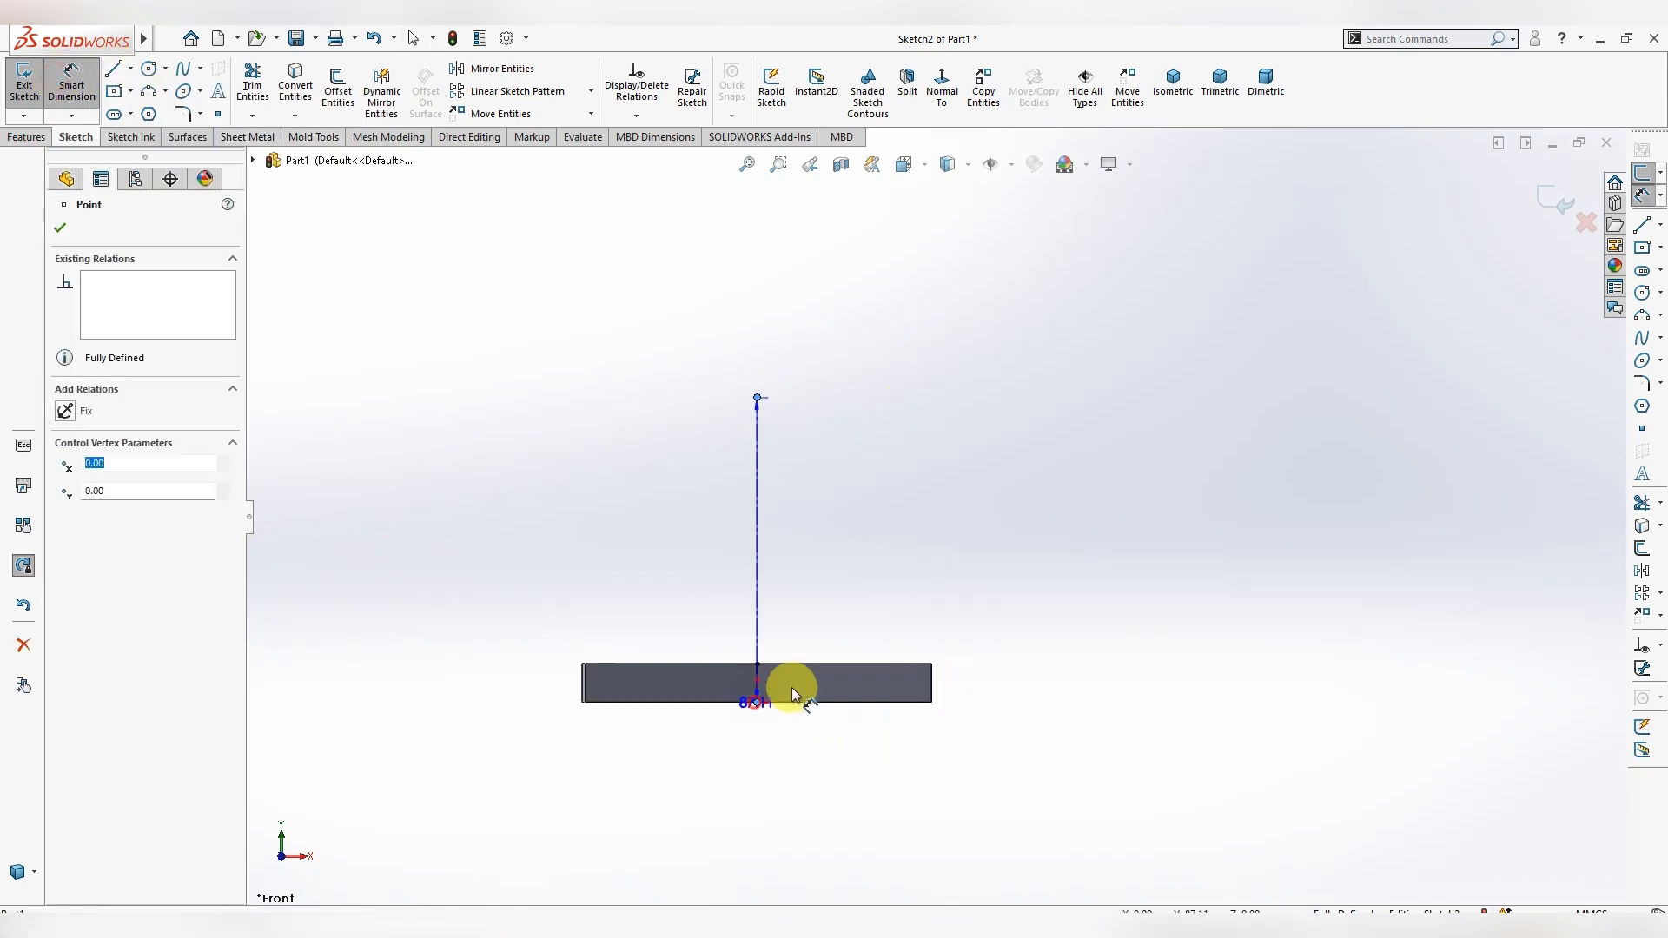
click(1041, 563)
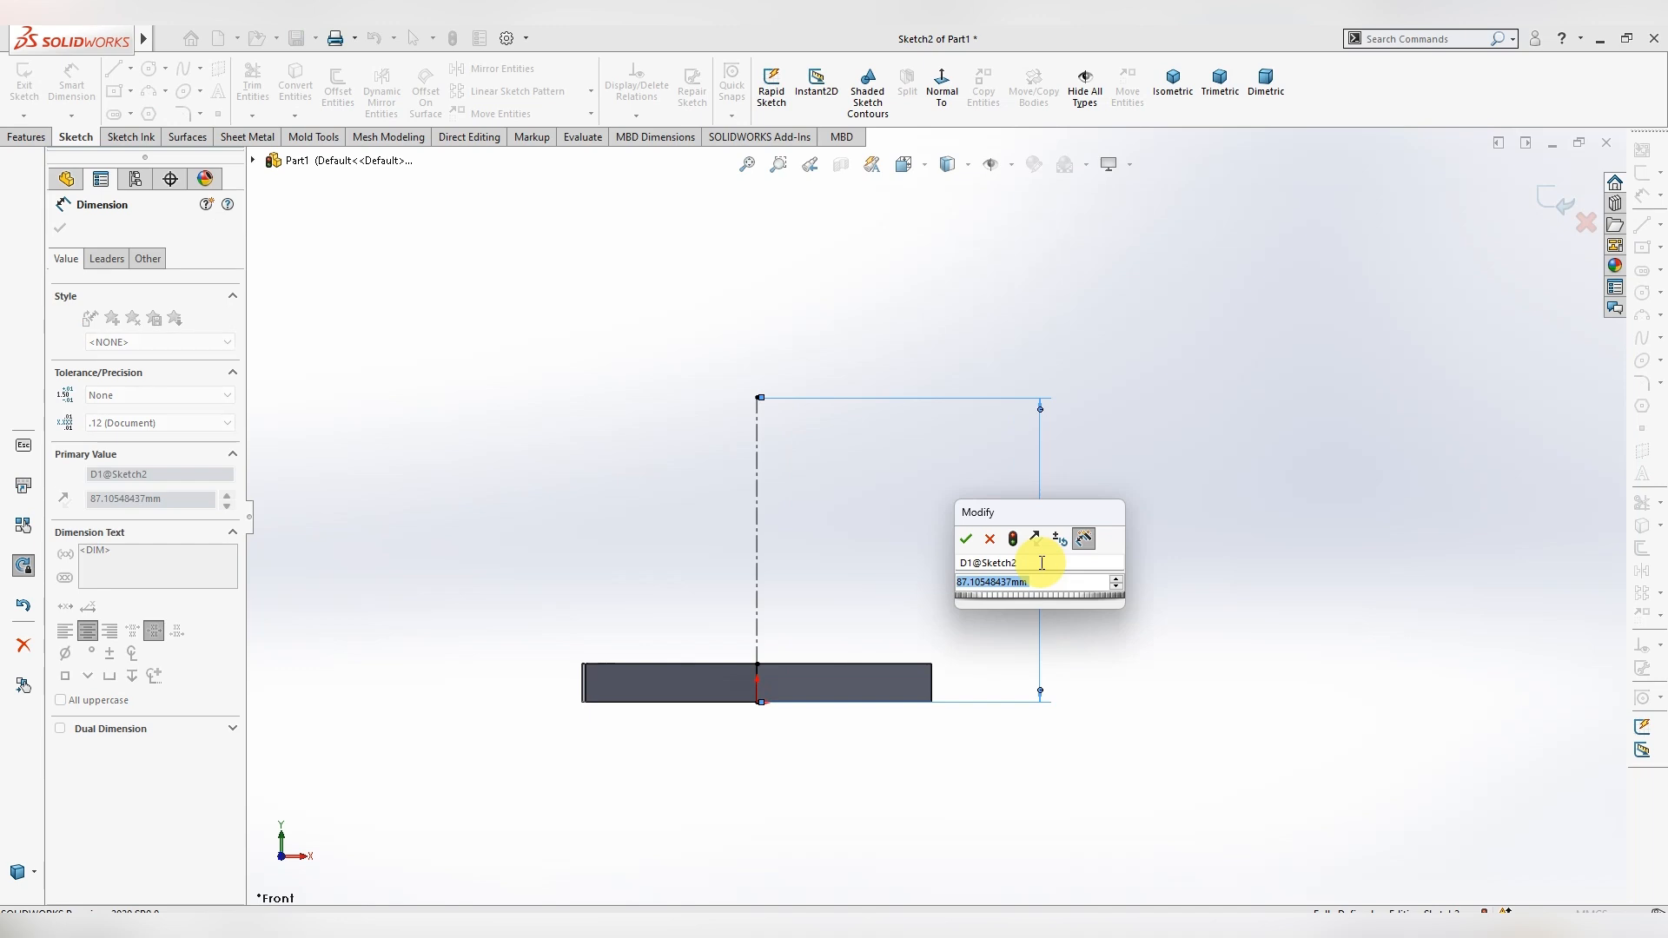
text(86)
key(Return)
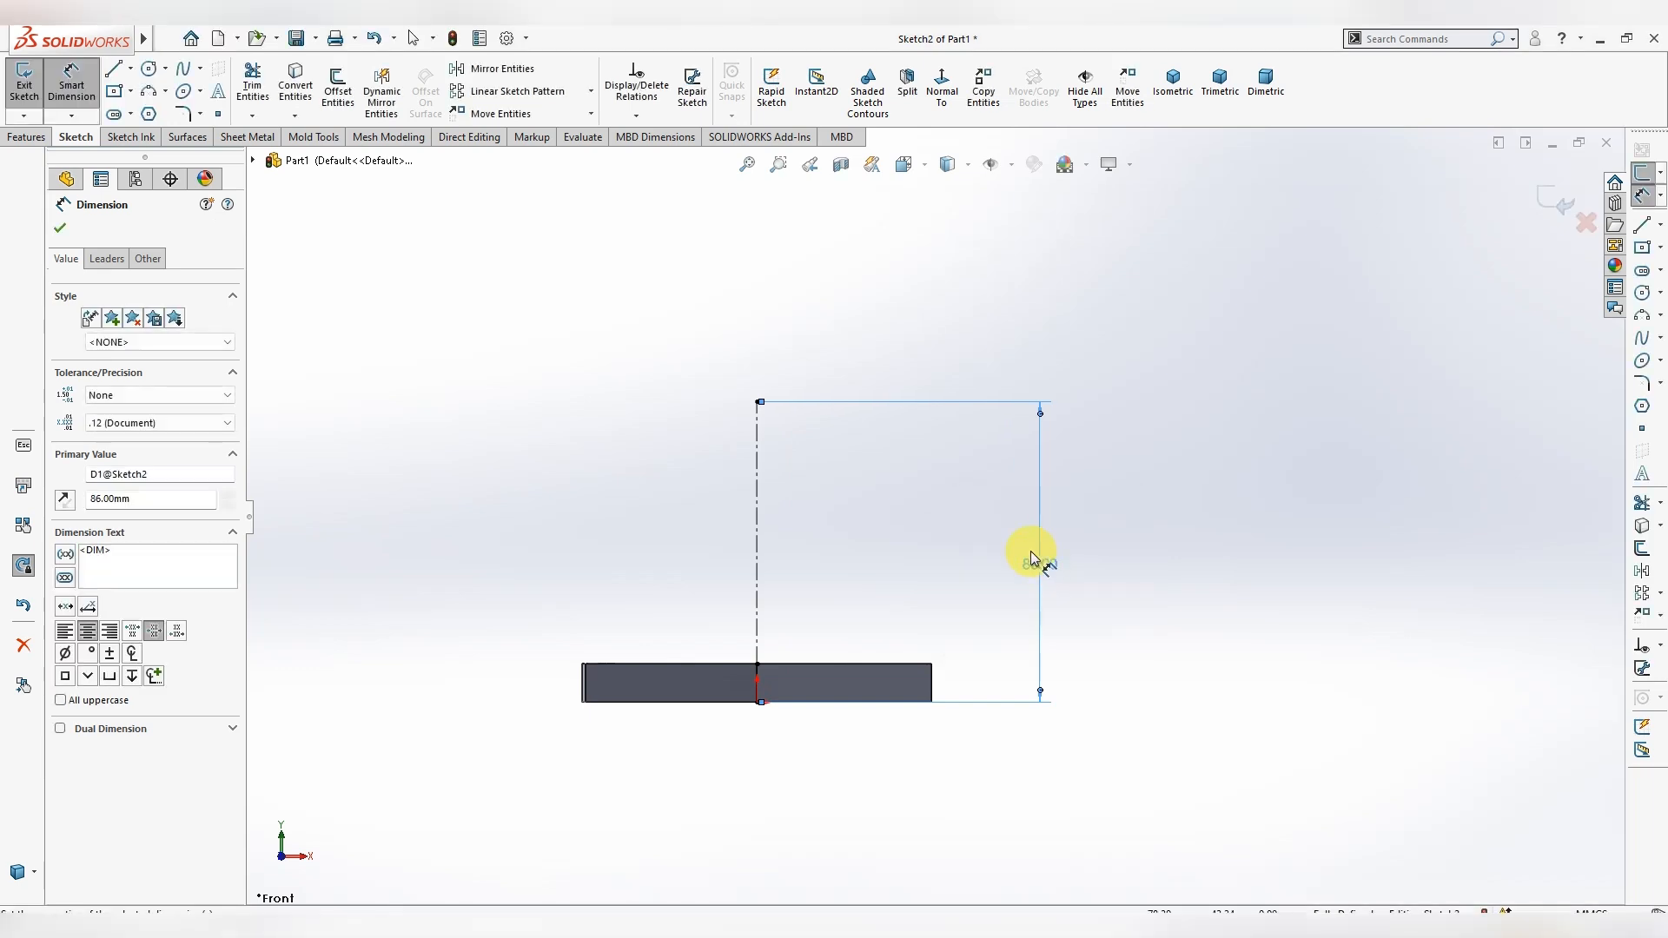
key(Escape)
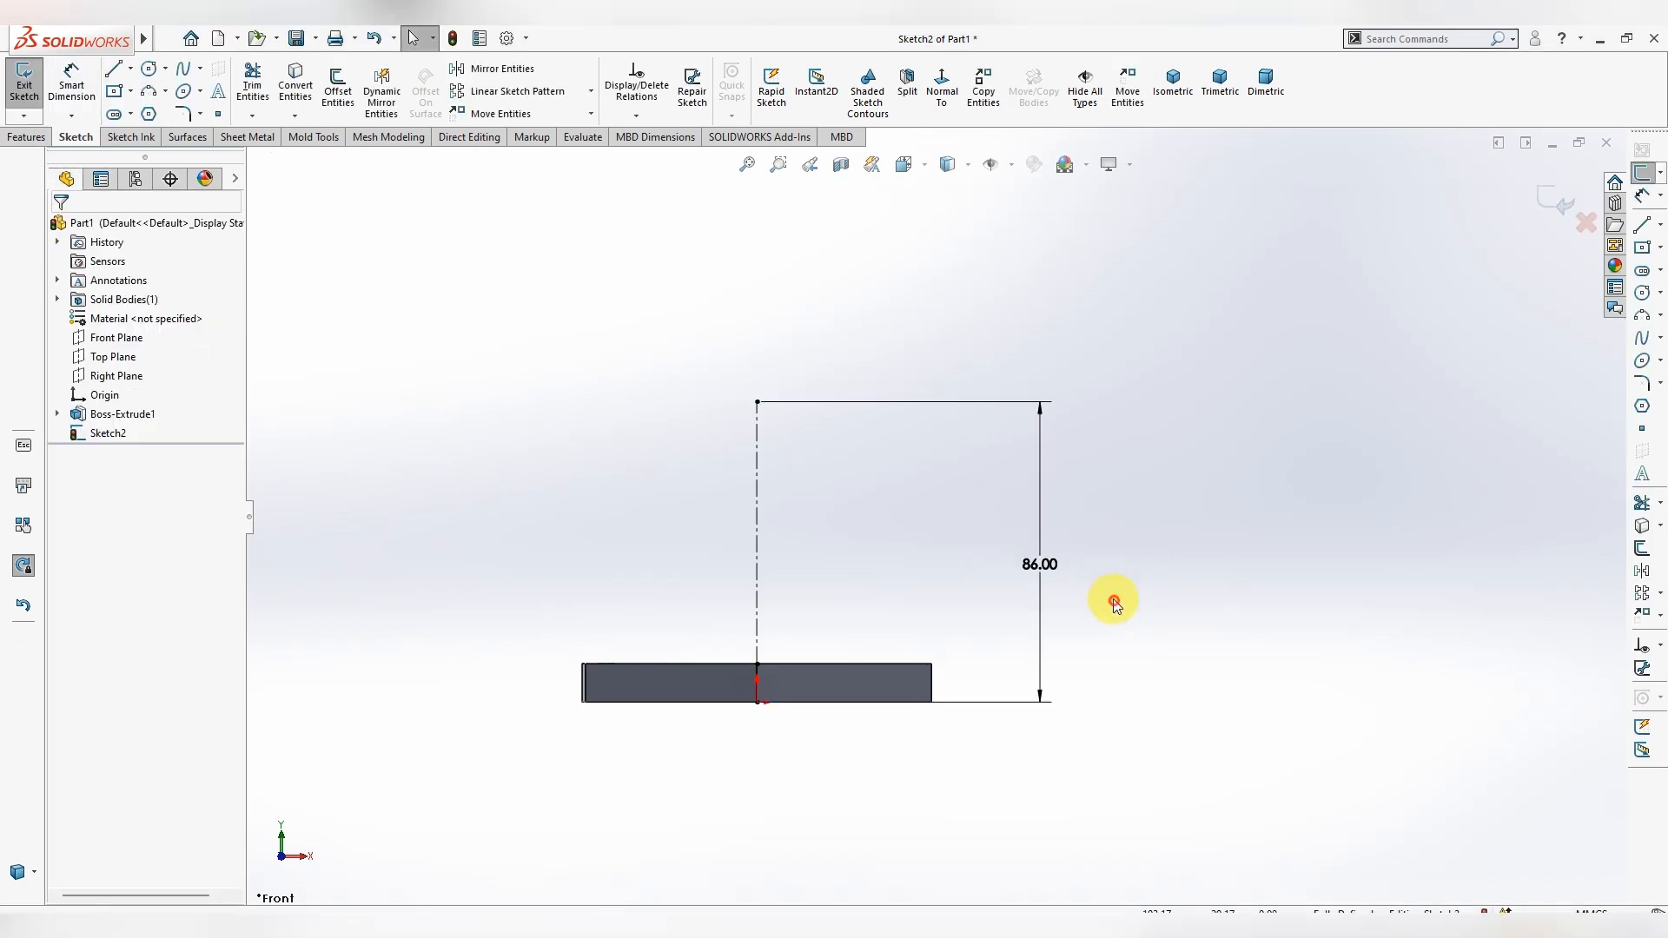
- Offset the vertical centerline 25.5 mm to its right
click(338, 91)
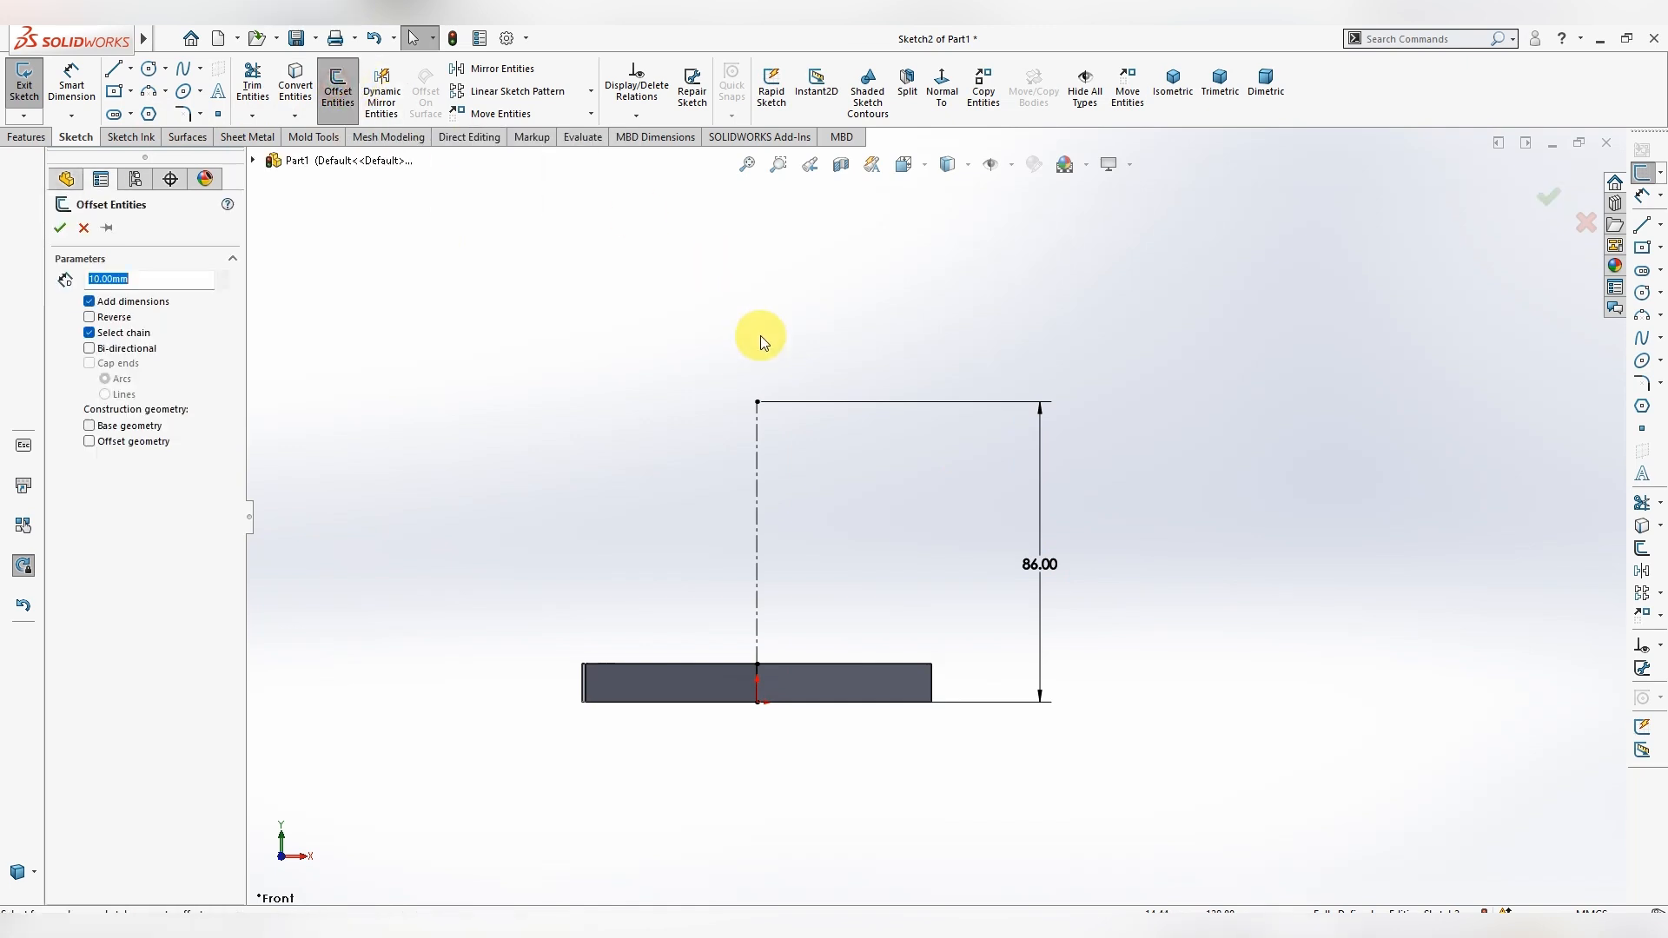
click(758, 444)
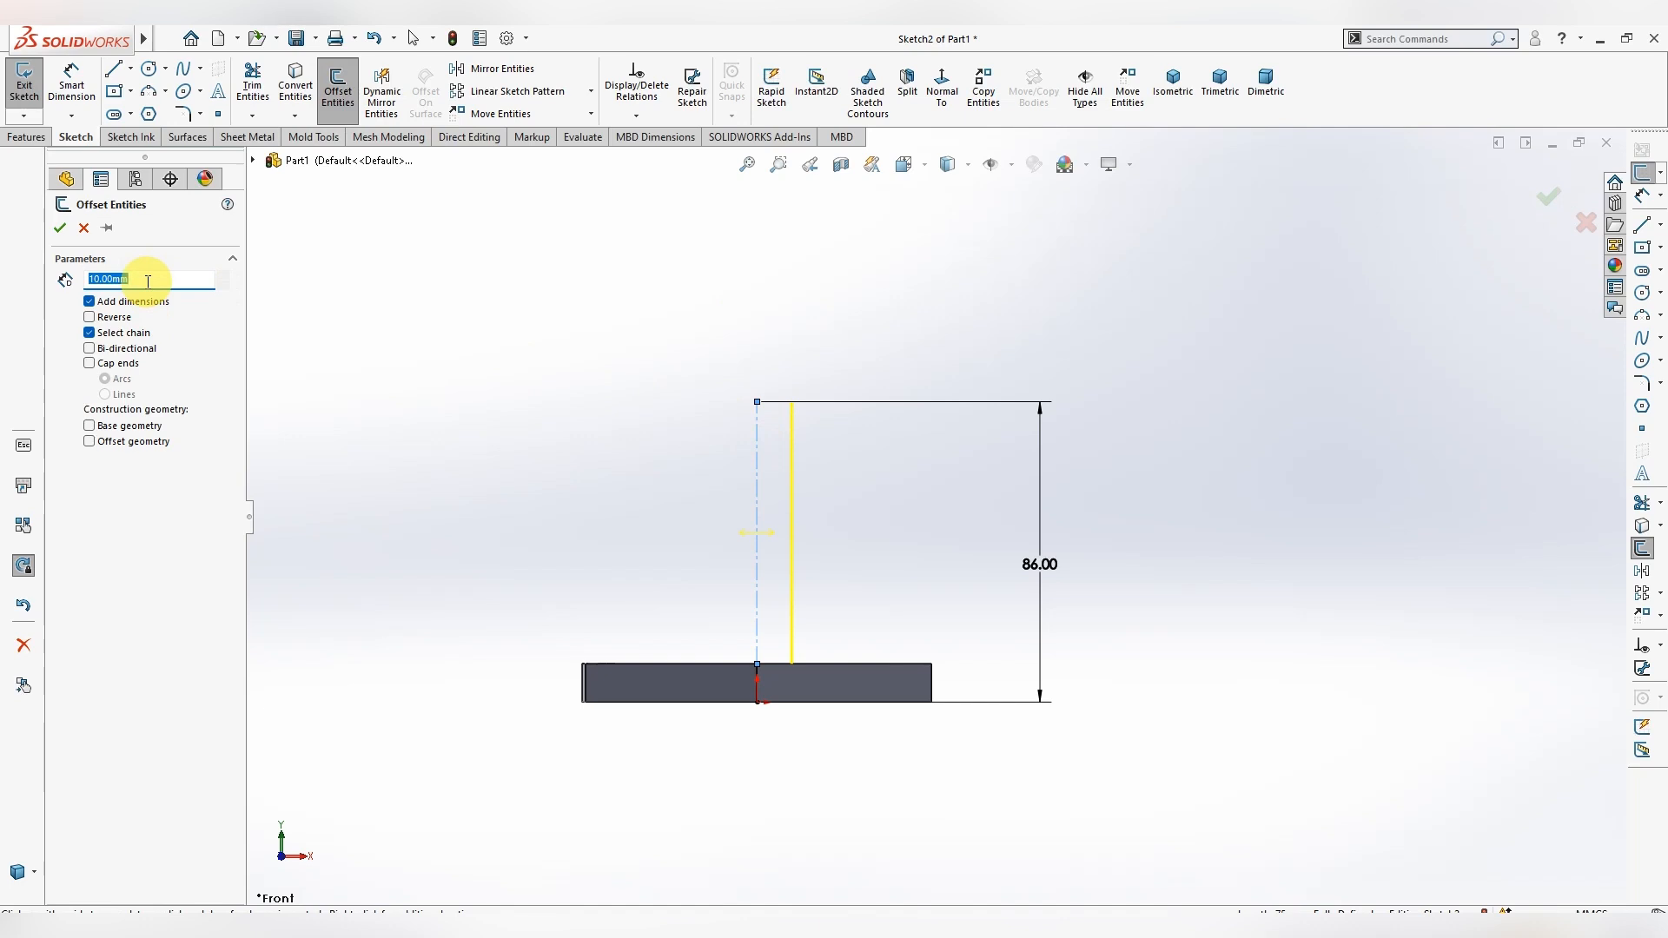
text(51)
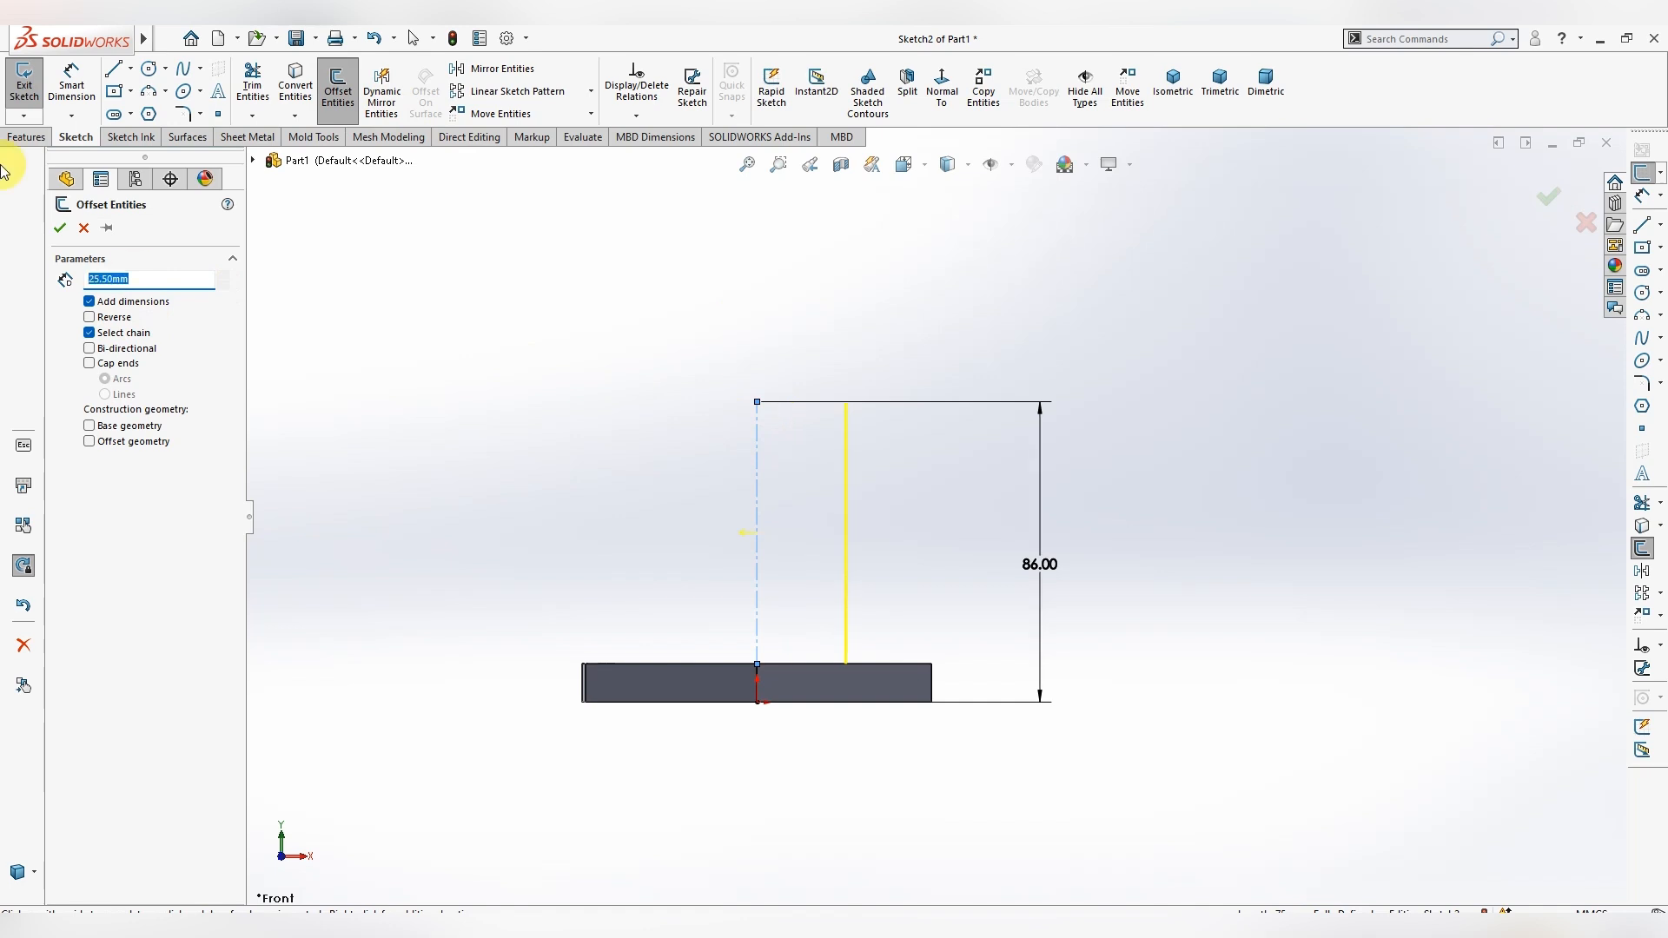
click(60, 227)
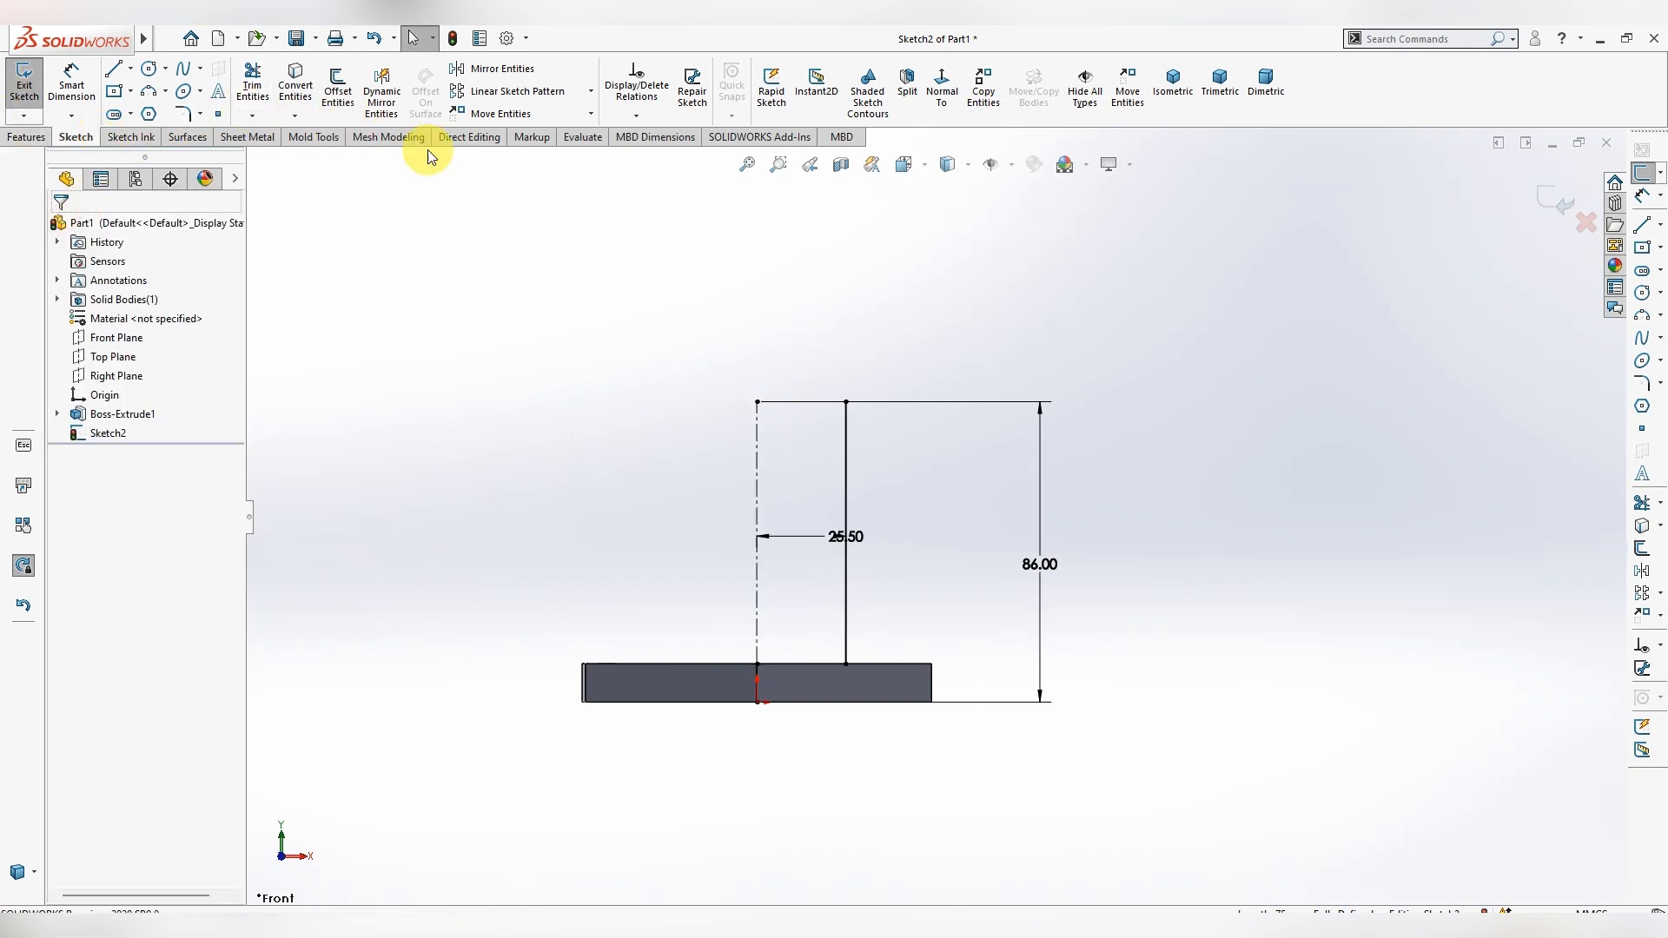
- Offset the vertical centerline a second time, 35 mm to its right
click(338, 87)
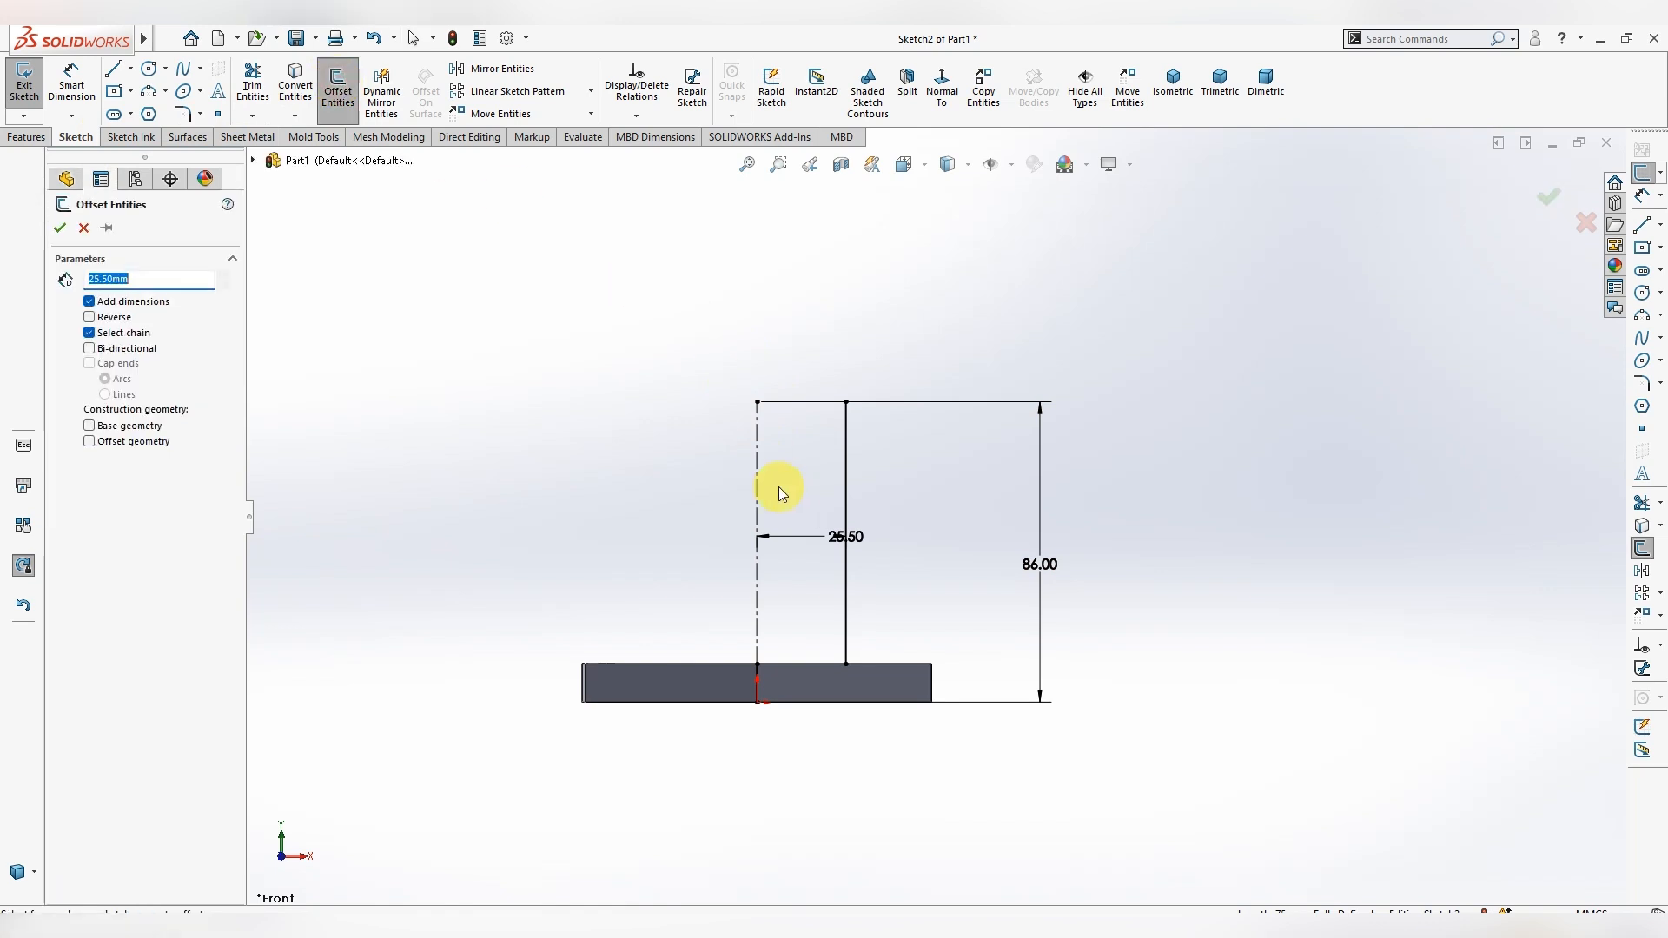
click(754, 468)
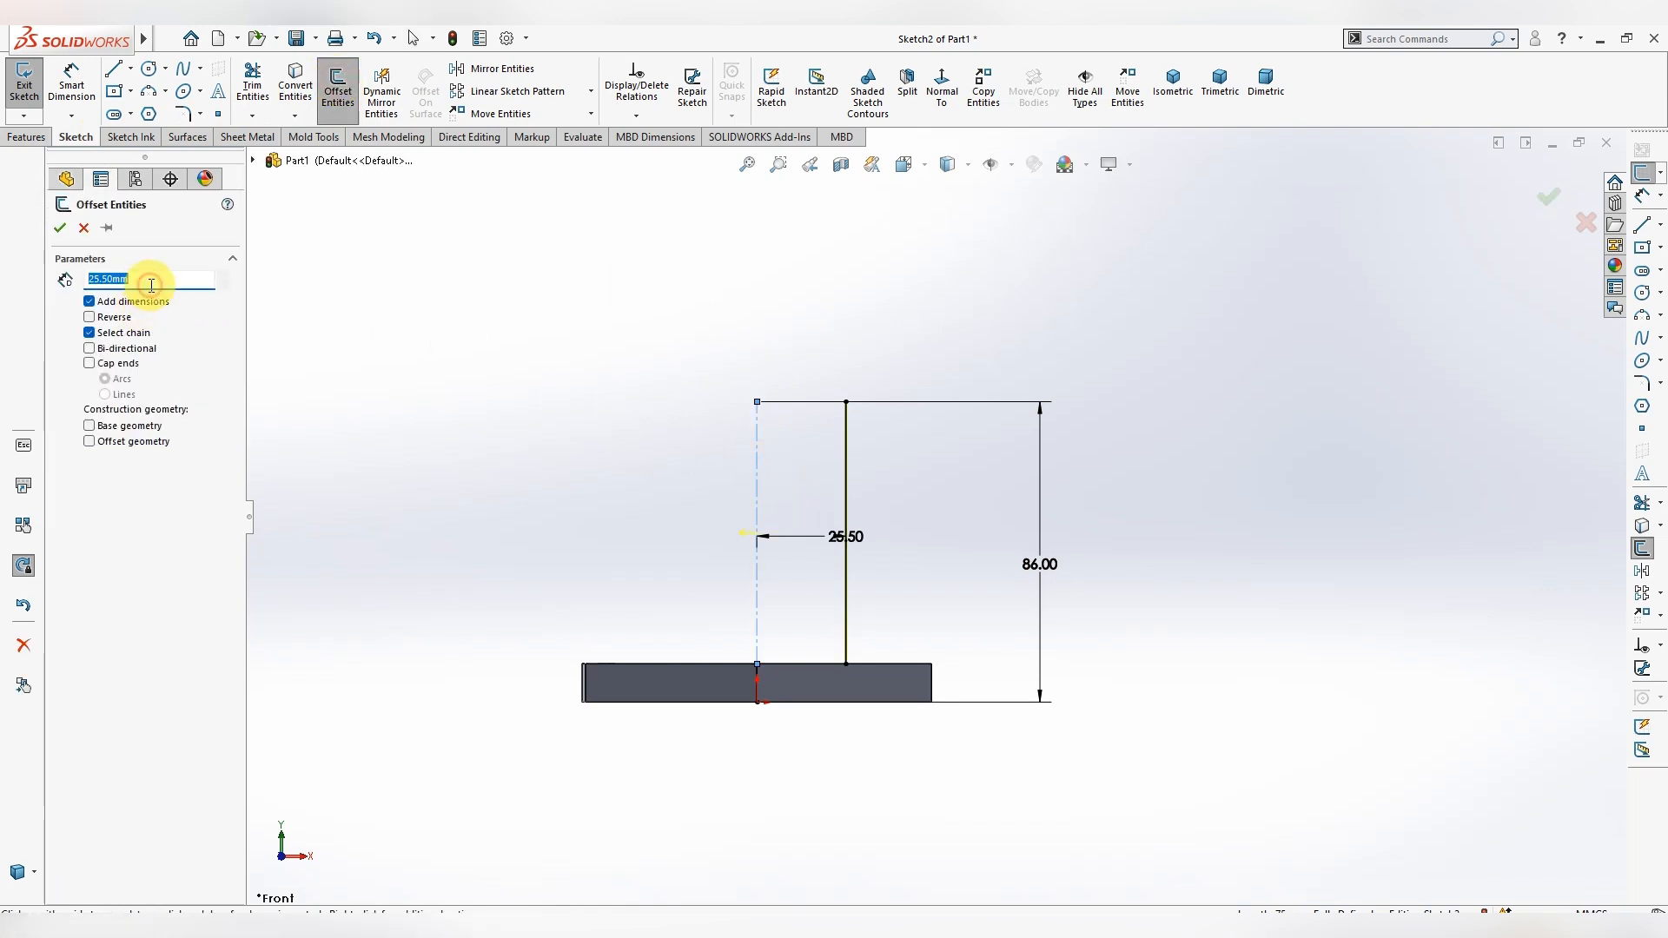
text(70)
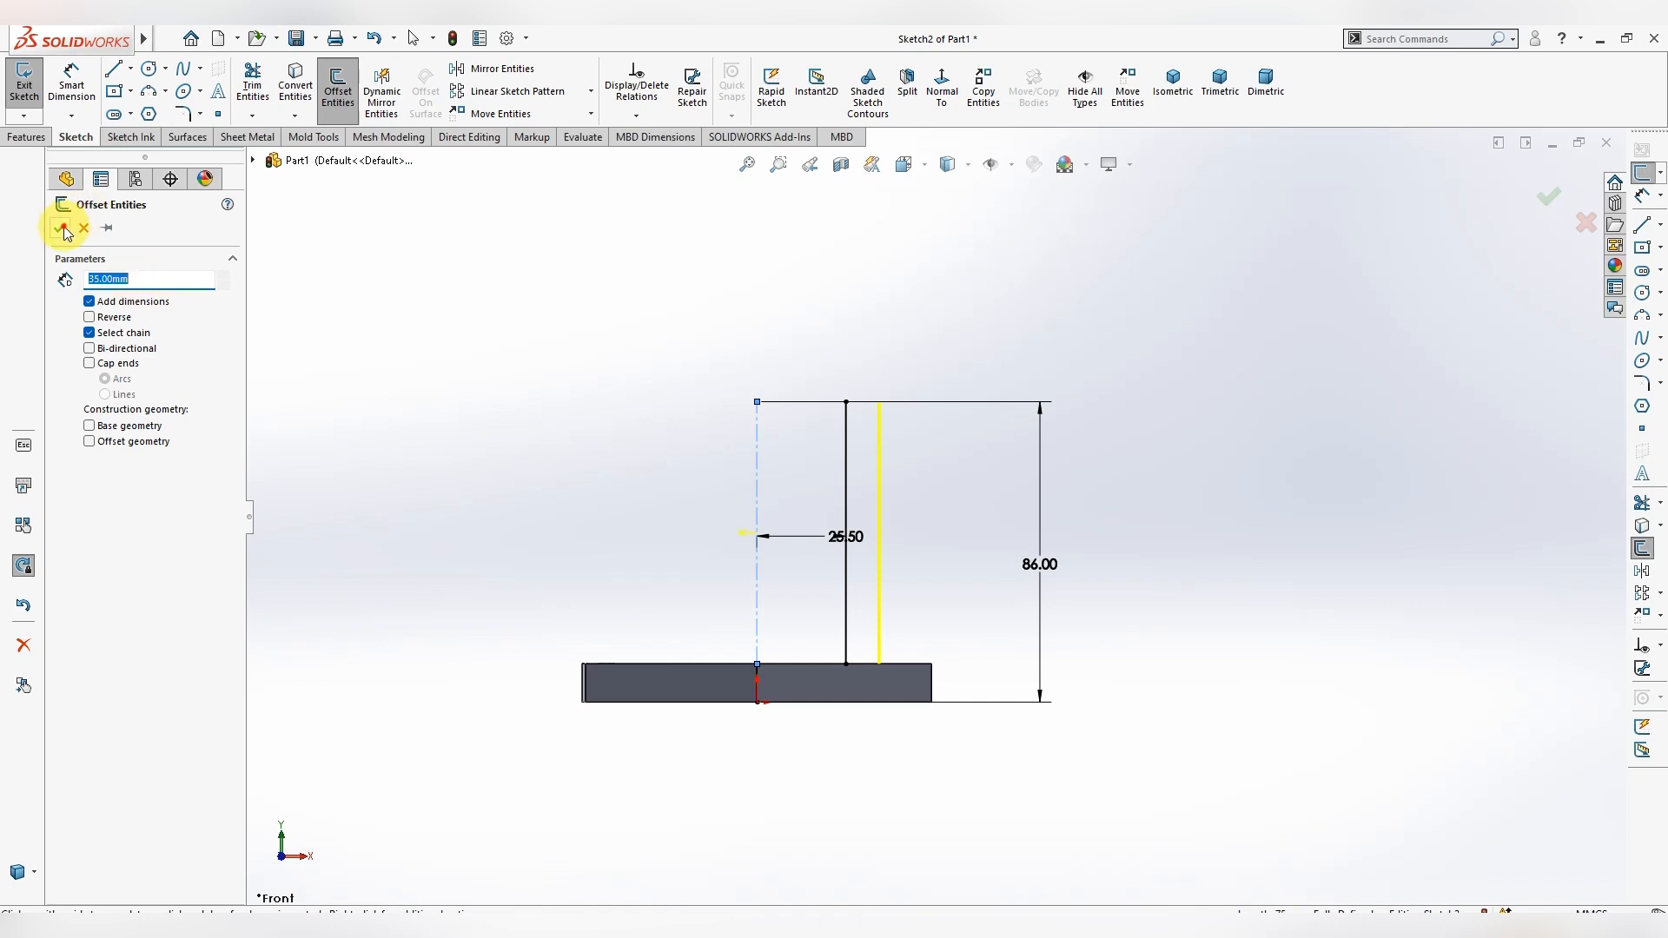
click(59, 227)
- Draw a slanted line from the top of the 25.5 mm offset line to the bottom of the 35 mm offset line
click(130, 67)
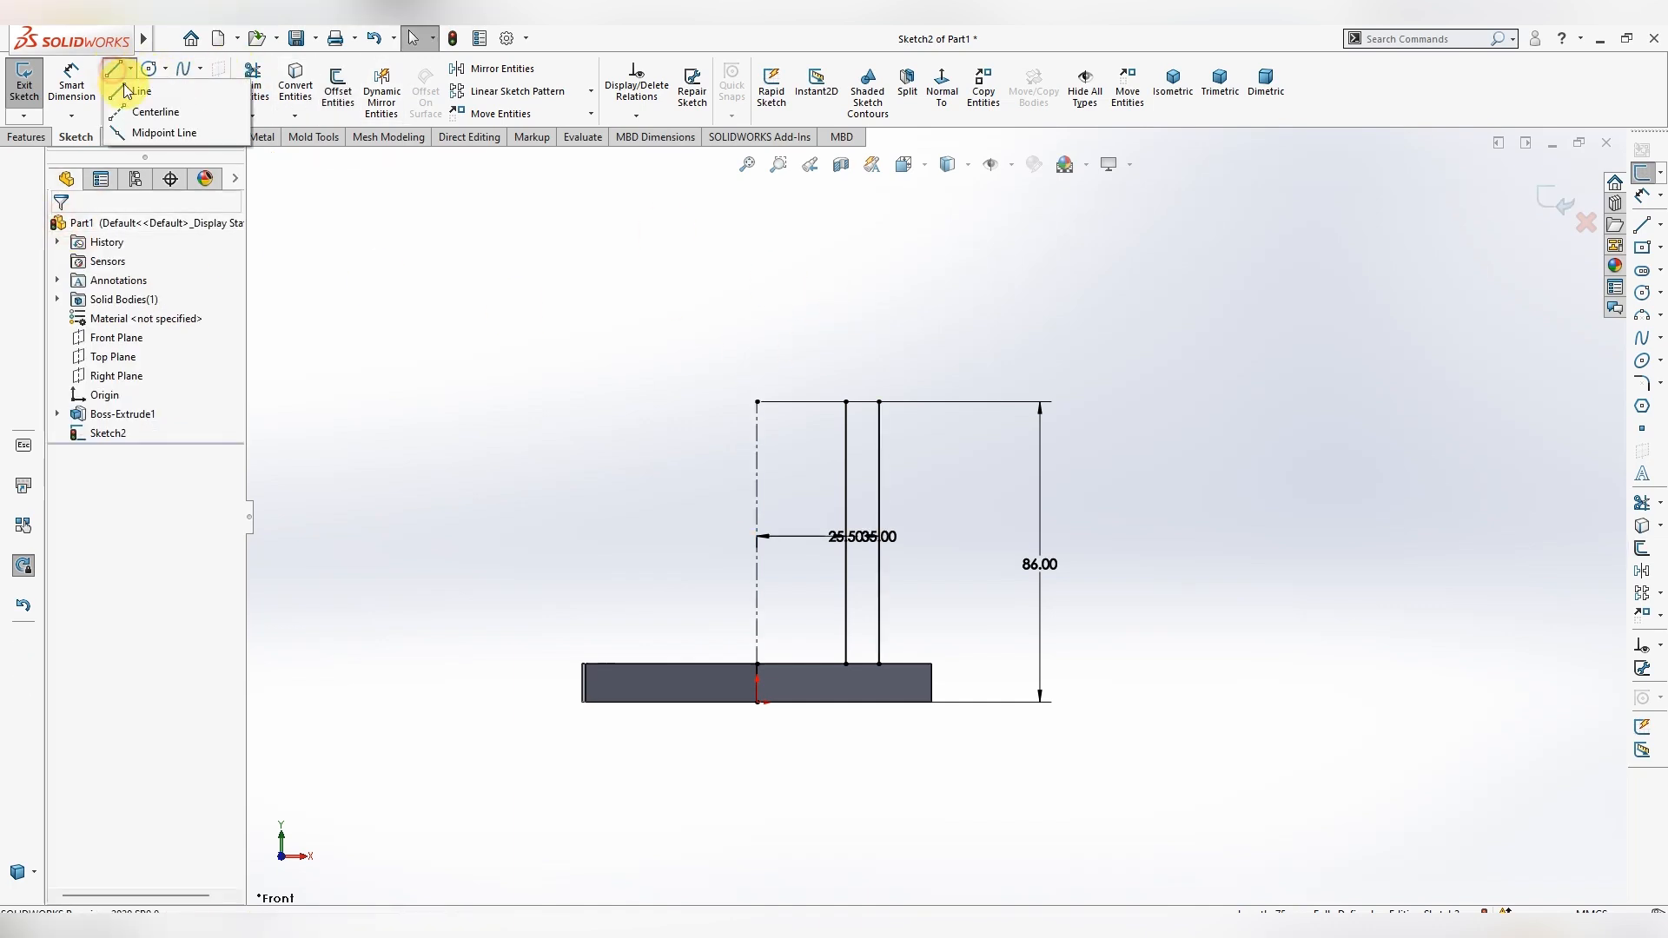
click(143, 92)
click(846, 403)
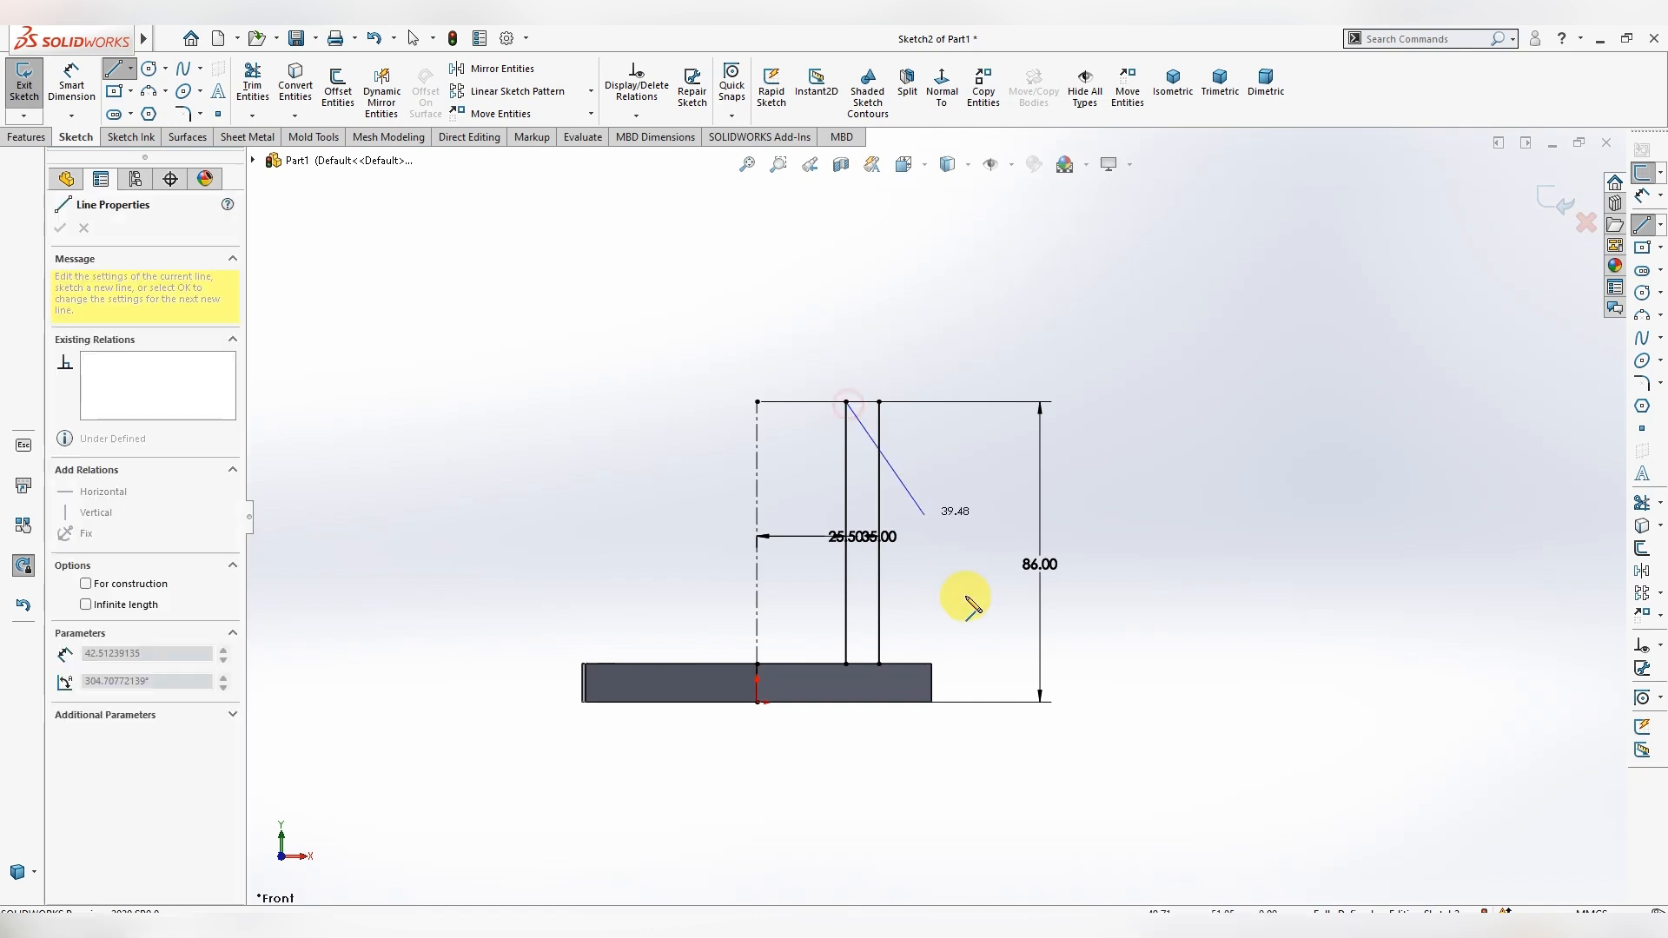
click(879, 664)
key(Escape)
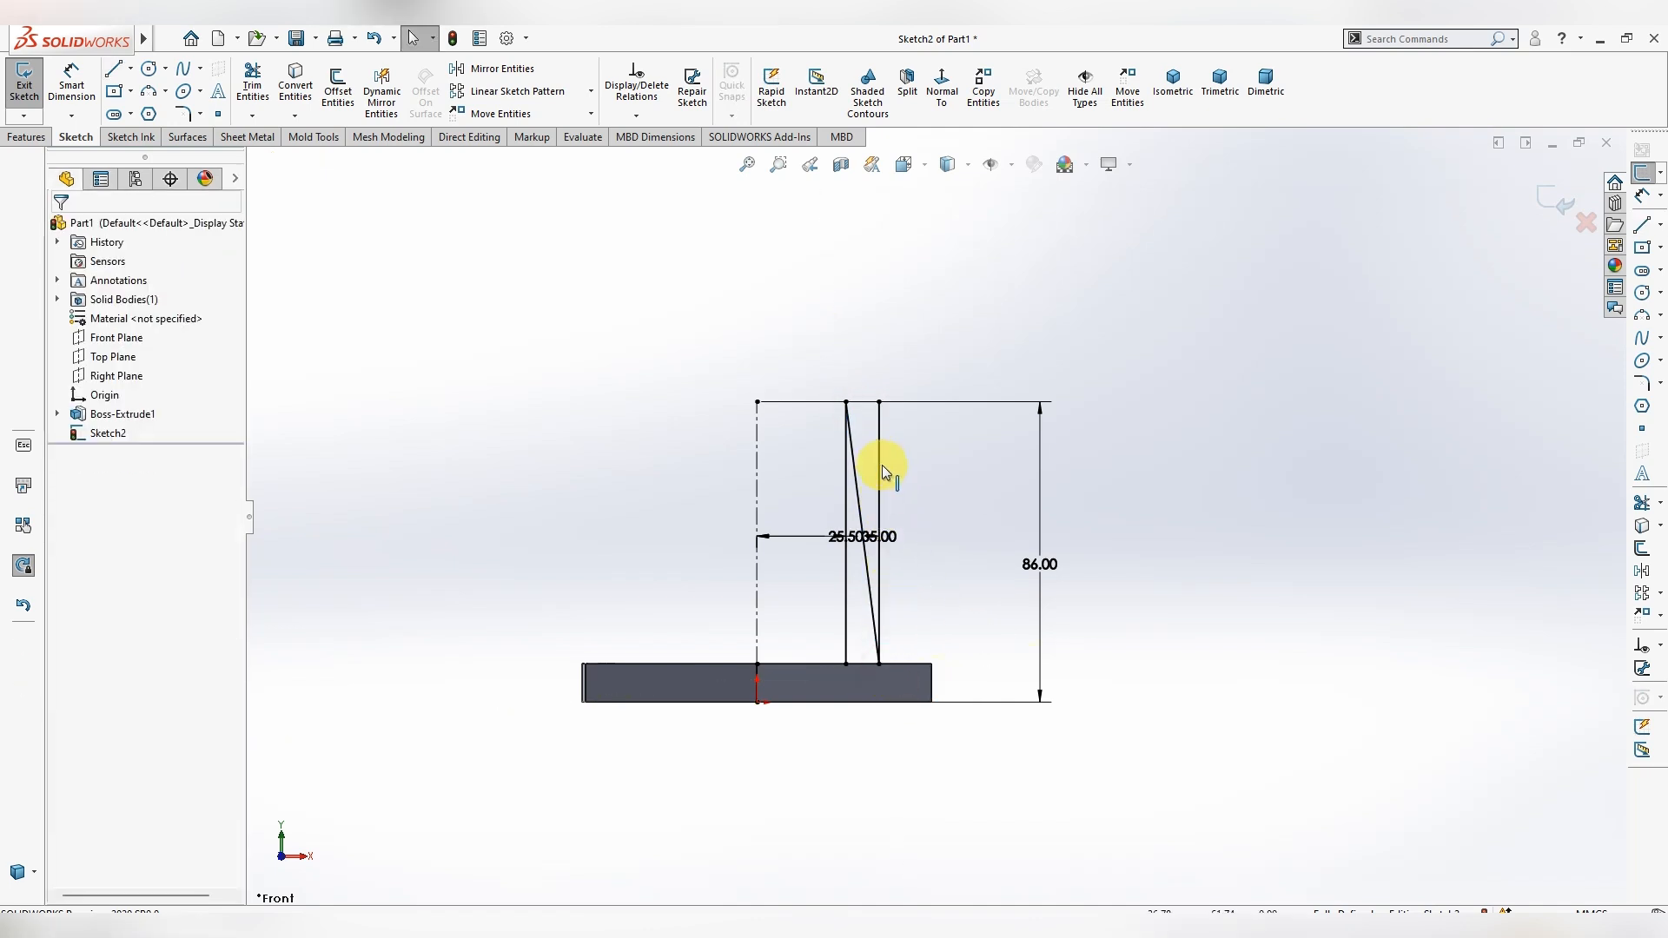
- Convert both vertical offset lines to construction geometry
click(844, 558)
right_click(847, 575)
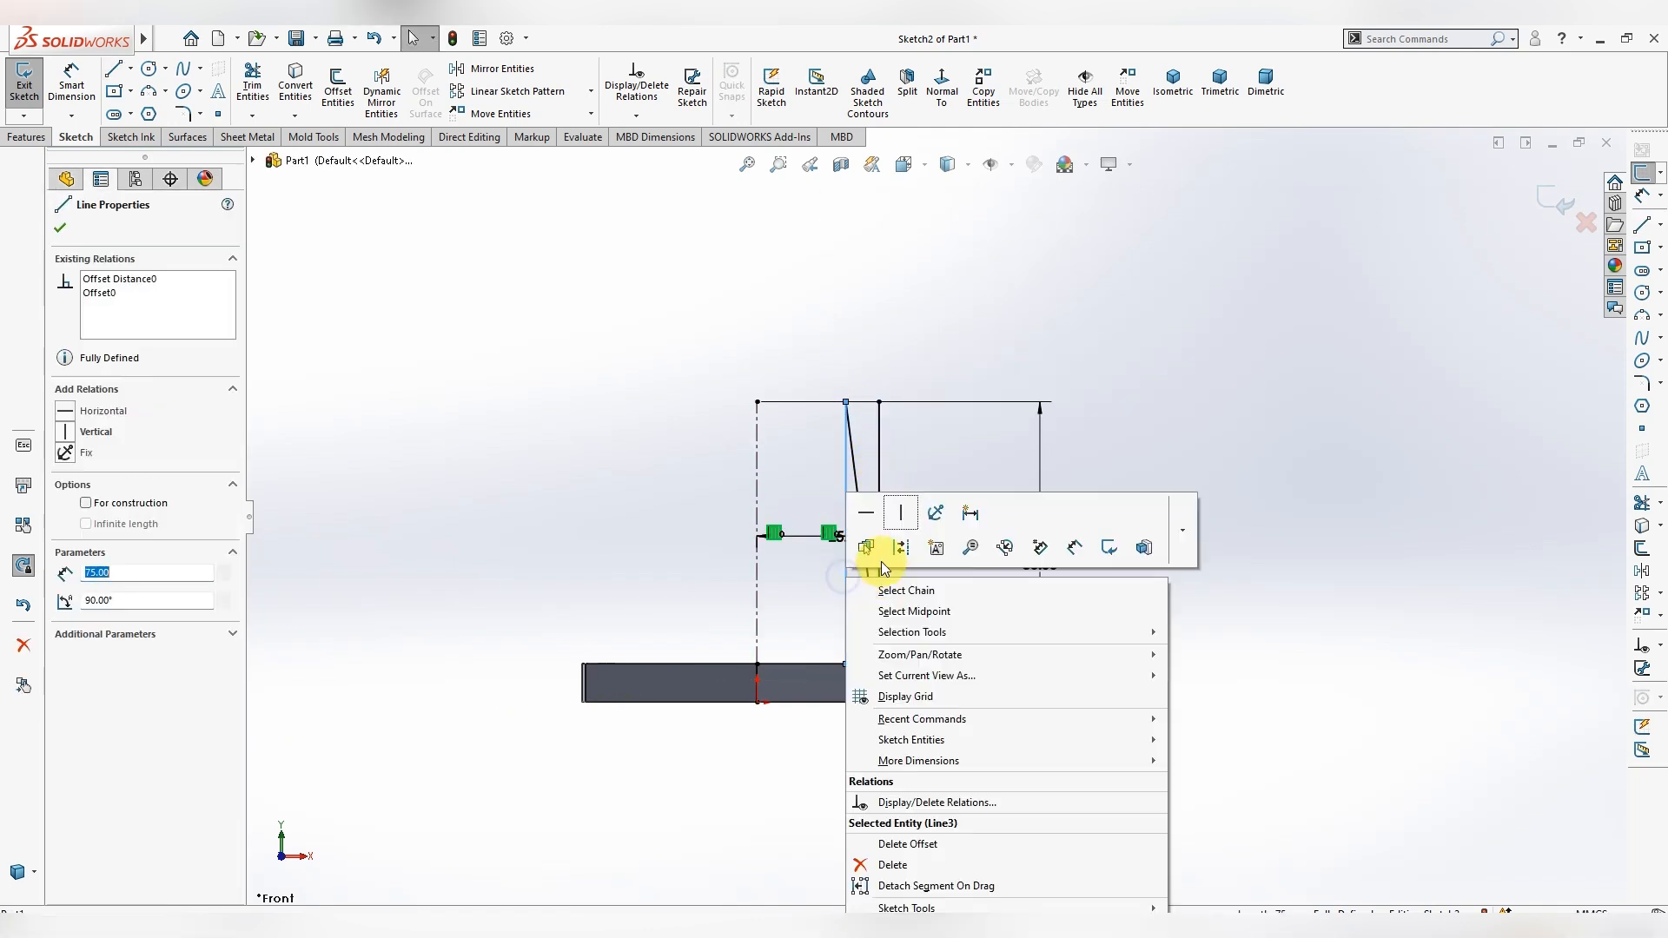
click(904, 552)
right_click(880, 453)
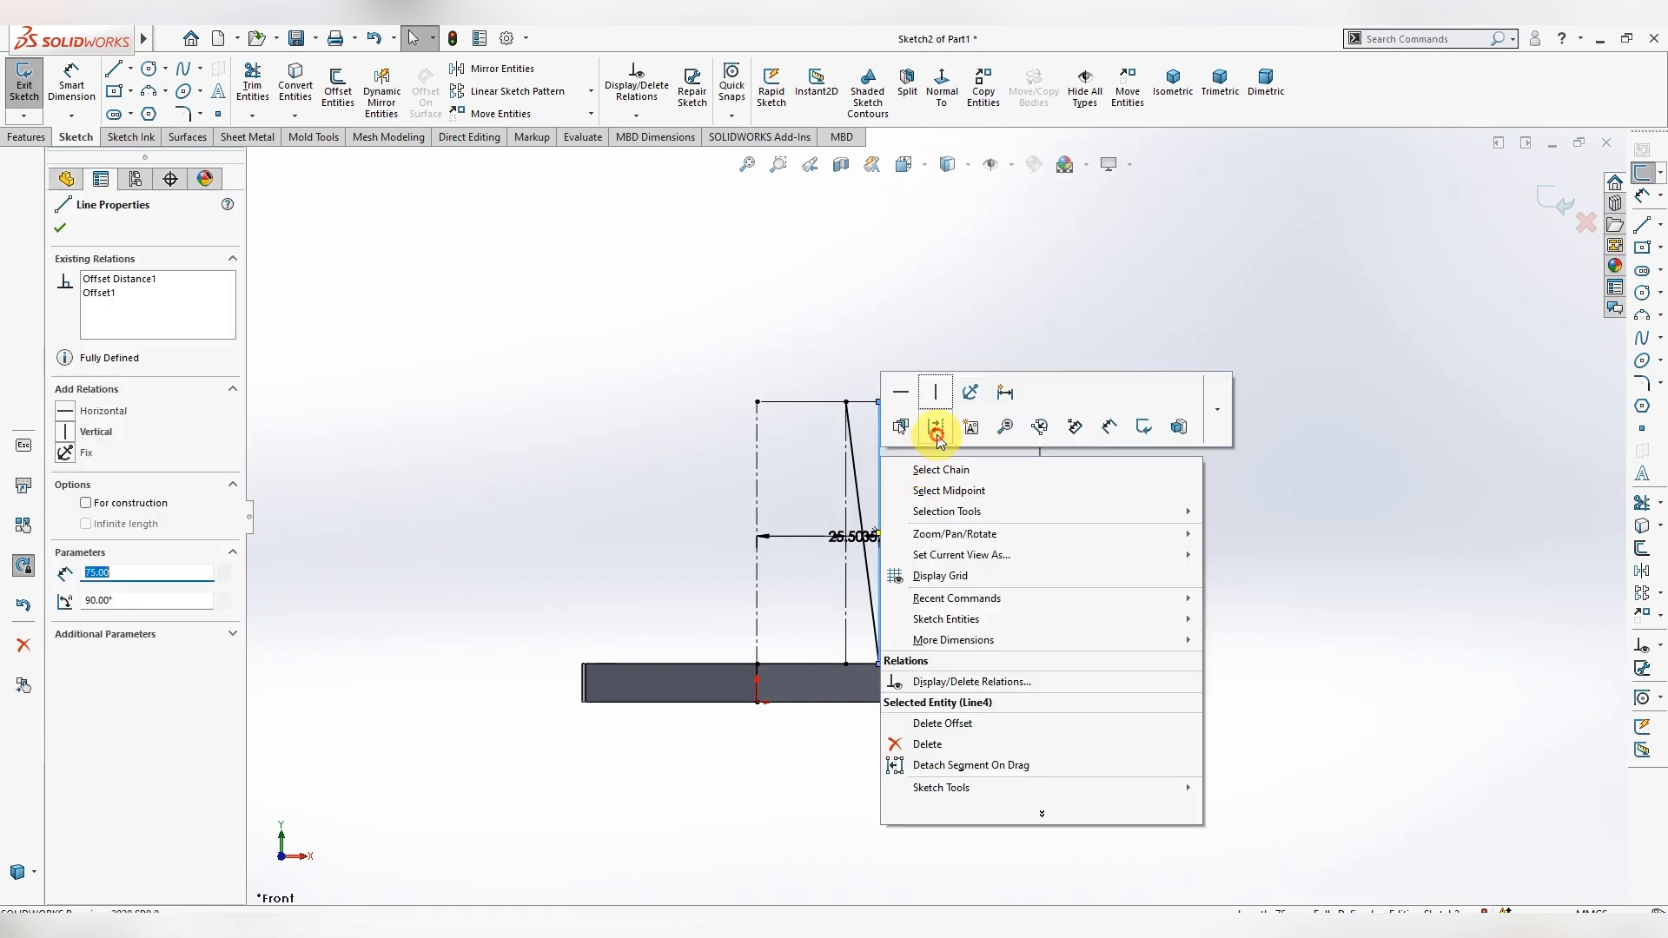
click(931, 422)
click(130, 68)
click(147, 89)
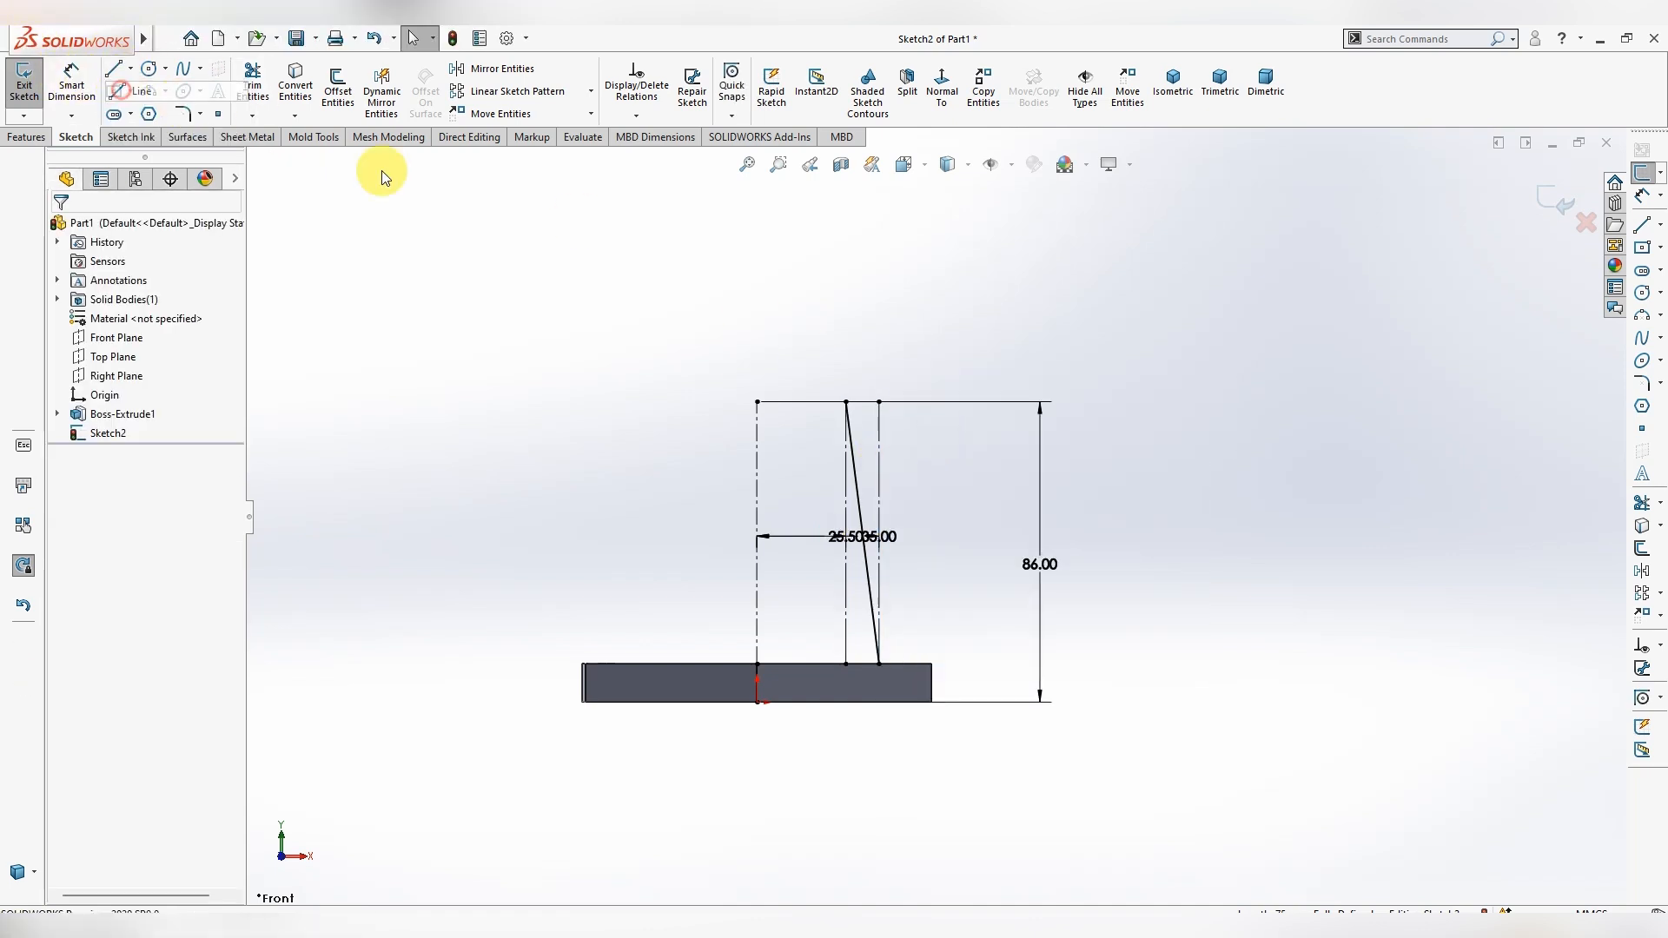
click(847, 402)
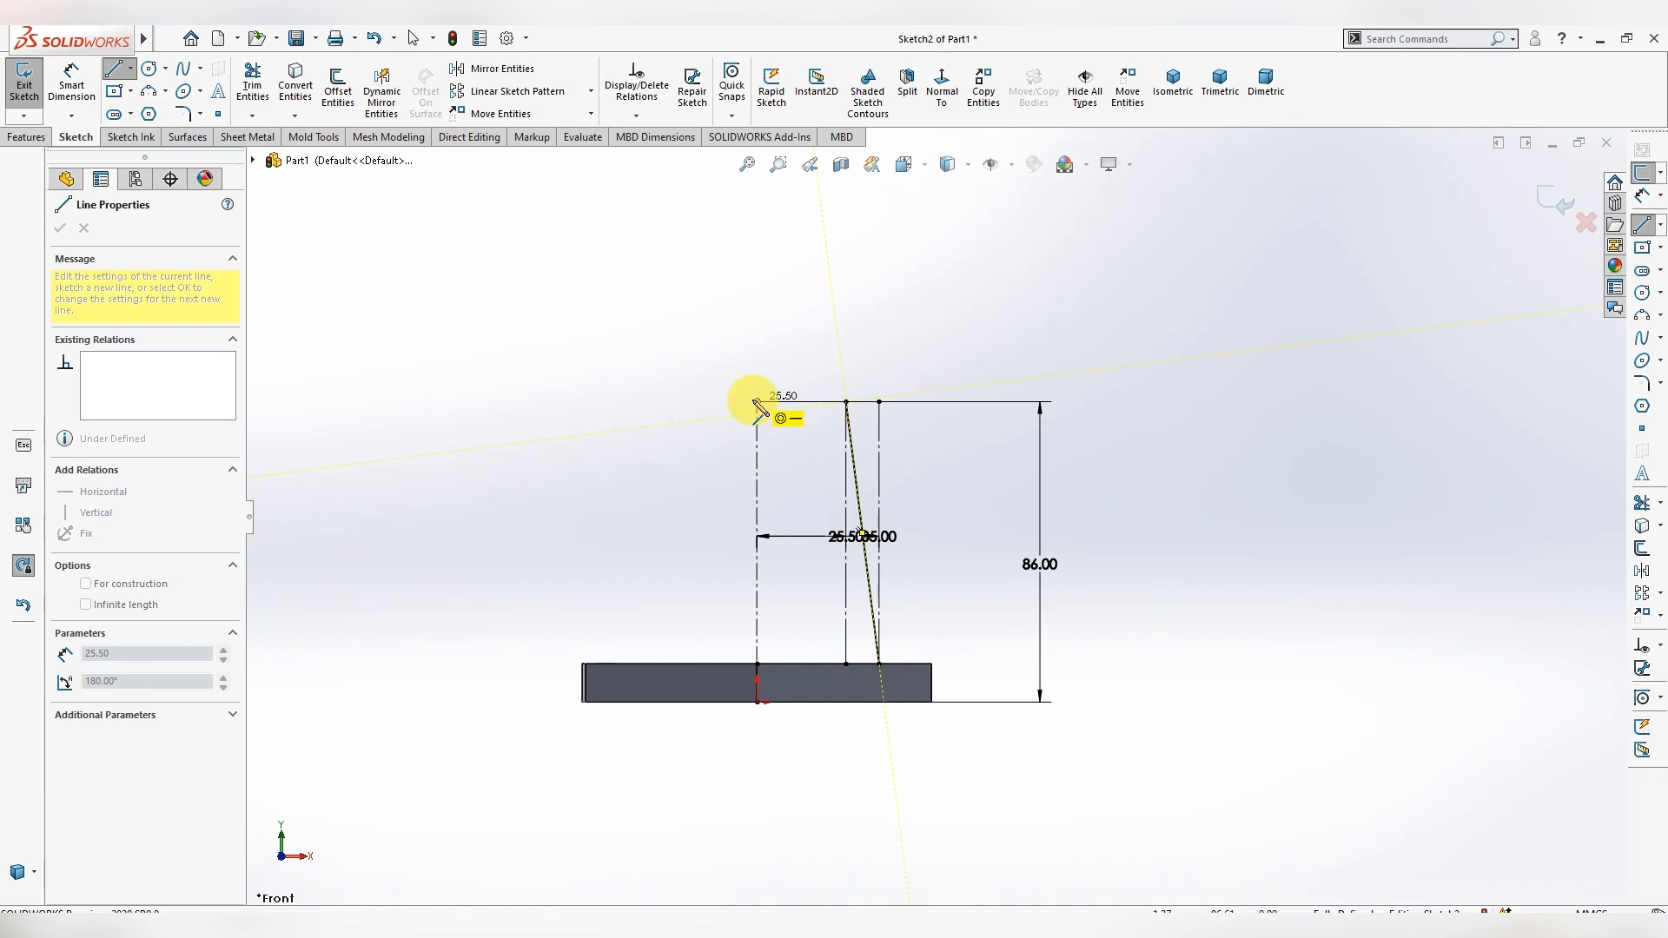
click(758, 402)
key(Escape)
- Draw a horizontal line from the centerline's top end to the slanted line's top end
click(129, 68)
click(135, 91)
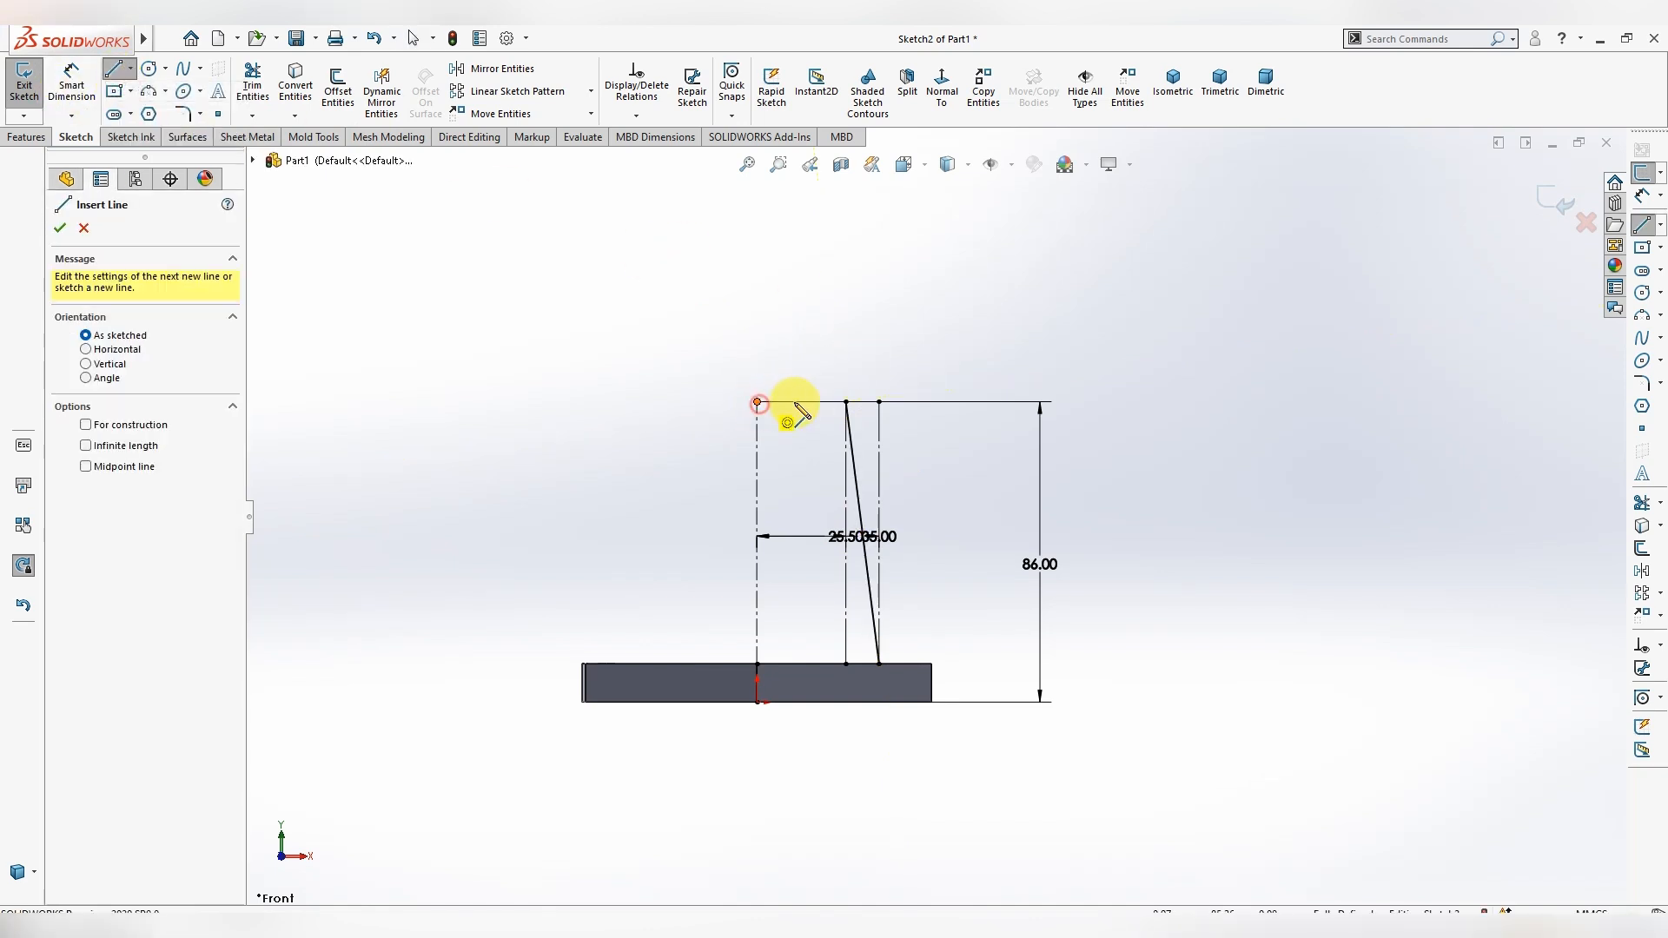
click(759, 403)
click(847, 402)
key(Escape)
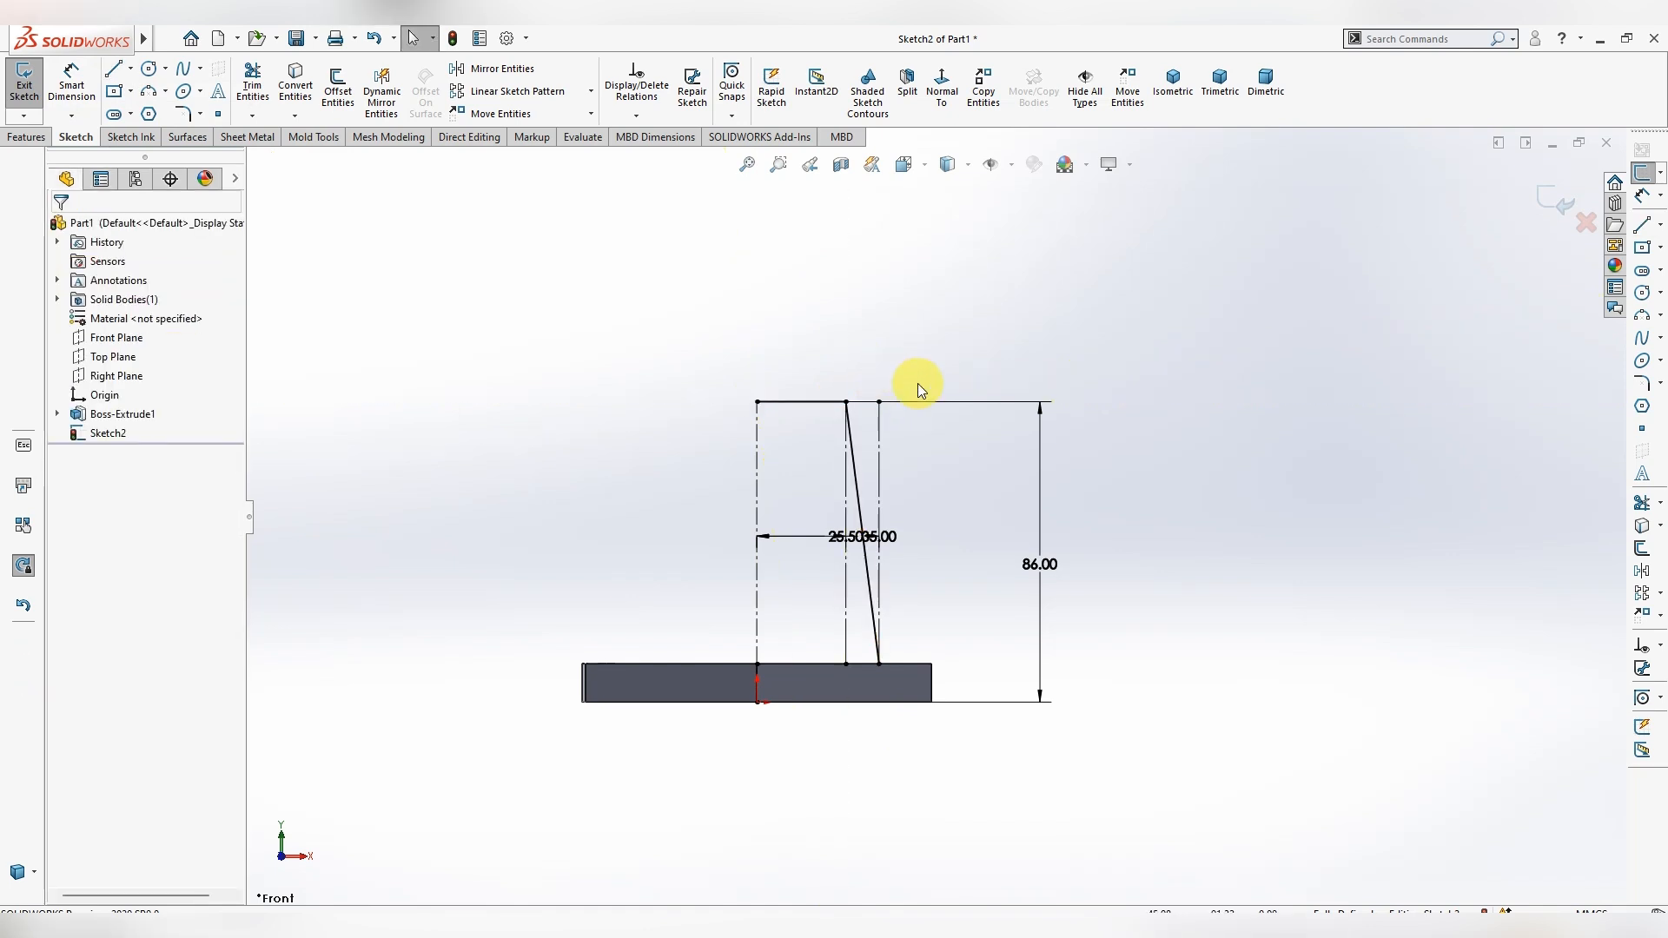
- Draw a line from the slanted line's lower endpoint to the centerline's top end
click(129, 67)
click(137, 94)
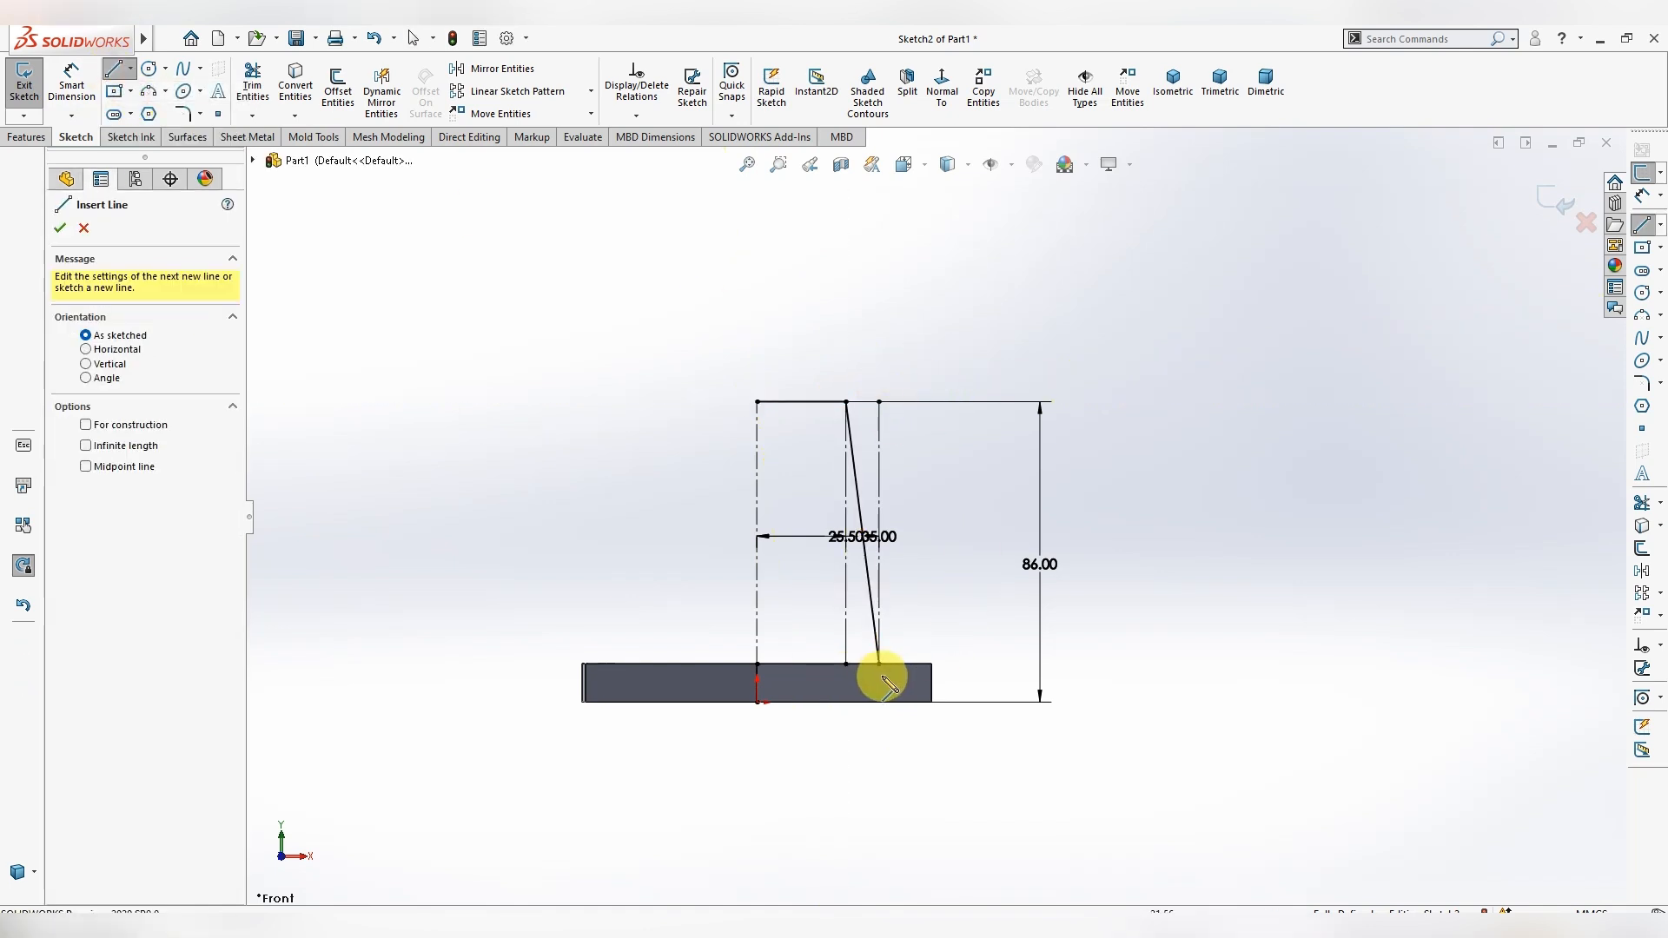
click(880, 665)
click(758, 402)
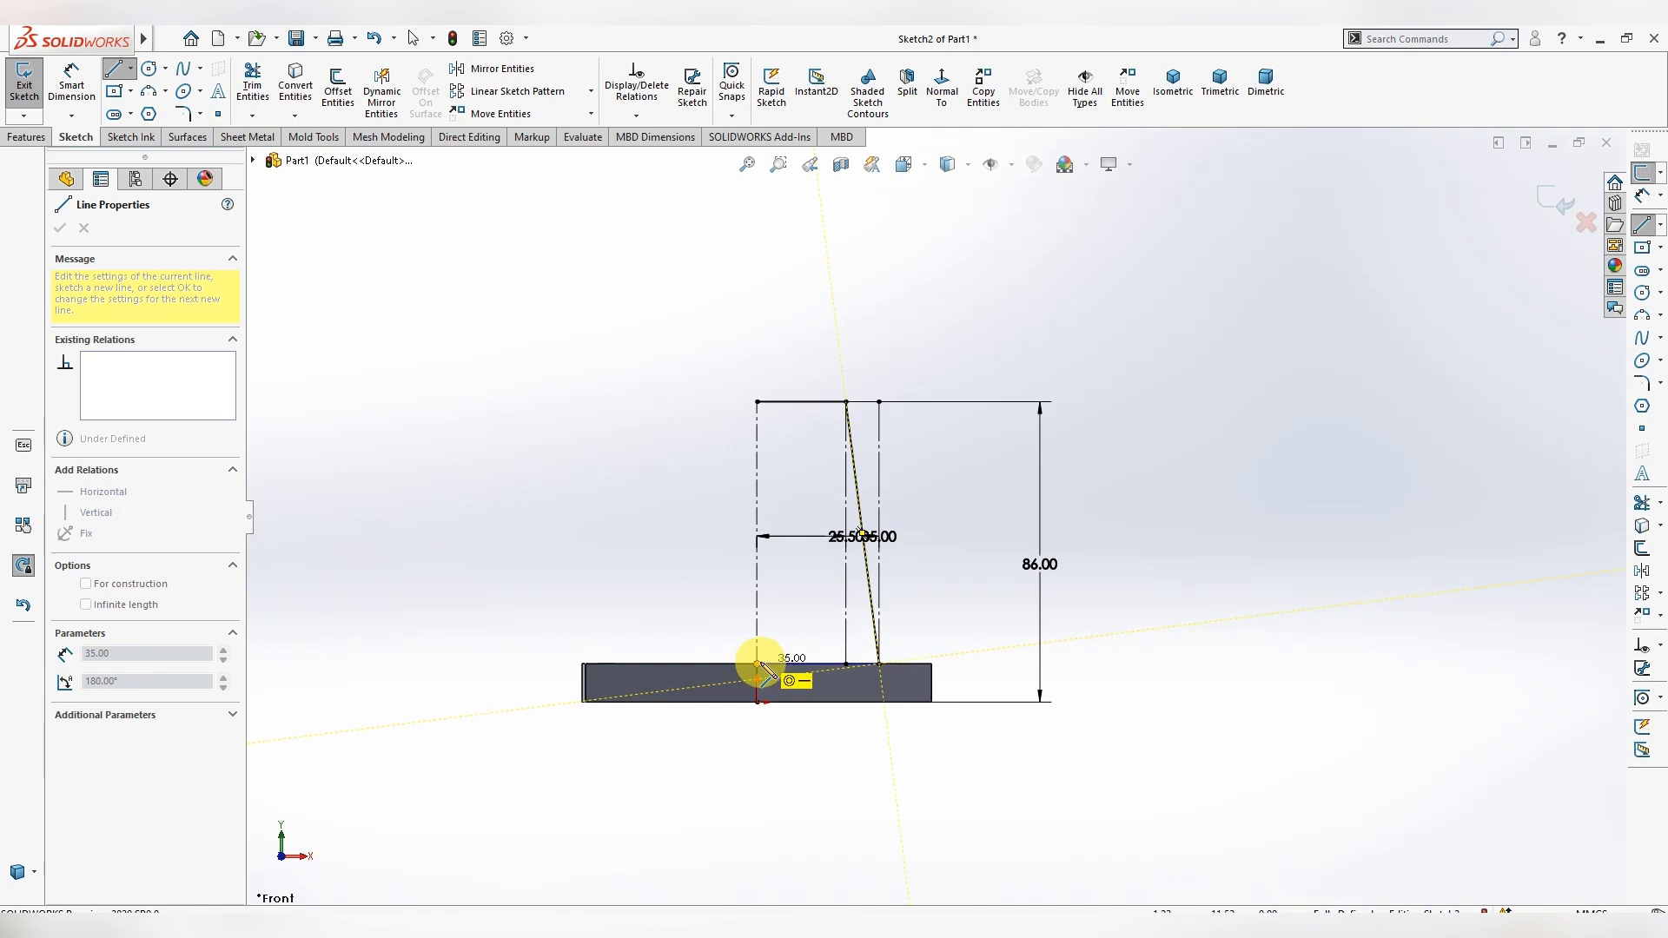
key(Escape)
scroll(856, 671, down, 5)
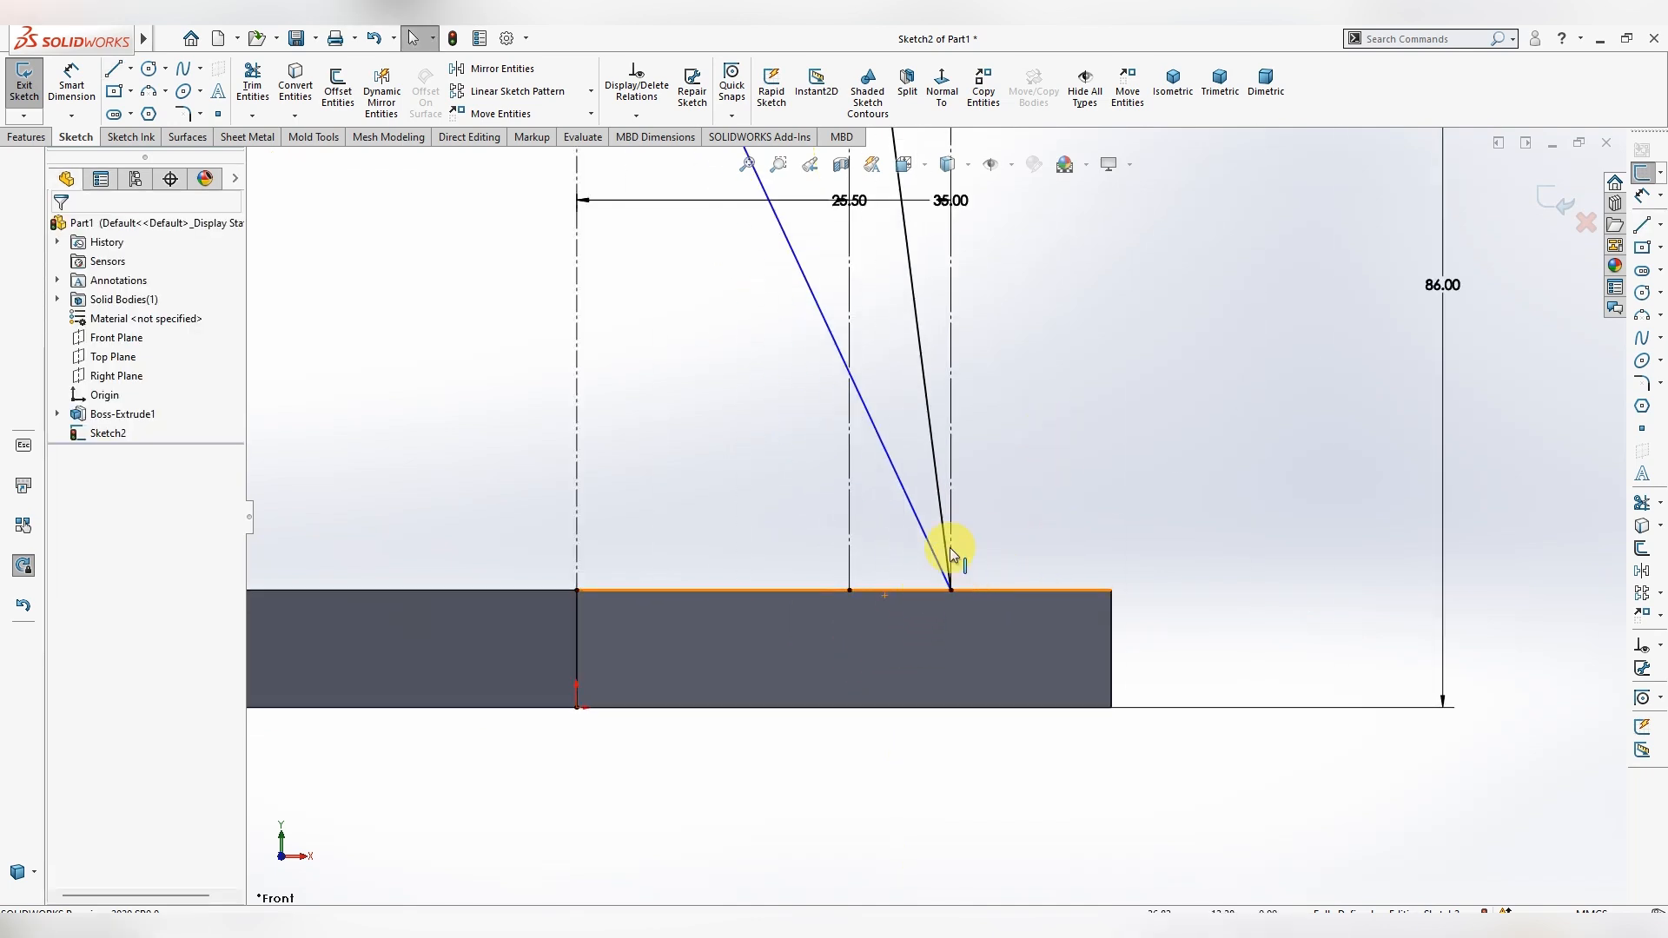
click(910, 514)
click(1034, 536)
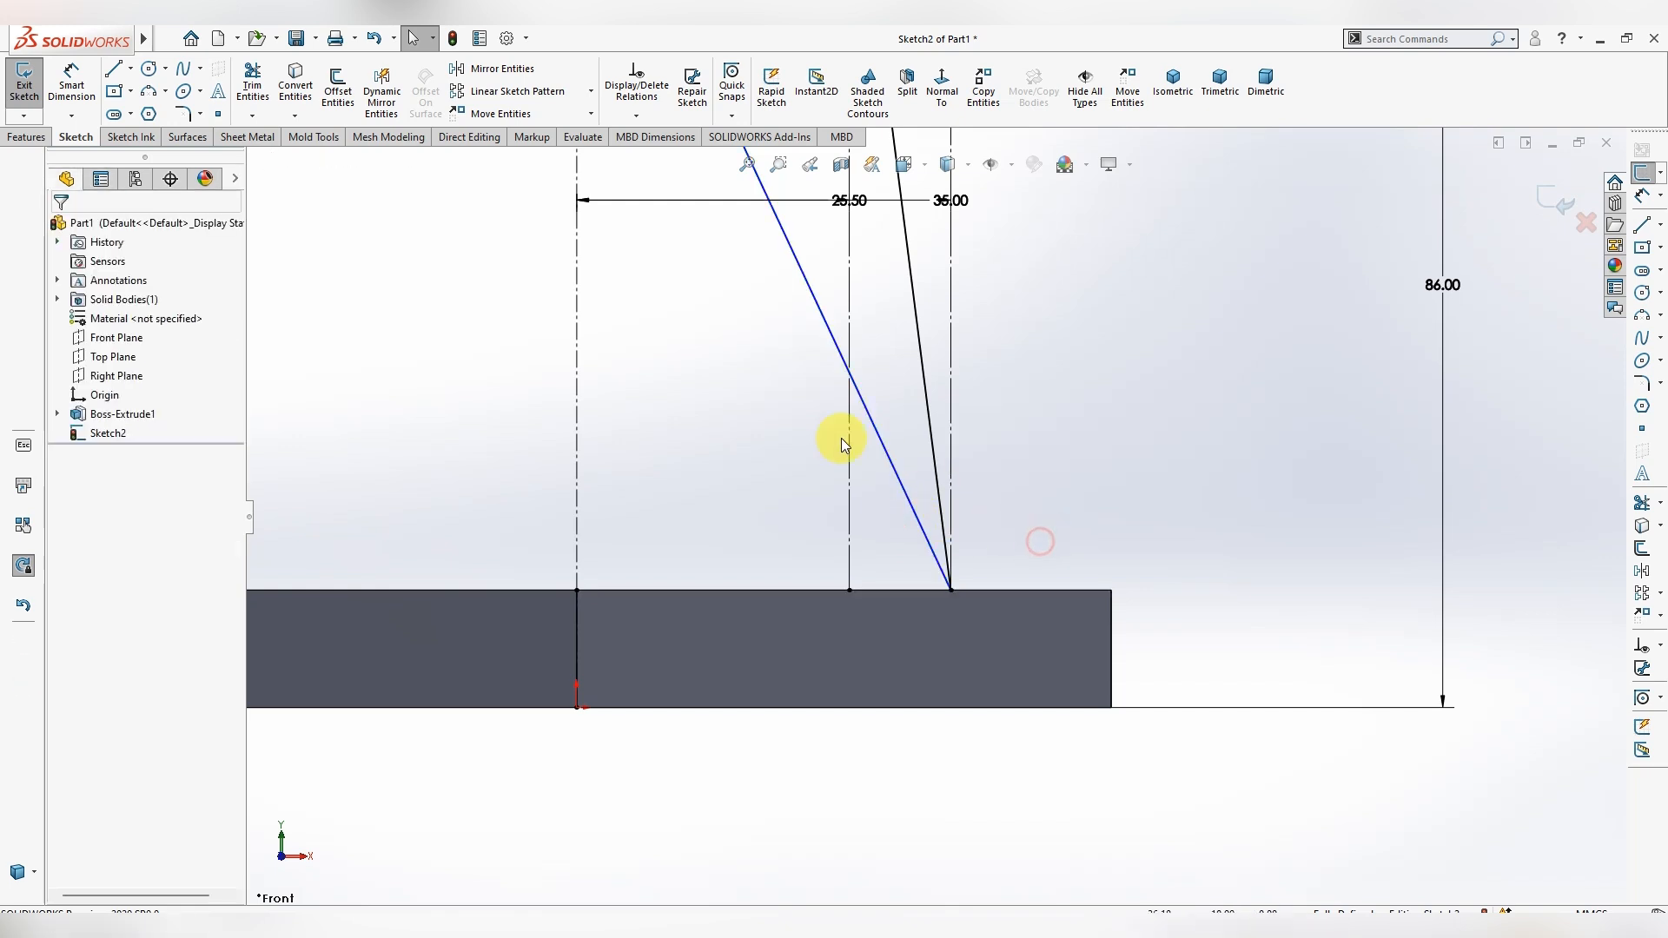
- Draw a horizontal line along the base's top face from the slanted line's lower endpoint to the vertical centerline
click(131, 68)
click(144, 101)
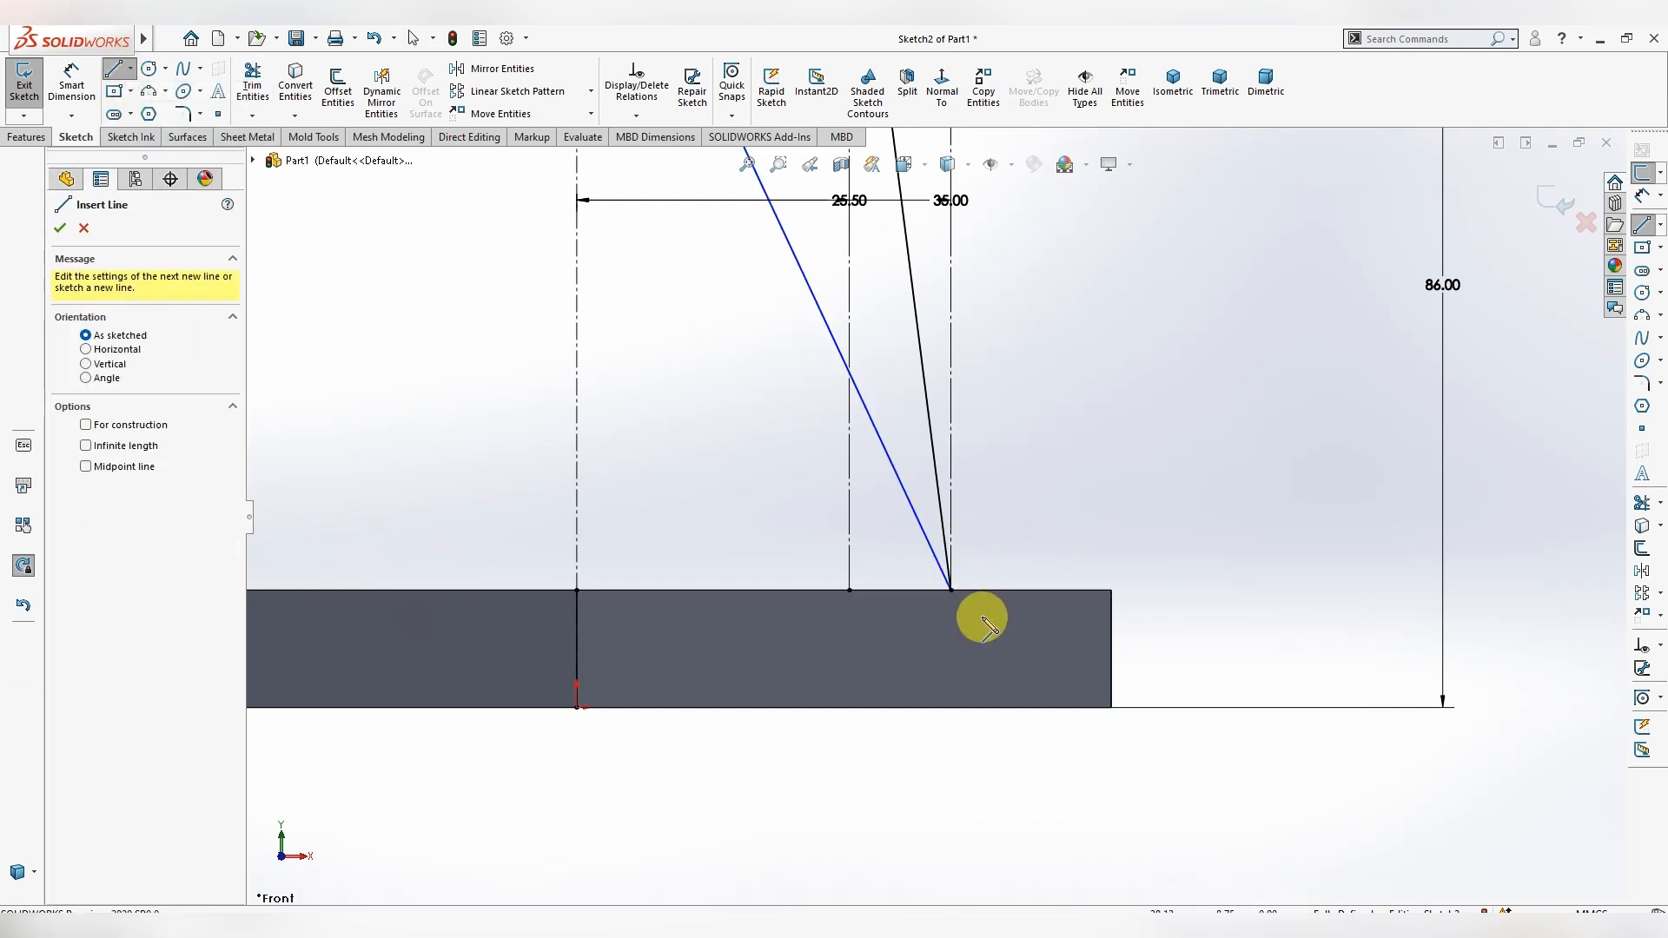
click(952, 591)
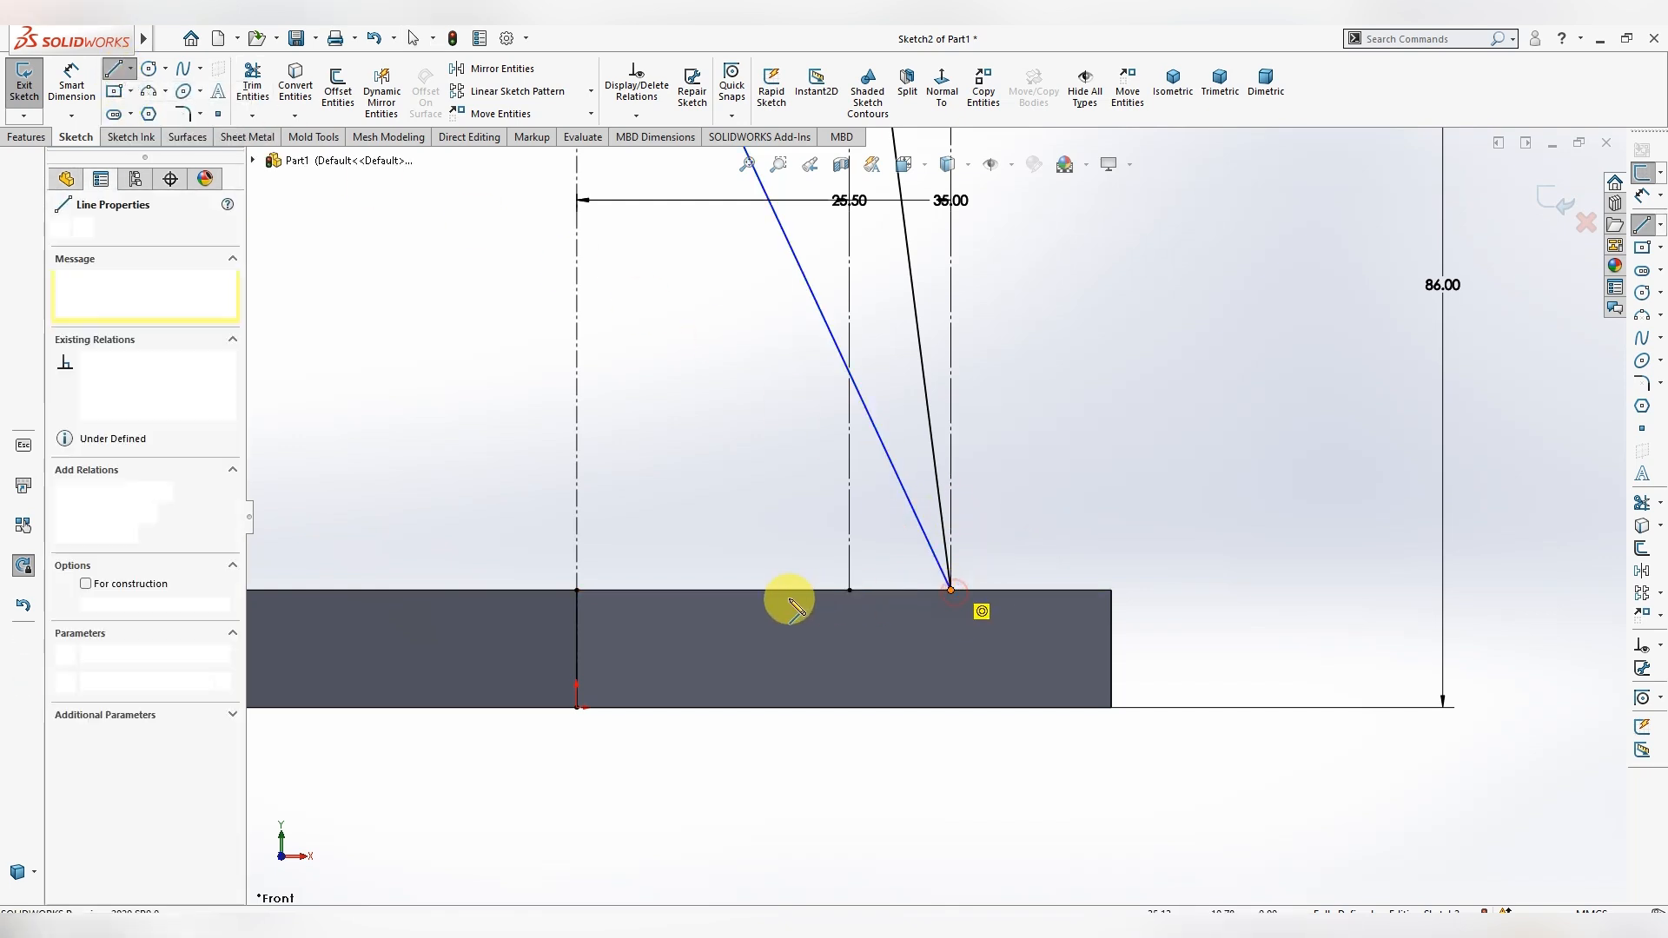
click(576, 590)
scroll(793, 733, up, 5)
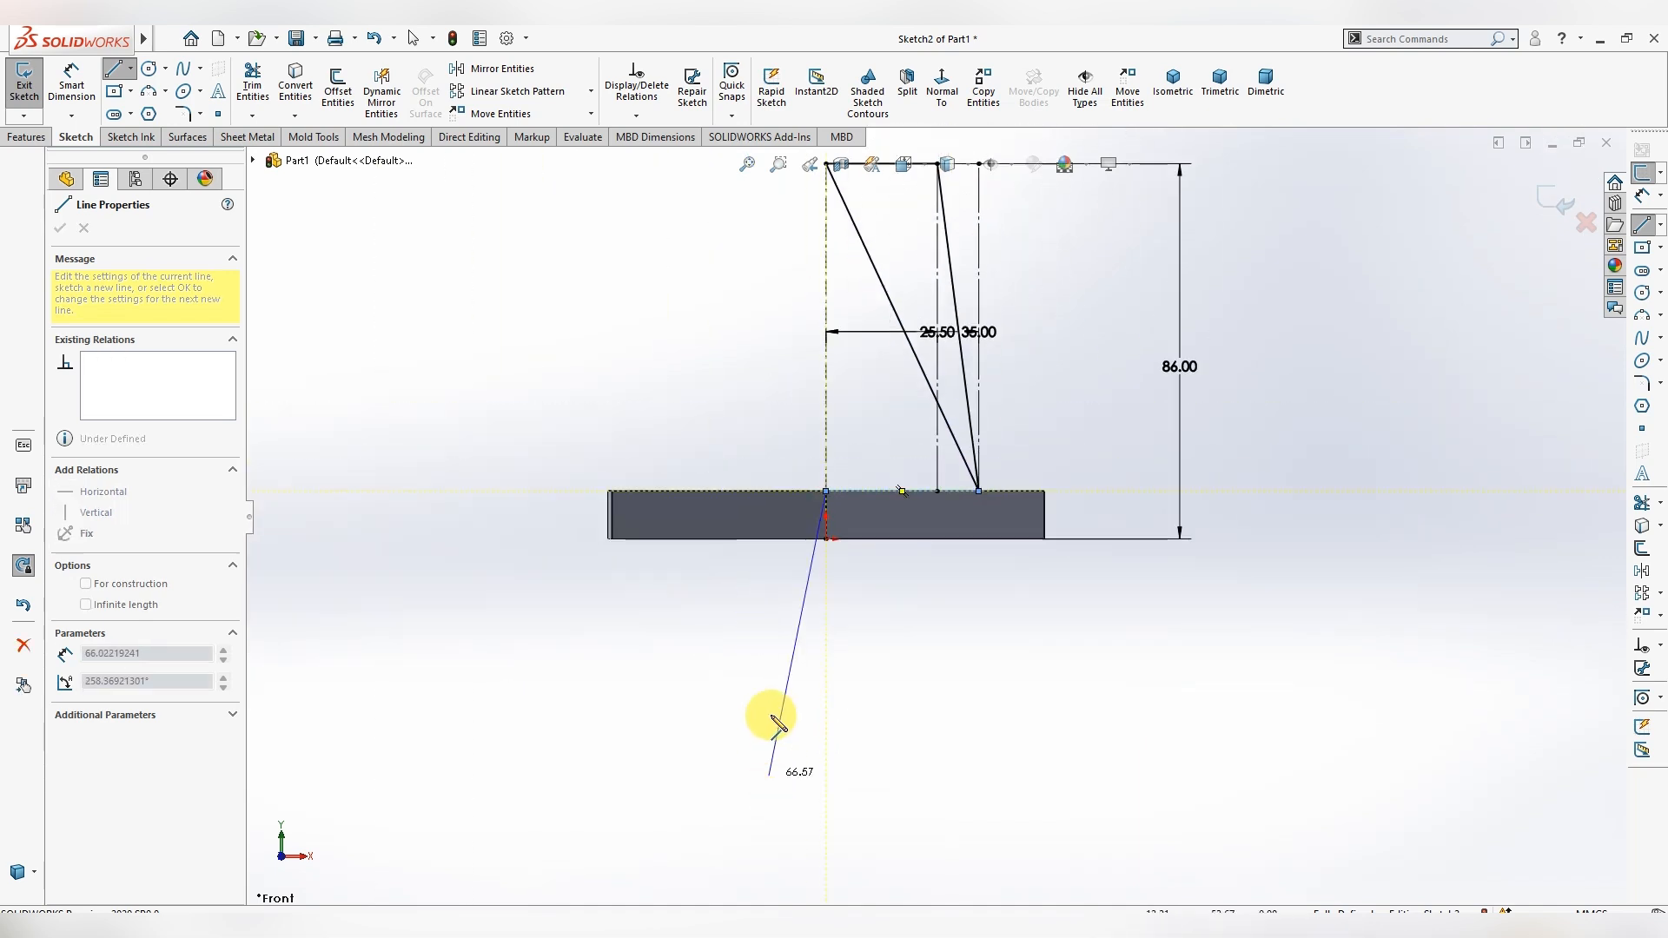
scroll(952, 595, up, 3)
key(Escape)
key(Escape)
scroll(1107, 353, down, 3)
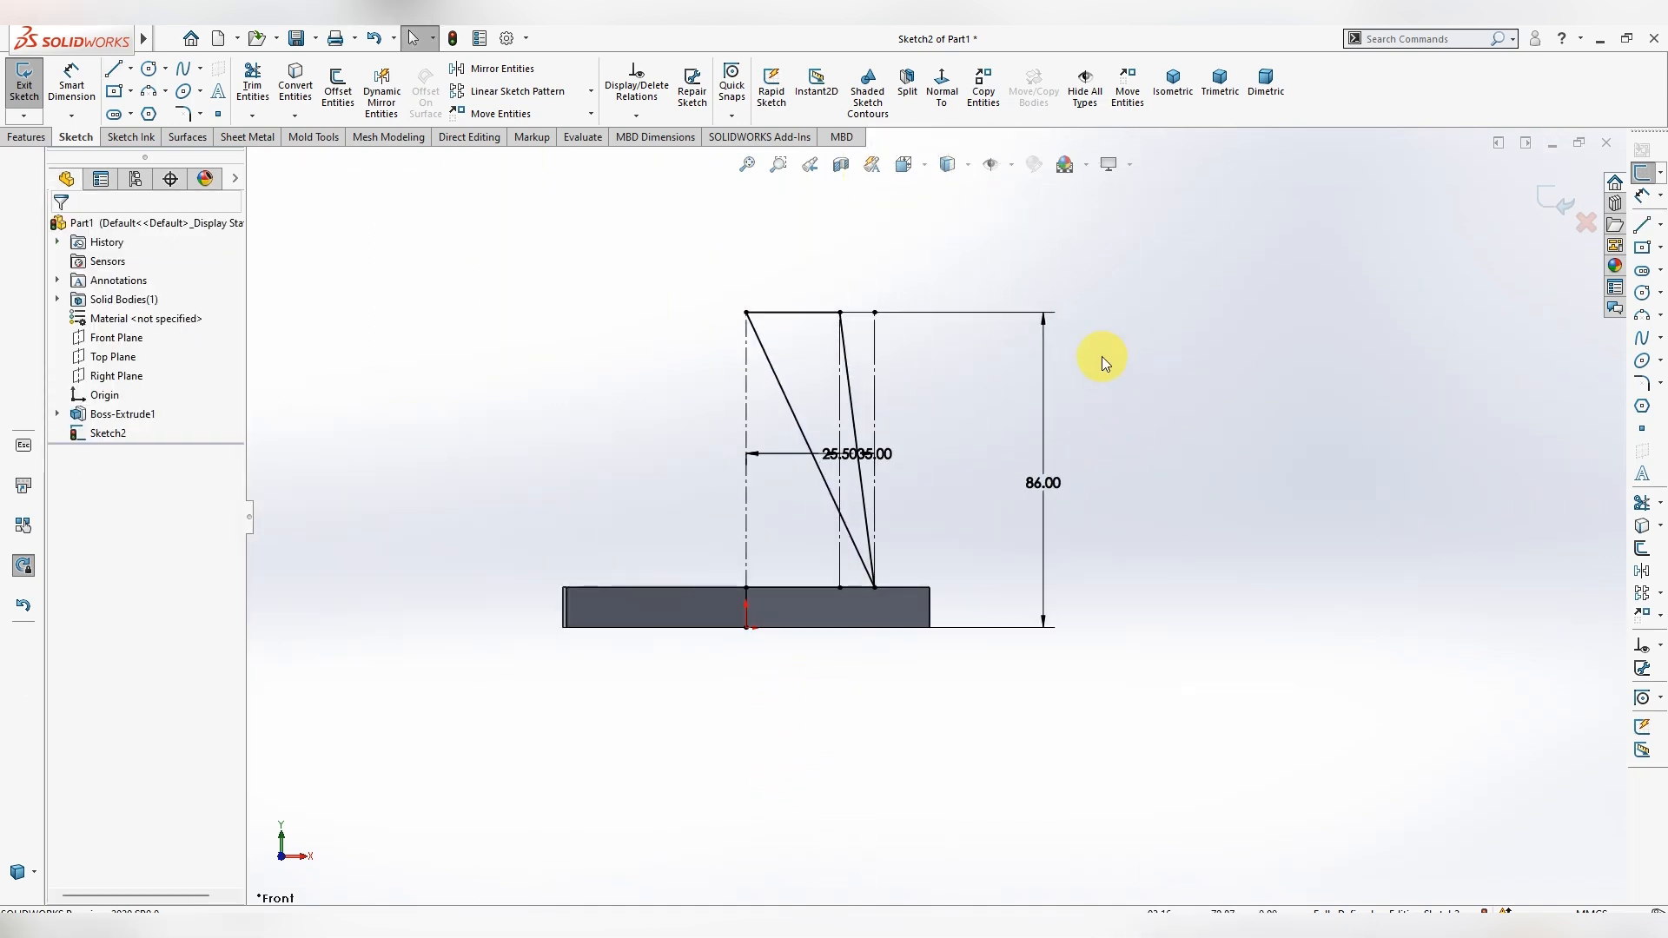
- Delete the diagonal line running from the centerline's top end to the slanted line's lower endpoint
right_click(784, 385)
click(783, 387)
right_click(782, 388)
click(829, 653)
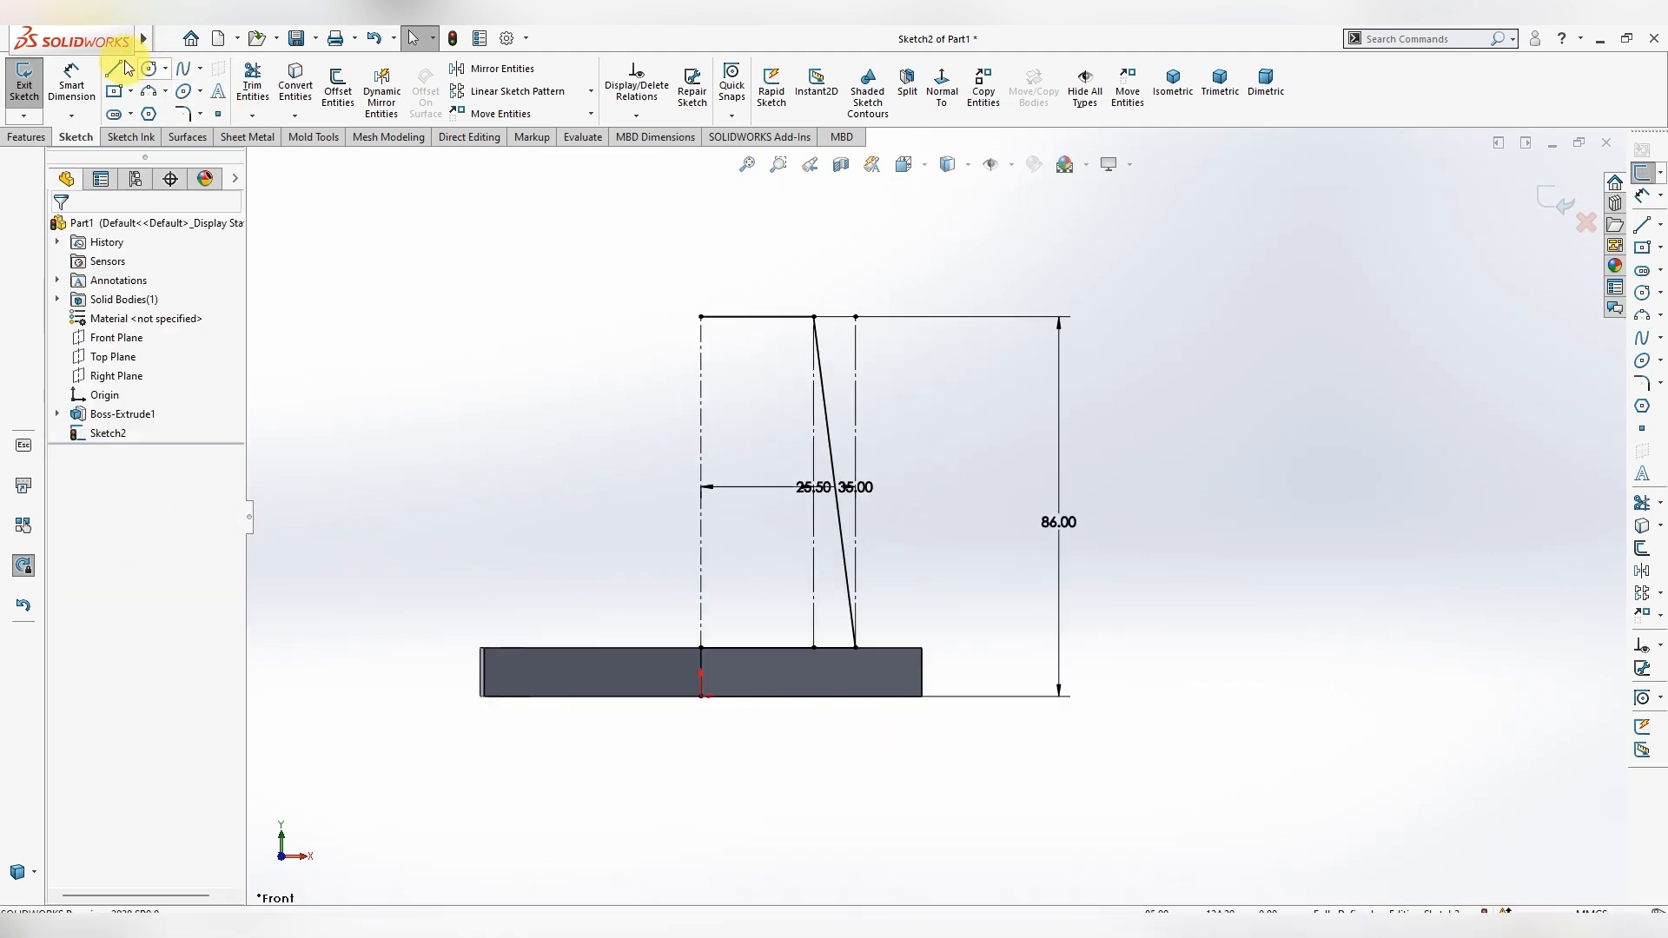
- Close the half profile with a vertical line along the centerline from its top end down to the base's top face
click(130, 67)
click(137, 90)
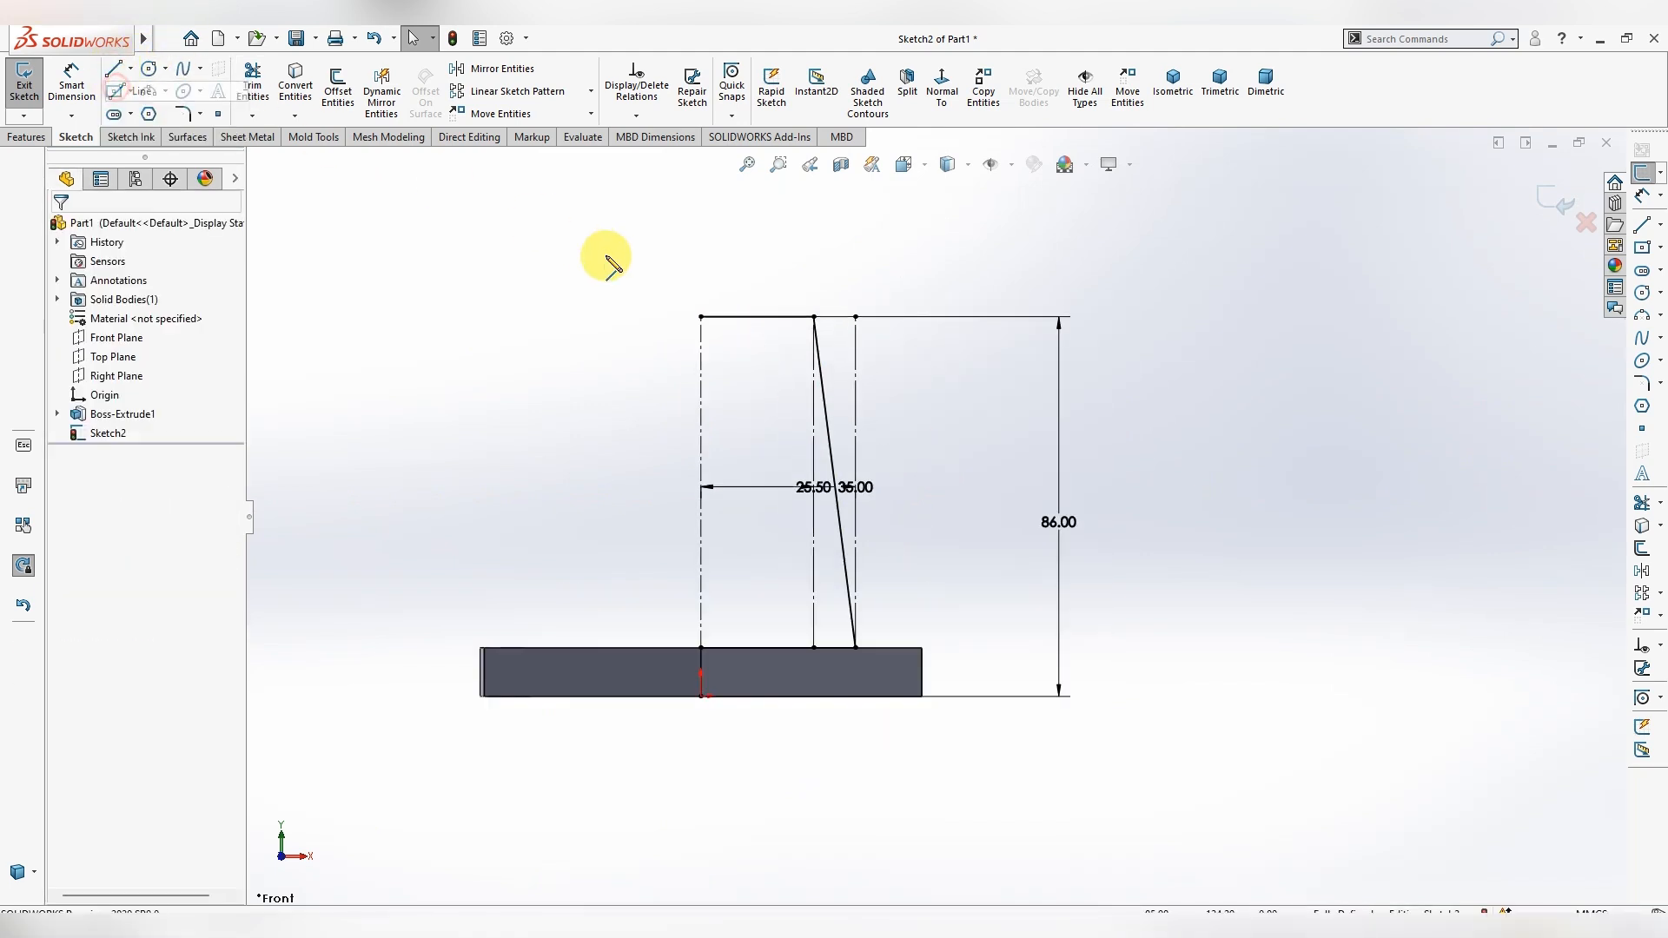
click(700, 317)
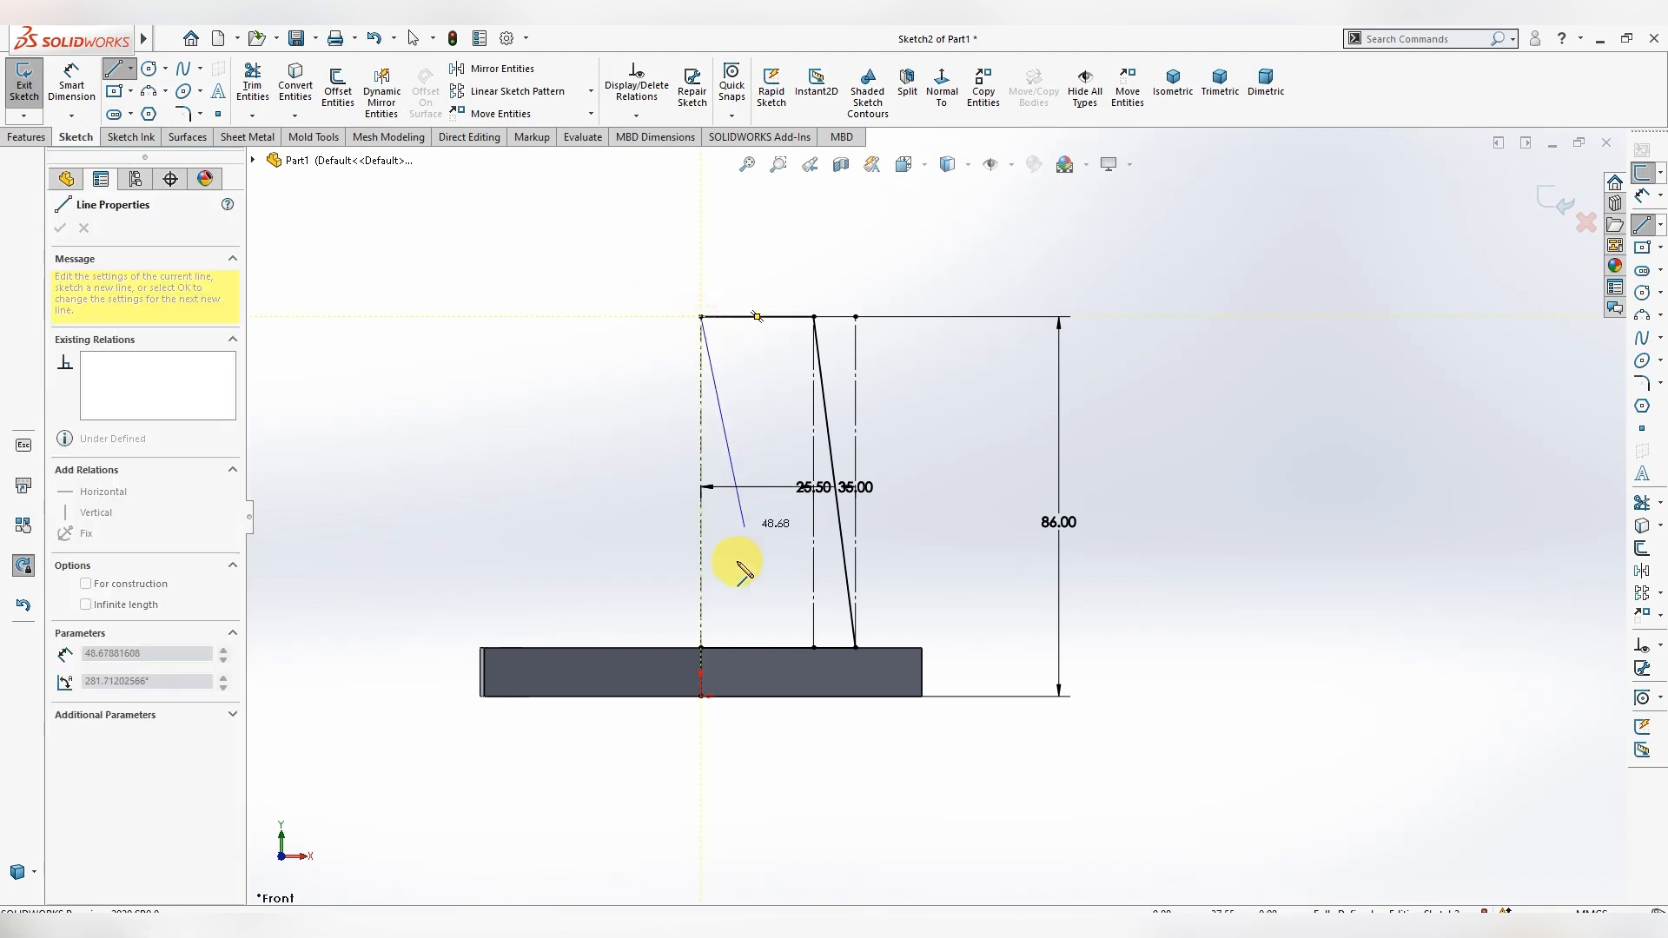
click(701, 647)
key(Escape)
- Revolve the tapered half profile 360 degrees about its vertical centre line, merging the result with the base
middle_drag(915, 590, 930, 655)
click(26, 137)
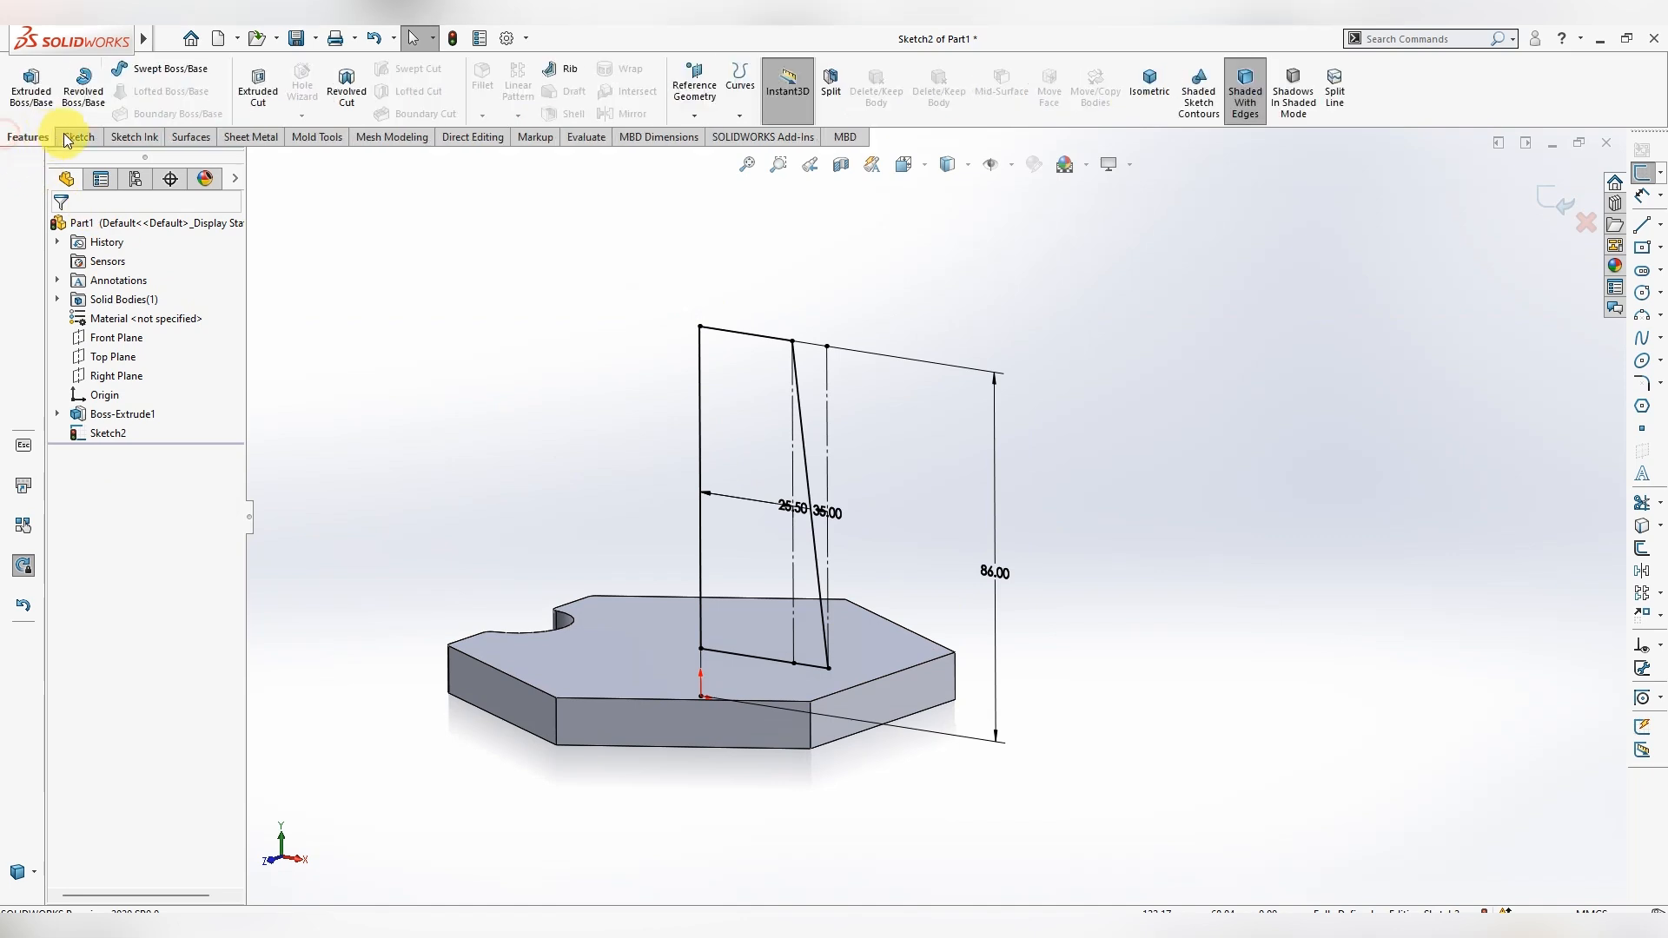
click(91, 101)
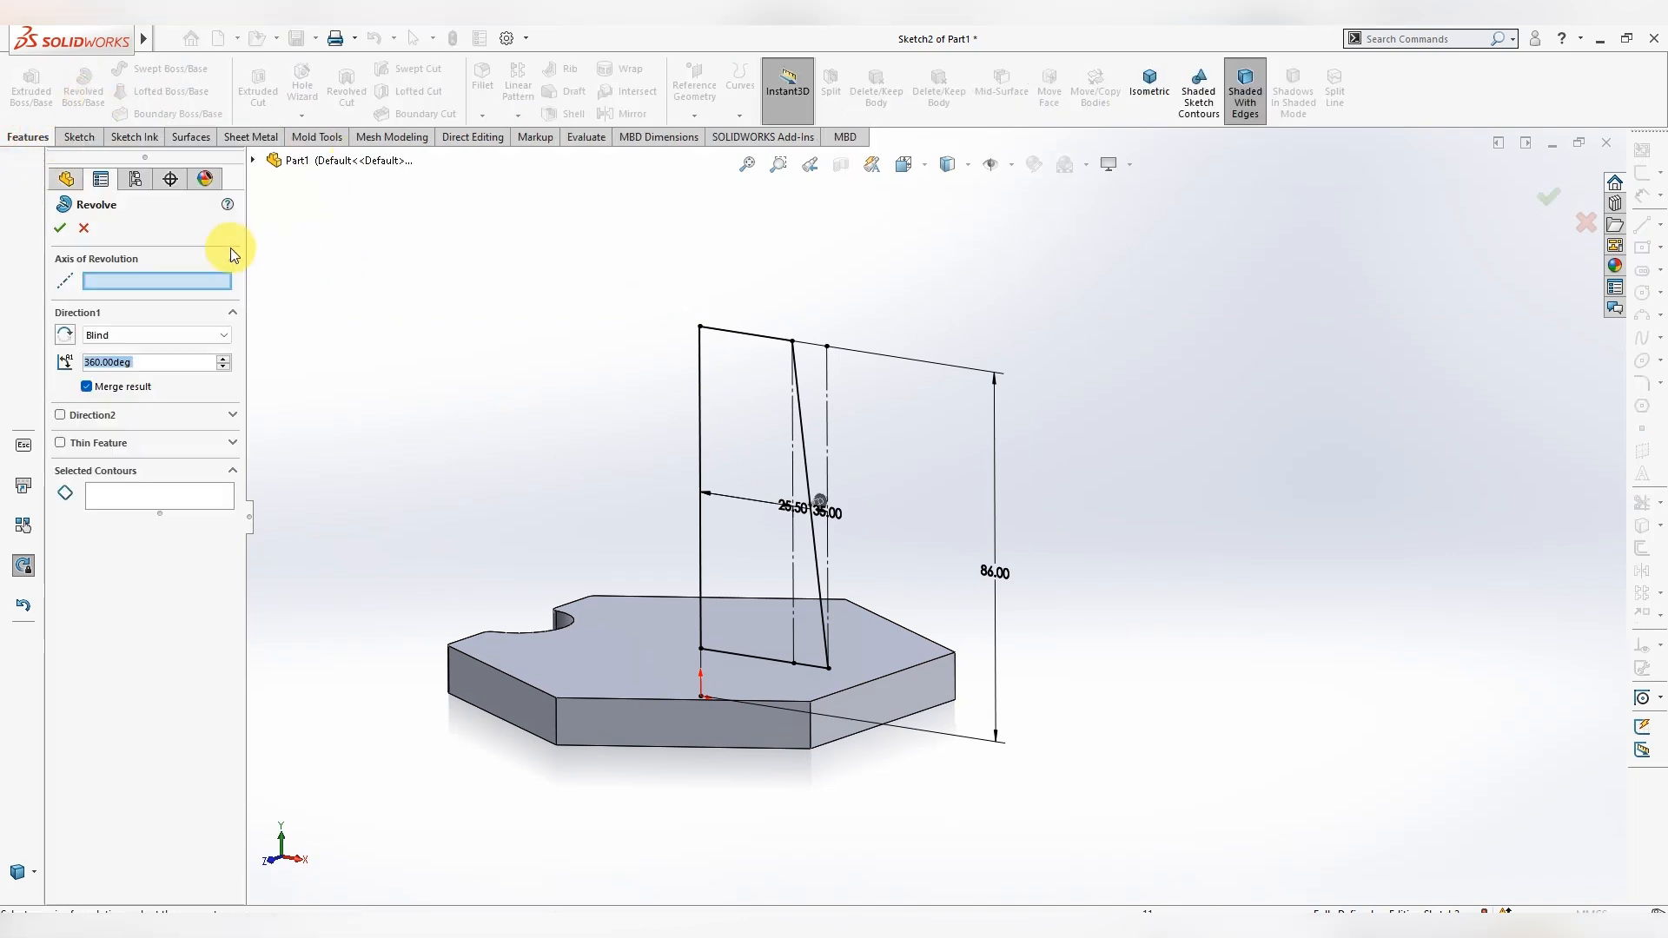
click(709, 426)
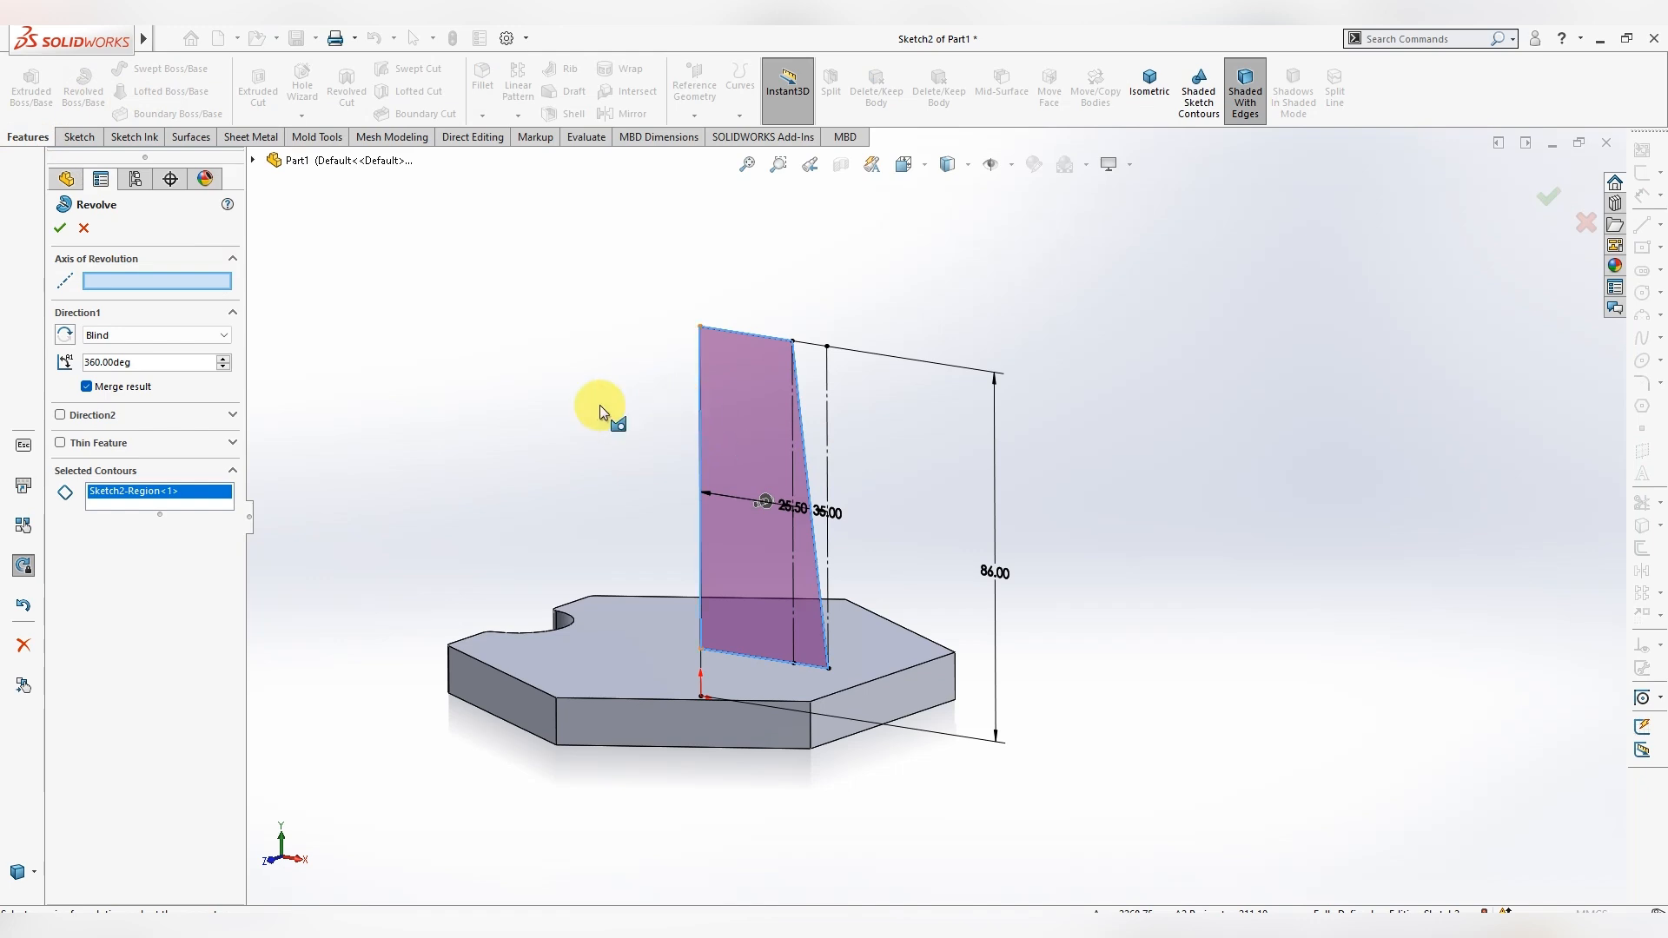
click(698, 662)
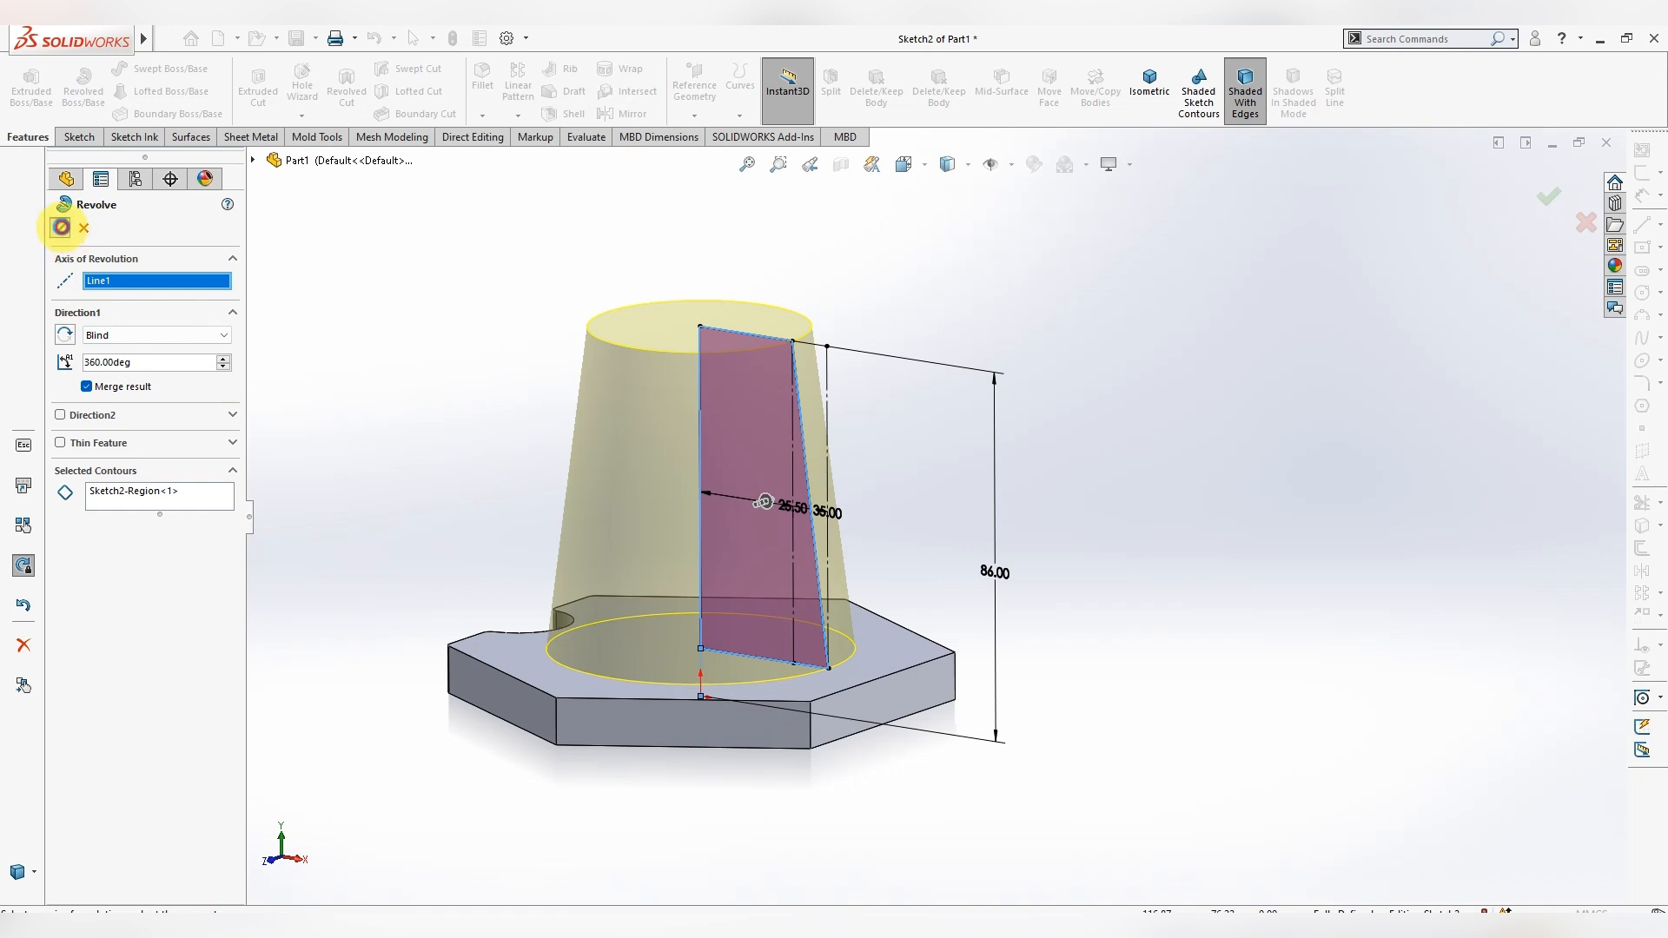
click(61, 228)
- Fillet the tapered body's top circular edge with a 2 mm radius
middle_drag(912, 454, 1055, 582)
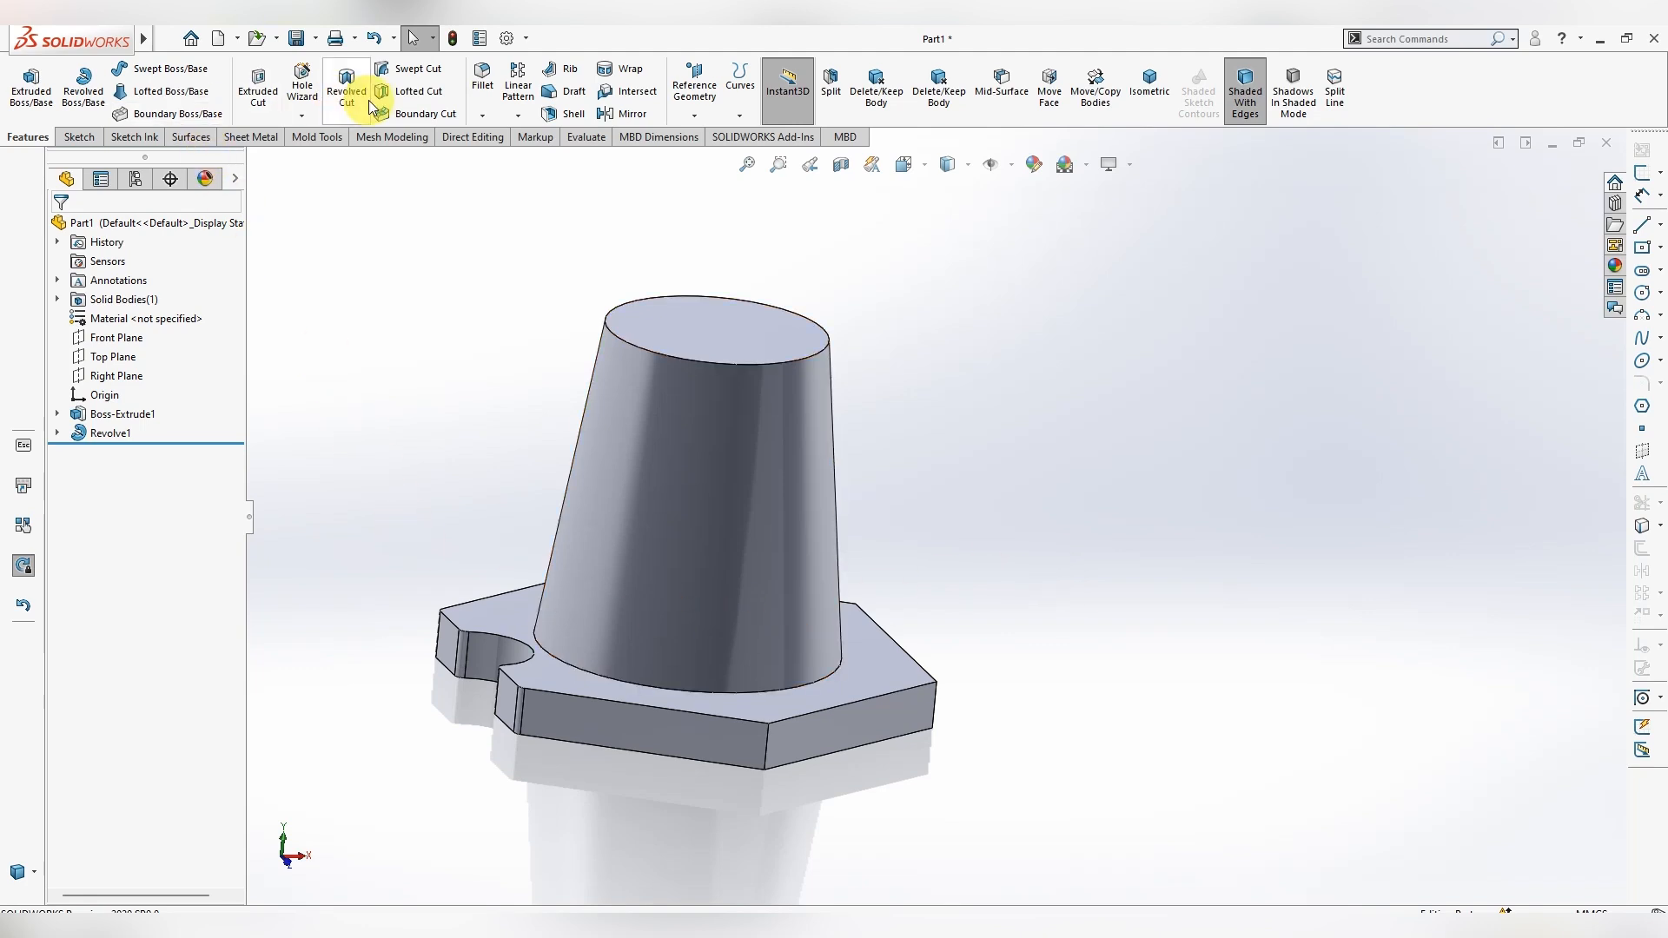
click(483, 75)
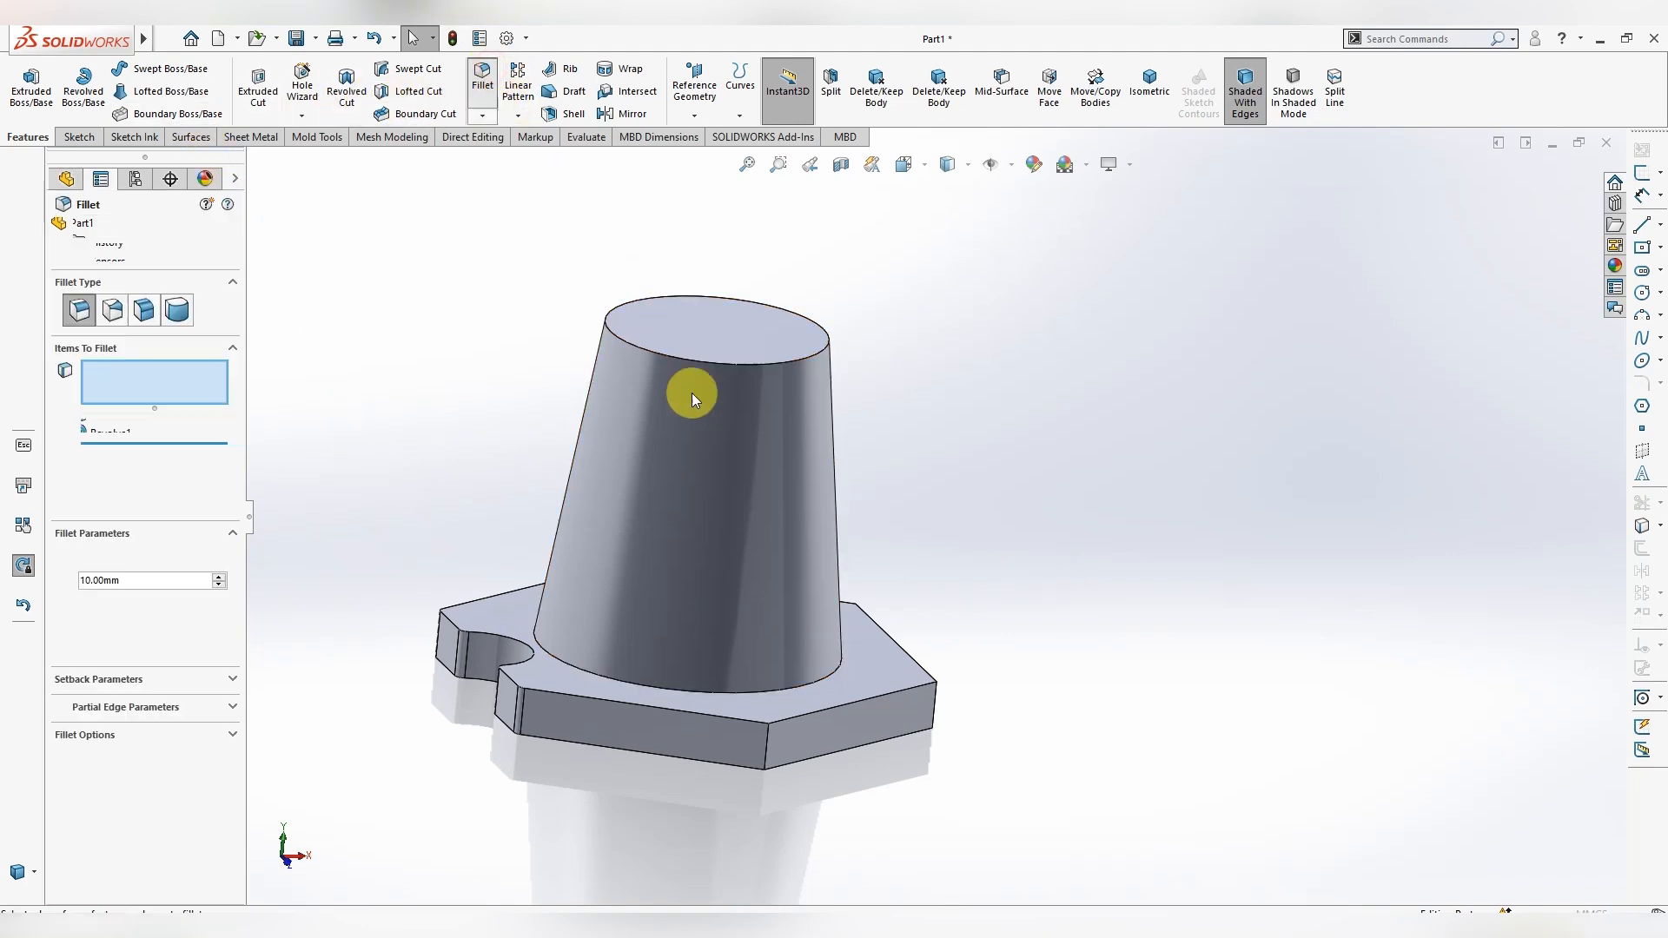
click(618, 339)
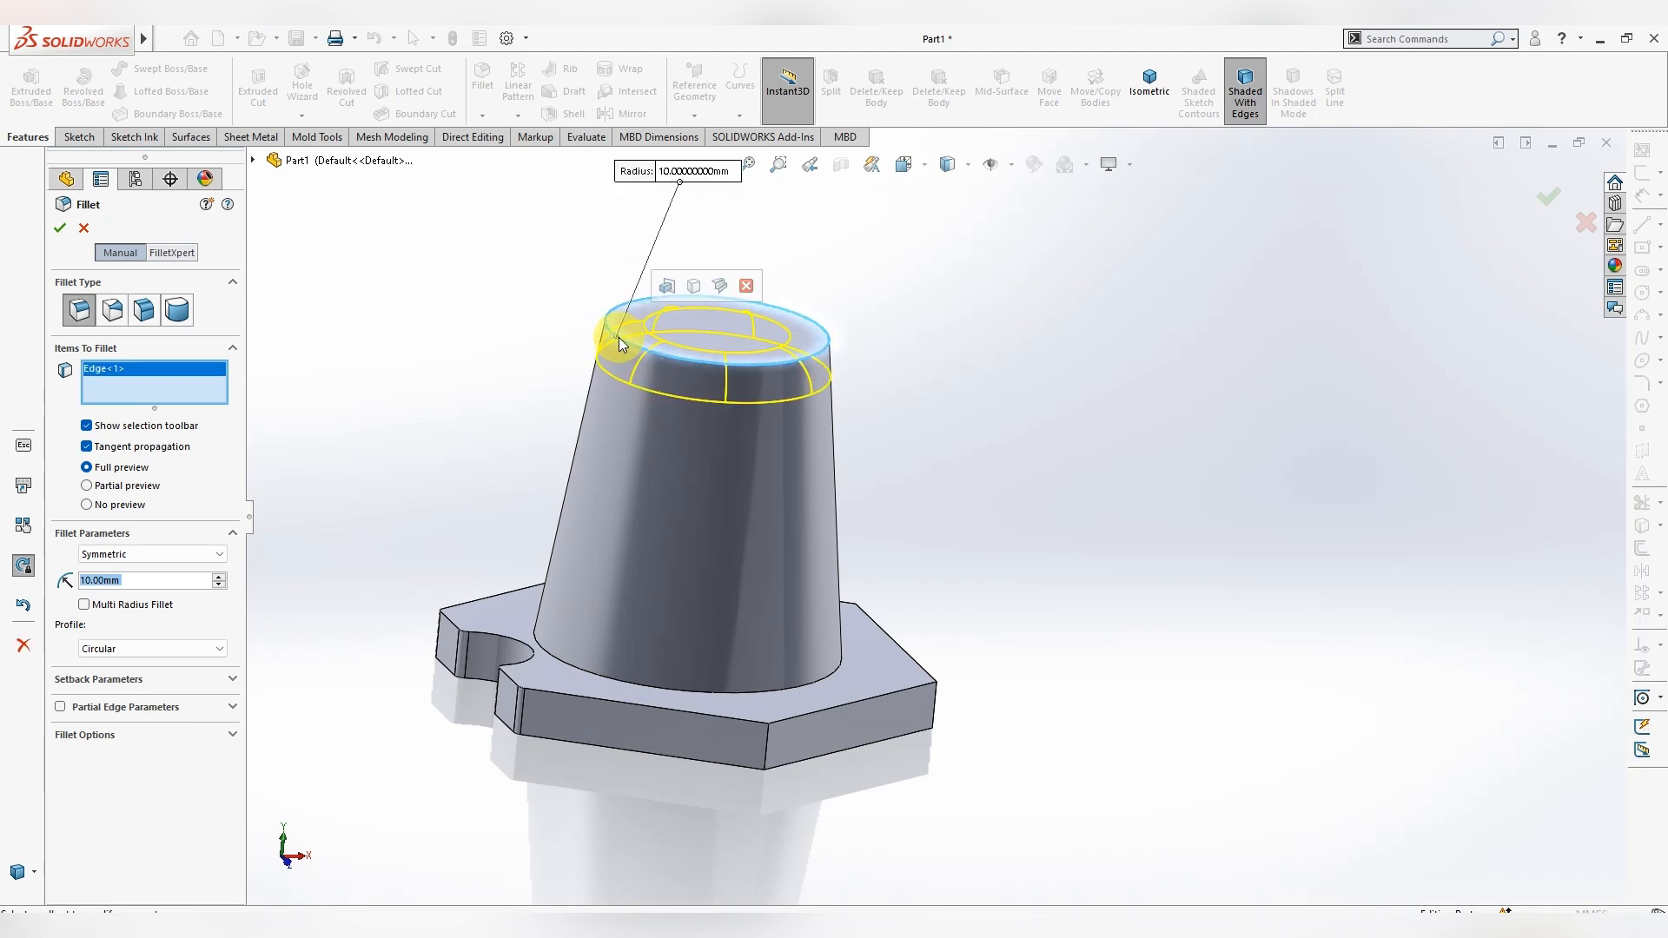
text(2)
key(Return)
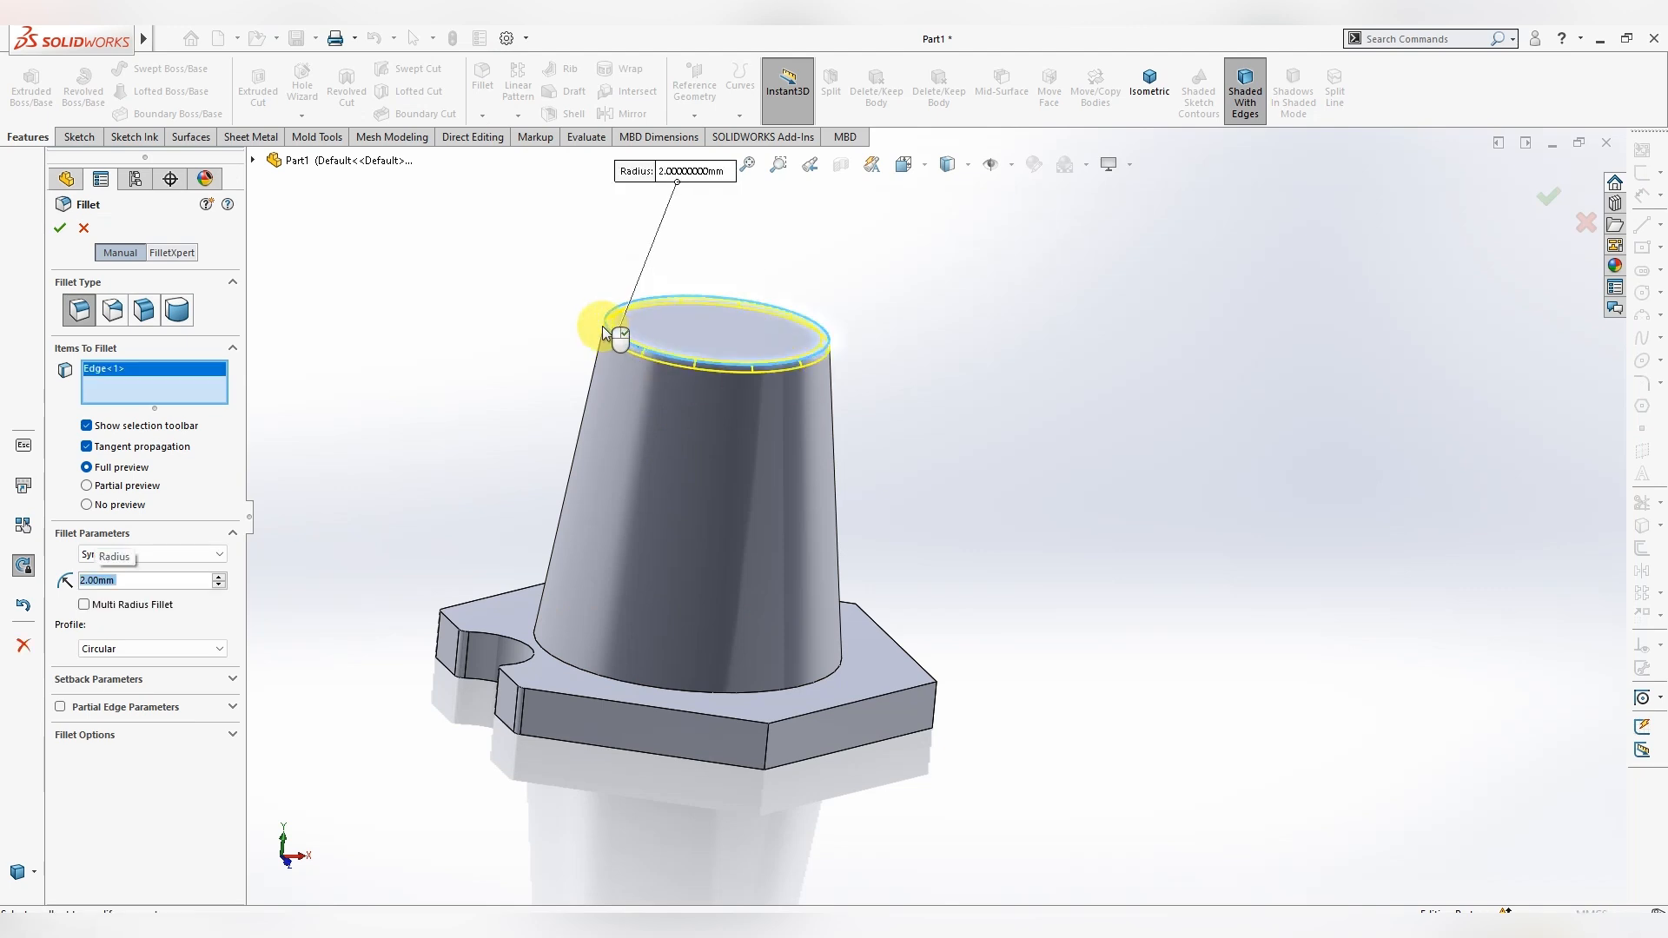
click(60, 228)
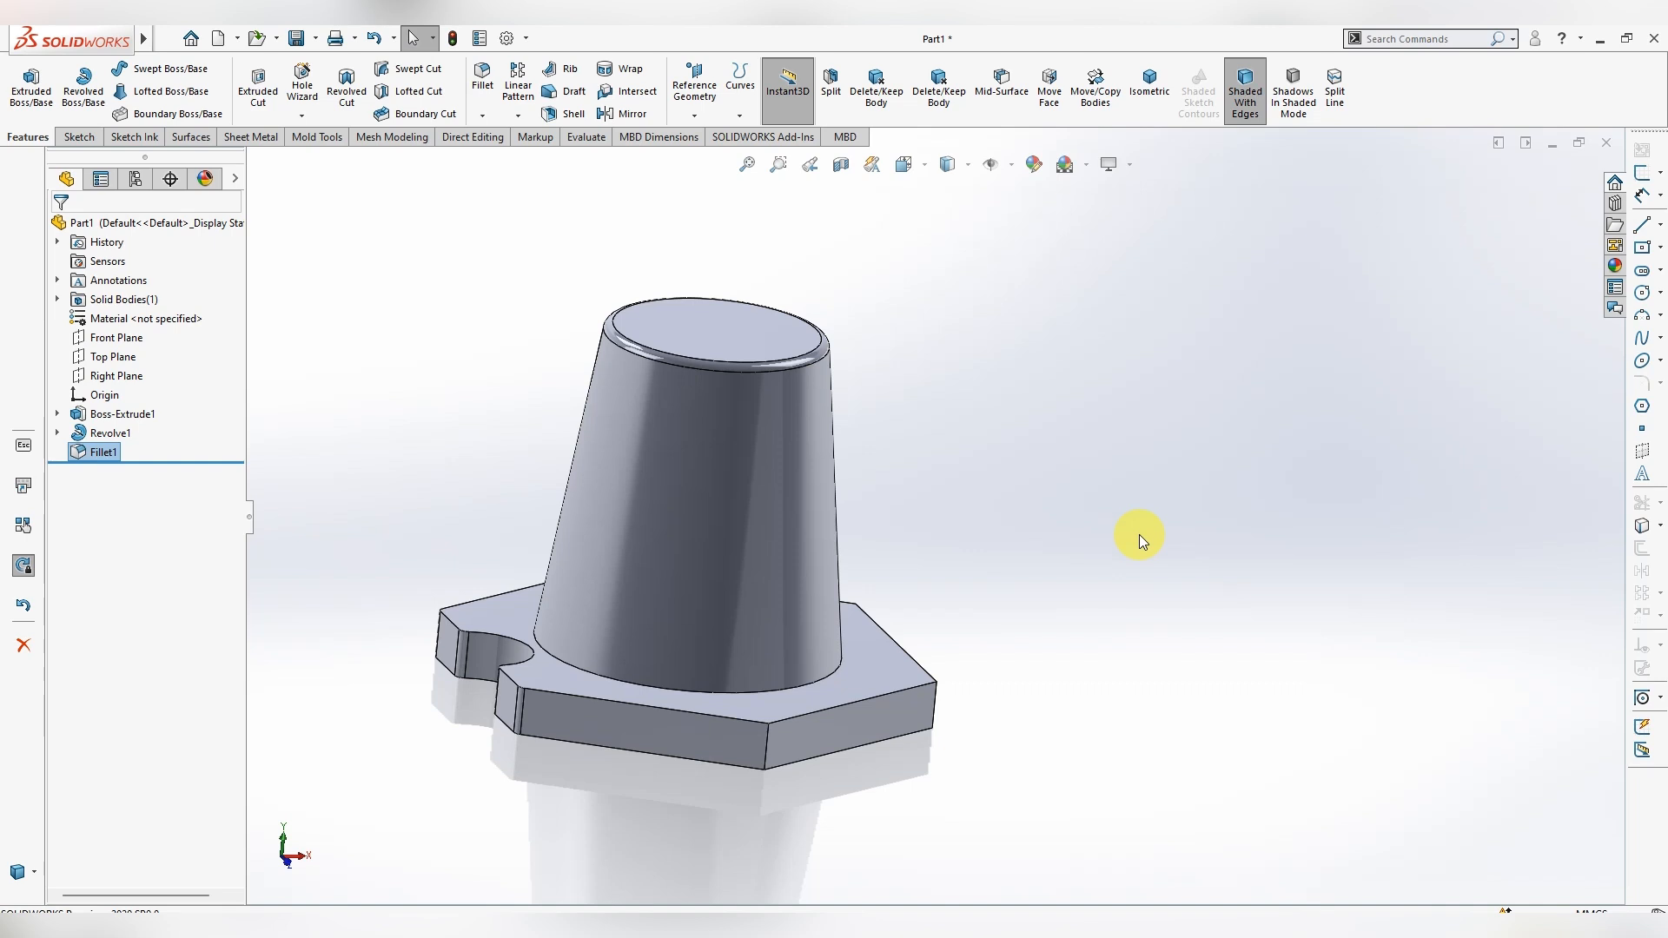
- Fillet the circular edge where the tapered body meets the hexagonal base with a 5 mm radius
click(482, 80)
text(5.00mm)
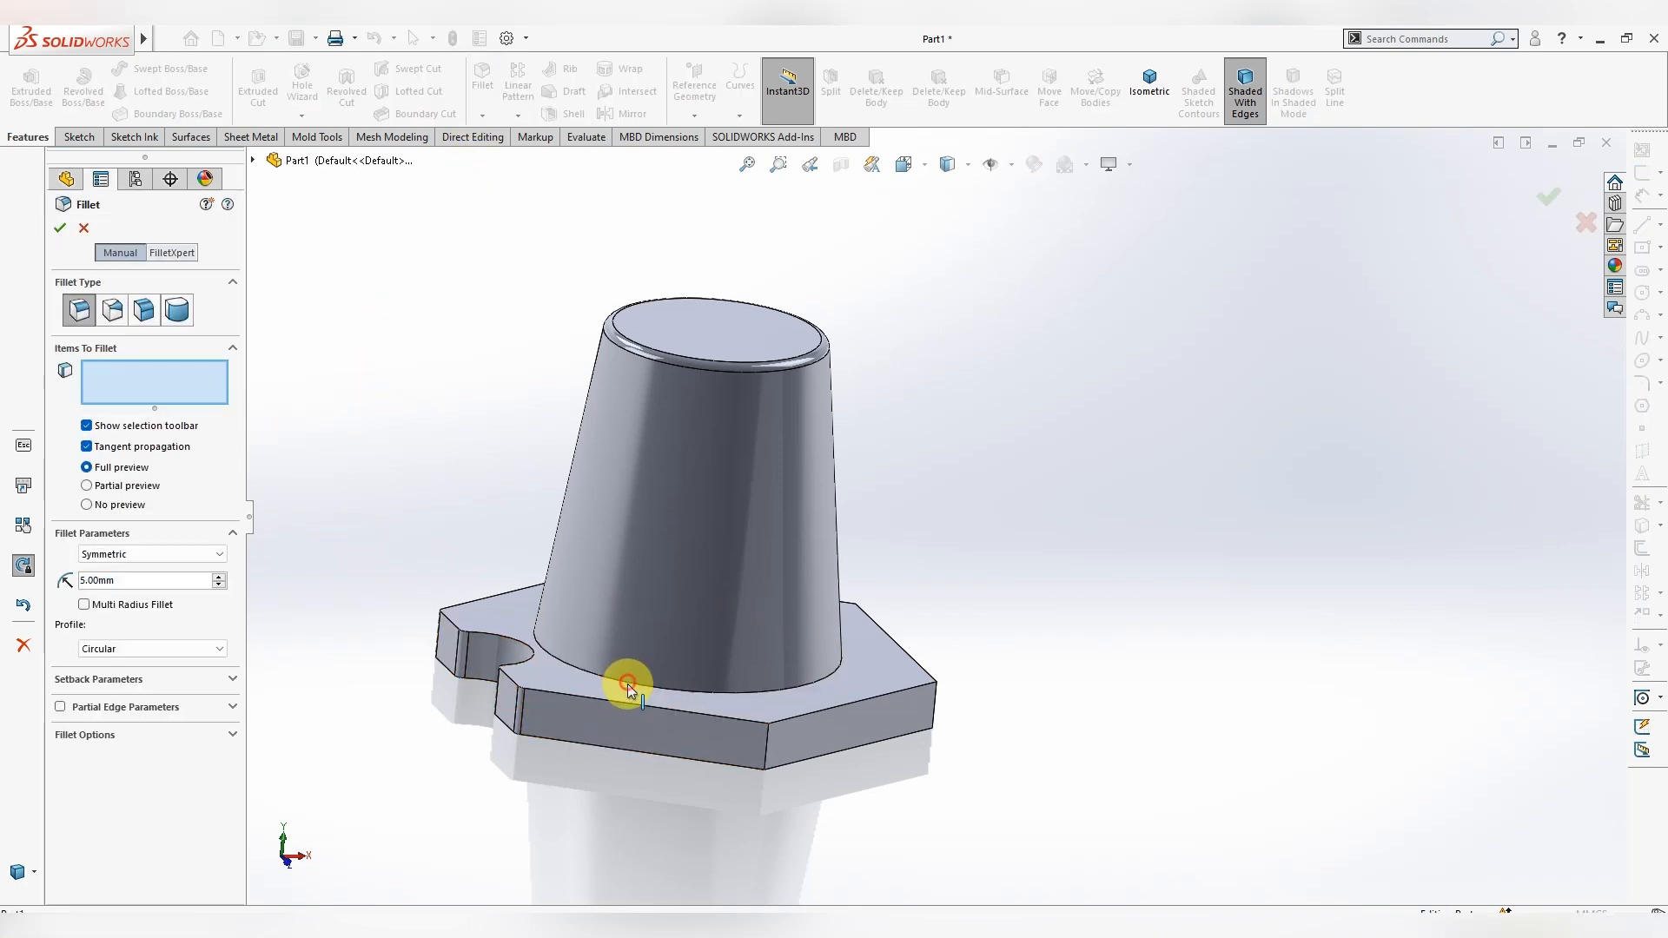
click(627, 681)
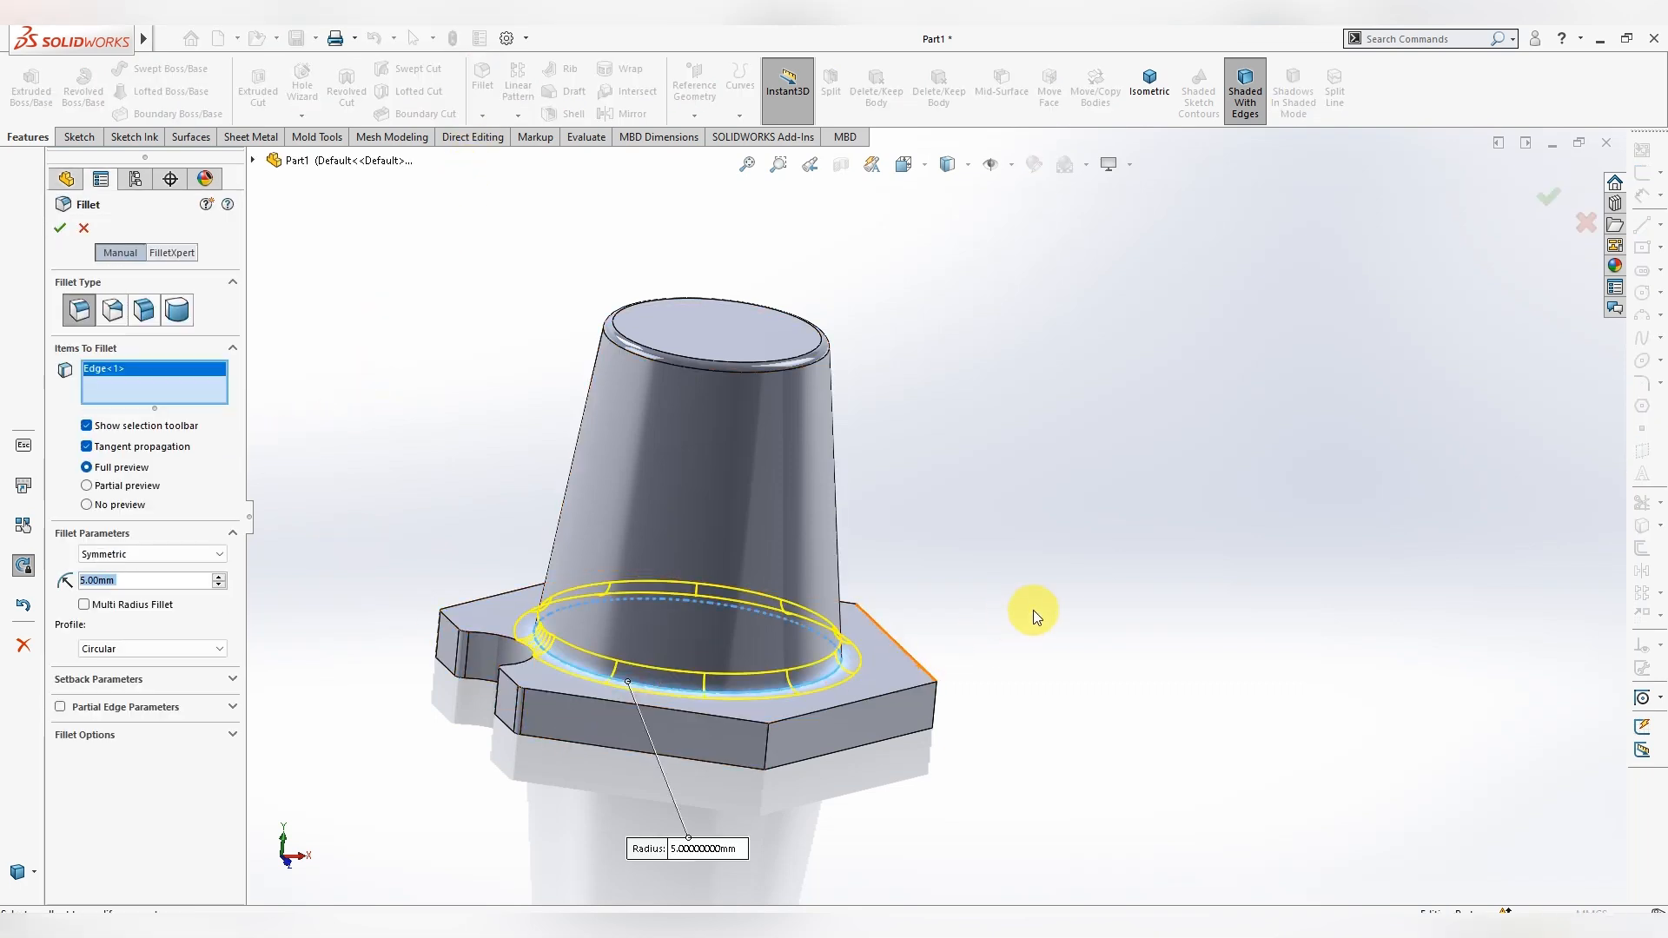
click(59, 227)
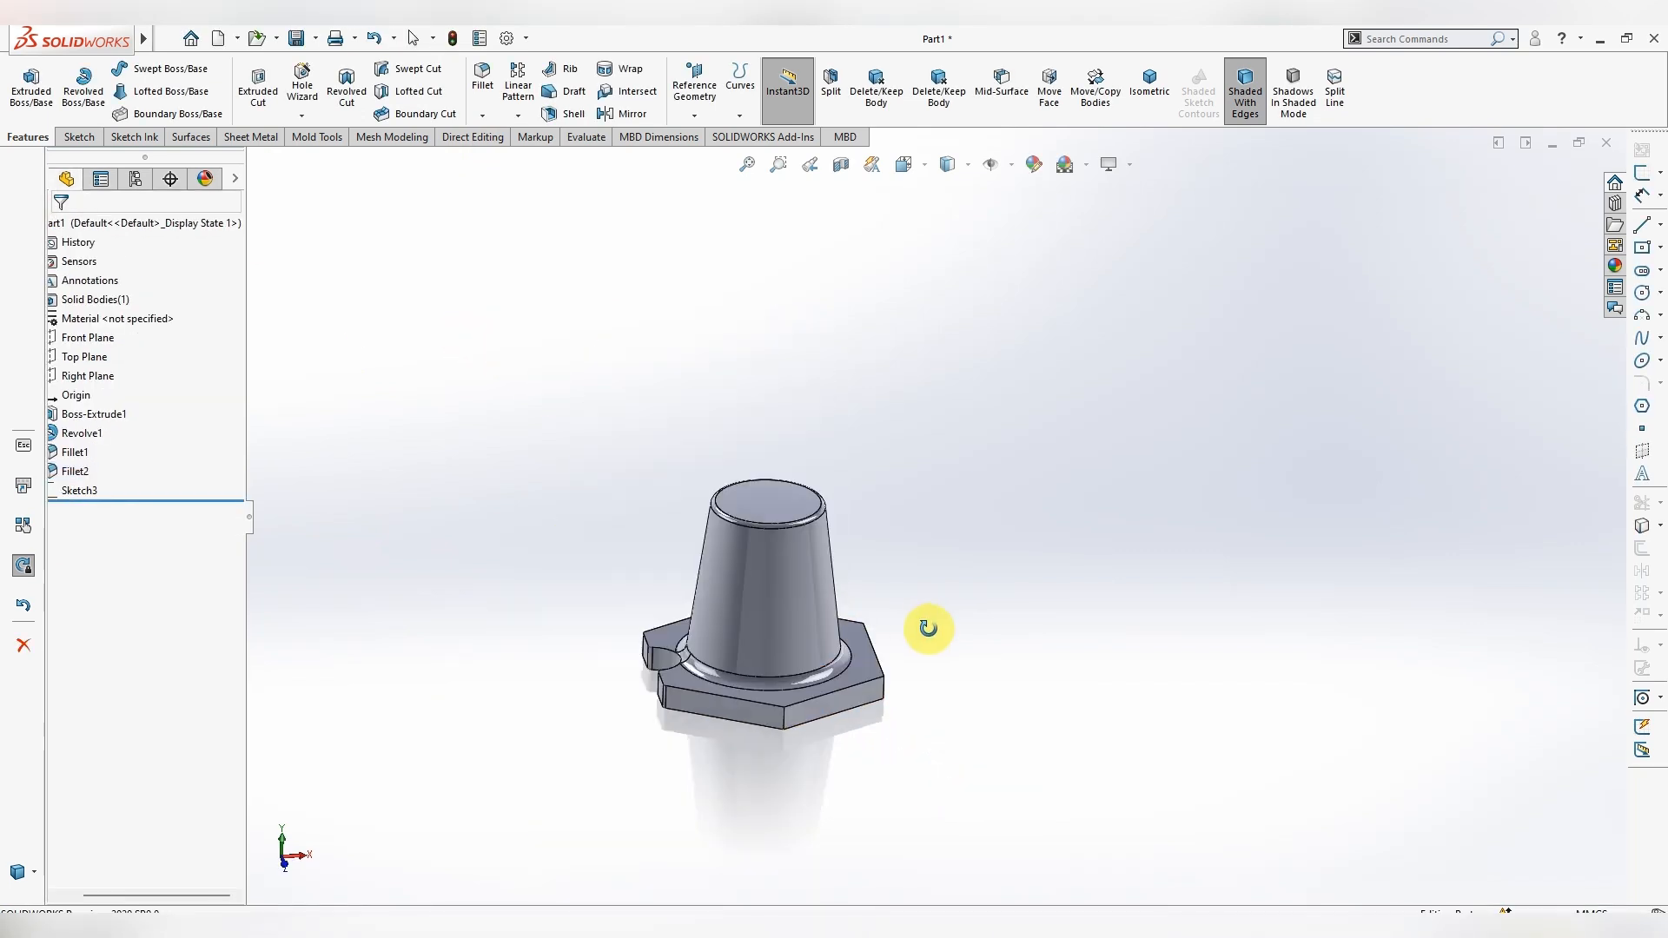
- Start a new sketch on the Front Plane and view it face-on
mouse_move(927, 629)
middle_down()
mouse_move(945, 652)
mouse_move(910, 588)
middle_up()
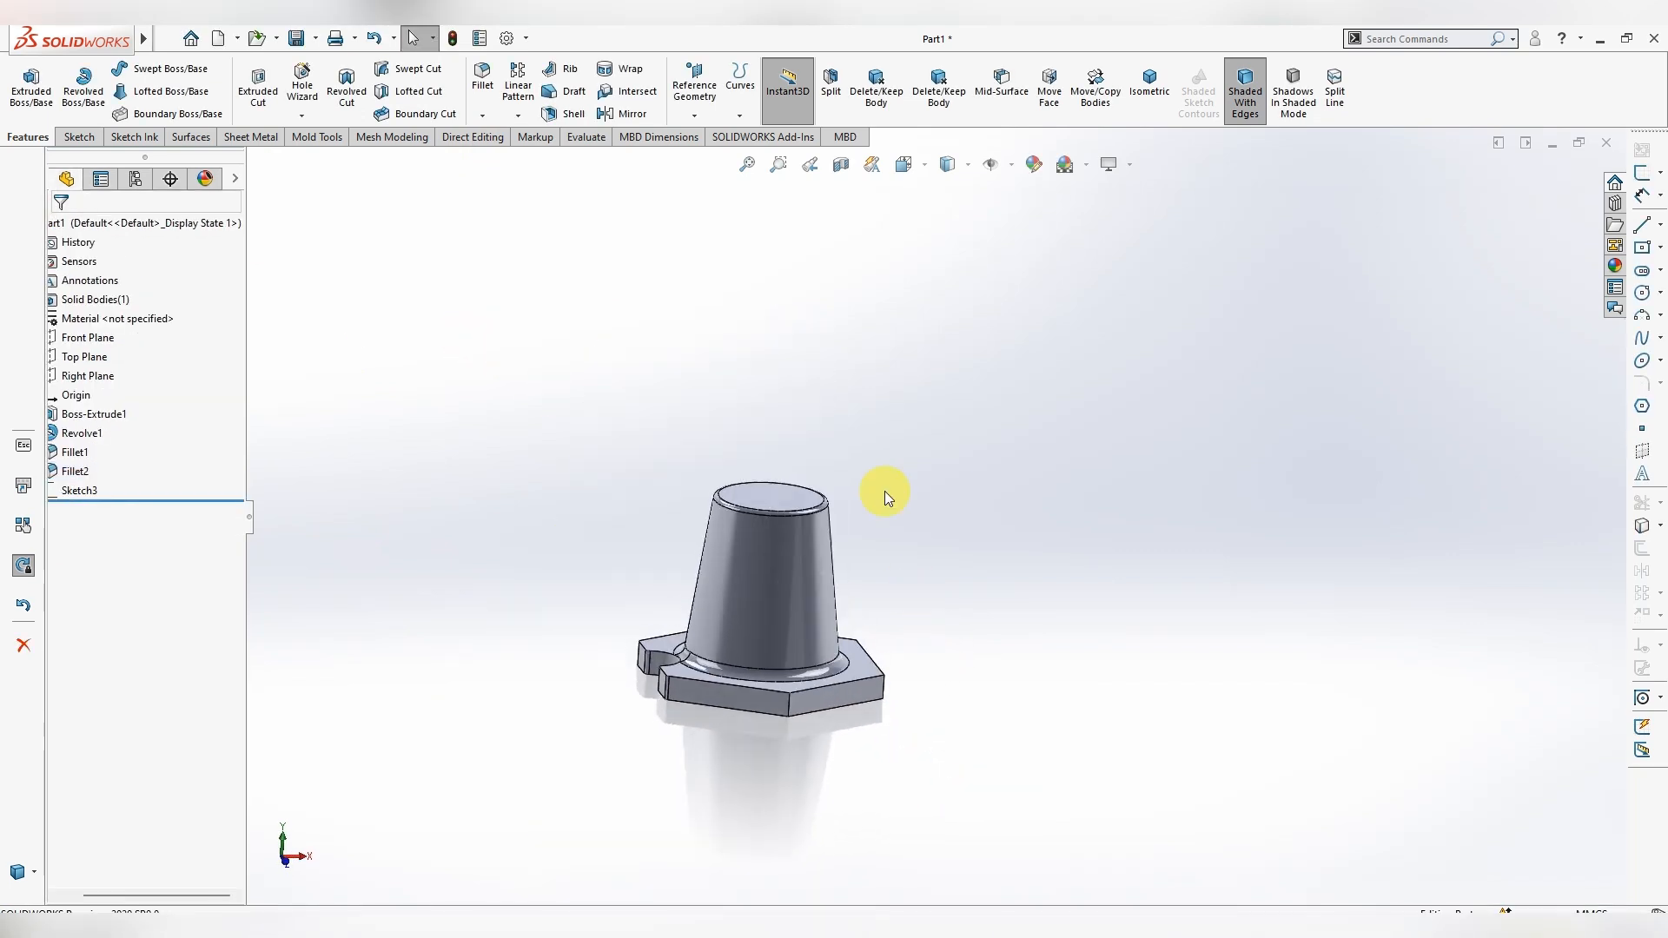
right_click(86, 337)
click(152, 306)
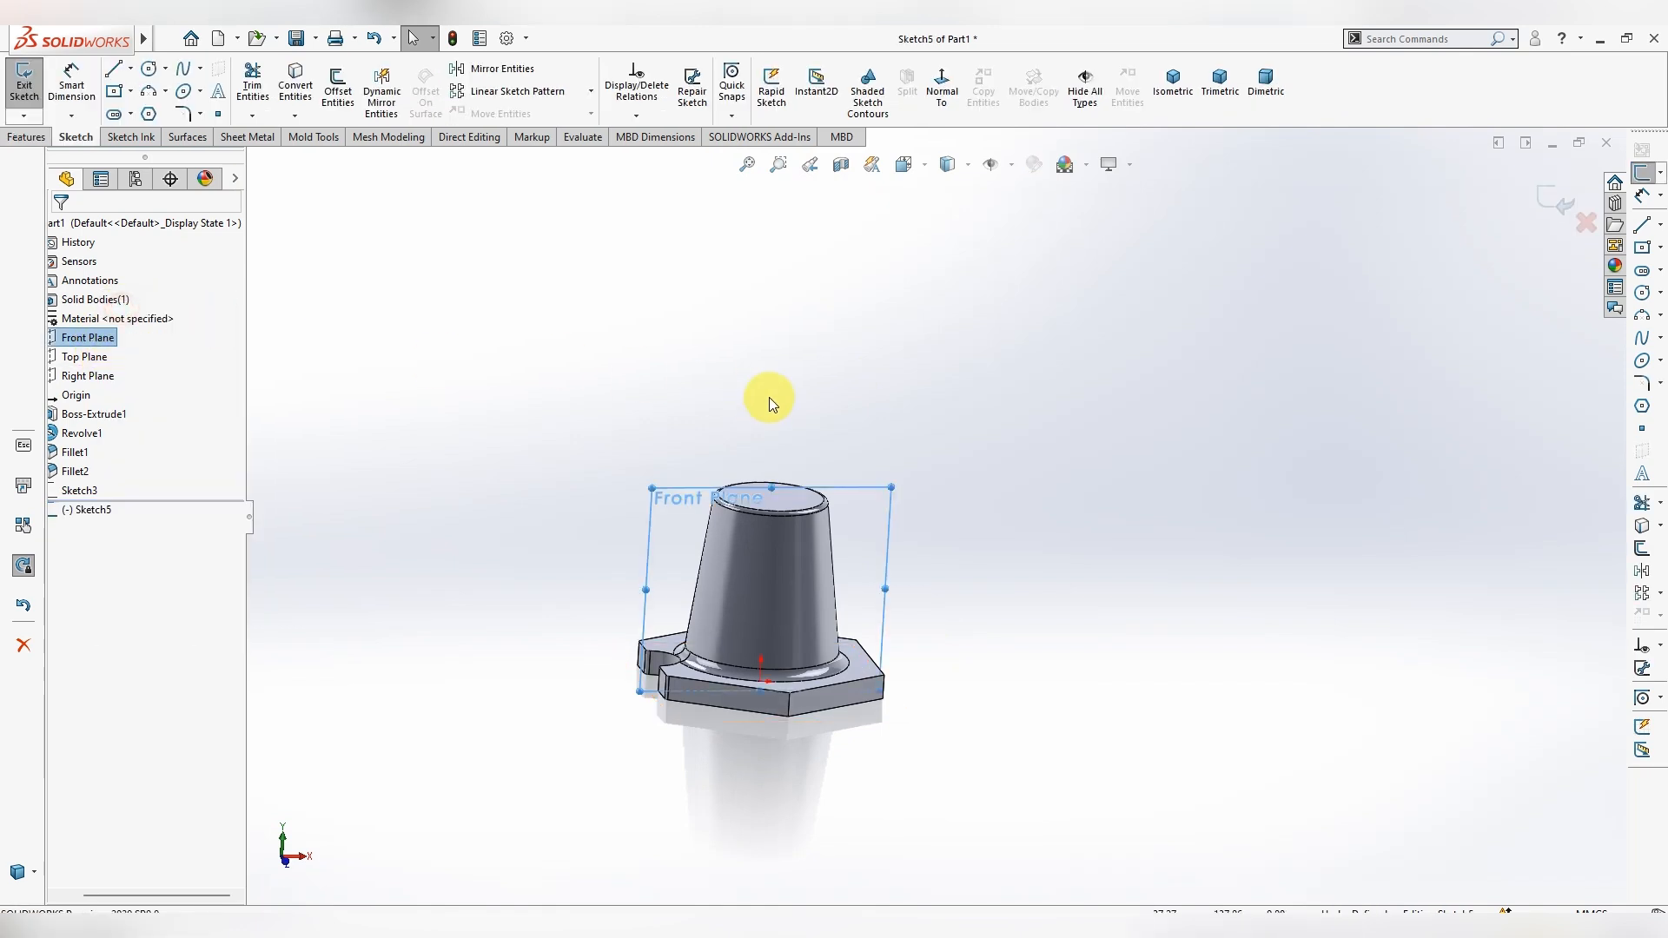
click(939, 87)
scroll(893, 439, up, 5)
scroll(1256, 473, down, 4)
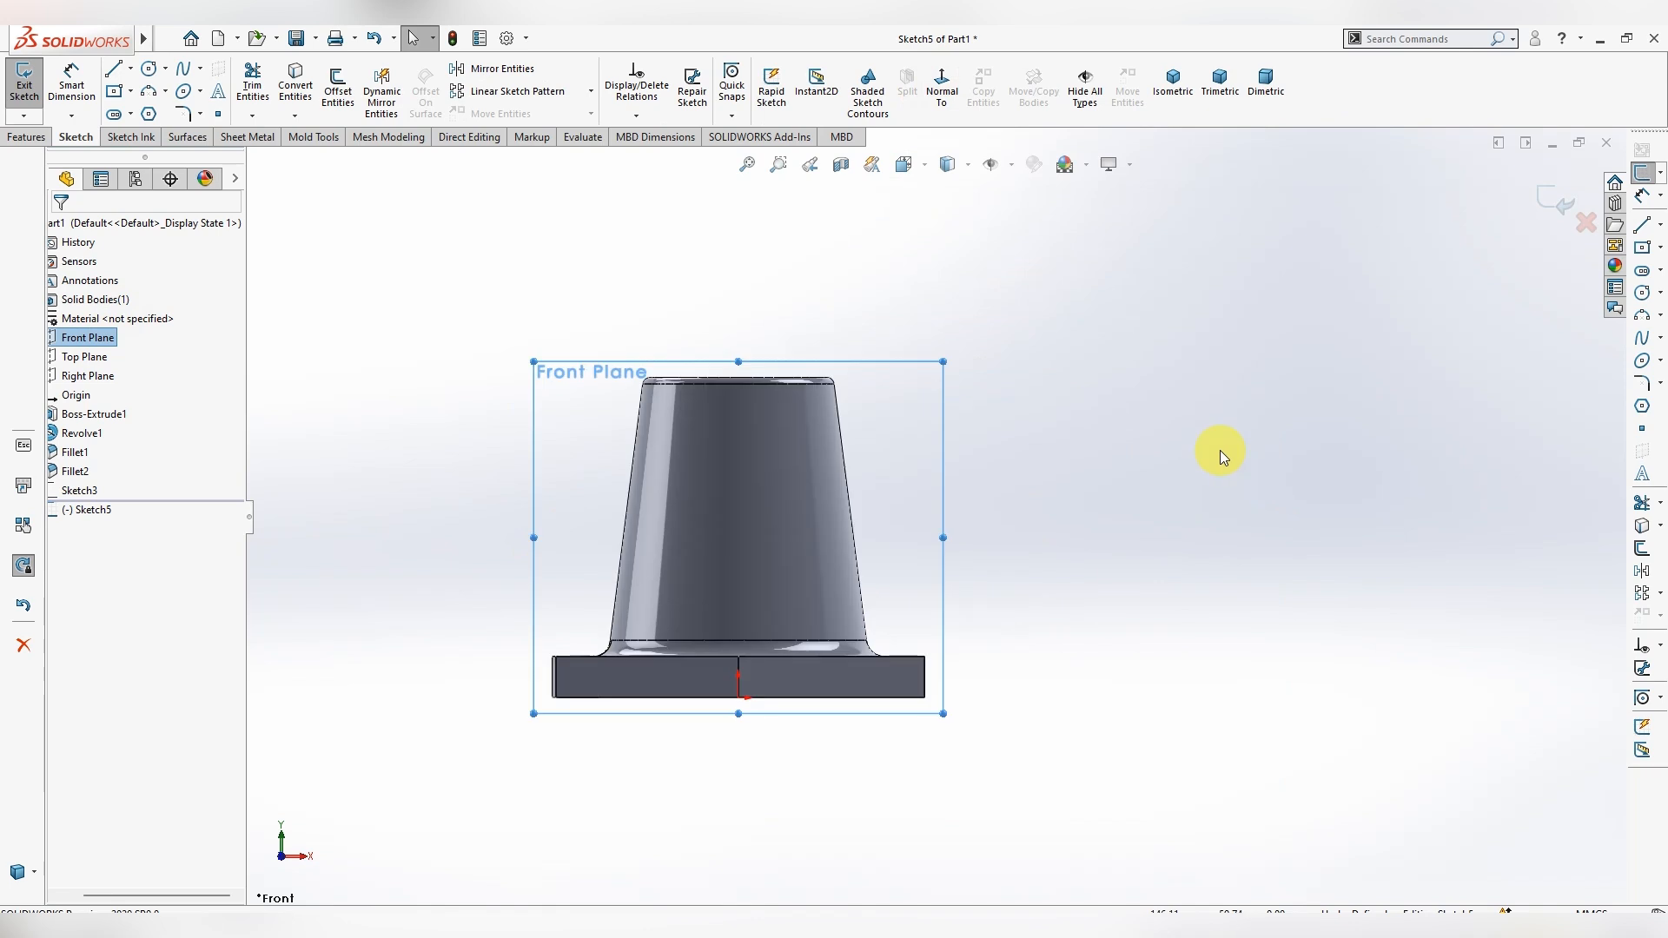
- Draw a corner rectangle about 31 mm tall down from the body's top edge, starting about 6.5 mm right of the origin and extending past the slanted side
click(130, 91)
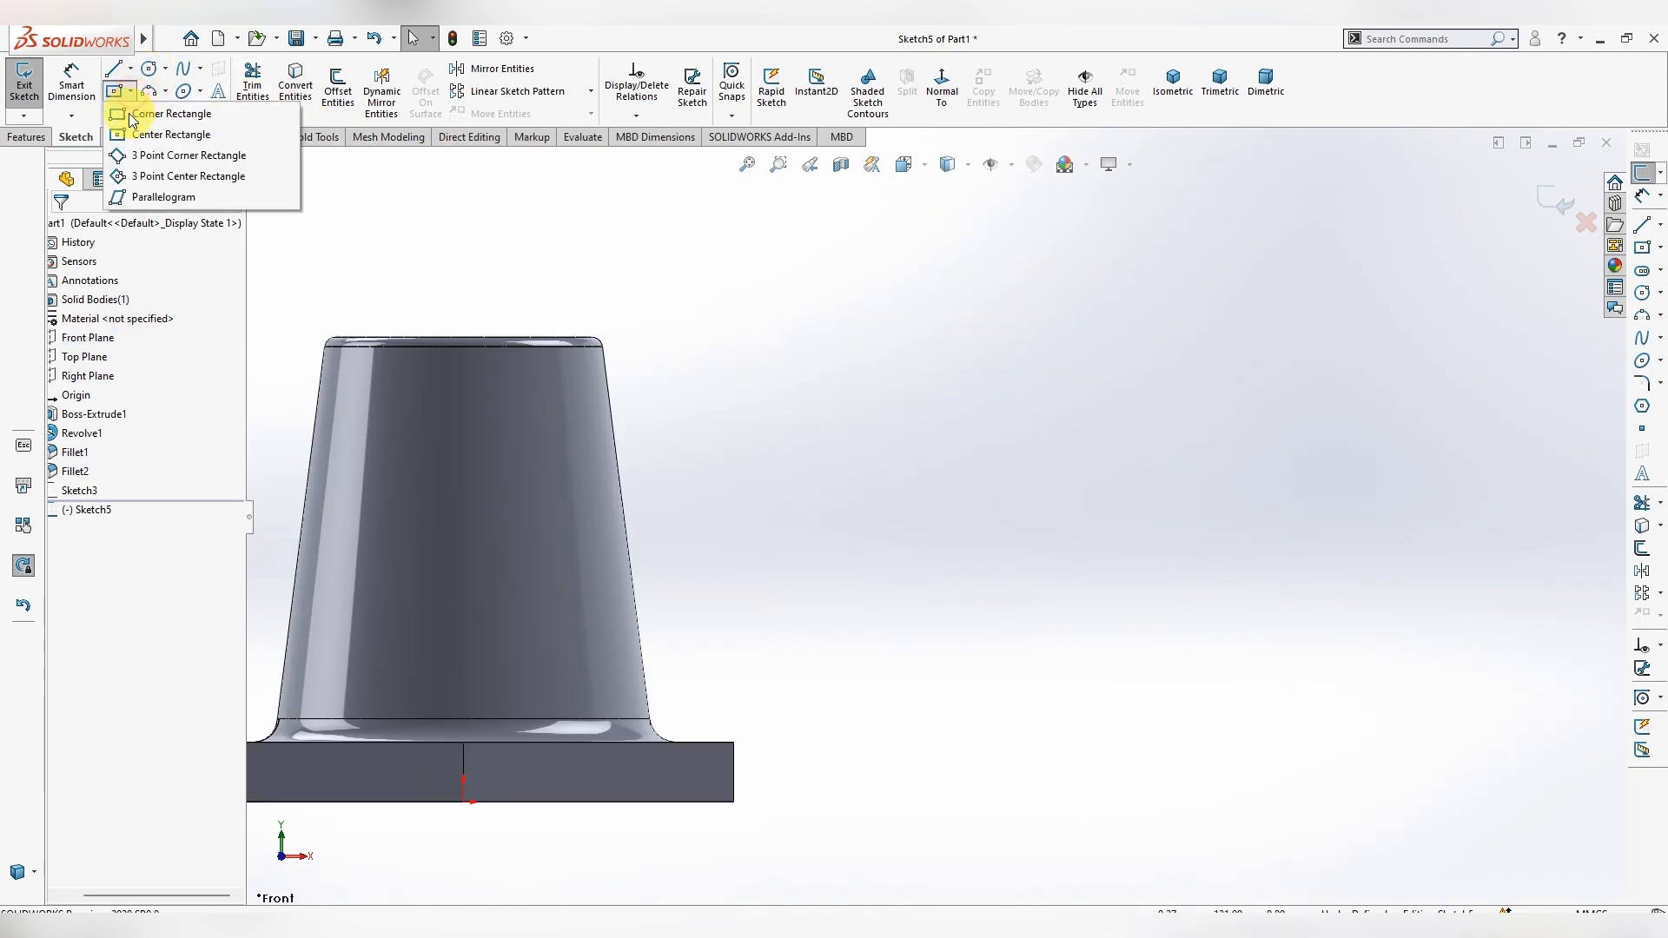
click(143, 112)
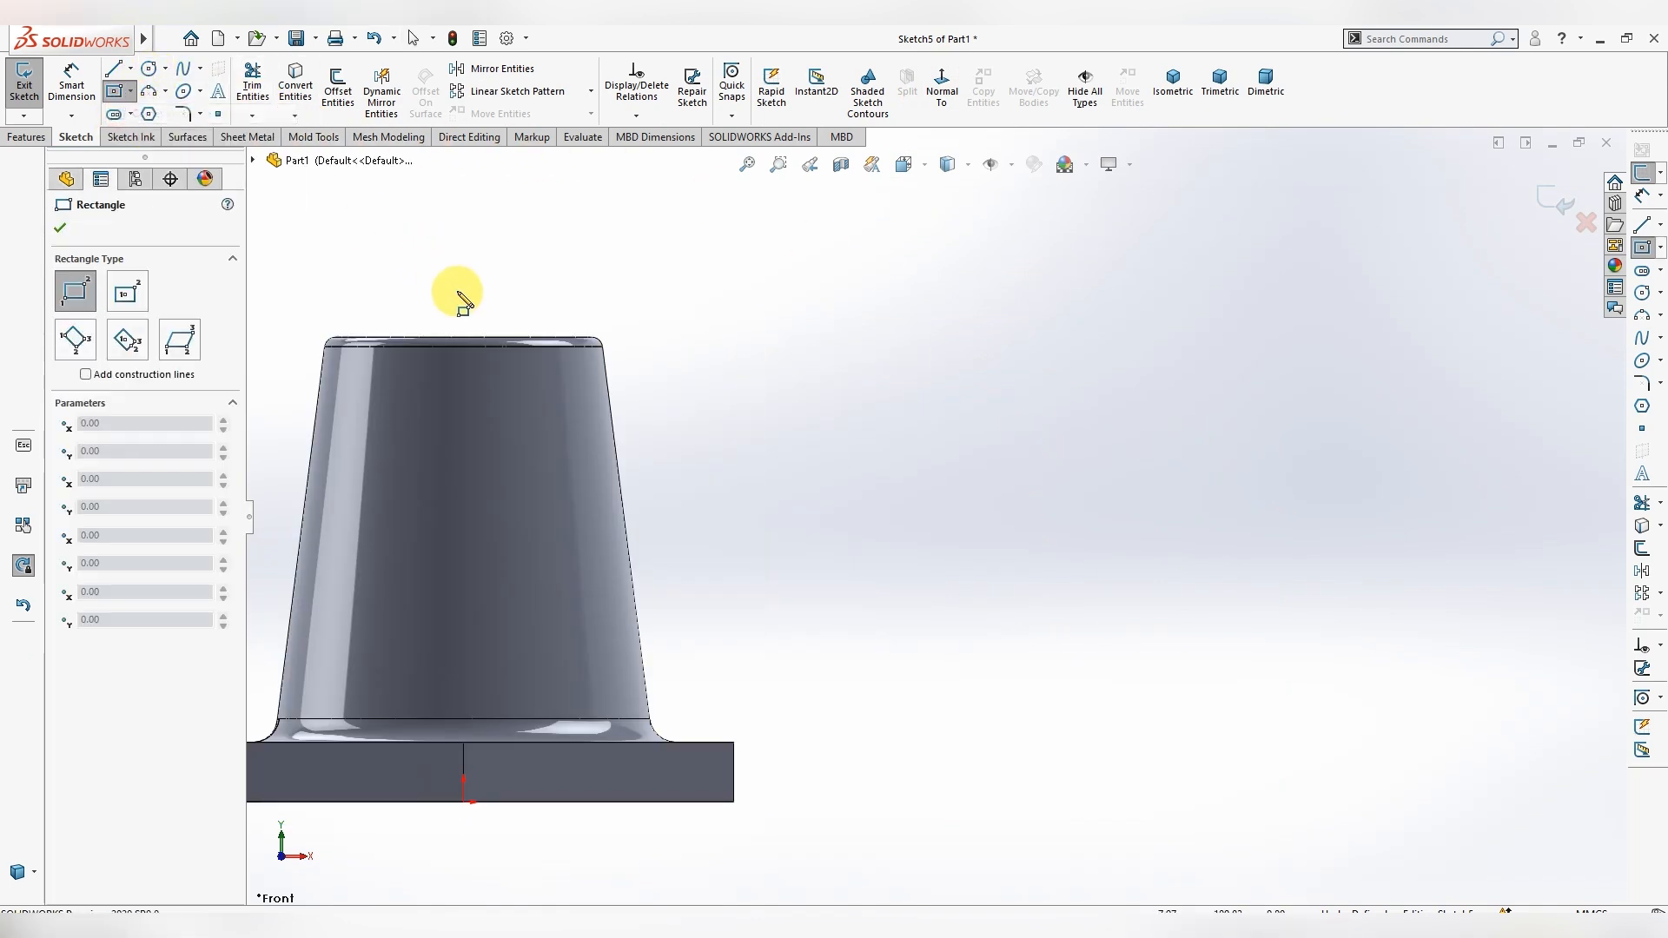
click(497, 337)
click(726, 504)
key(Escape)
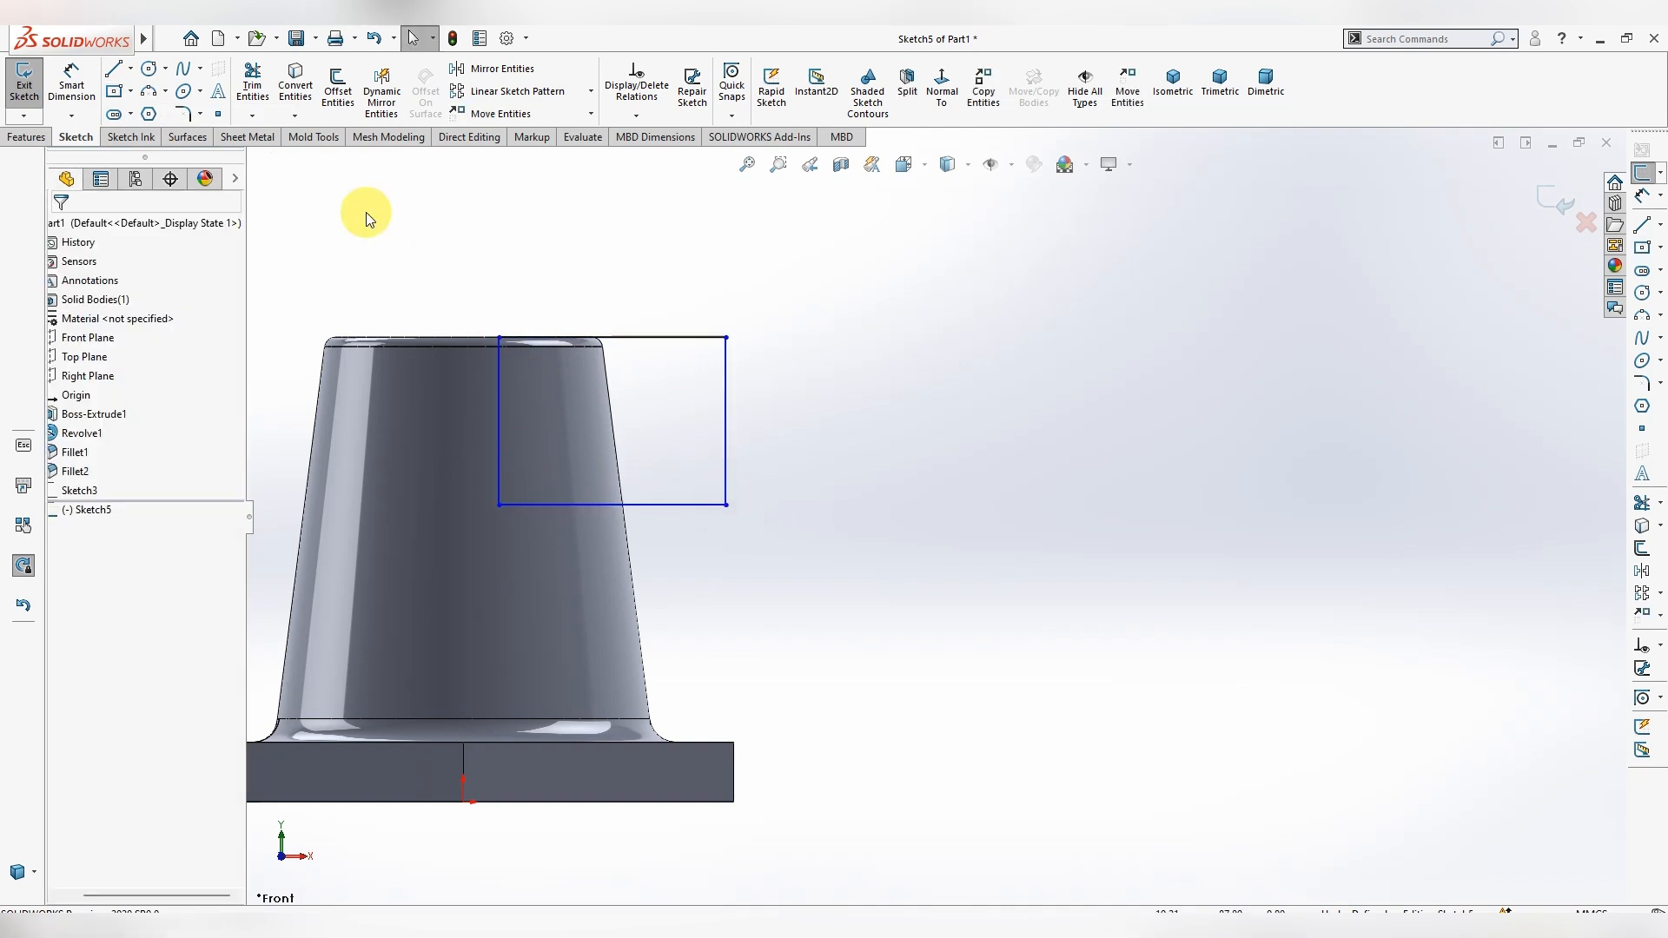
- Dimension the rectangle's inner vertical side 12.7 mm from the origin
click(77, 90)
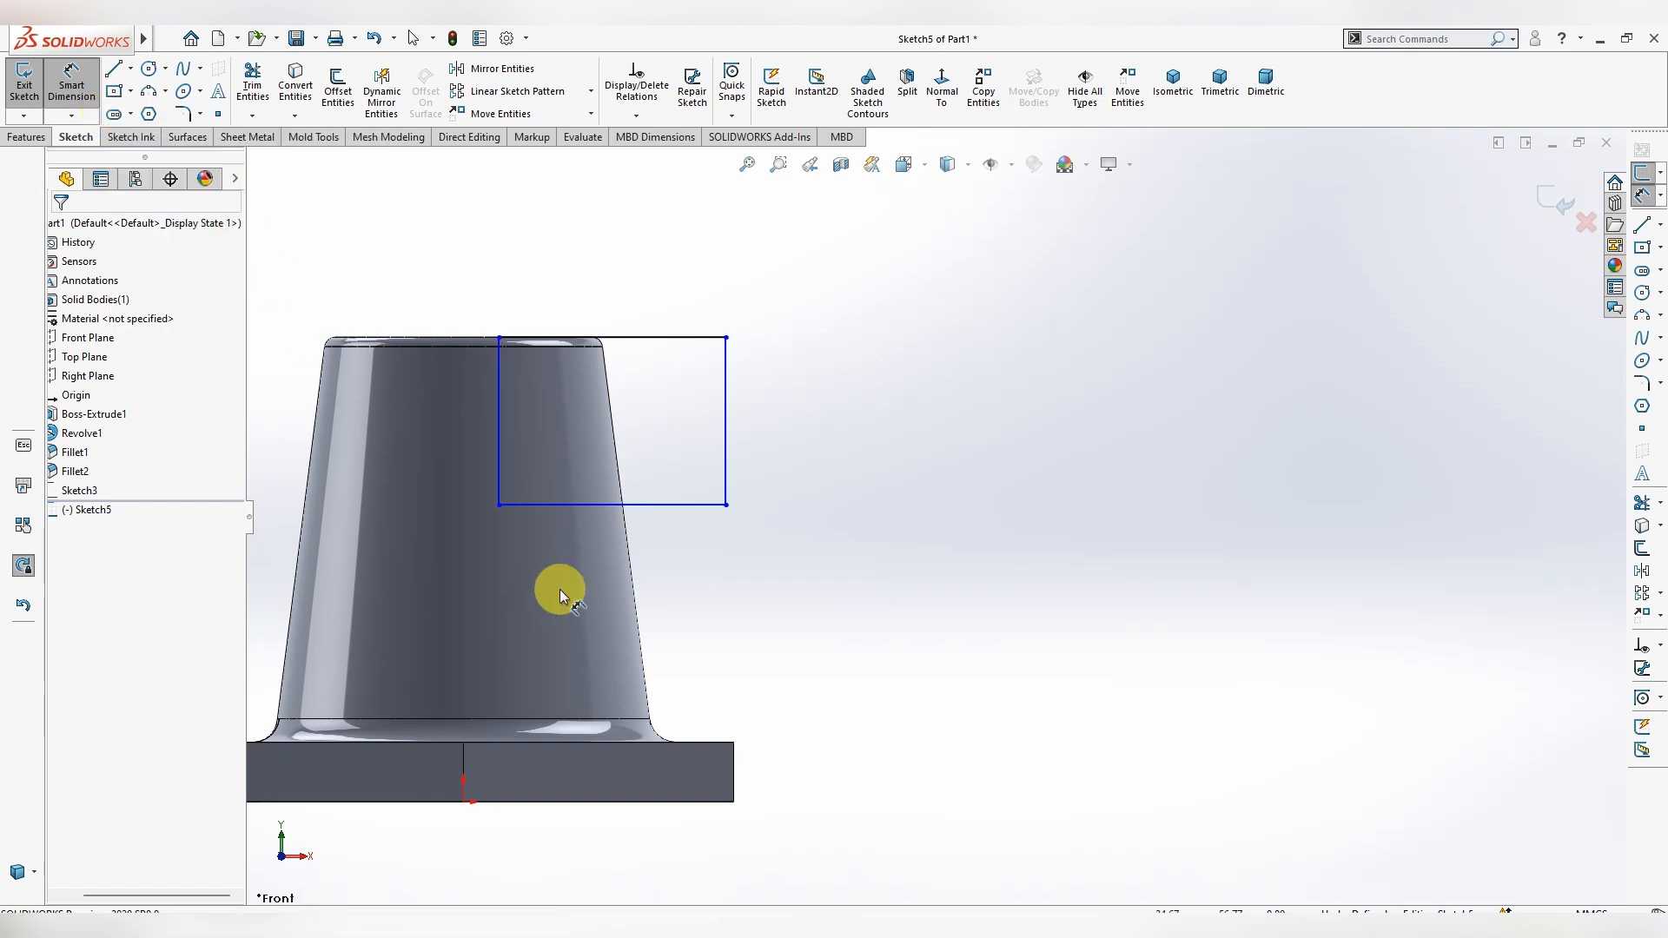
click(463, 801)
click(498, 447)
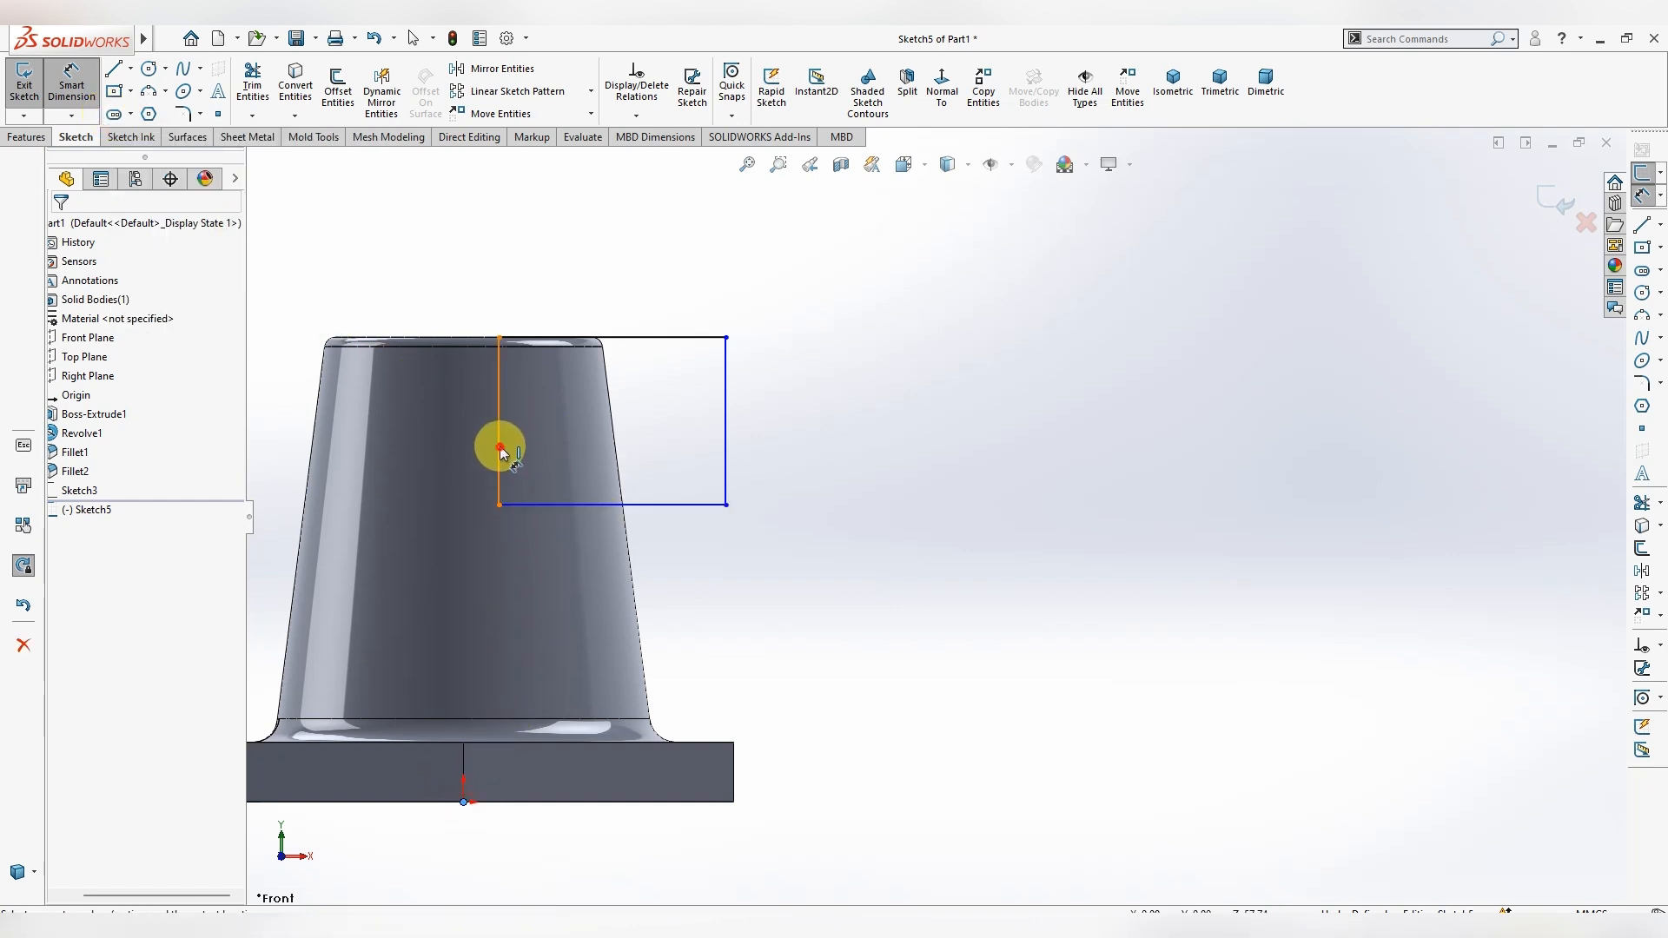
click(488, 302)
text(12.7)
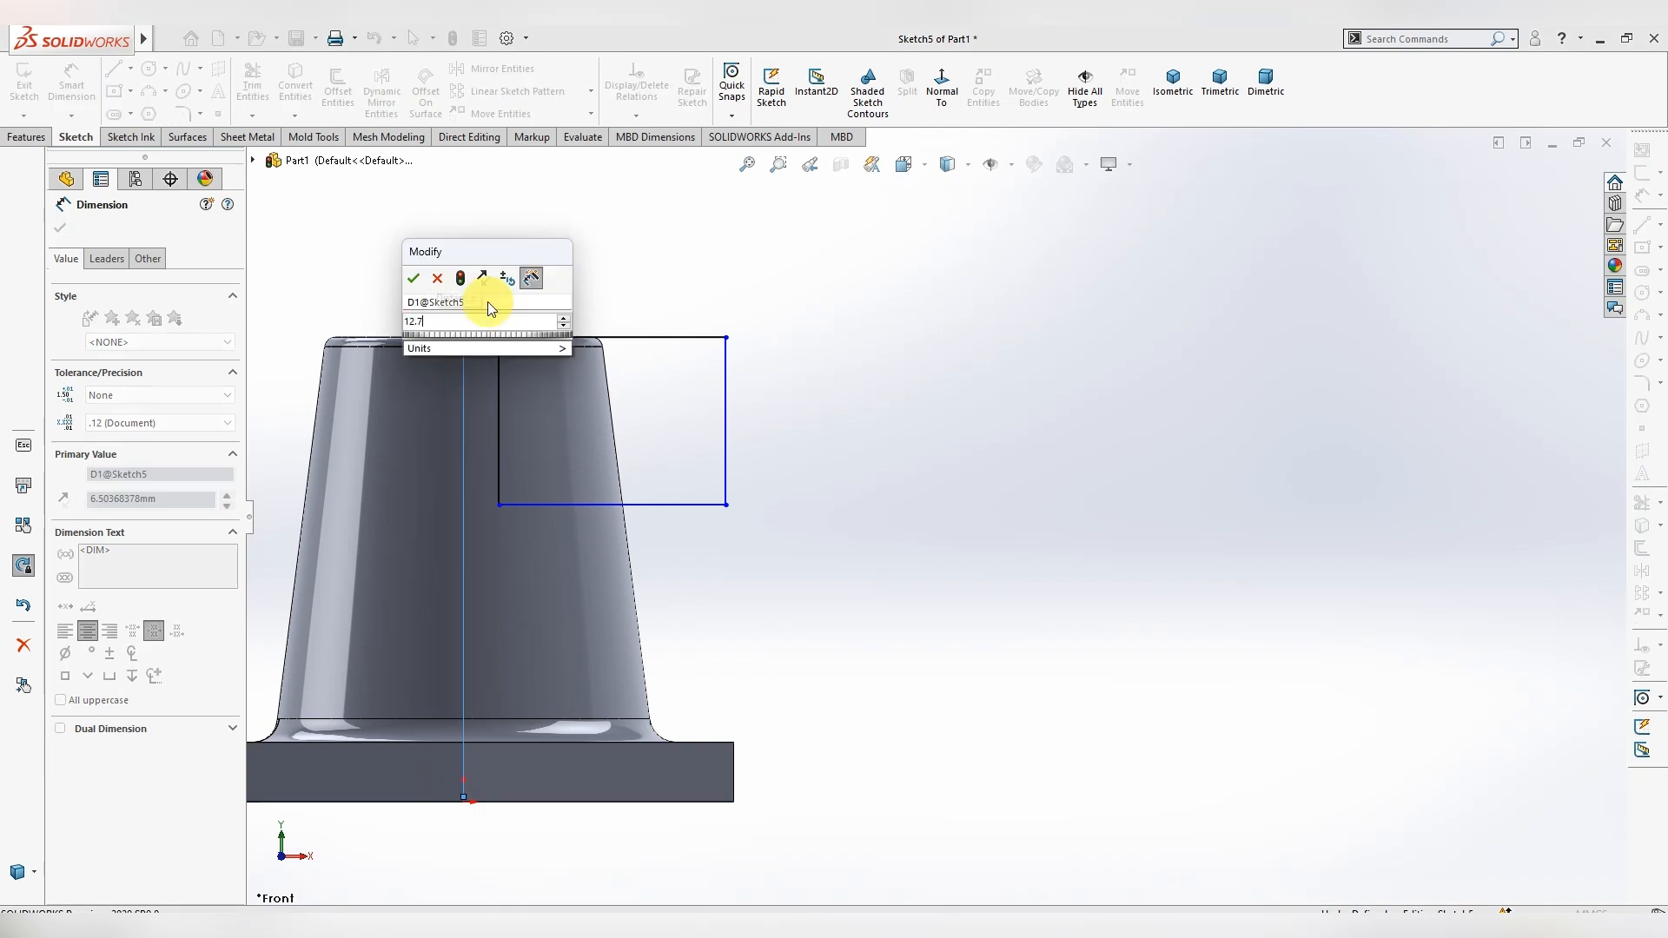
key(Return)
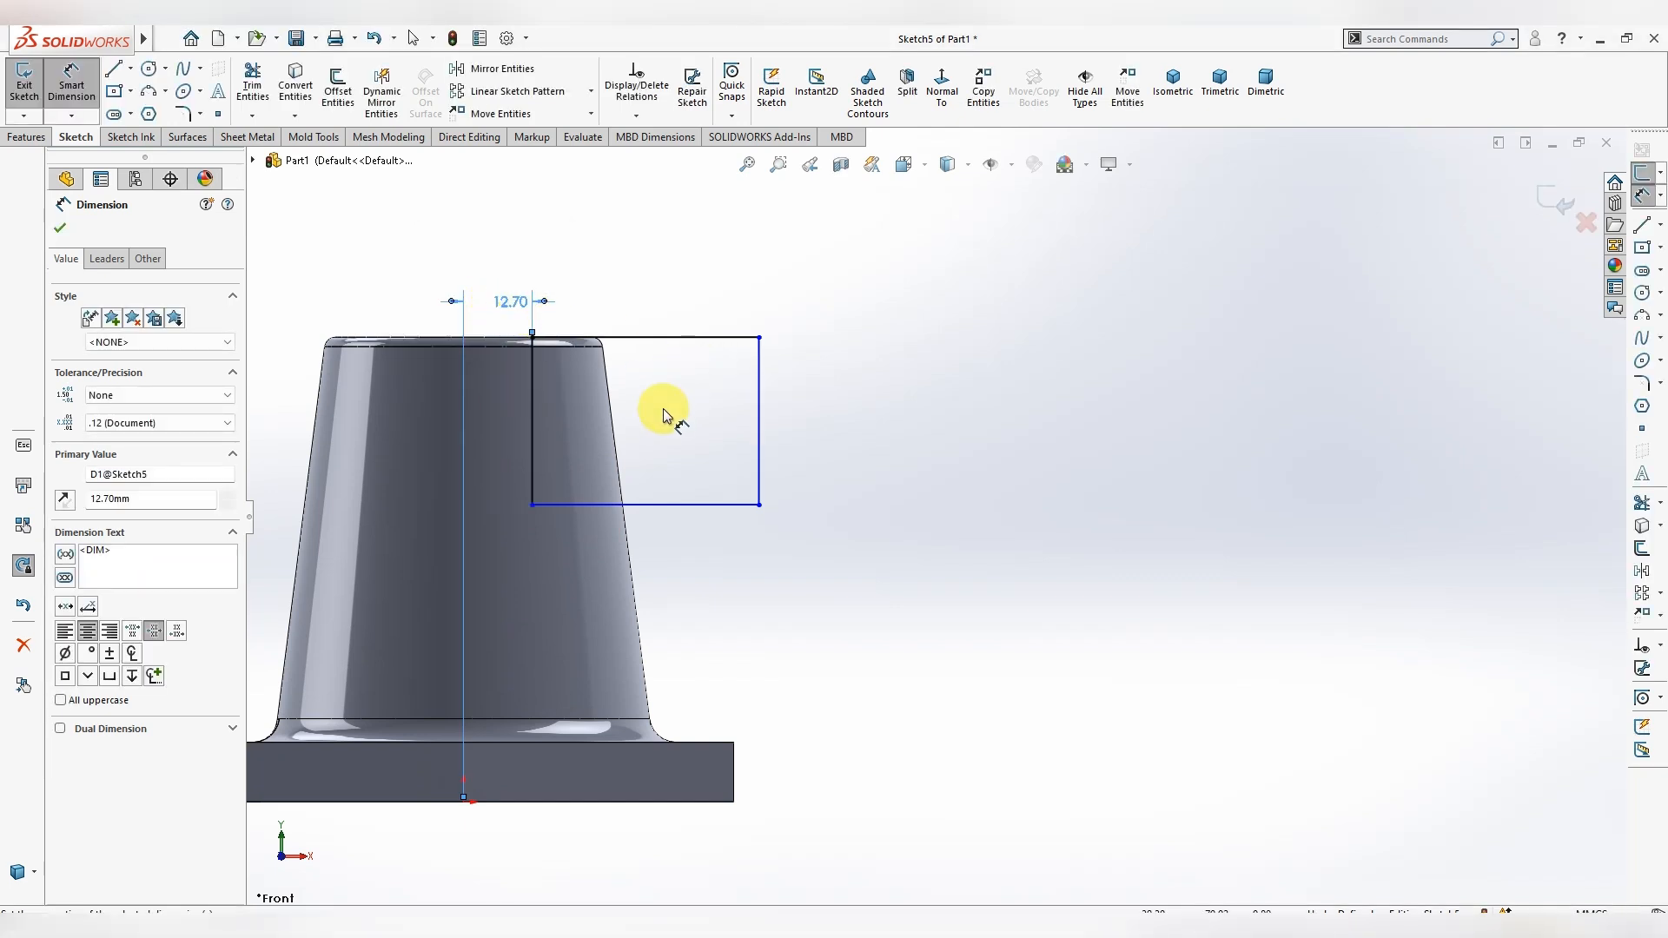
- Dimension the rectangle's outer vertical side to a height of 32 mm
click(761, 433)
click(821, 415)
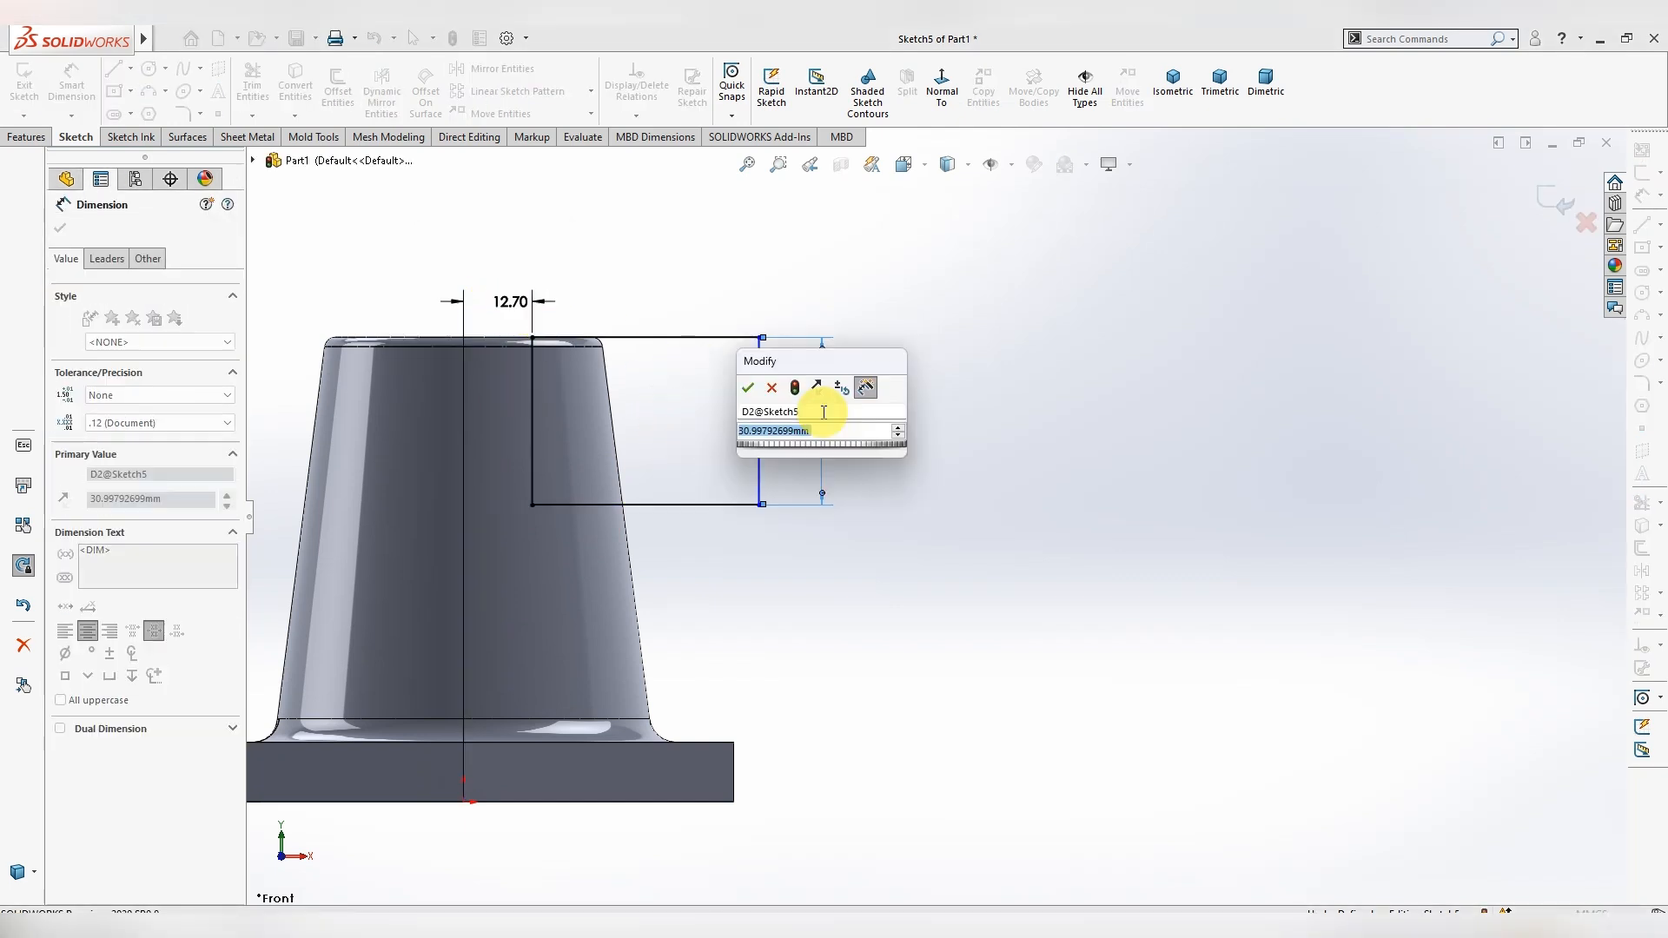
text(32)
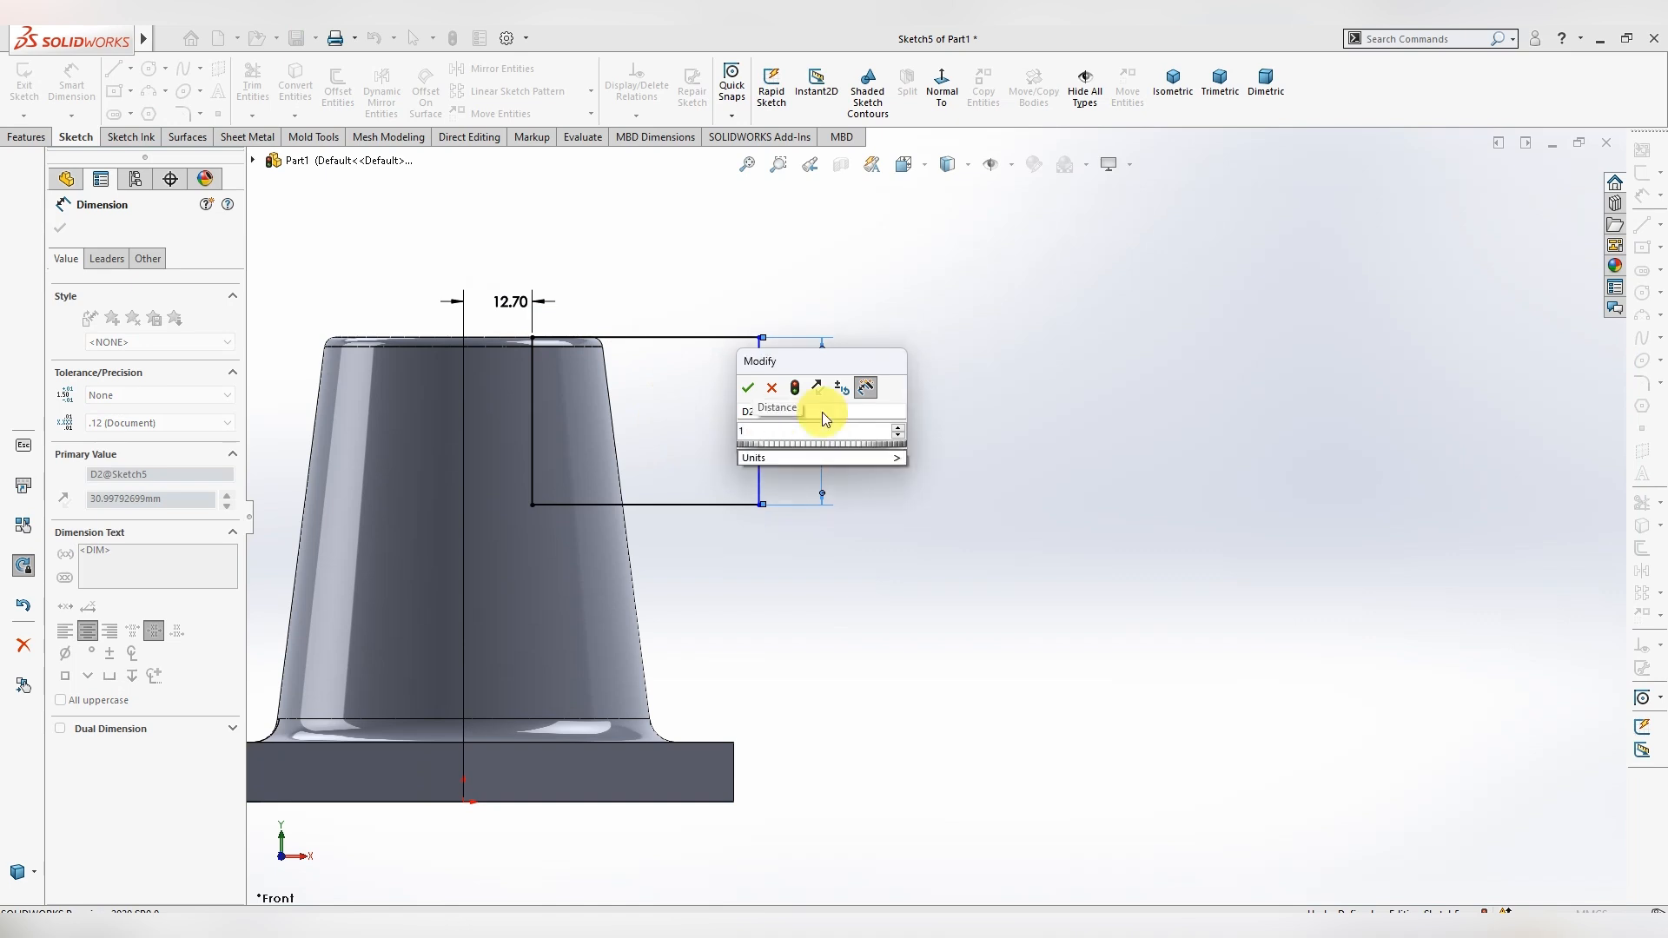
key(Return)
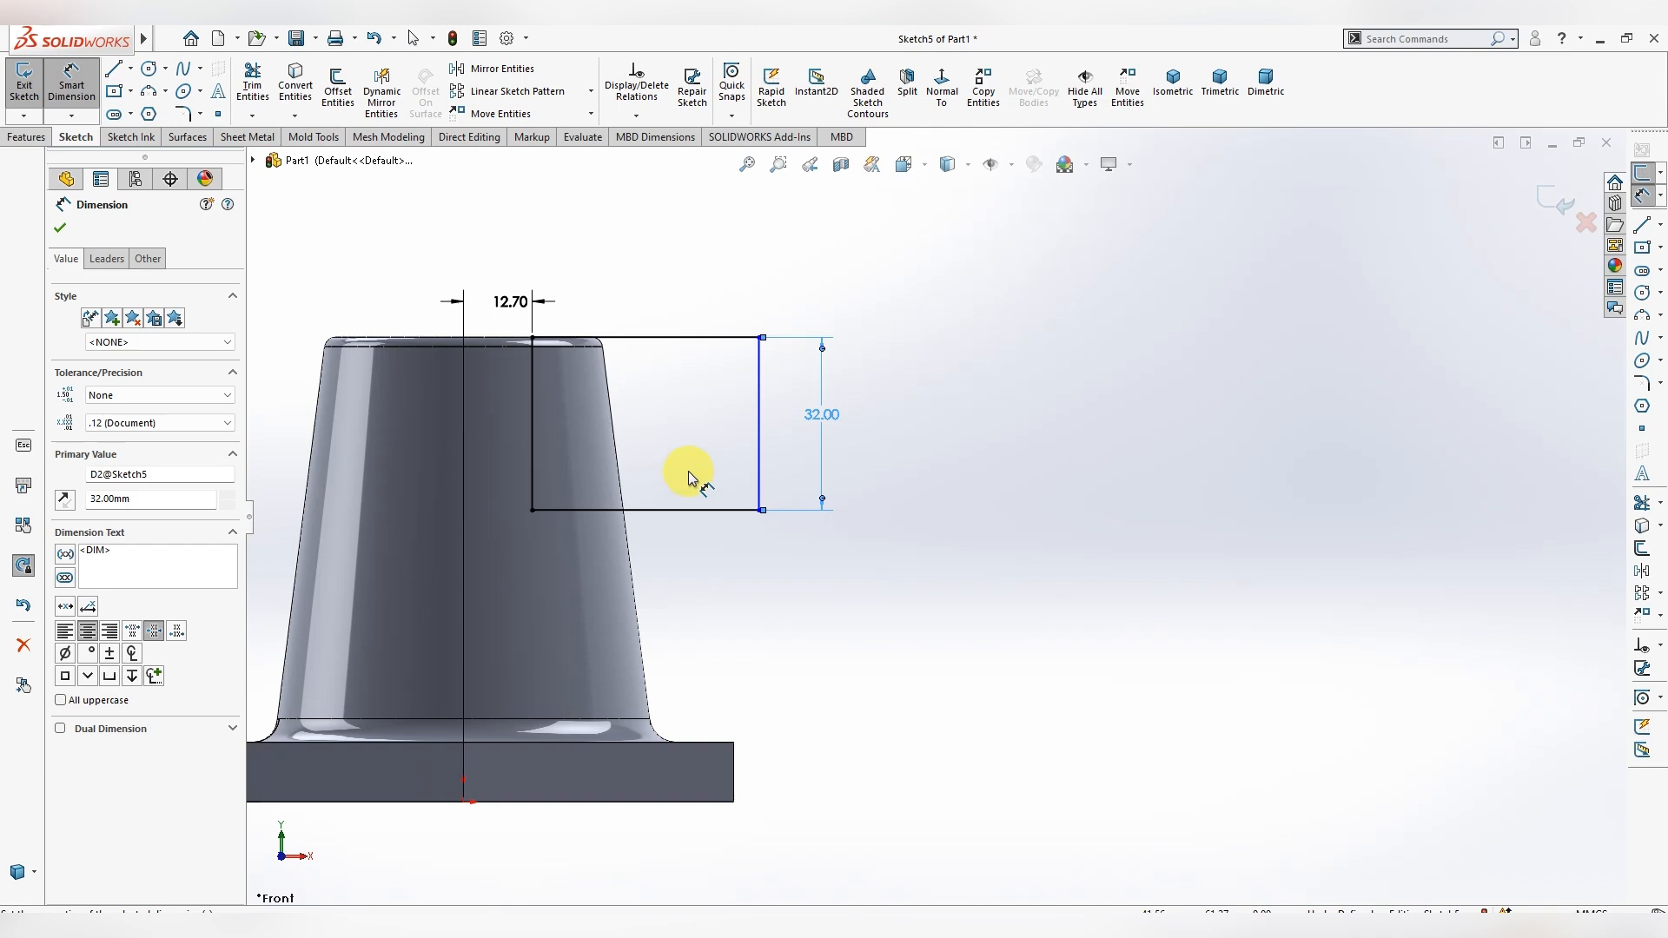
key(Escape)
- Draw a centerline along the body's right slanted edge and extend its upper endpoint above the top face
click(129, 68)
click(142, 113)
click(644, 584)
key(Escape)
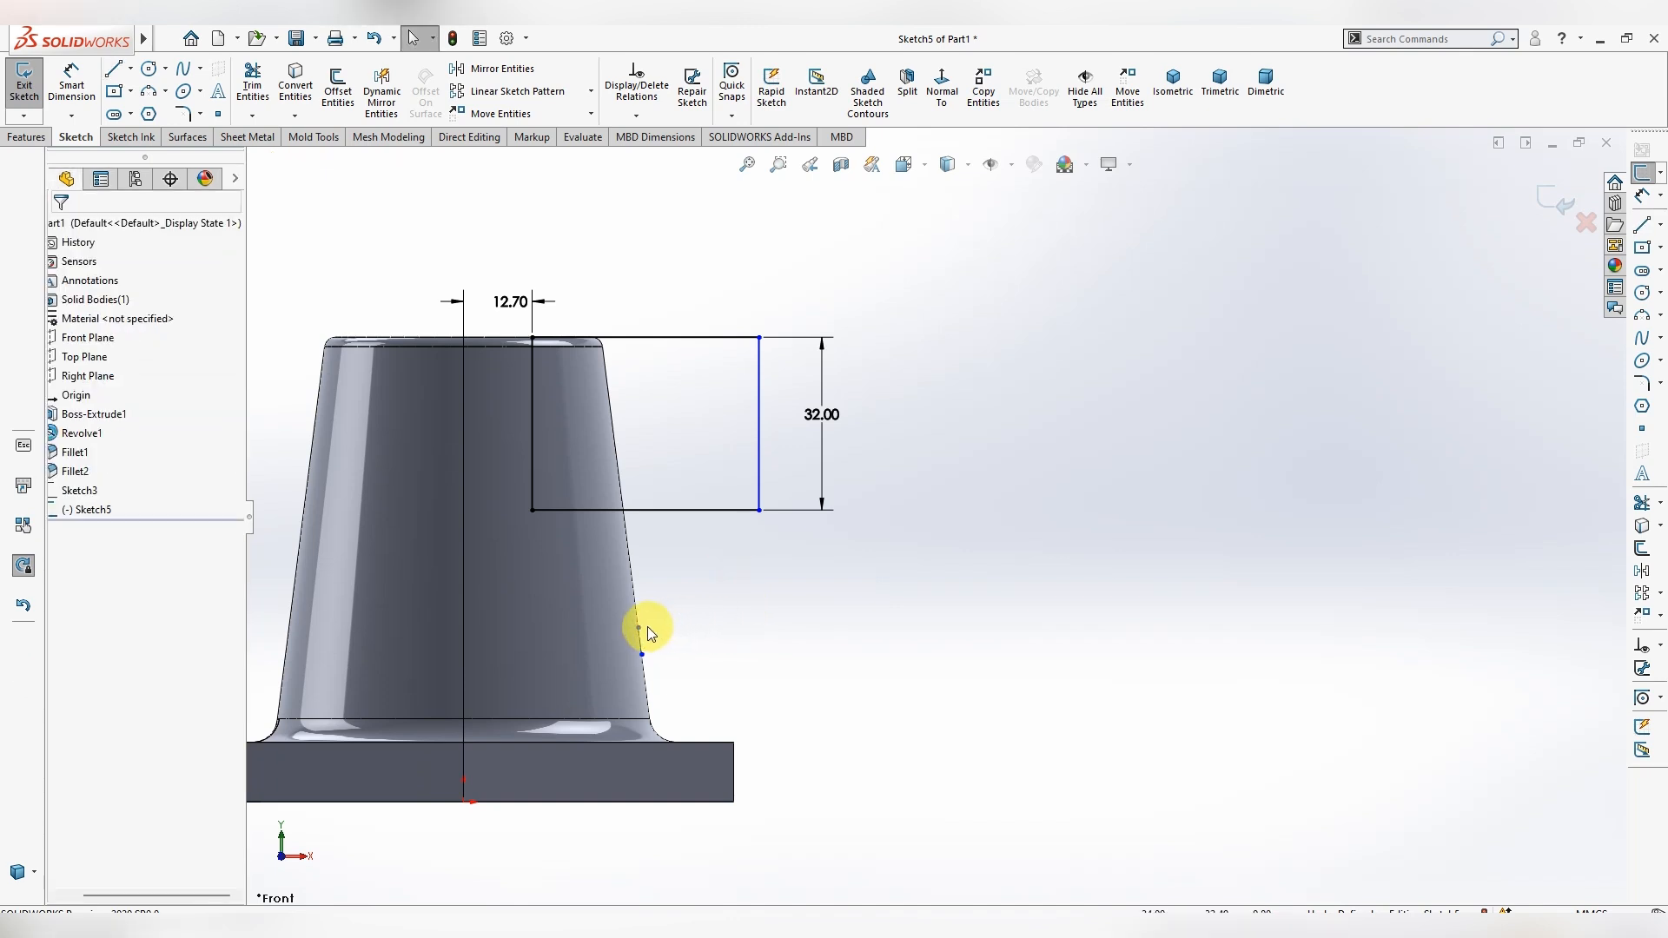
drag(640, 627, 627, 440)
drag(614, 292, 608, 287)
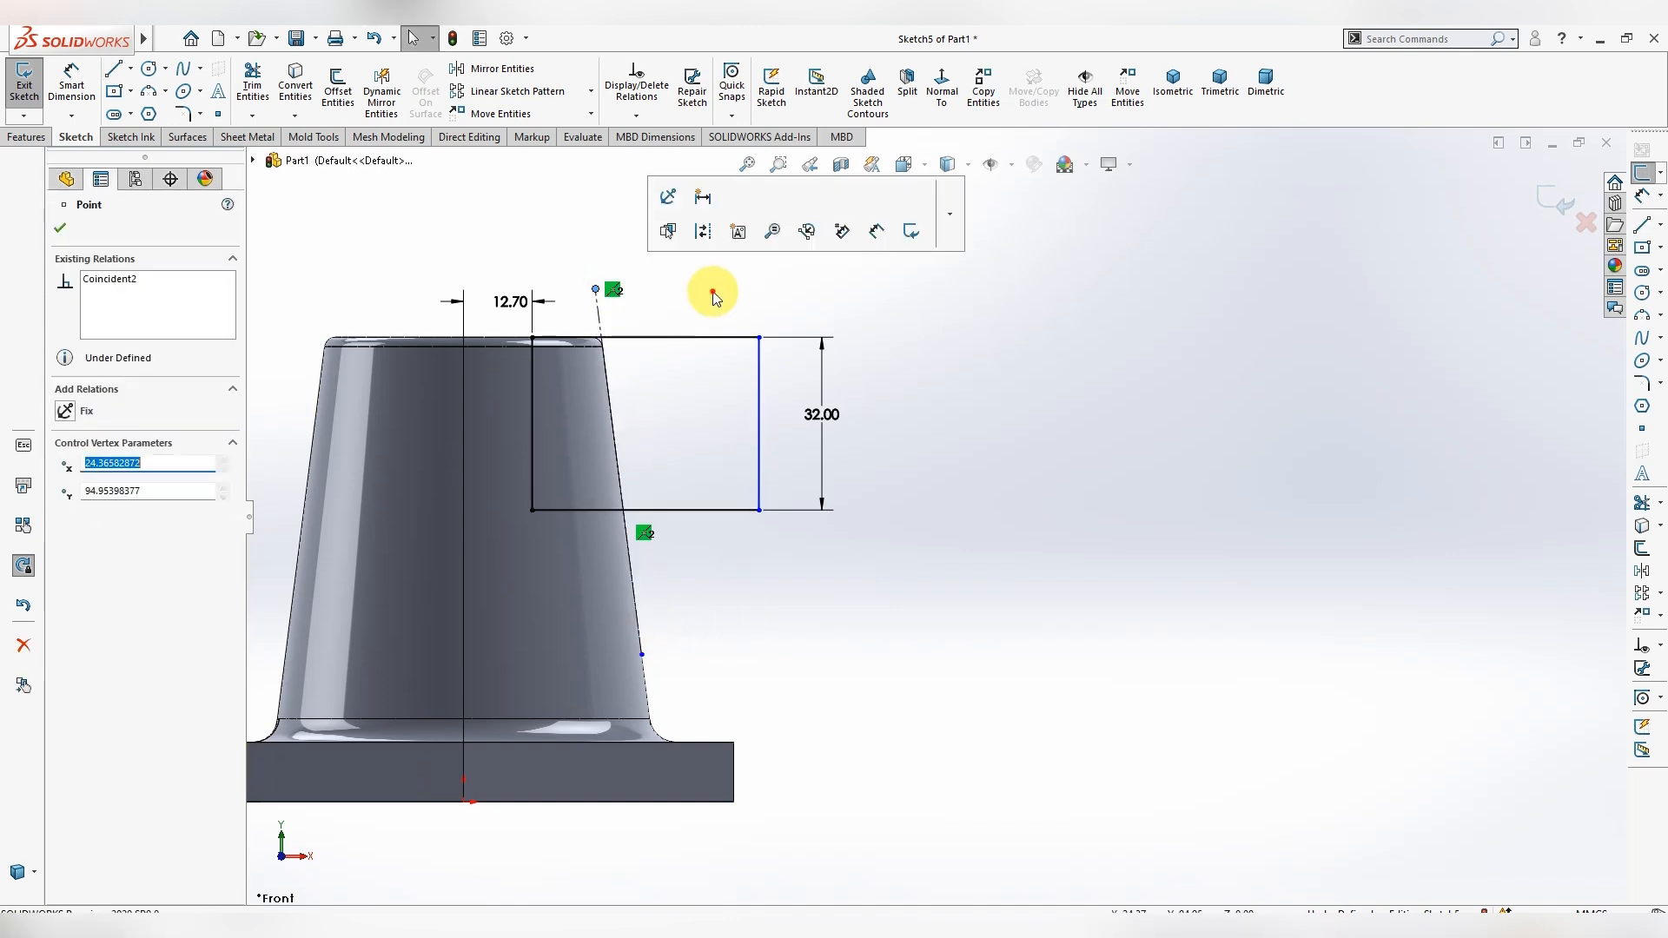
click(712, 290)
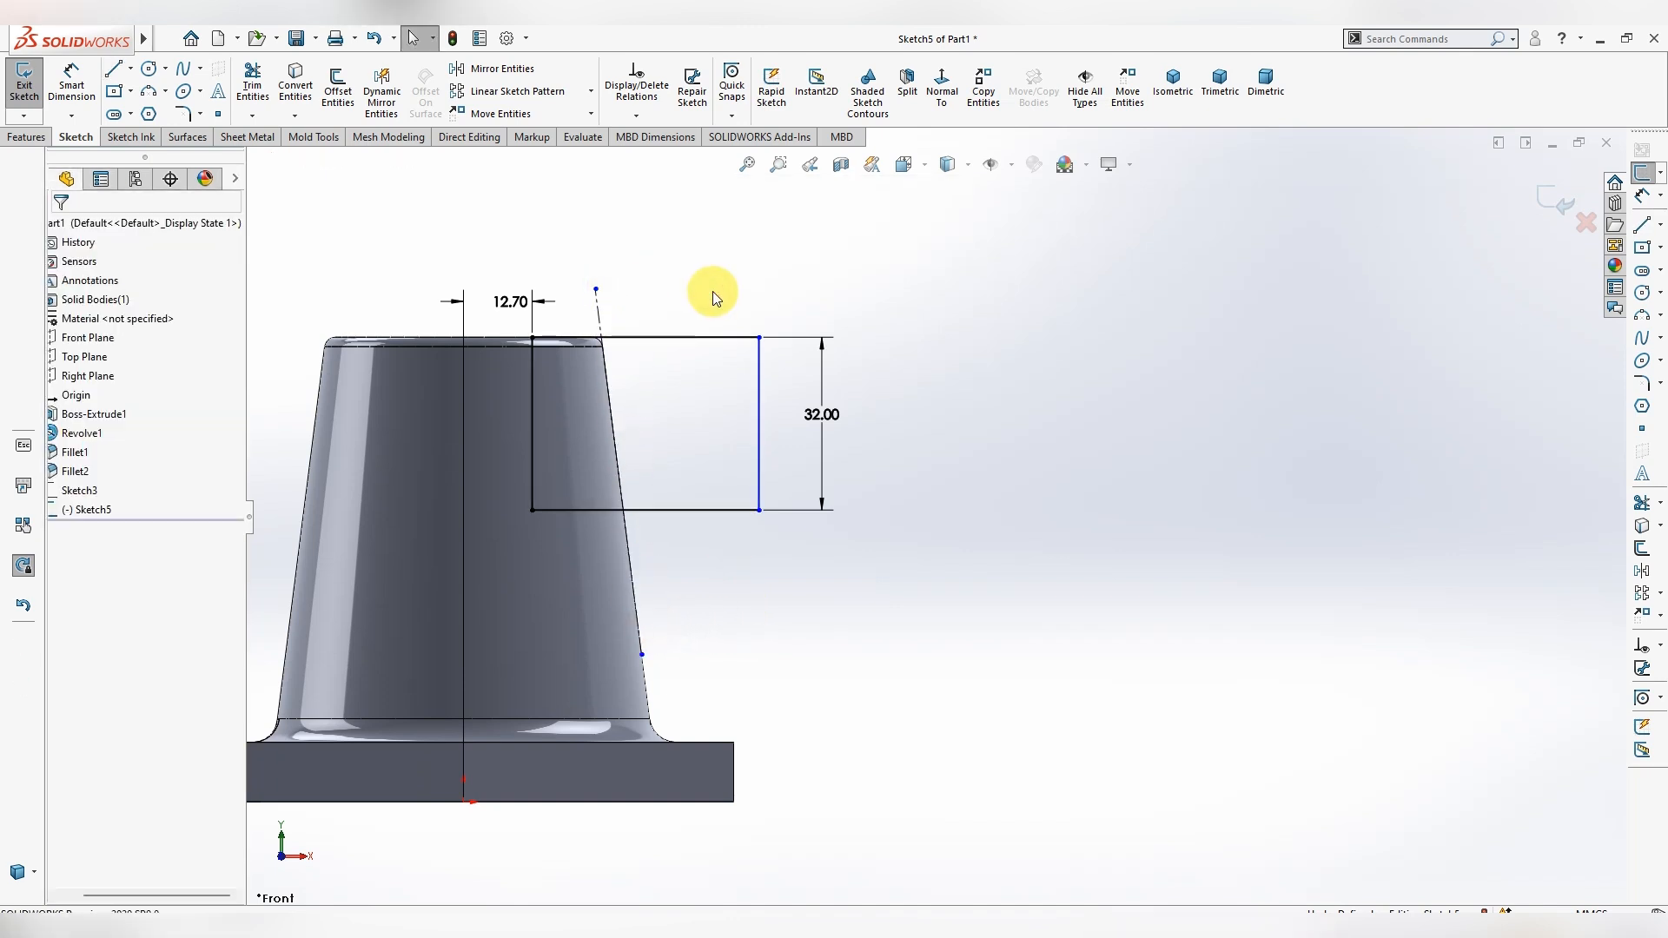
- Draw a horizontal centerline from the midpoint of the rectangle's inner vertical side to beyond its outer side
click(129, 69)
click(139, 111)
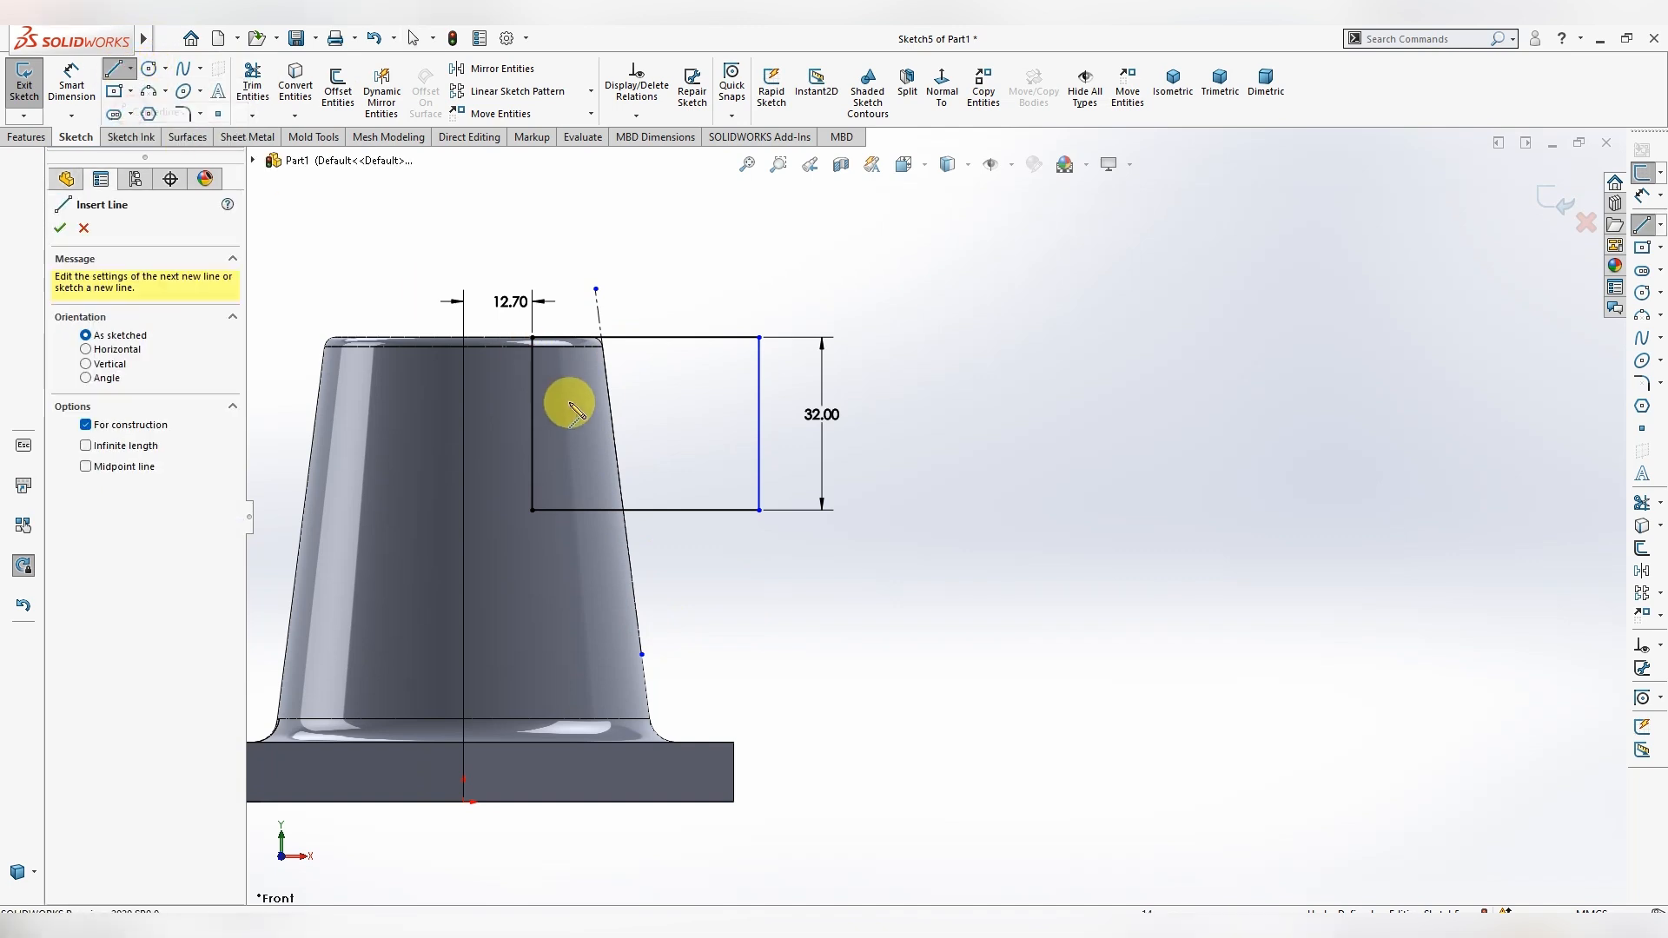
click(531, 423)
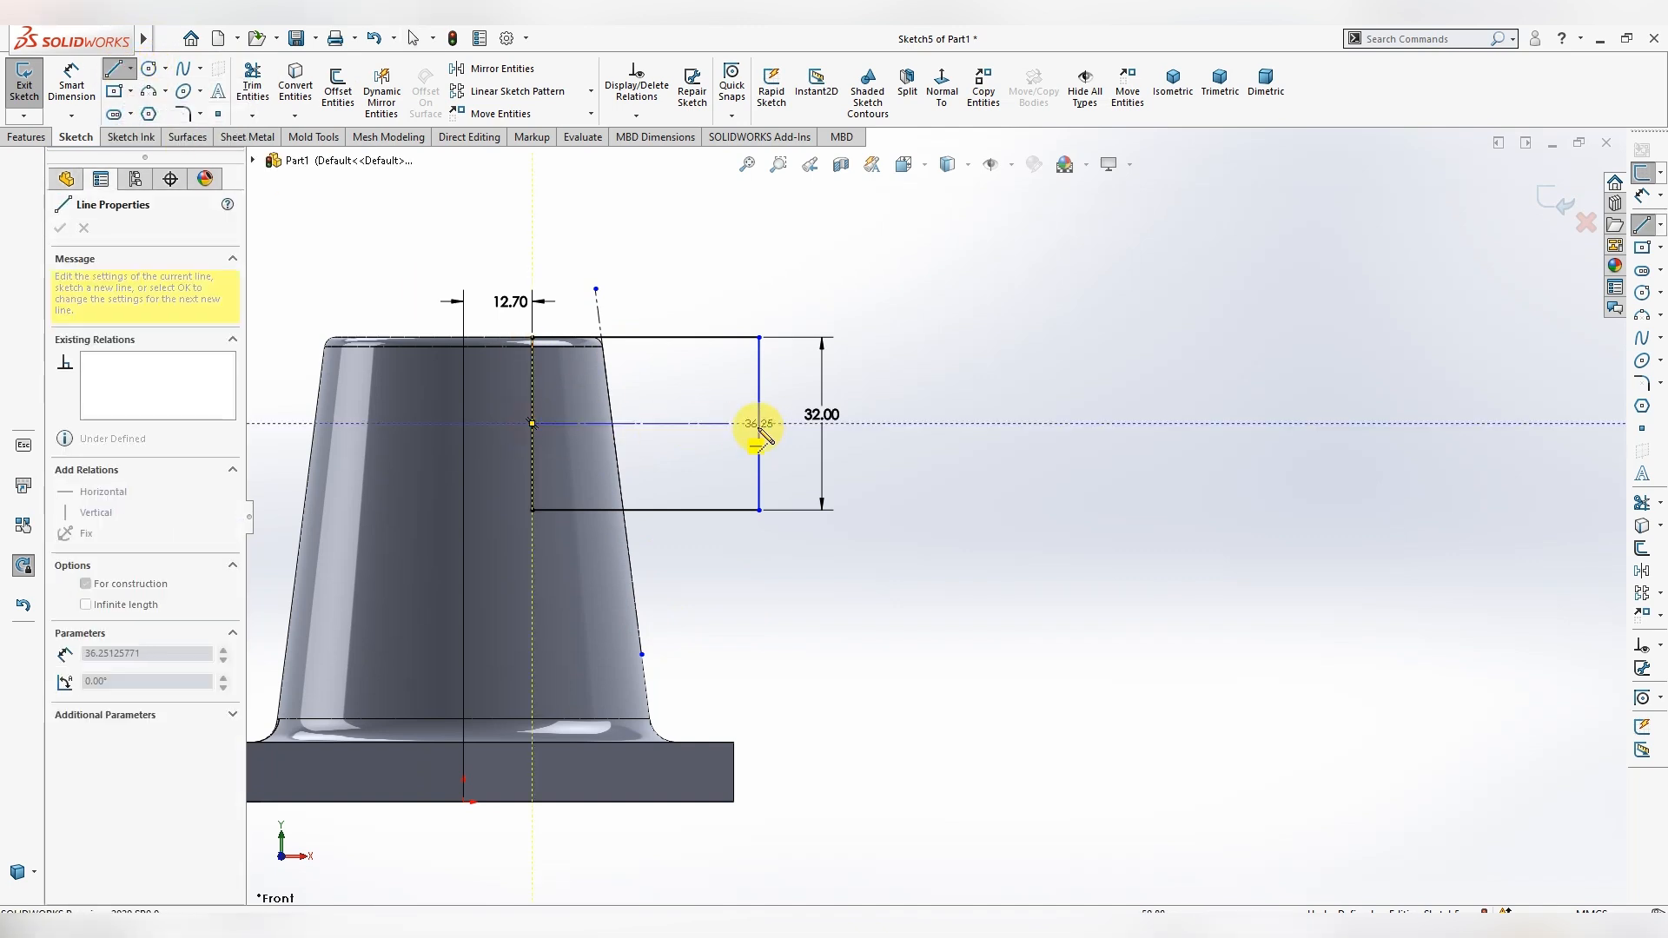
click(873, 424)
key(Escape)
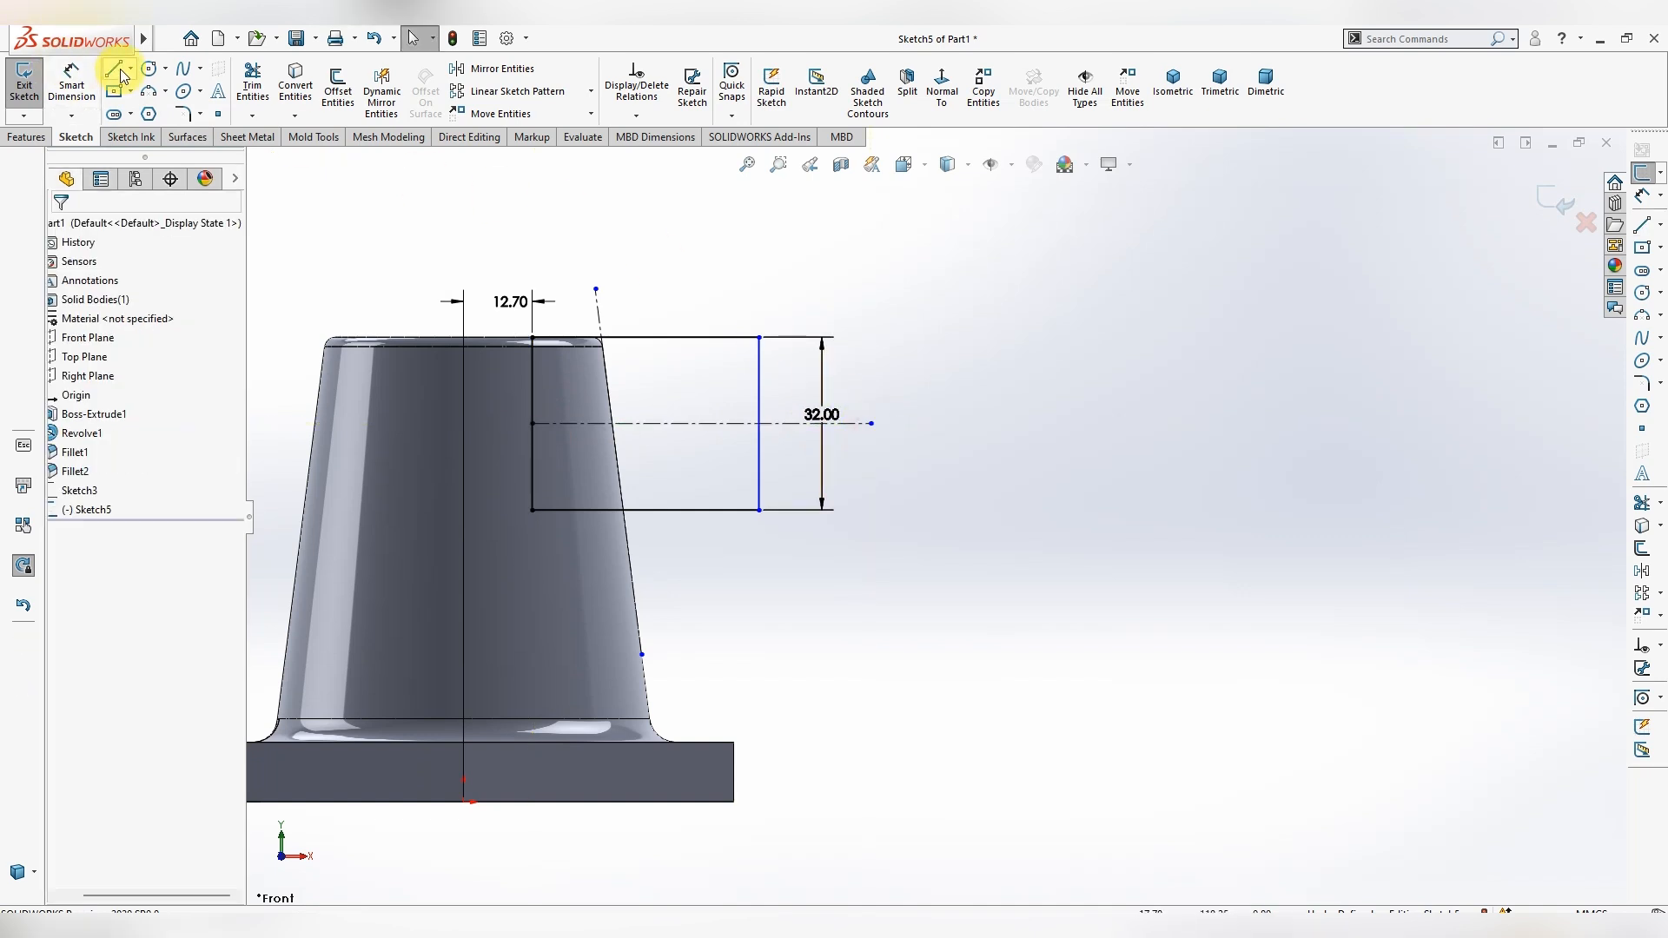
click(165, 68)
click(165, 97)
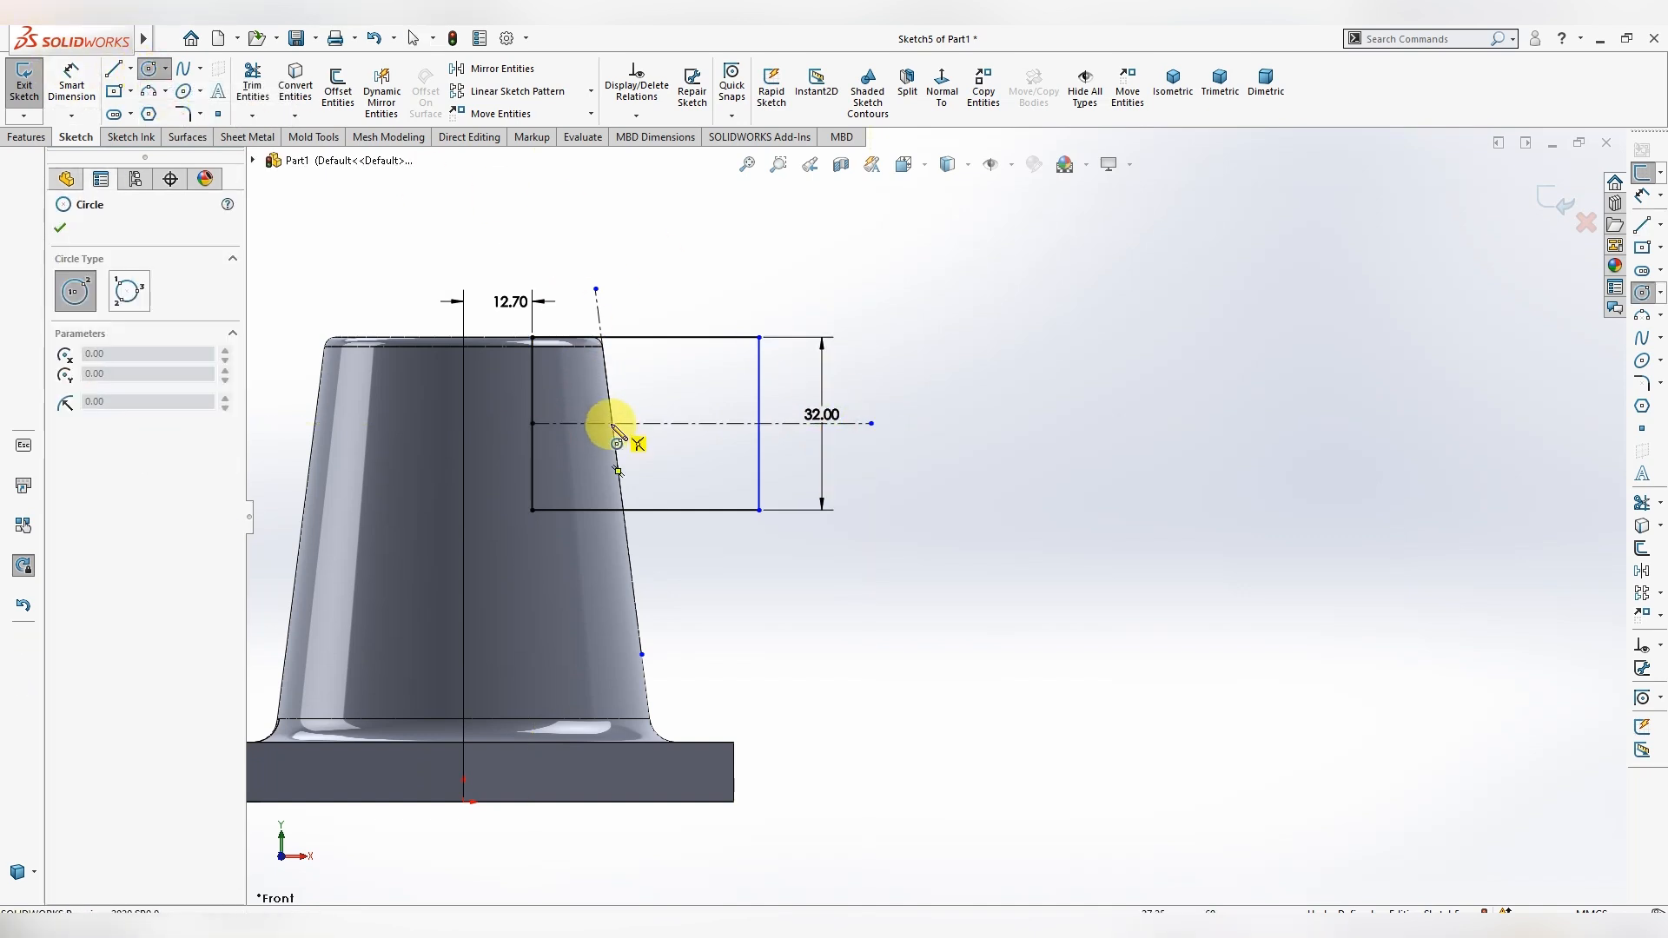
key(Escape)
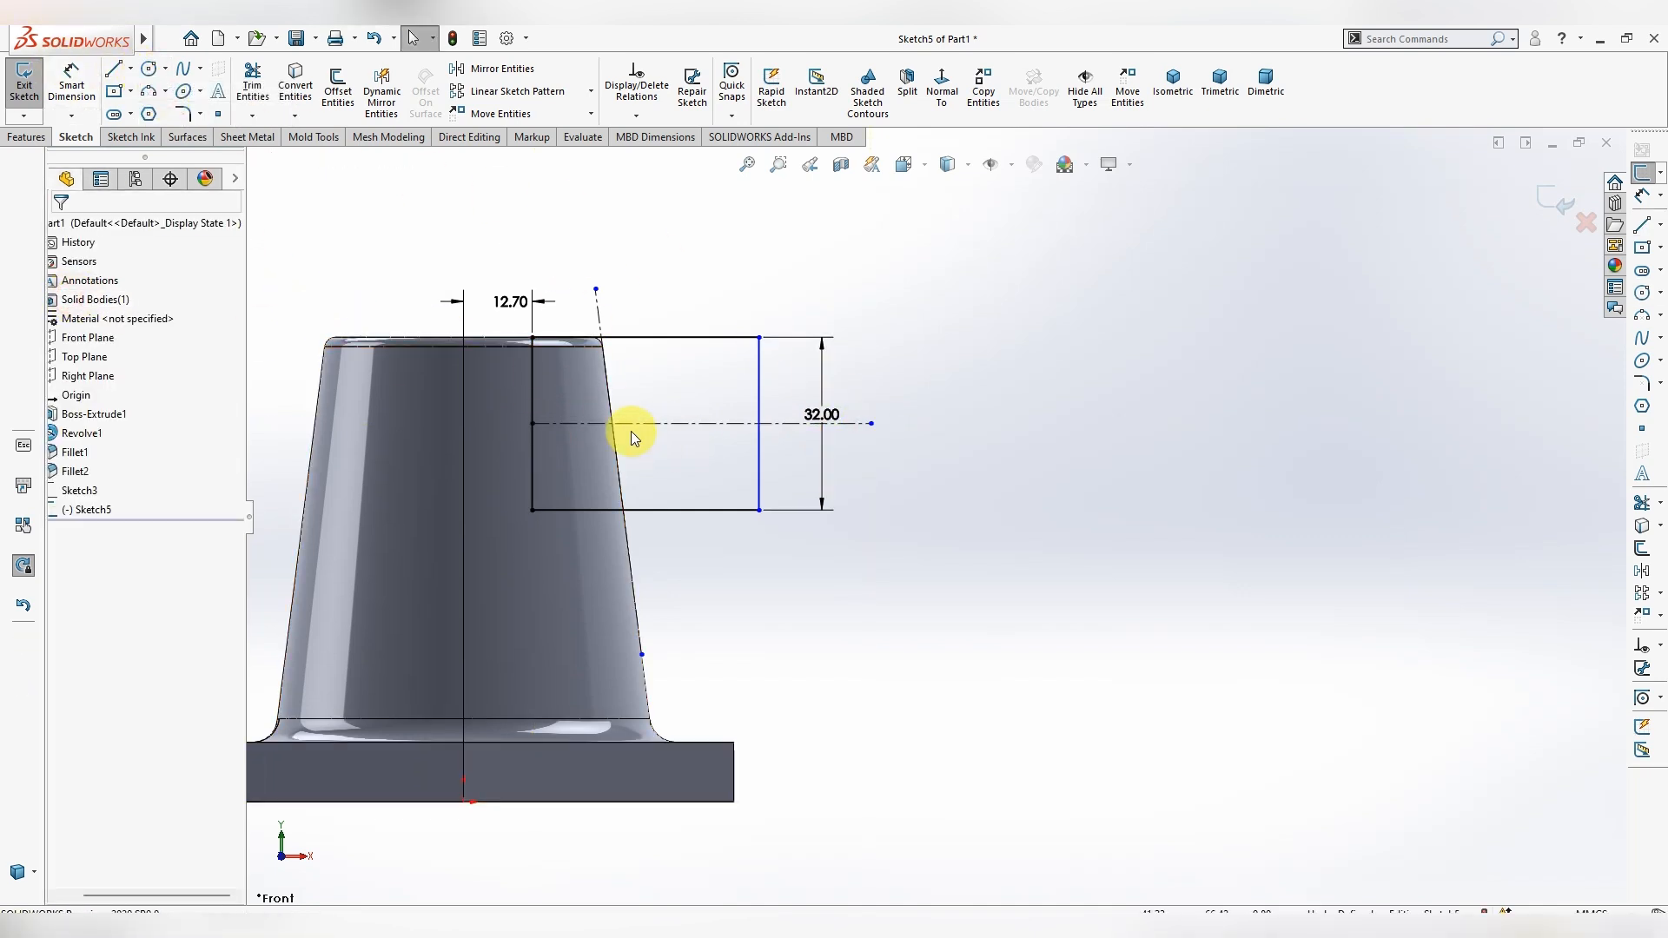
- Draw a circle centered where the horizontal centerline crosses the slanted one, reaching the rectangle's upper edge
click(149, 68)
click(613, 423)
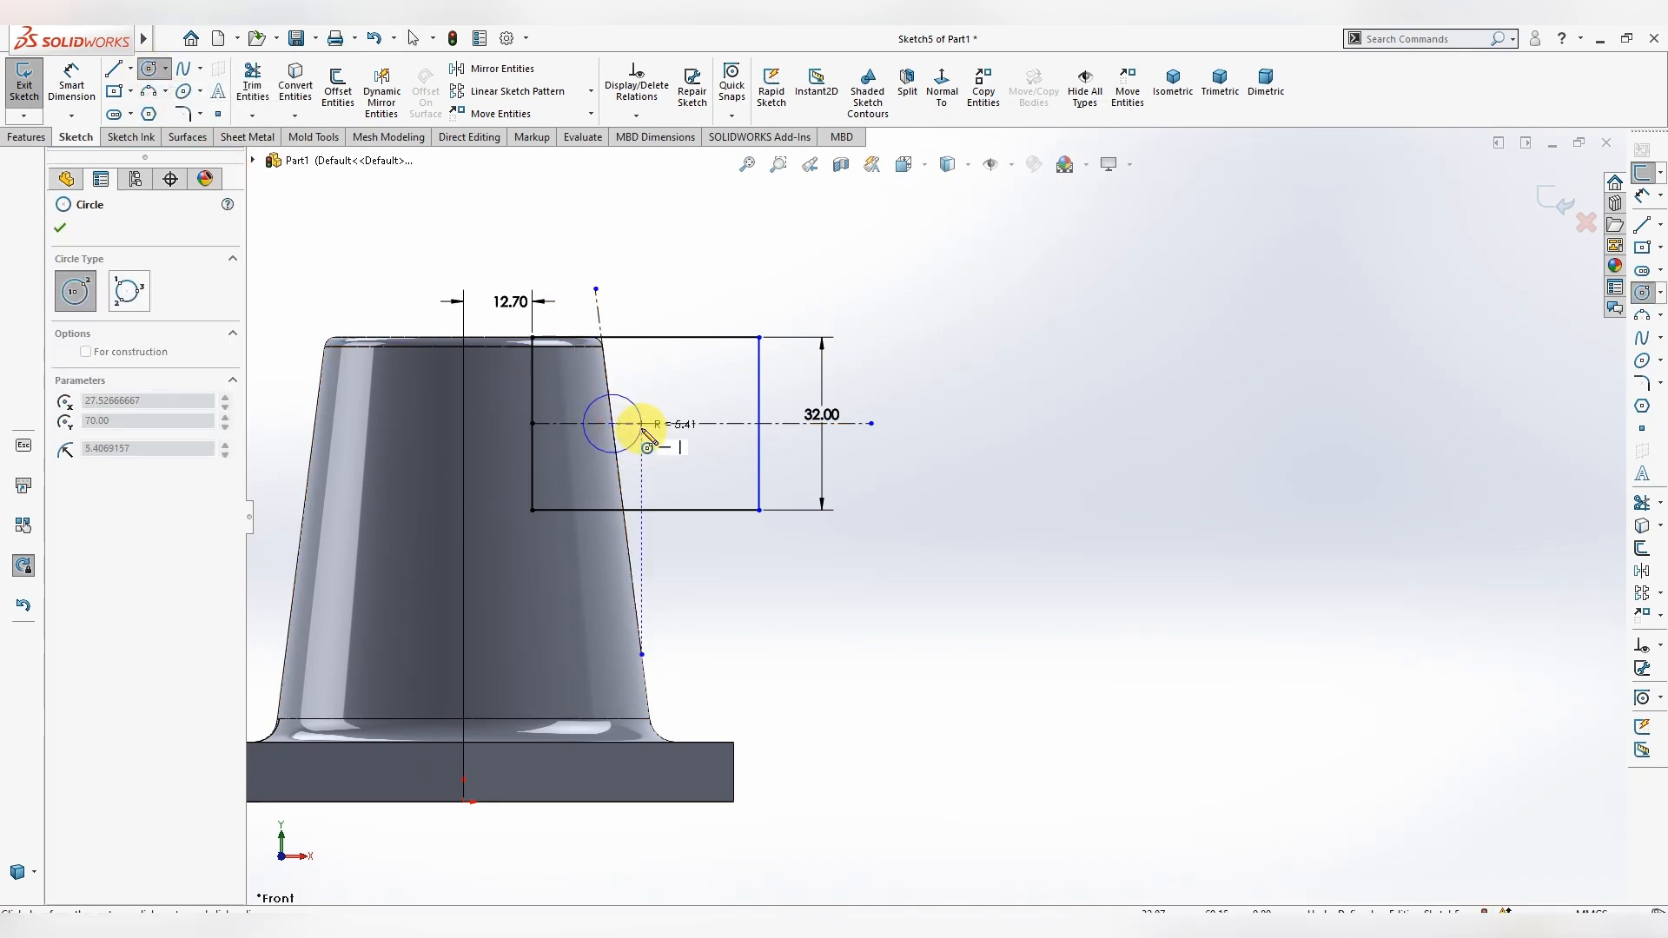
click(618, 340)
key(Escape)
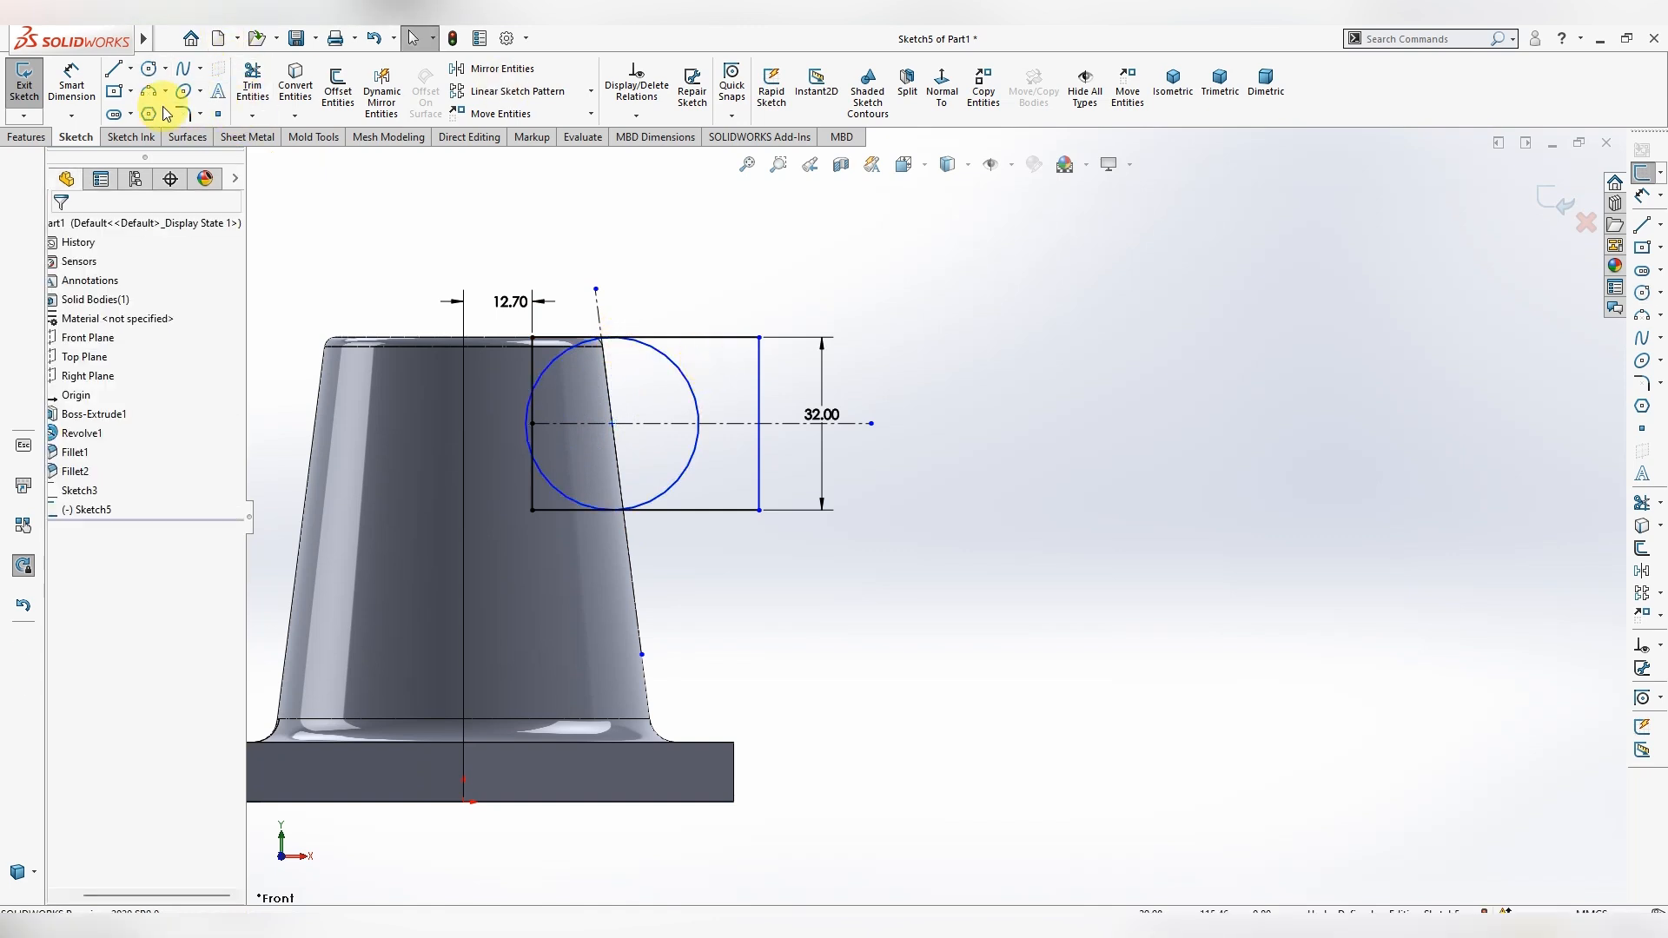
- Power-trim the circle's inner half and the rectangle's portion outside the arc to form a round-ended profile
click(251, 82)
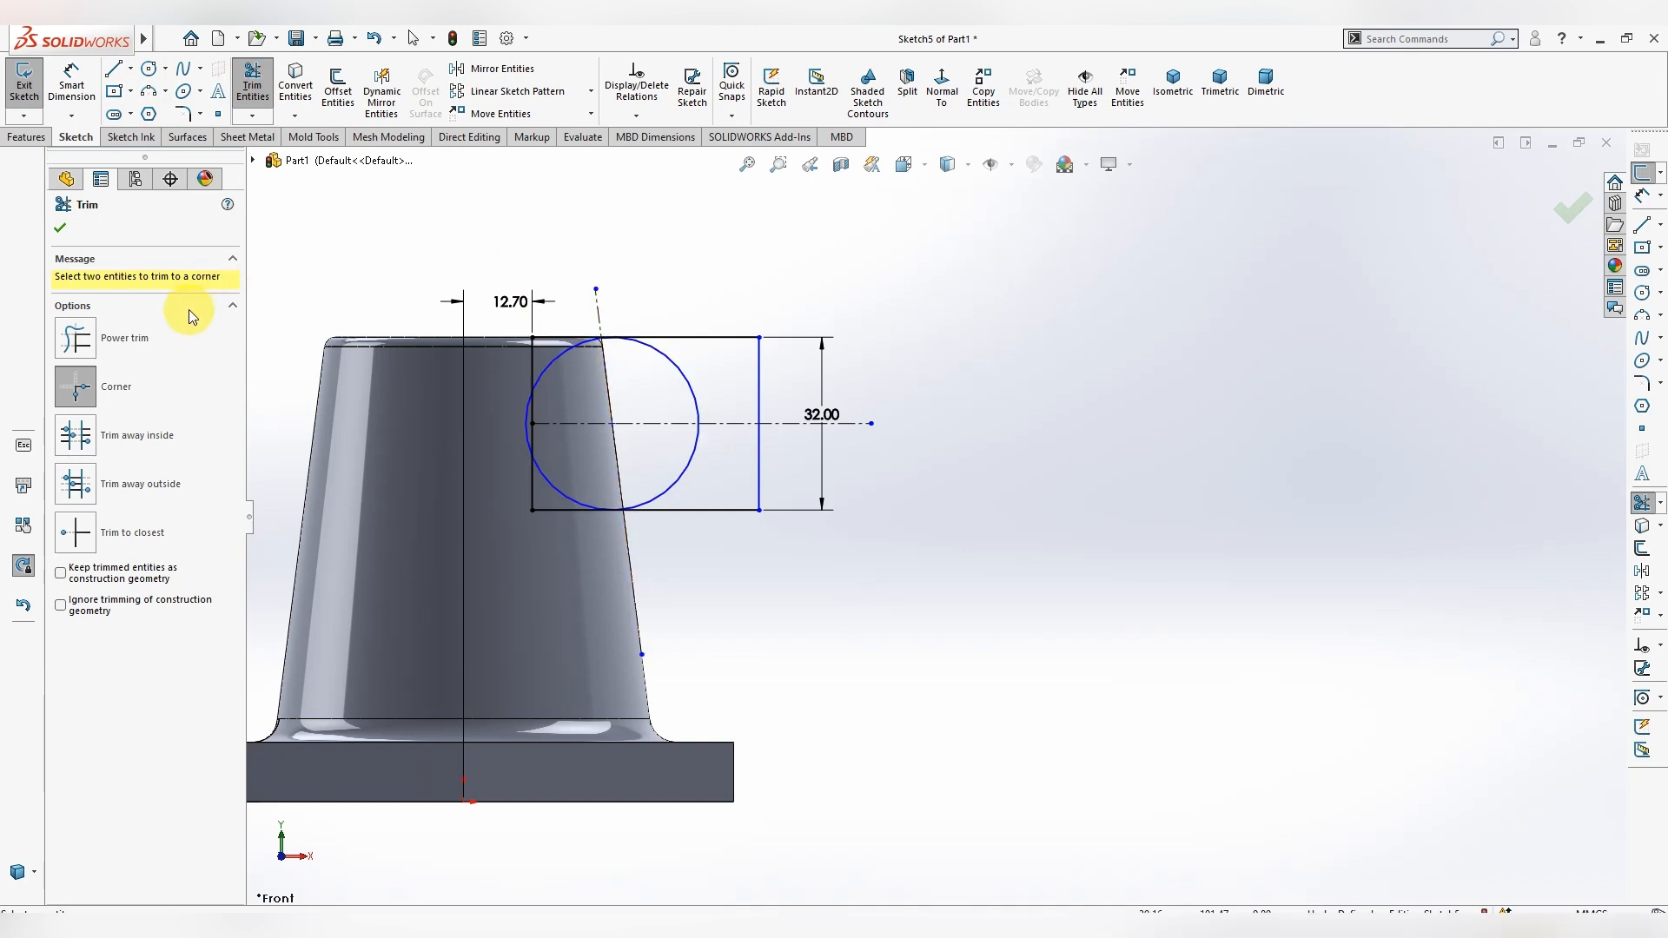
click(78, 339)
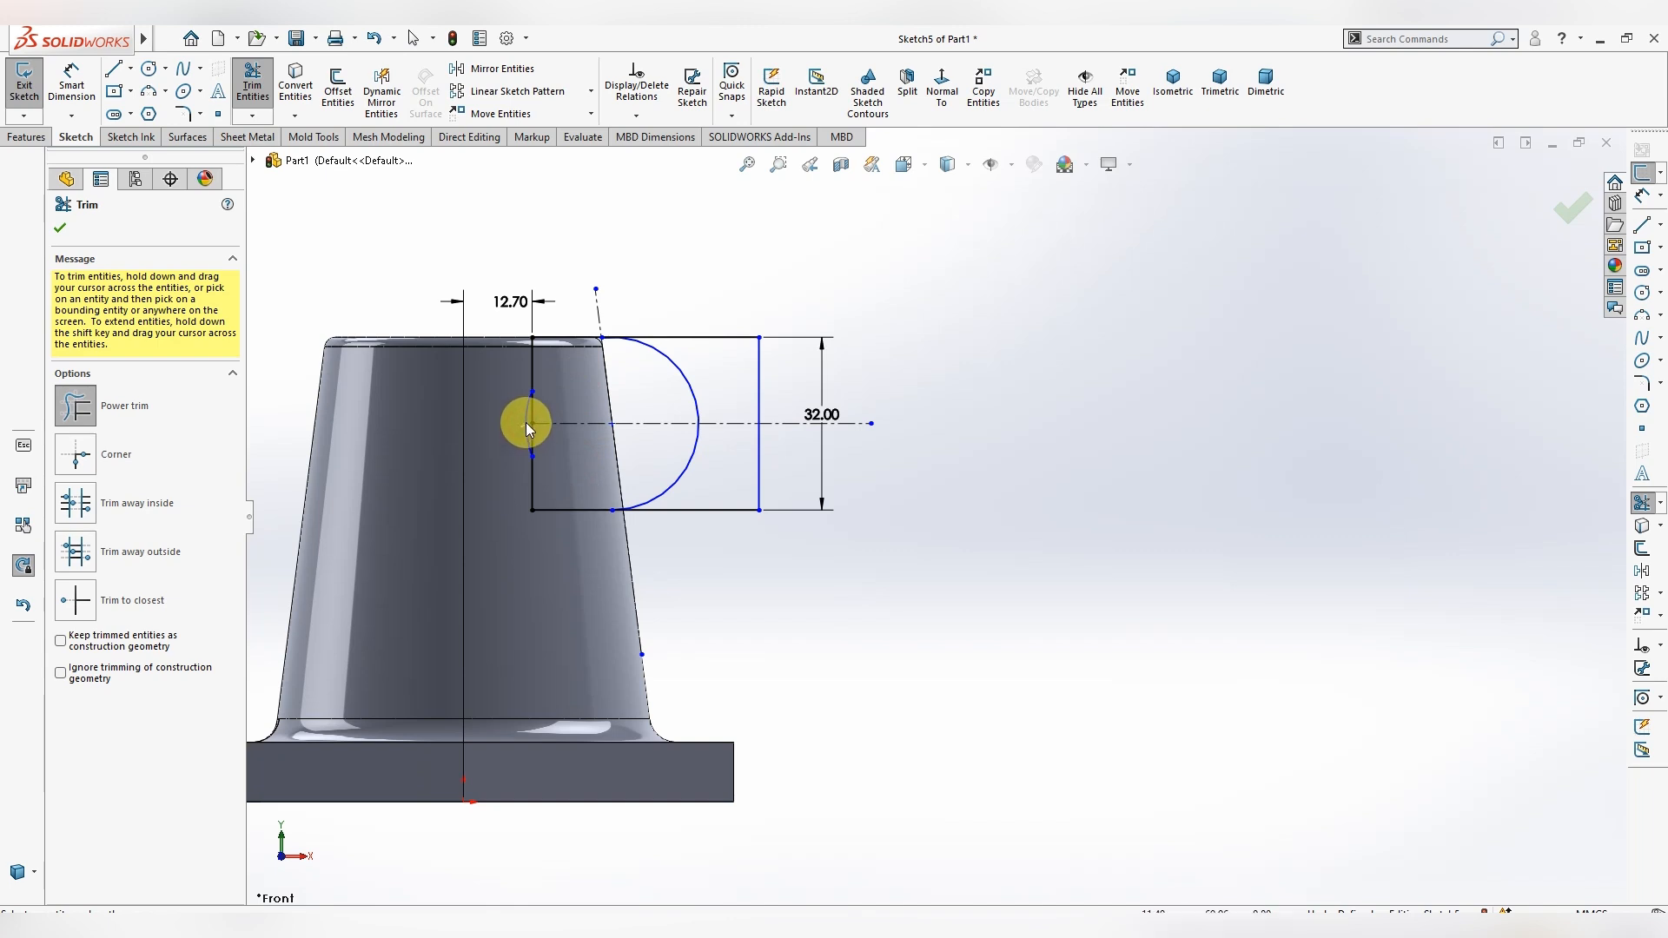
scroll(528, 421, down, 3)
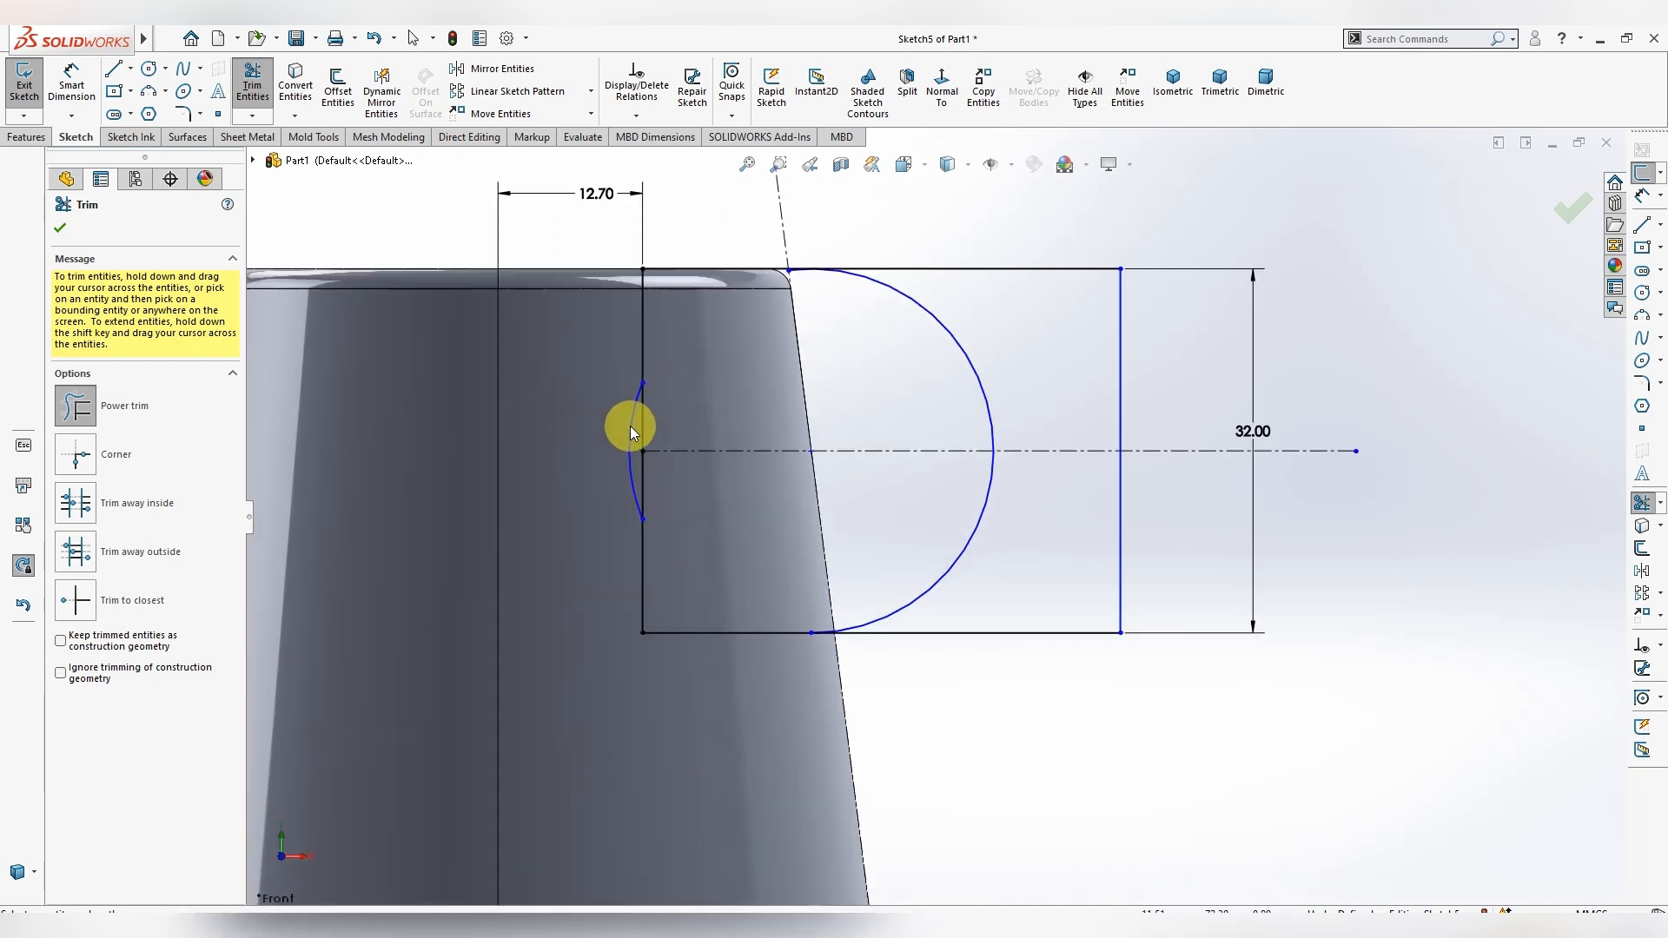
drag(634, 446, 588, 450)
drag(1032, 323, 1144, 451)
drag(1117, 561, 1043, 695)
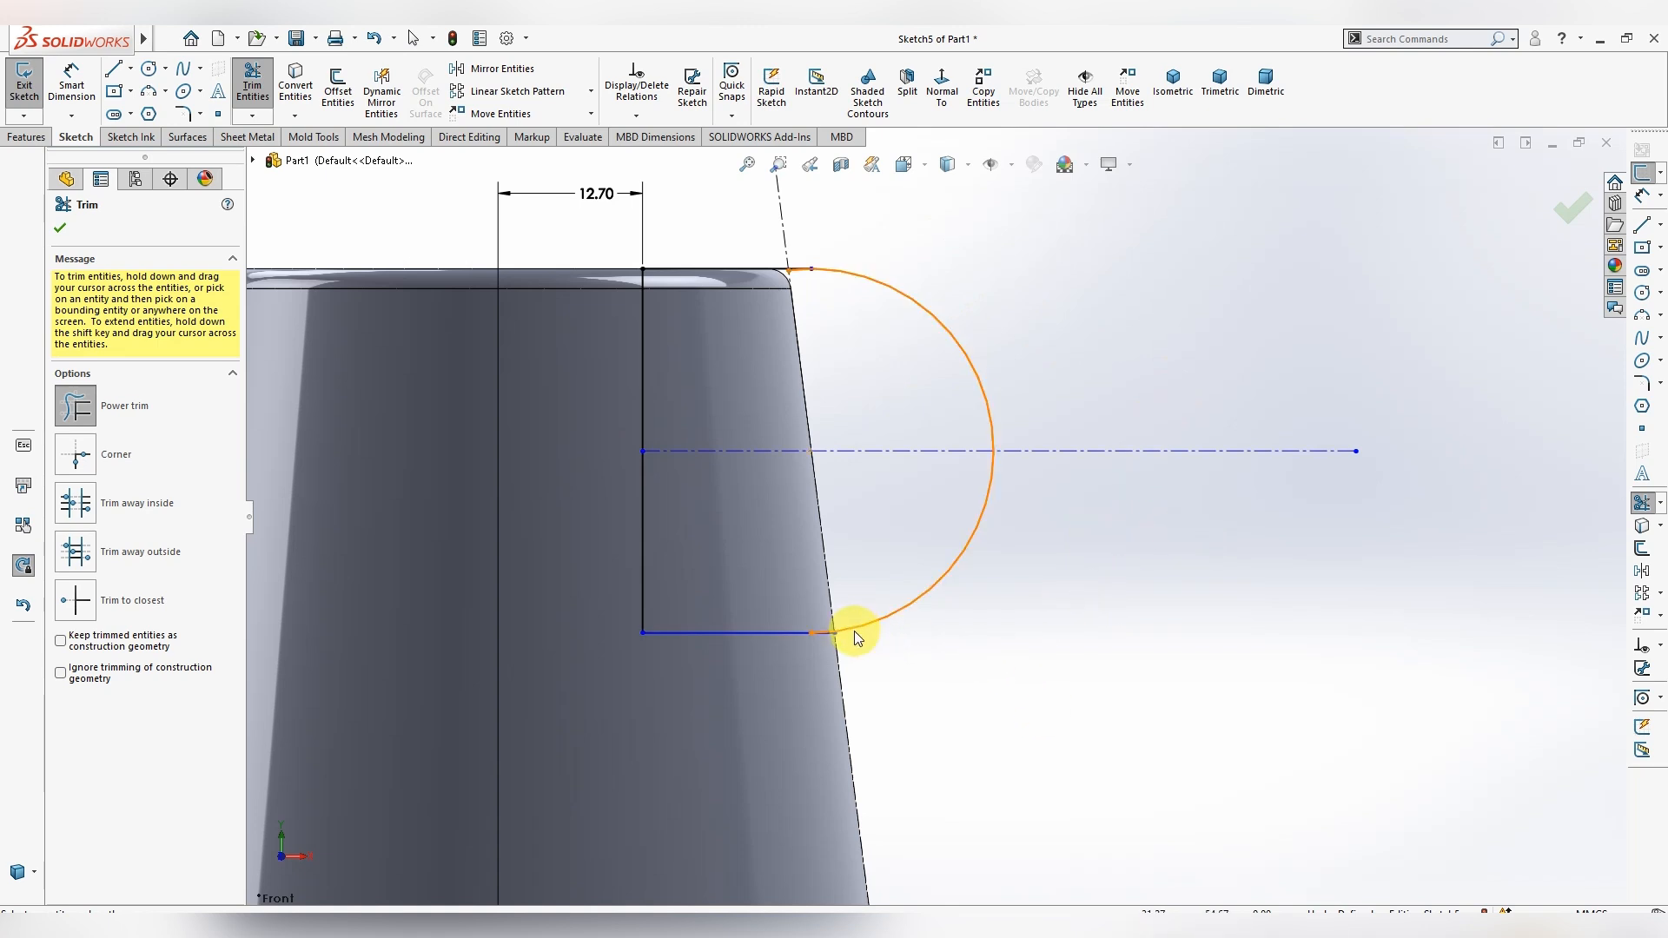
- Try to trim the overlapping arc and line ends at the slanted edge's lower crossing, and undo that trim
scroll(851, 627, down, 5)
drag(857, 535, 829, 585)
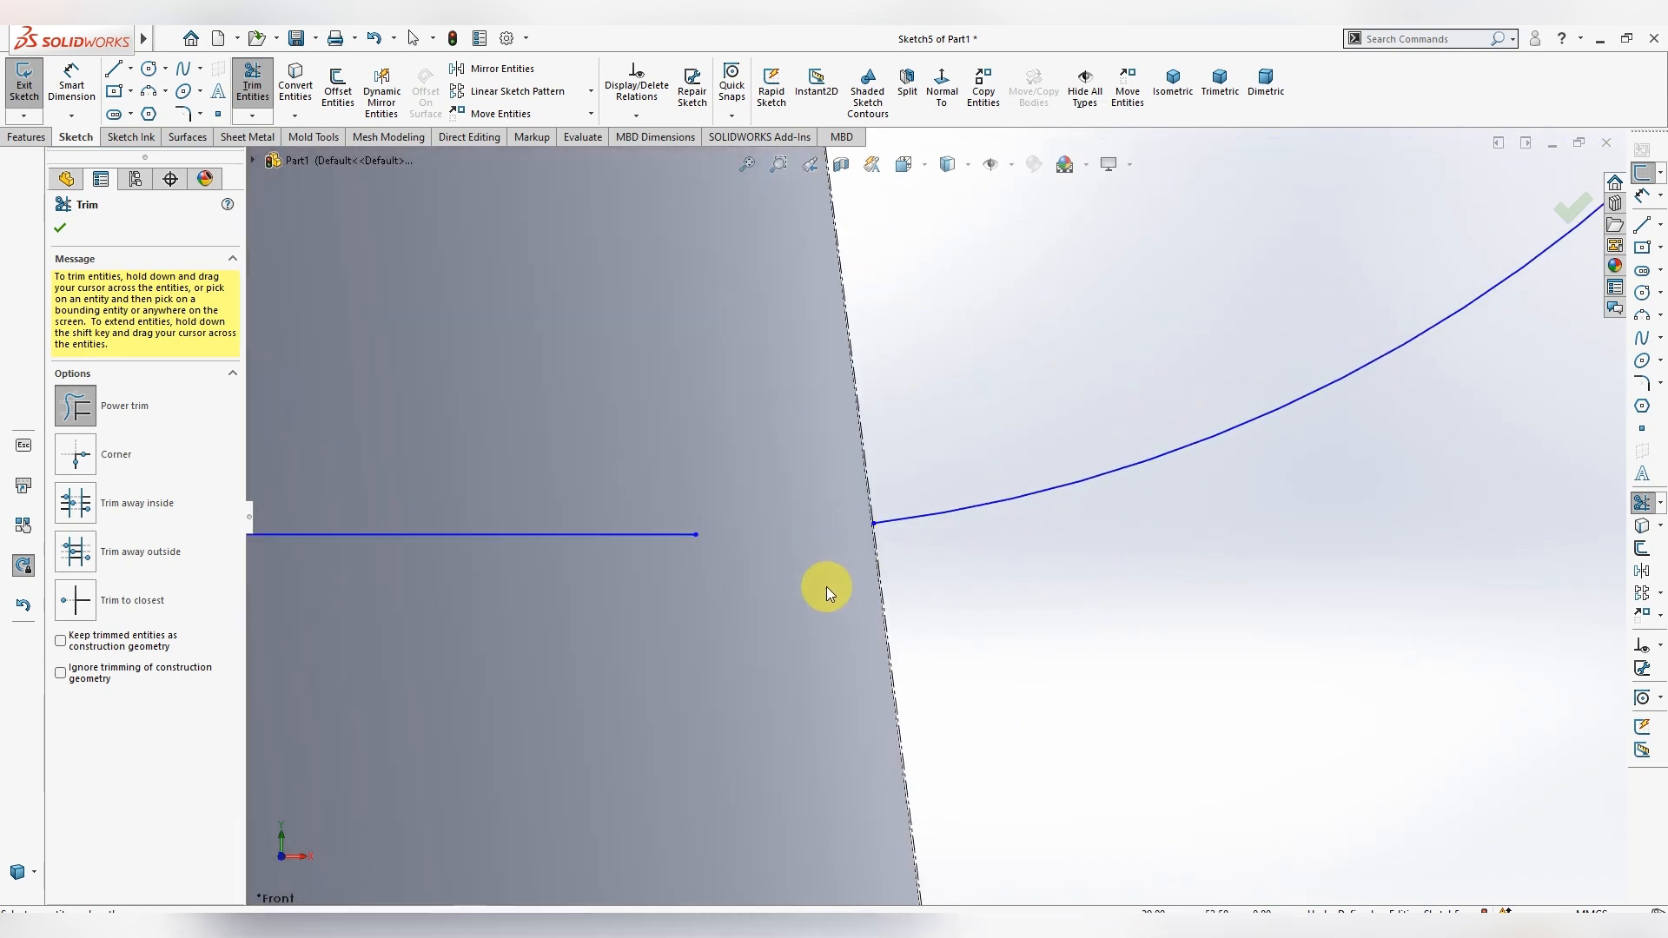
key(ctrl+z)
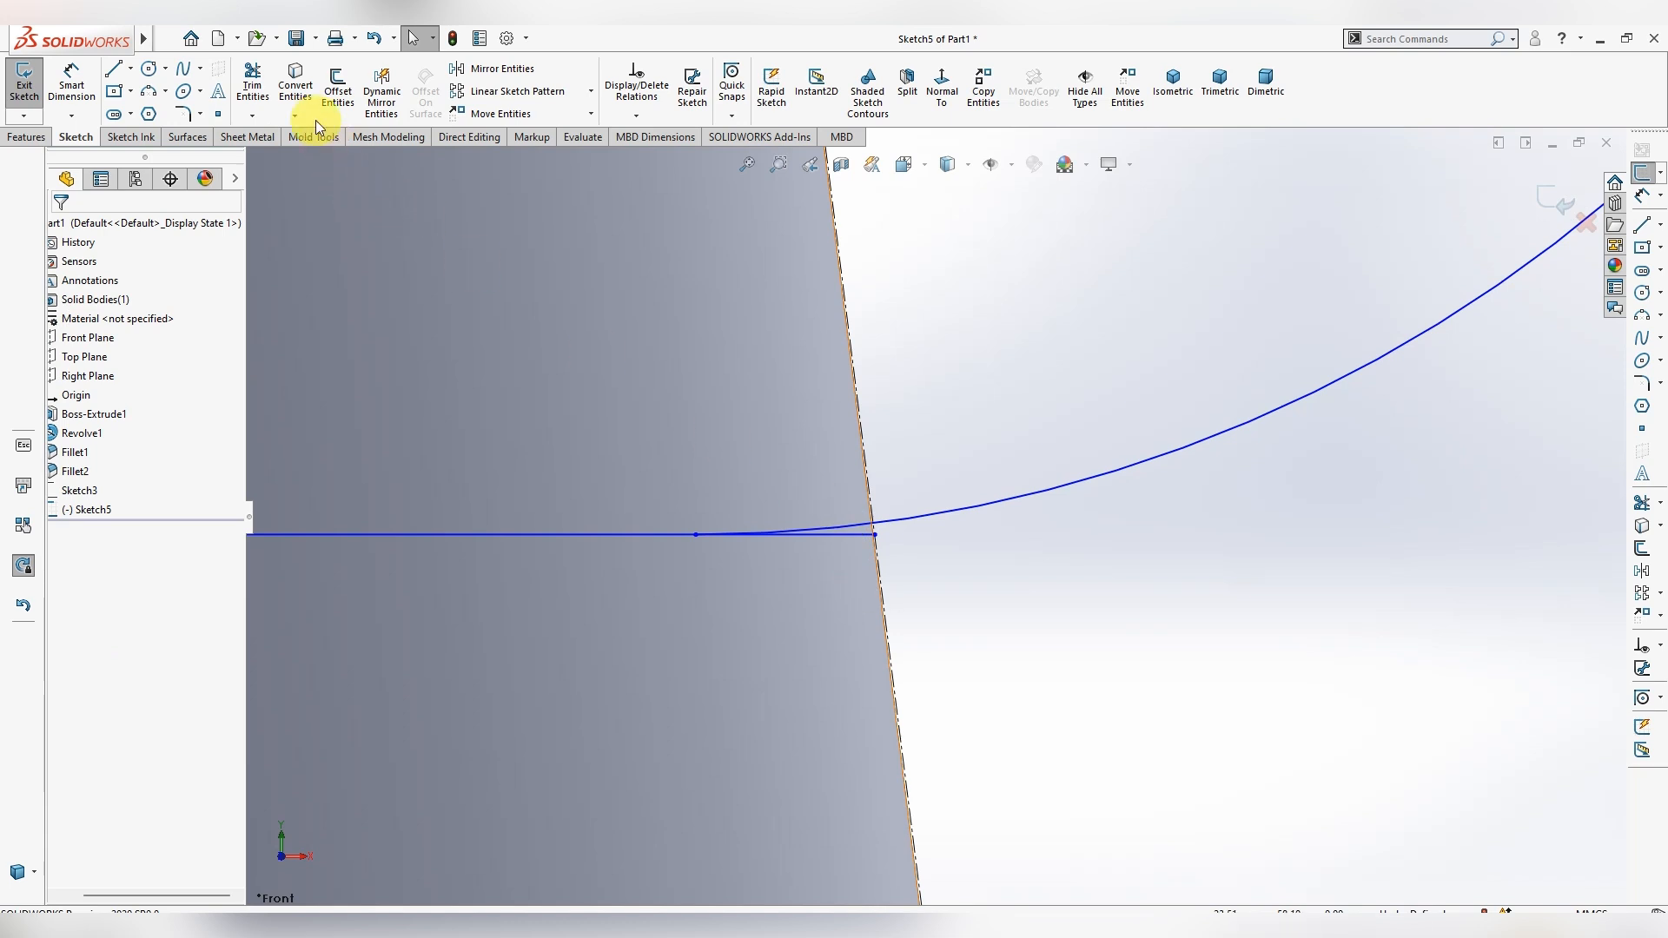
- Trim the leftover overlaps so the lower and upper horizontal lines meet the arc at its tangent points
click(253, 85)
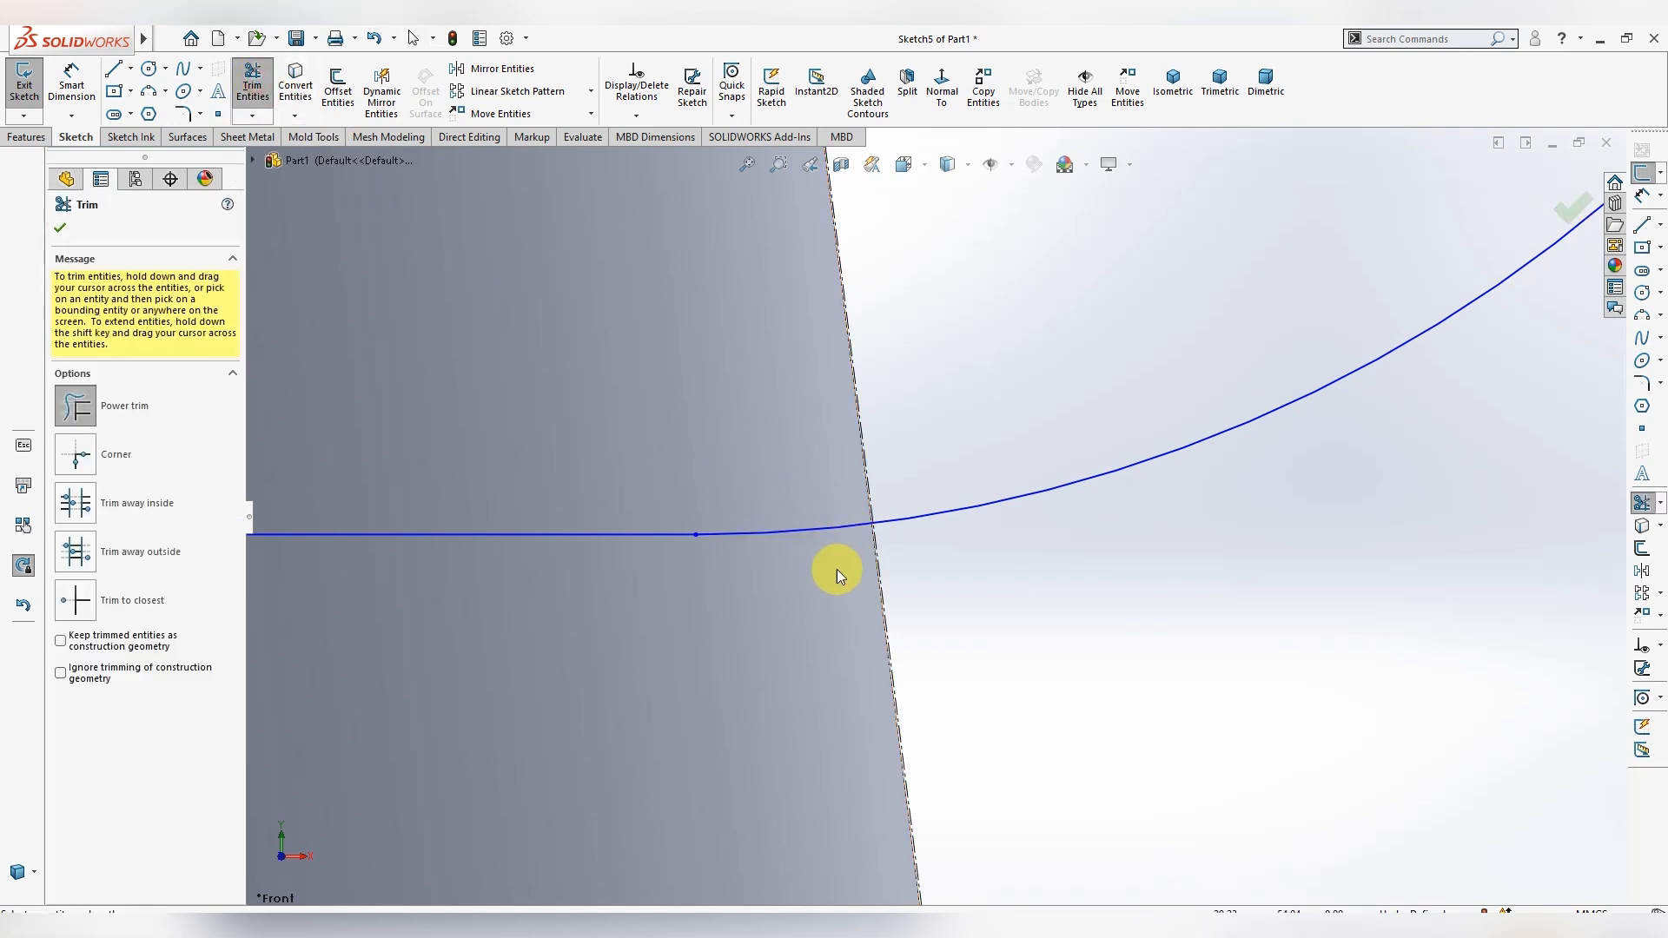
scroll(722, 648, down, 5)
scroll(725, 643, up, 5)
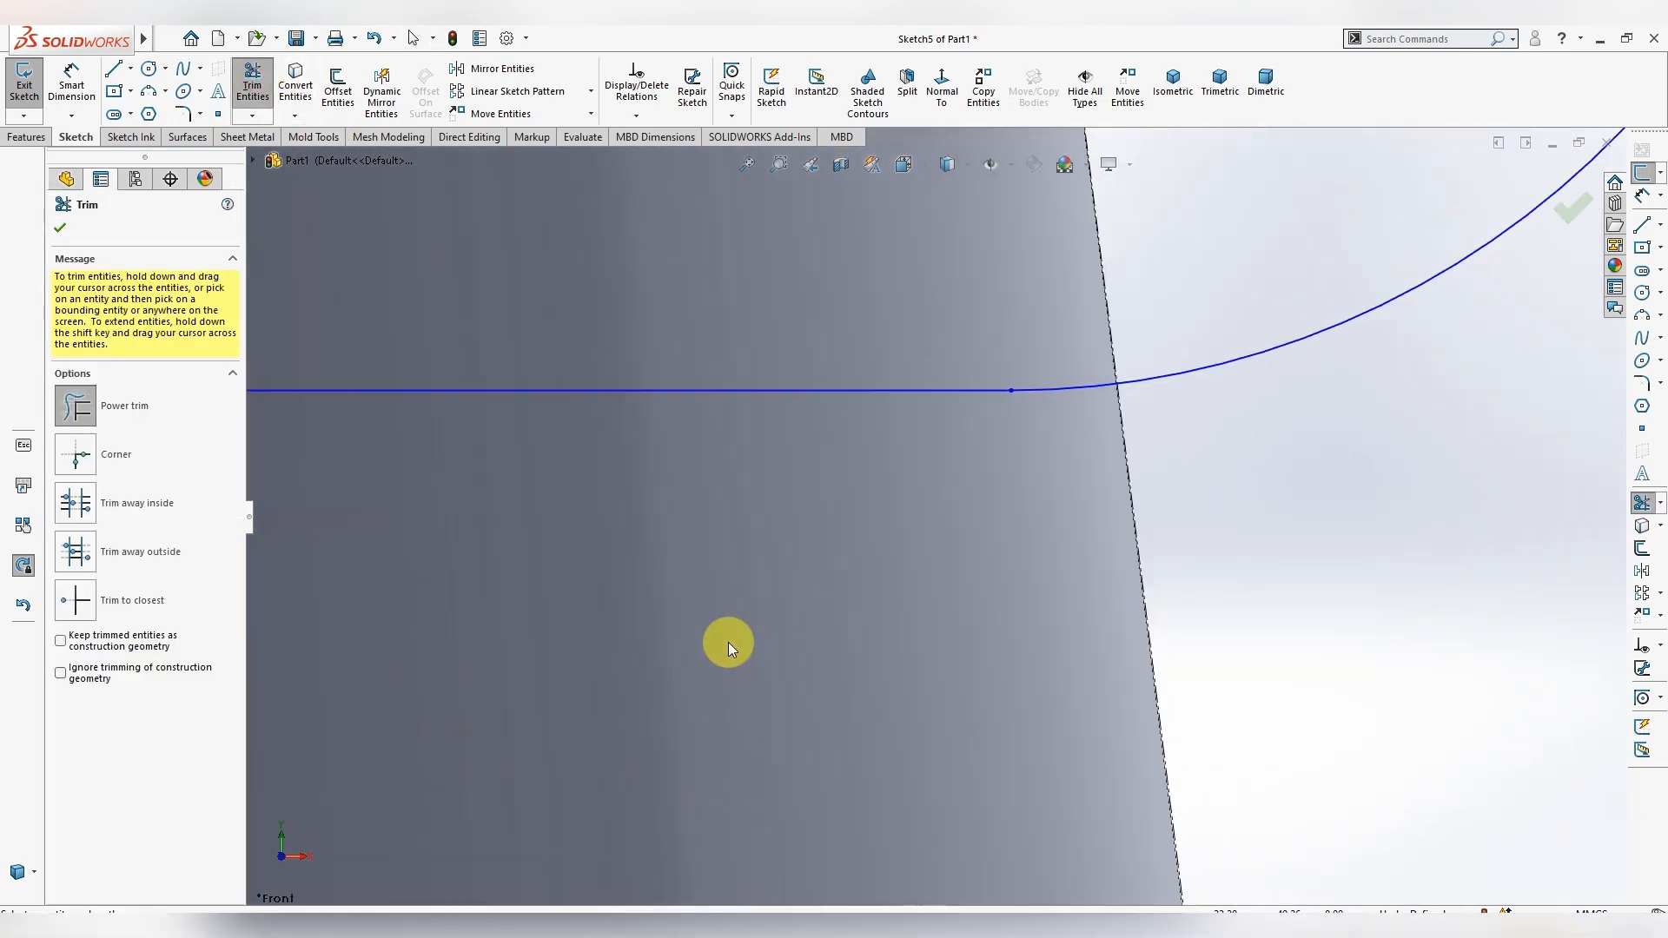
scroll(728, 643, up, 5)
scroll(967, 399, down, 5)
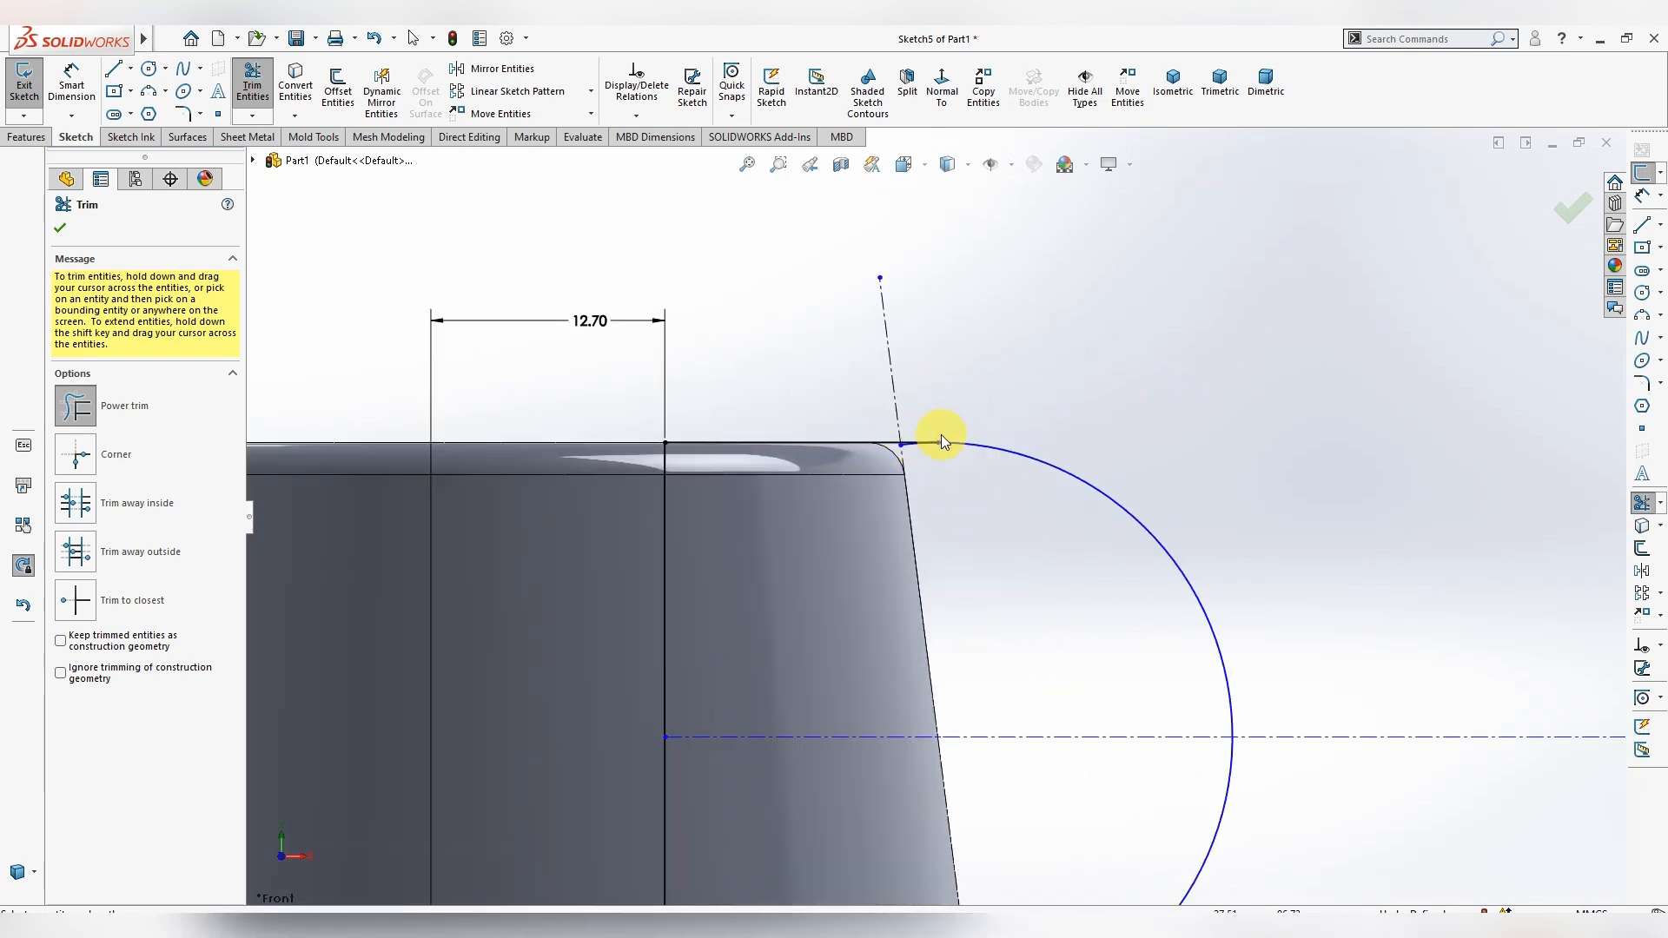
scroll(939, 429, down, 4)
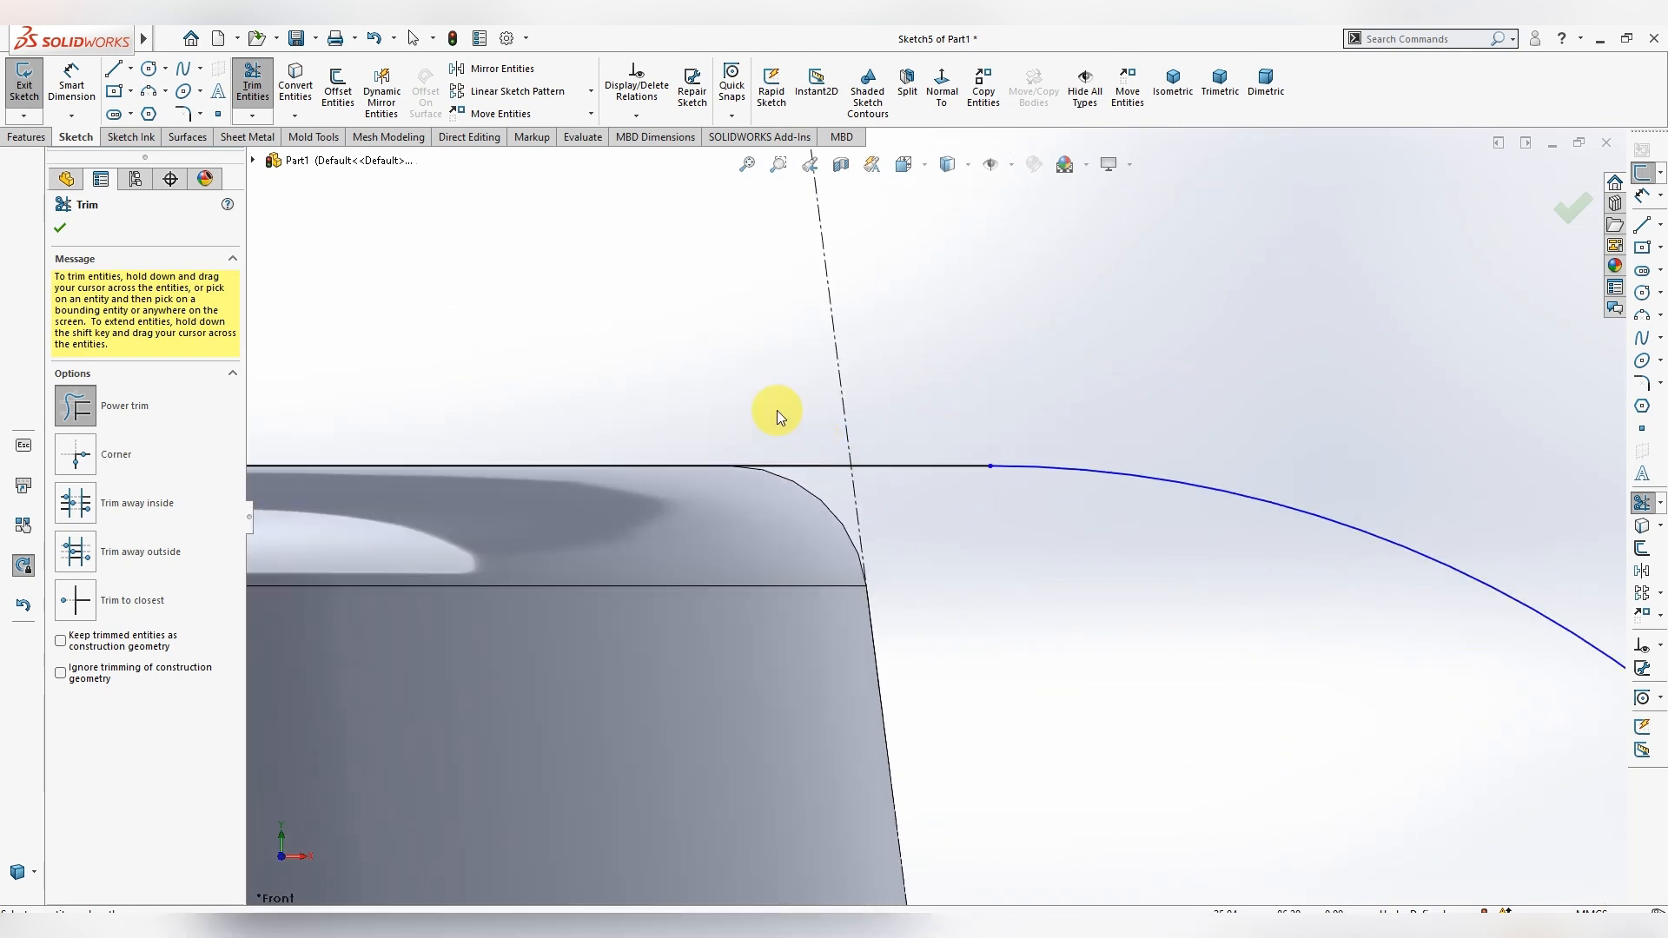
scroll(705, 334, up, 8)
scroll(1086, 667, down, 3)
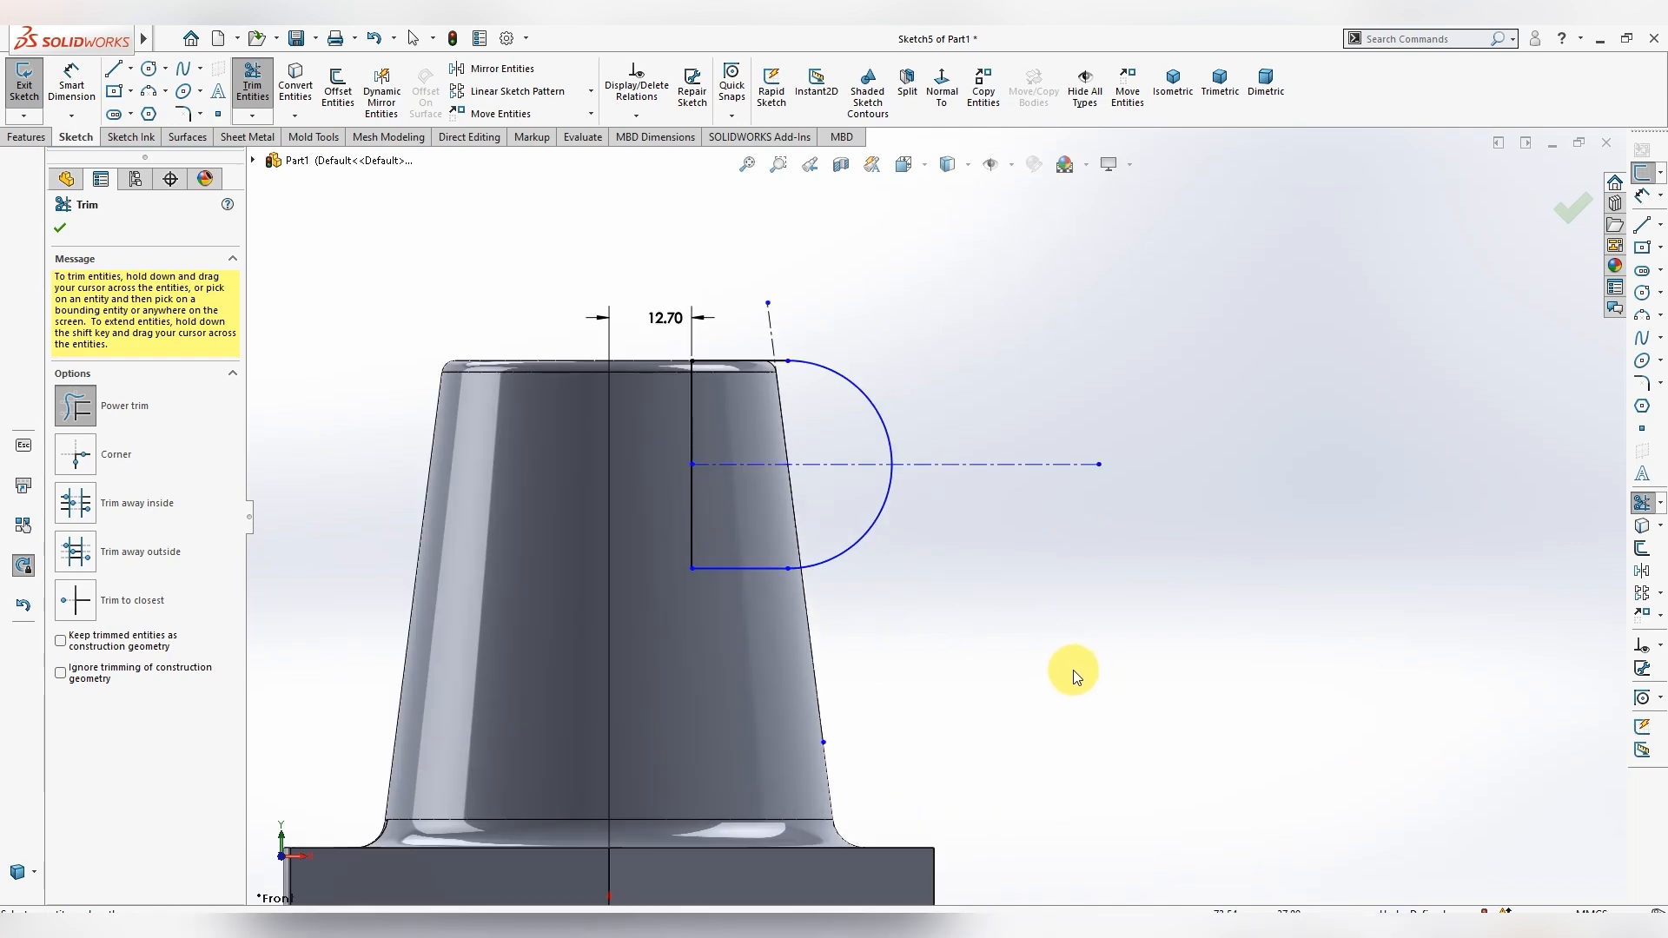
scroll(941, 518, up, 1)
key(Escape)
- Extrude the round-ended profile 35 mm with the Mid Plane end condition, merging it with the body
mouse_move(1031, 596)
middle_down()
mouse_move(991, 634)
mouse_move(865, 435)
middle_up()
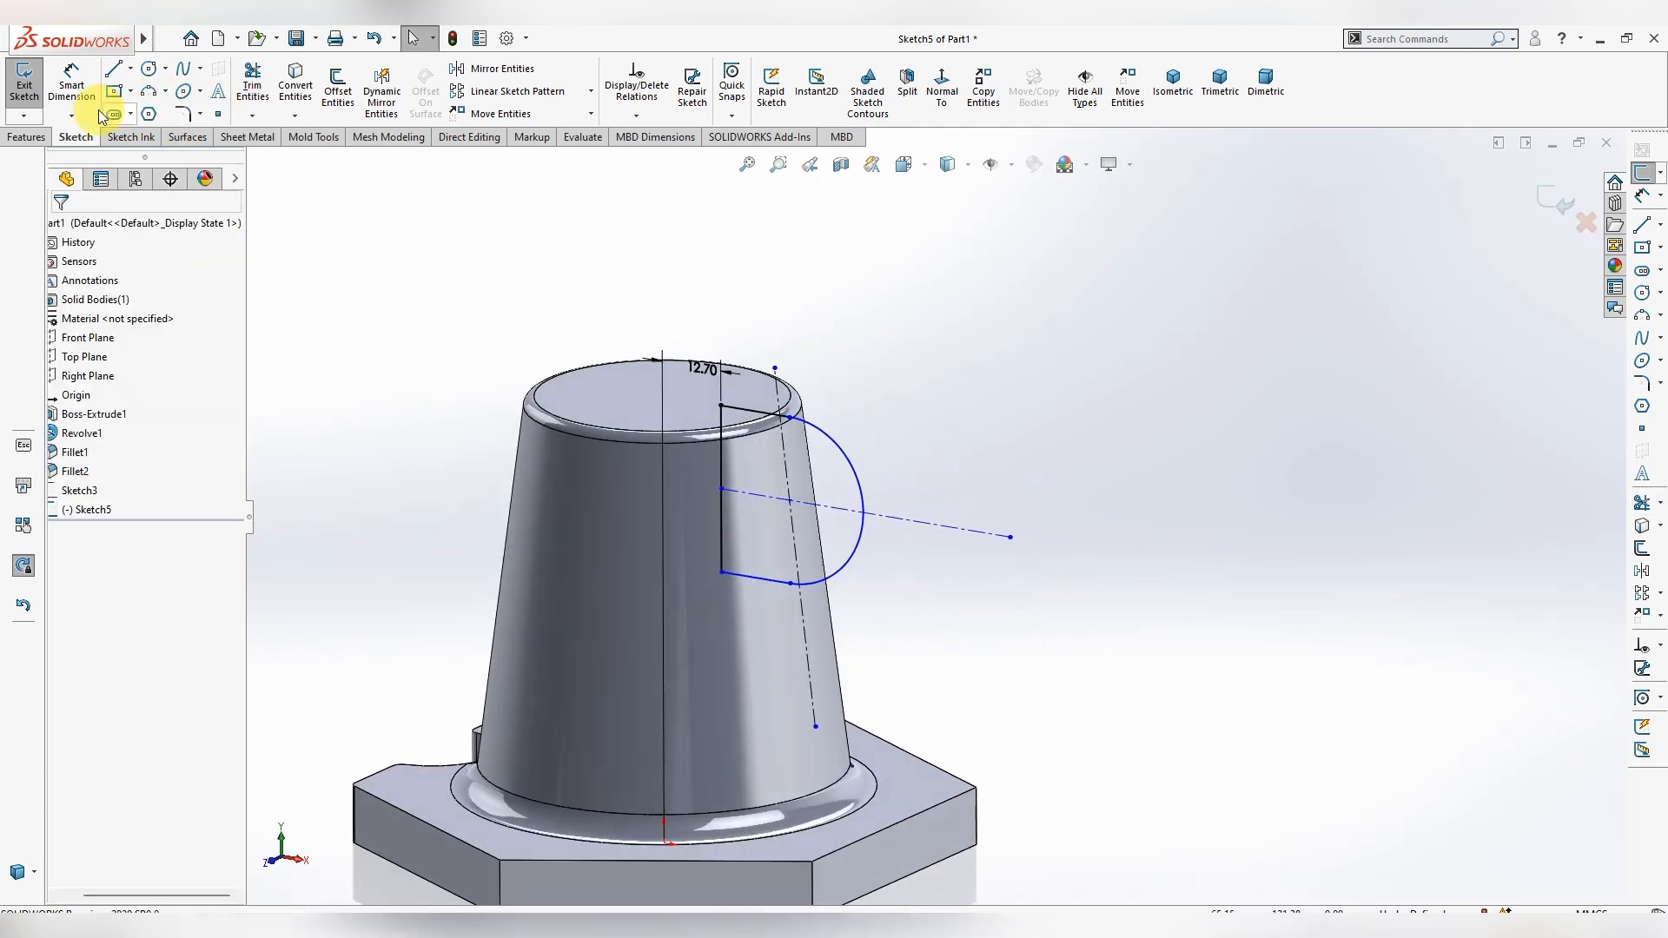
click(28, 137)
click(32, 87)
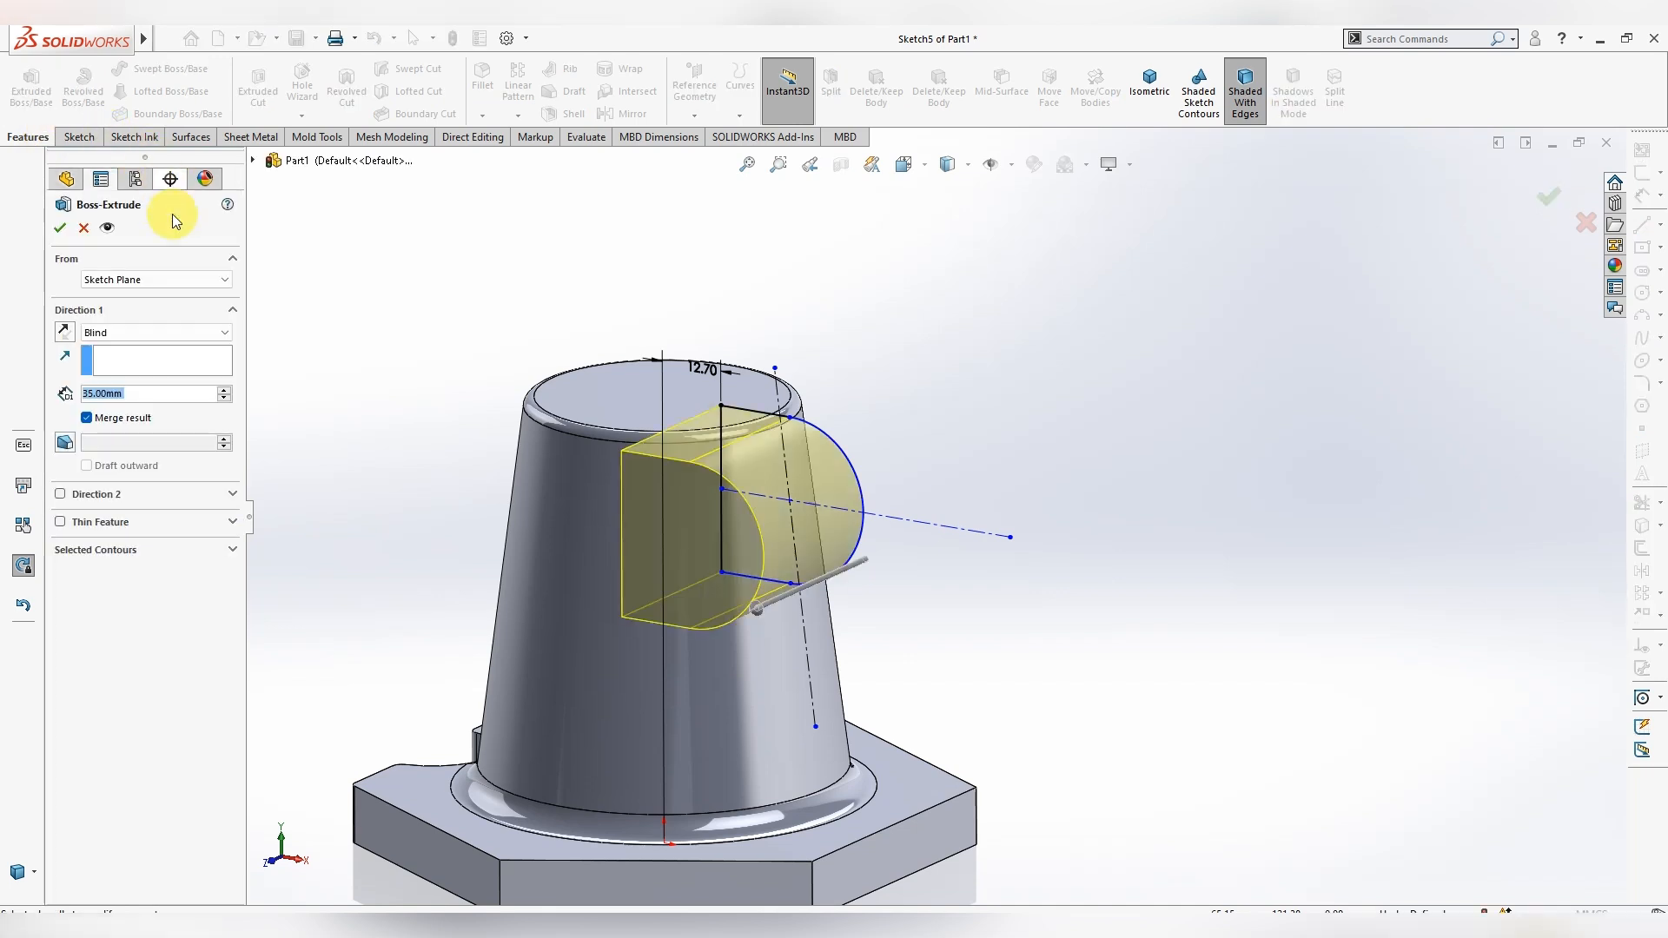
click(116, 332)
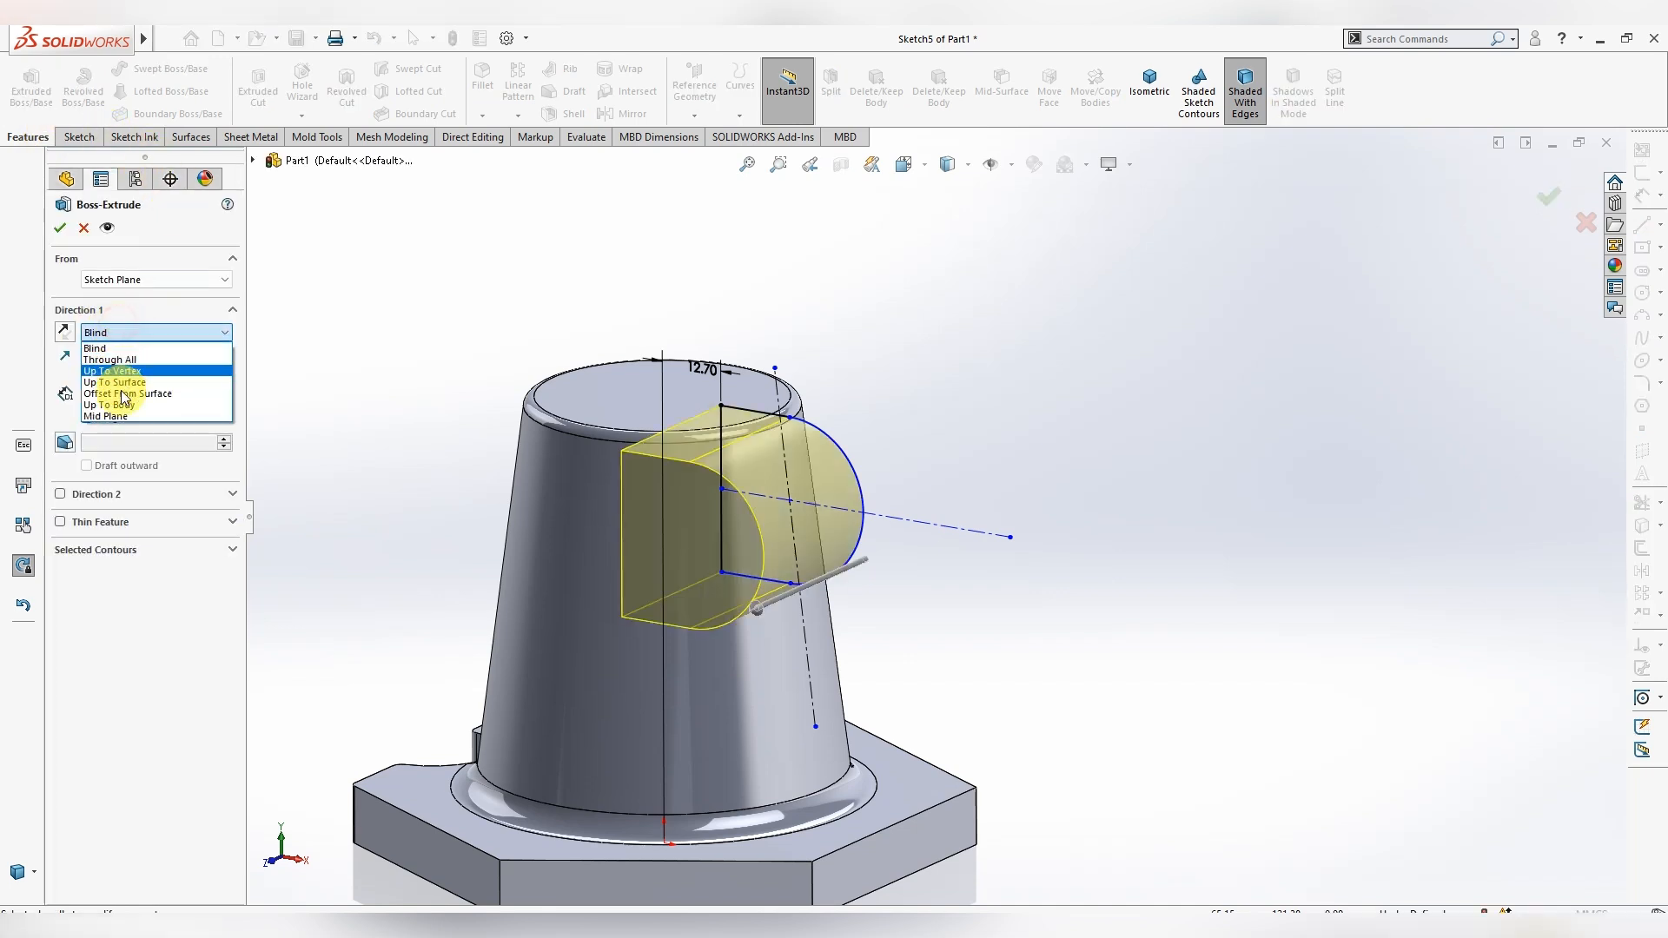
click(124, 417)
click(60, 228)
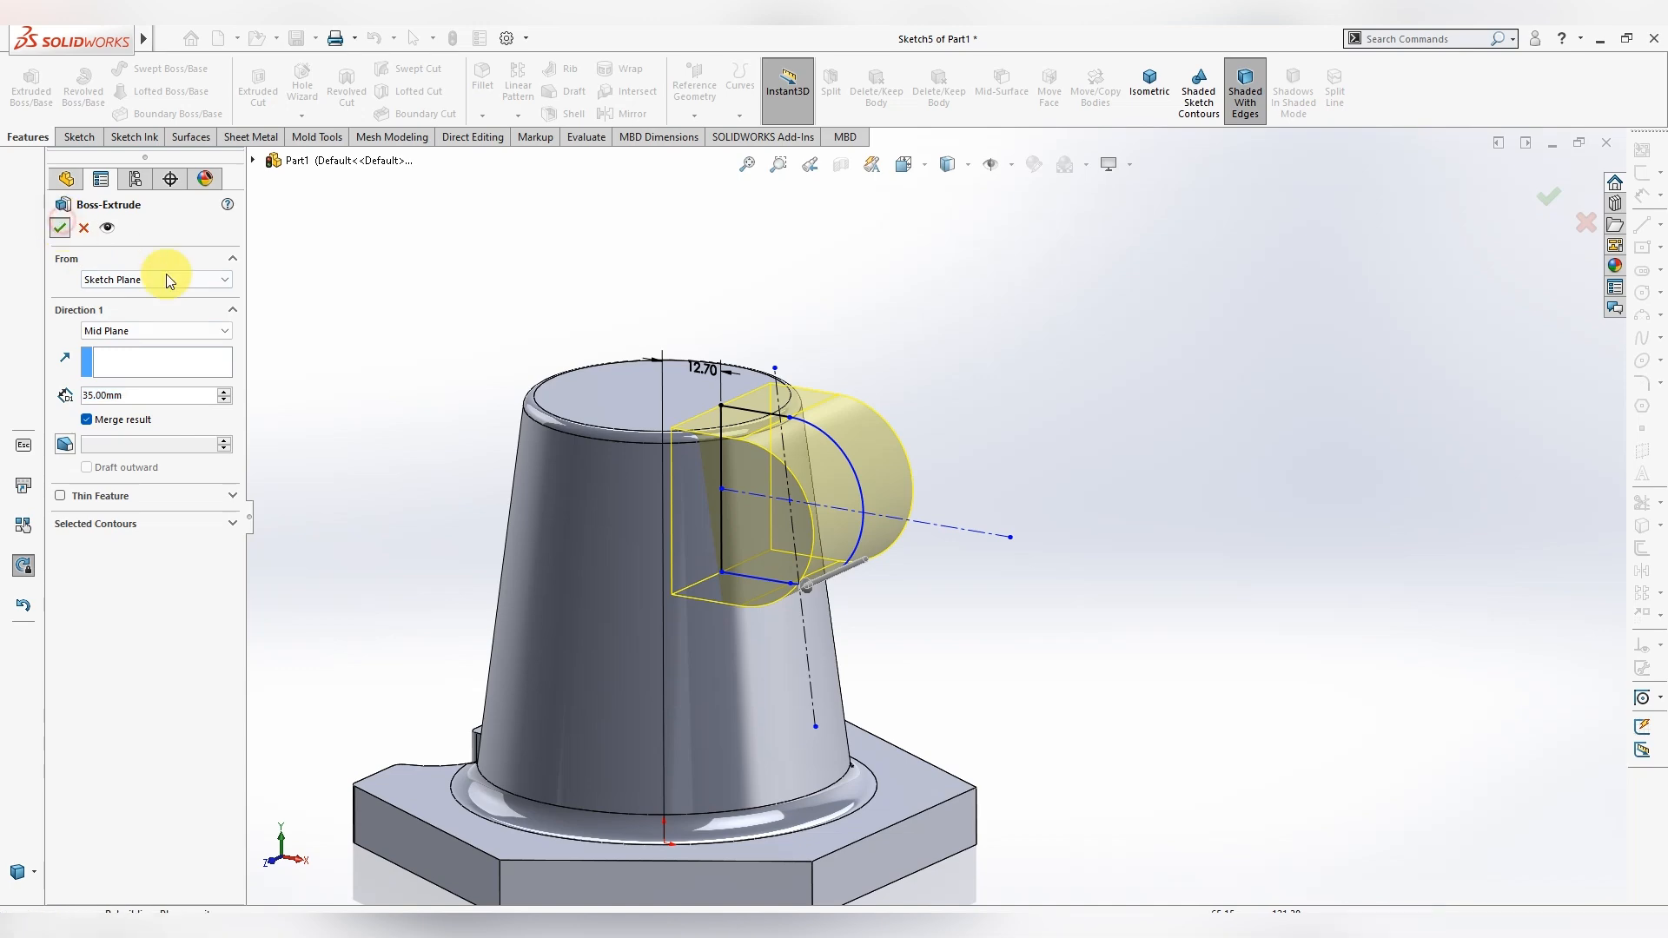
- Start a sketch on the front flat face of the rounded lug and view it straight on
middle_drag(996, 530, 1043, 525)
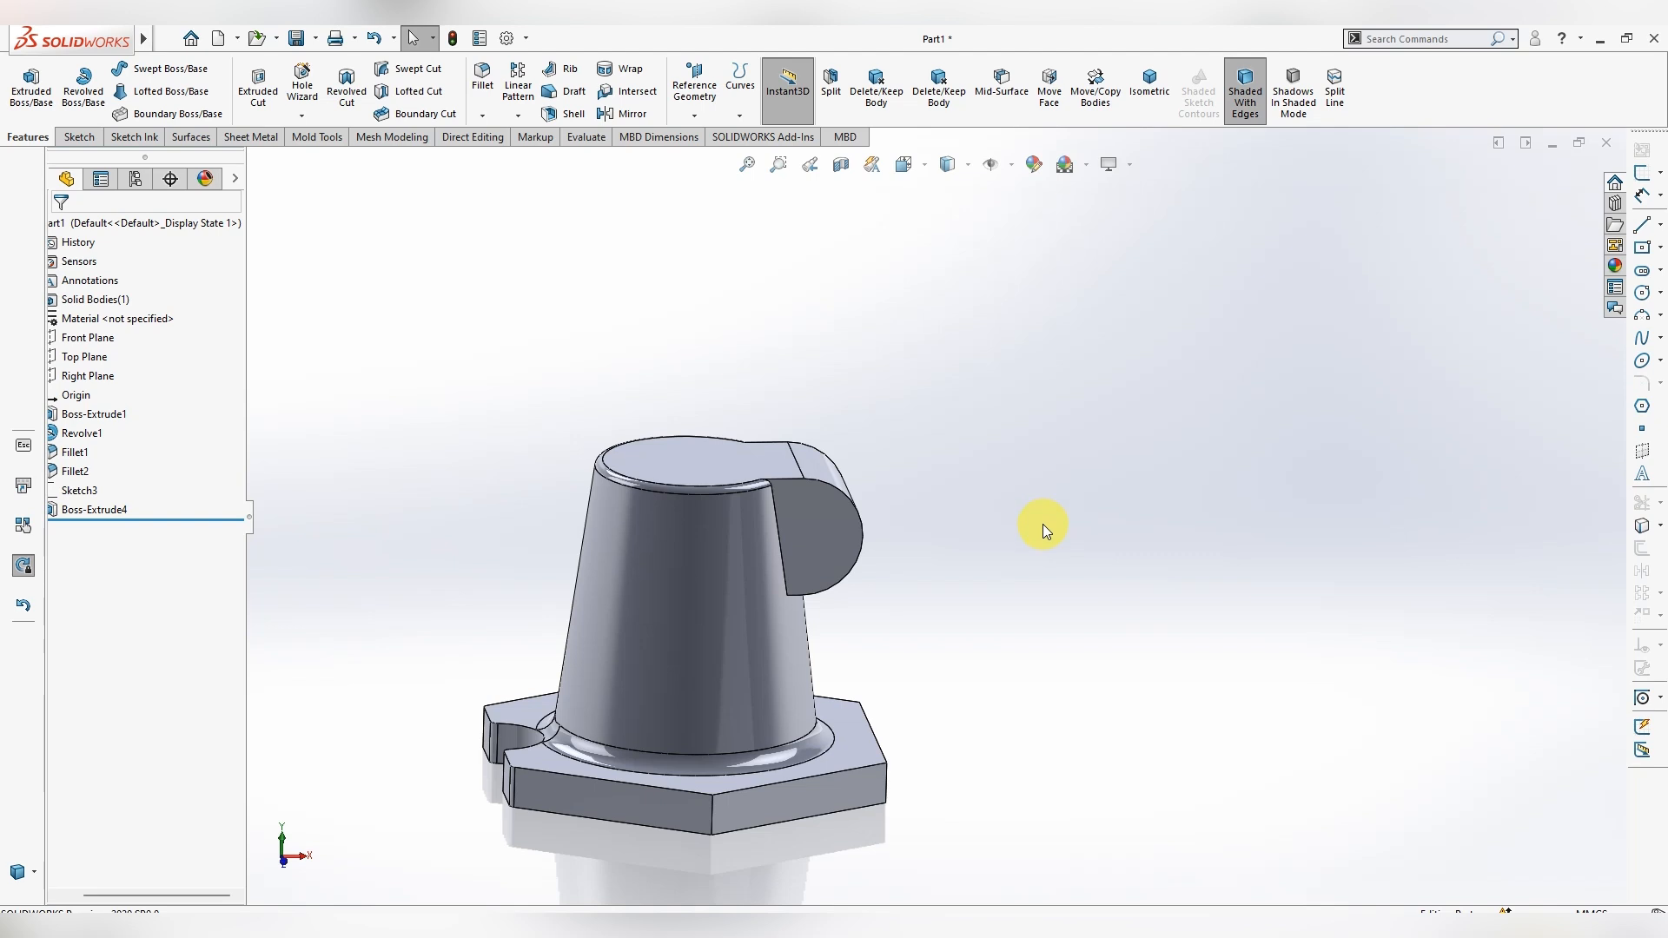
right_click(839, 526)
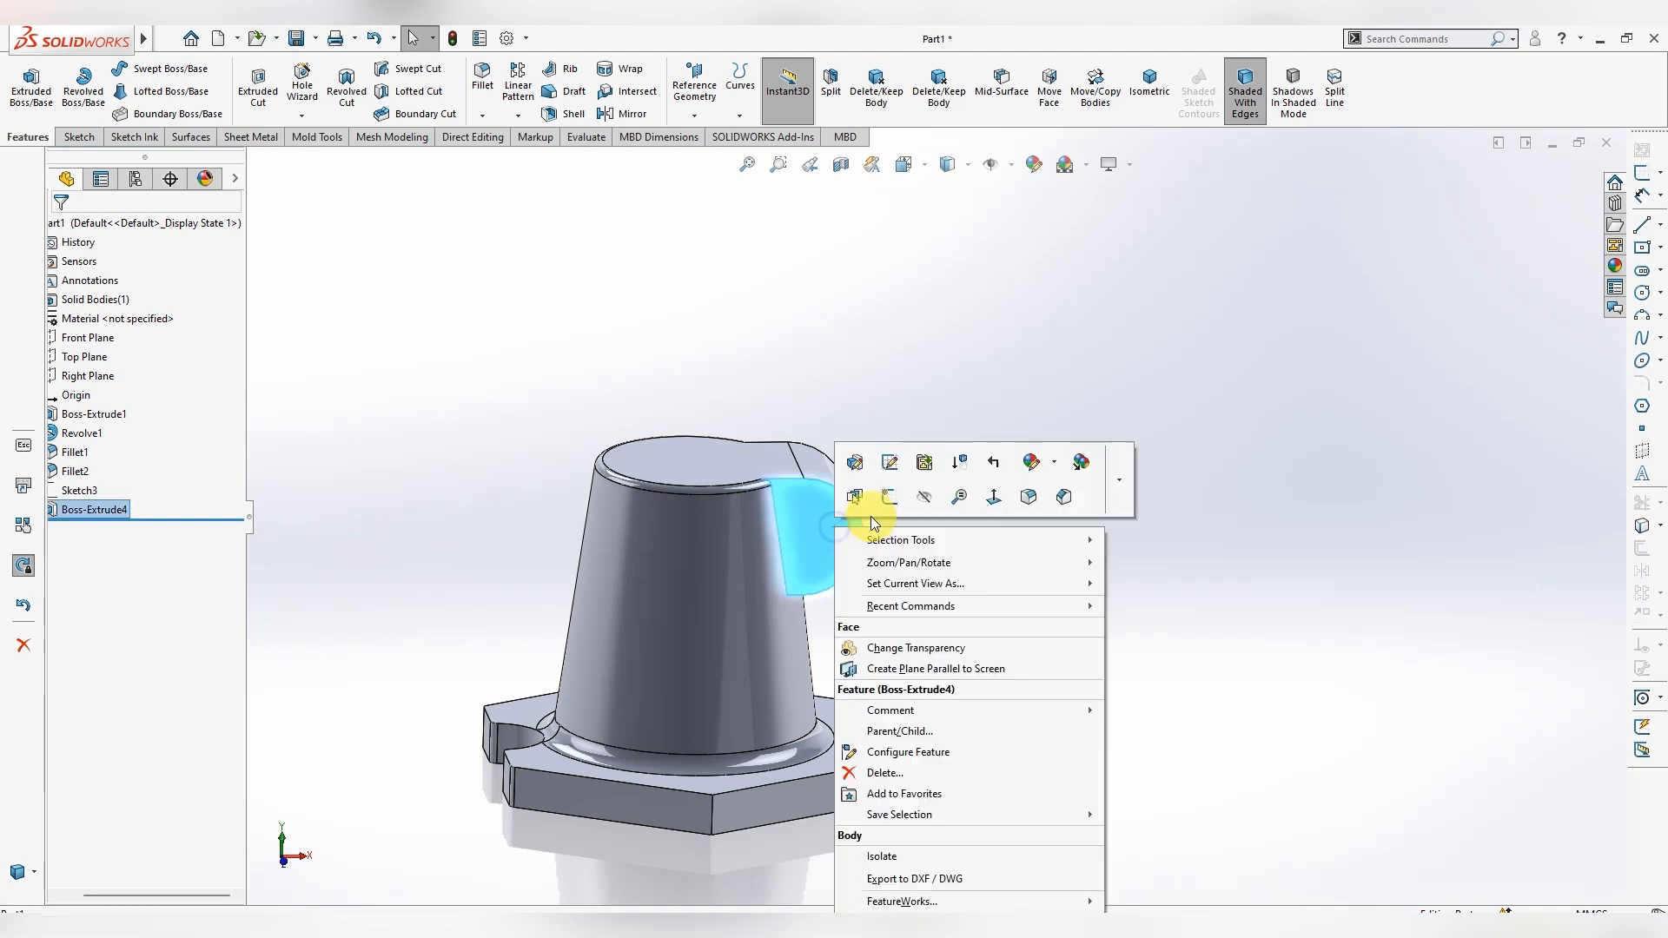
click(885, 501)
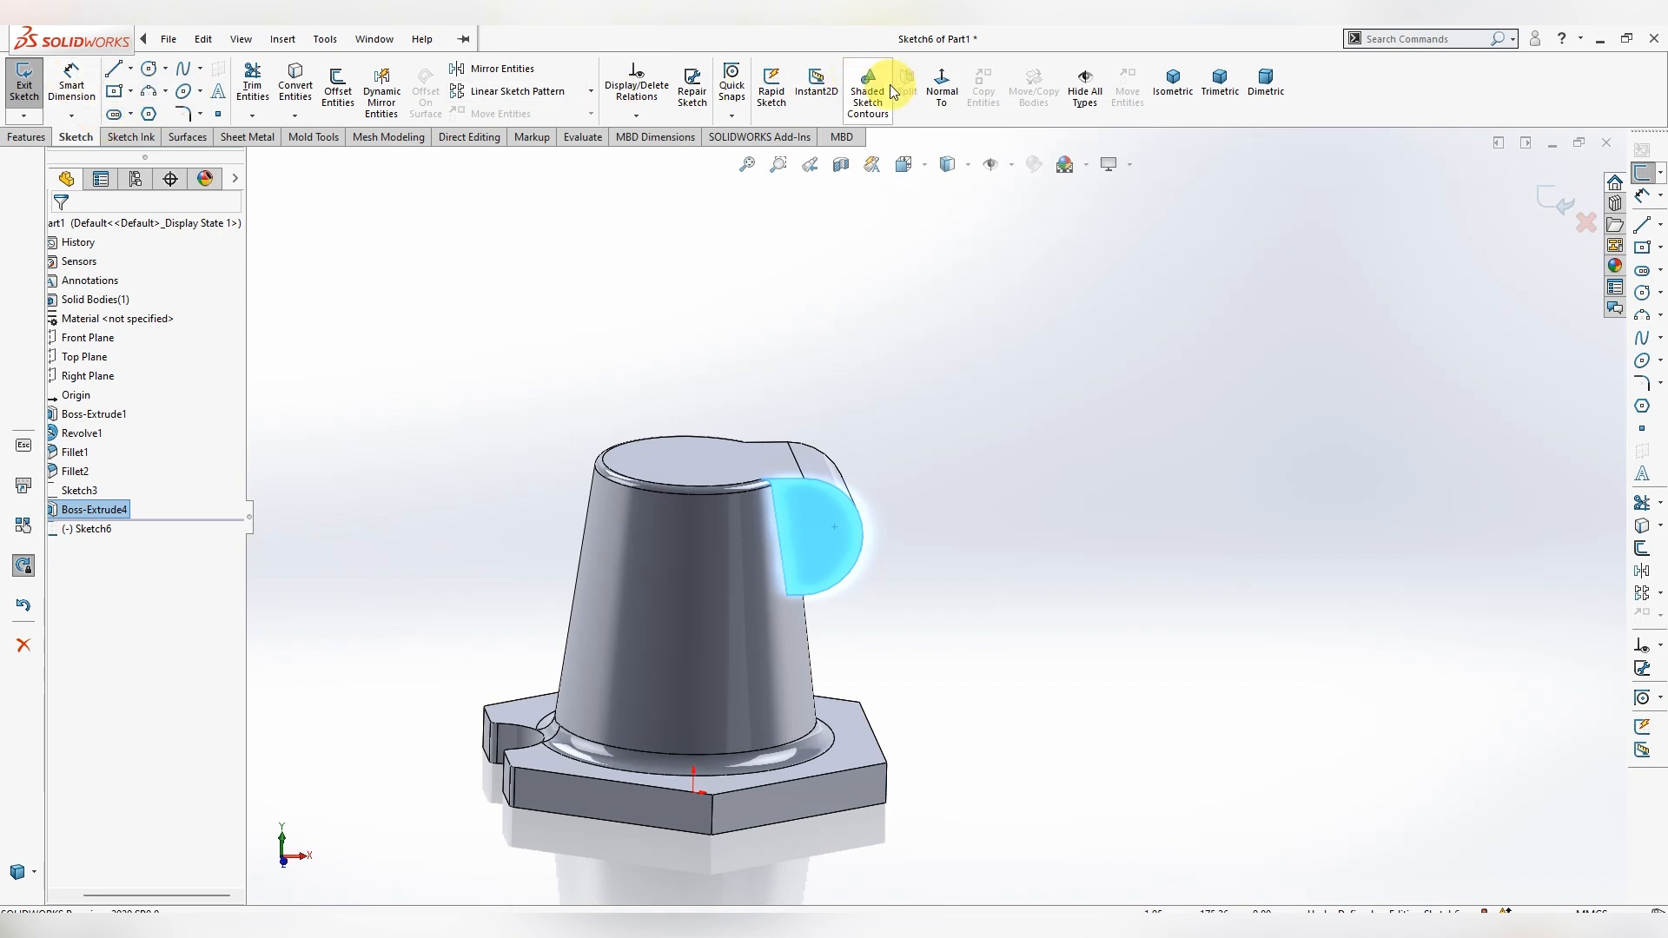
click(942, 87)
scroll(1357, 278, down, 3)
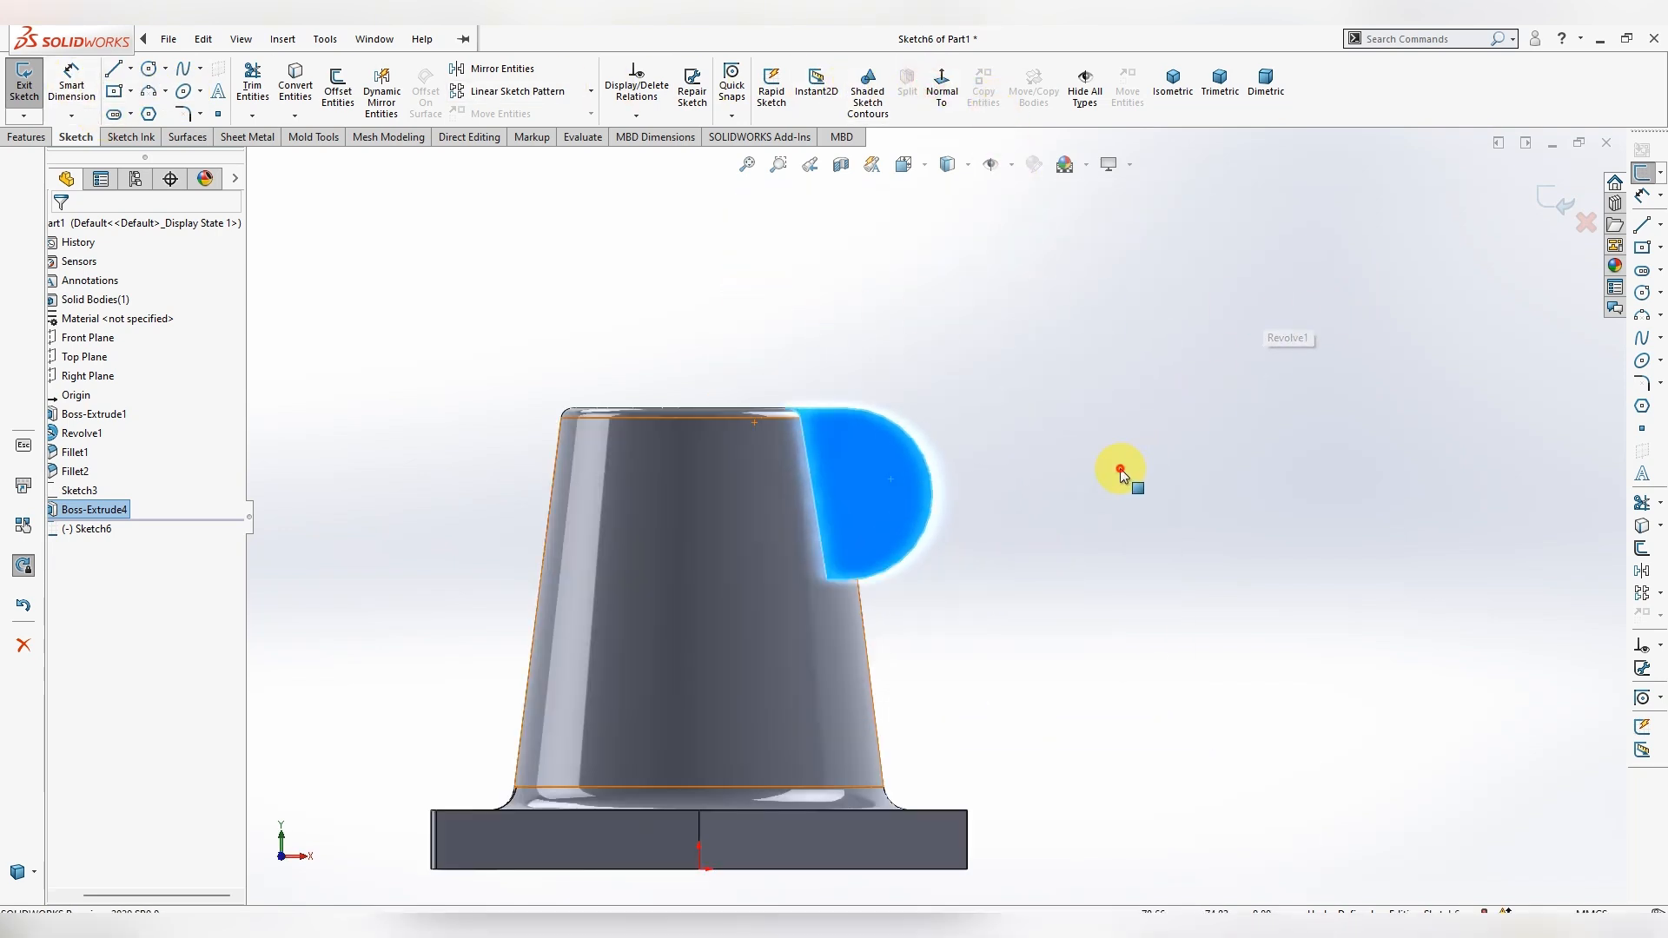
click(1119, 469)
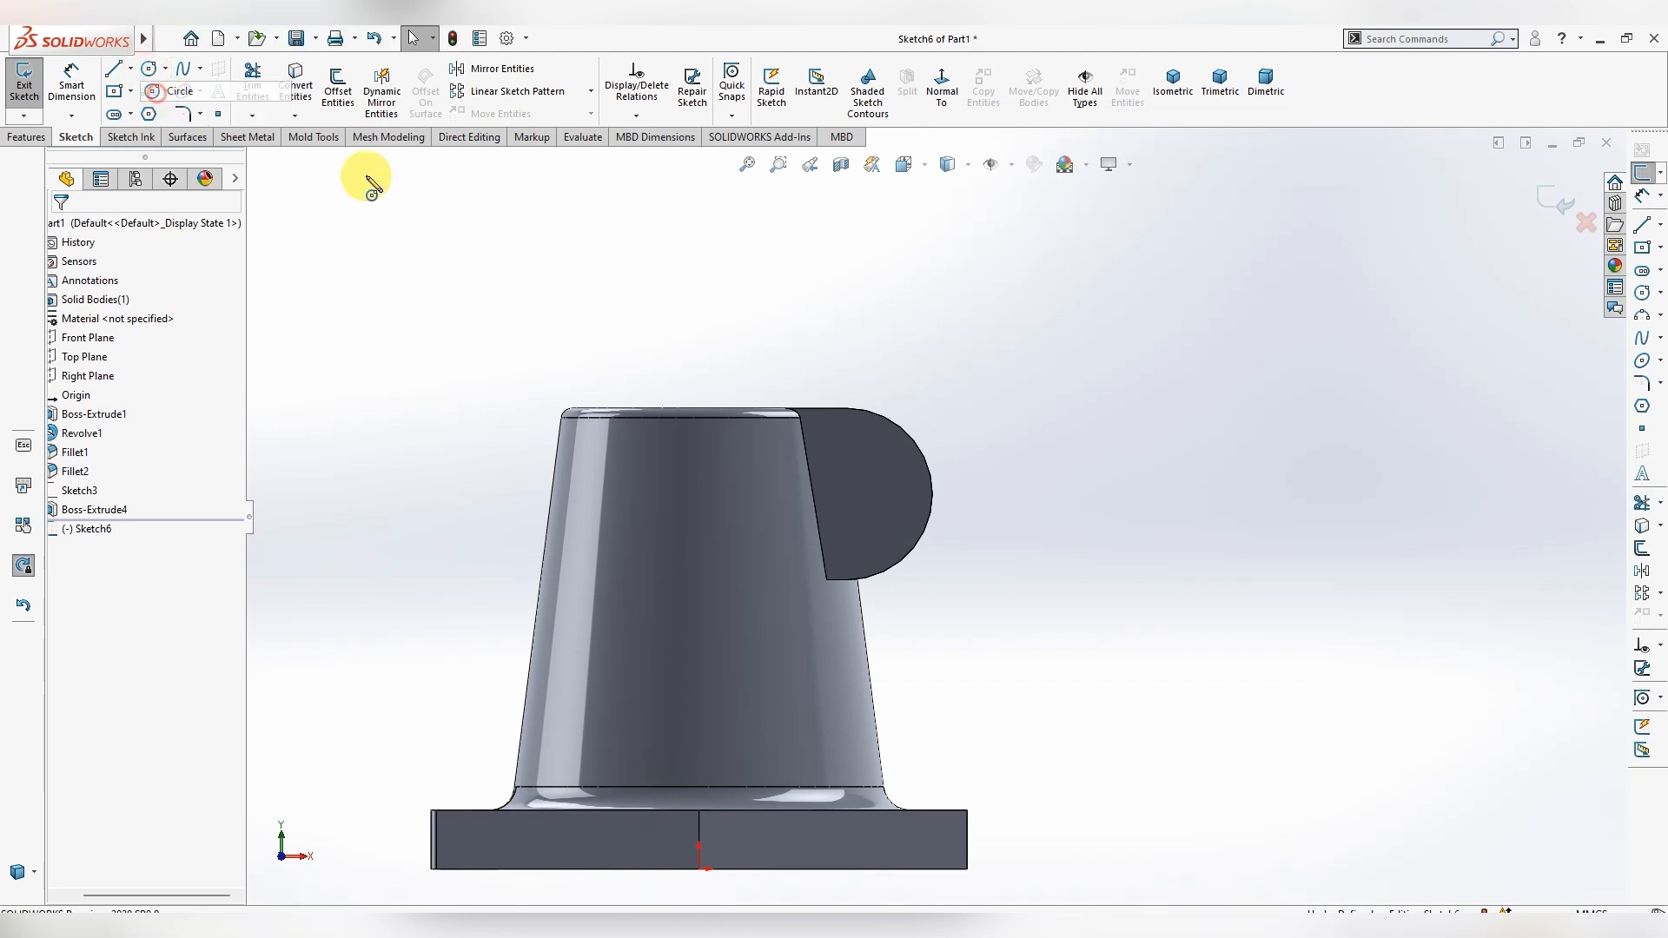
- Draw a circle of about 4.45 mm radius centered on the lug's rounded end
click(148, 73)
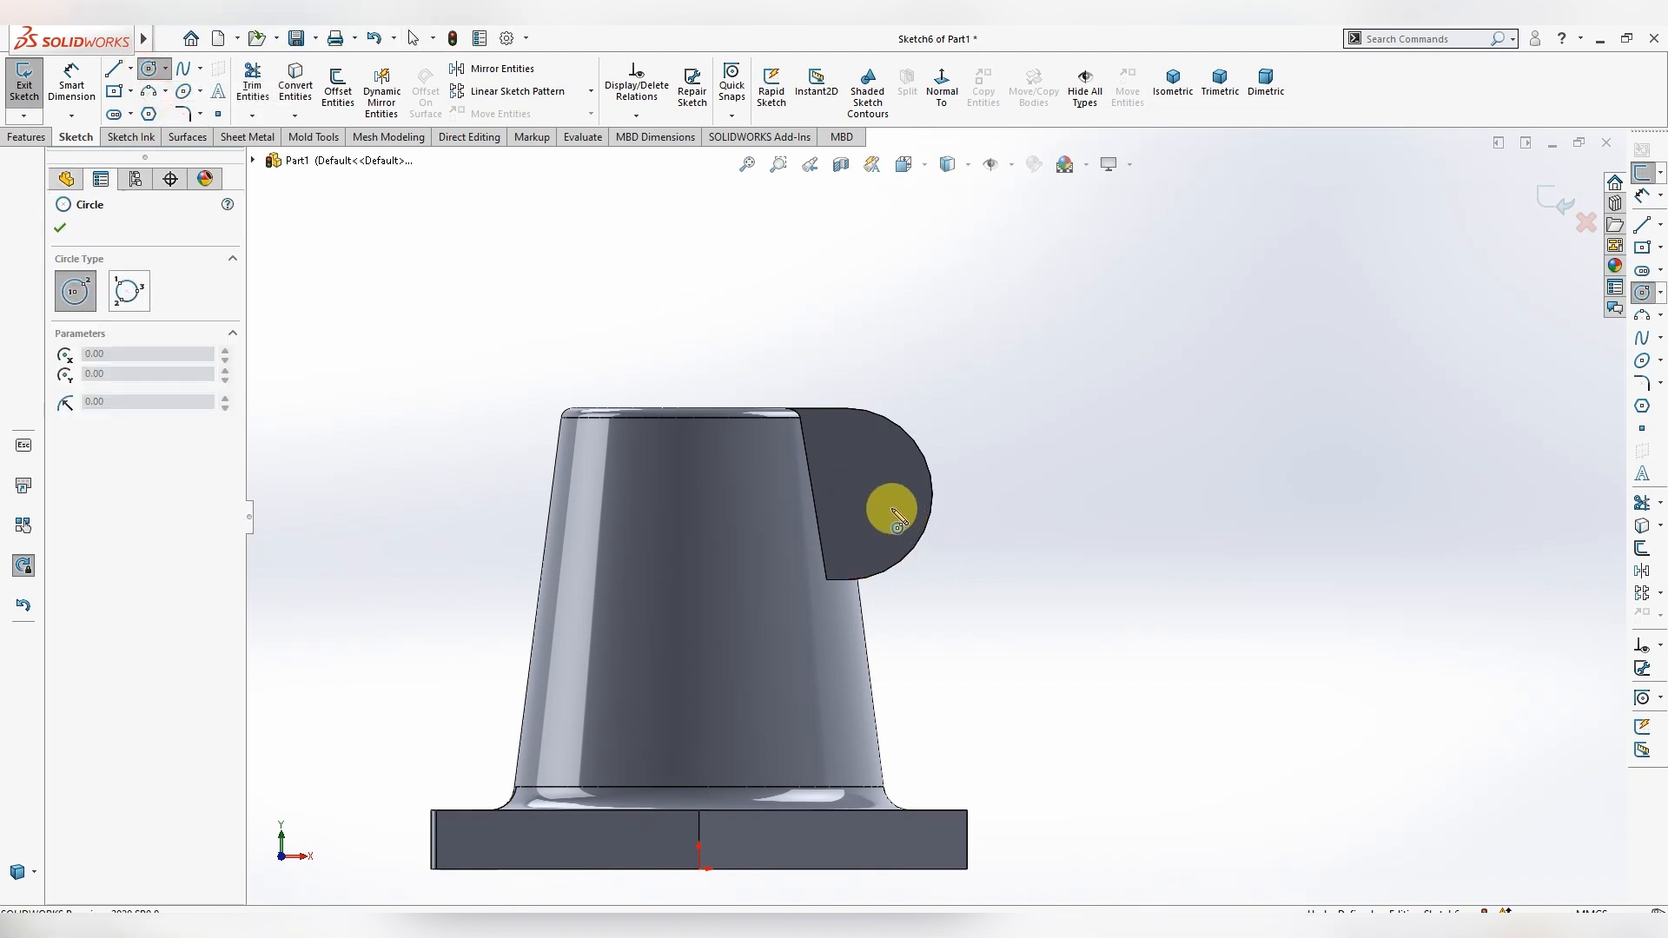
click(847, 493)
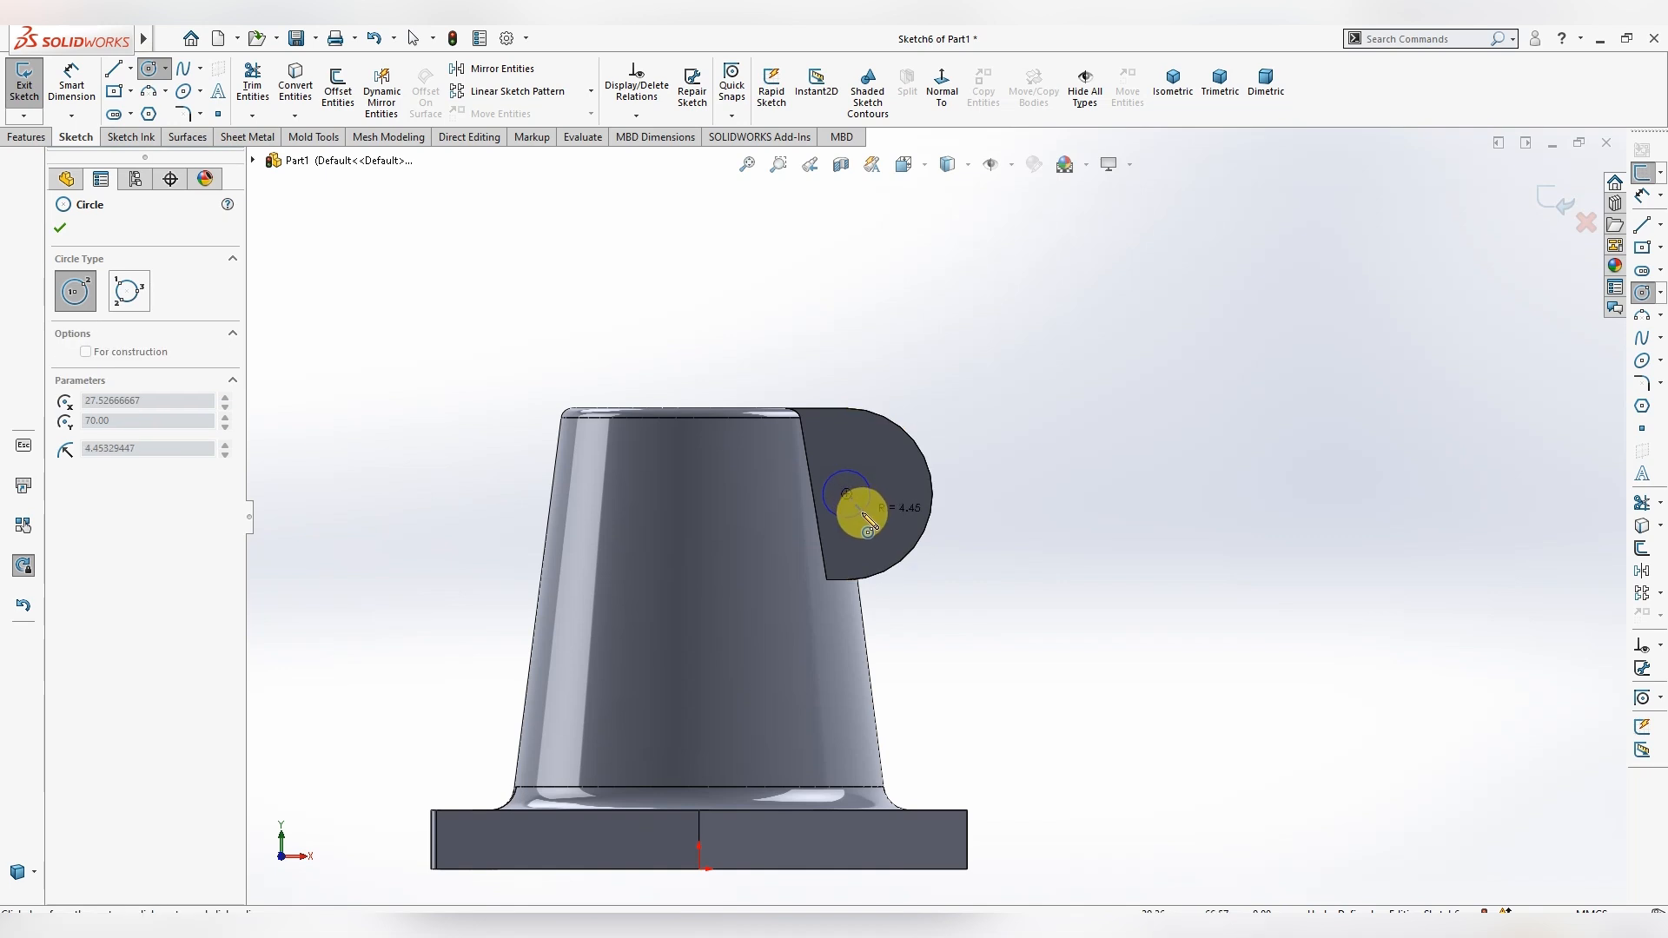
click(866, 519)
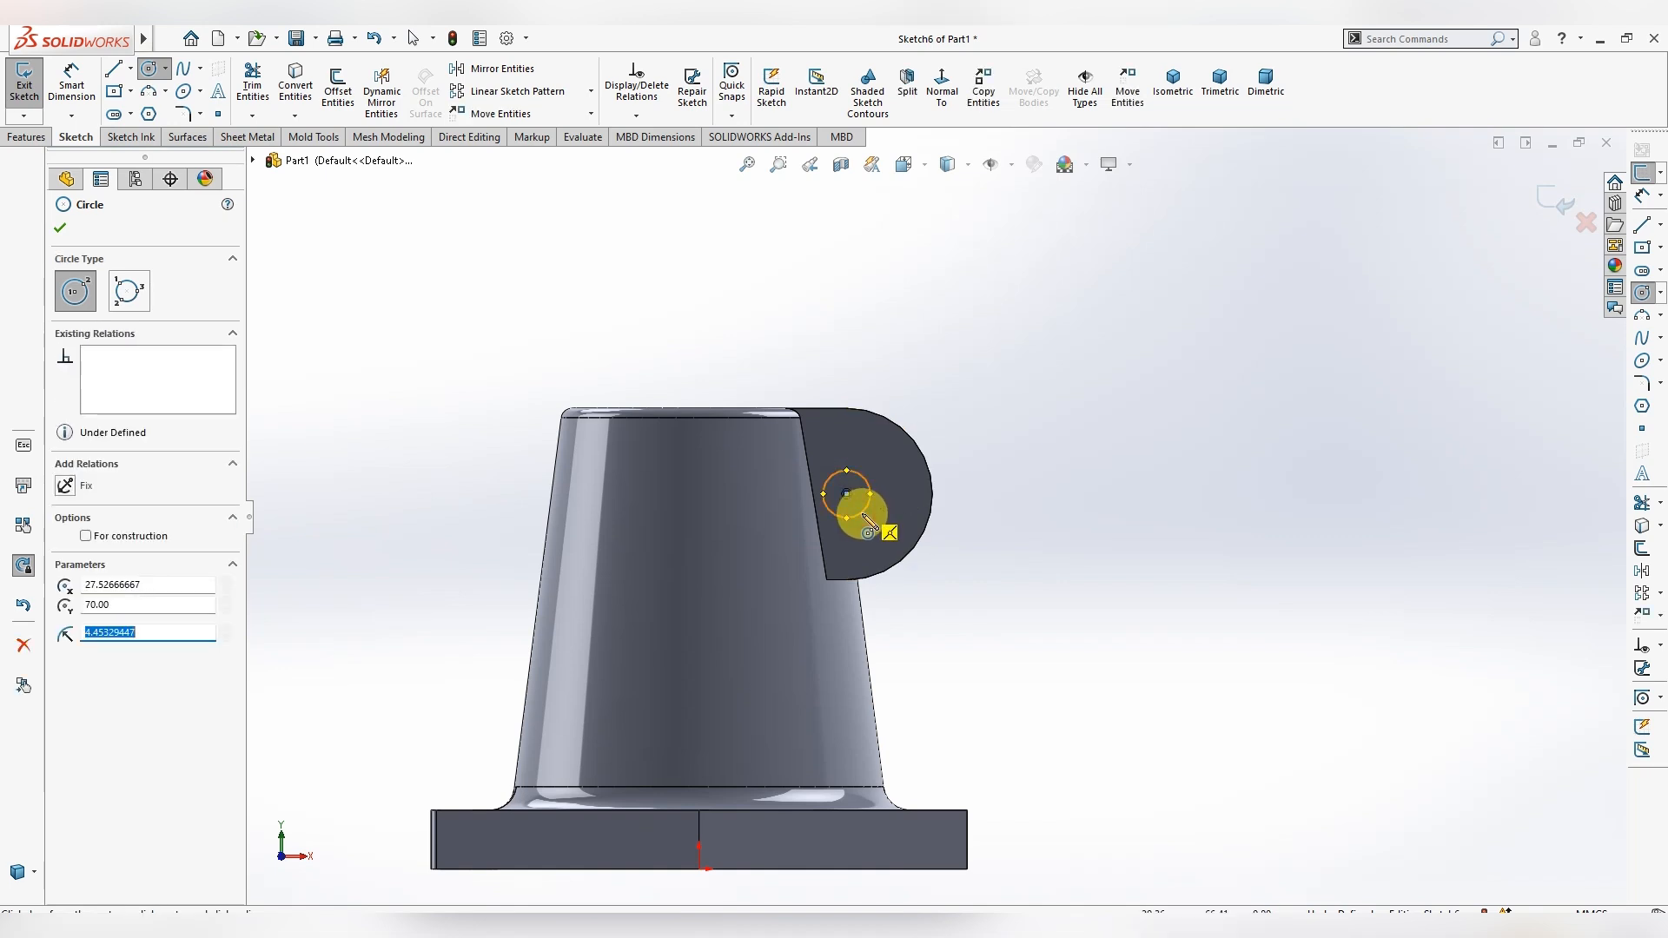
key(Escape)
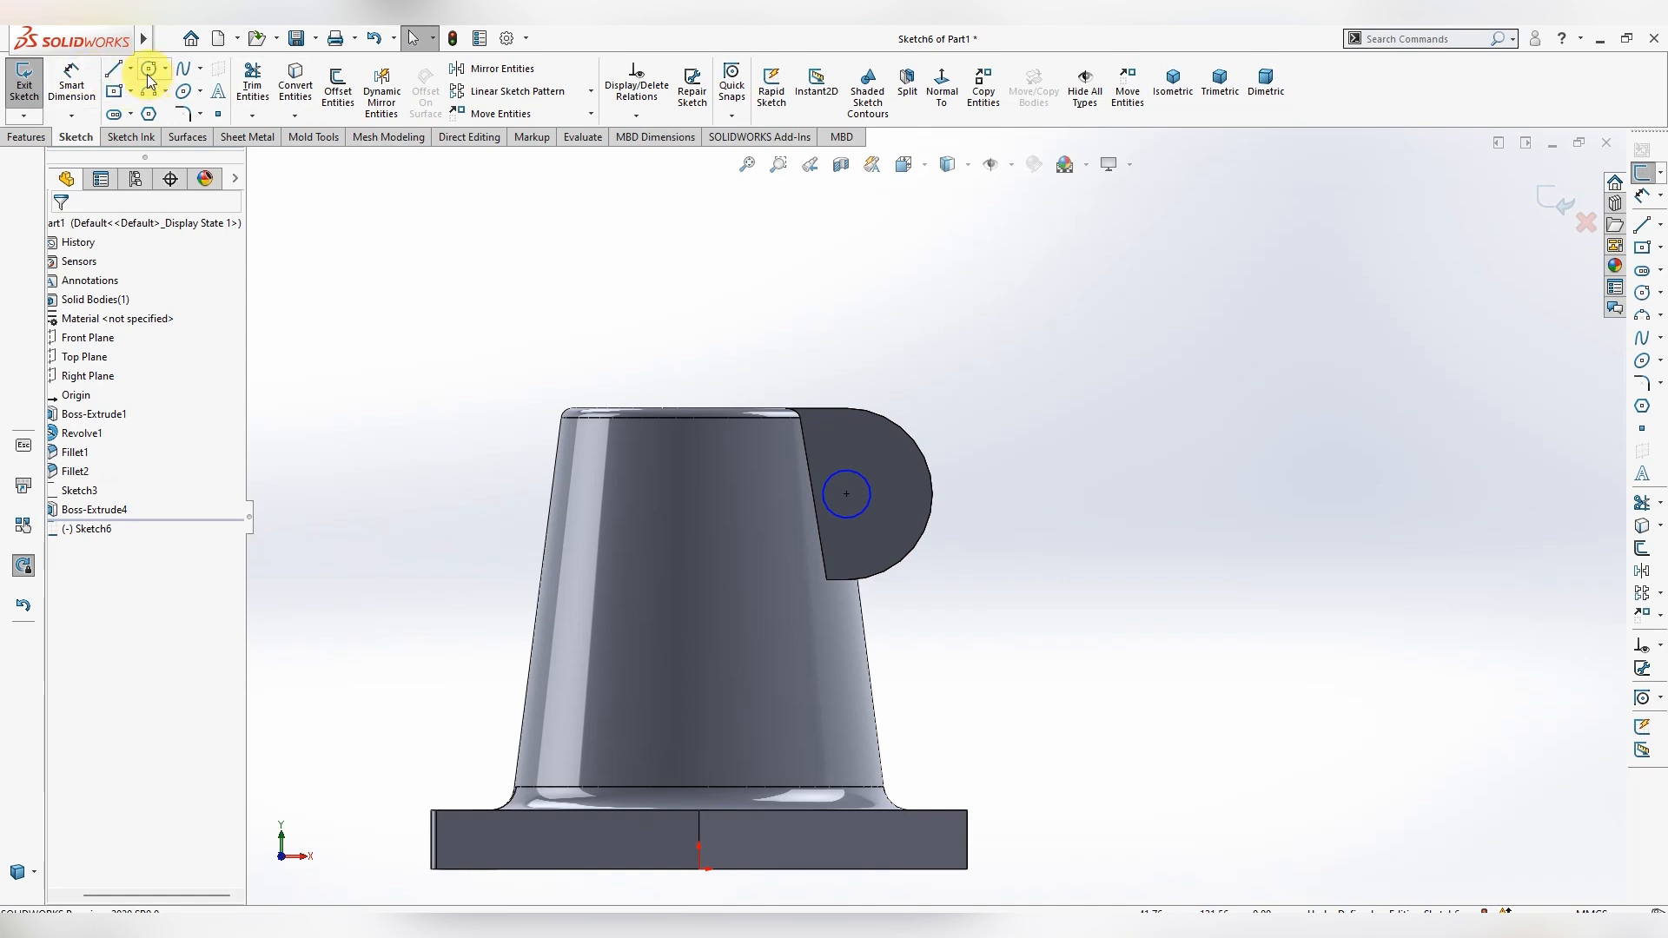
- Dimension the lug circle's diameter to 11.8 mm
click(75, 85)
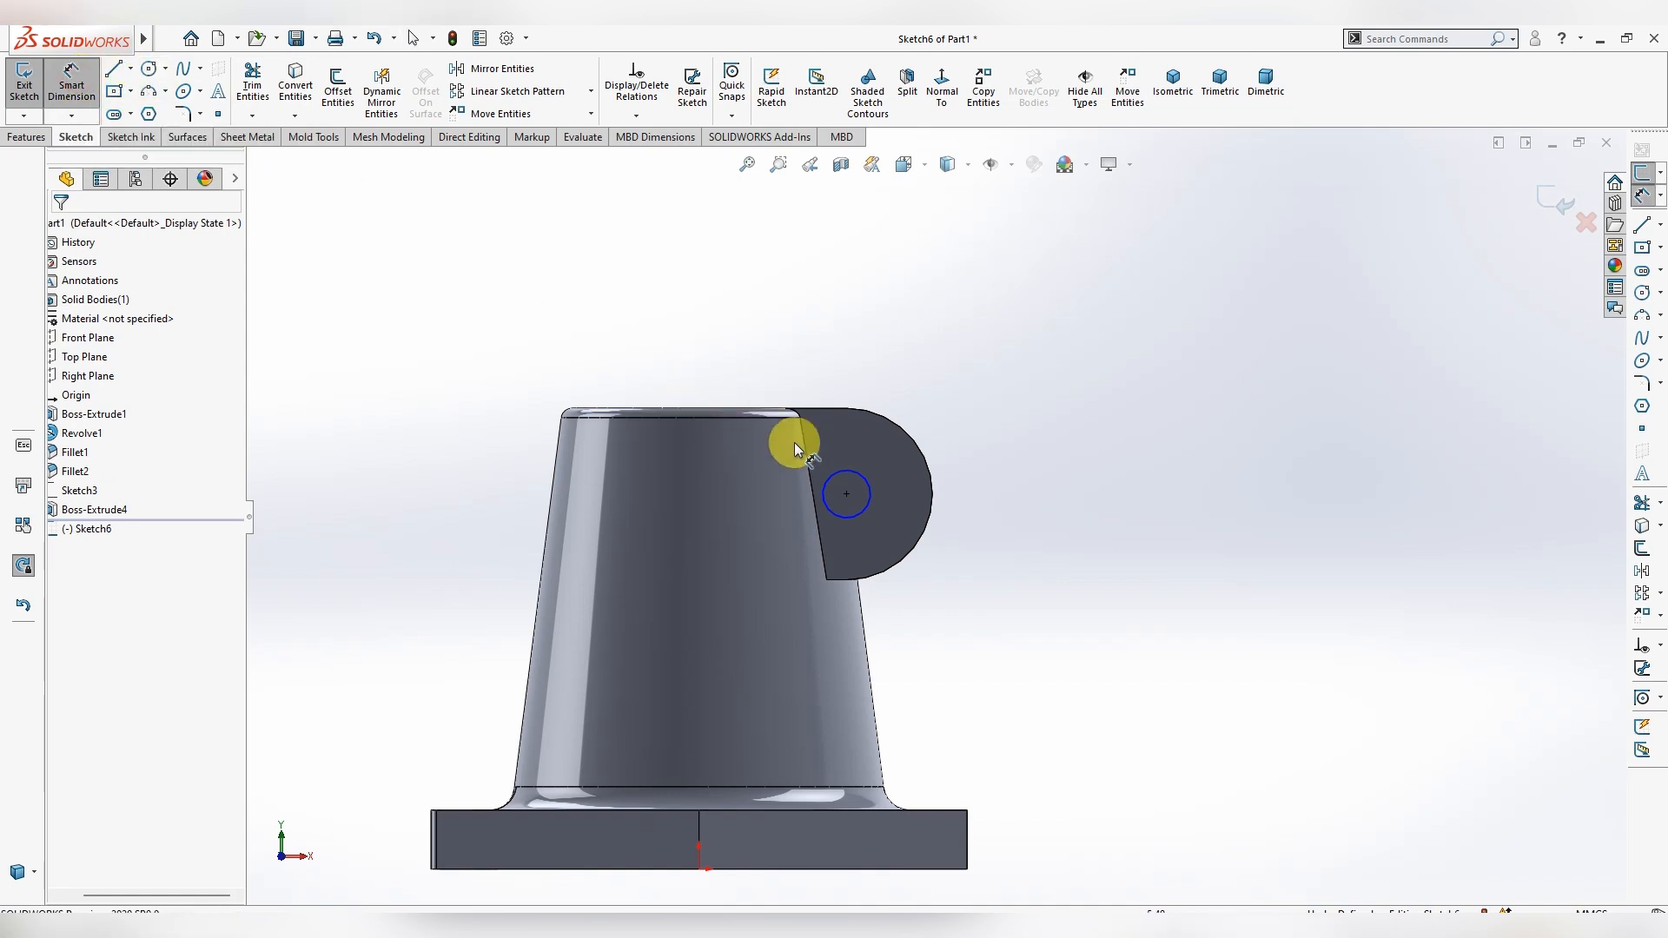
click(858, 471)
click(965, 410)
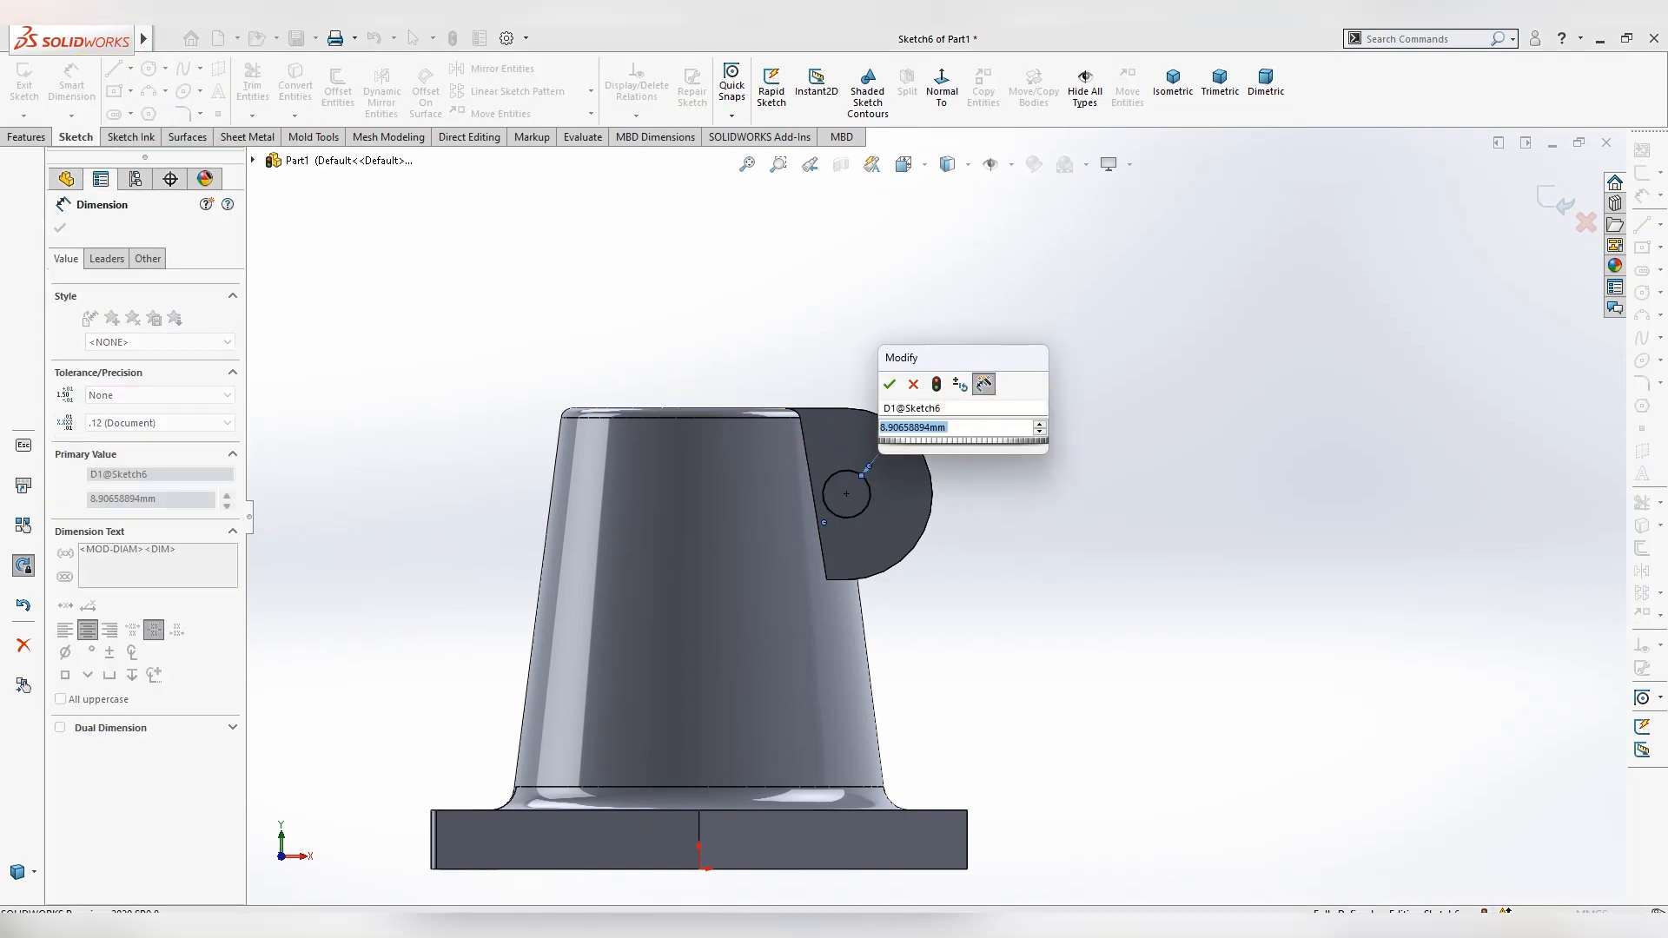
text(11.8)
key(Return)
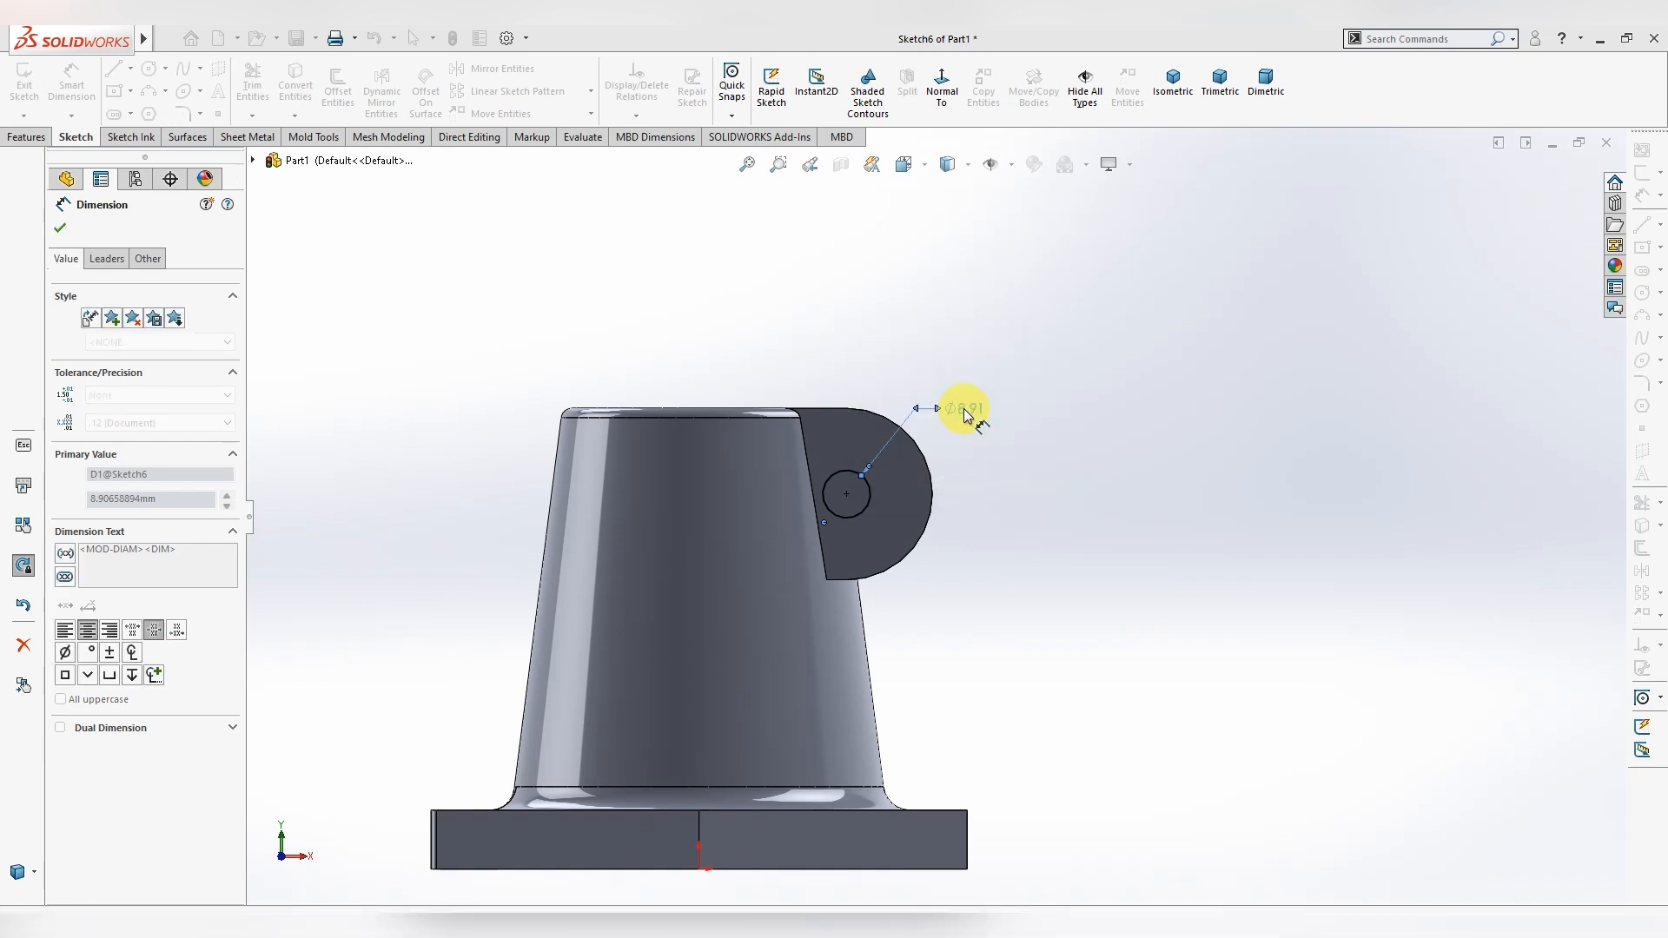
key(Escape)
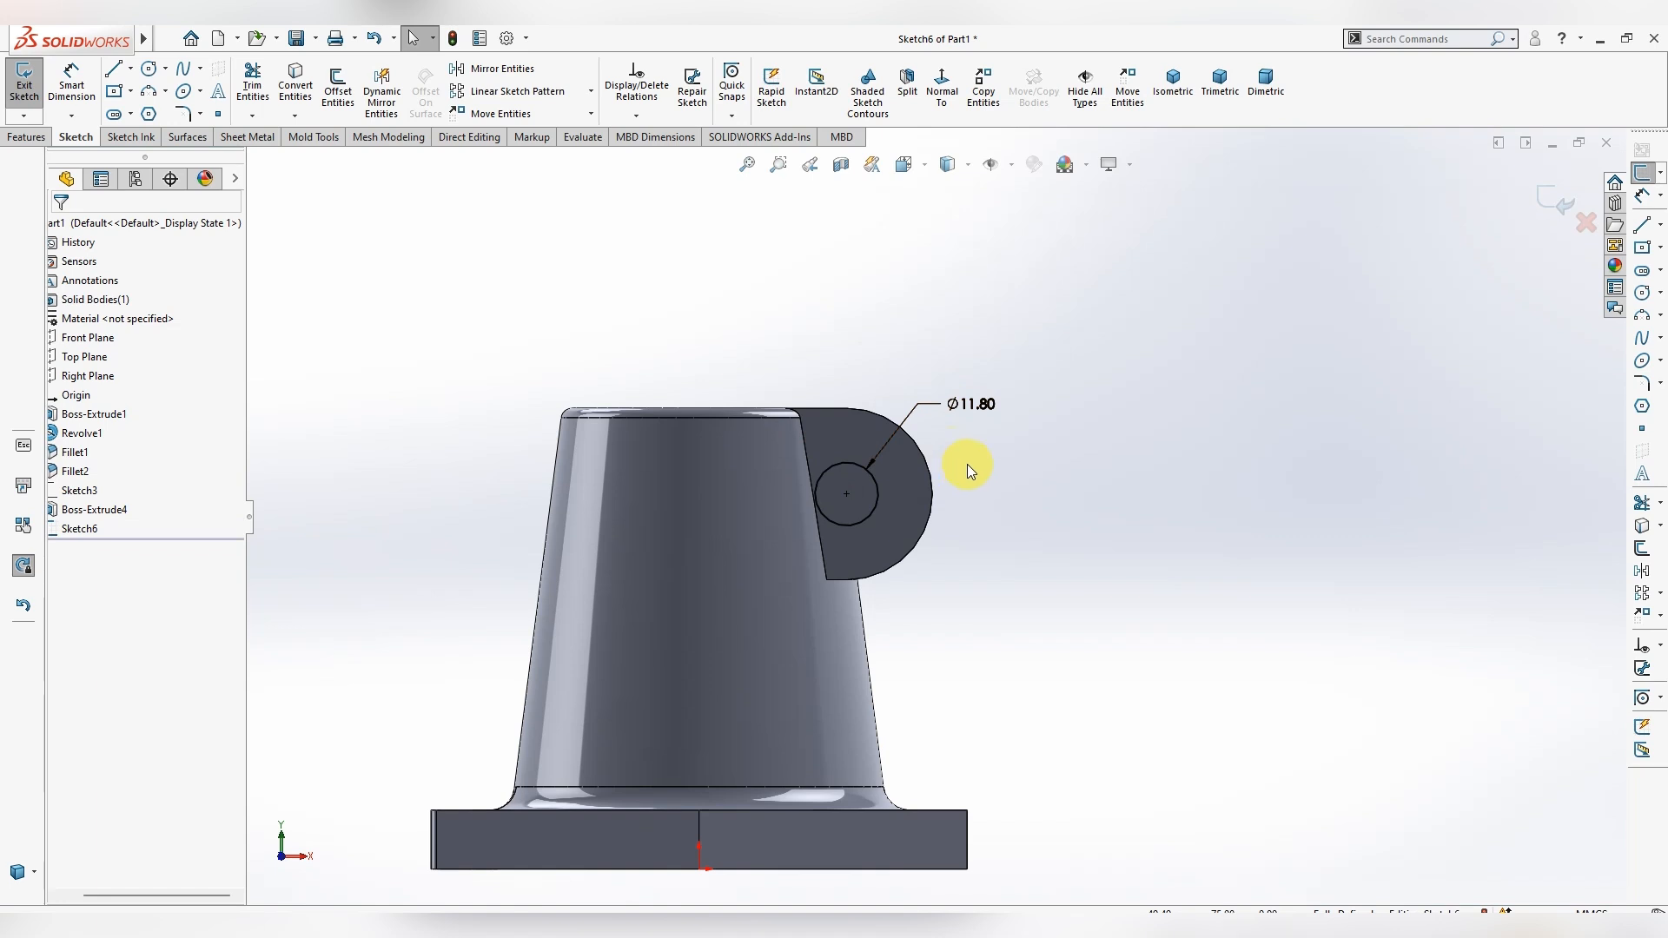
- Cut the 11.8 mm circle through the rounded lug with an Extruded Cut using the Through All end condition
scroll(966, 435, up, 2)
middle_drag(1049, 511, 981, 582)
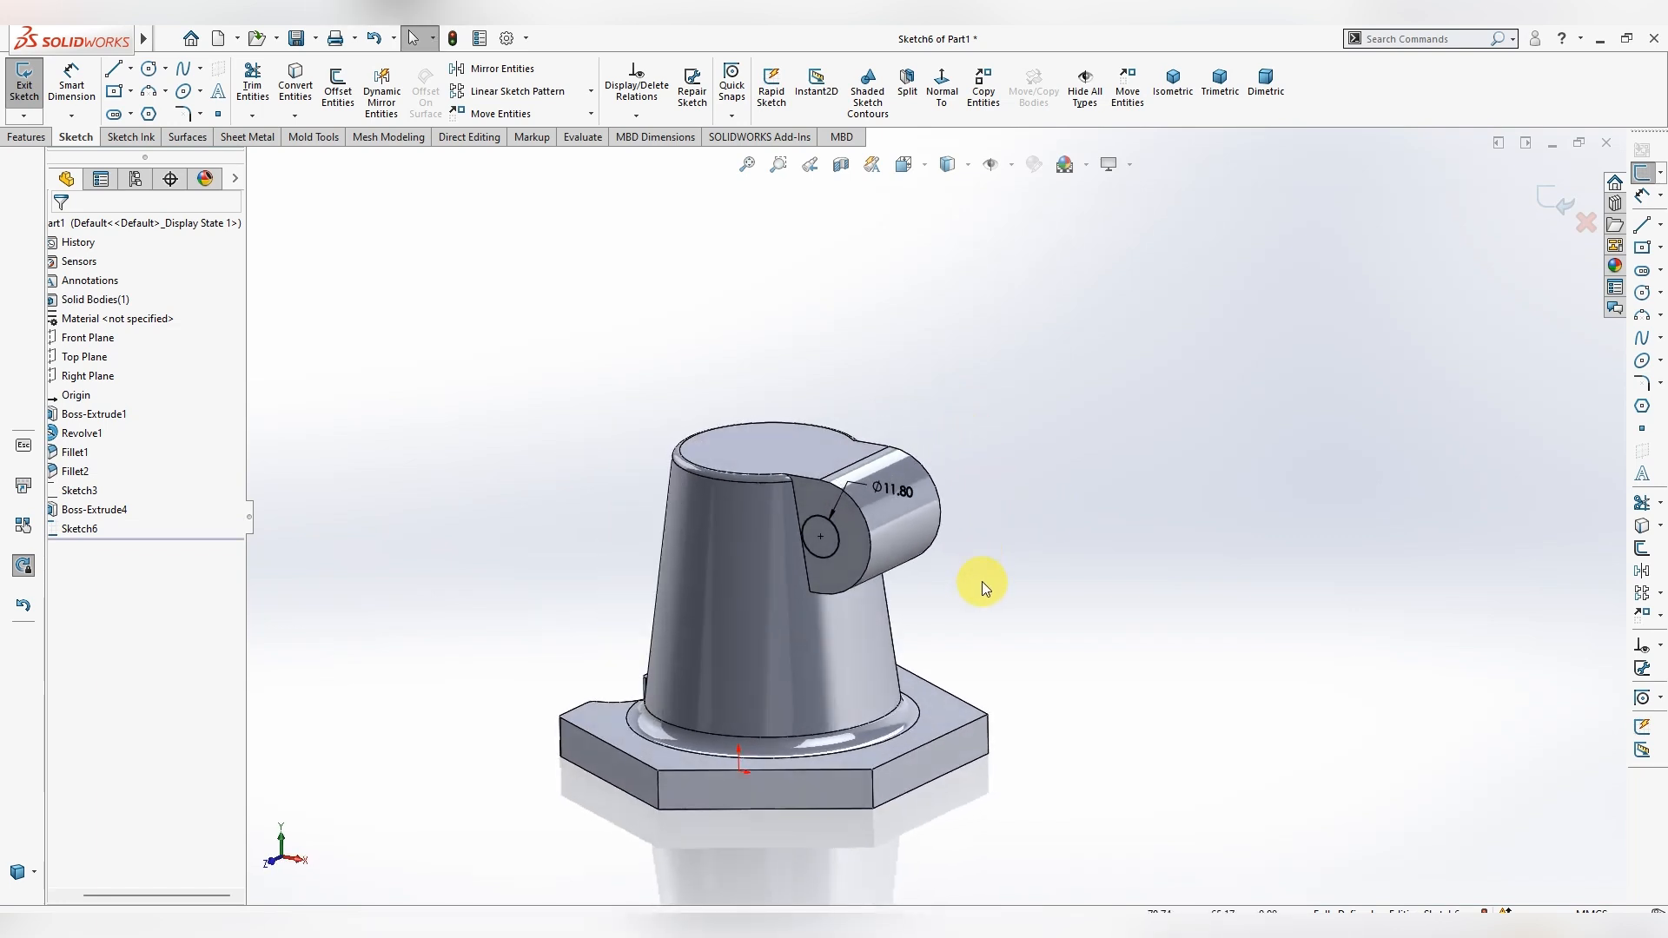
click(42, 139)
click(258, 87)
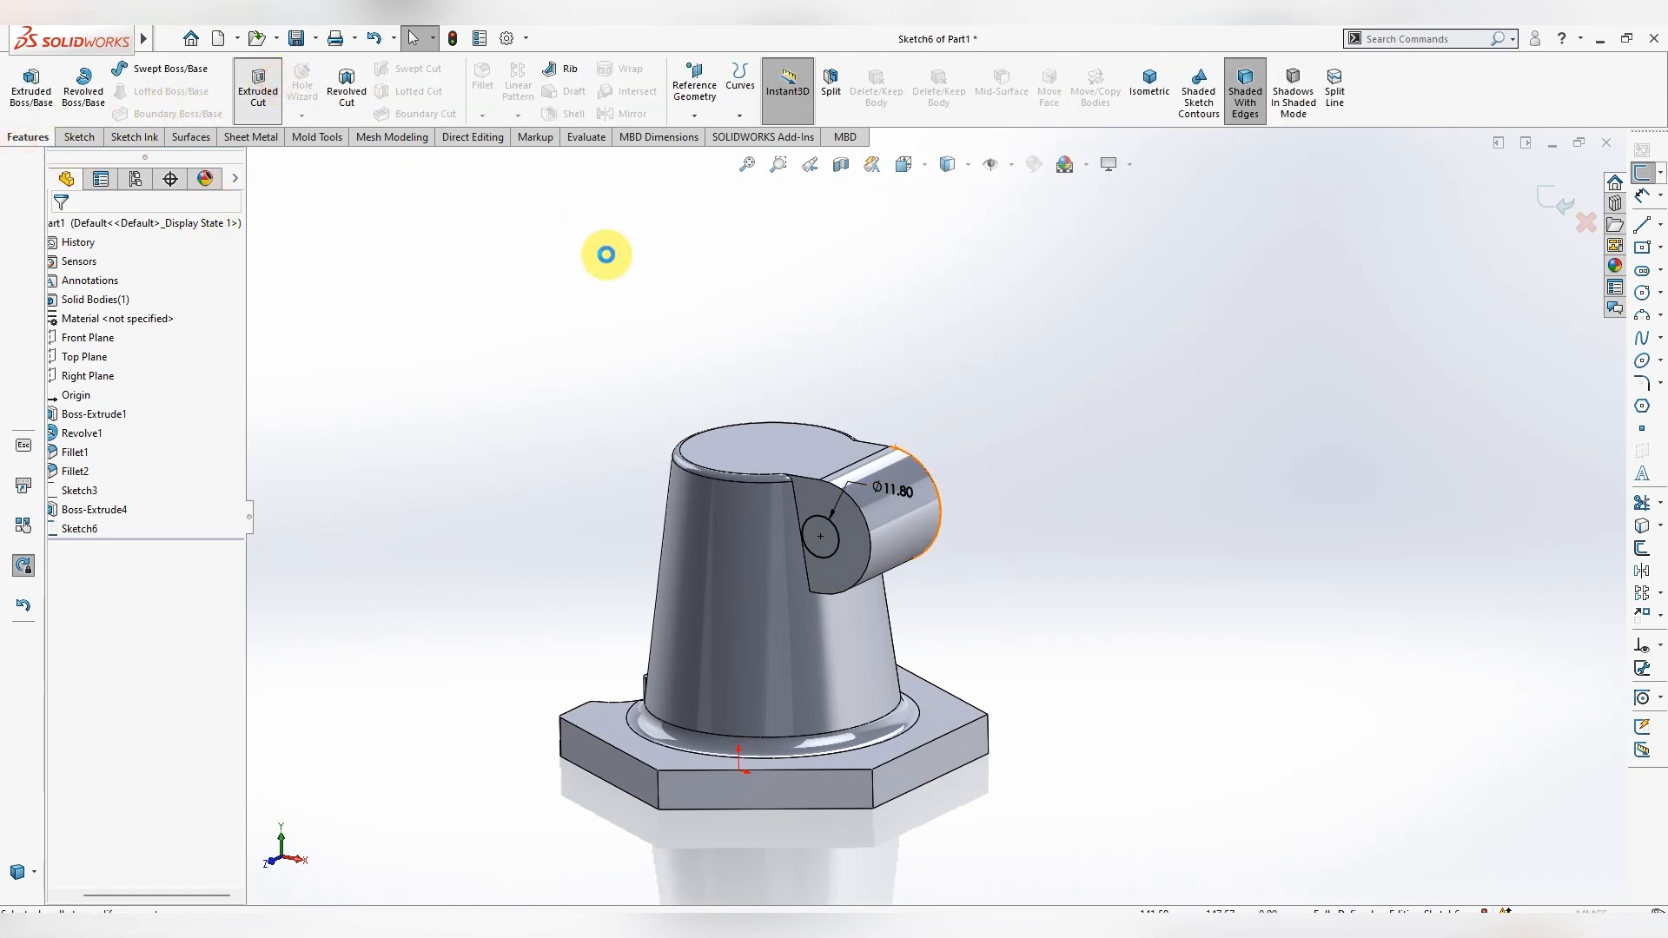
click(193, 280)
click(191, 284)
click(193, 332)
click(186, 358)
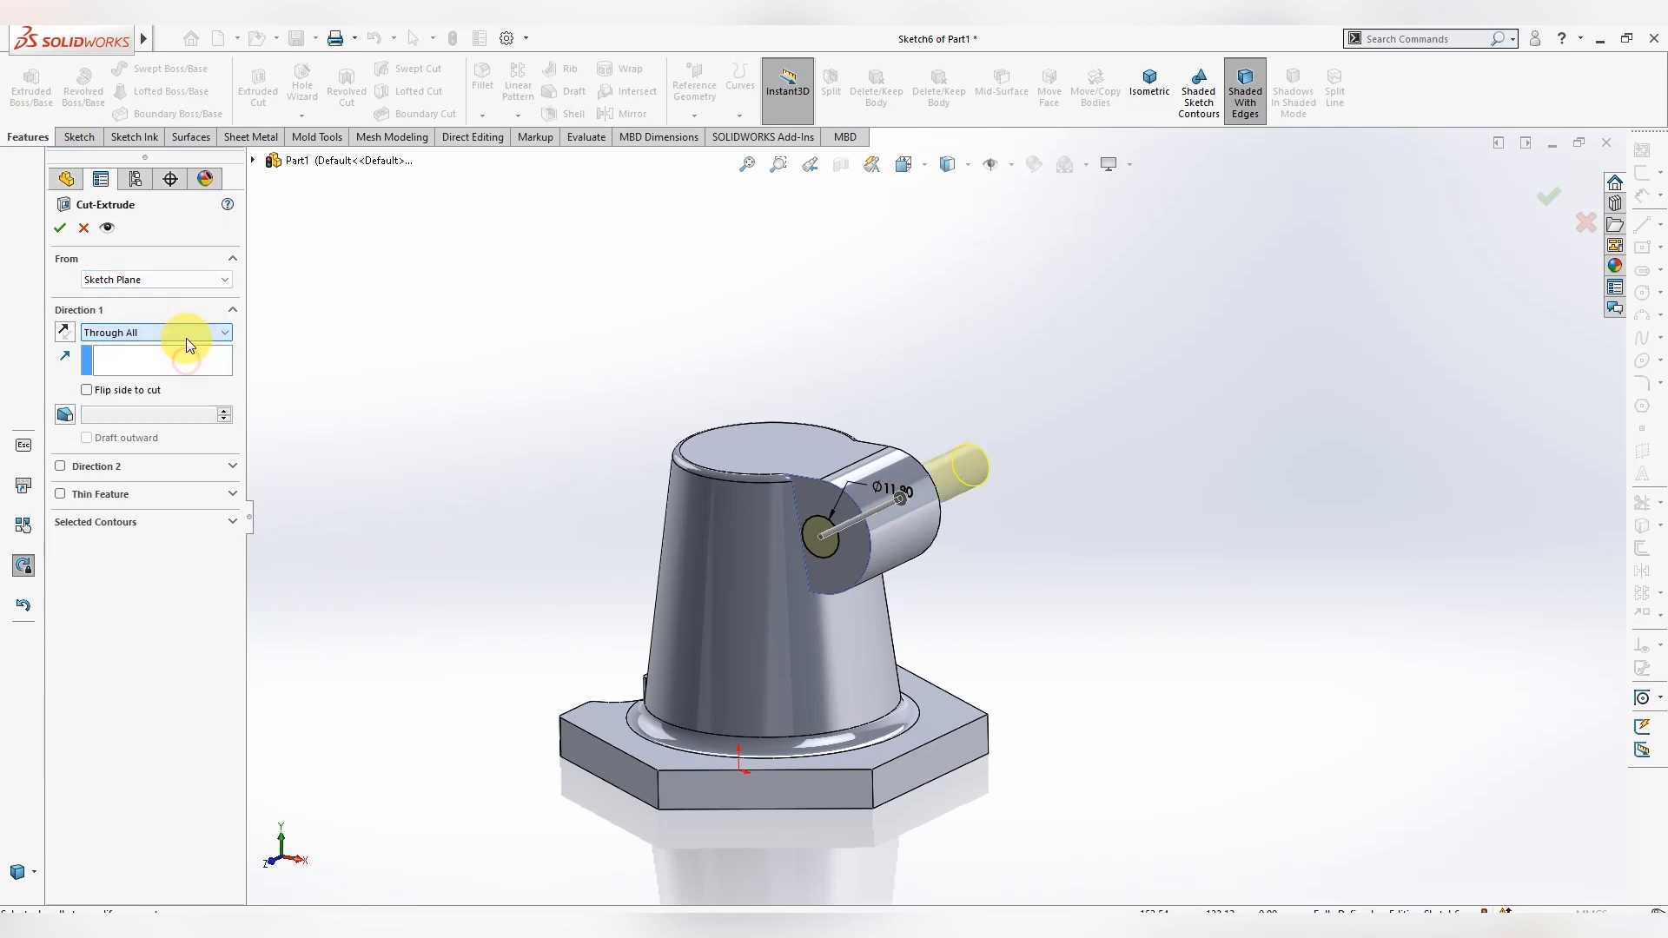
click(60, 227)
- Start a sketch on the flat top face of the tapered body and view it straight on
middle_drag(956, 476, 961, 559)
right_click(787, 463)
click(838, 434)
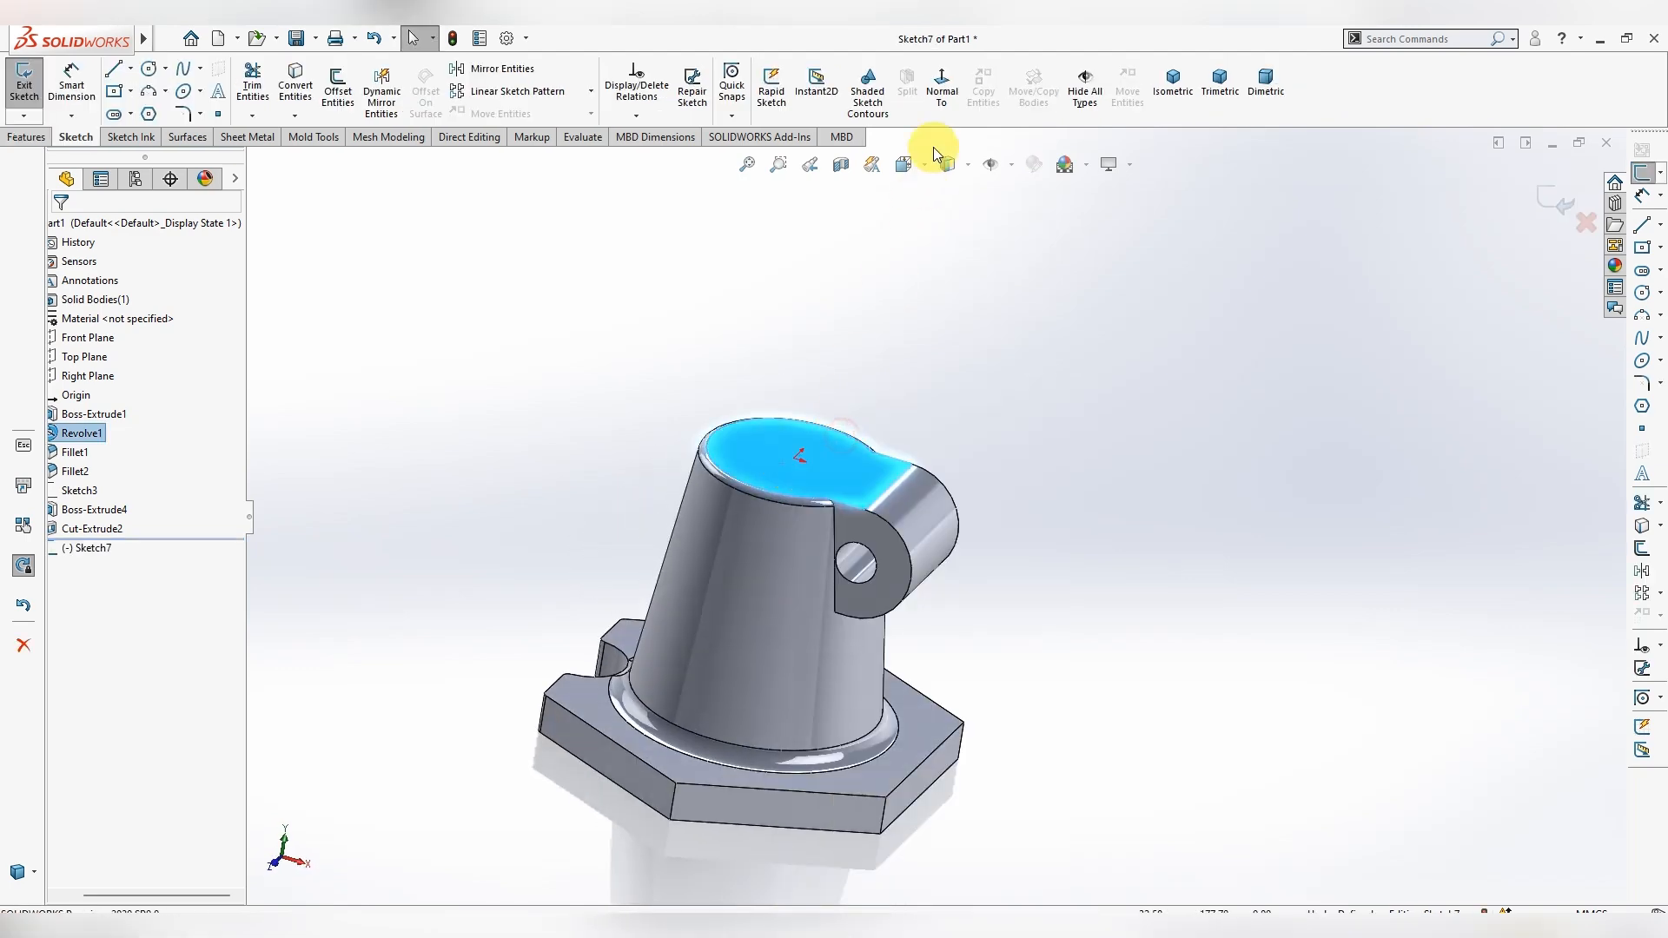
click(942, 87)
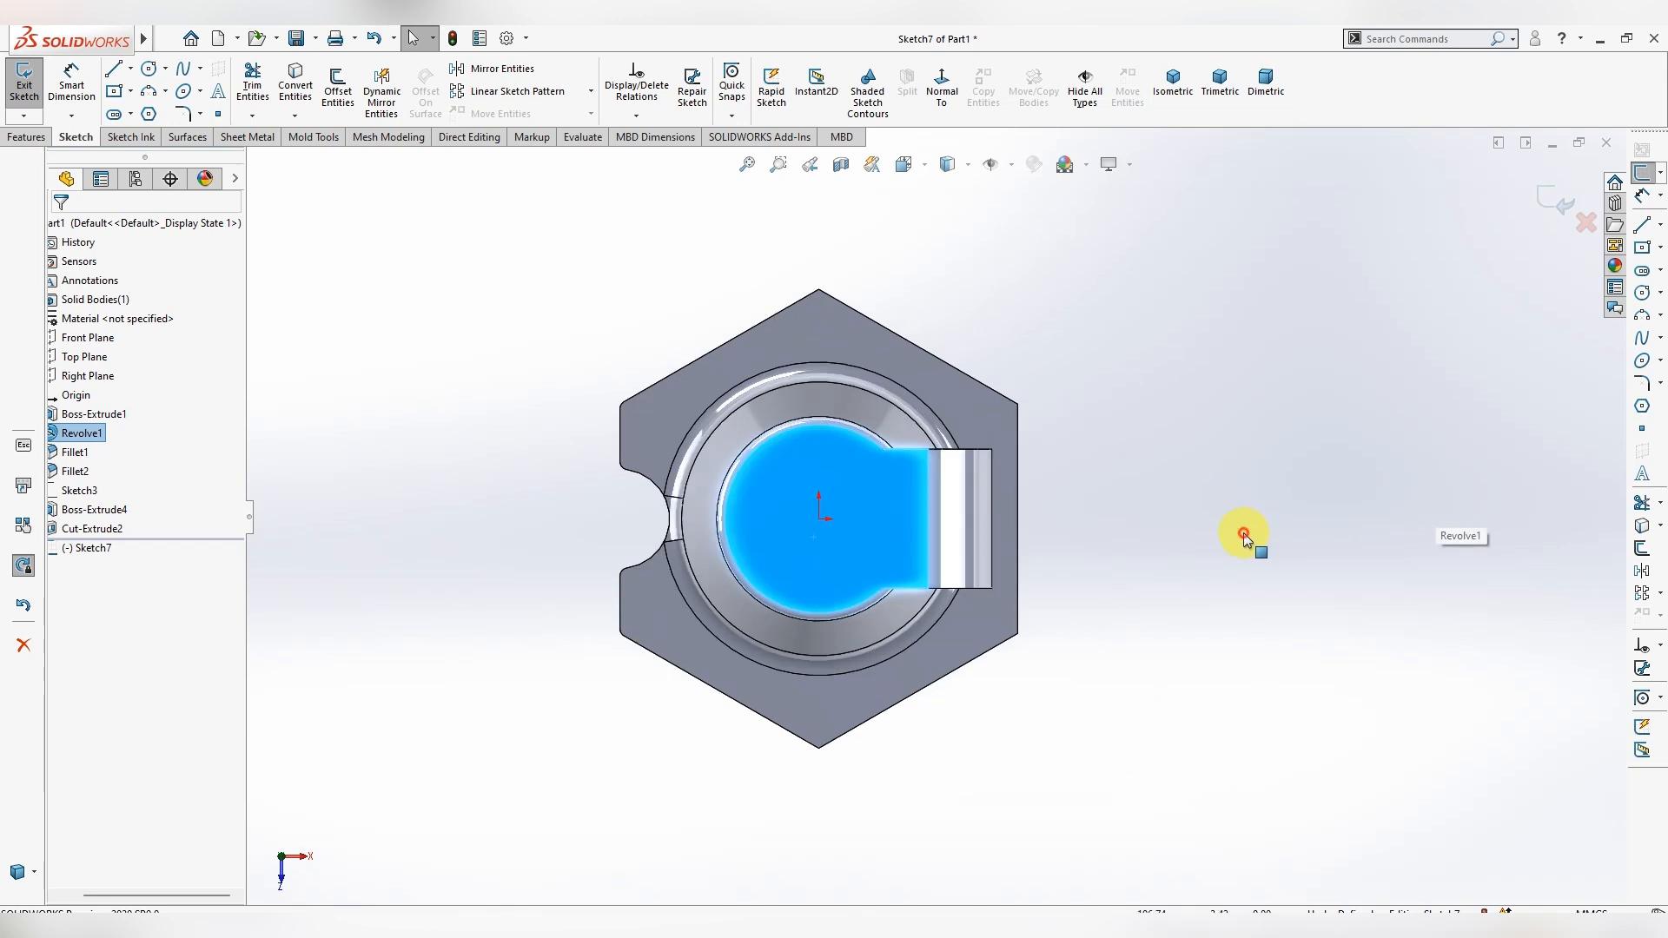
click(1243, 532)
- Draw a circle of about 27.84 mm diameter centered on the origin of the top face
click(165, 69)
click(179, 91)
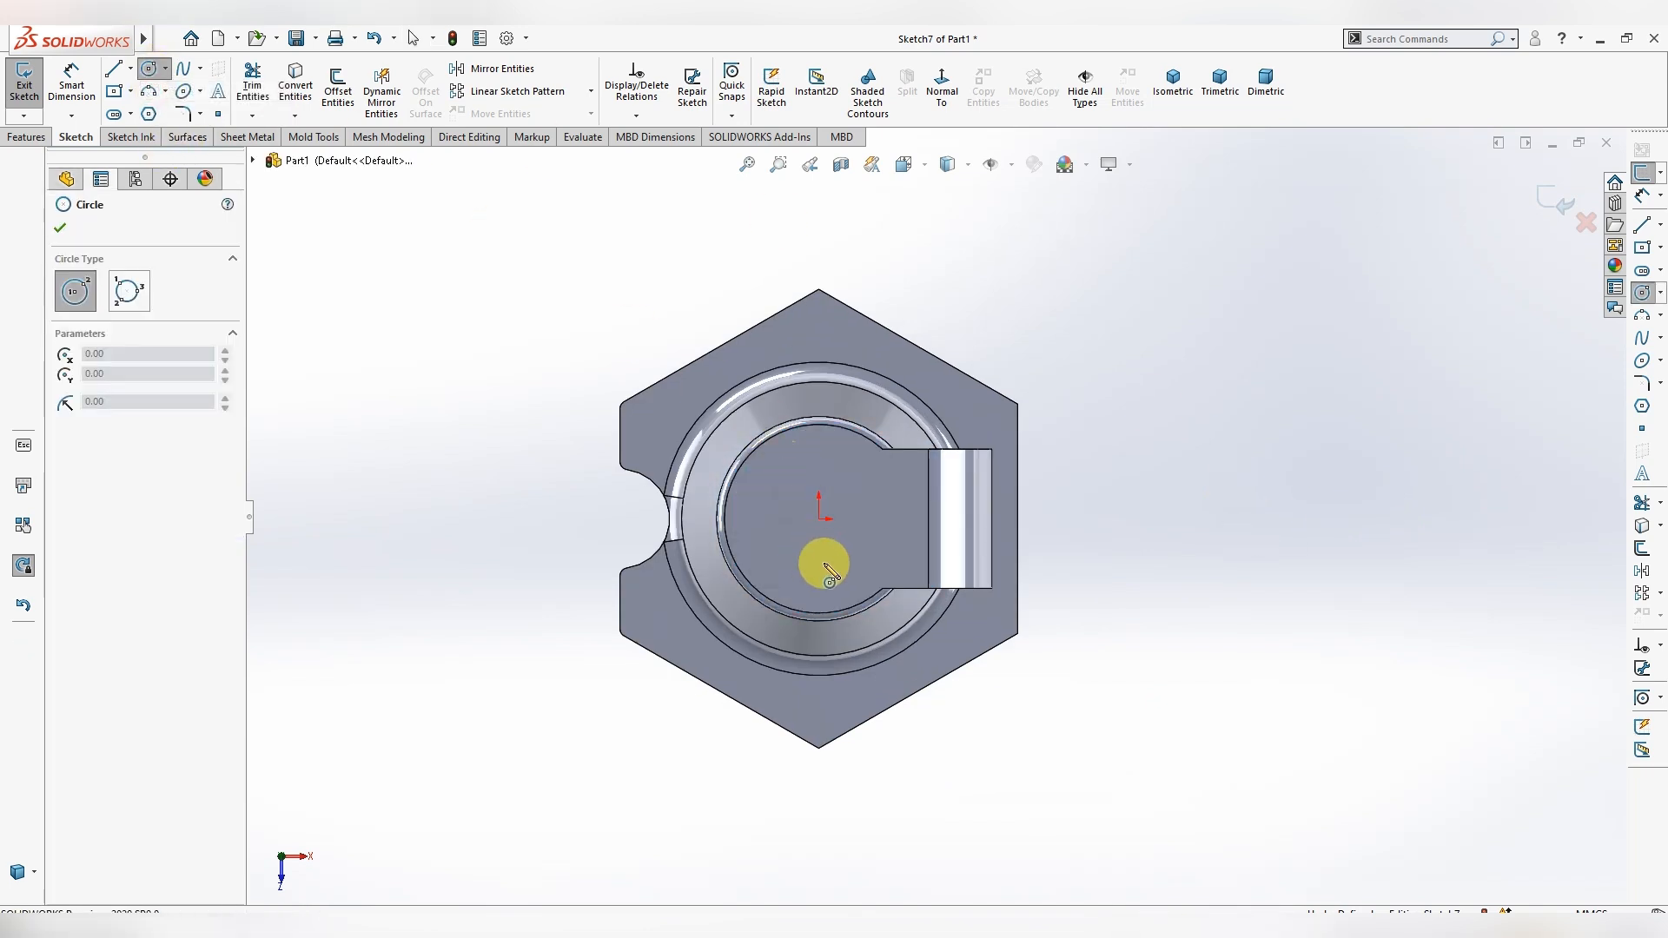
click(818, 519)
click(823, 584)
key(Escape)
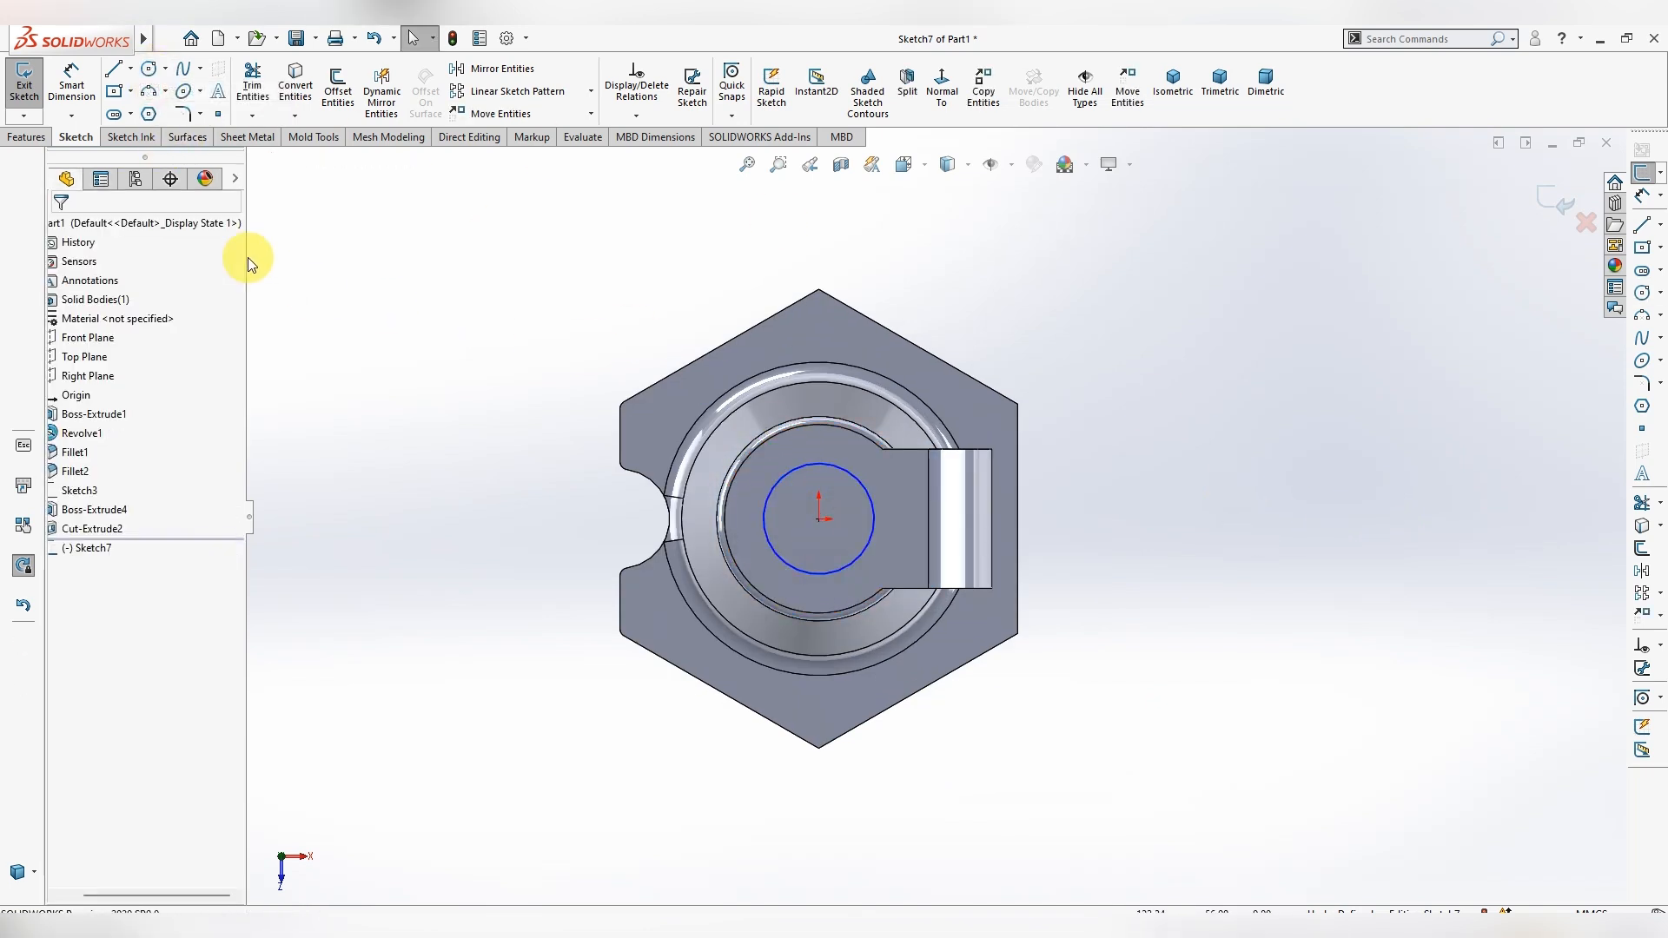
- Dimension the top-face circle's diameter to 36 mm
click(70, 76)
click(841, 473)
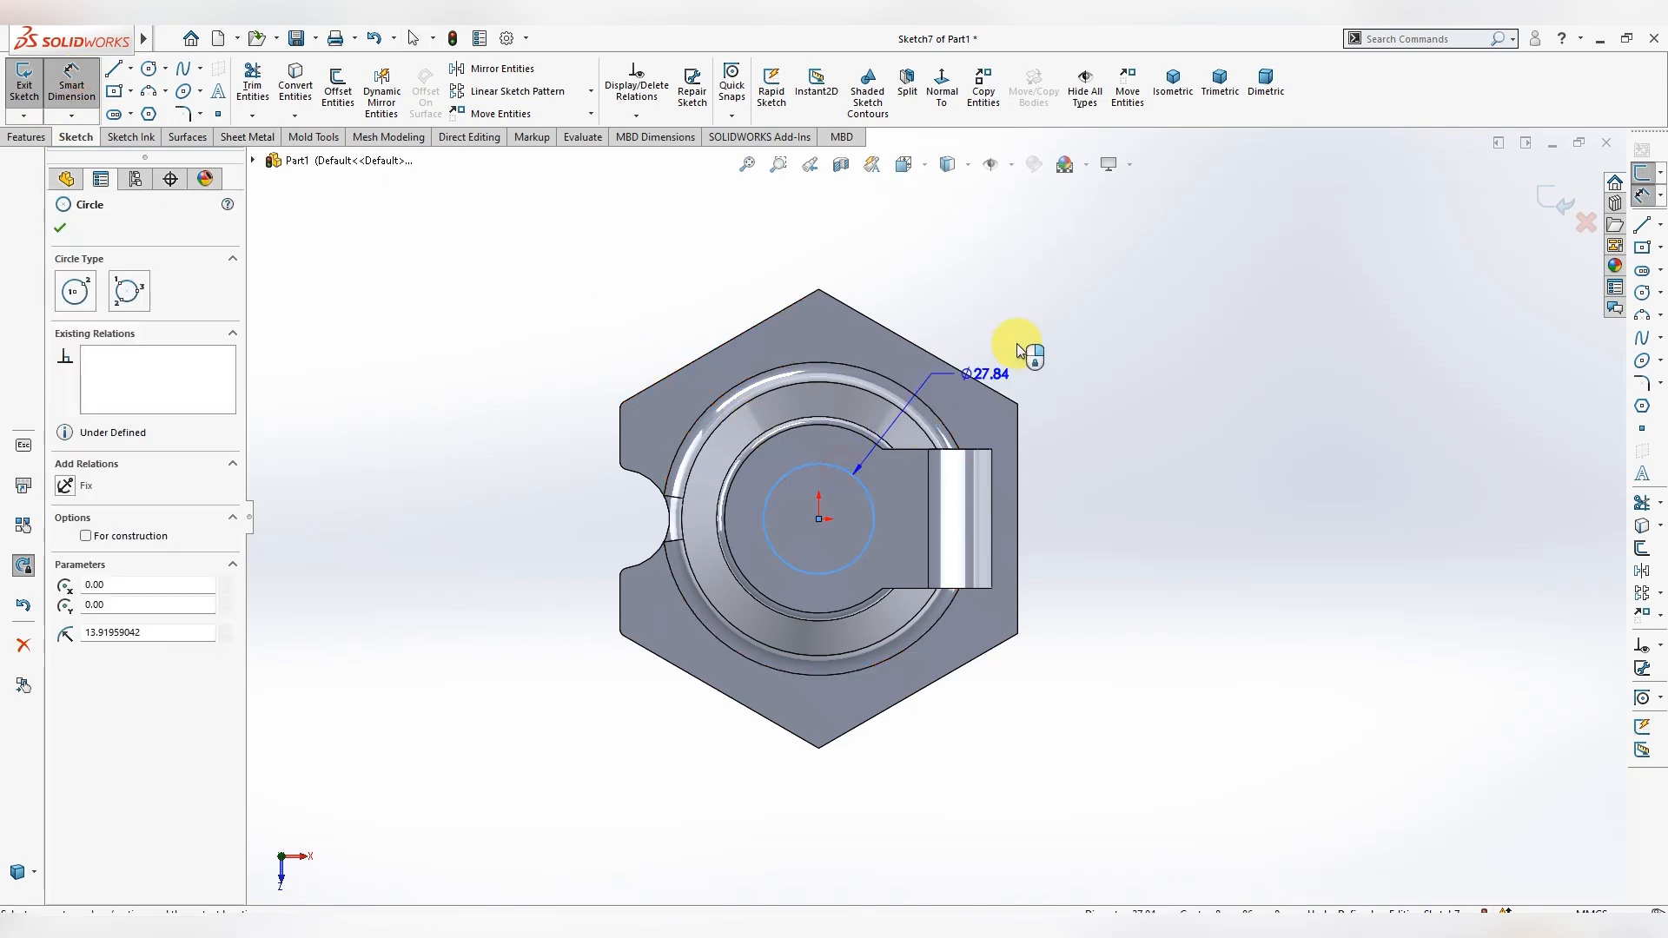
click(1025, 338)
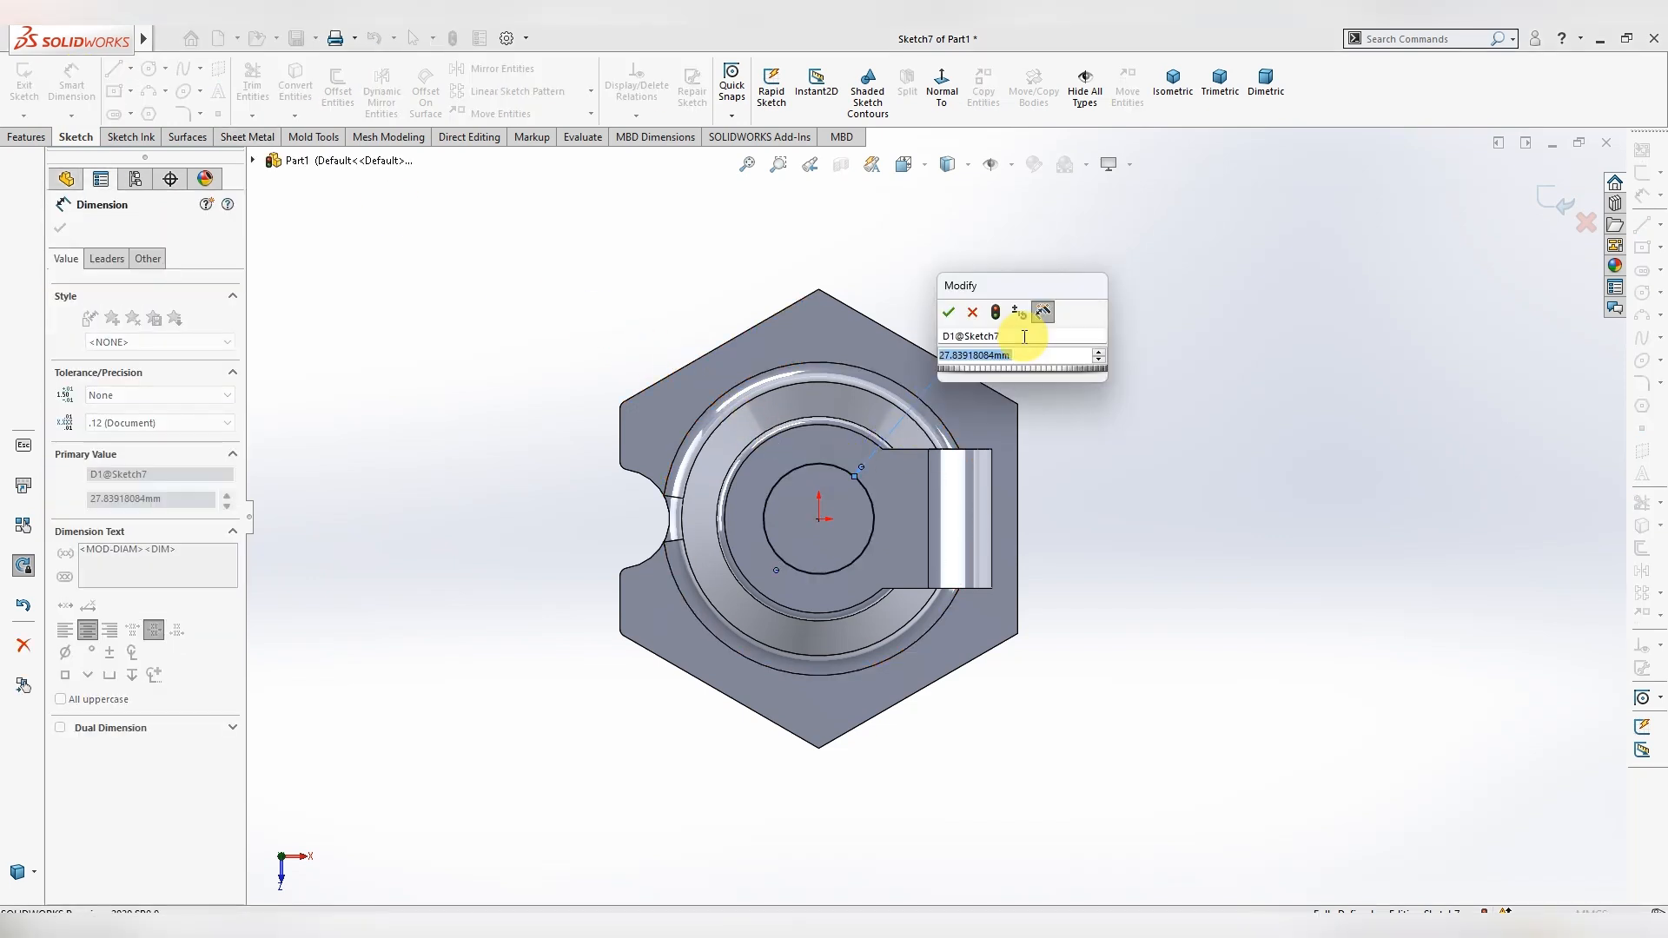
text(36)
key(Return)
key(Escape)
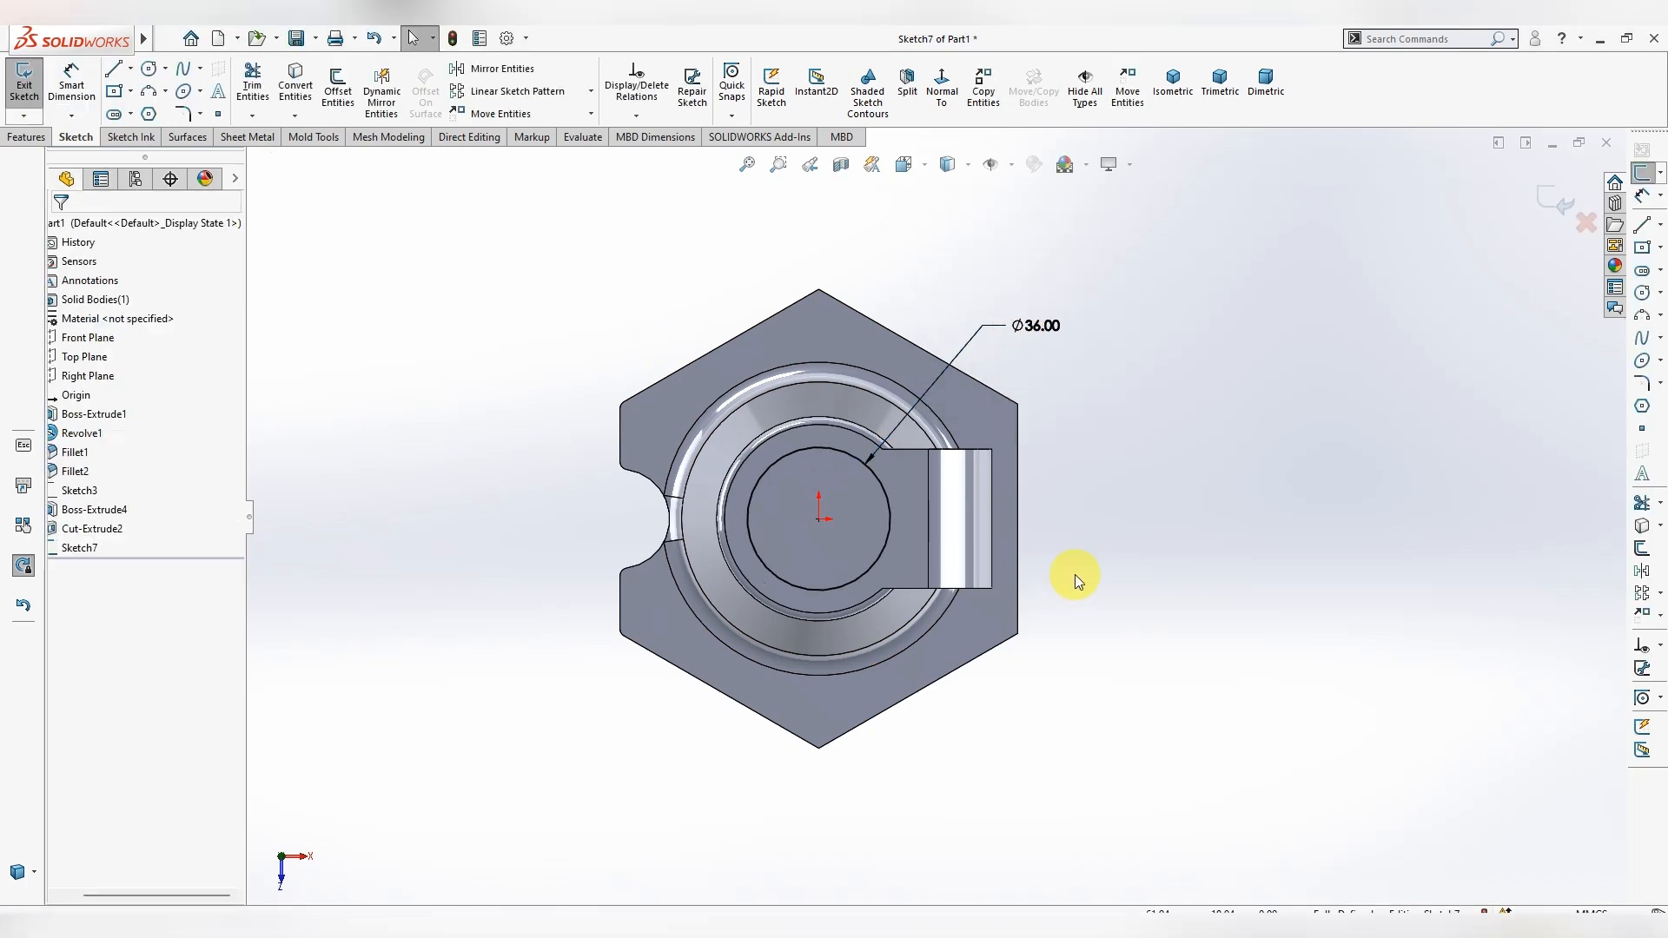
- Cut the 36 mm circle down into the tapered body as a blind cut with a depth of 86-44.45 mm
middle_drag(1067, 594, 1083, 279)
click(35, 142)
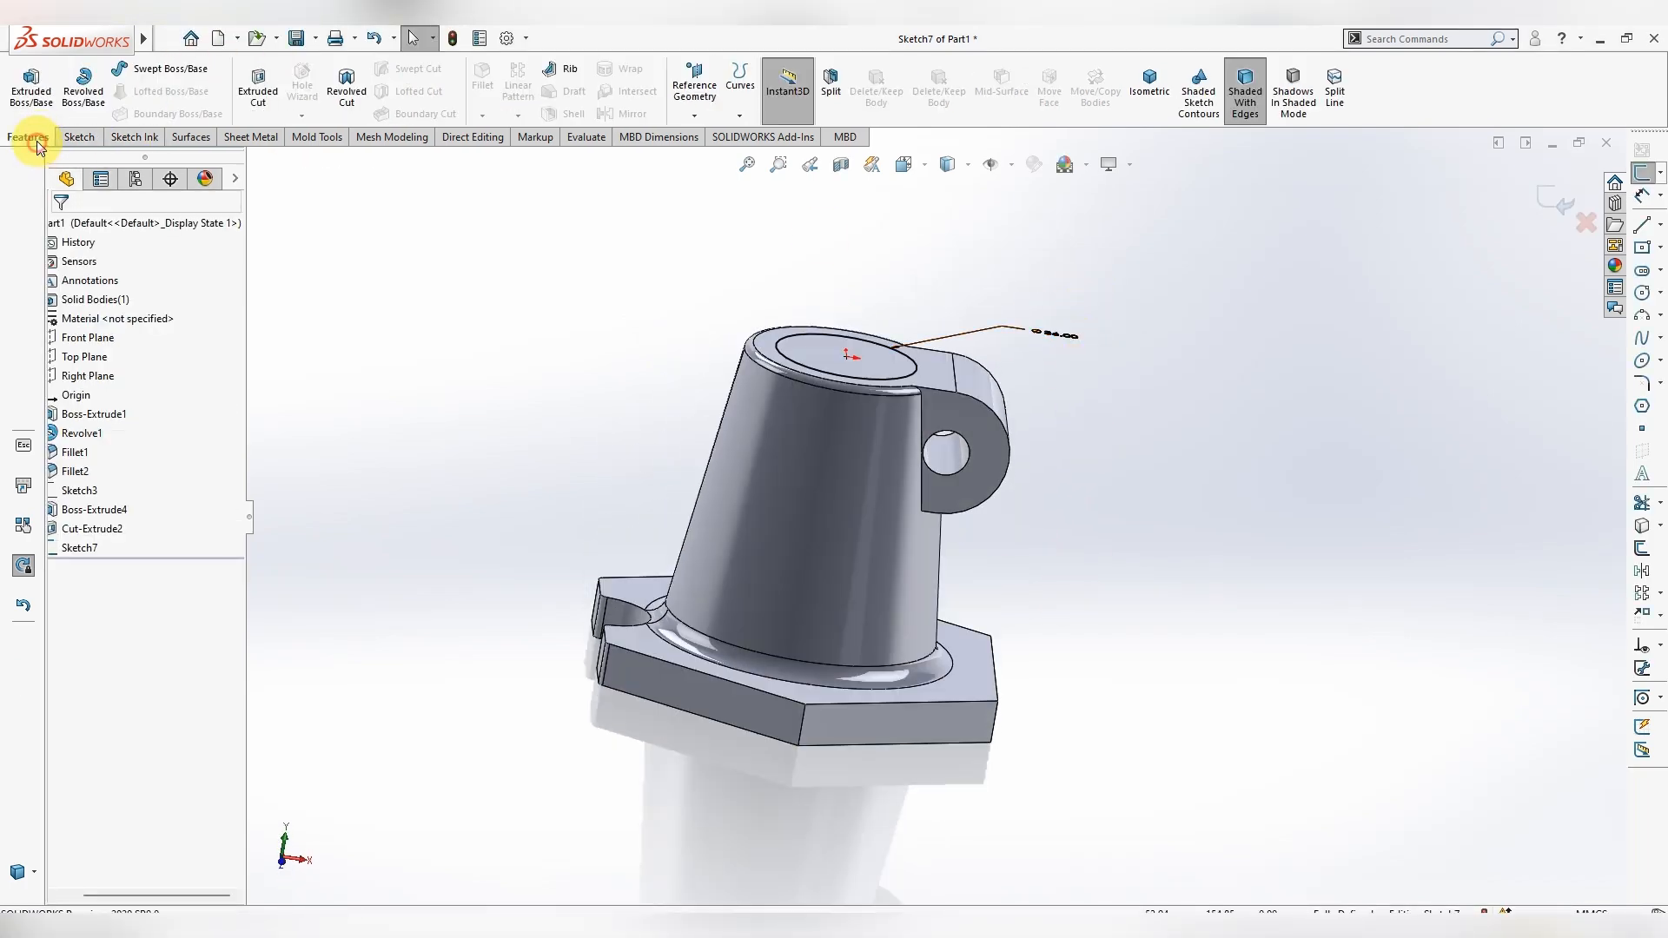
click(271, 102)
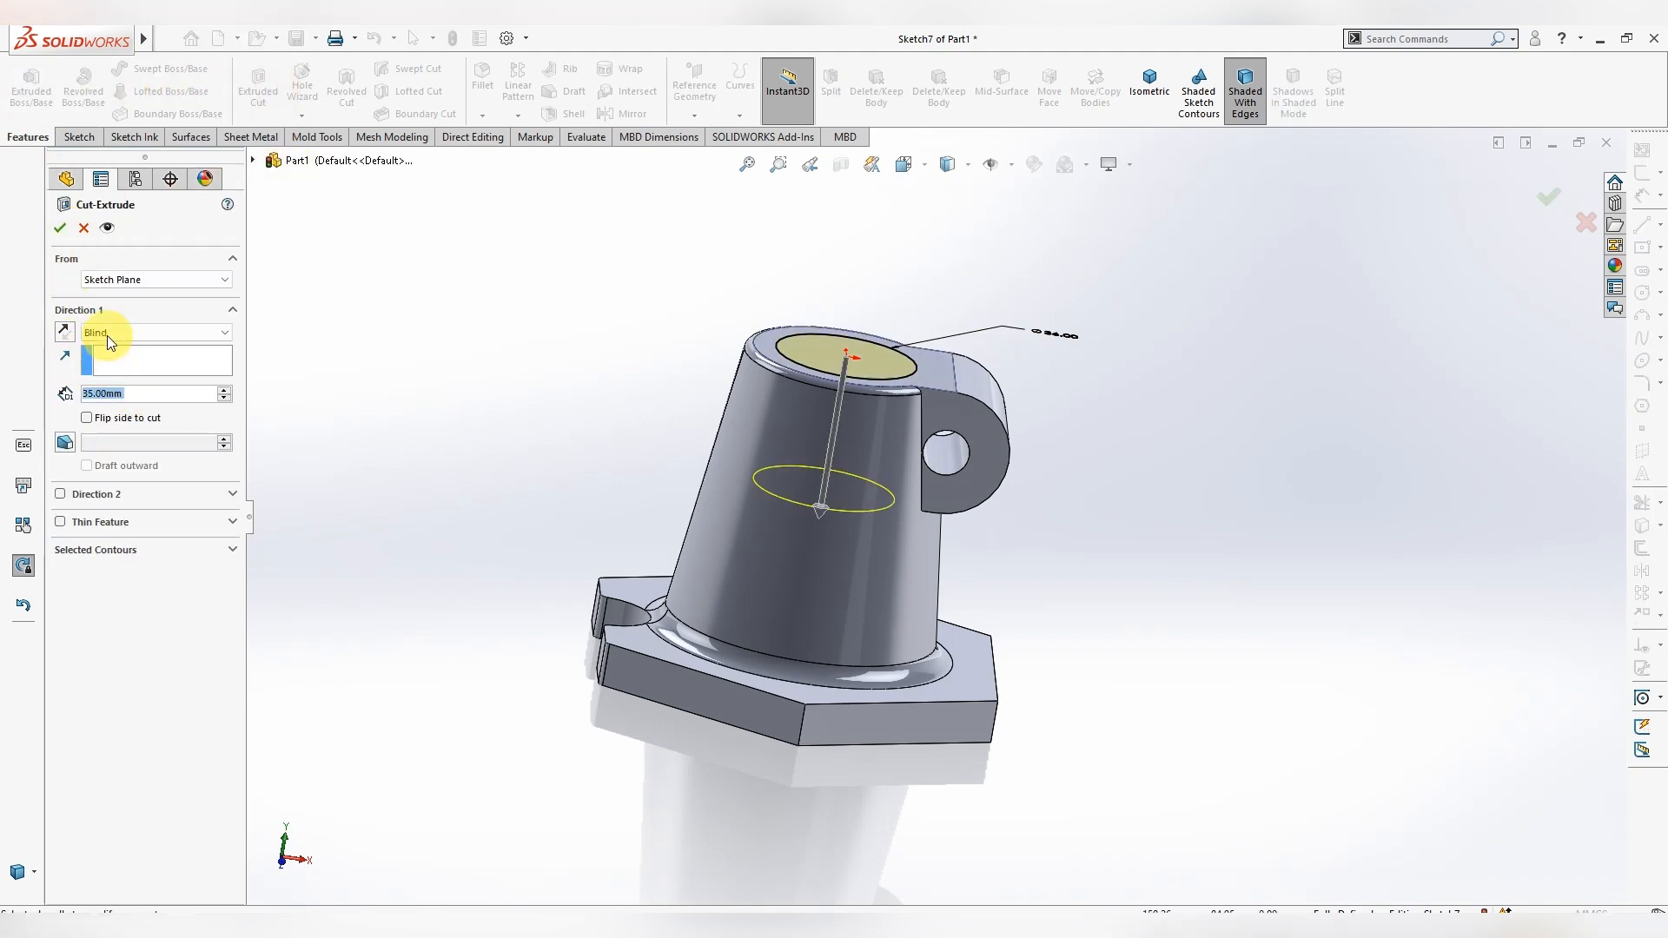
click(159, 396)
text(86.)
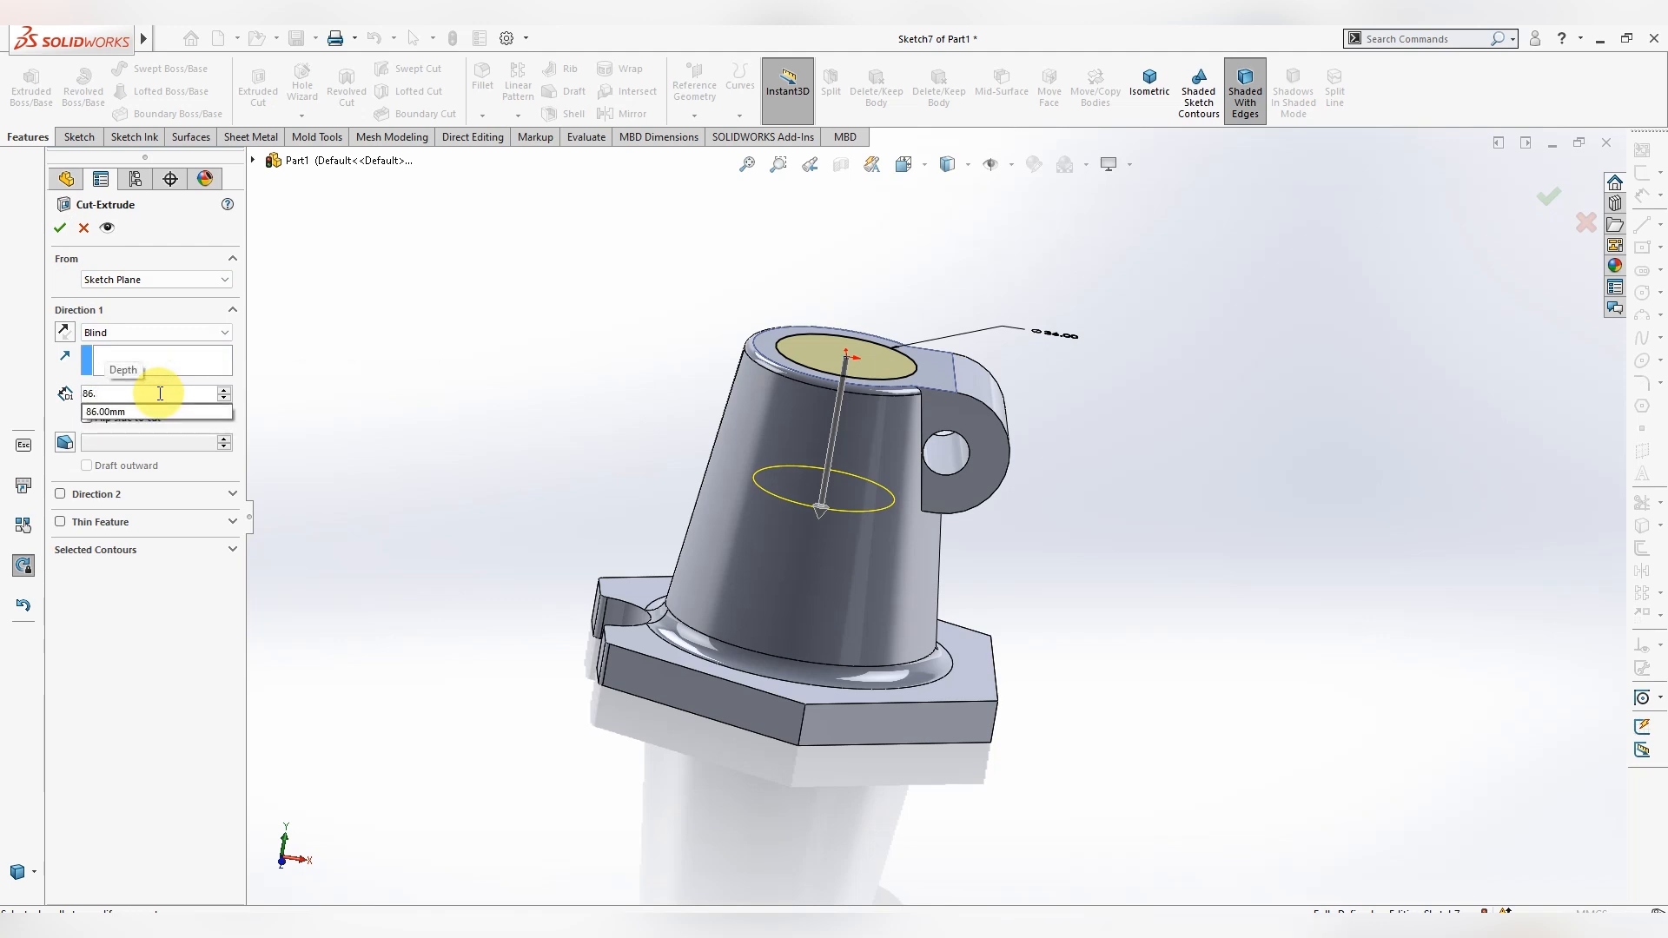
key(BackSpace)
text(-)
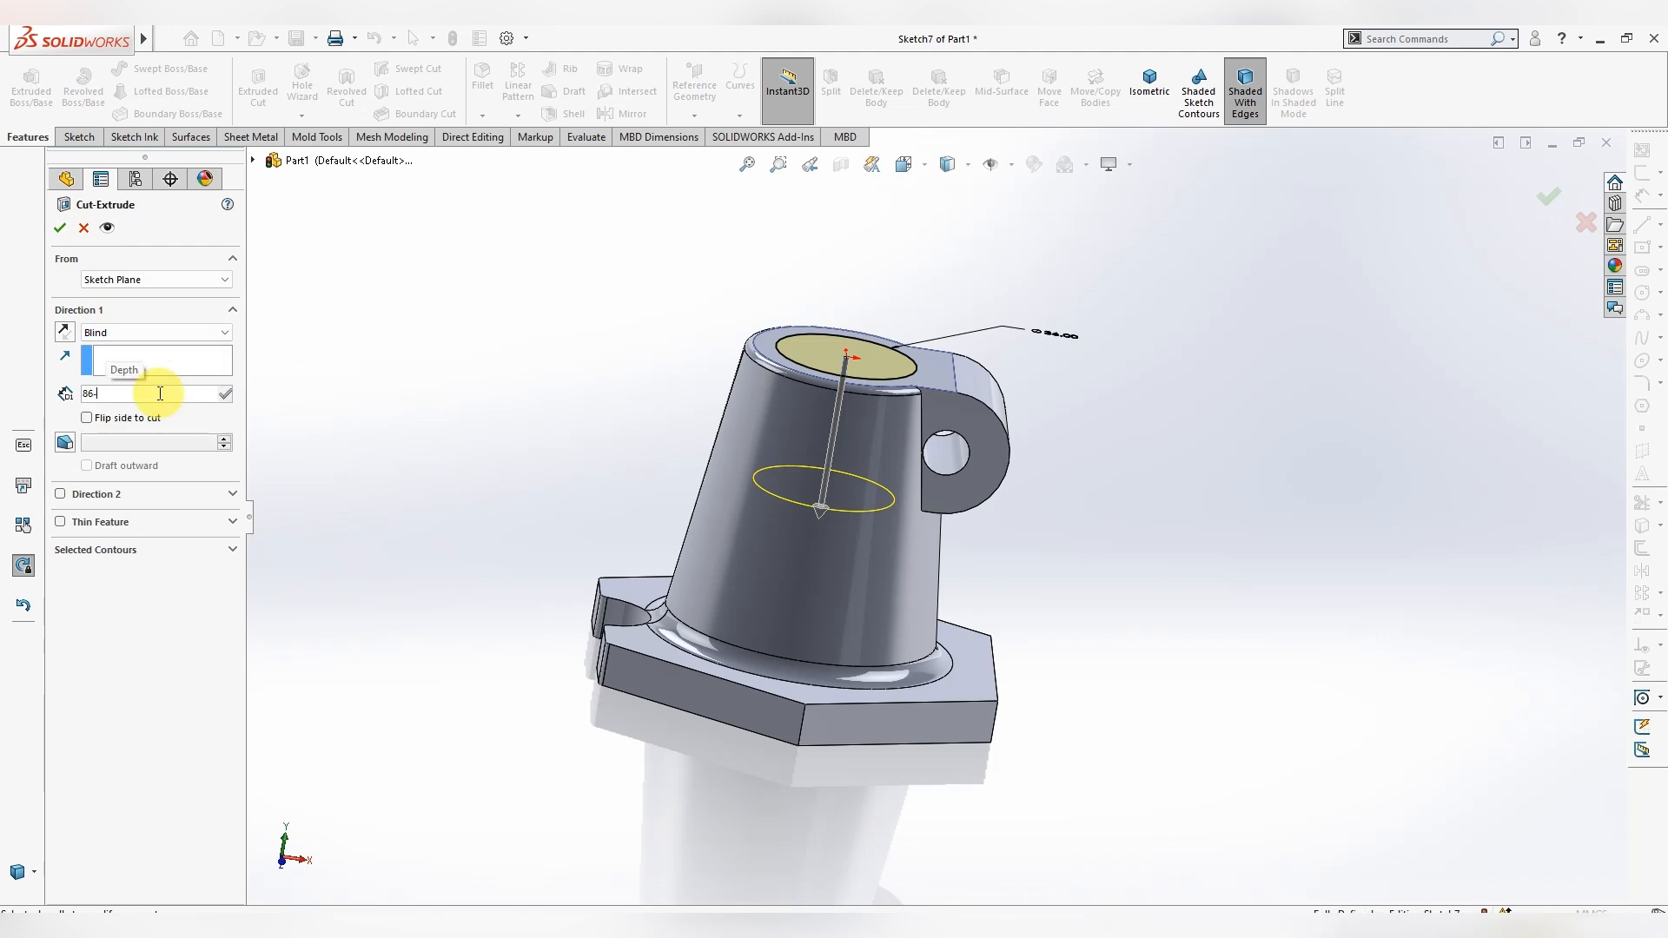
text(44.45)
key(Return)
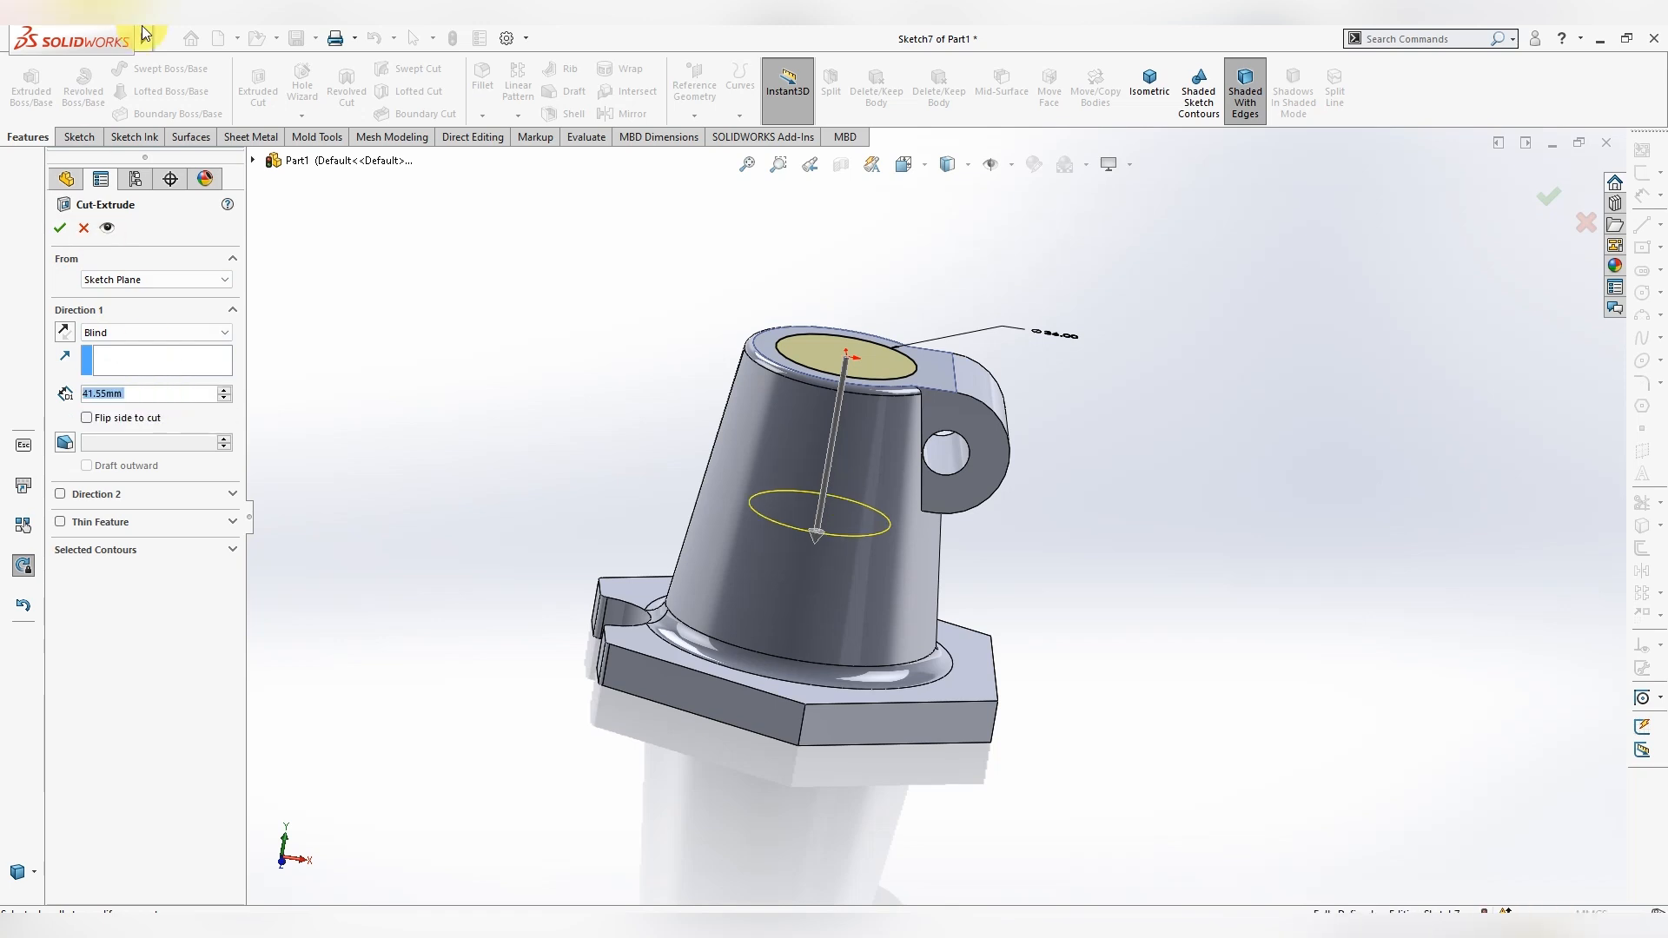
click(60, 227)
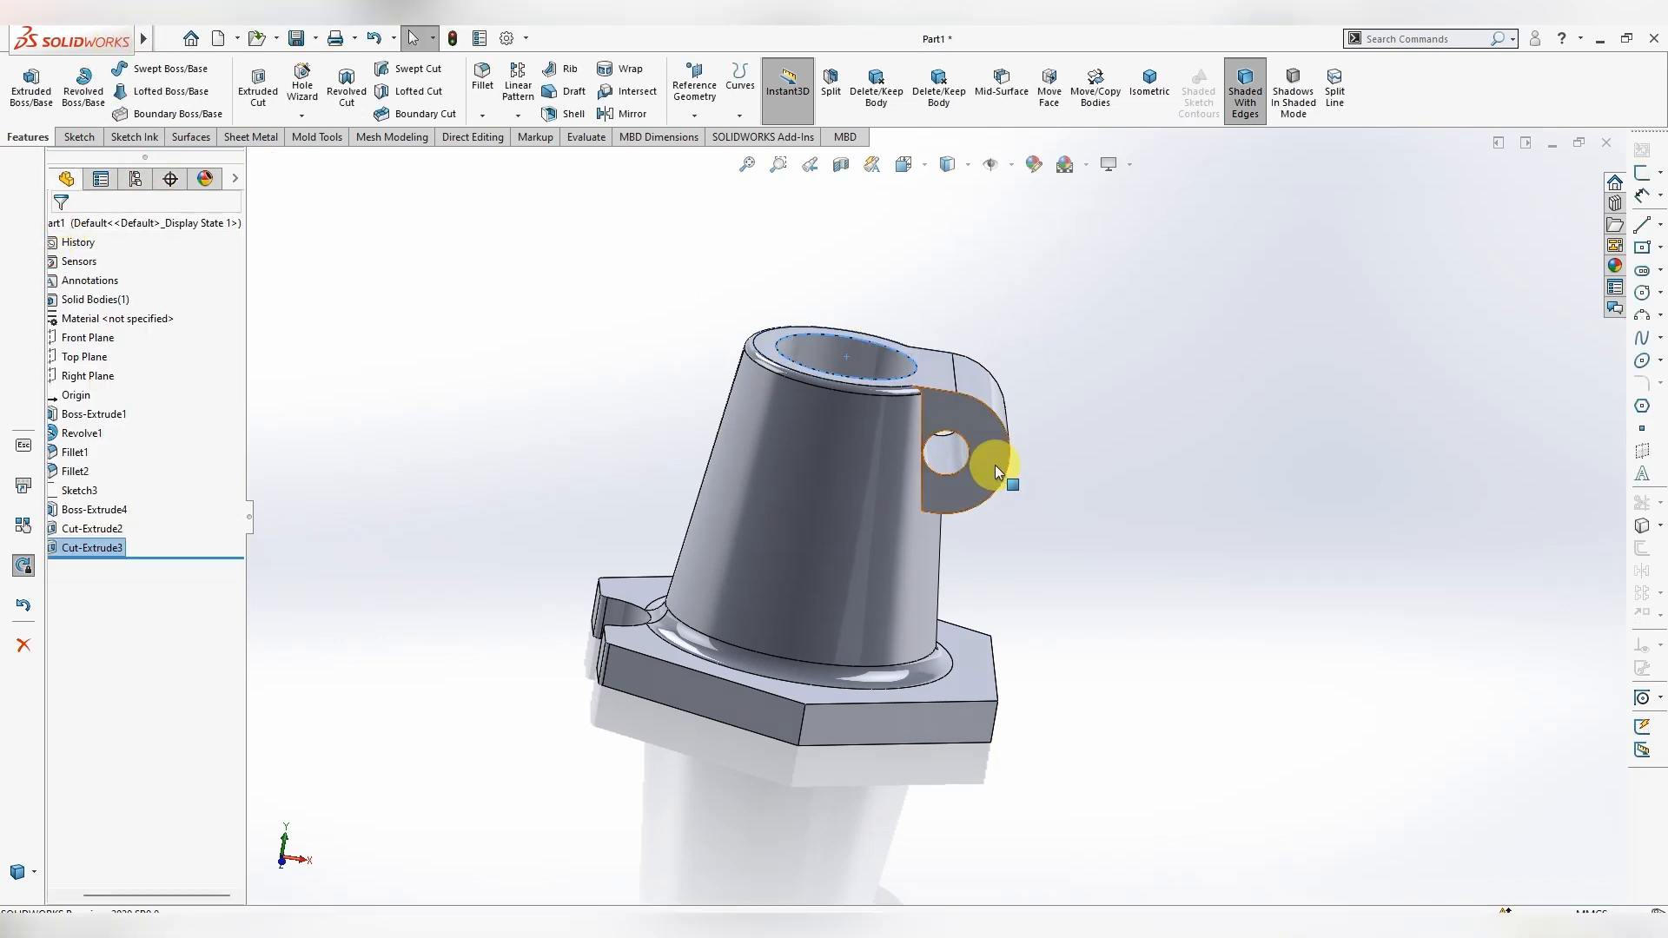
- Start a sketch on the Front Plane, viewed straight on with the model in wireframe display
click(984, 451)
click(1141, 536)
mouse_move(1080, 557)
middle_down()
mouse_move(1068, 718)
mouse_move(998, 674)
mouse_move(1064, 581)
mouse_move(1072, 252)
mouse_move(1106, 707)
mouse_move(1019, 420)
mouse_move(1050, 748)
middle_up()
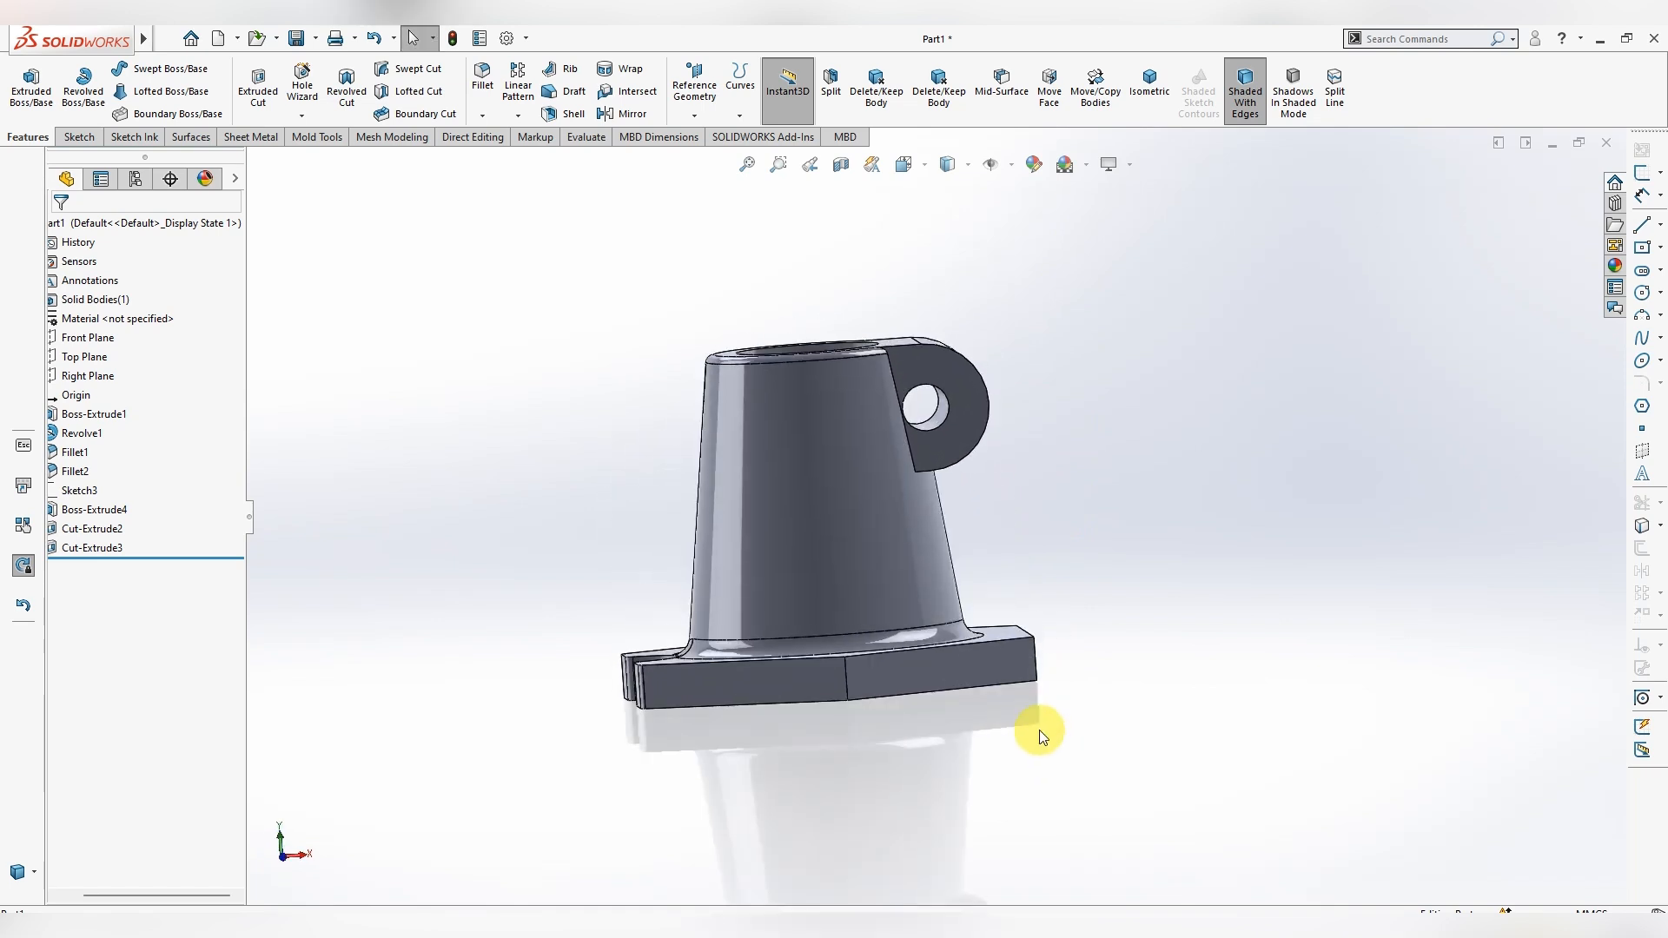
right_click(104, 339)
click(160, 305)
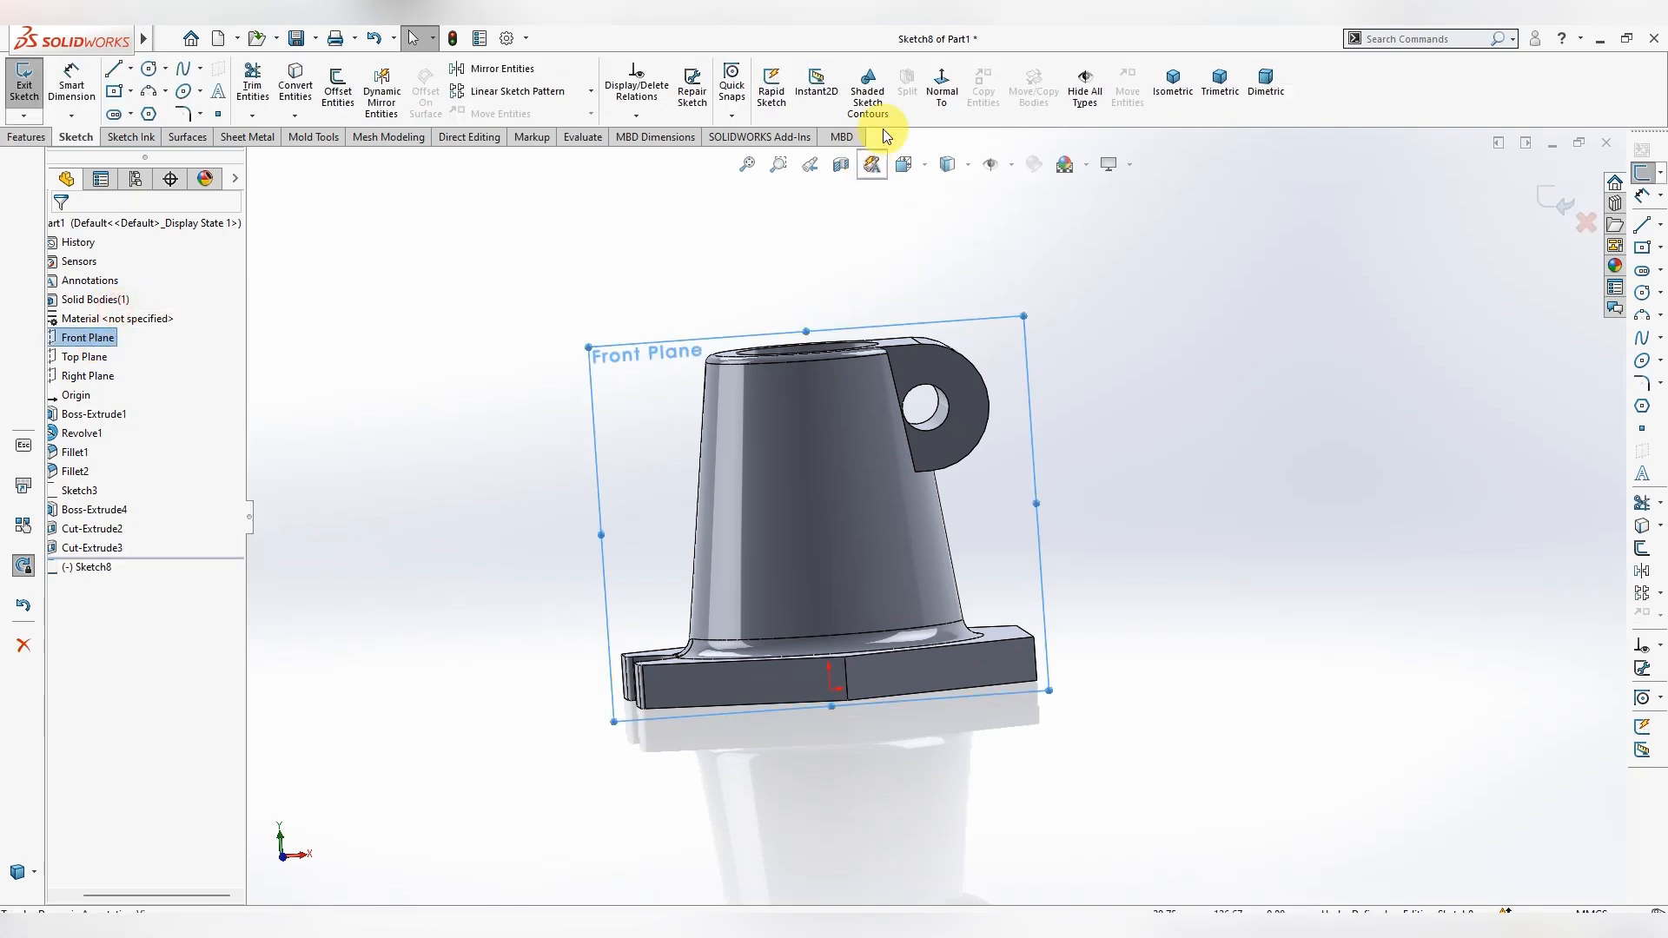
click(940, 96)
click(1195, 596)
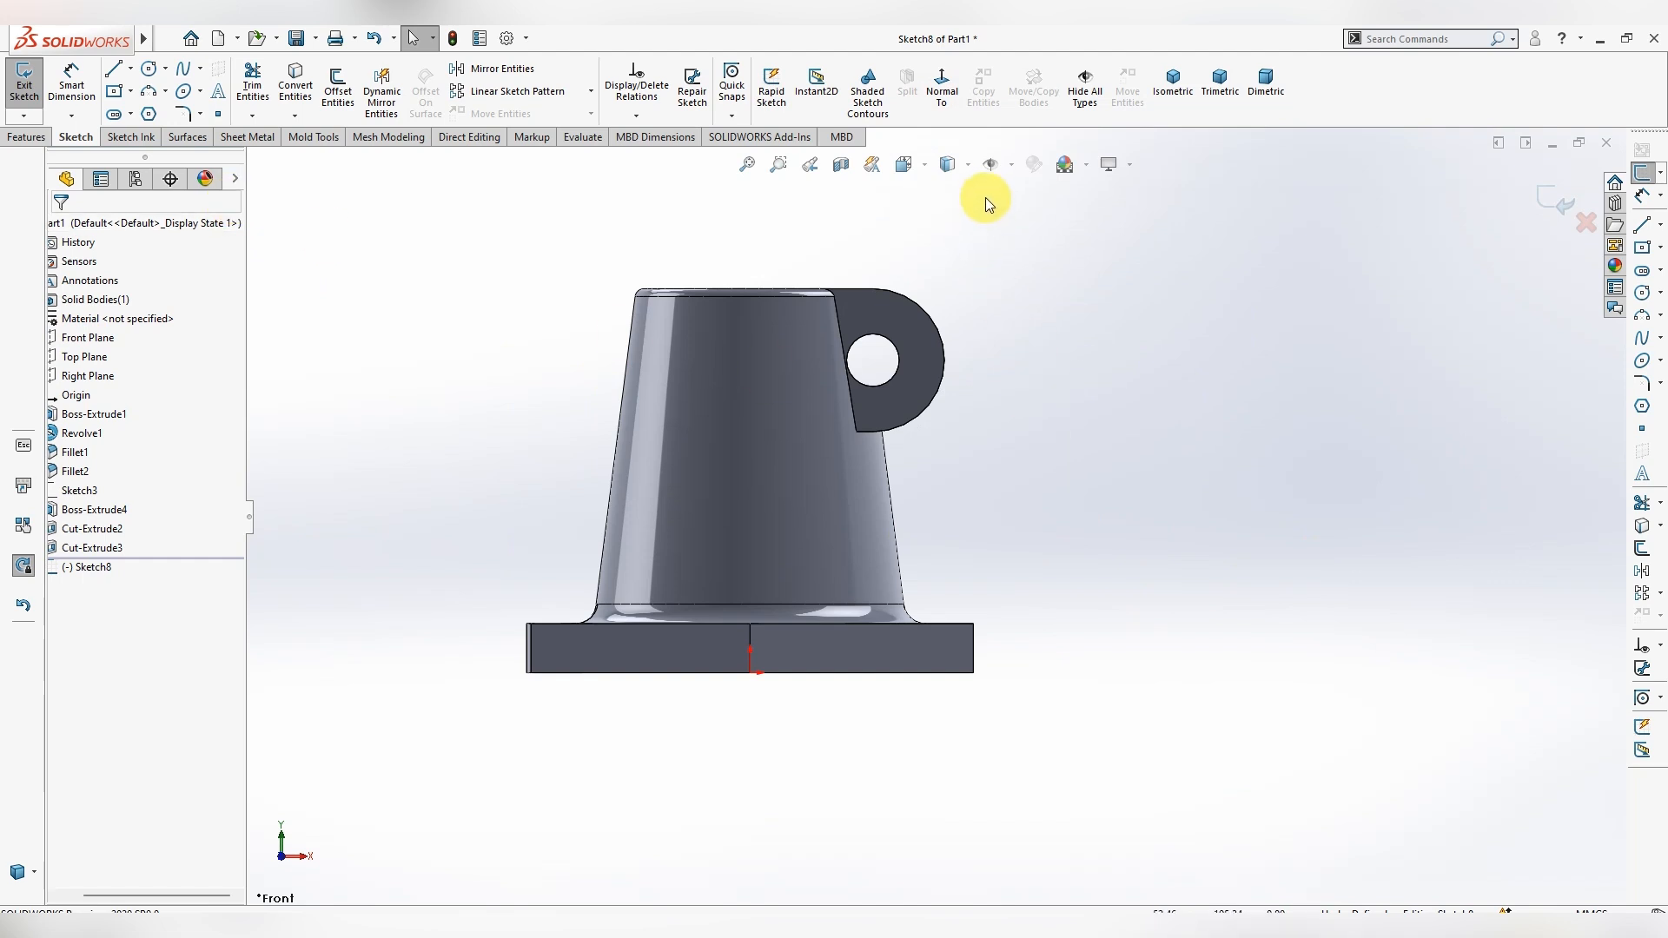
click(973, 169)
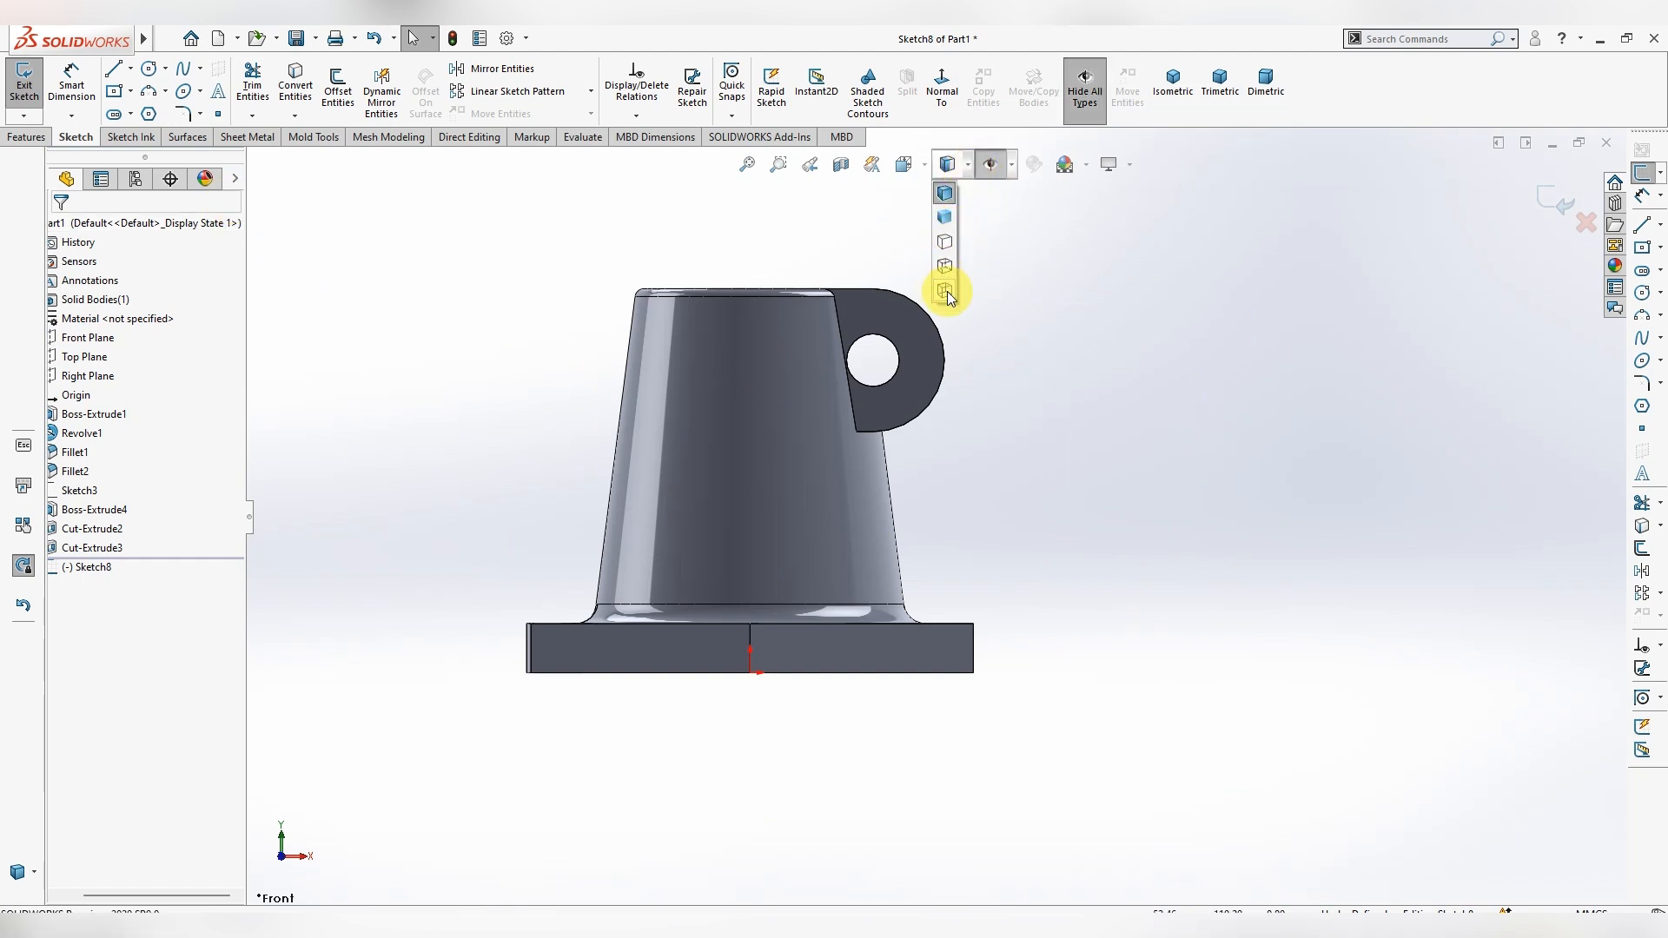
click(945, 291)
click(132, 70)
click(137, 104)
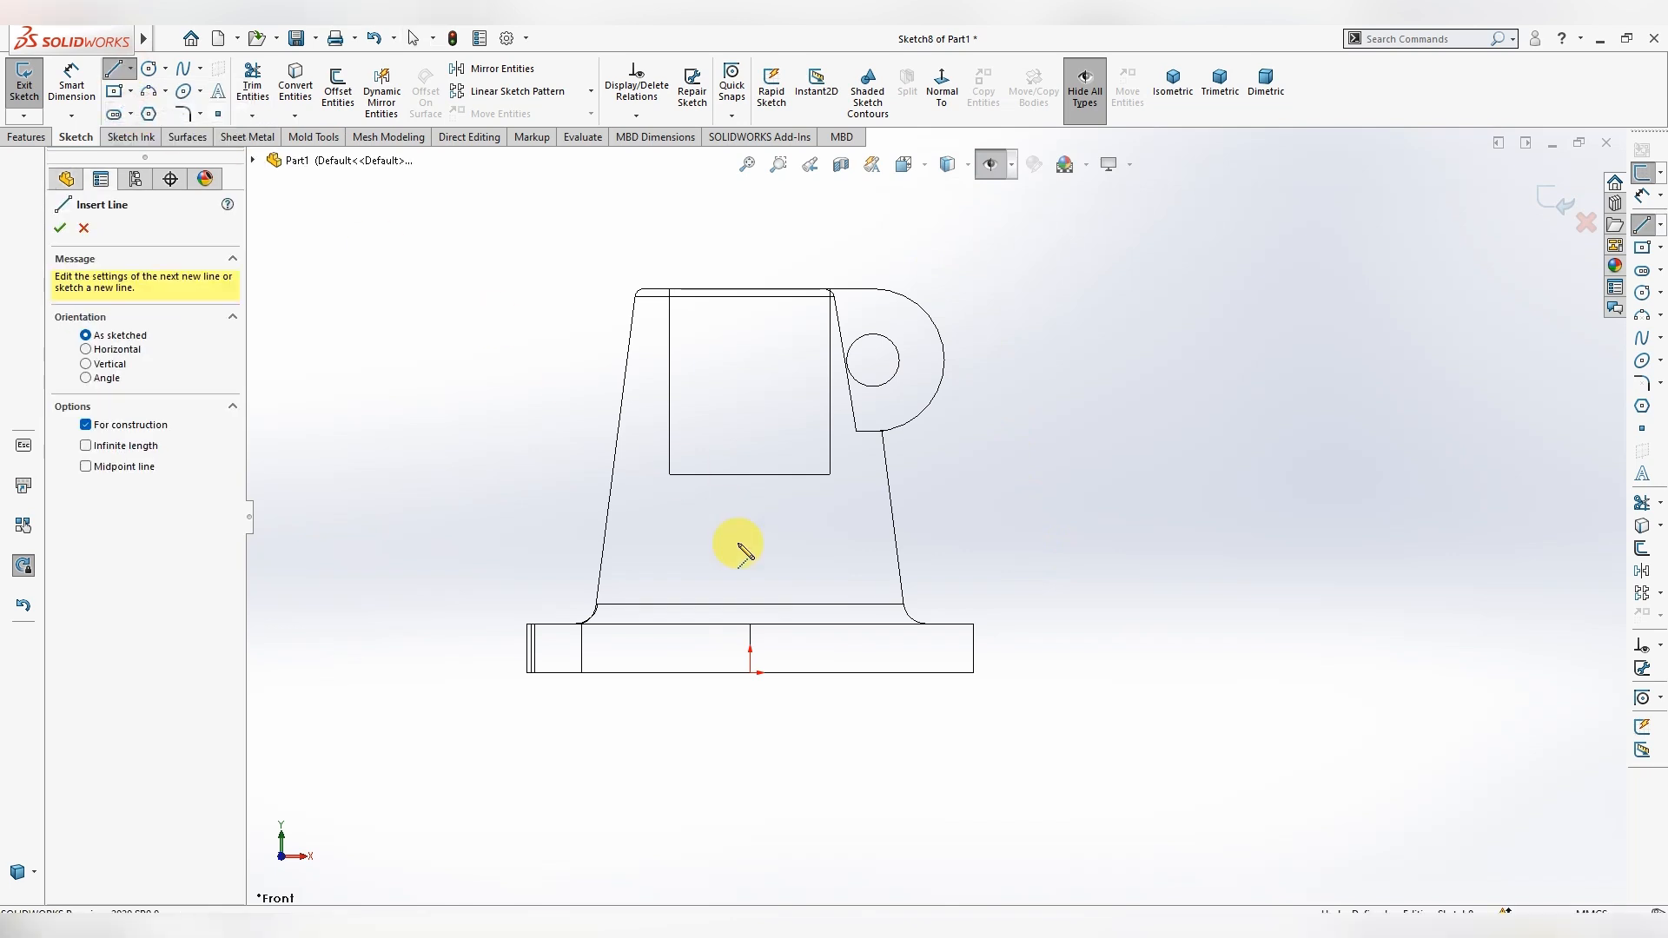
click(752, 674)
key(Escape)
click(751, 647)
click(749, 417)
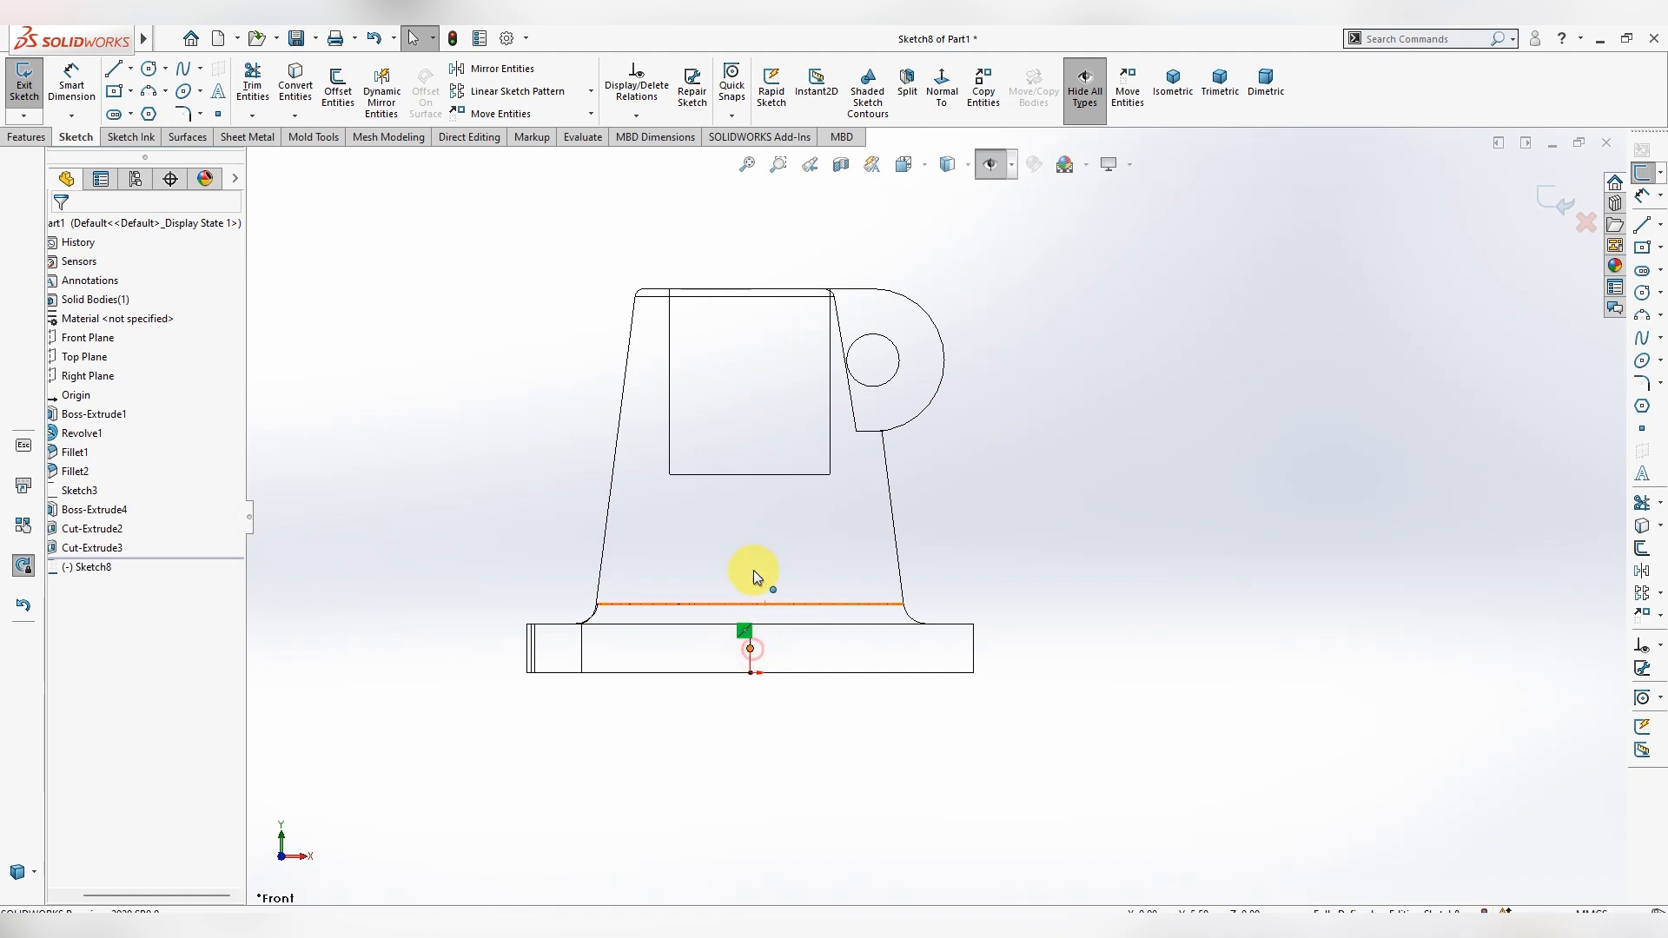
click(752, 594)
click(988, 502)
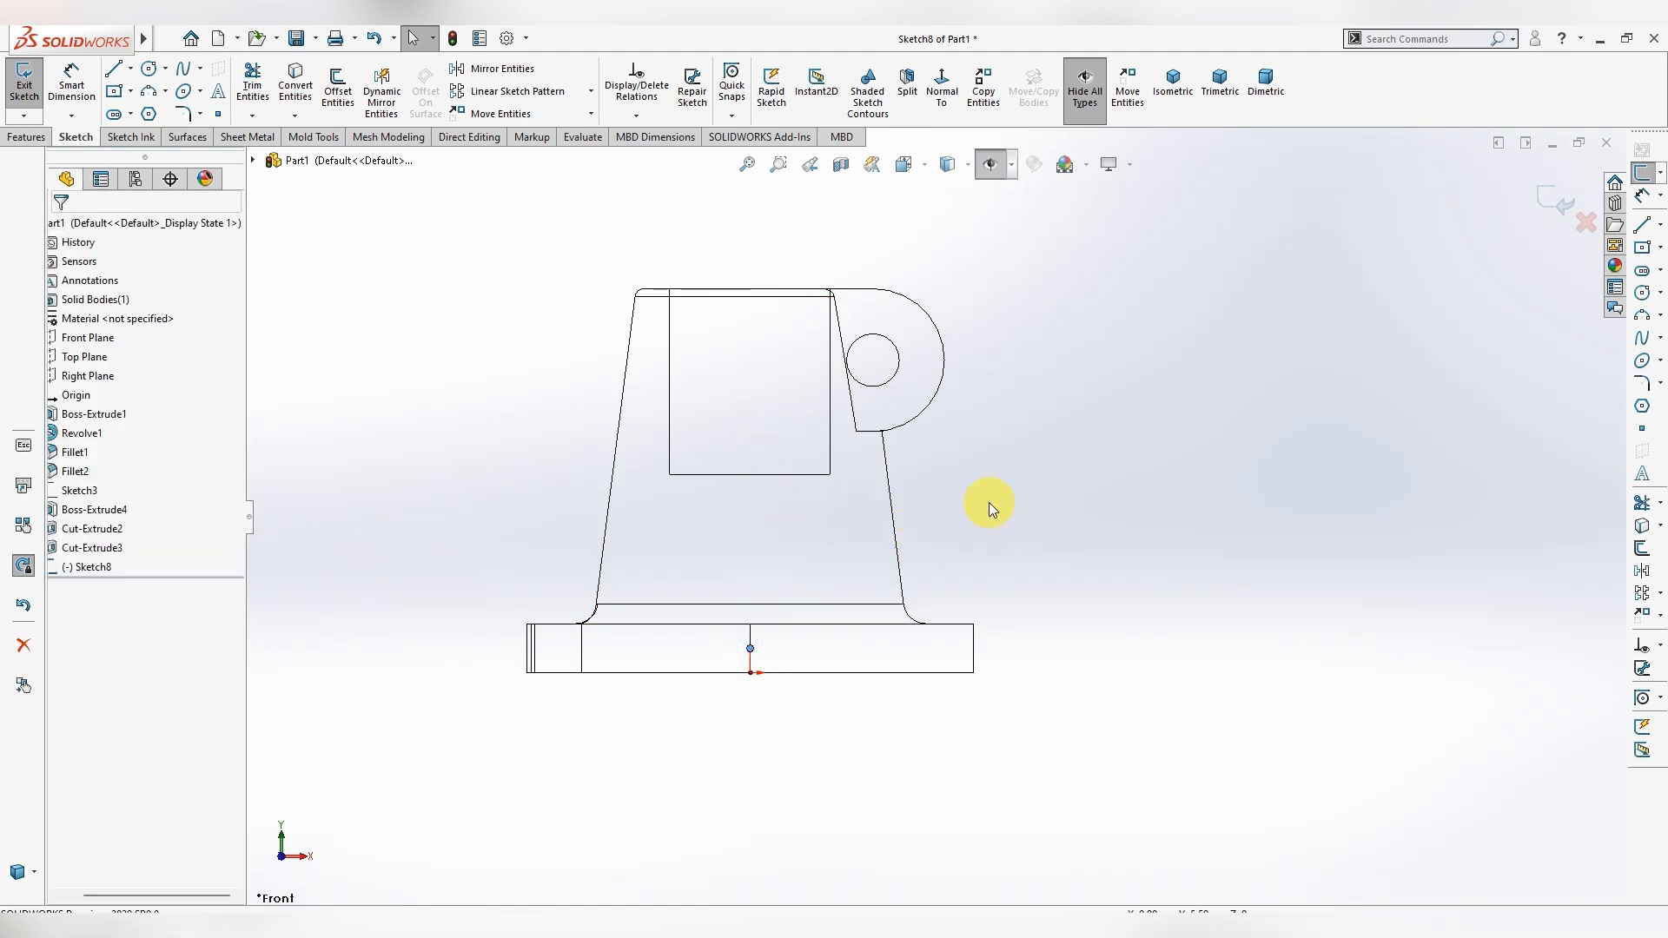
click(987, 503)
click(1095, 562)
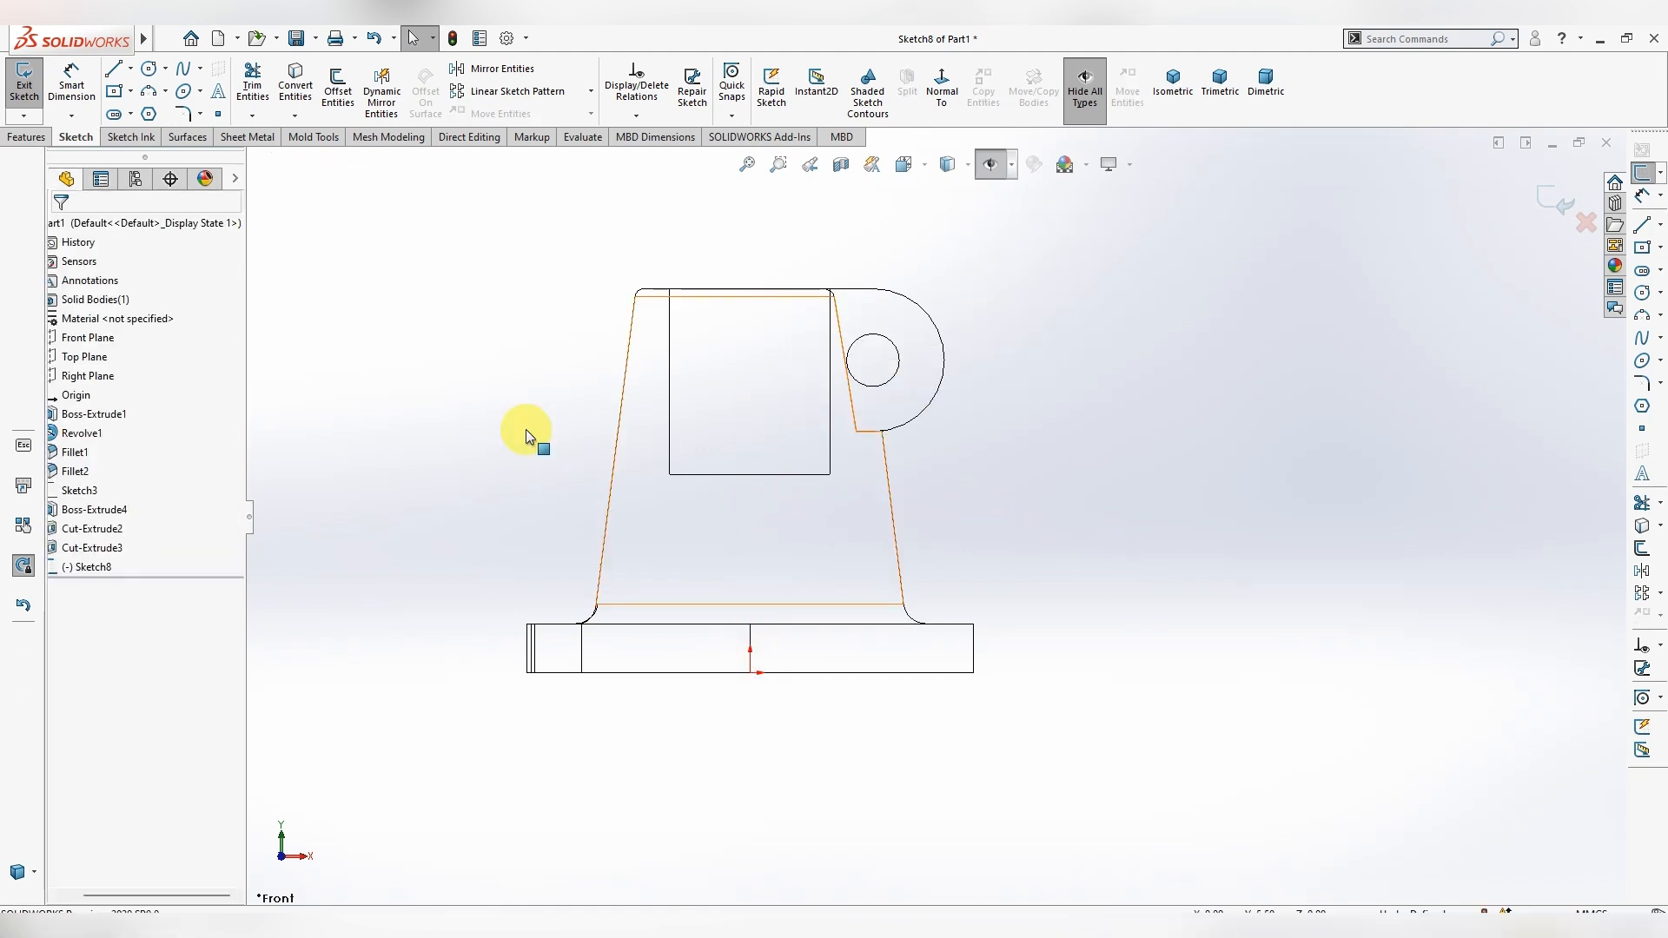
- Draw a vertical centerline from the origin up past the floor of the upper bore
click(130, 68)
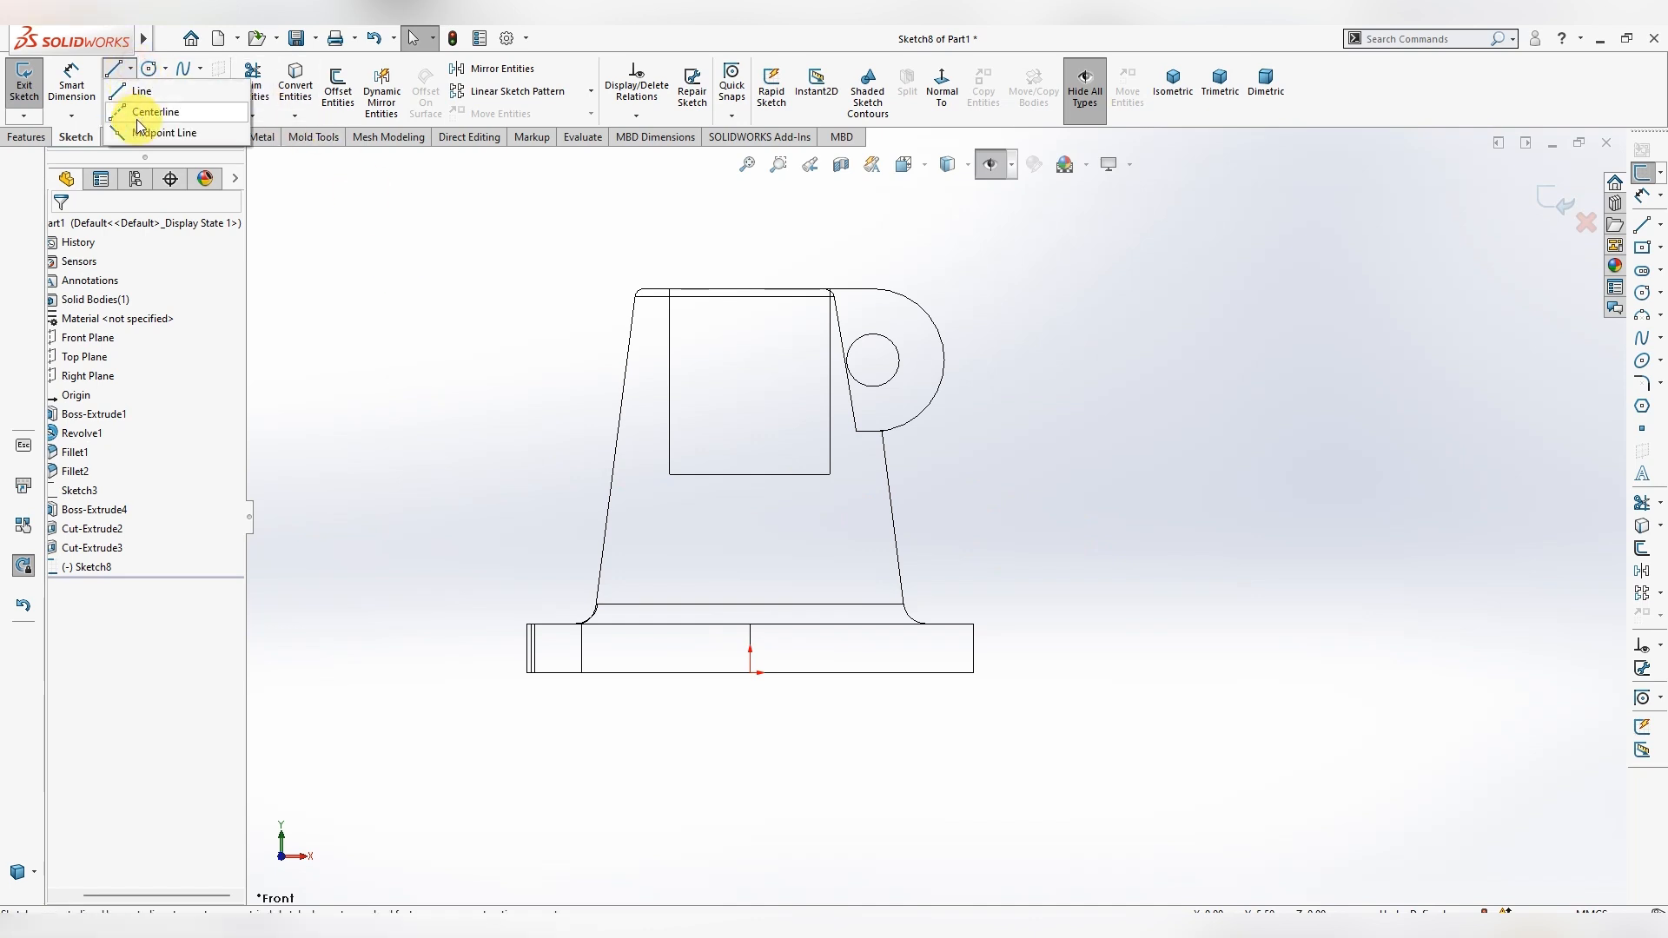
click(149, 113)
click(751, 672)
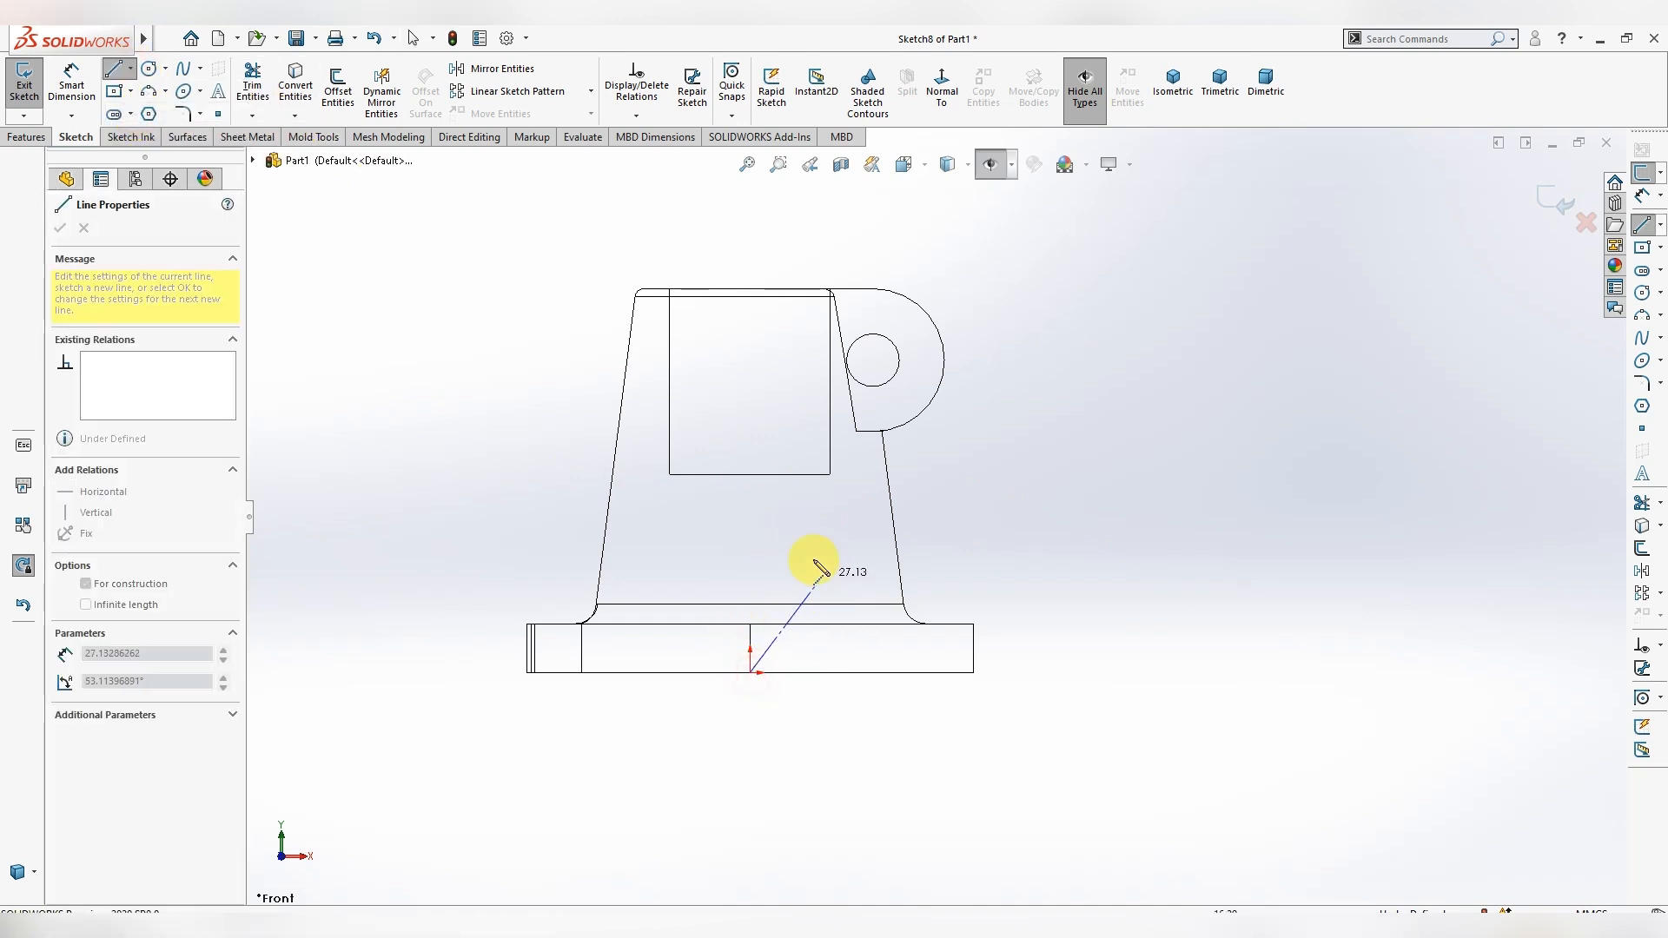
click(750, 445)
key(Escape)
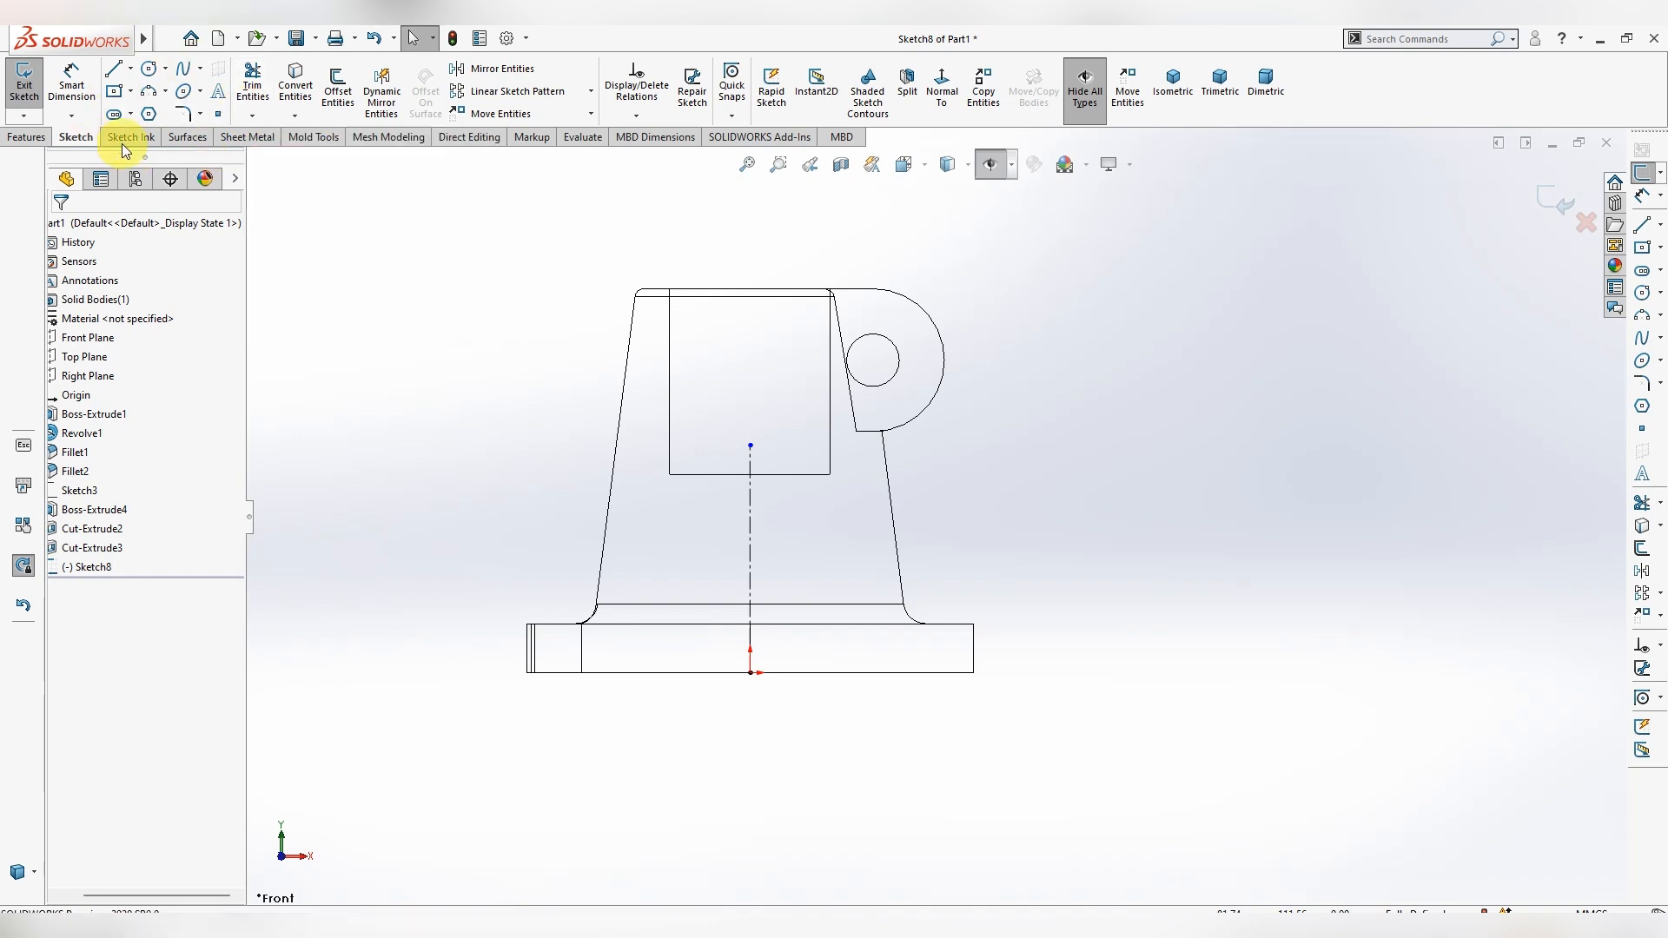
- Convert the left slanted silhouette edge of the tapered body into a sketch line
click(337, 90)
click(295, 87)
click(605, 534)
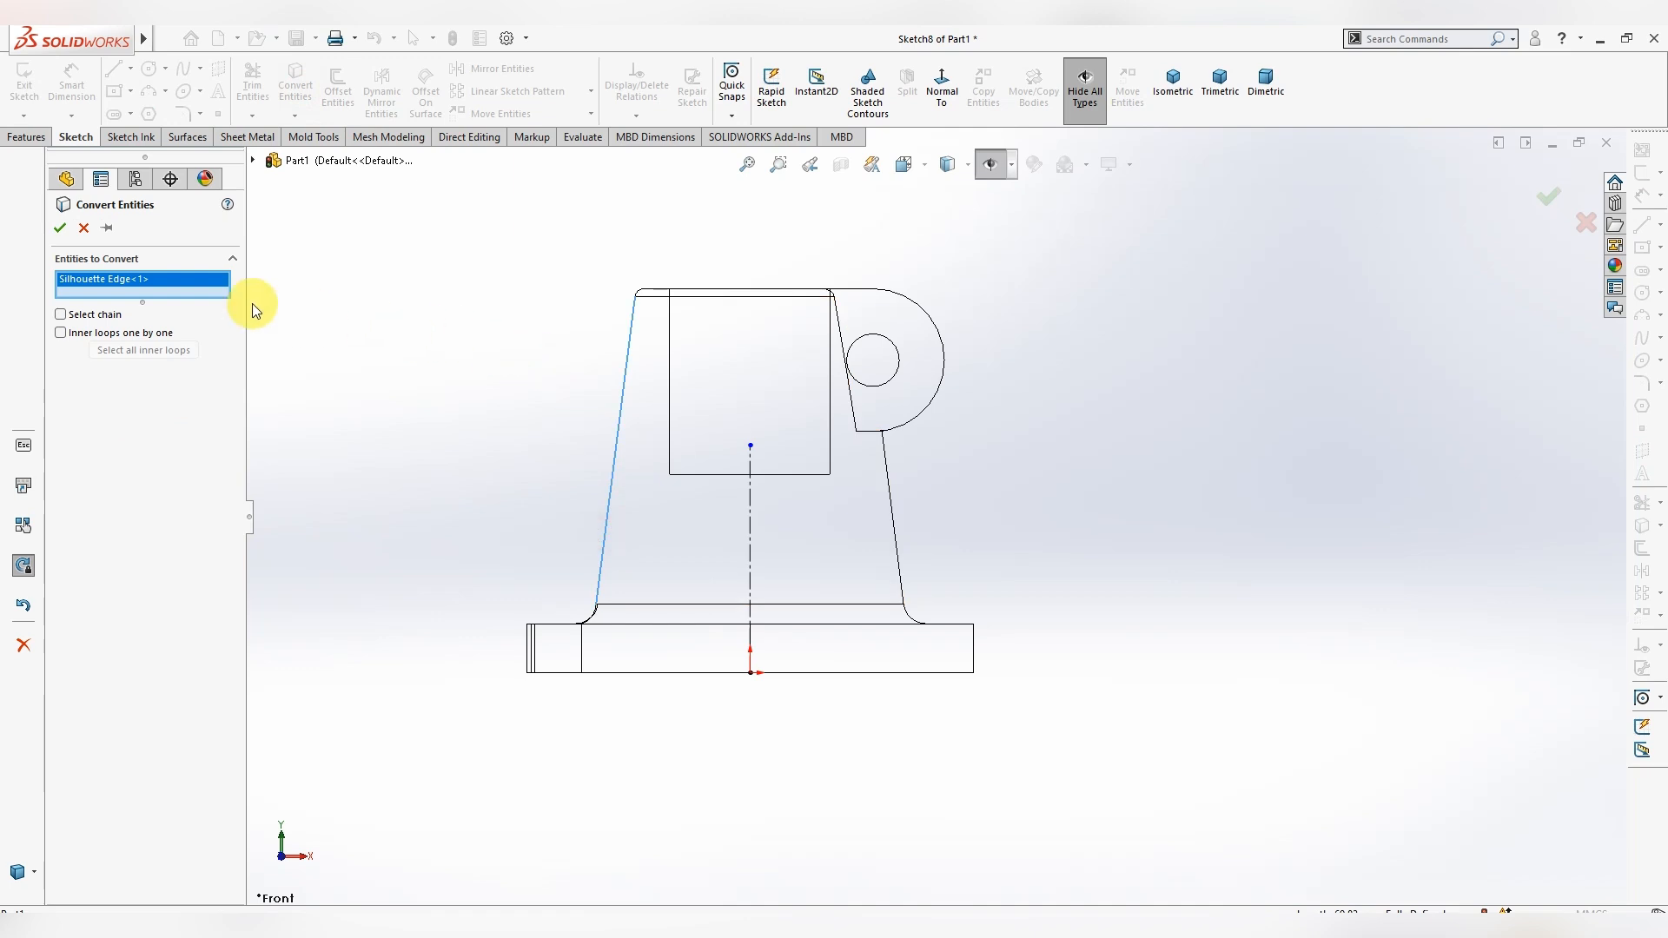
click(61, 230)
- Offset the converted slanted line 6.35 mm inward, reversing the direction toward the body's center
click(339, 86)
click(603, 544)
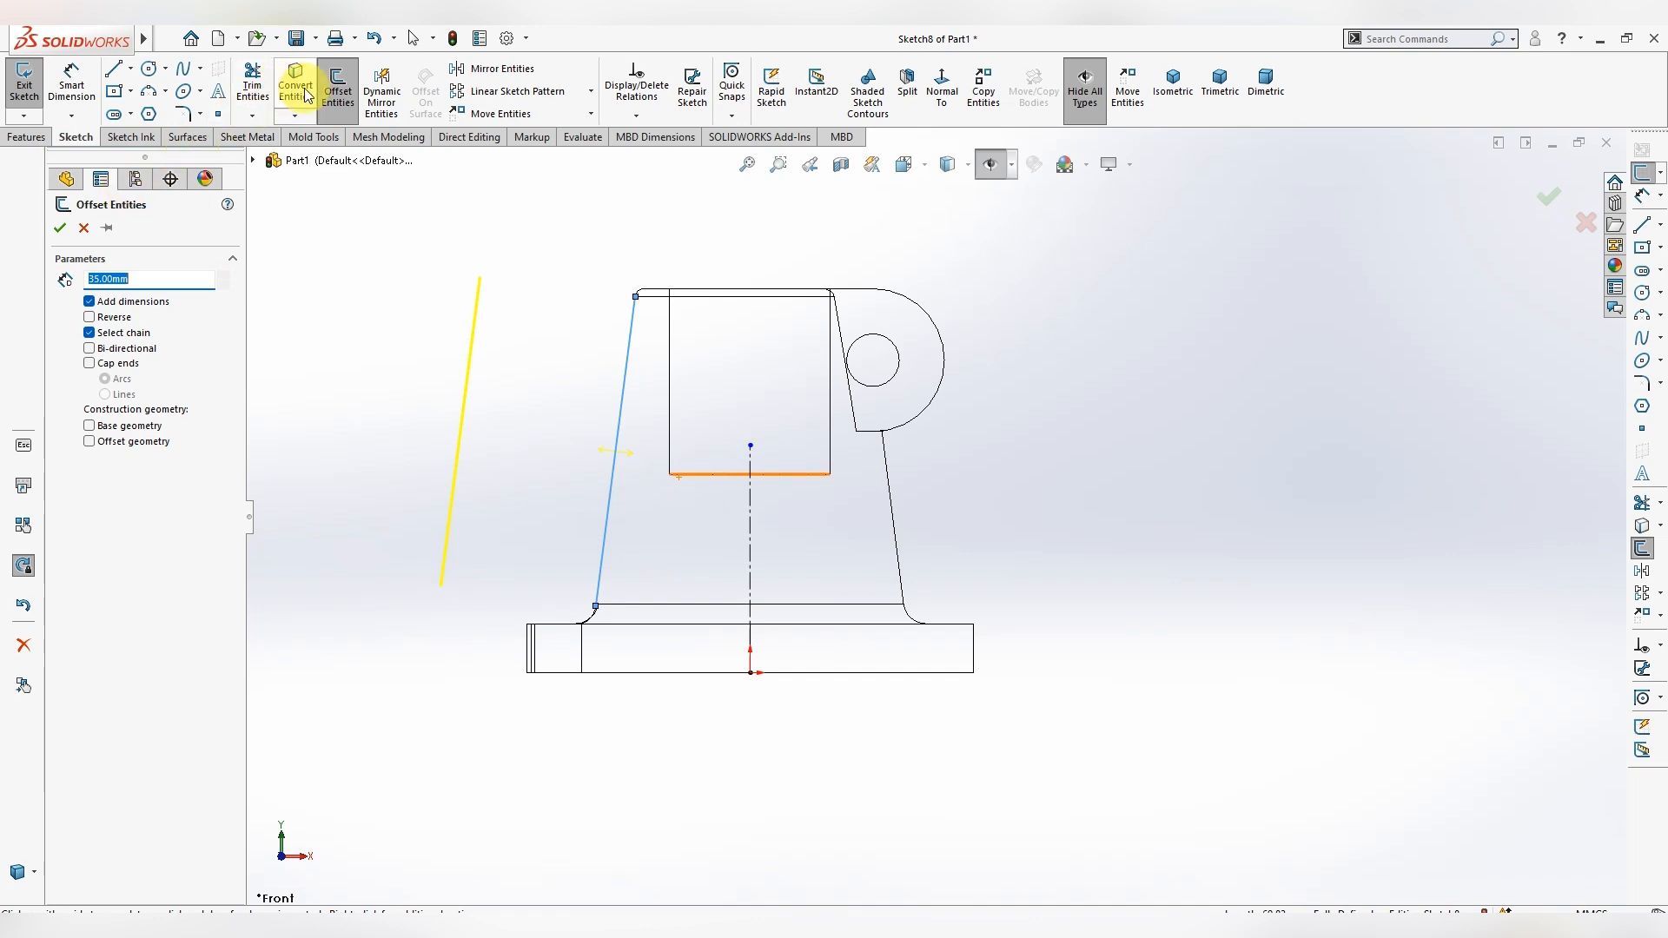
click(137, 282)
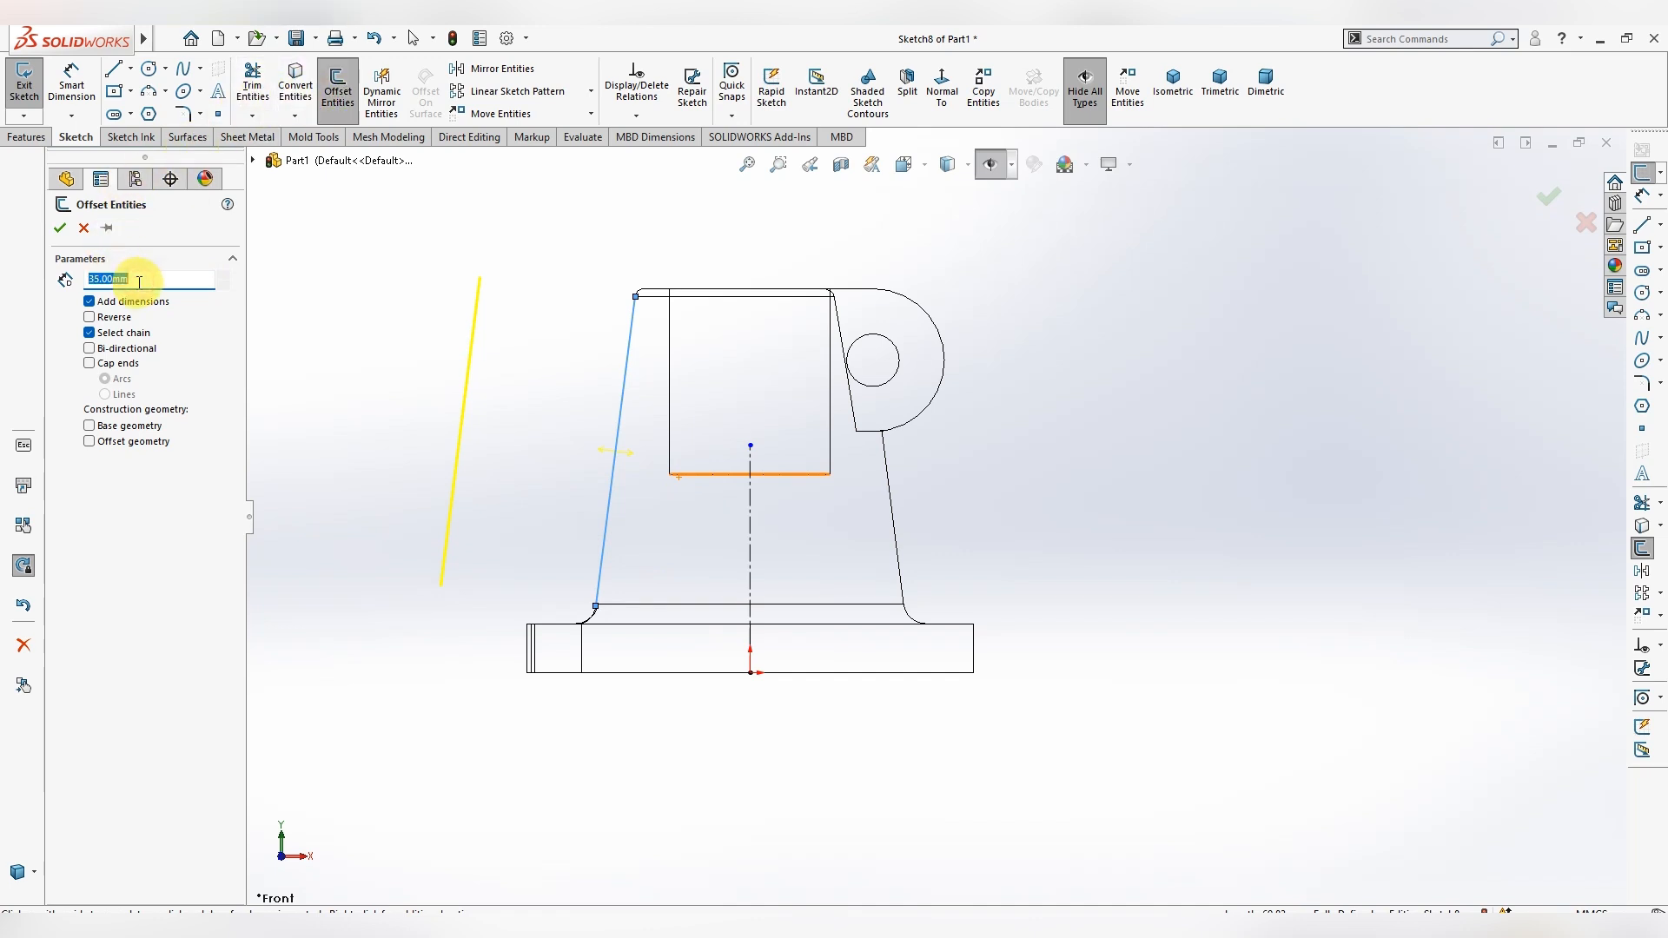
text(6.35)
key(Return)
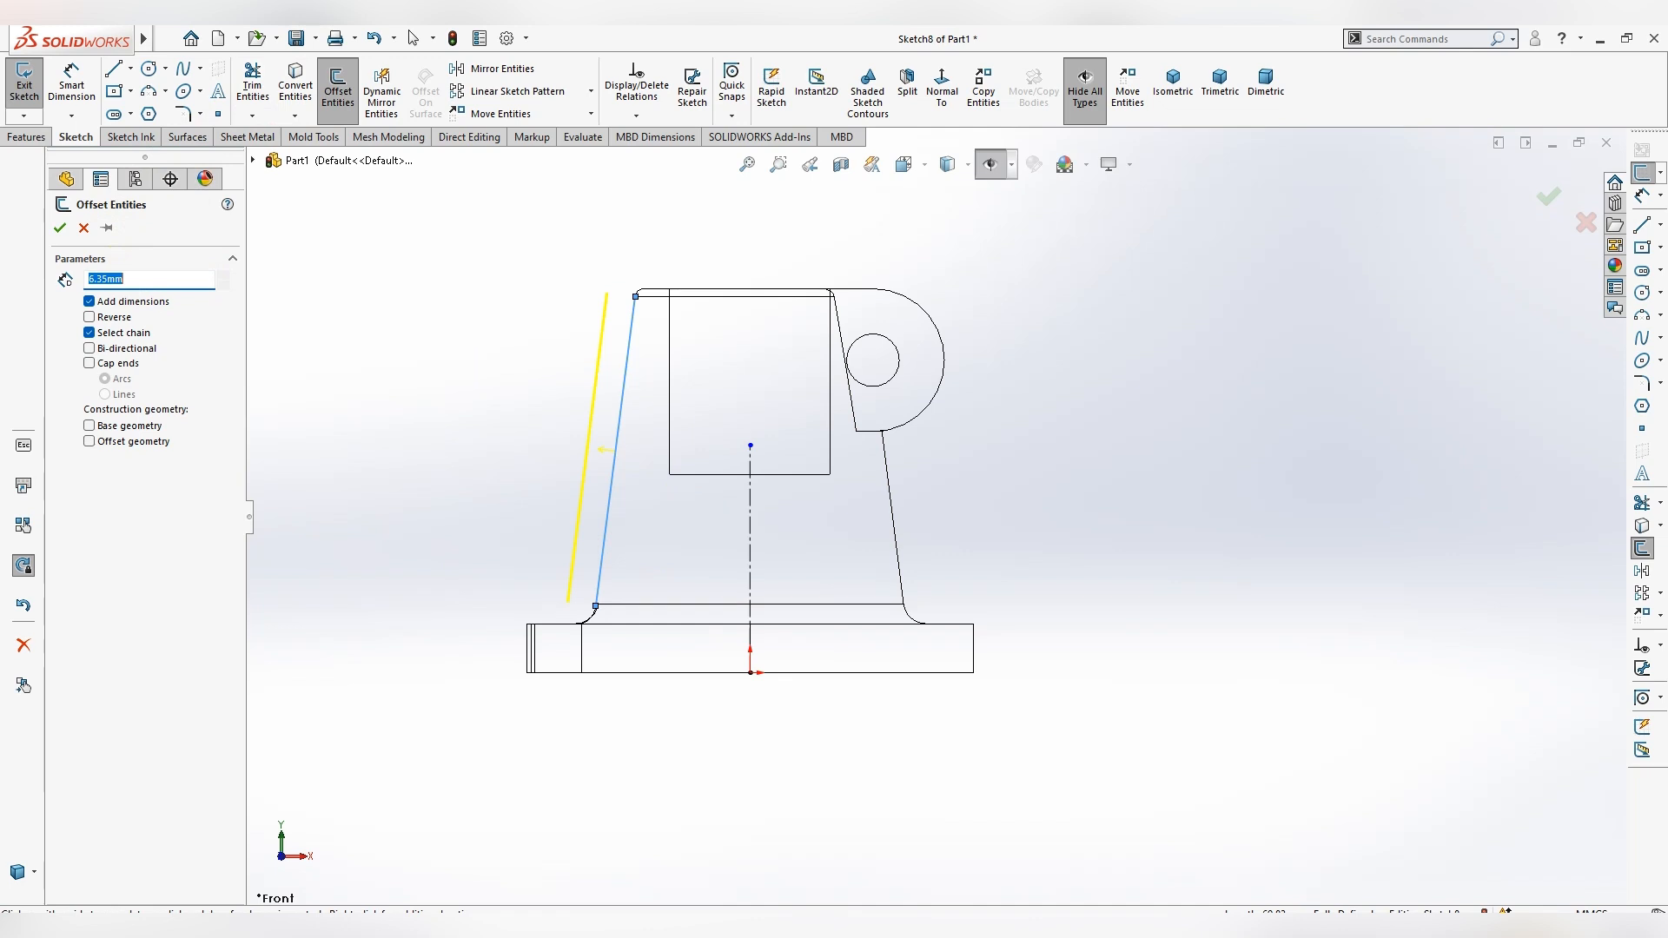
click(89, 317)
click(63, 227)
- Offset the left half of the base's bottom edge 44.45 mm upward, reversing the default direction
click(337, 85)
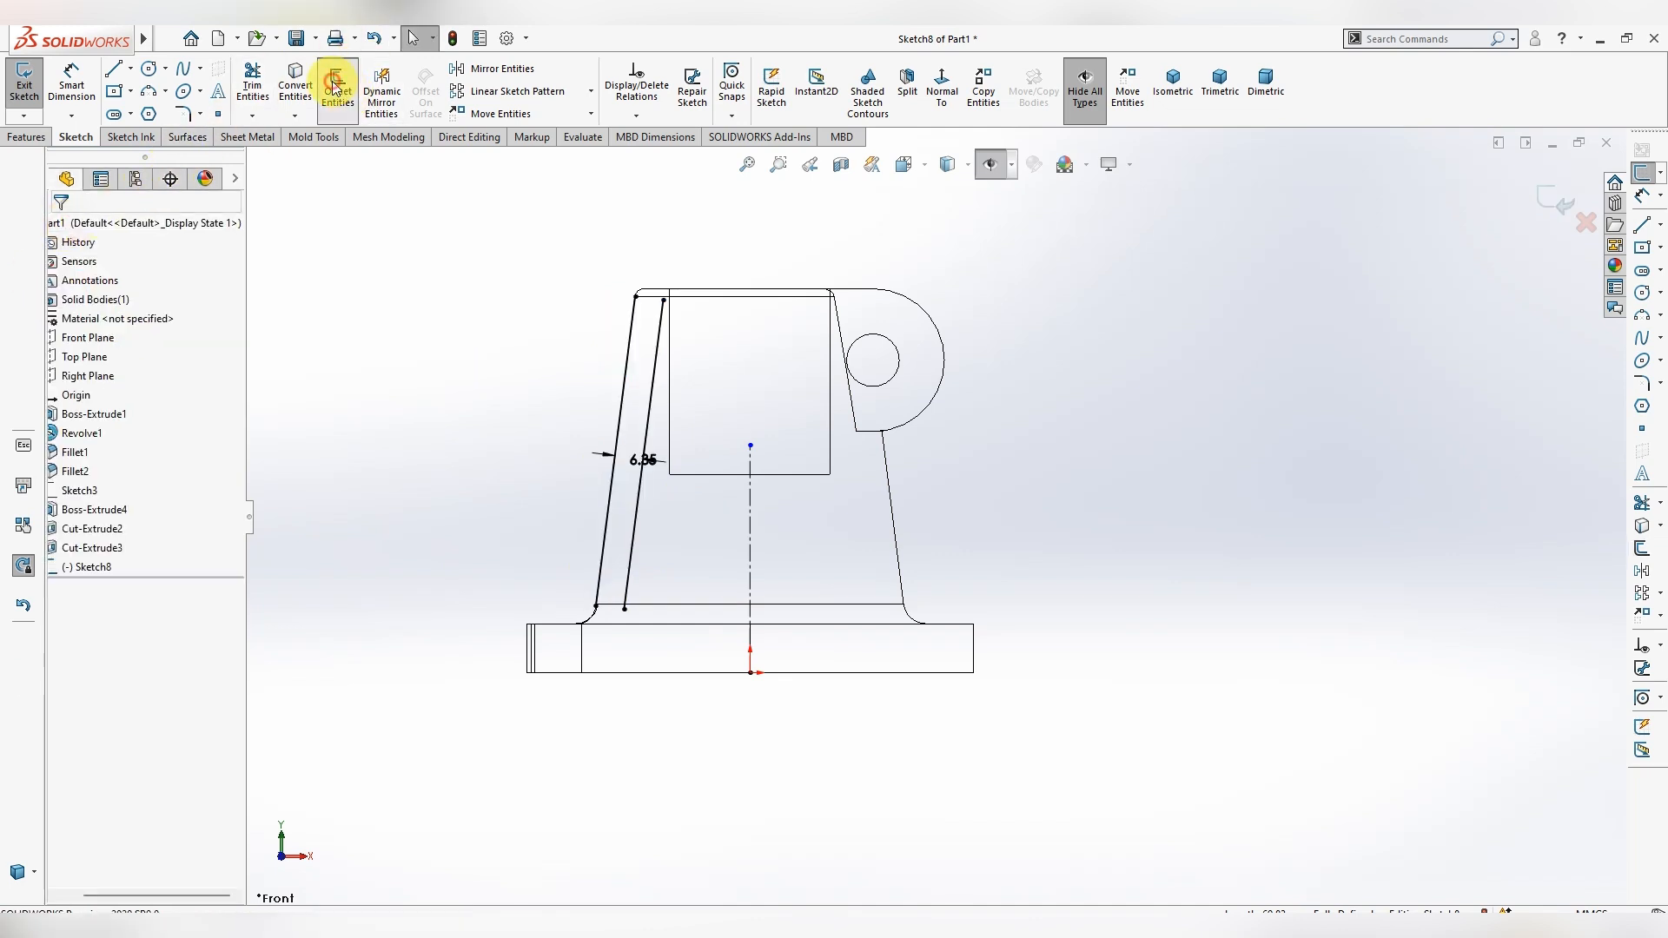
click(890, 673)
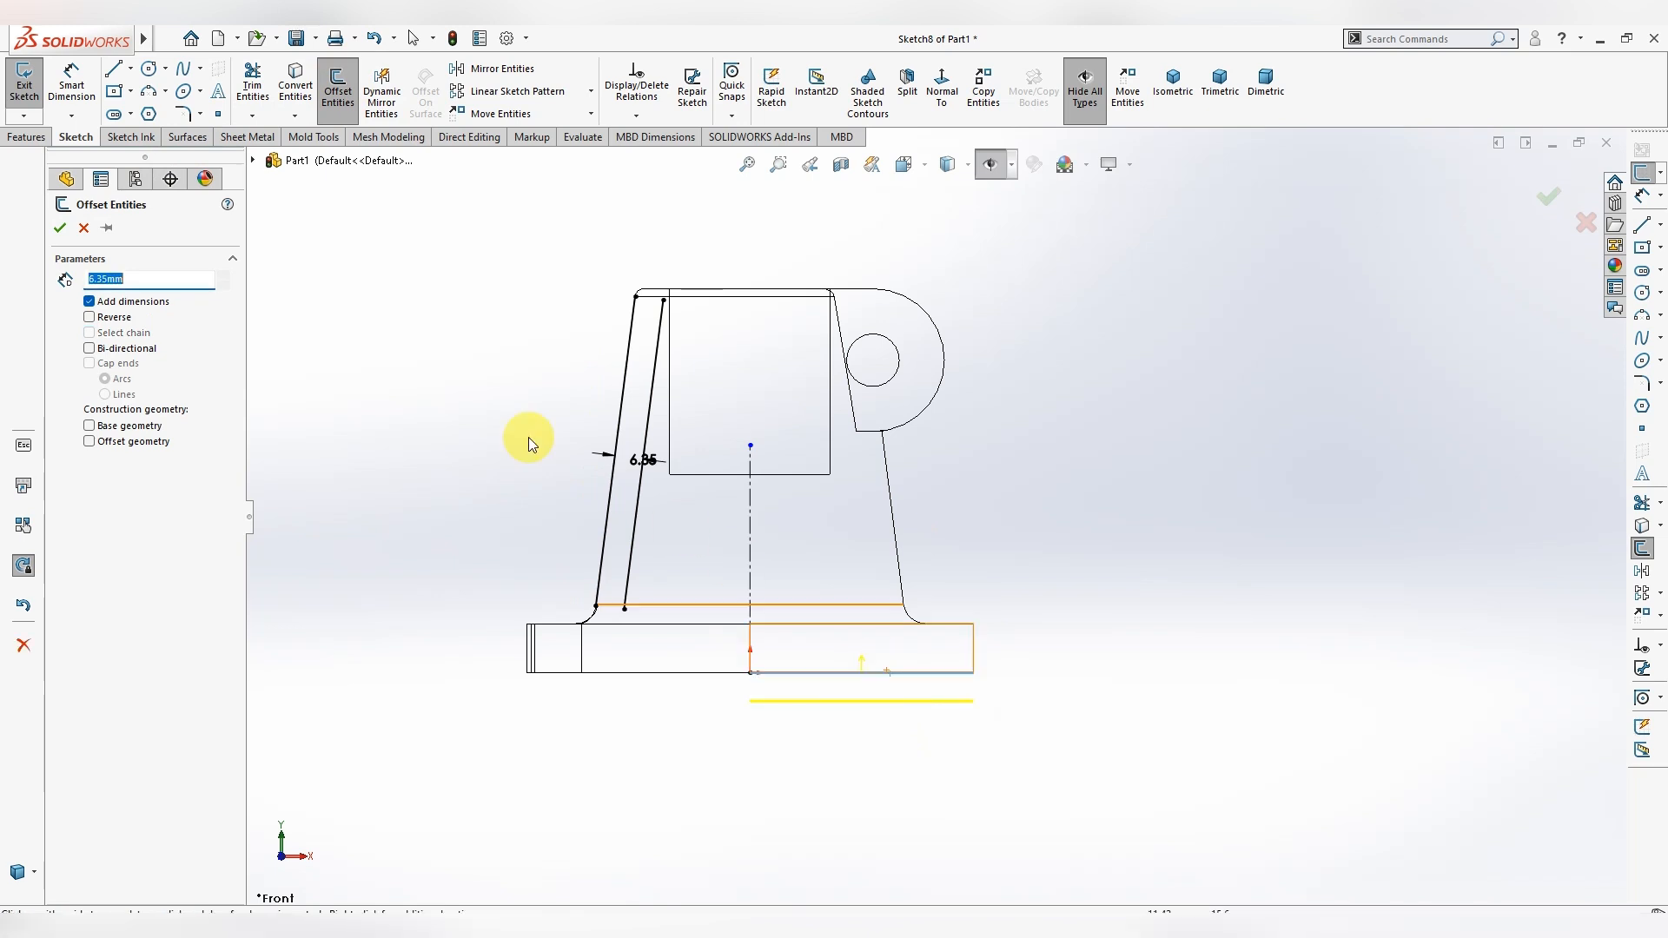
click(120, 317)
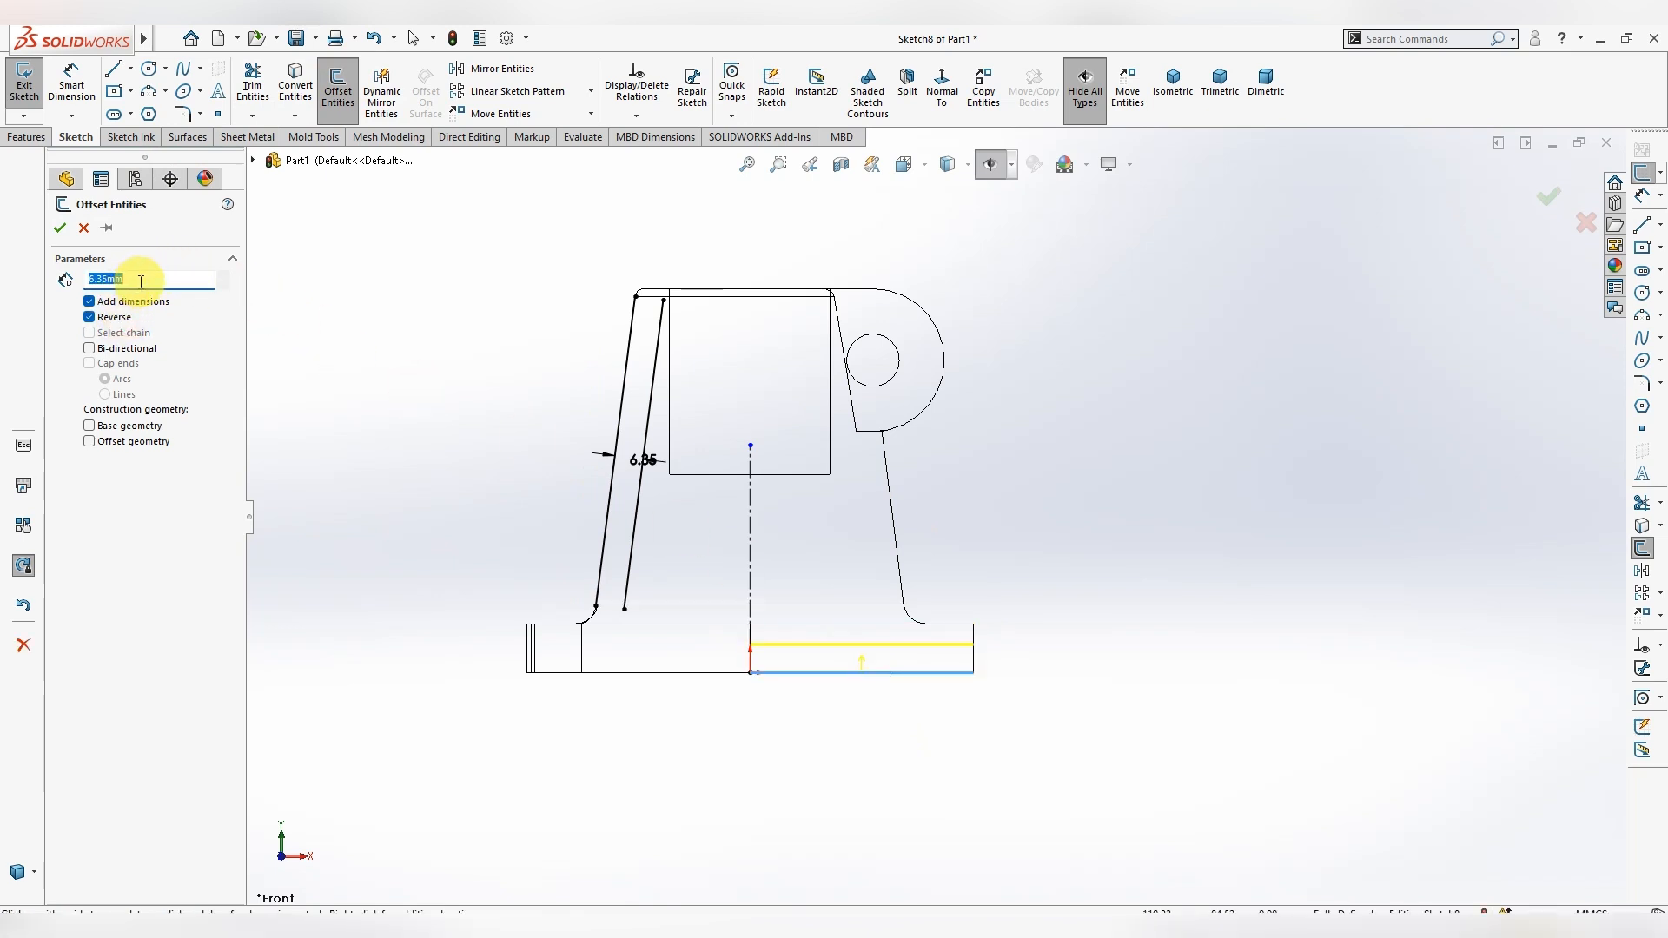
click(706, 673)
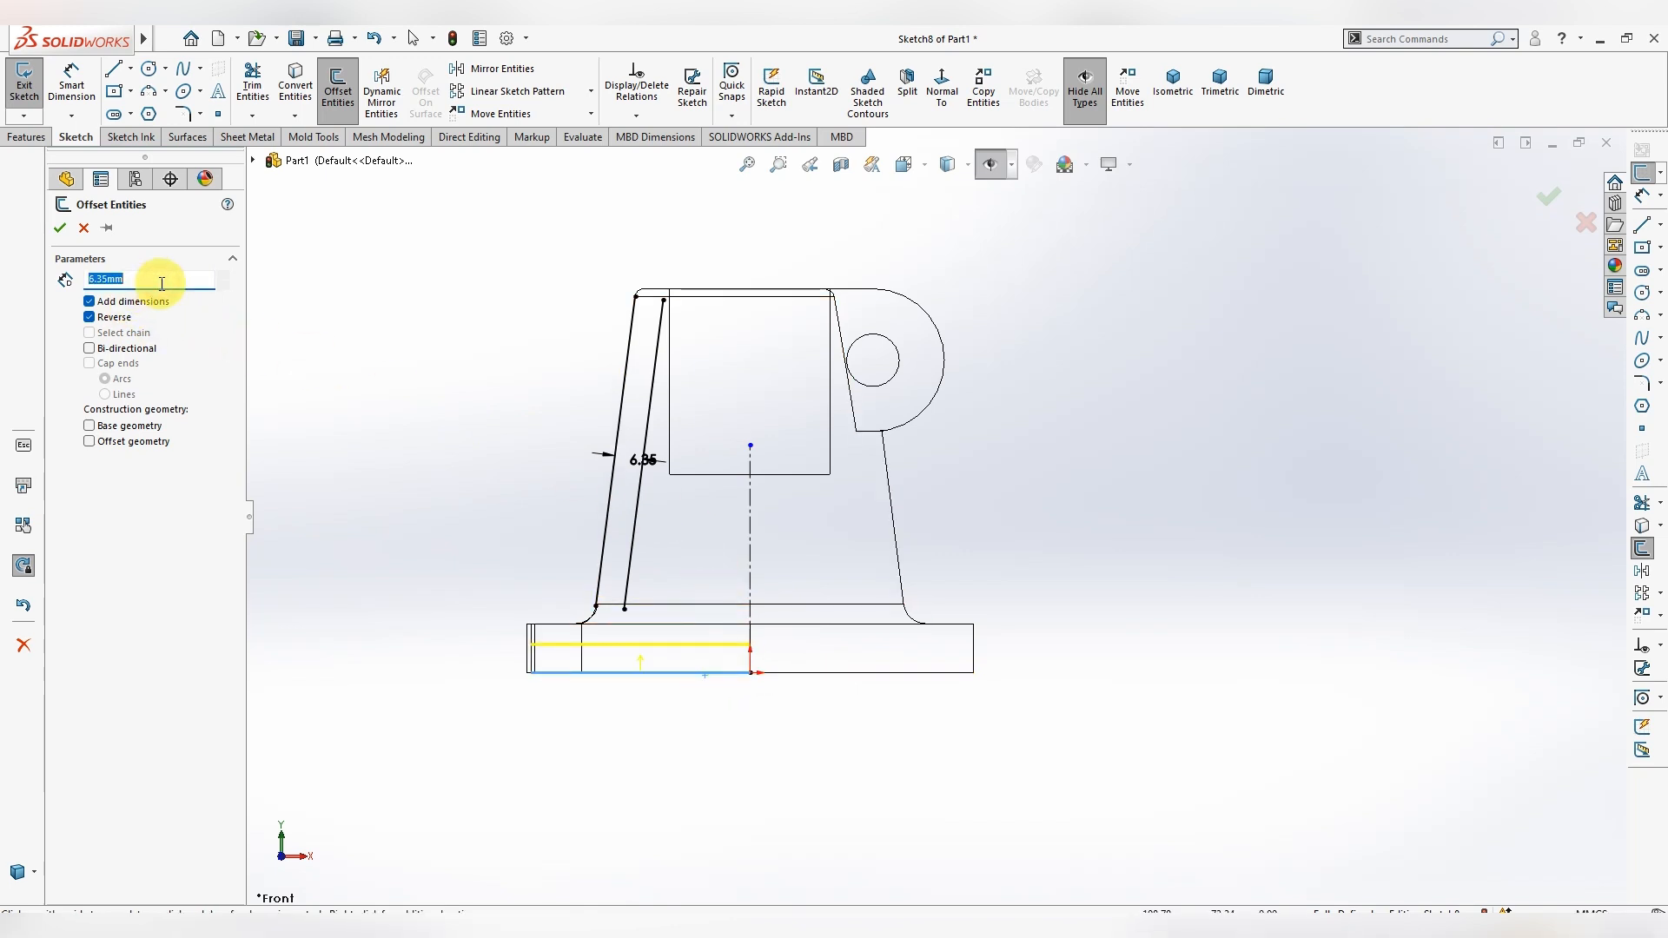
text(44)
click(60, 228)
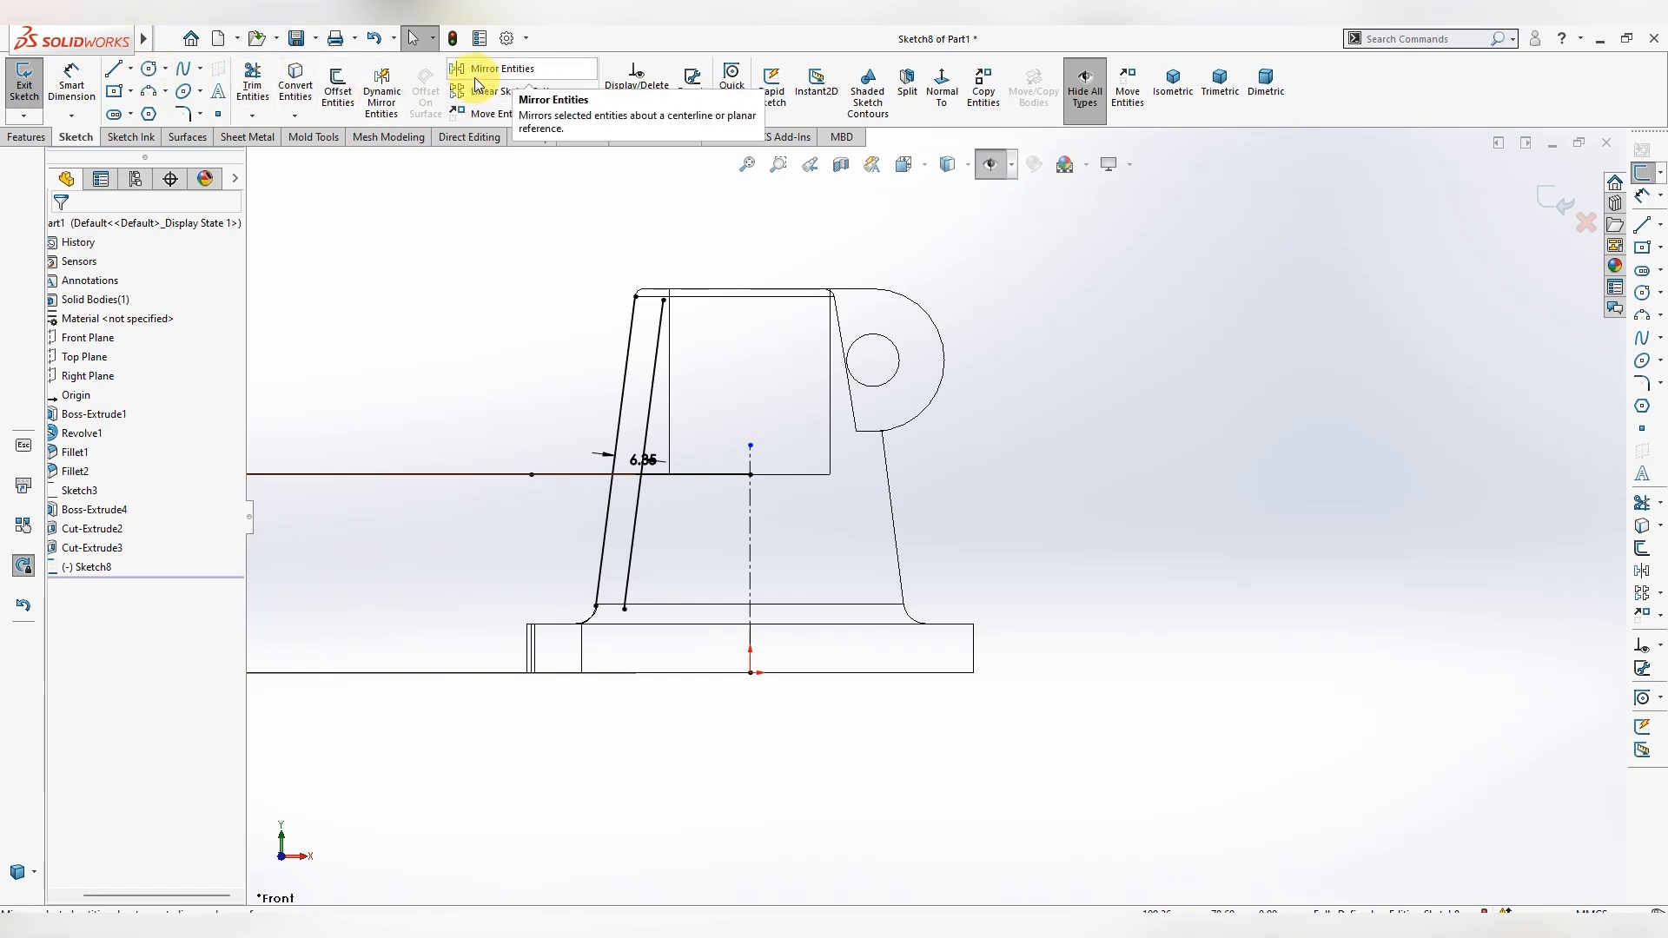
- Draw a horizontal line along the base's bottom edge across the centerline and extend the offset slanted line down to it
click(112, 76)
click(139, 92)
click(576, 671)
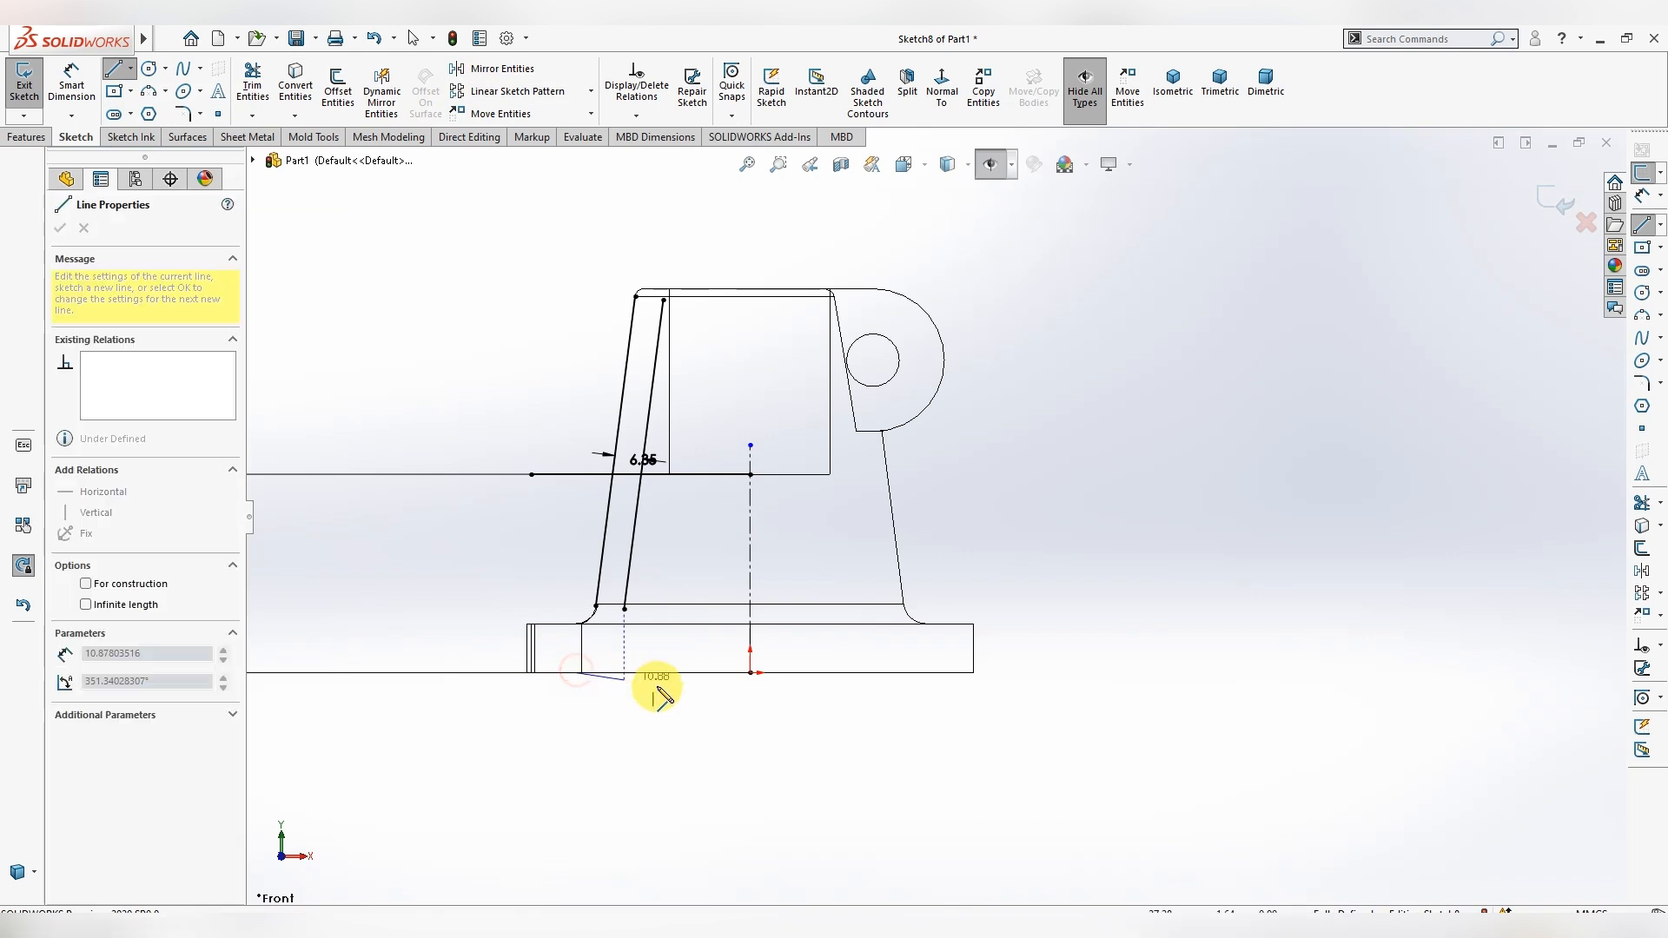
click(883, 671)
key(Escape)
click(252, 84)
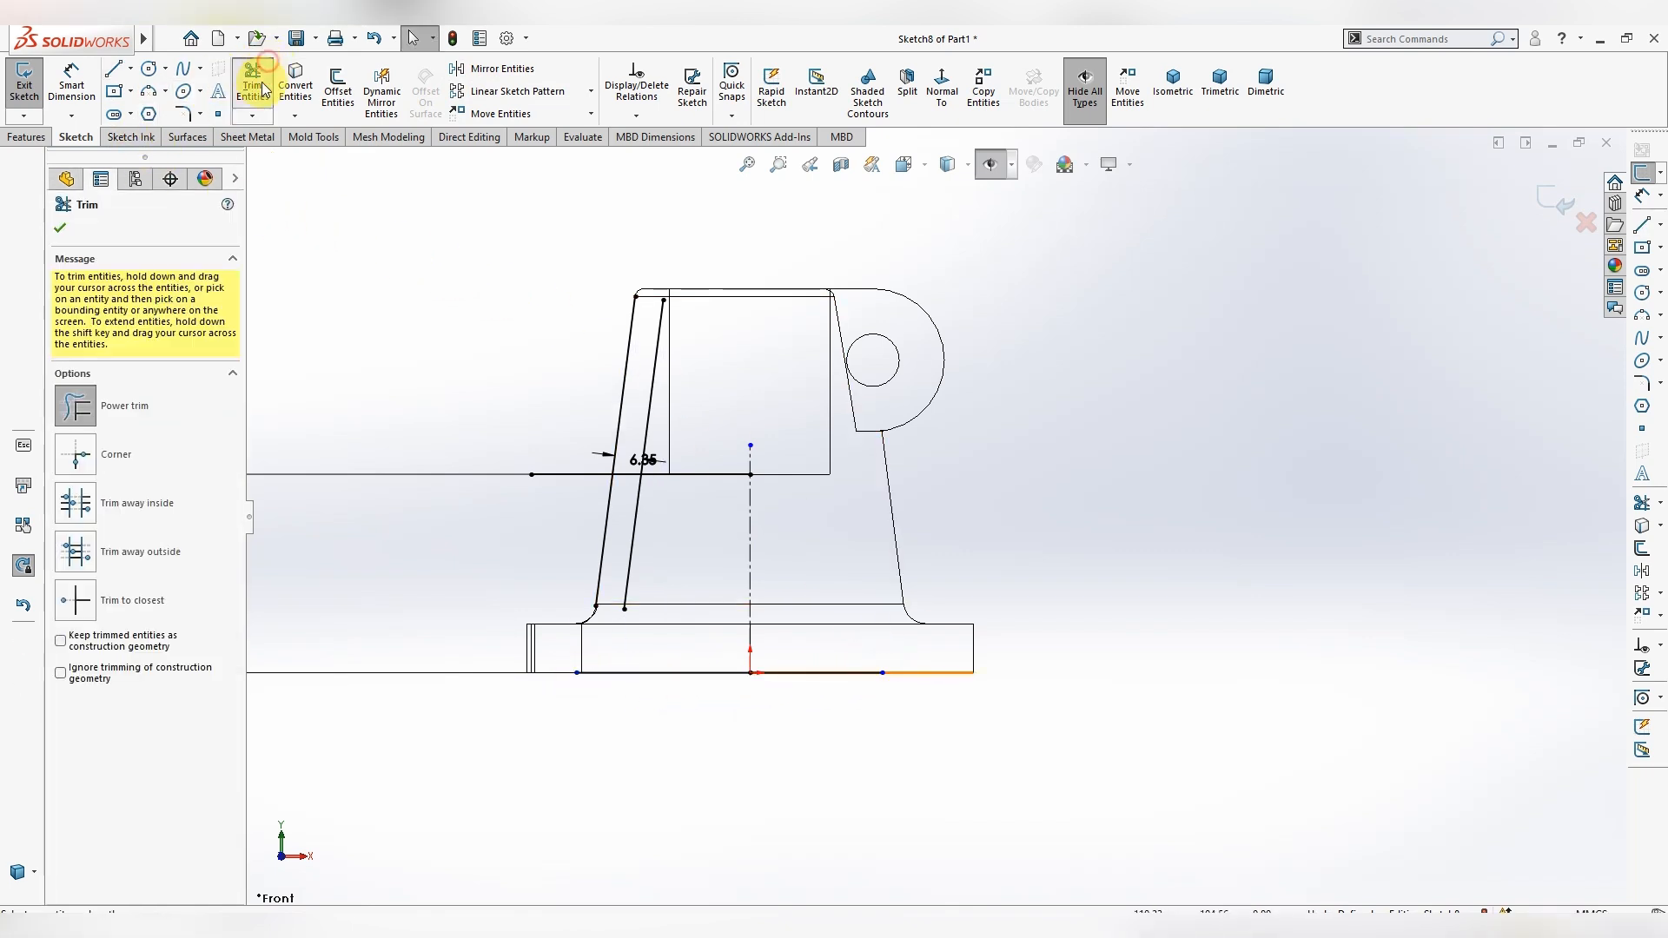
drag(638, 594, 640, 677)
drag(640, 508, 668, 481)
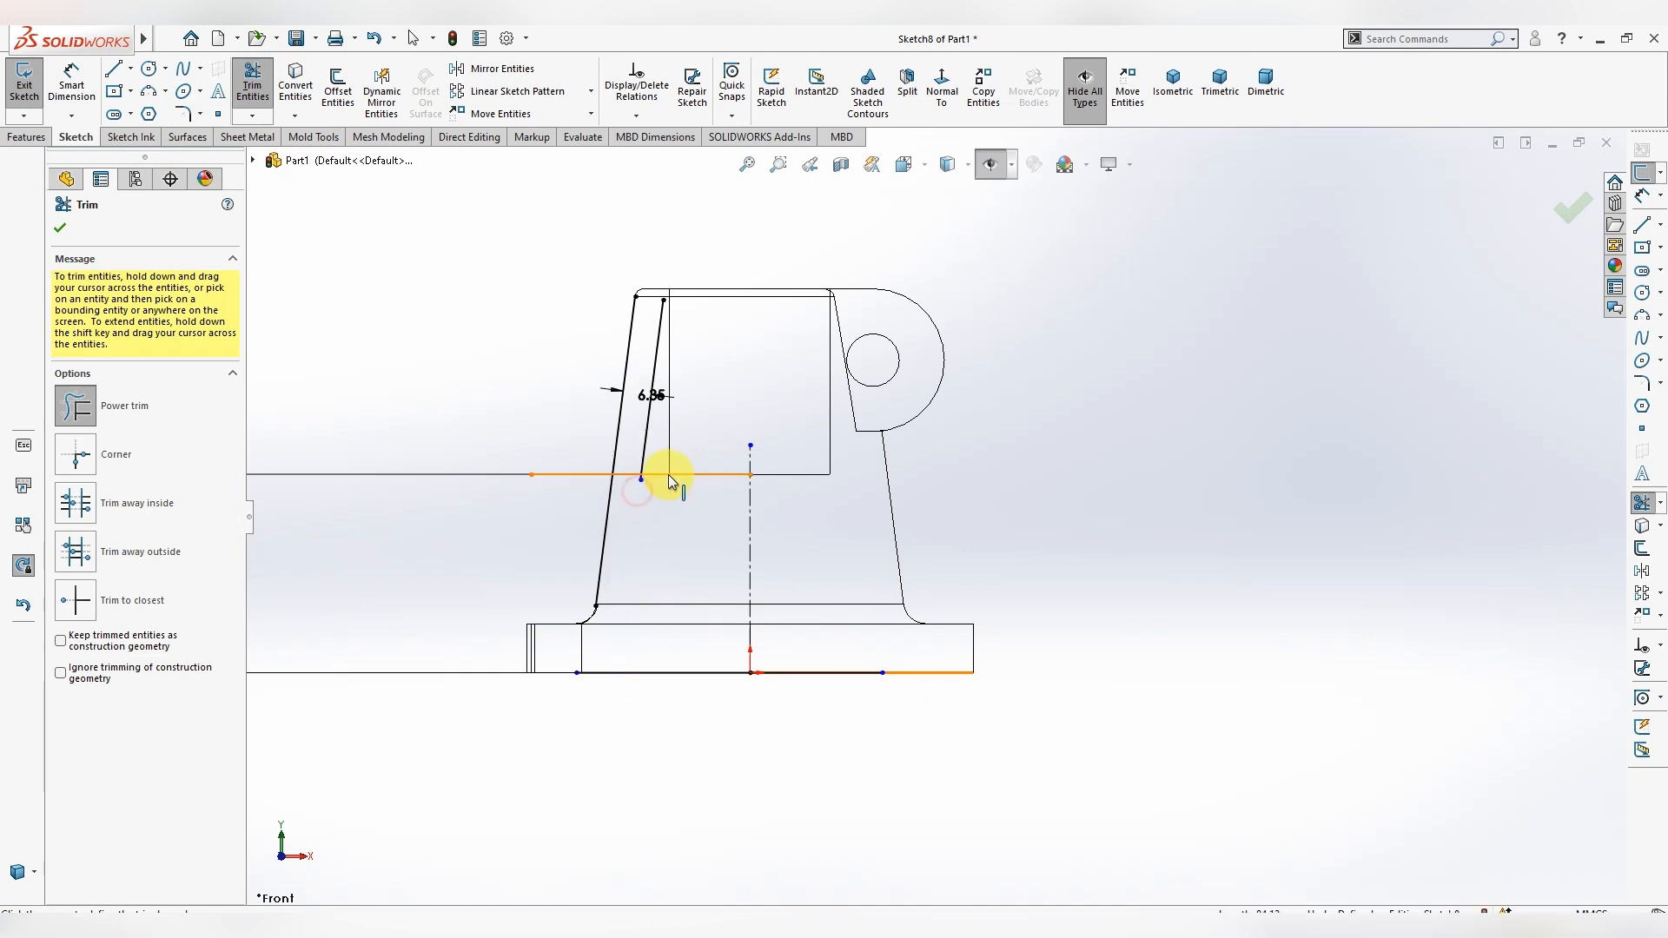
key(Escape)
key(ctrl+z)
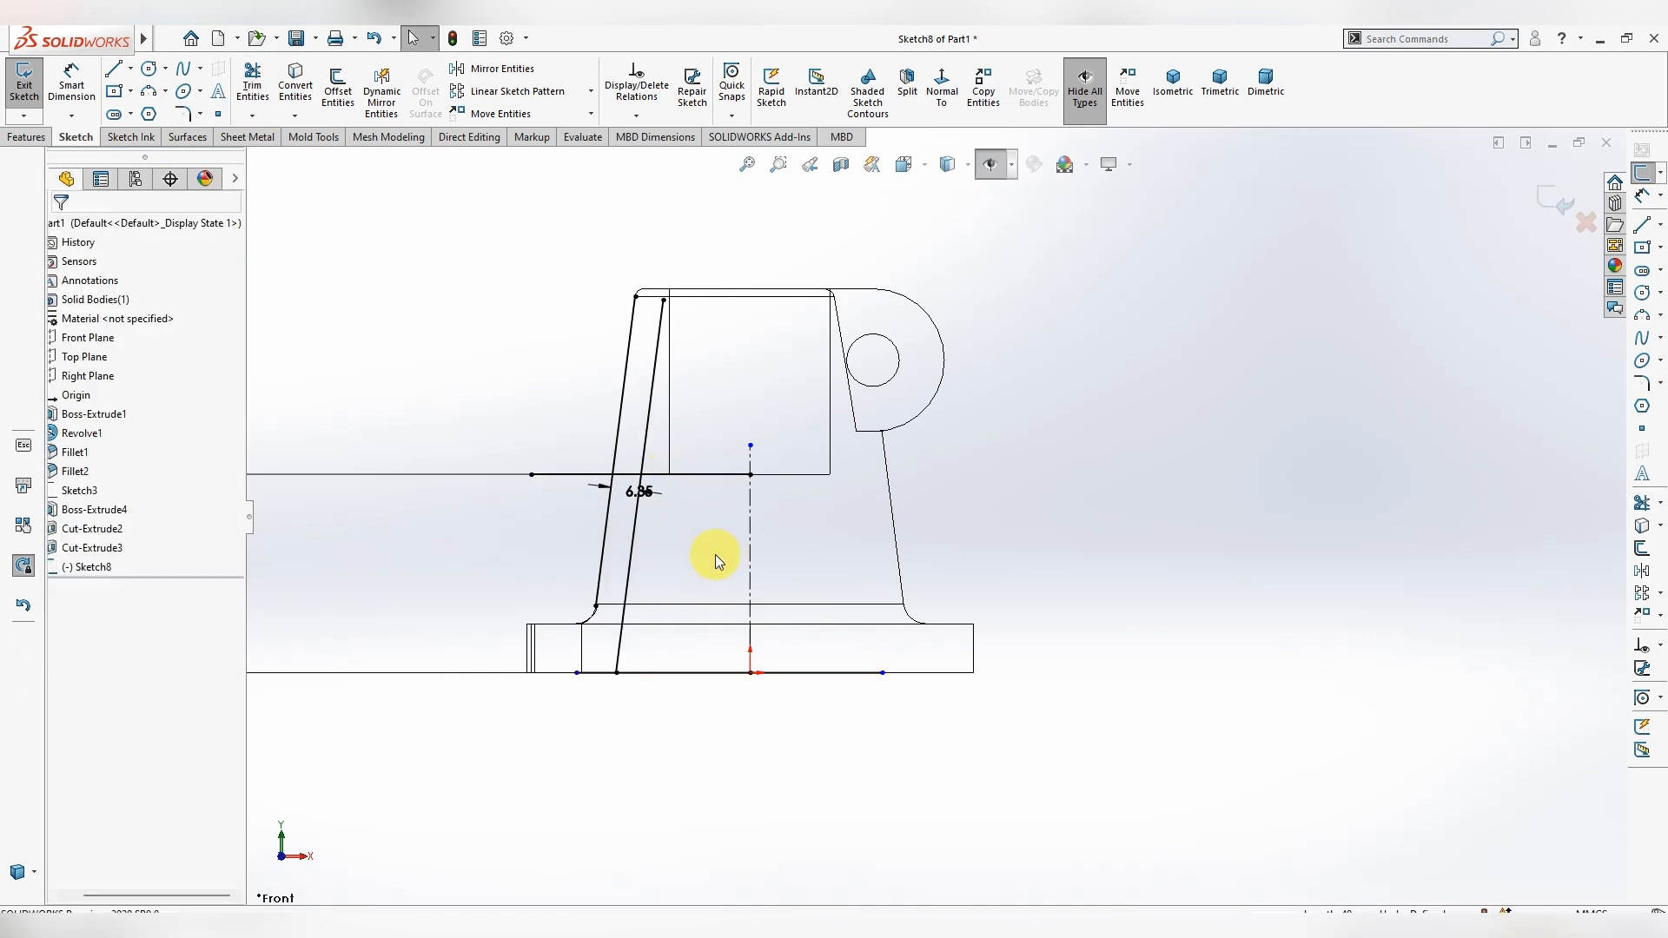
- Corner-trim the offset slanted line with the upper horizontal line and with the bottom line
click(269, 90)
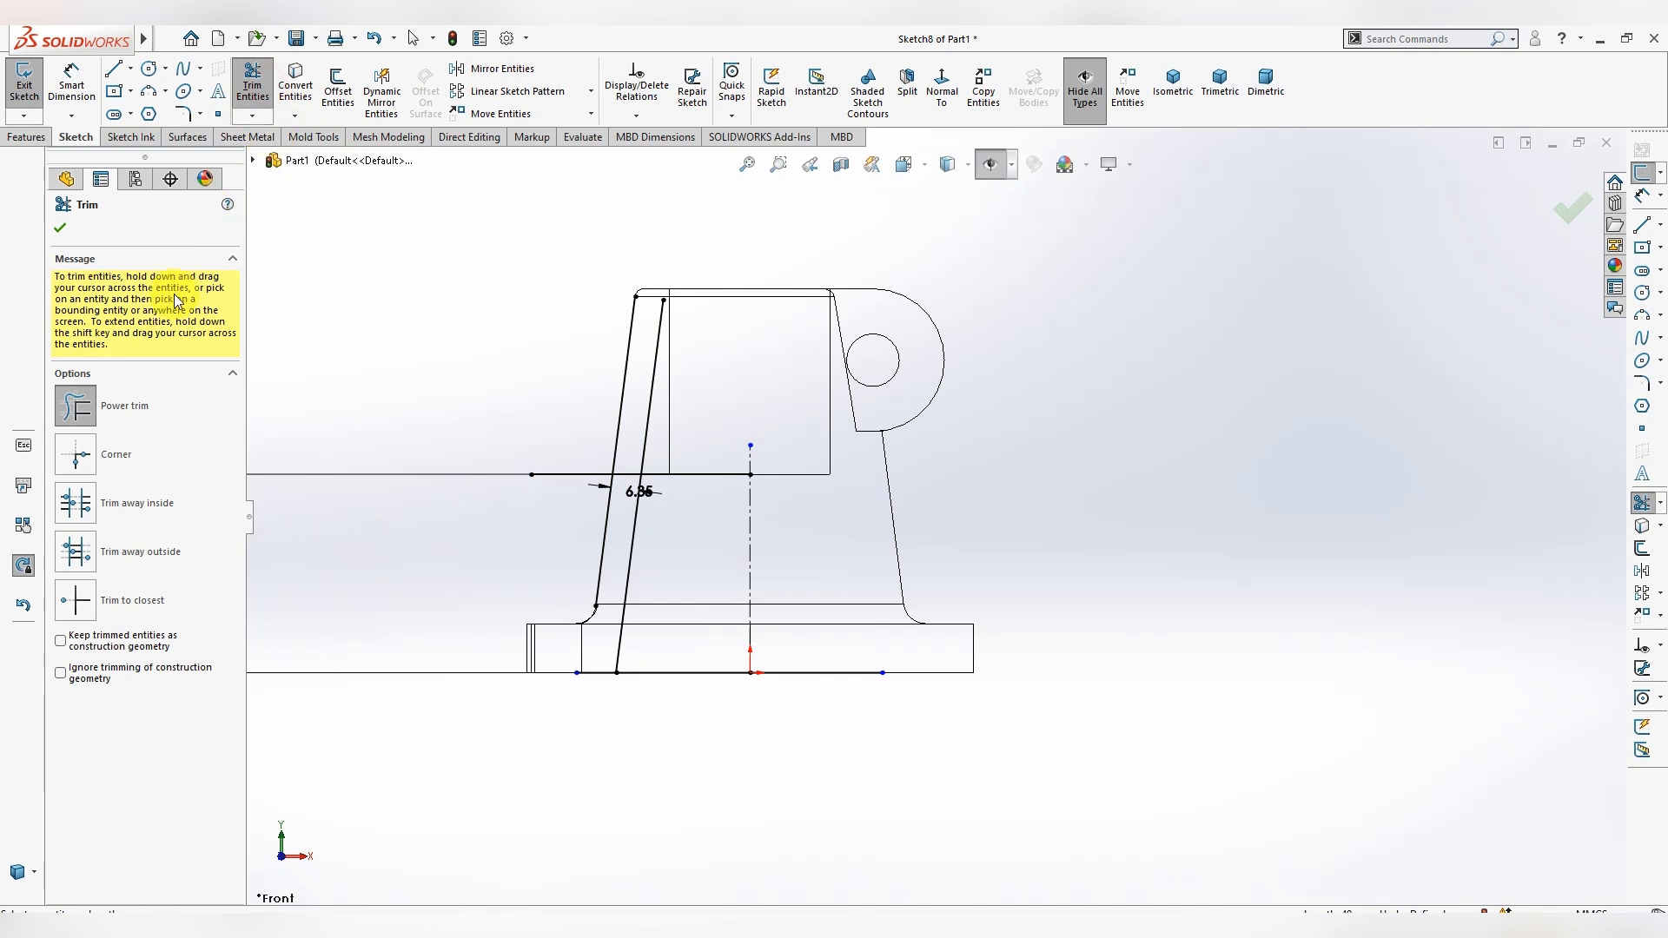
click(75, 448)
click(648, 477)
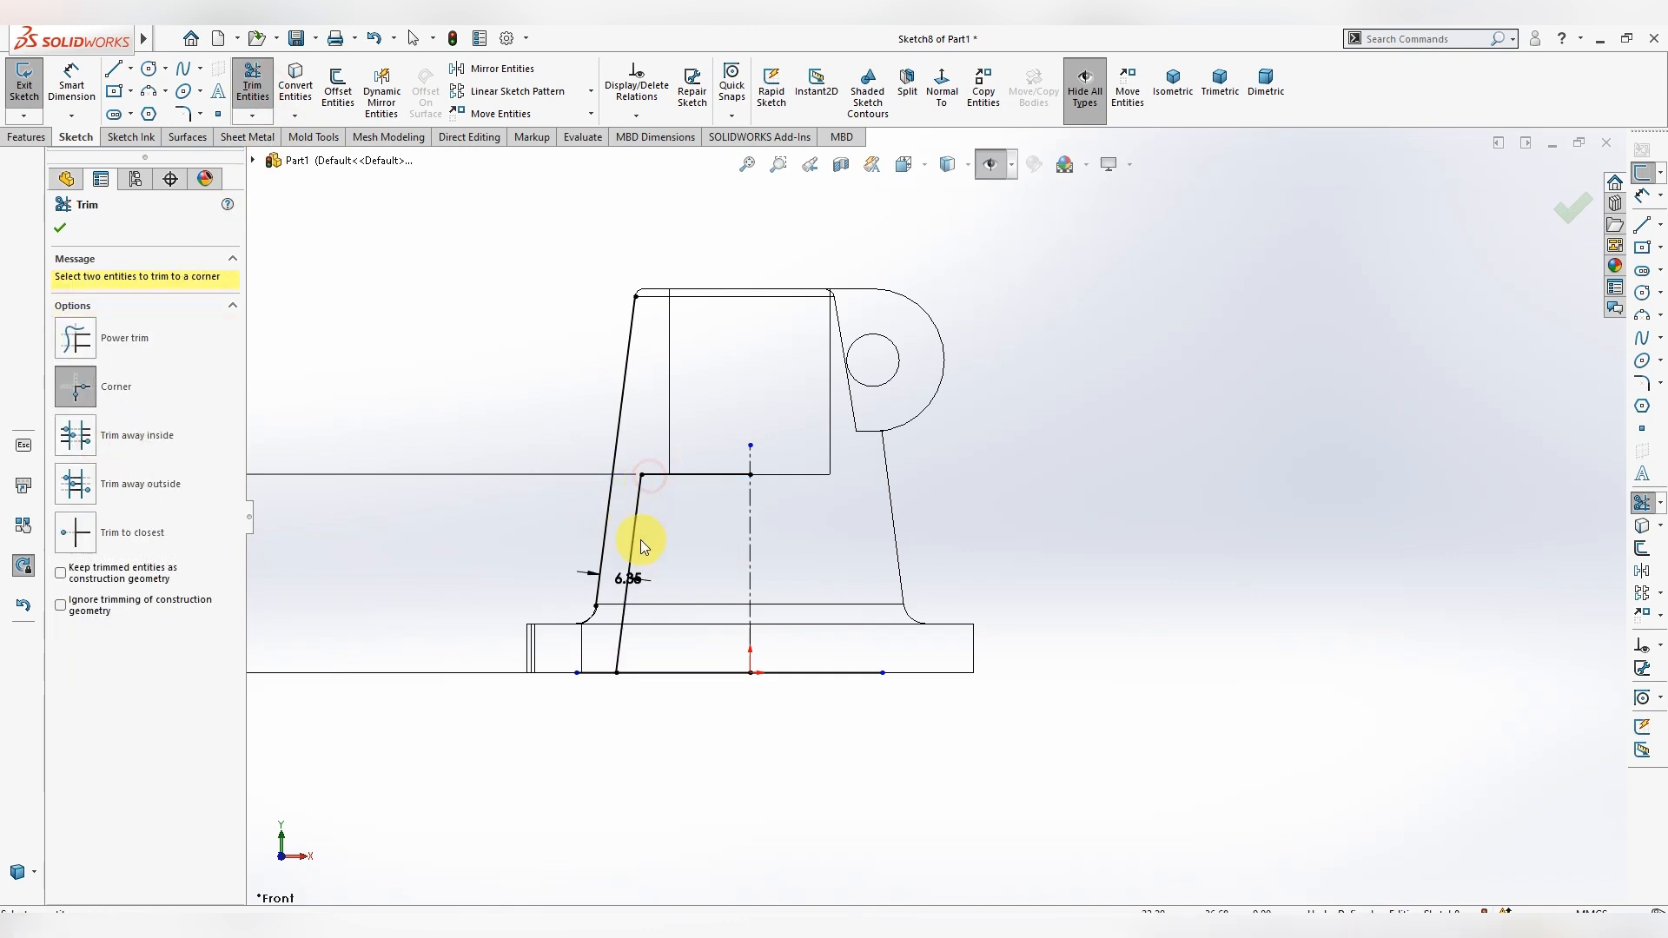
click(649, 671)
key(Escape)
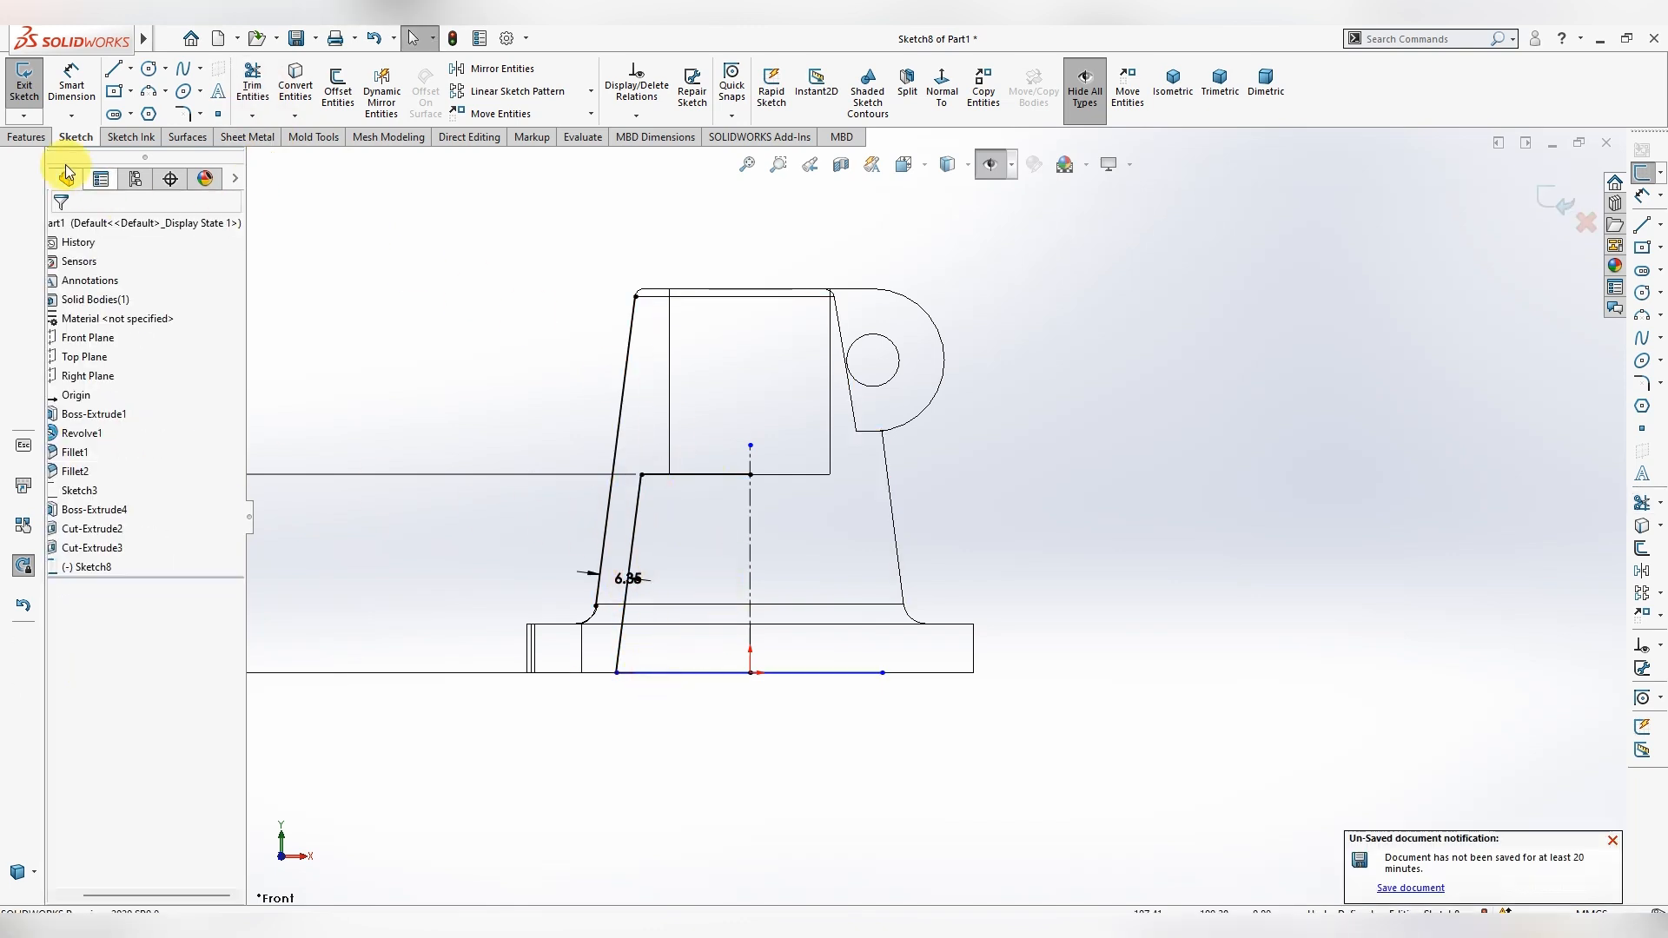
- Draw a vertical line down the centerline from the upper horizontal line past the base and corner-trim it with the bottom line
click(117, 69)
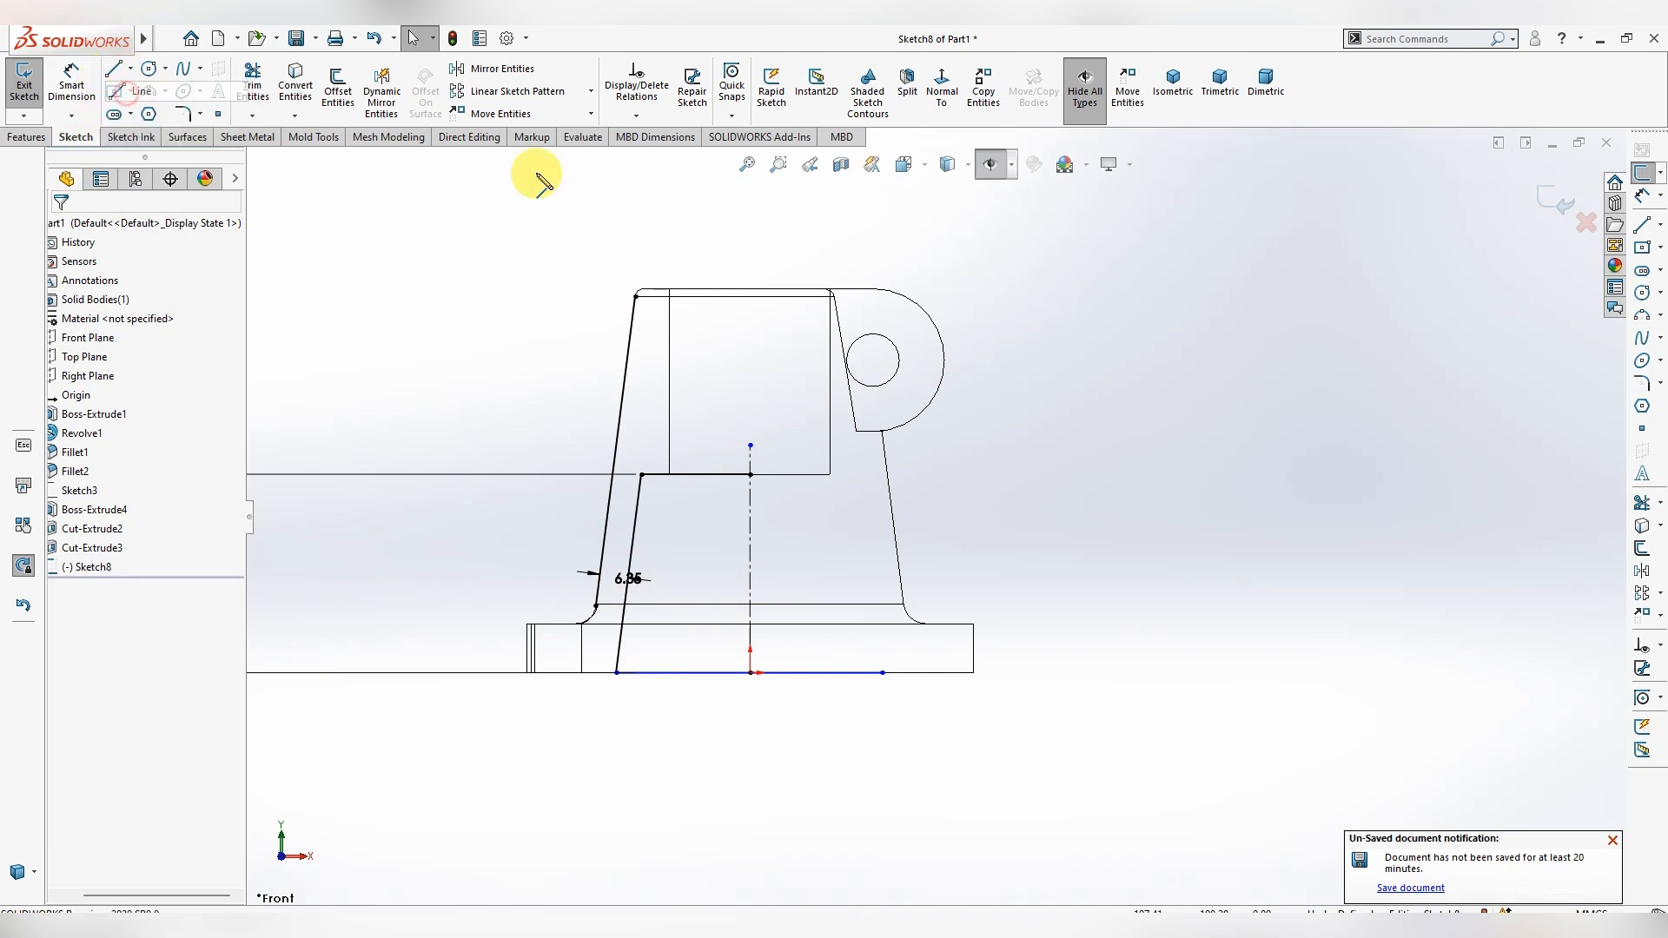
click(749, 476)
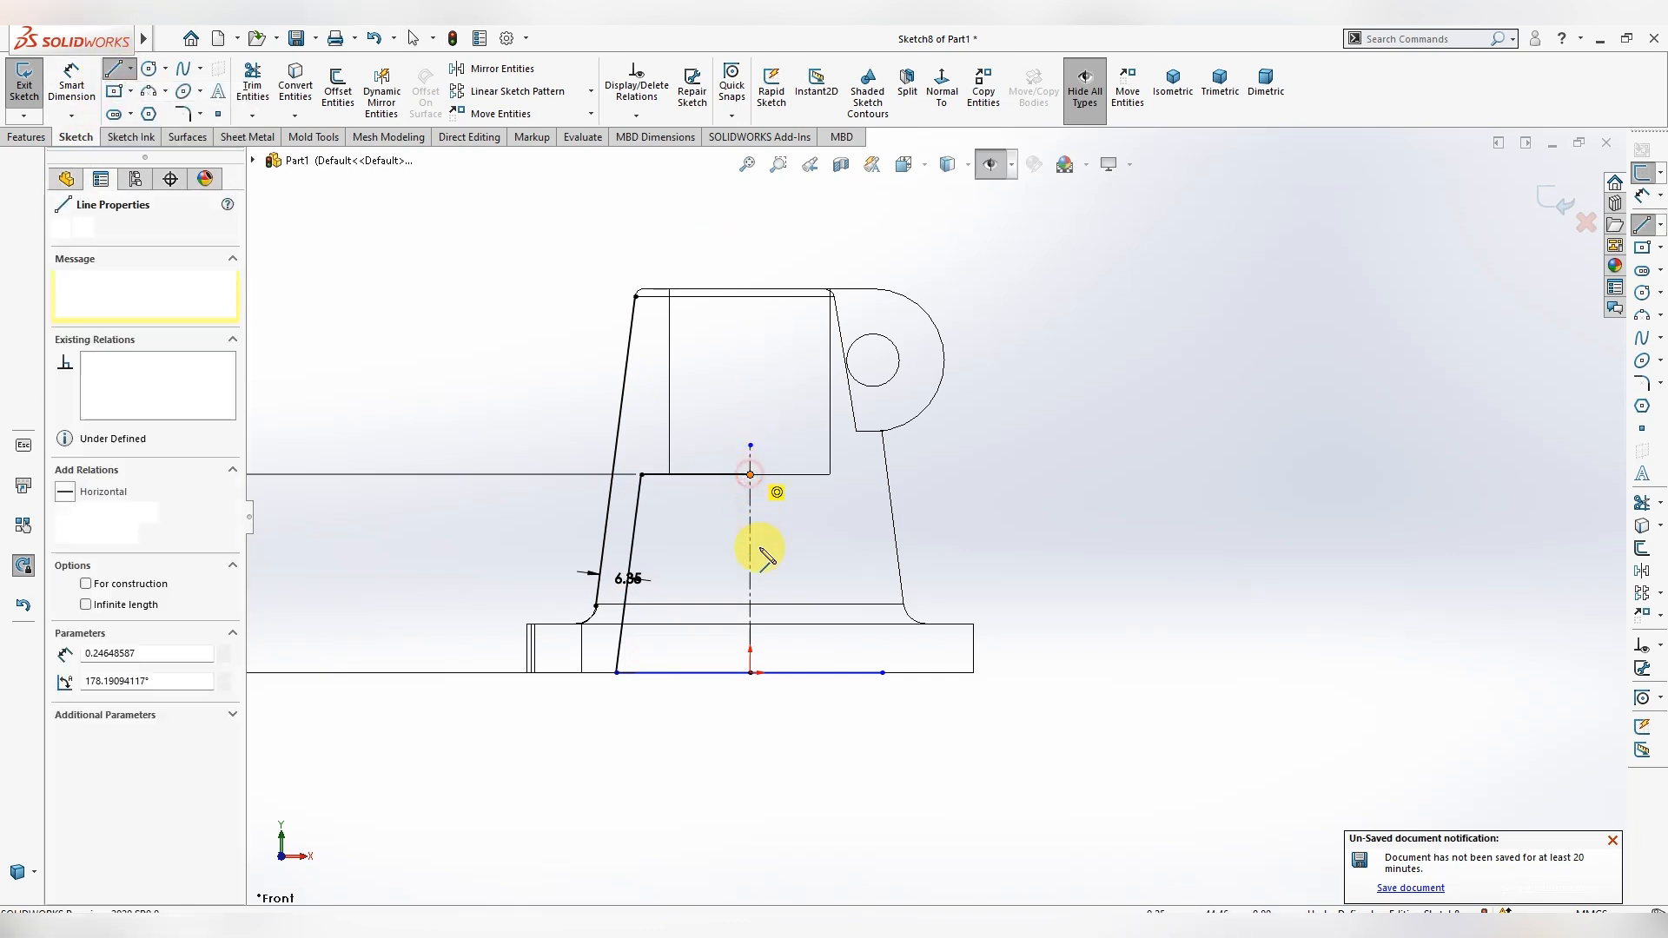
click(750, 699)
key(Escape)
click(251, 84)
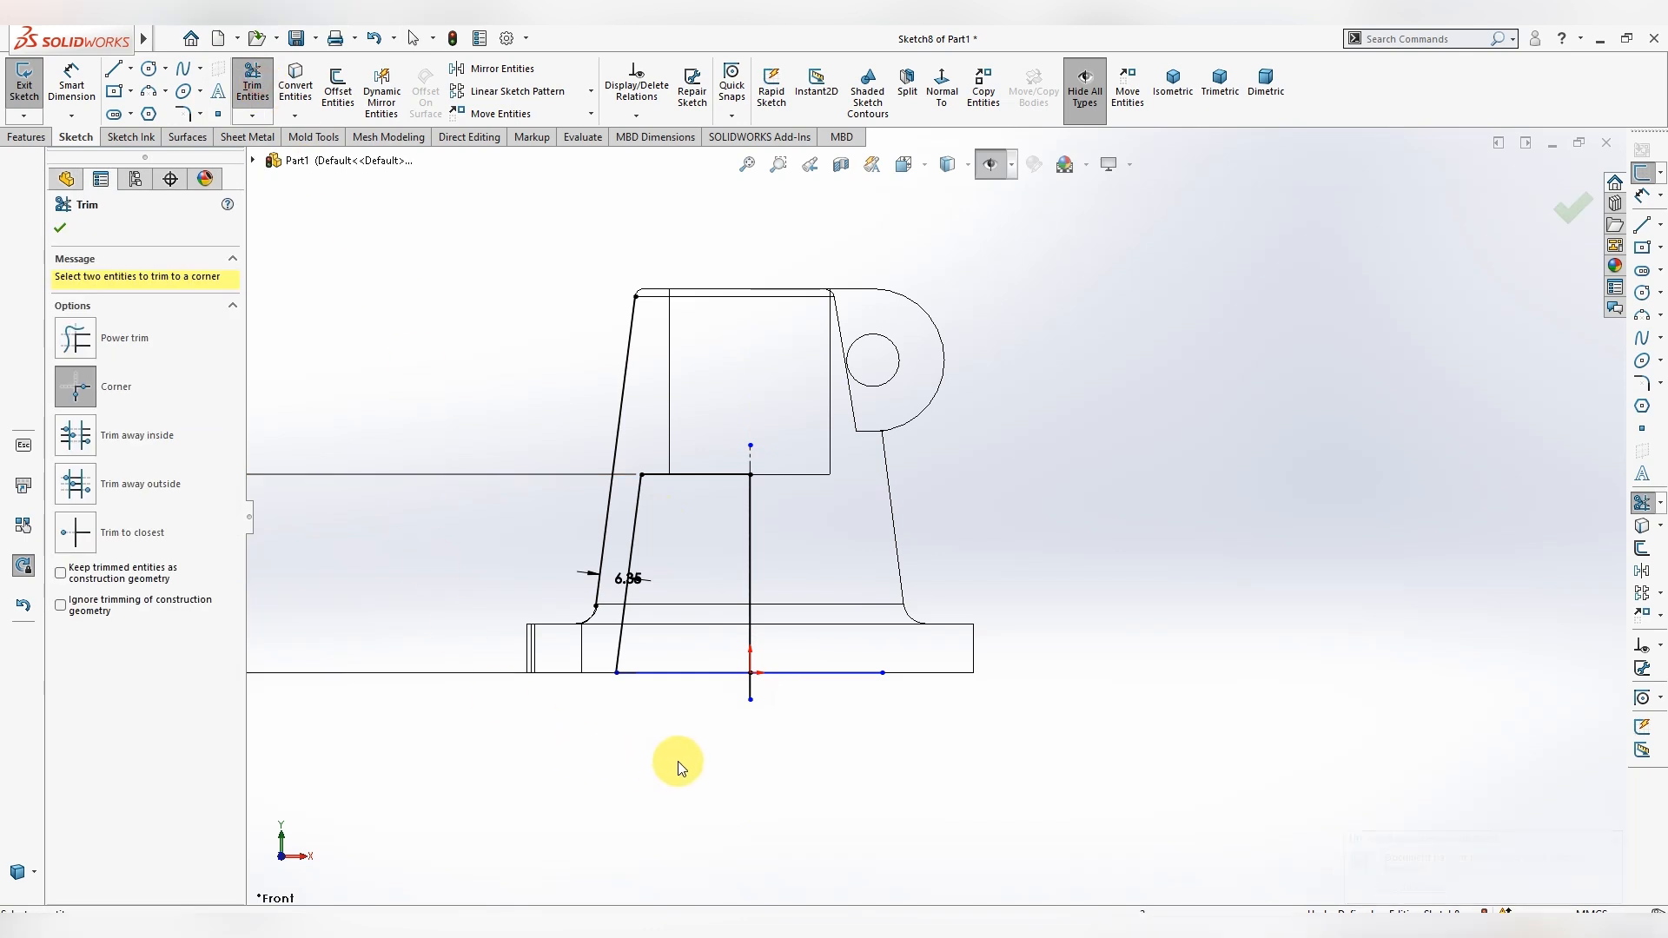
key(Escape)
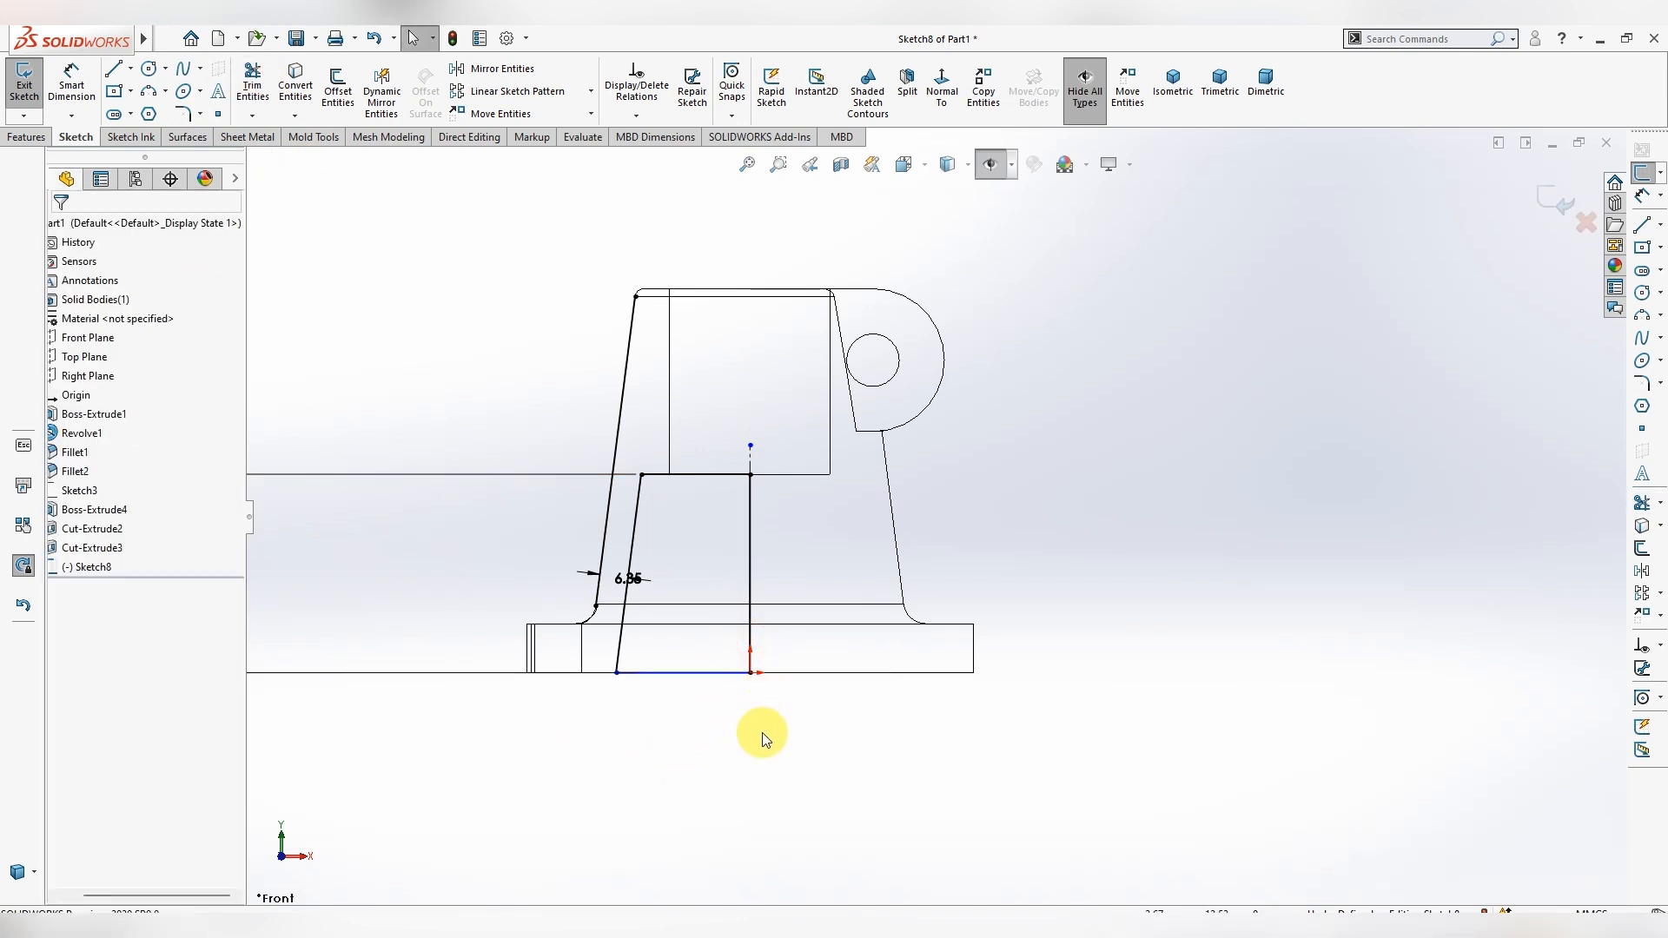
scroll(763, 731, up, 3)
mouse_move(1080, 708)
middle_down()
mouse_move(987, 734)
mouse_move(1007, 766)
middle_up()
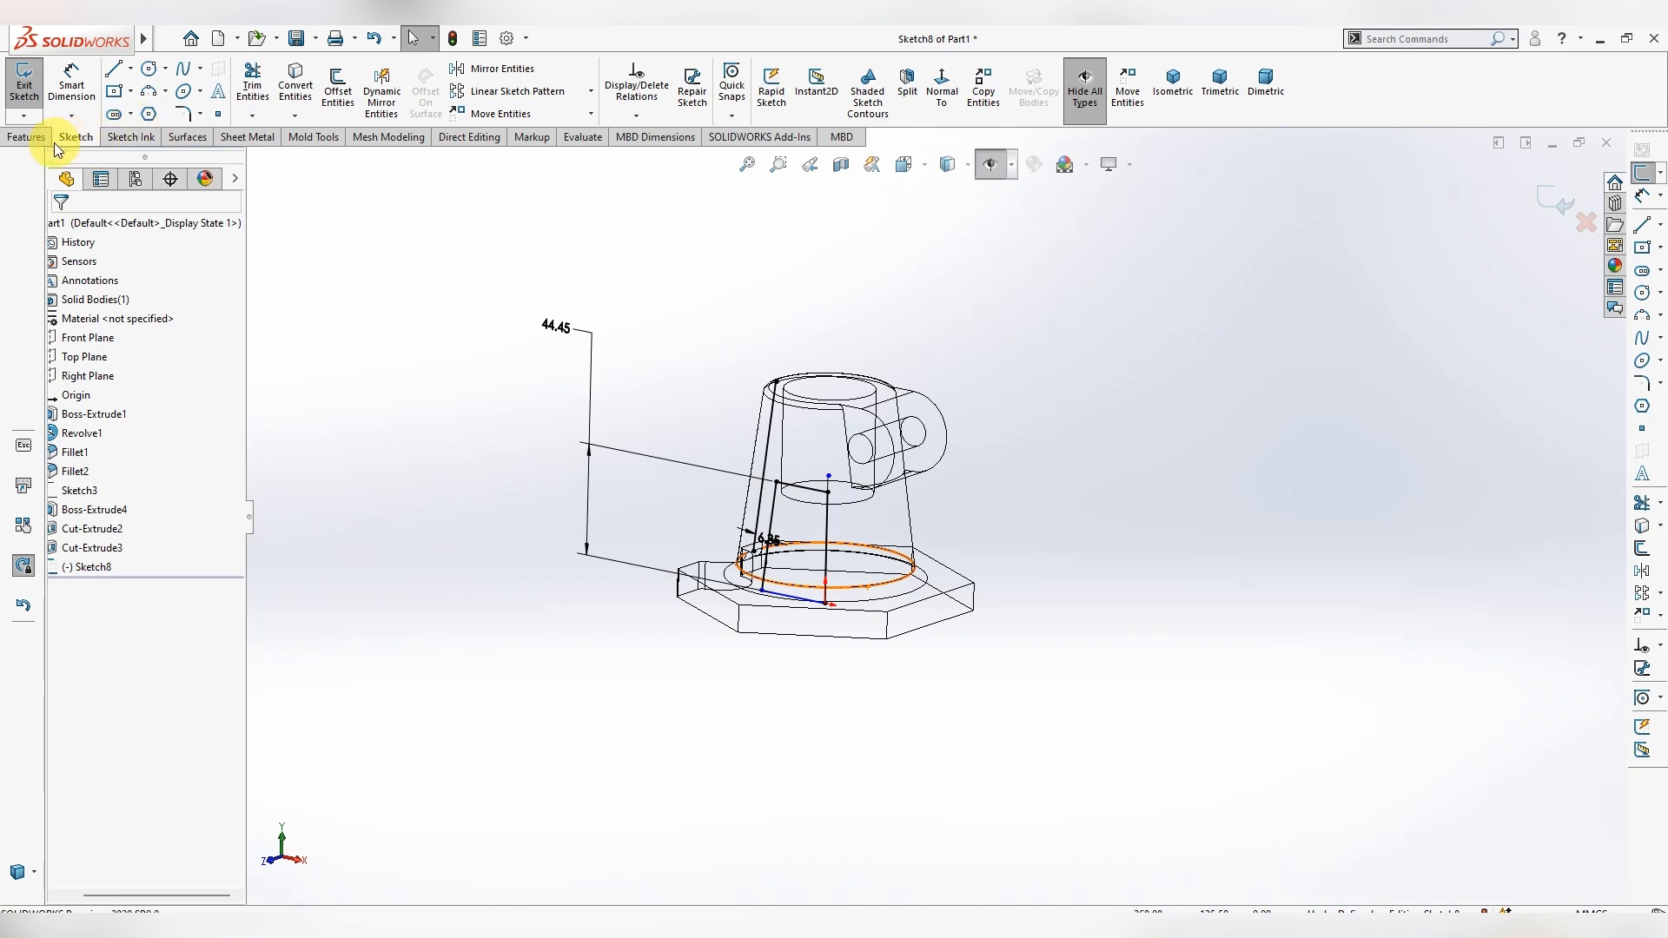
click(27, 136)
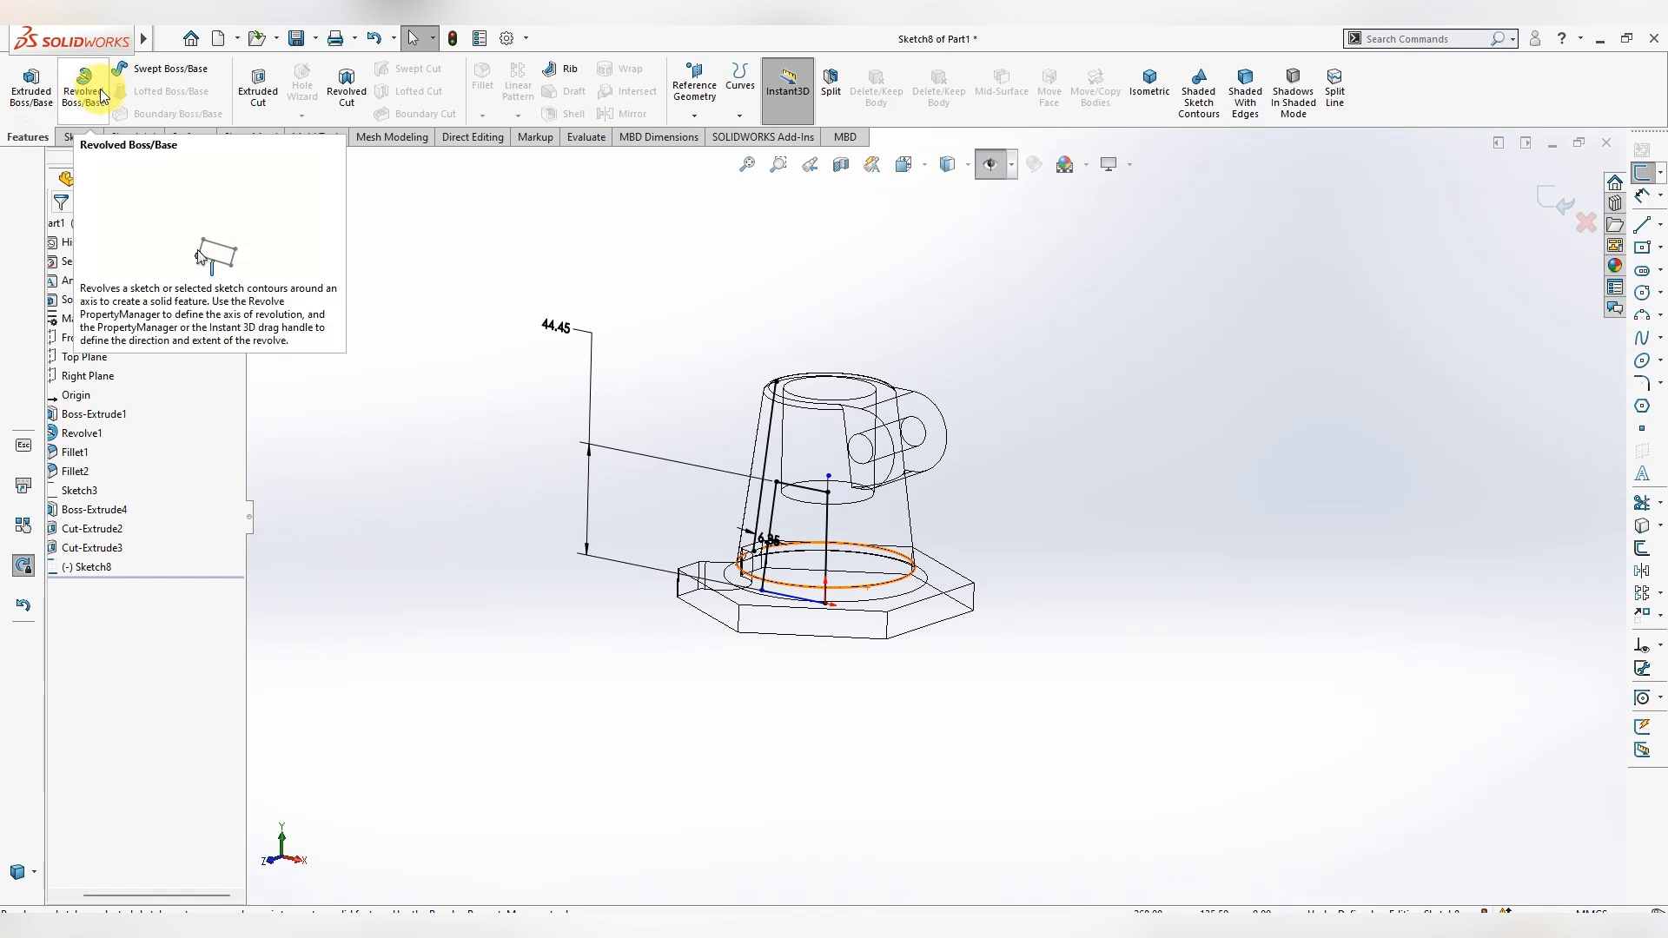
click(346, 87)
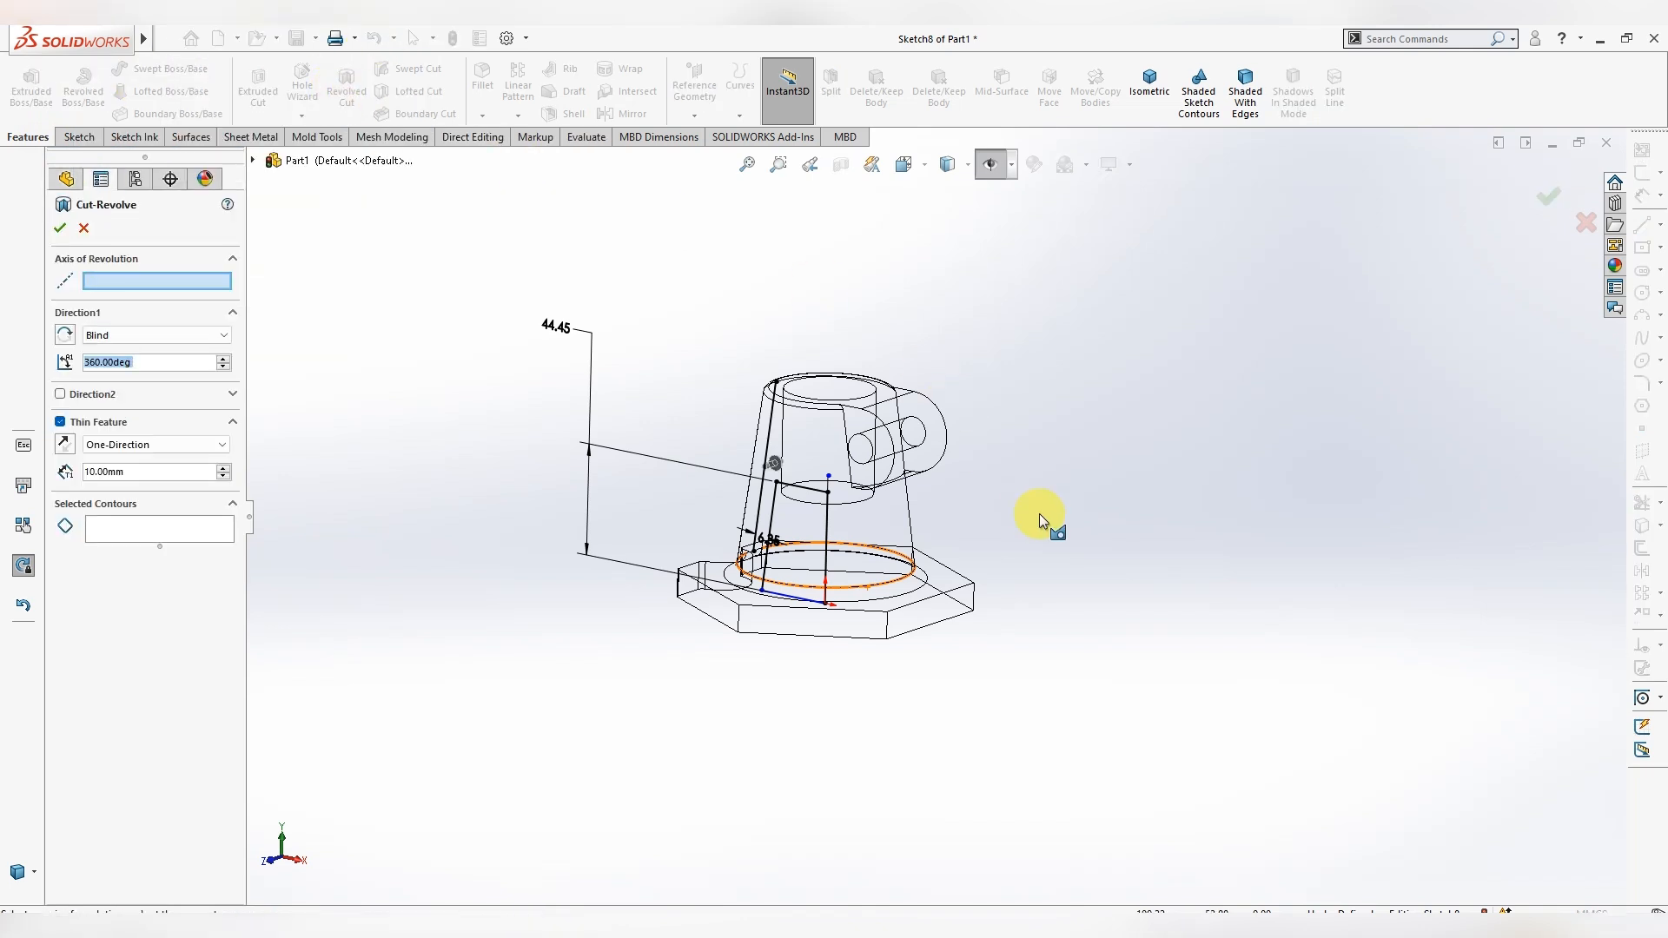
scroll(999, 488, down, 2)
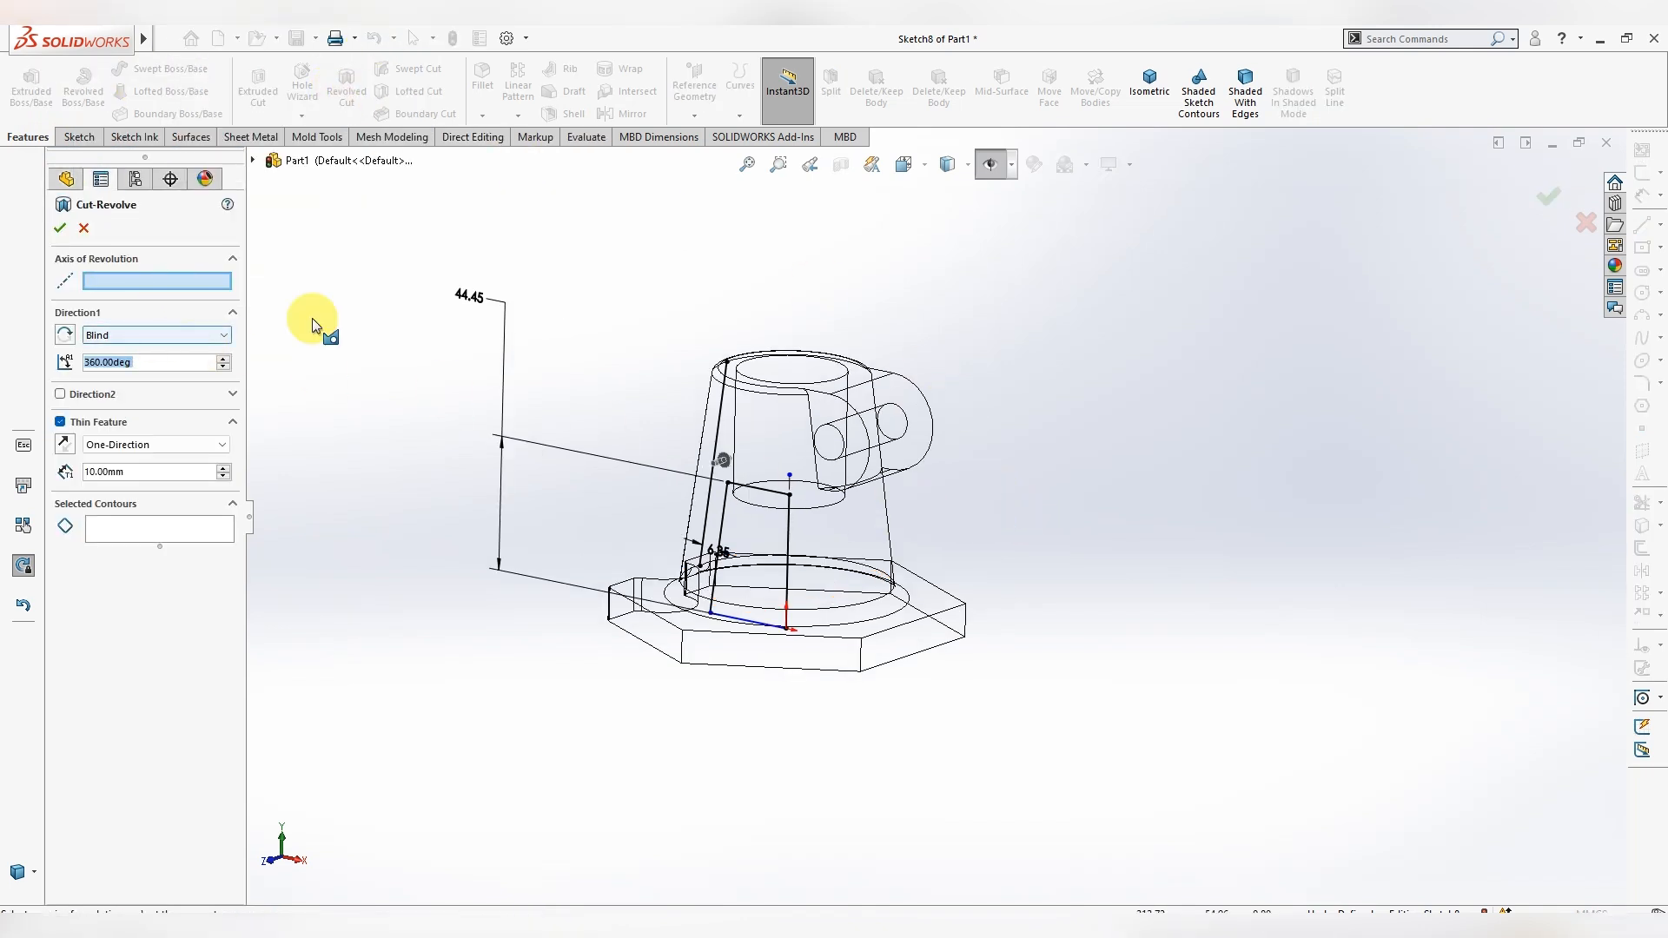
click(794, 491)
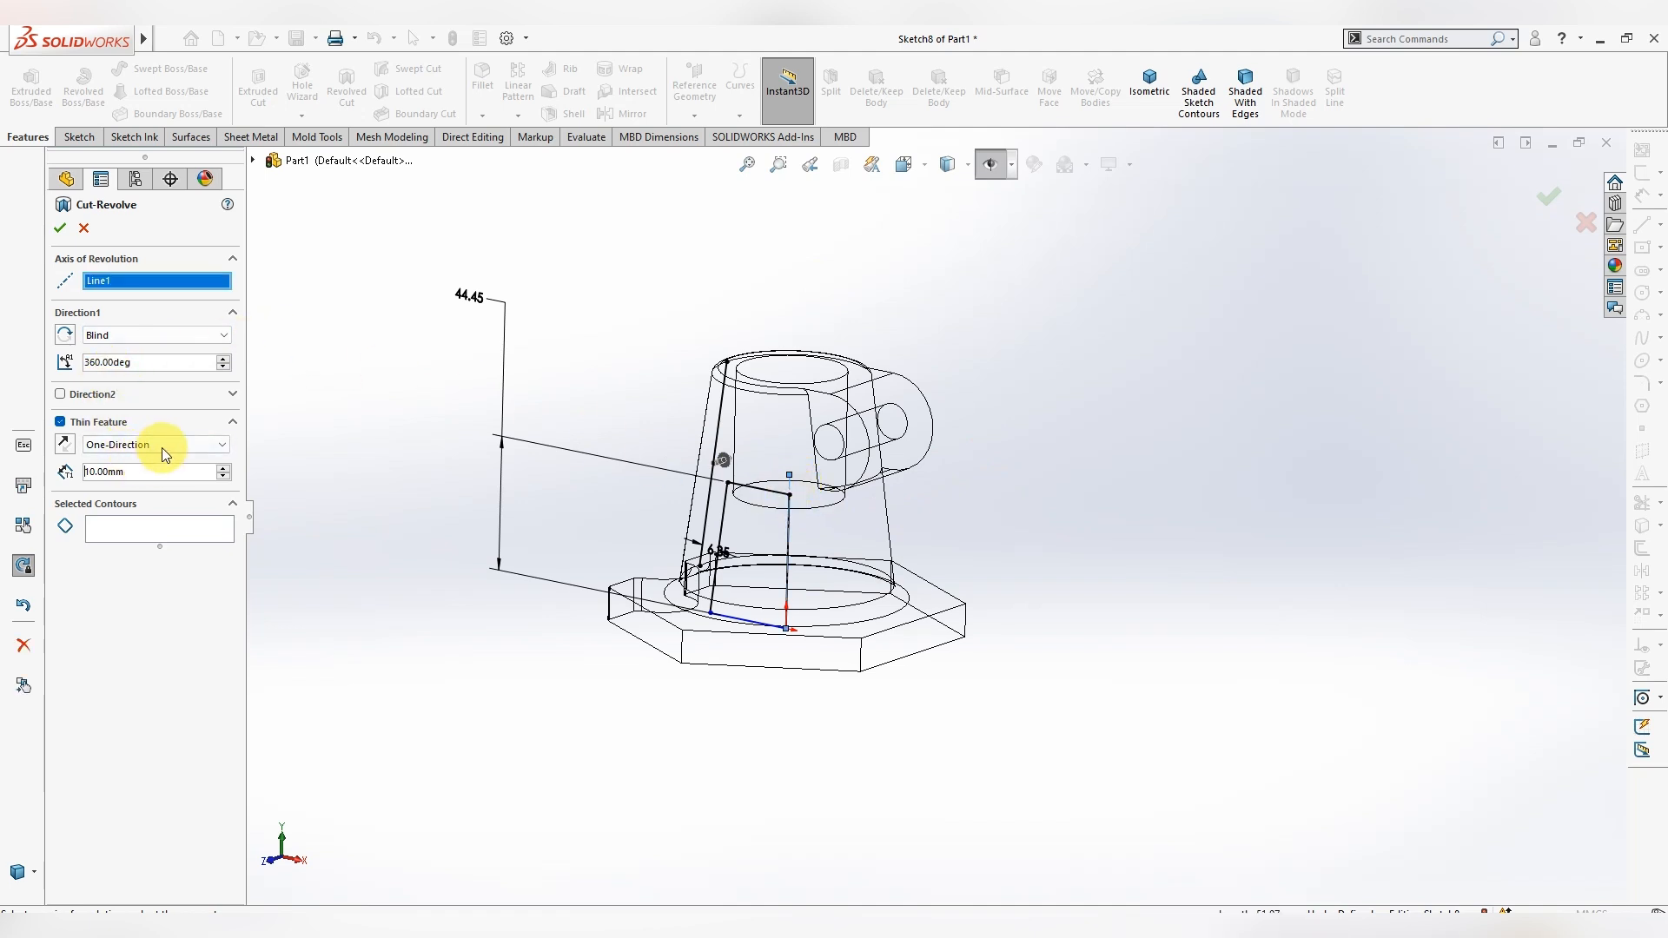
click(743, 562)
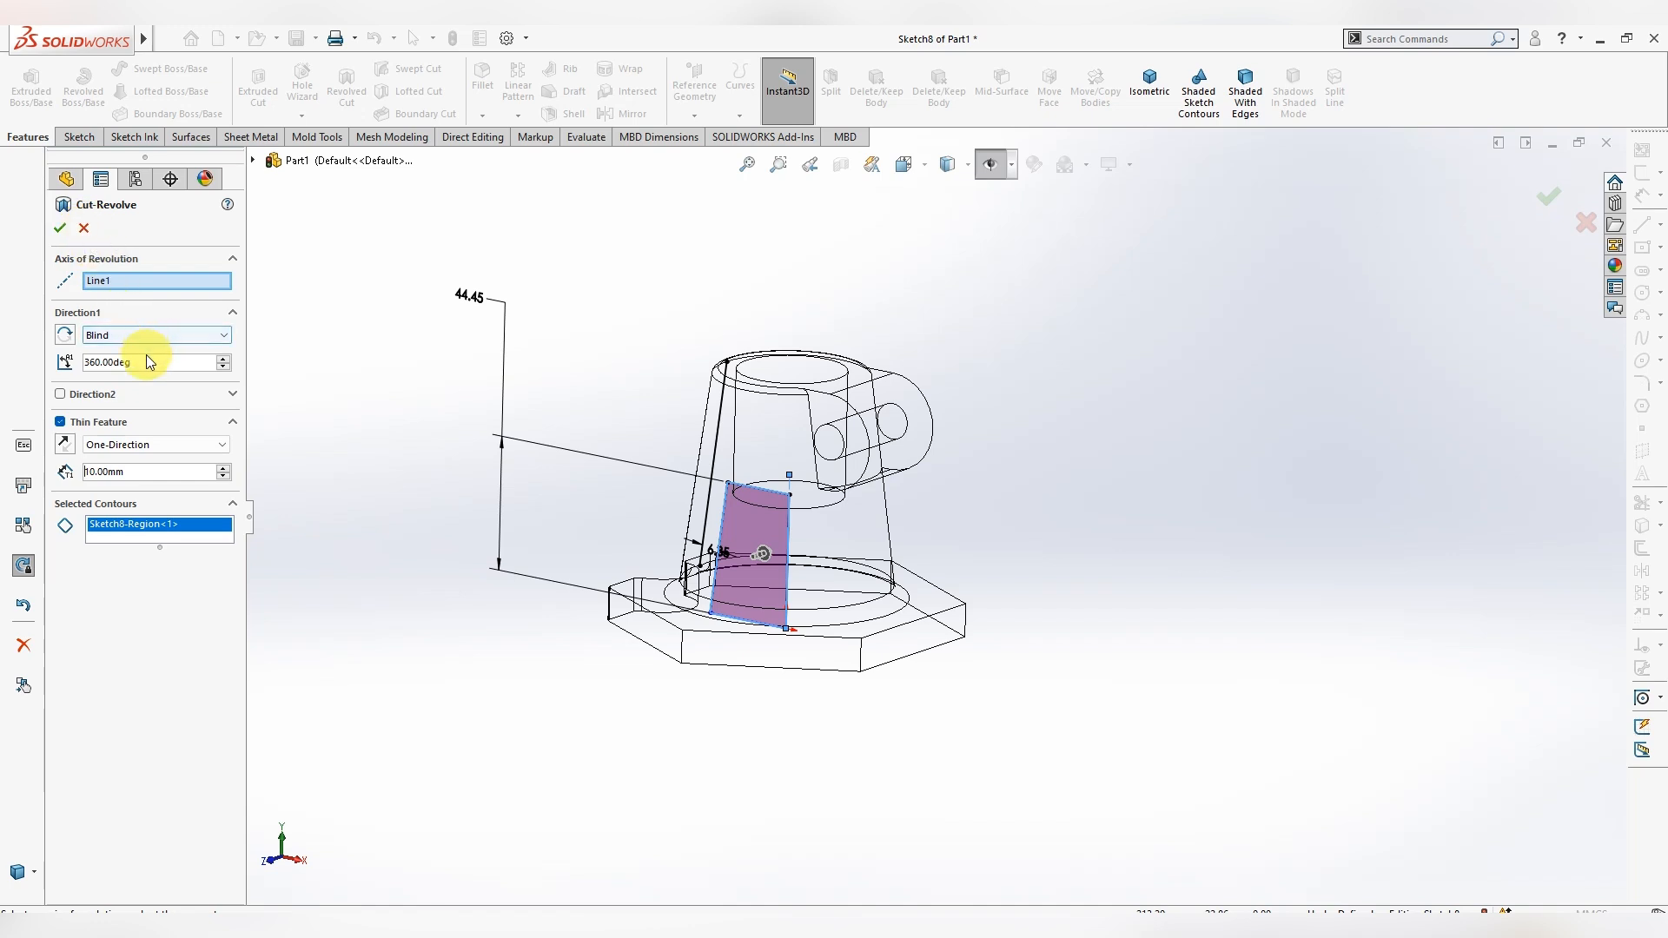
click(84, 227)
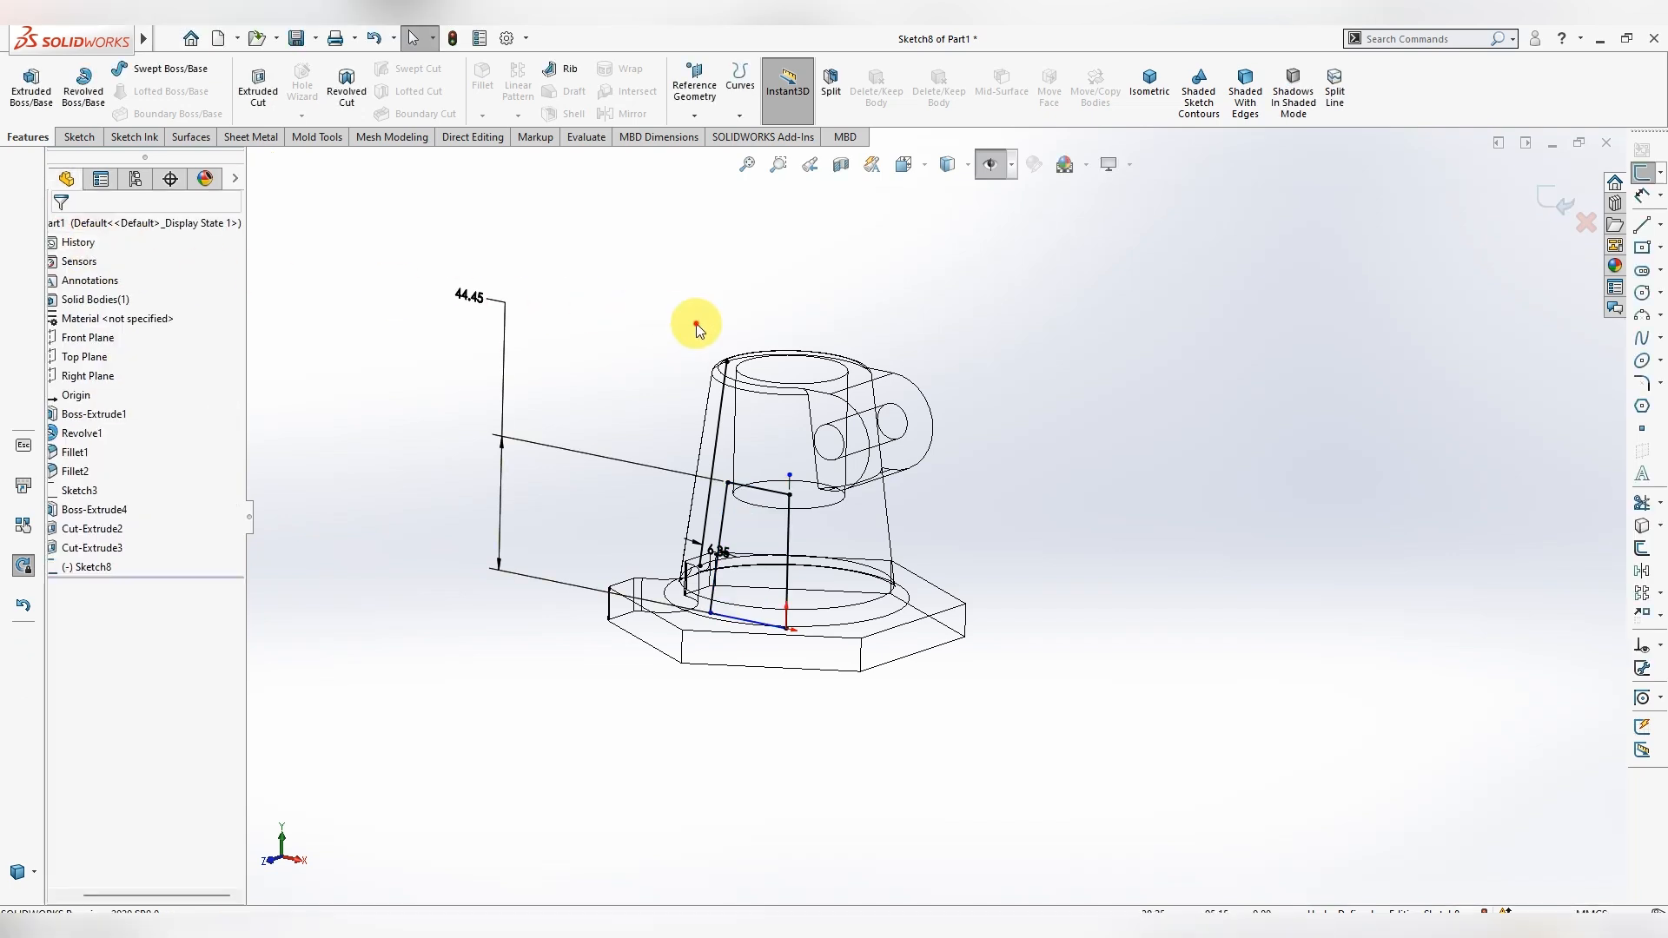
- Change the converted left silhouette line of the tapered body to construction geometry
middle_drag(864, 708, 912, 696)
click(709, 463)
right_click(712, 461)
click(773, 429)
- Revolve-cut the closed cavity profile 360 degrees about the vertical centerline
middle_drag(947, 532, 967, 575)
scroll(763, 582, down, 5)
scroll(763, 577, up, 3)
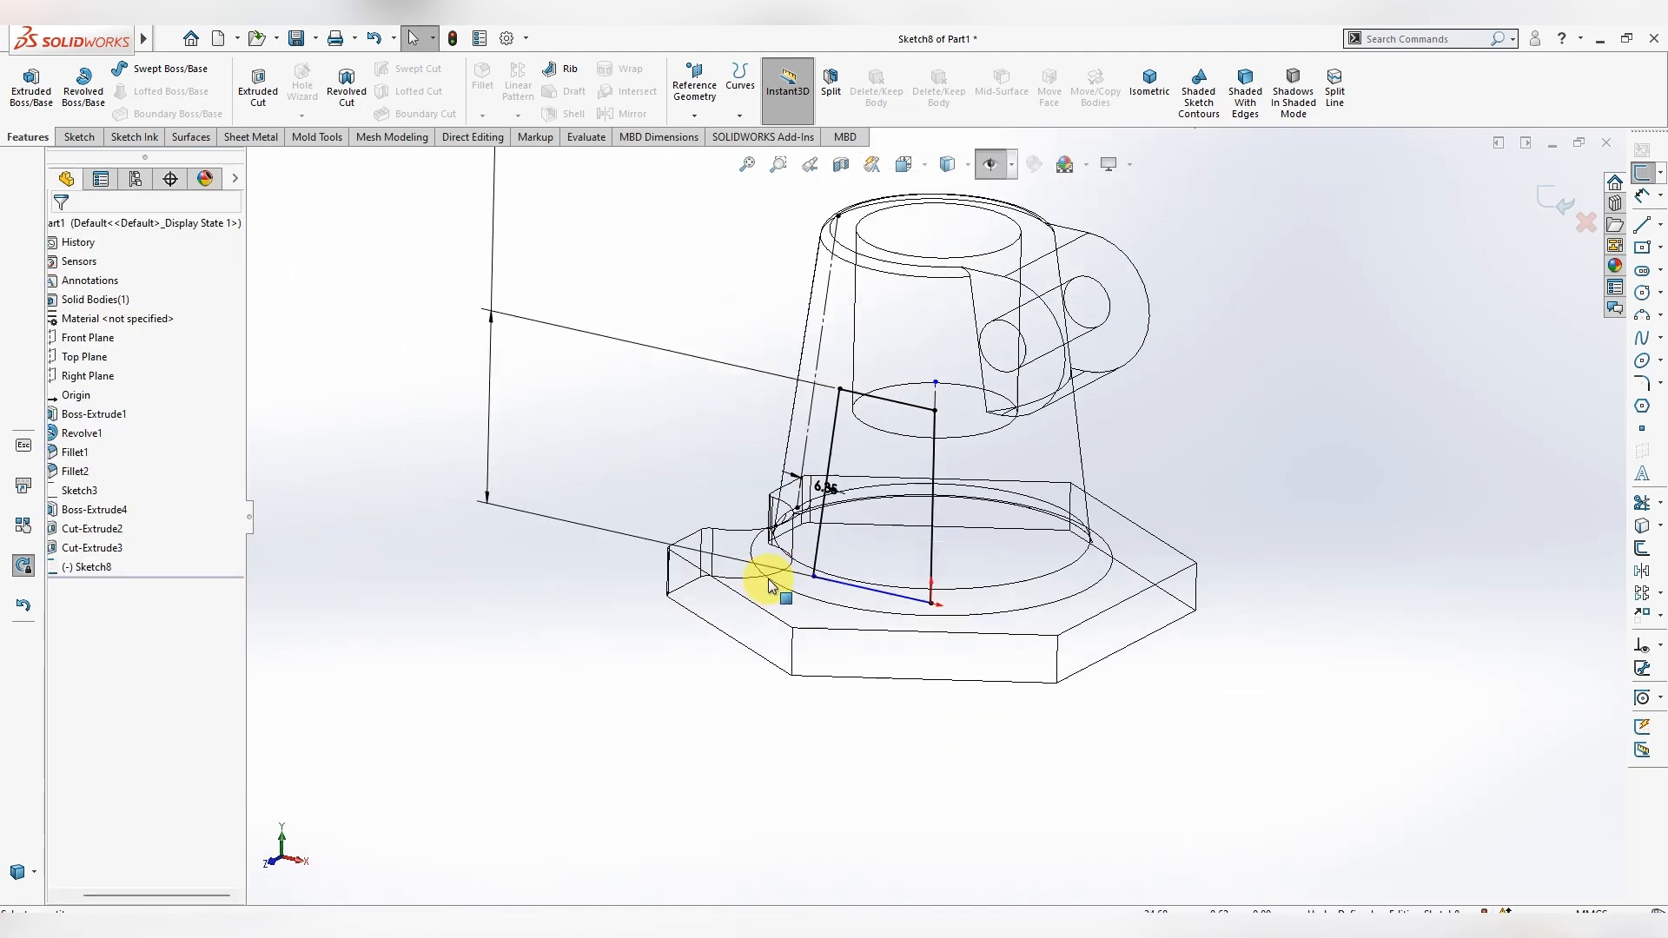
click(346, 85)
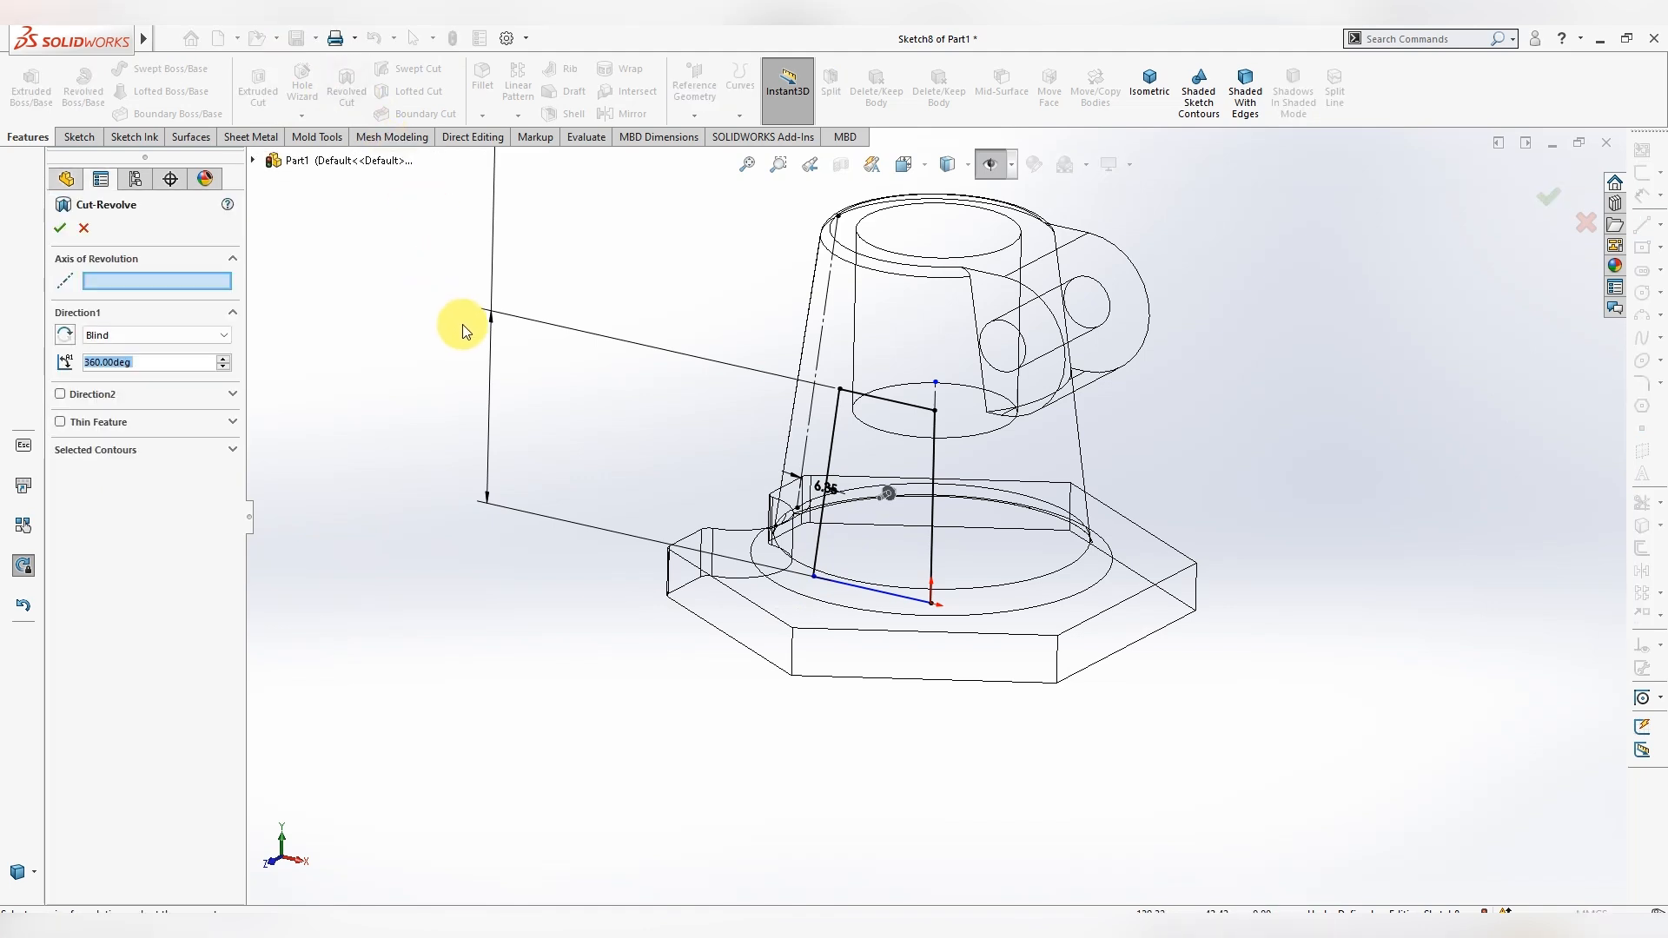
click(936, 400)
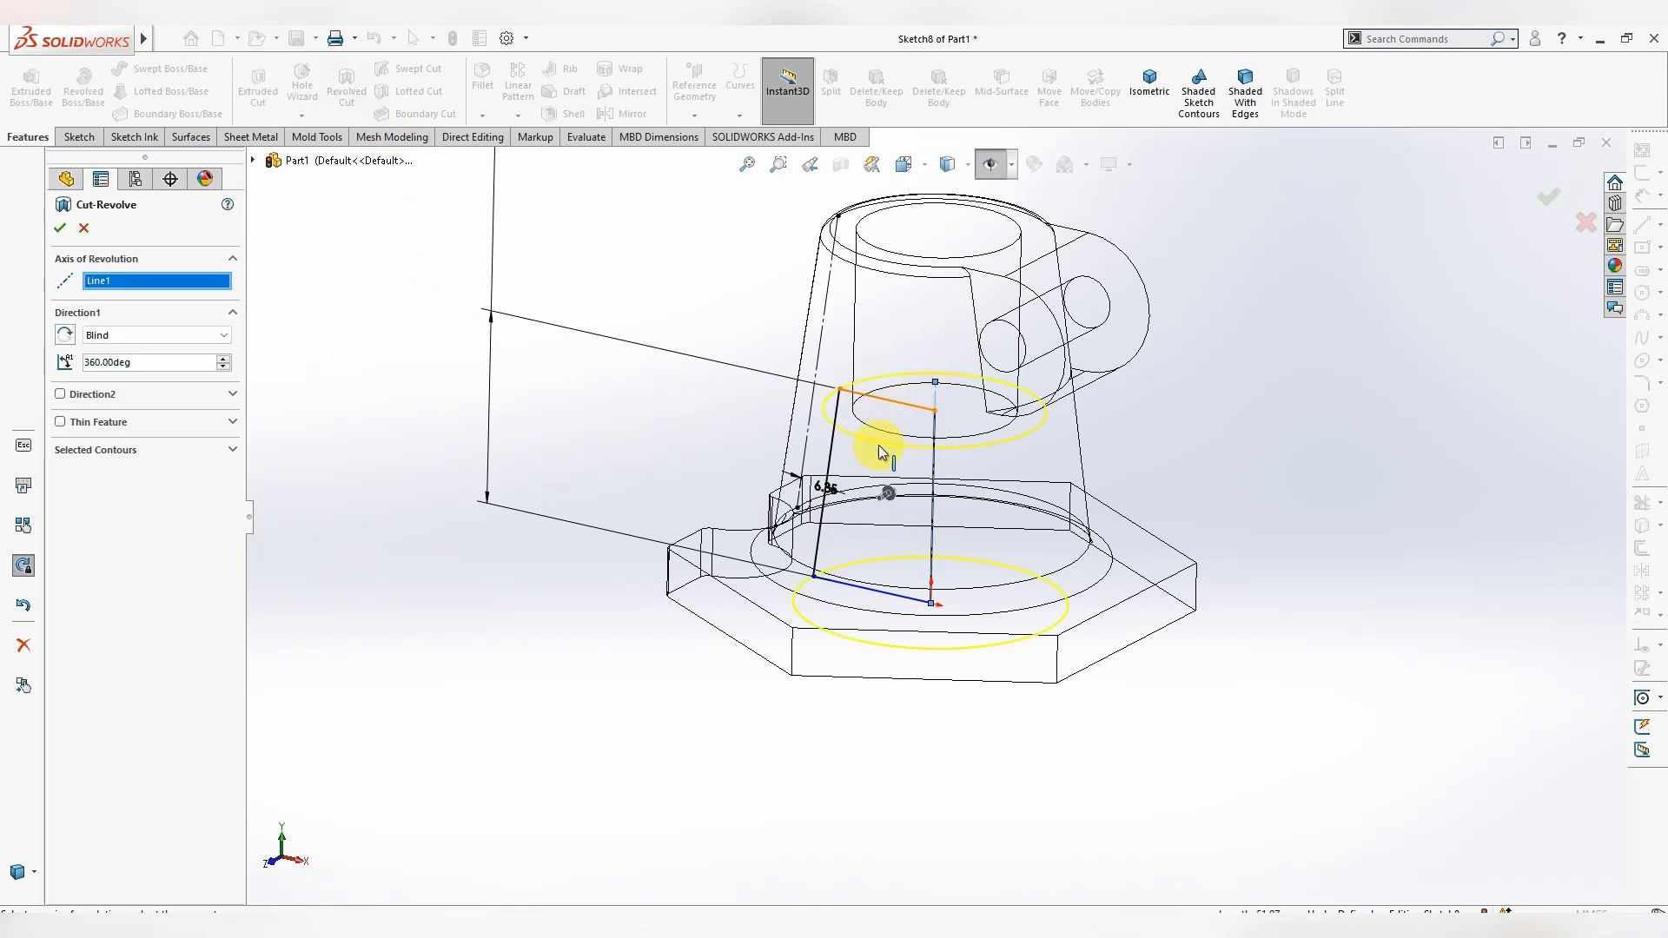
click(60, 227)
click(1333, 488)
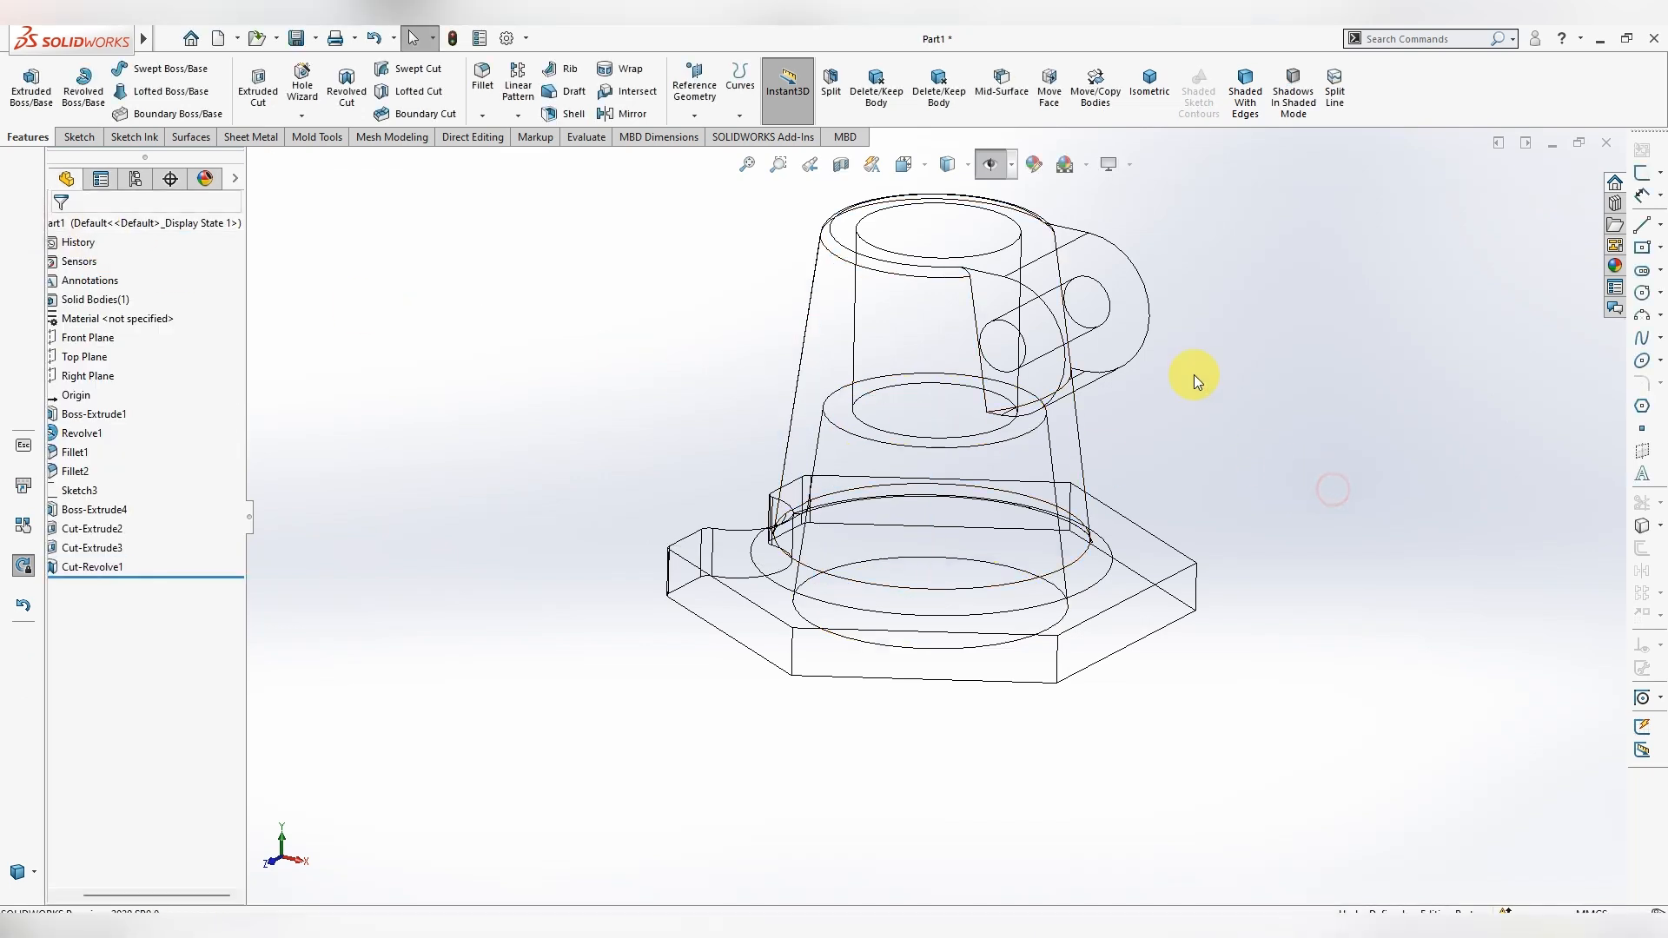
- Switch the display to shaded with edges and inspect the inner cavity in a section view
click(990, 164)
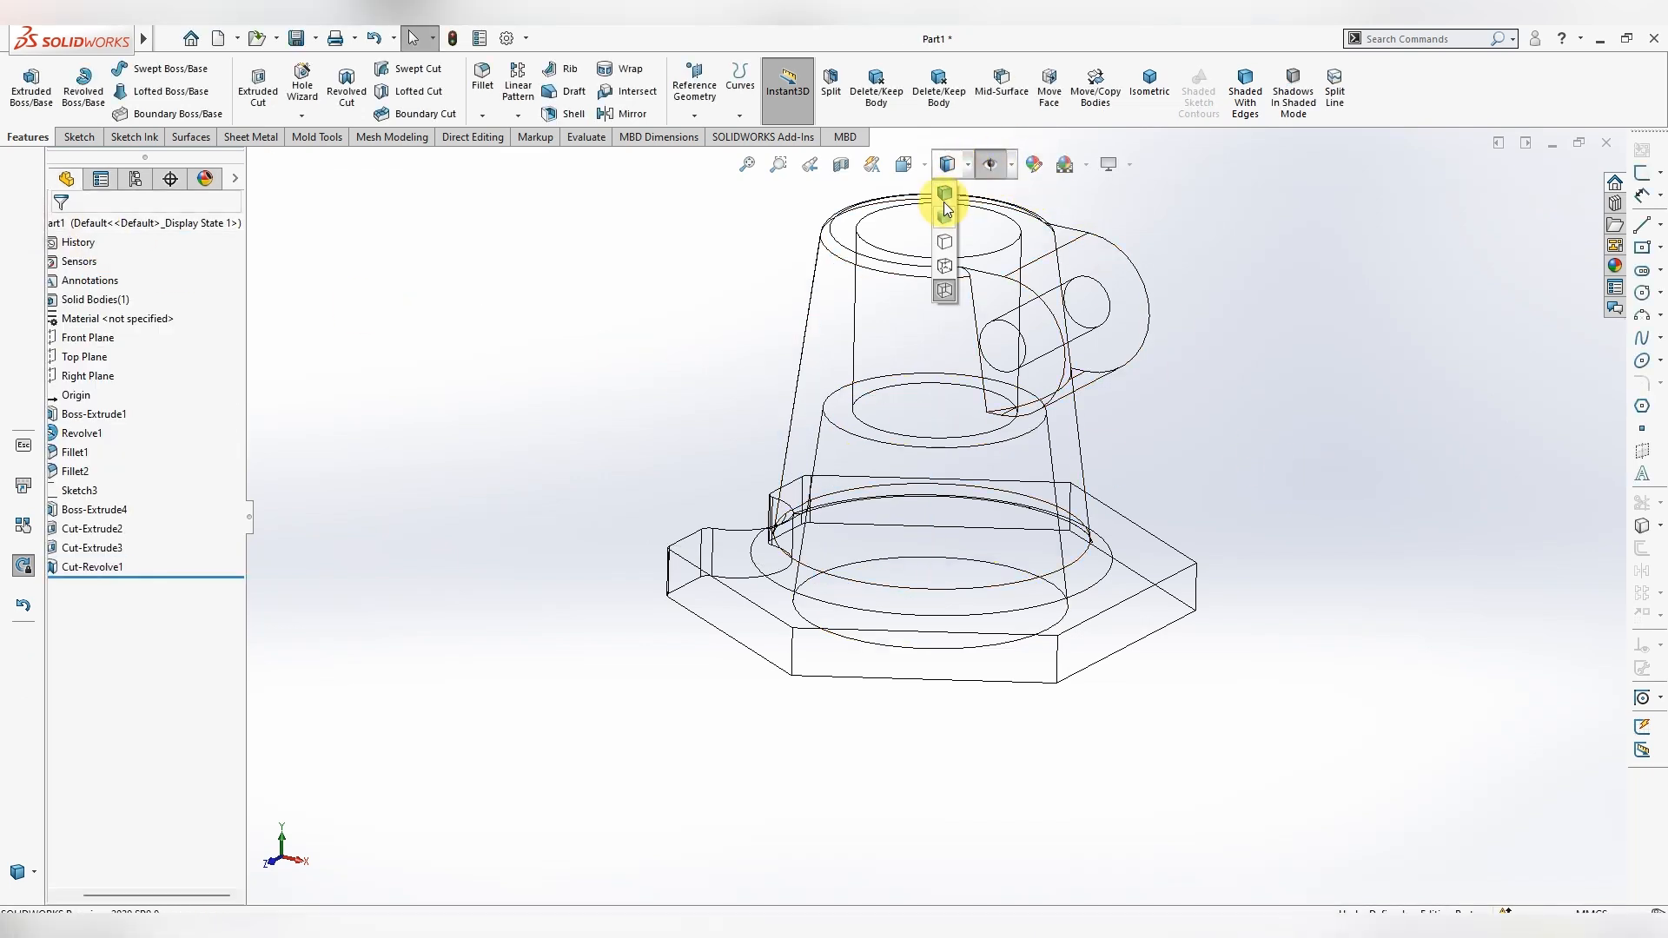
click(990, 193)
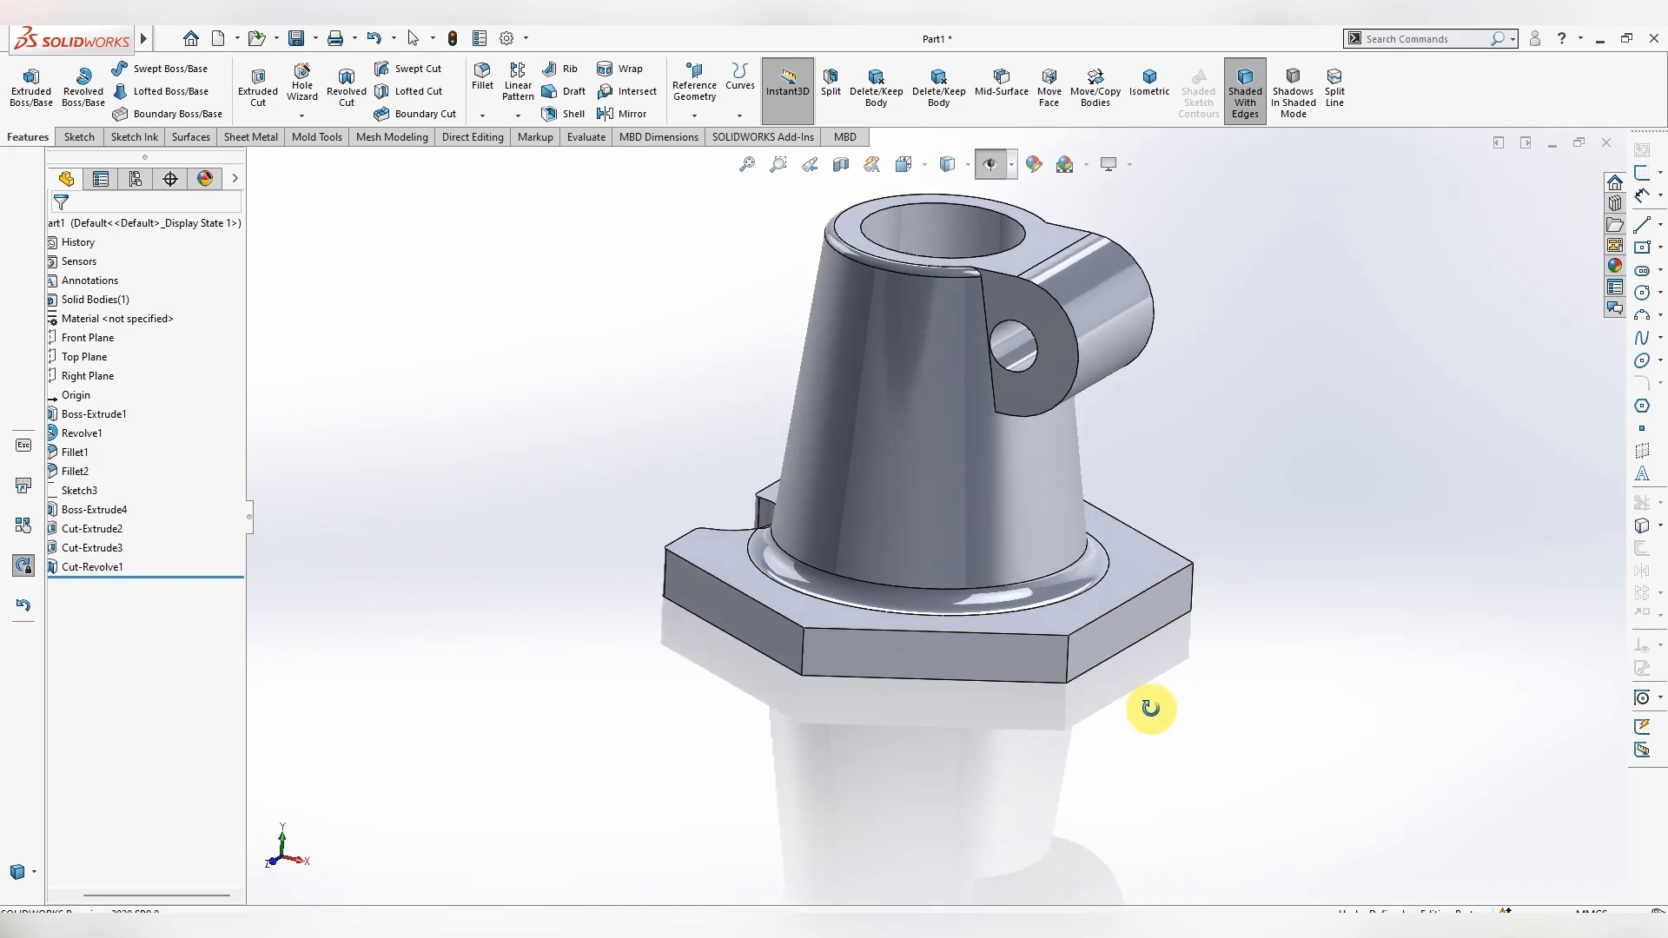
click(841, 164)
mouse_move(1172, 743)
middle_down()
mouse_move(1239, 677)
mouse_move(1325, 652)
mouse_move(1288, 655)
mouse_move(1251, 494)
mouse_move(1269, 591)
mouse_move(1217, 718)
mouse_move(1113, 756)
mouse_move(1176, 714)
mouse_move(1197, 724)
middle_up()
key(Escape)
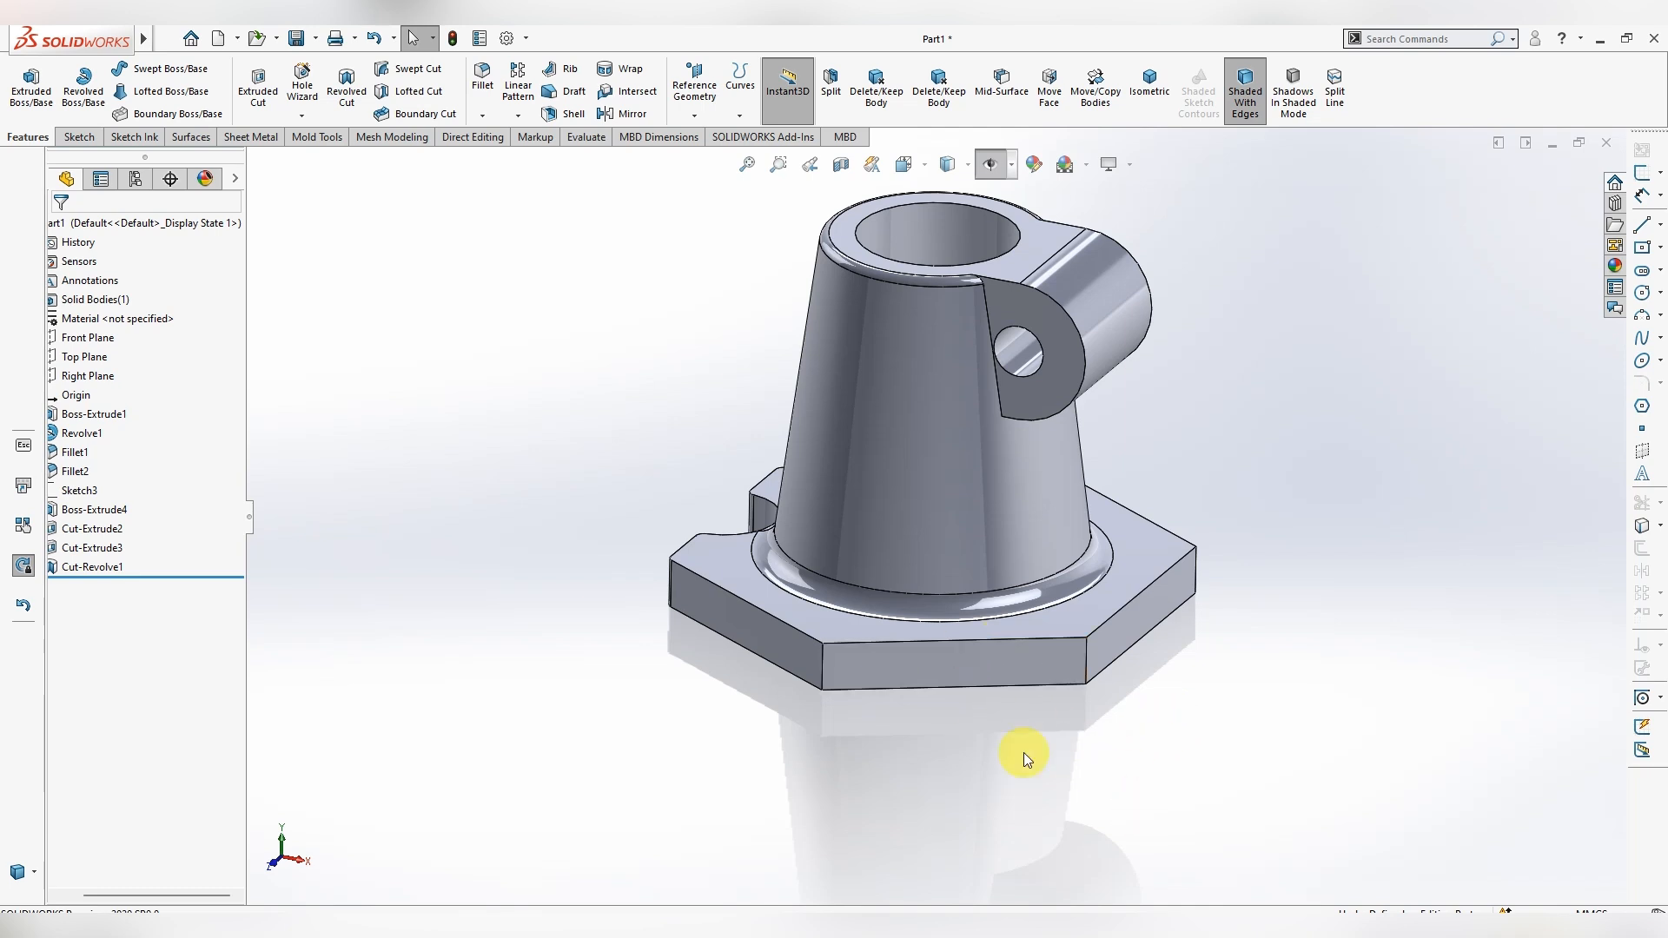
- Start a new sketch on the Front Plane, viewed straight on
middle_drag(1014, 768, 1086, 687)
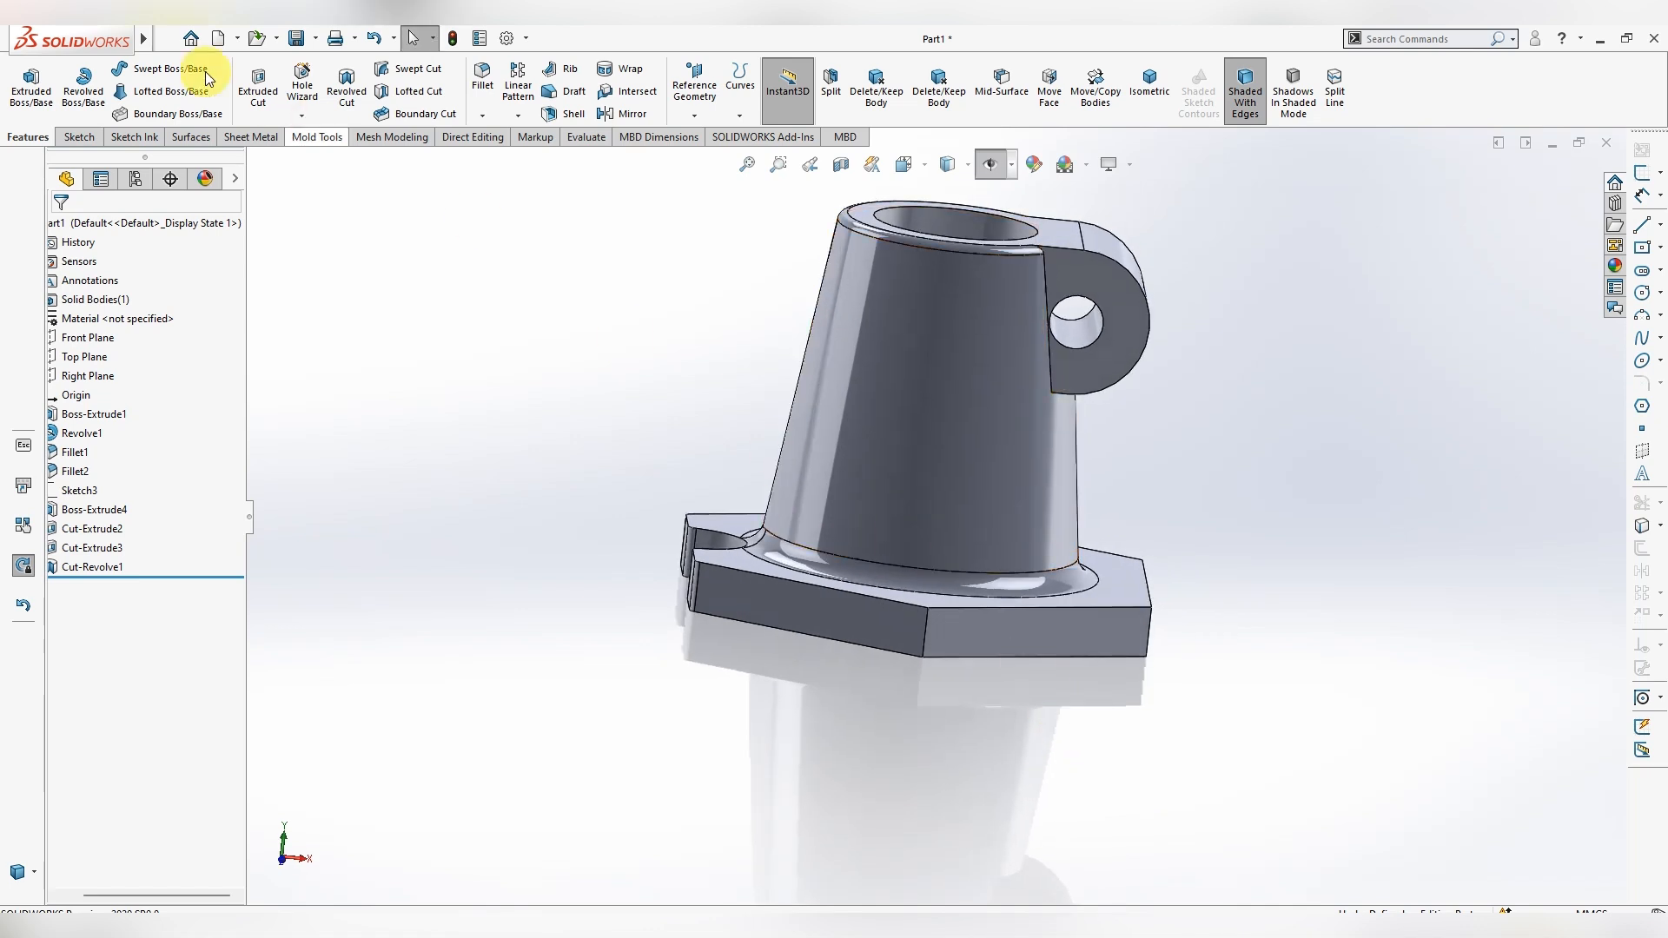
right_click(104, 340)
click(139, 318)
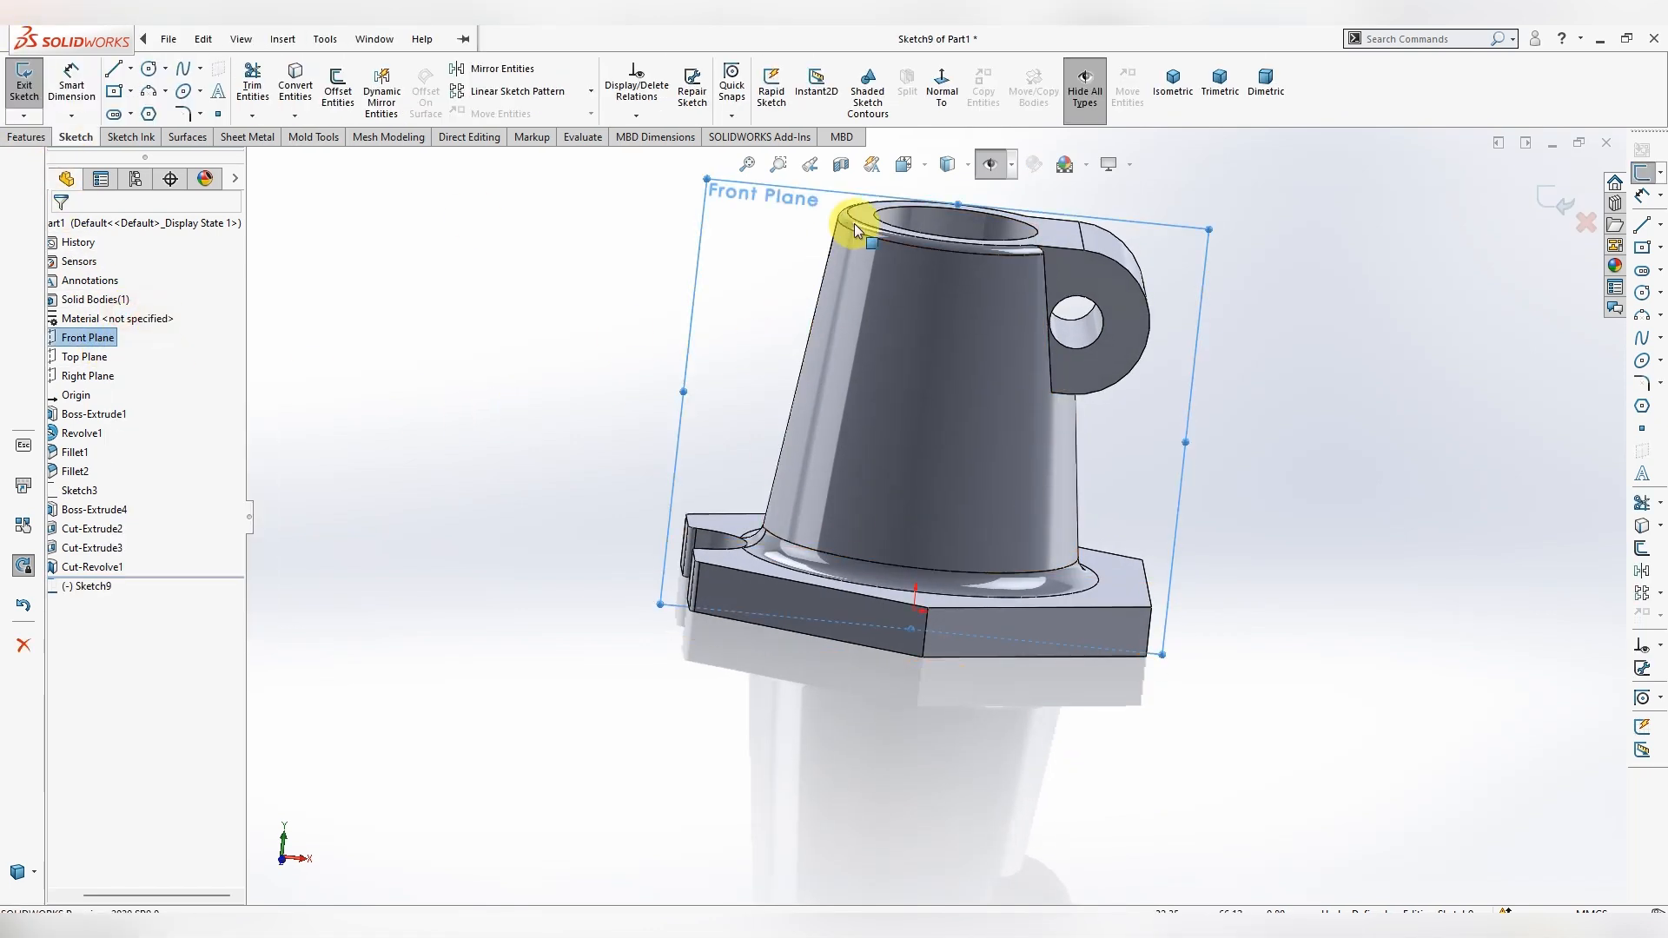
scroll(938, 626, up, 3)
scroll(1191, 645, down, 1)
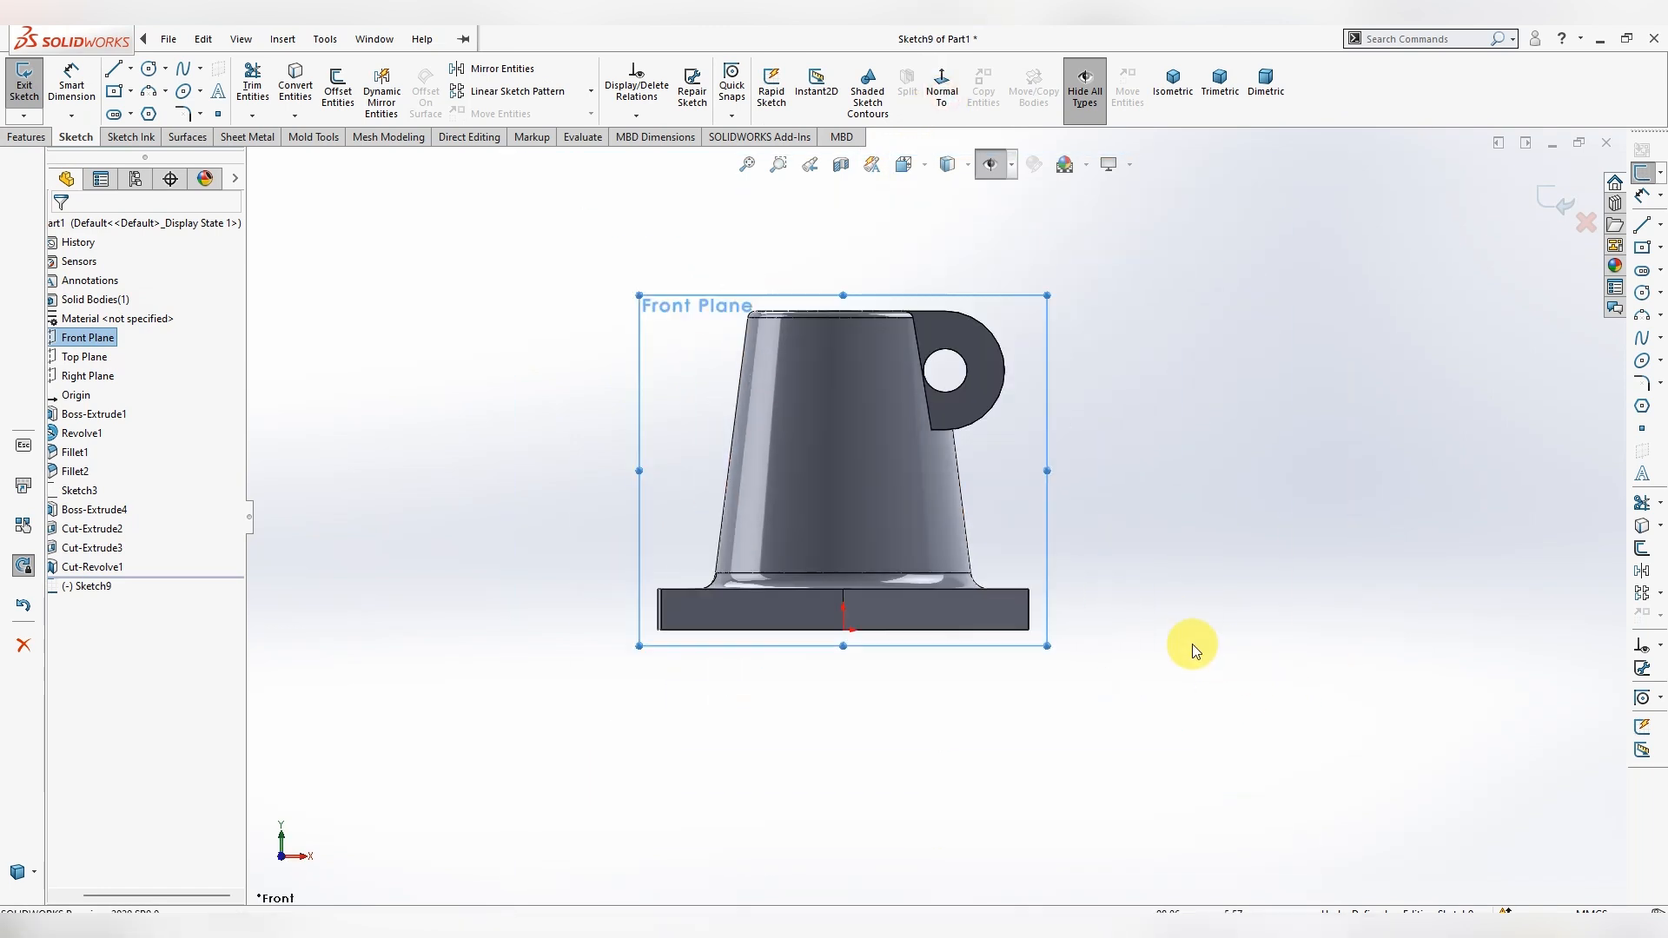
click(1160, 447)
scroll(1169, 462, down, 2)
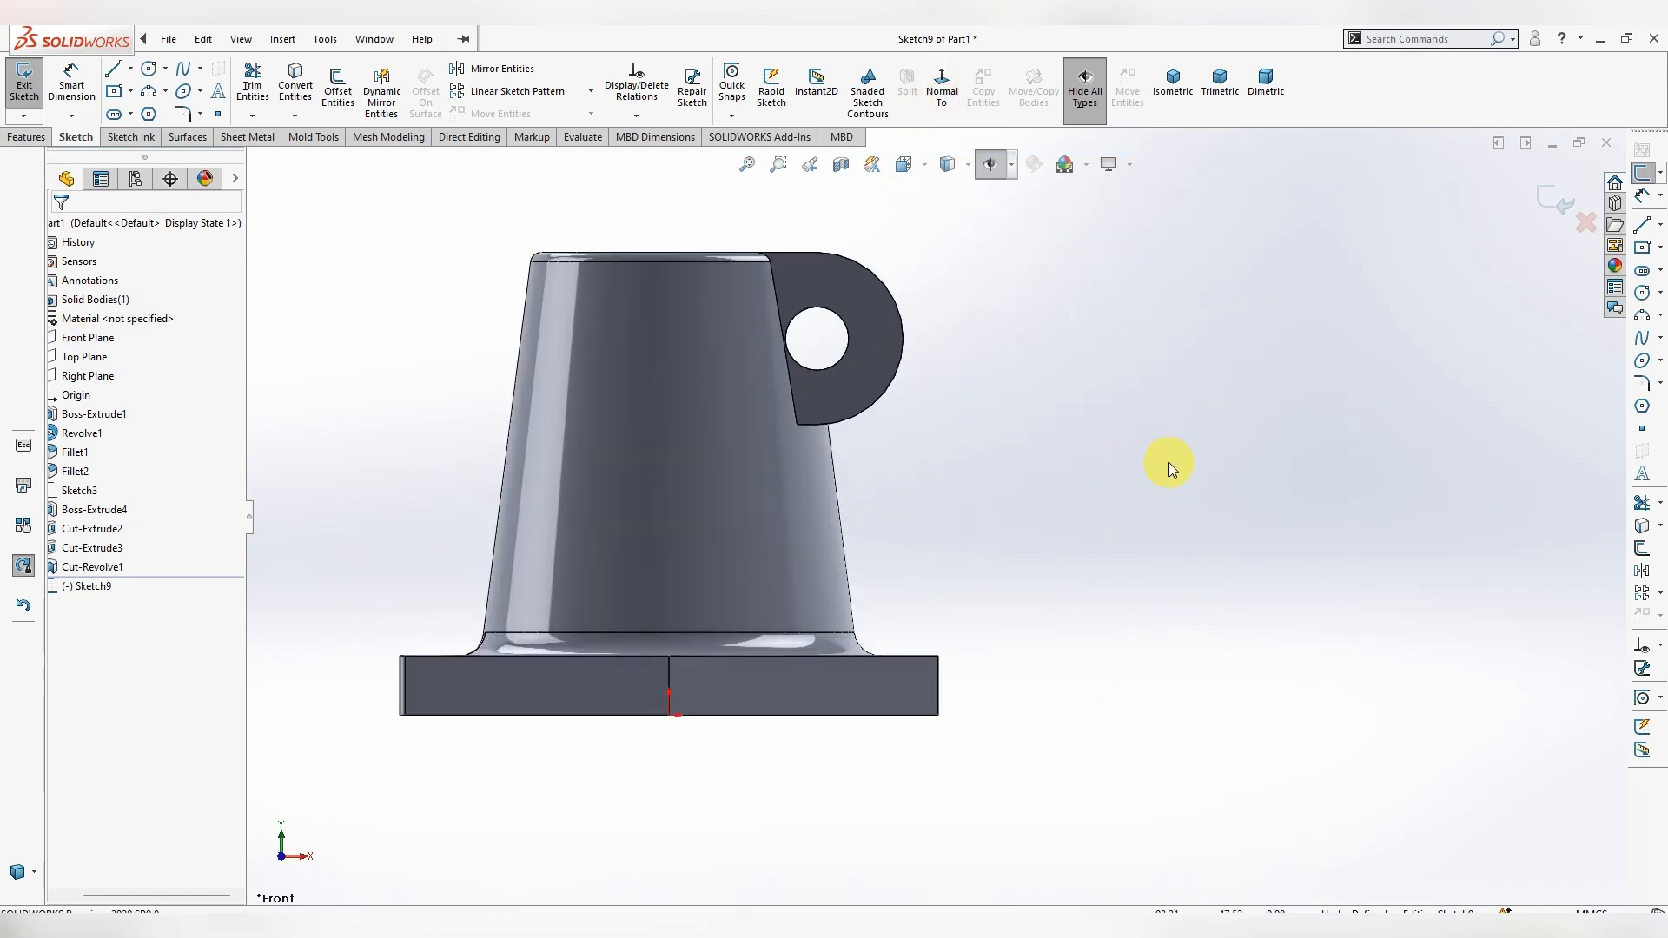
- Sketch a vertical centerpoint straight slot directly above the origin, about 36 mm long and 10.7 mm wide
click(130, 114)
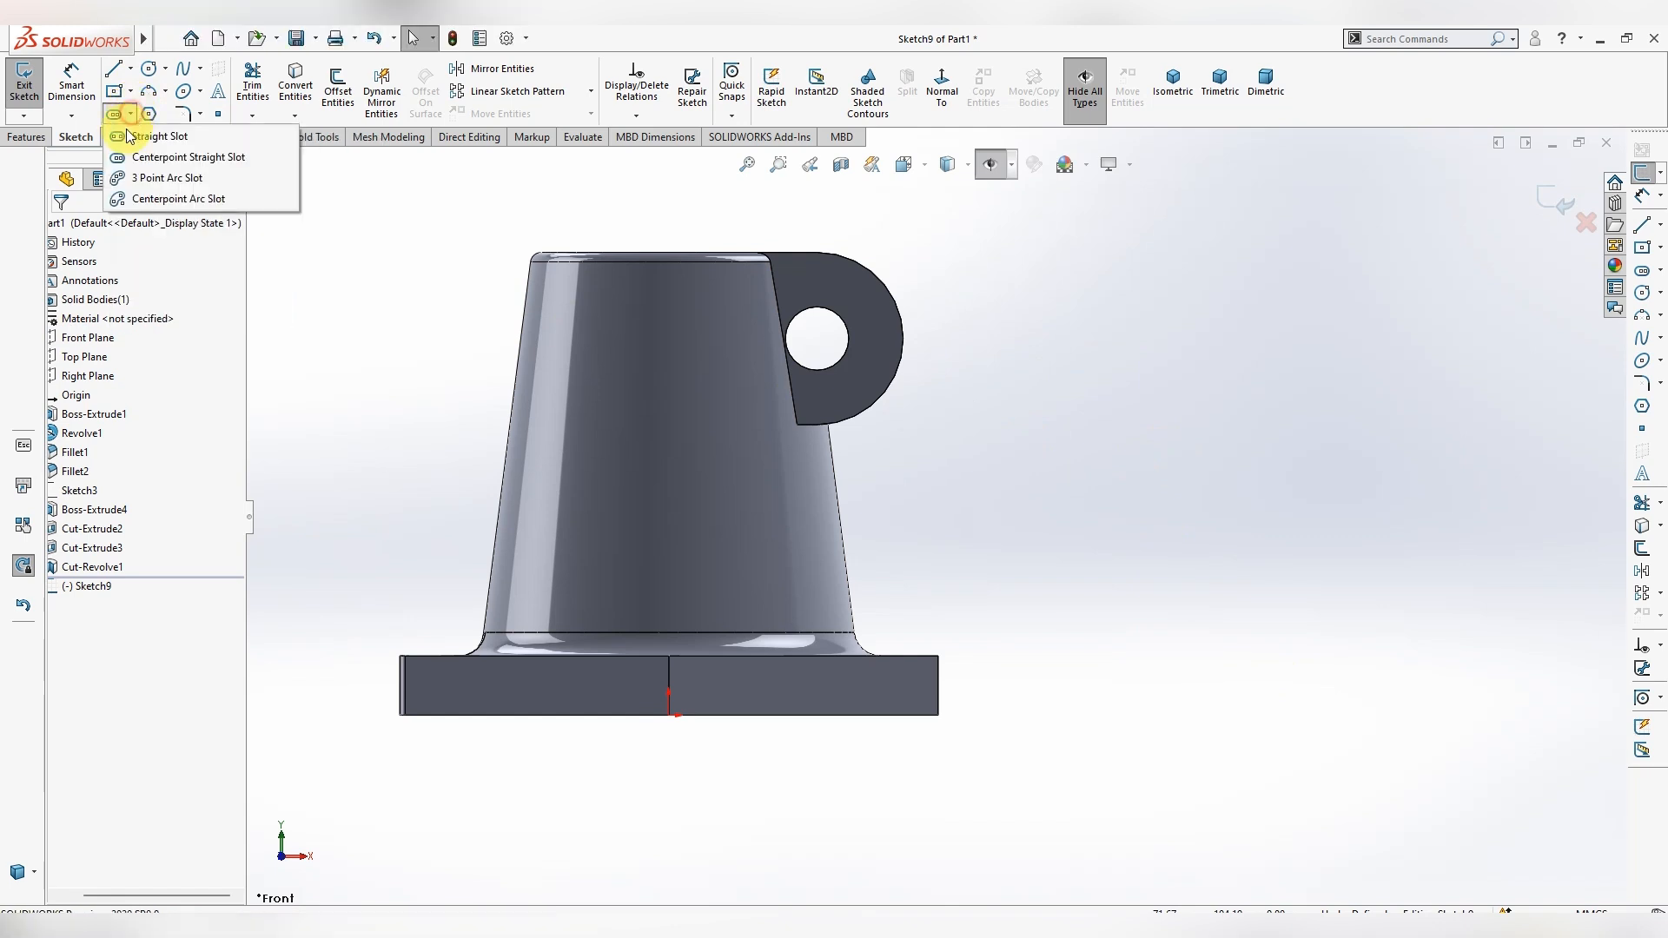
click(170, 157)
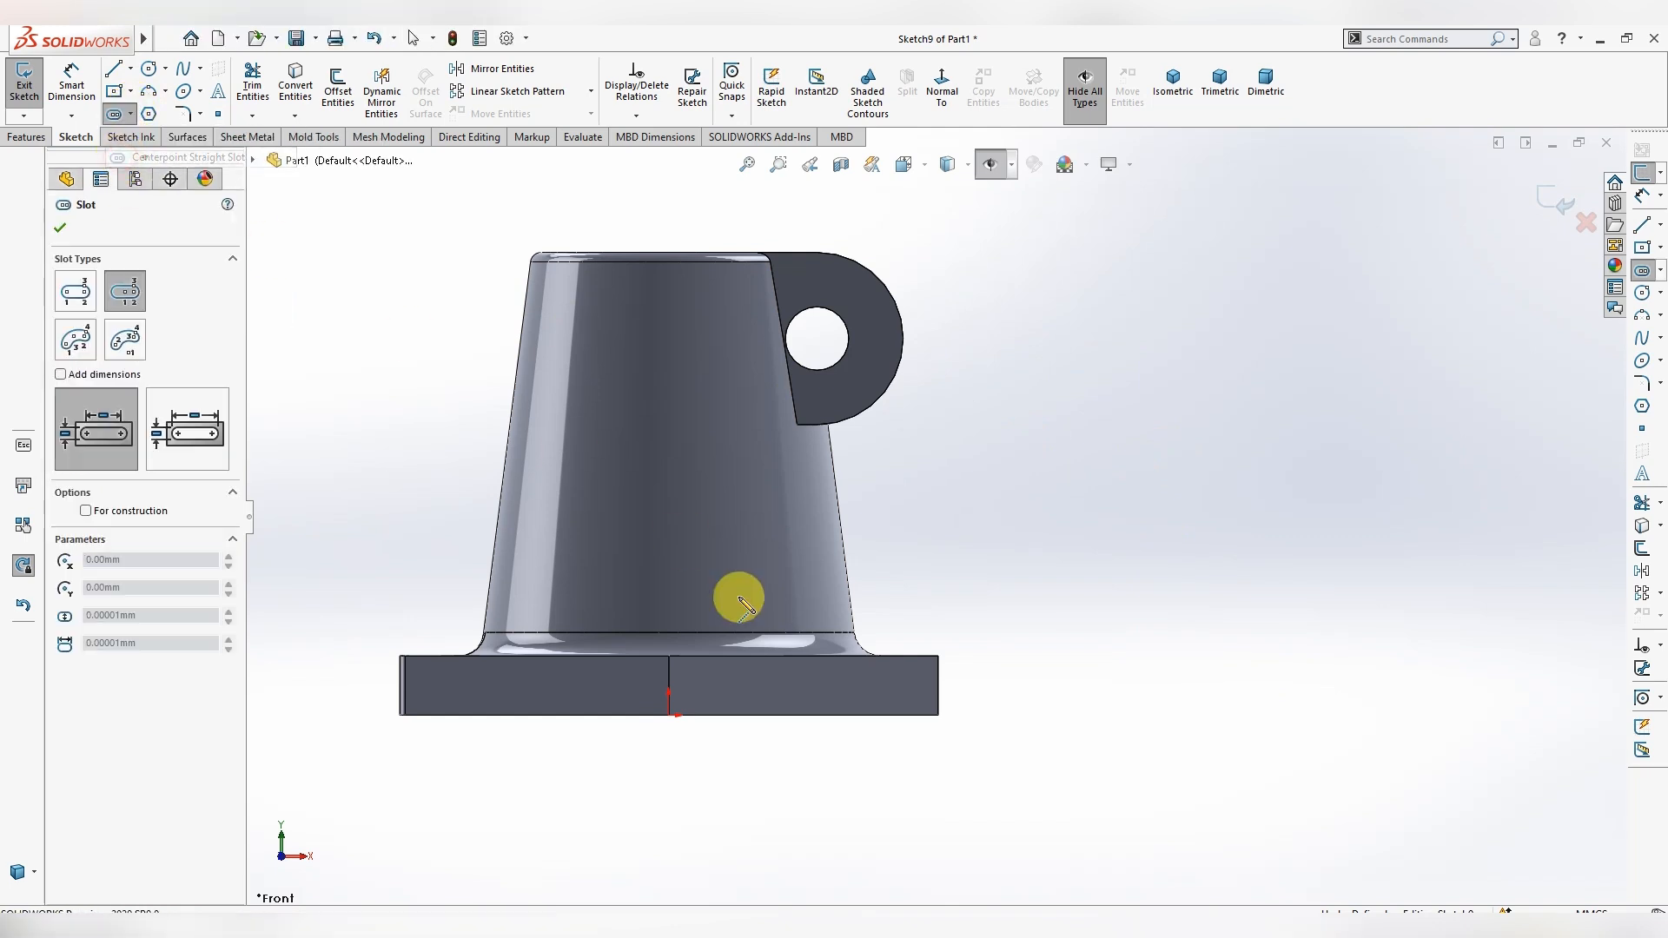
click(666, 605)
click(668, 539)
click(697, 549)
key(Escape)
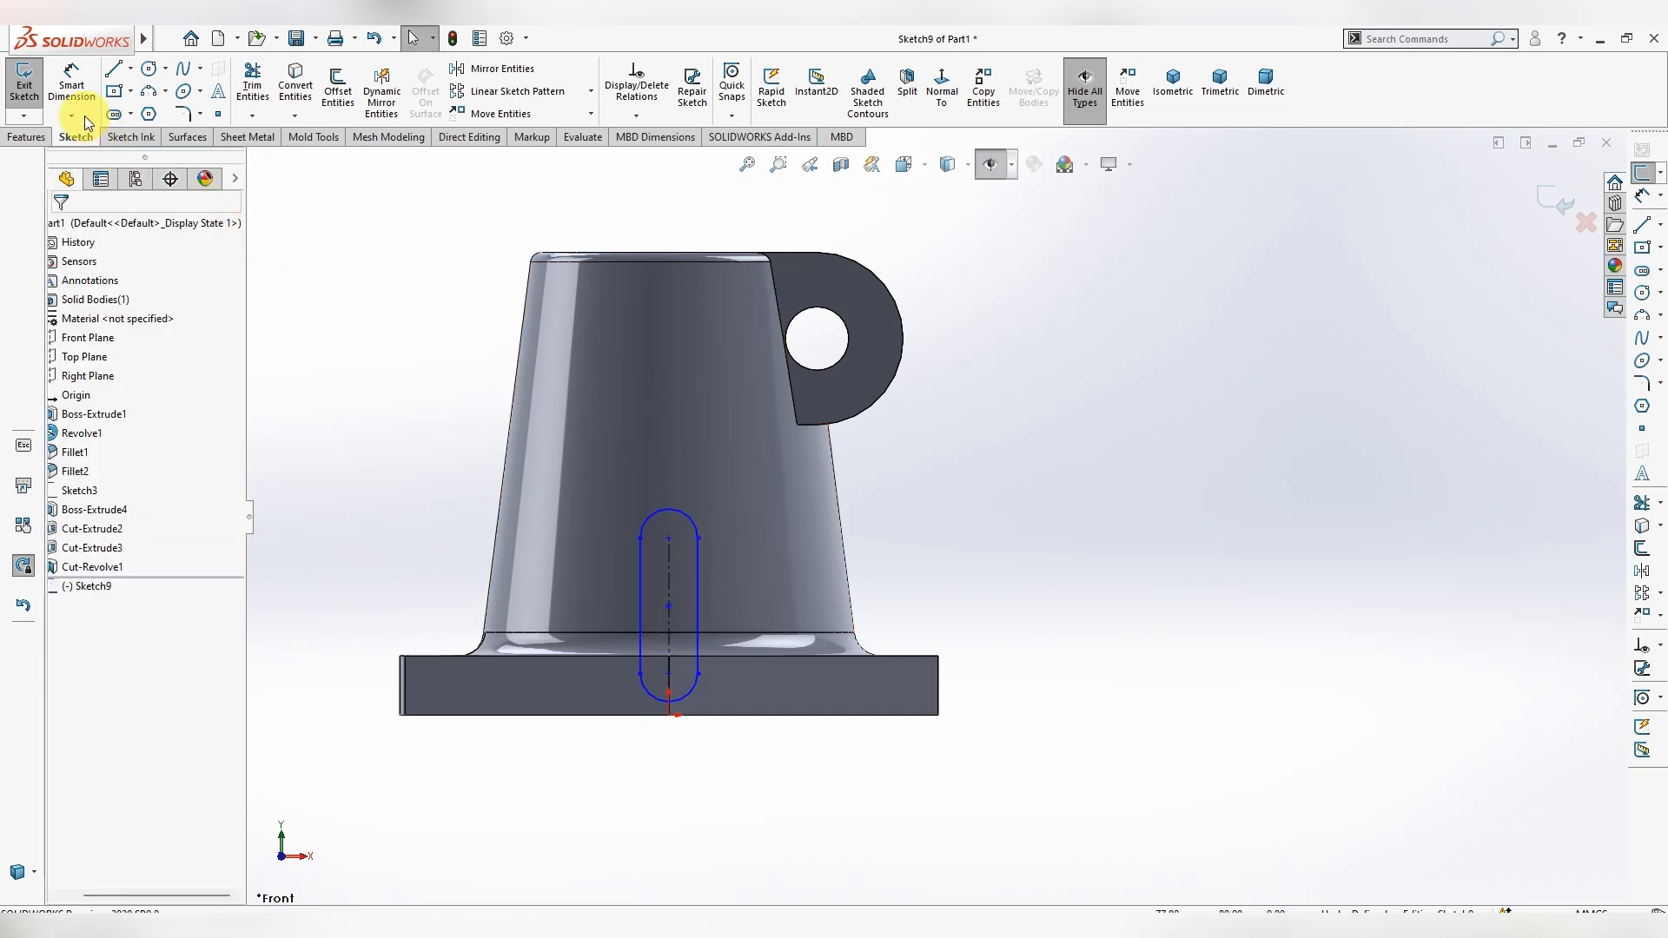
- Dimension the height from the base's bottom edge to the slot's lower arc end as 17 mm
click(65, 101)
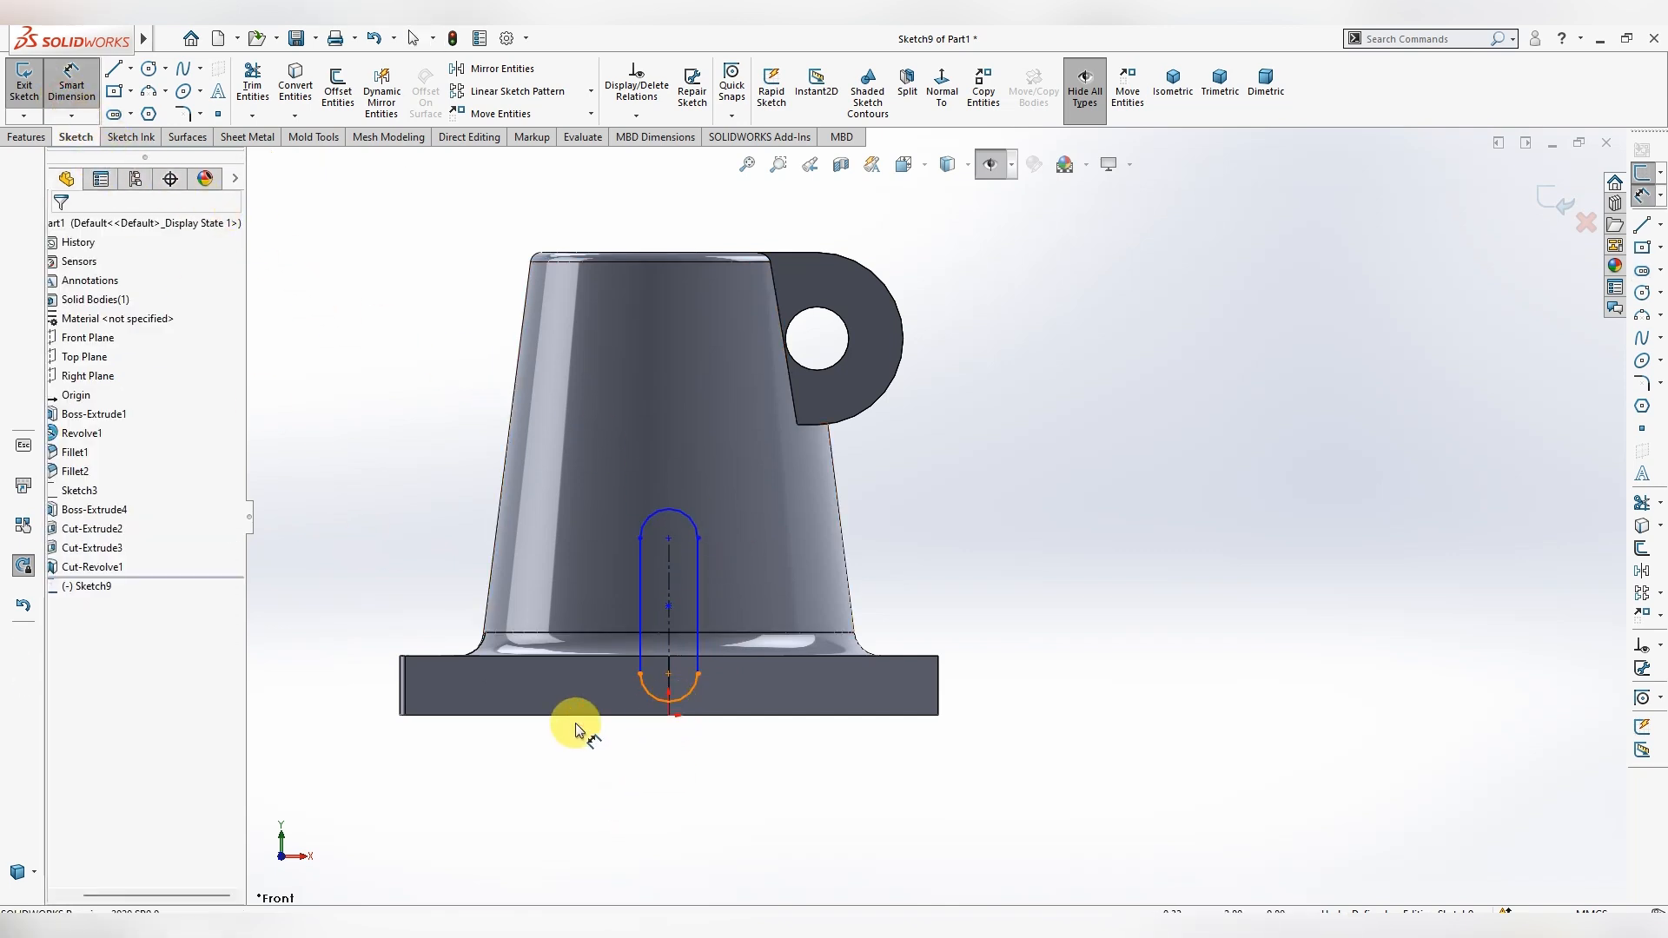
click(428, 717)
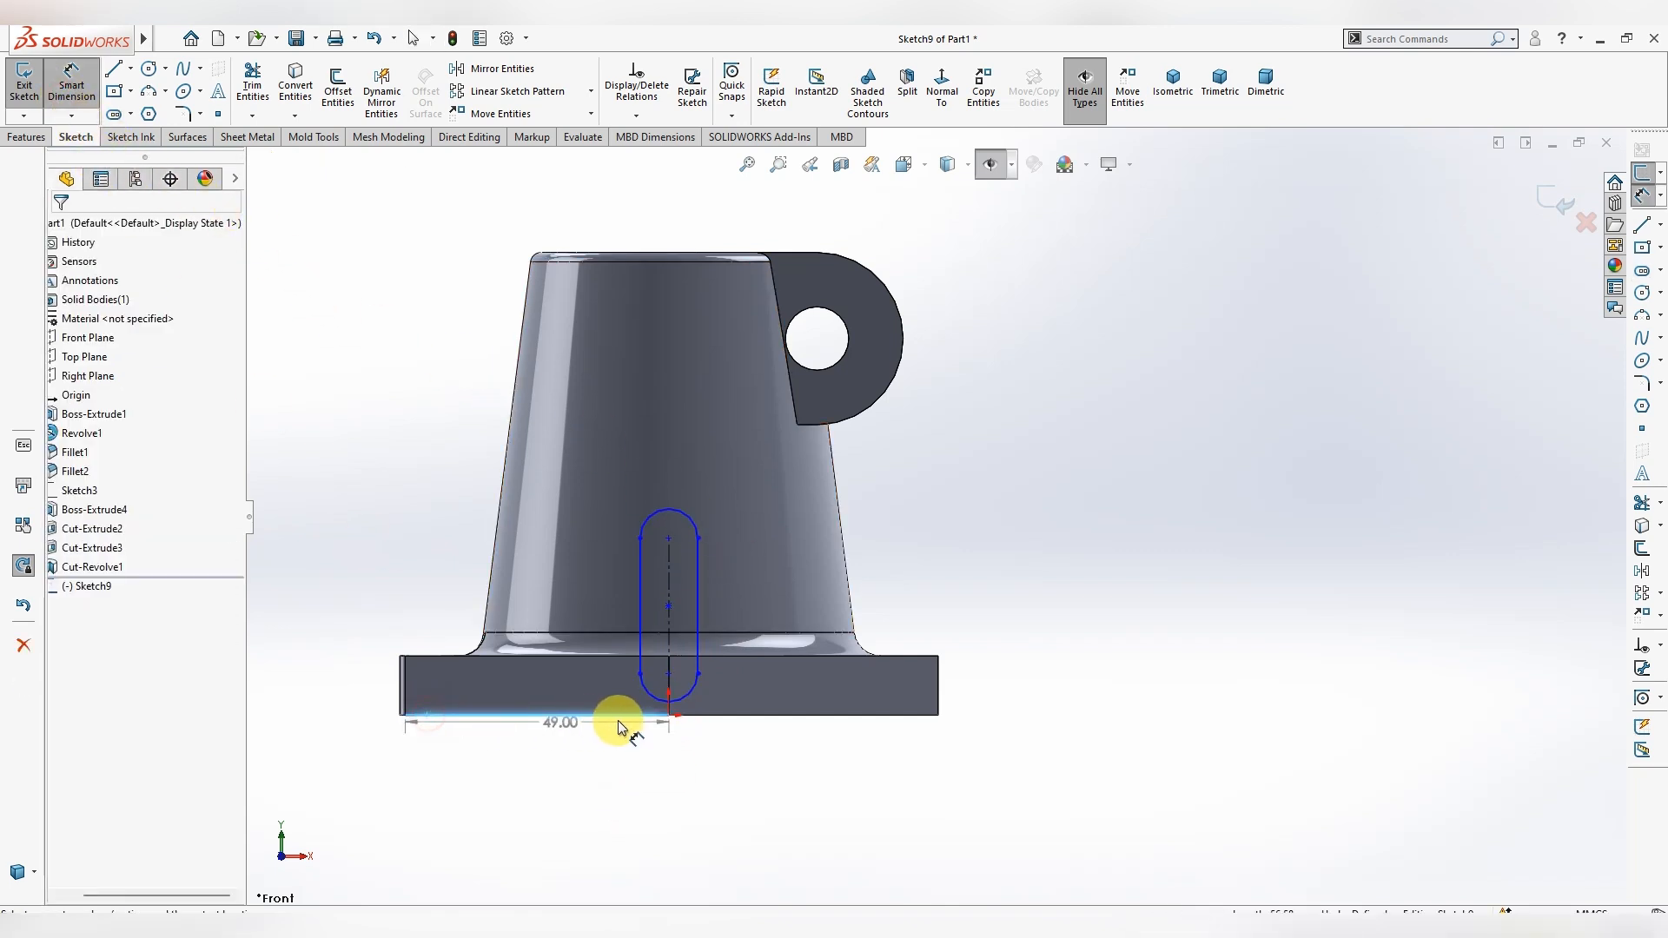
click(667, 701)
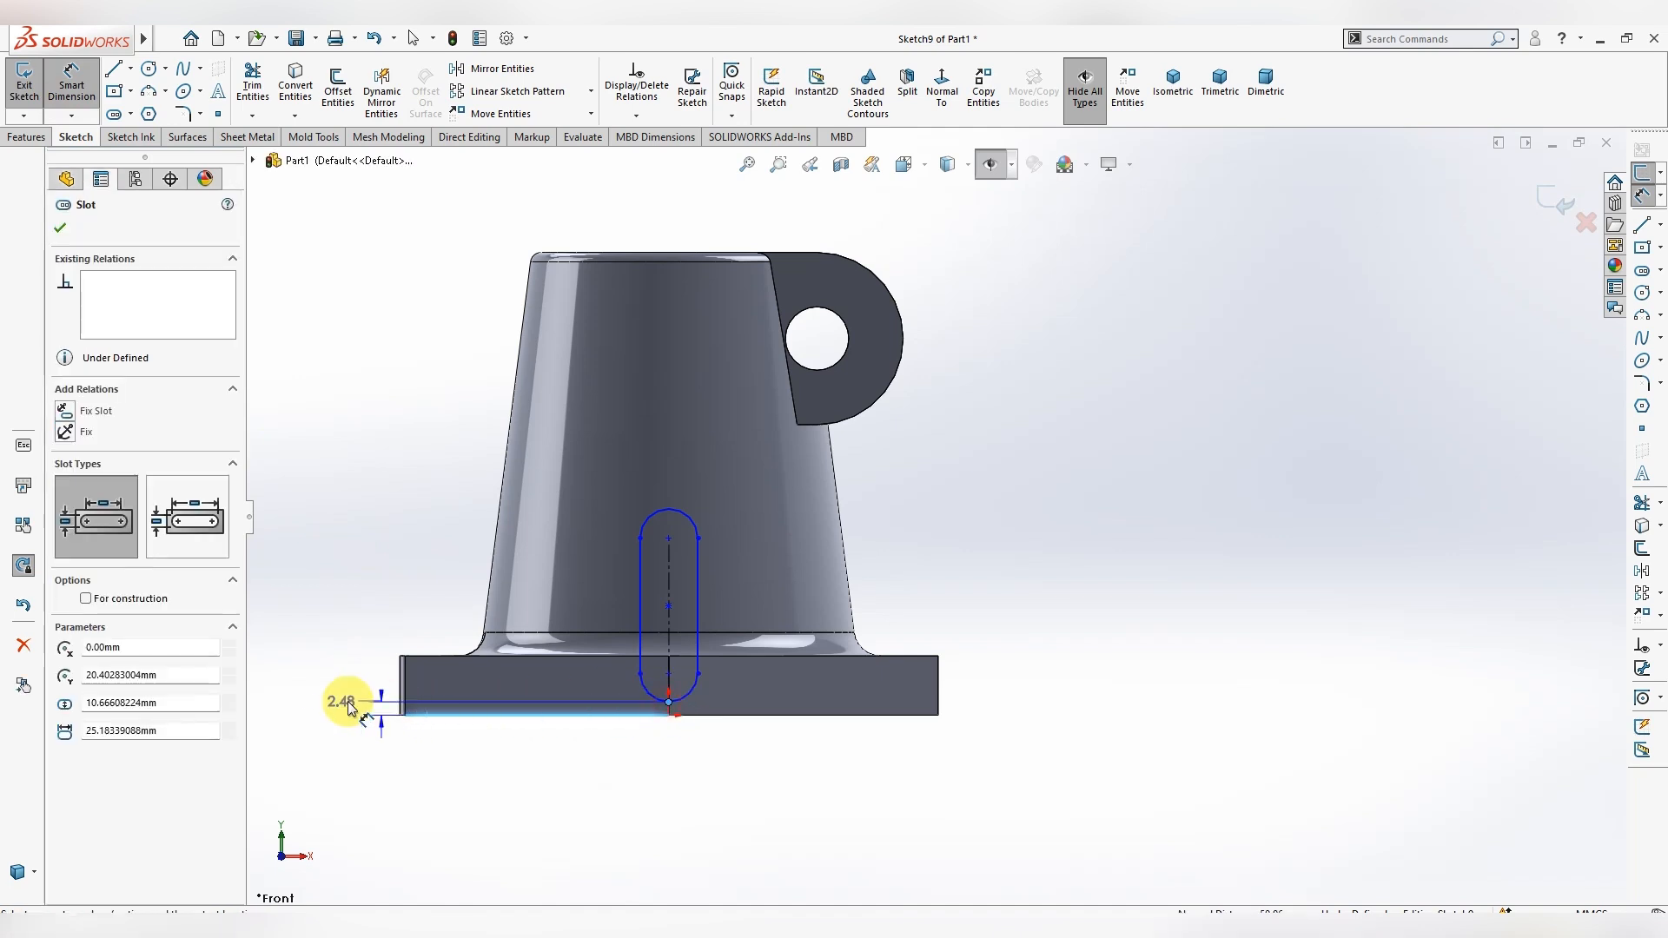
click(350, 704)
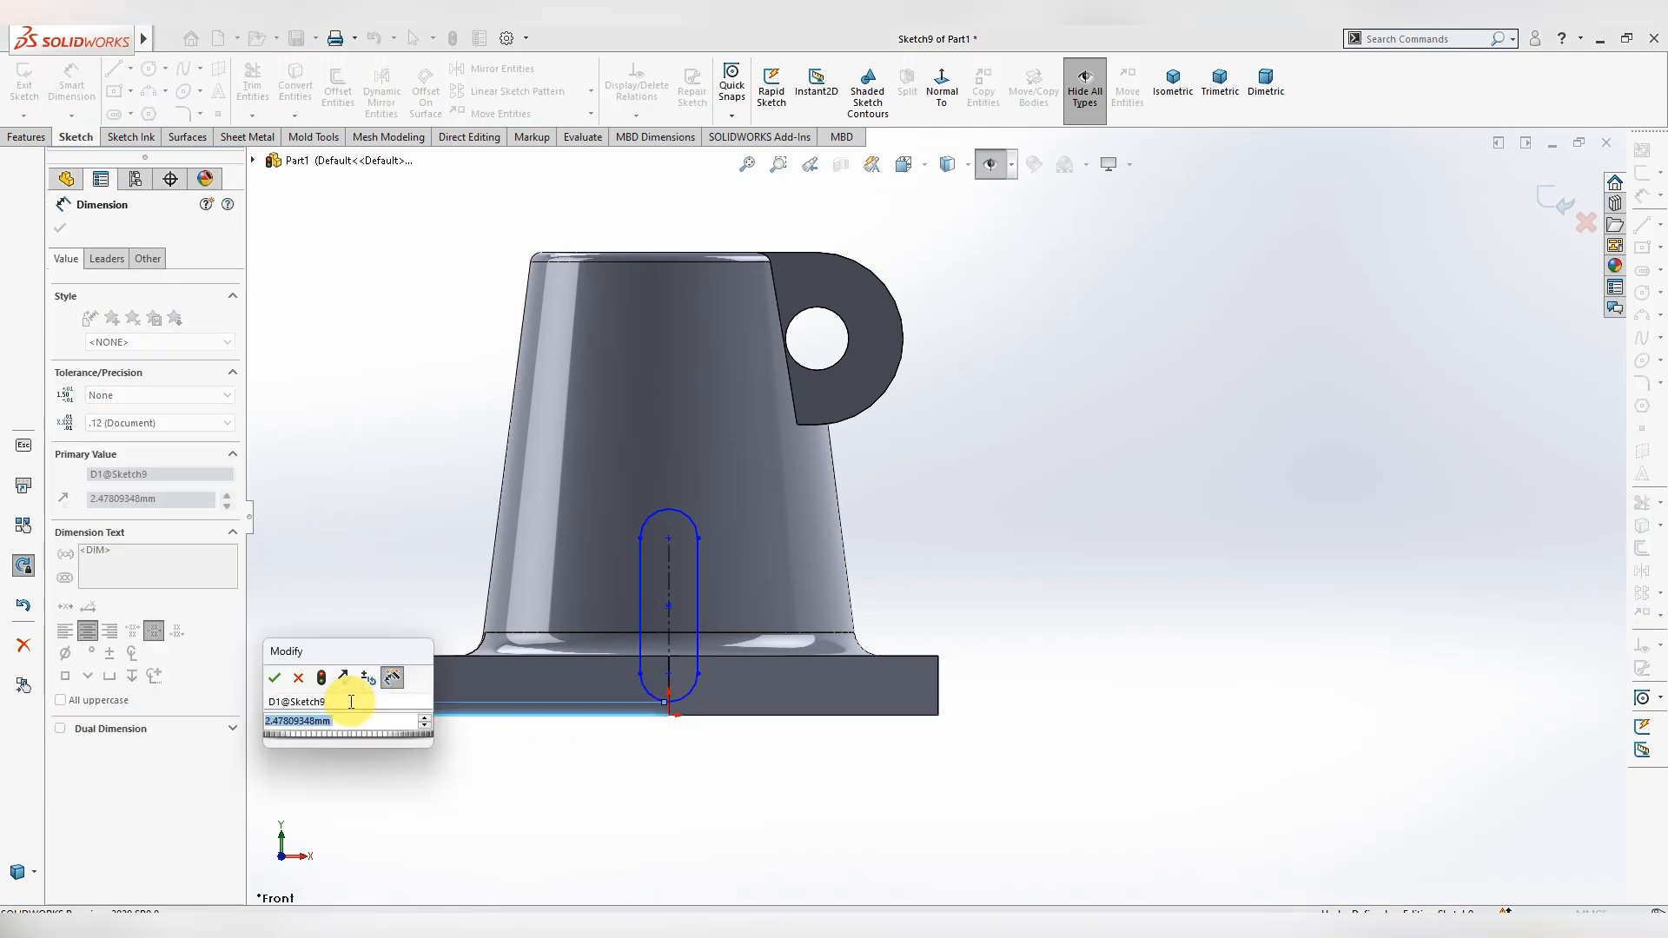
text(17)
key(Return)
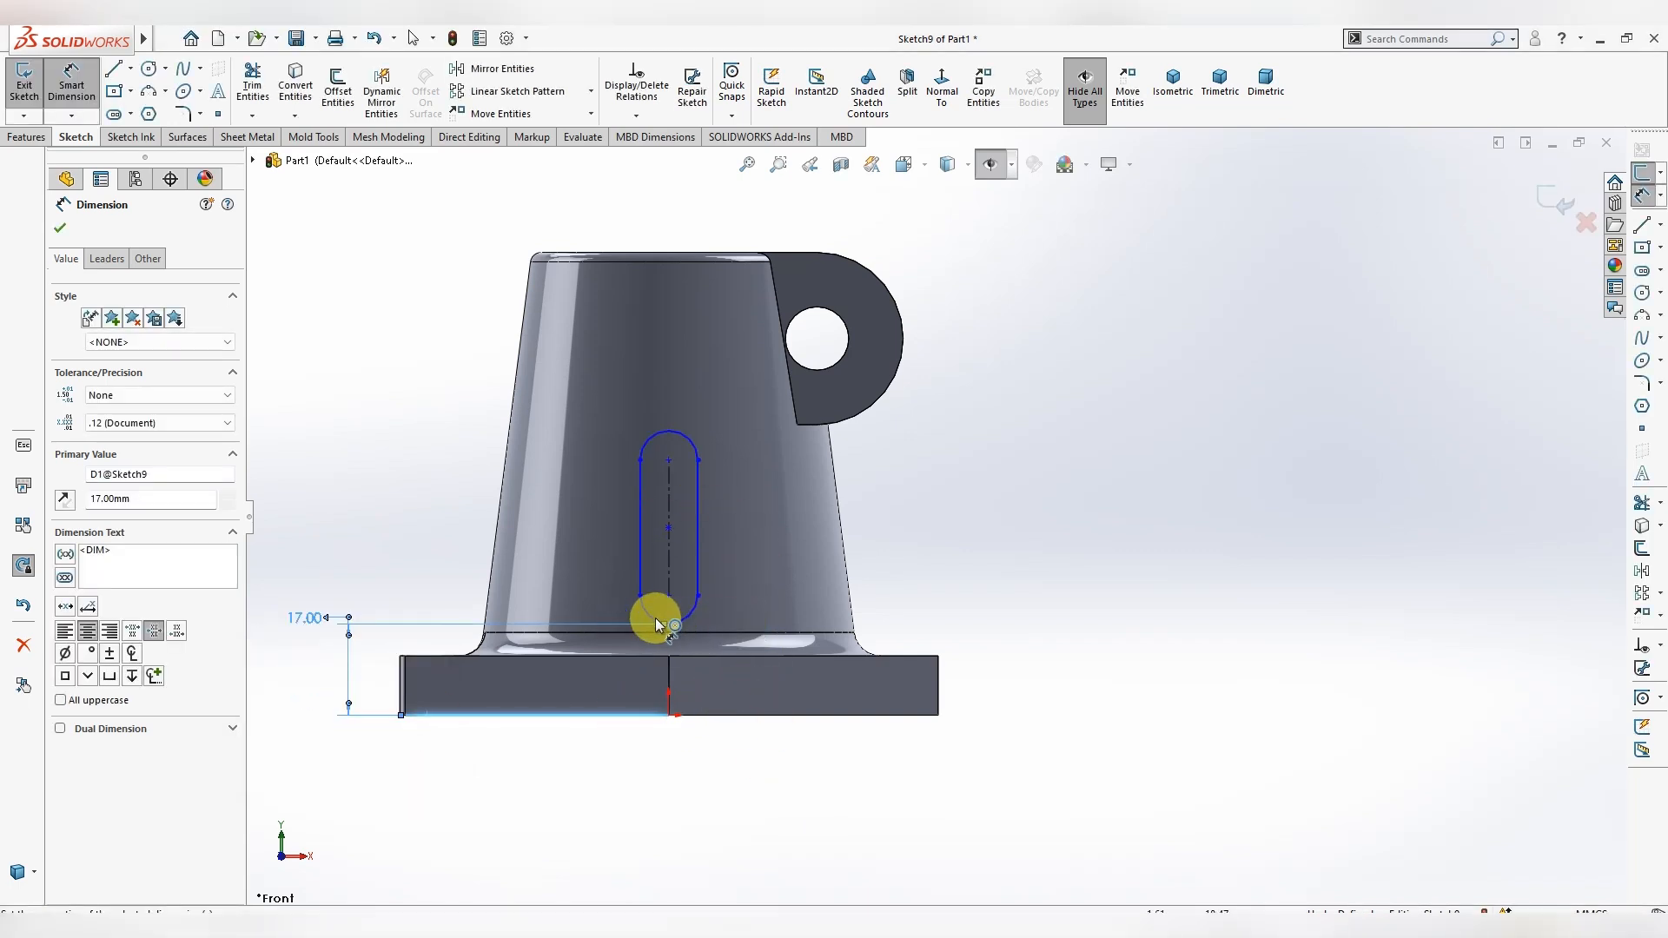
click(61, 227)
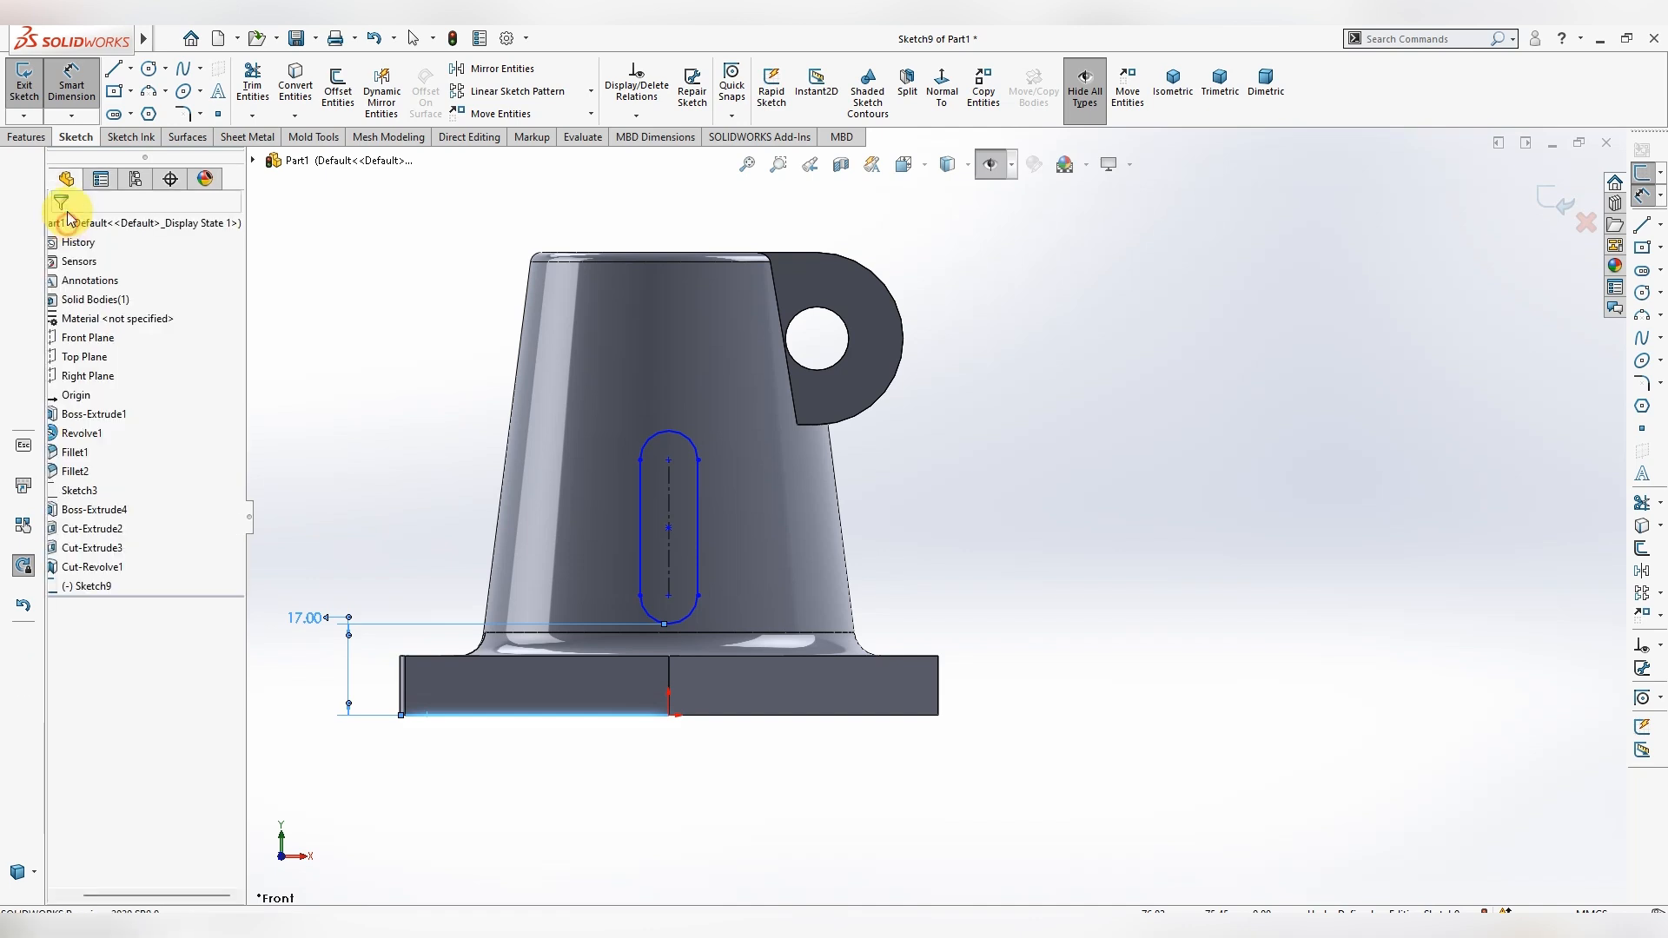
click(70, 103)
click(667, 428)
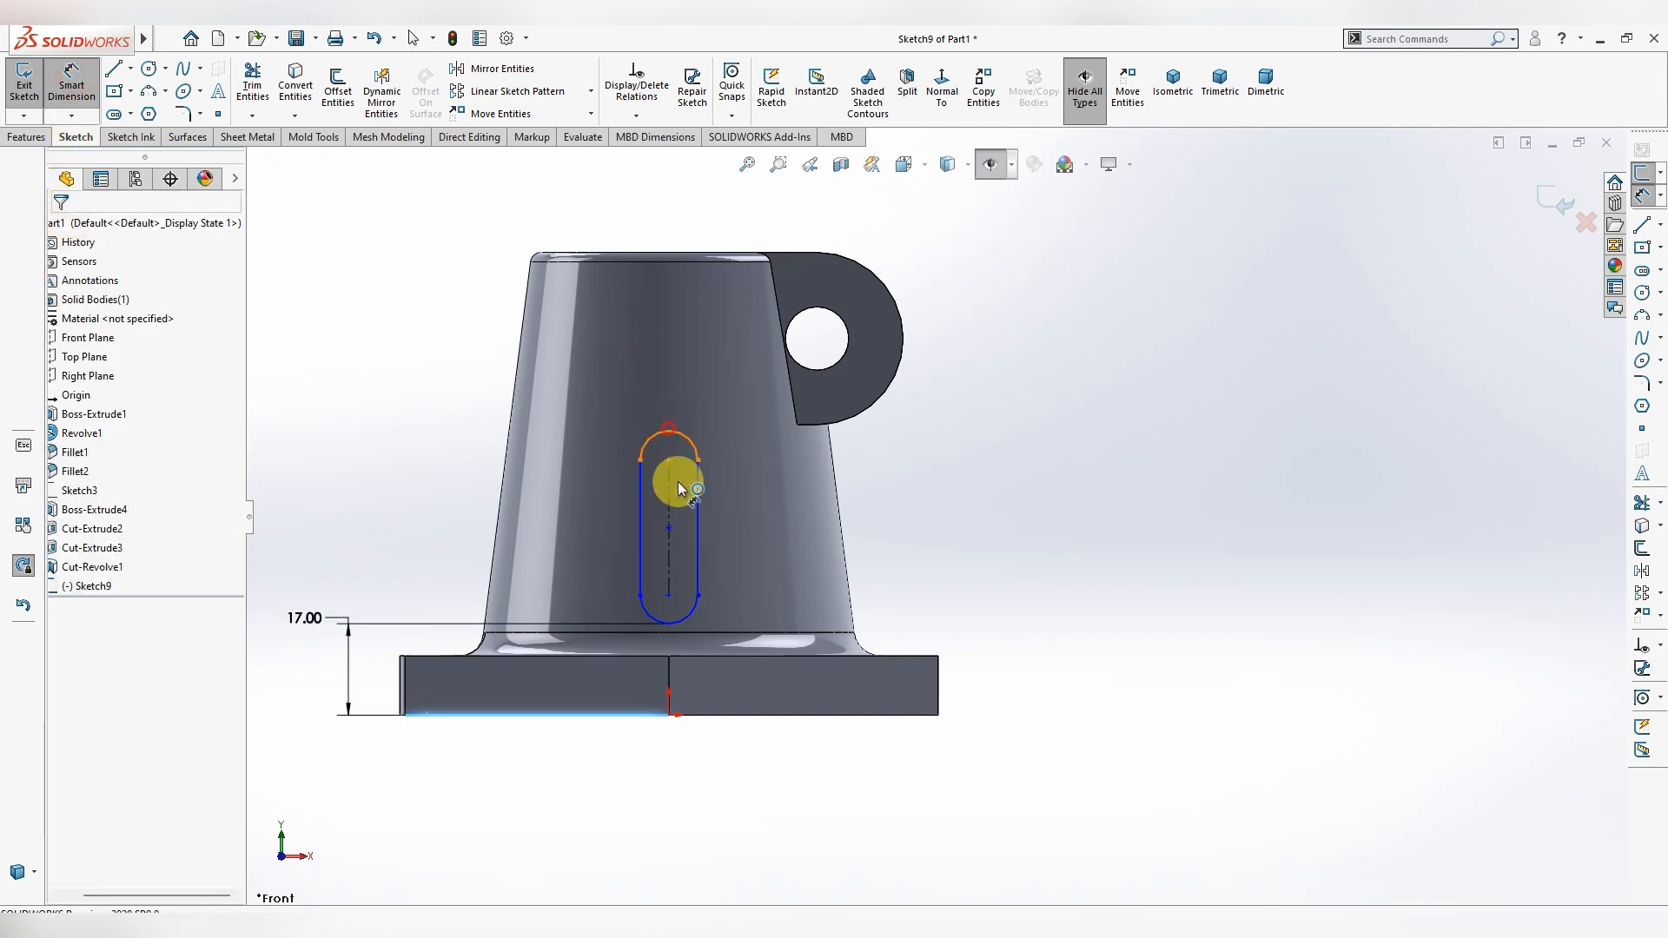
click(674, 625)
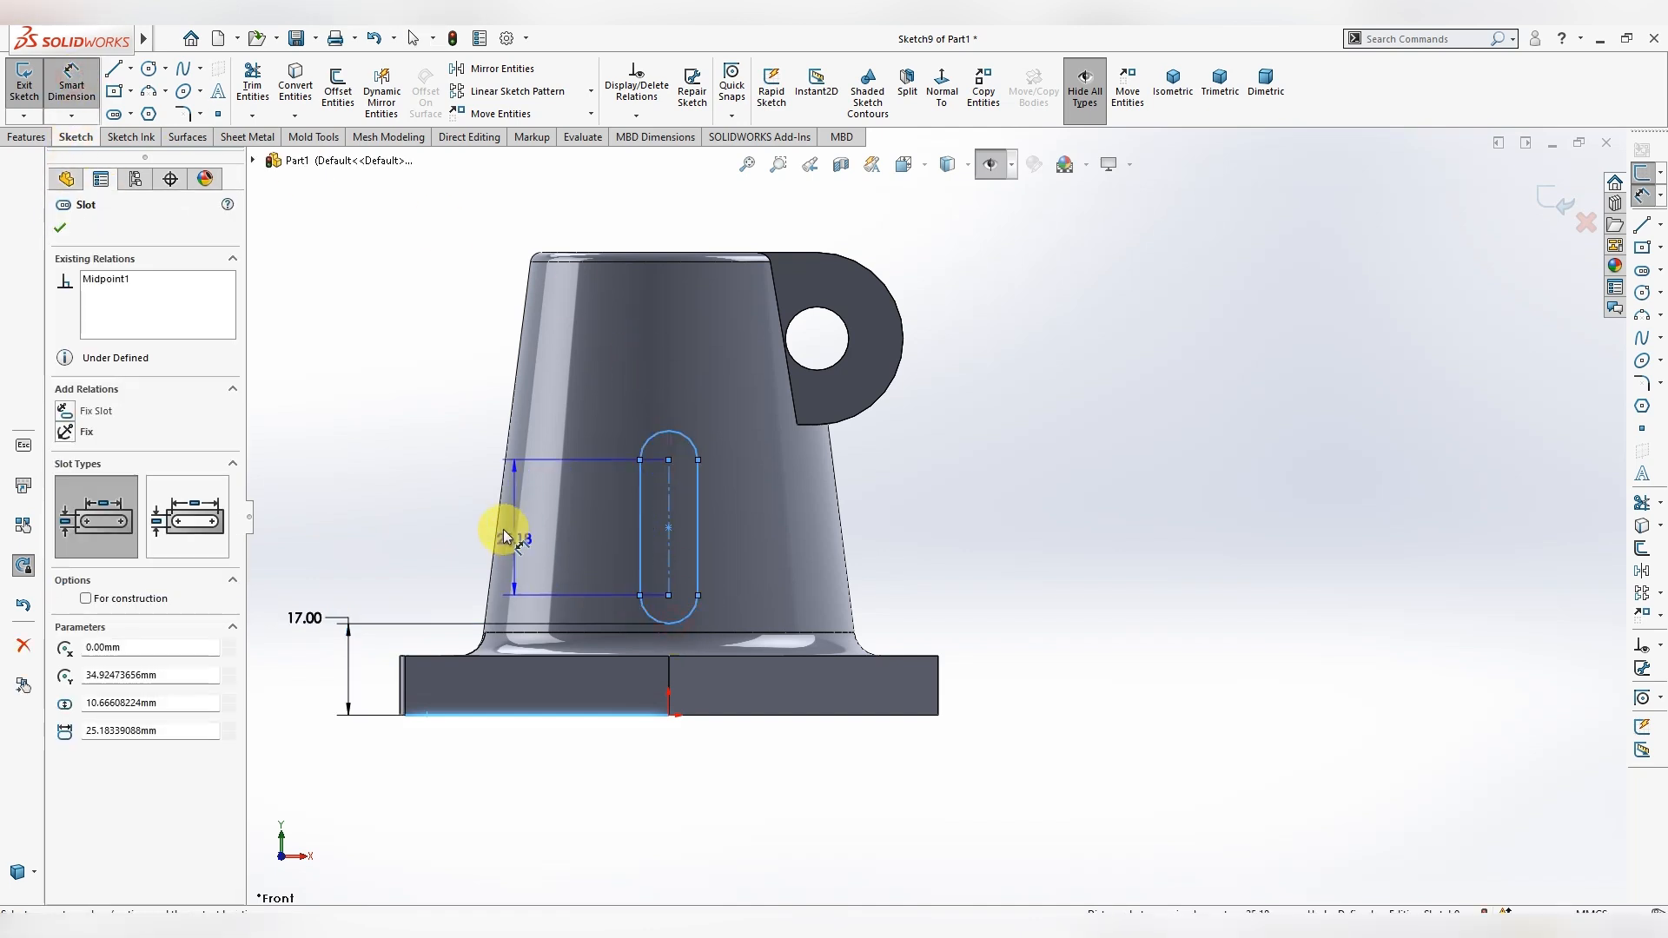
key(Escape)
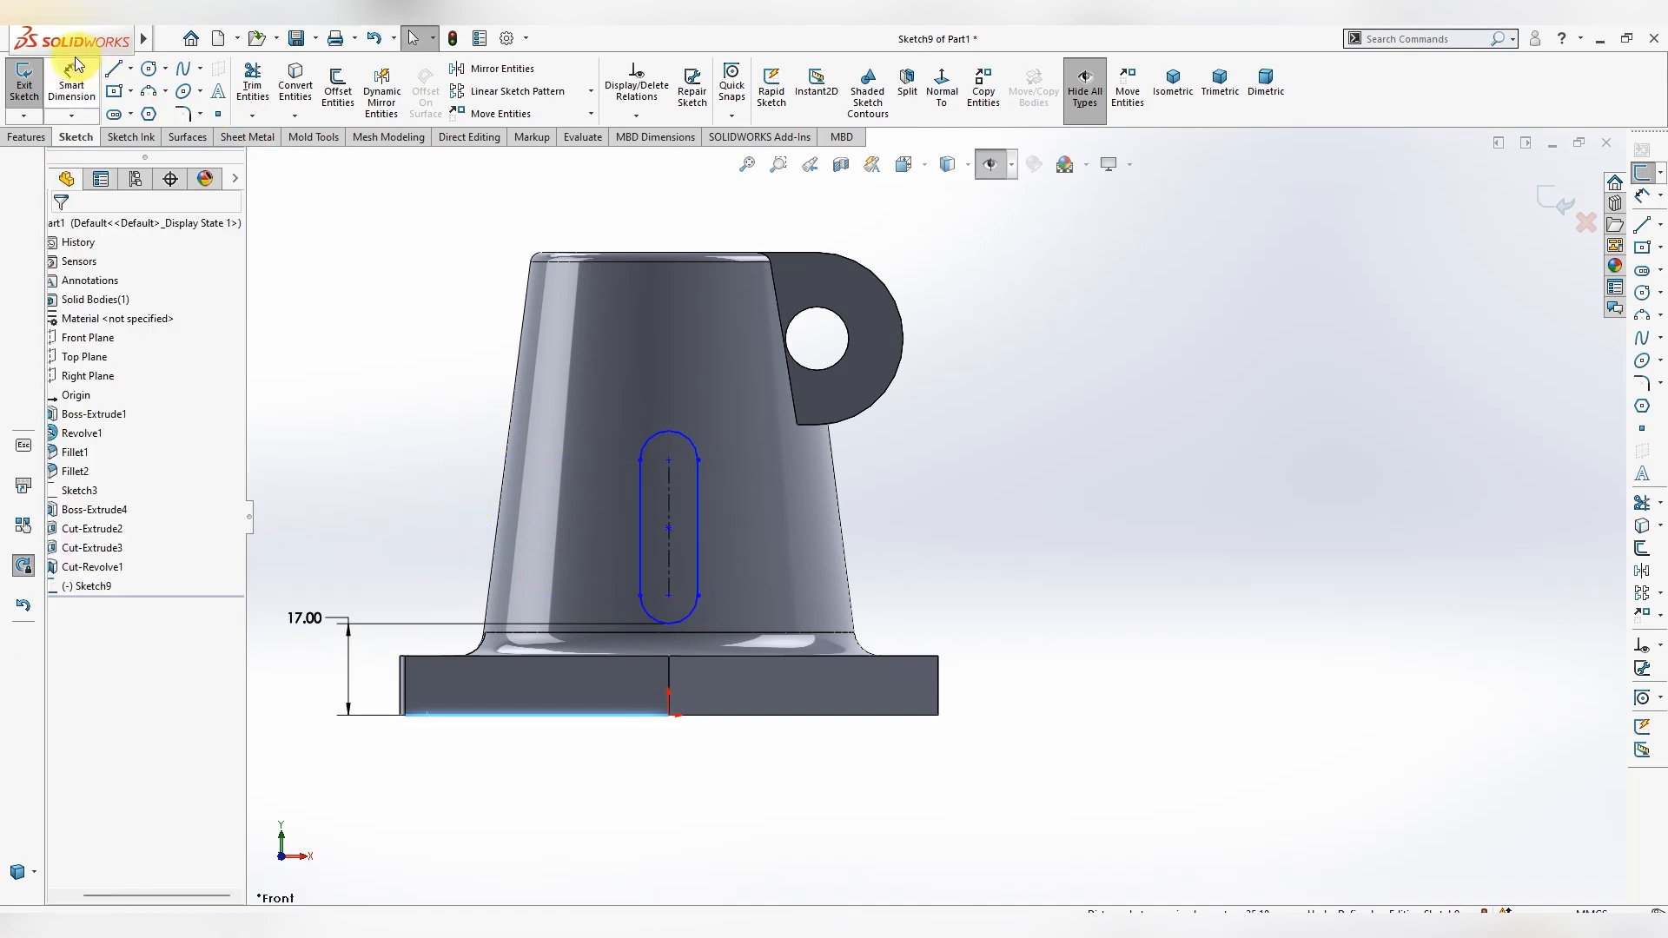
- Dimension the slot's overall height between its two arc ends as 19 mm
click(670, 432)
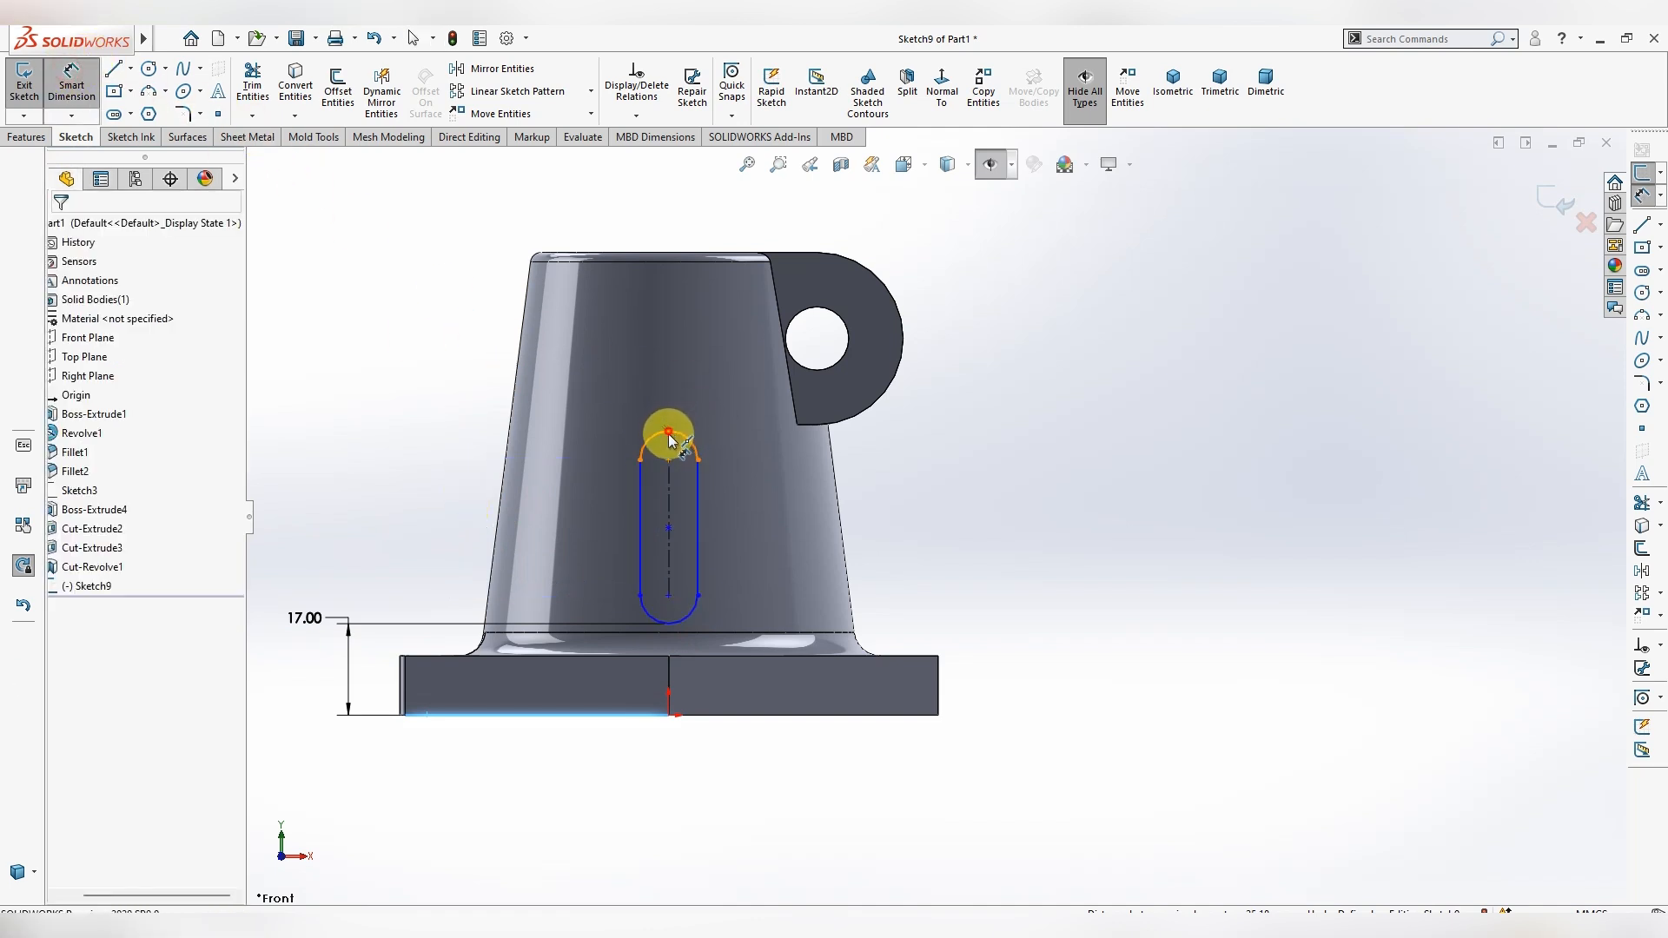
click(665, 623)
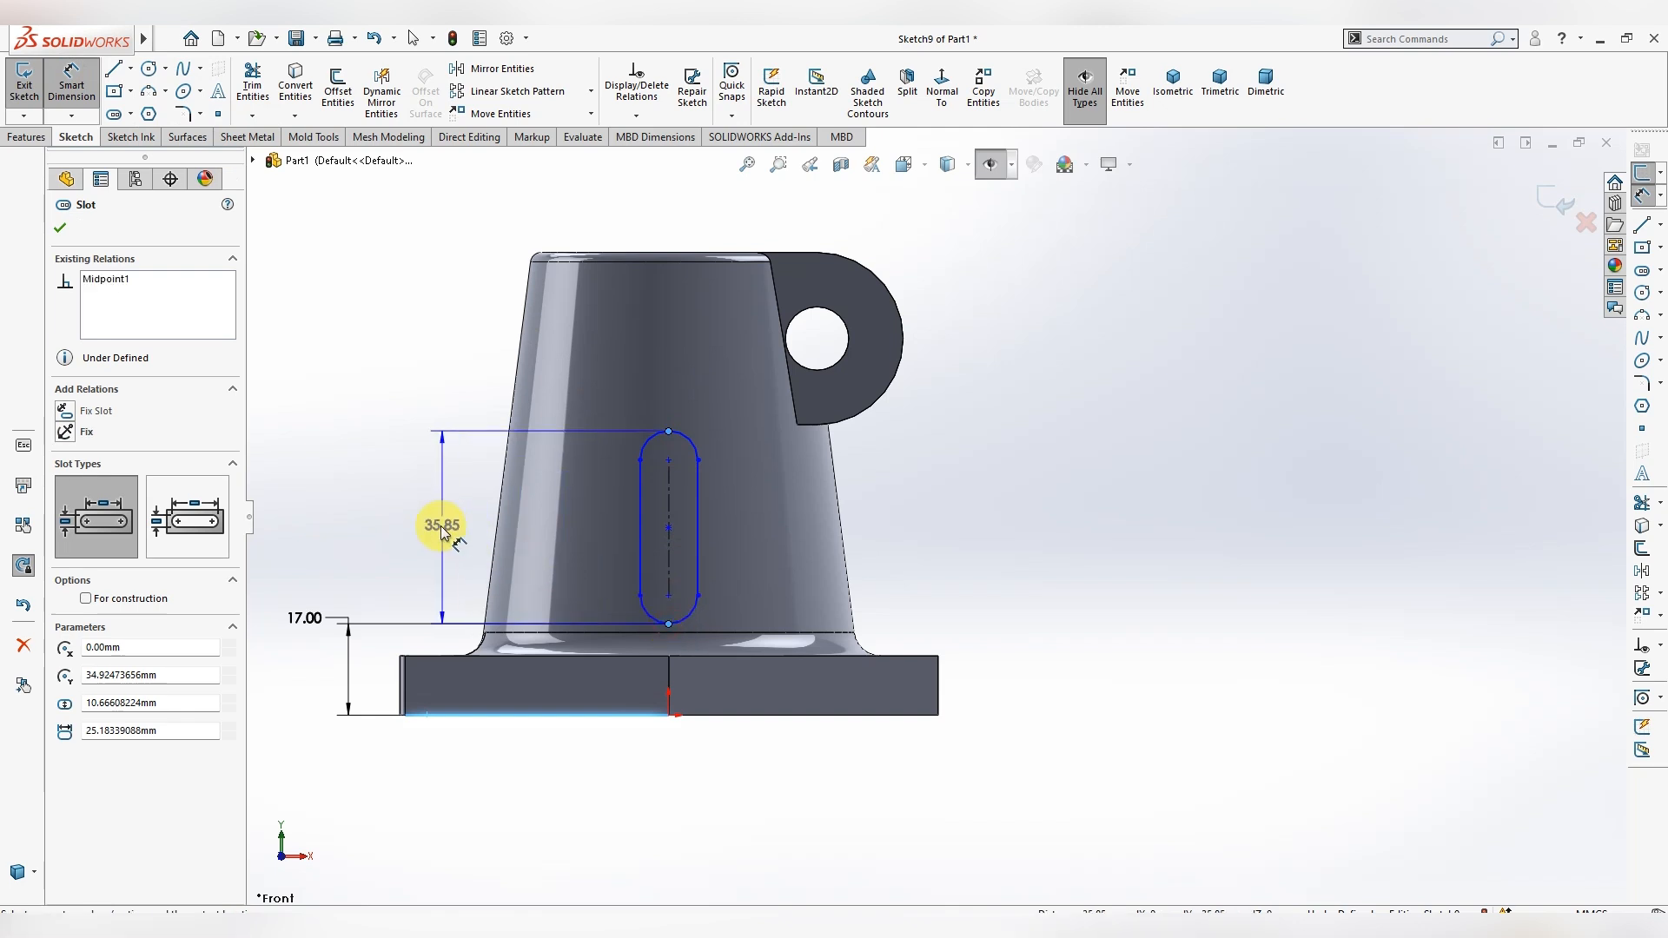
click(440, 527)
text(19)
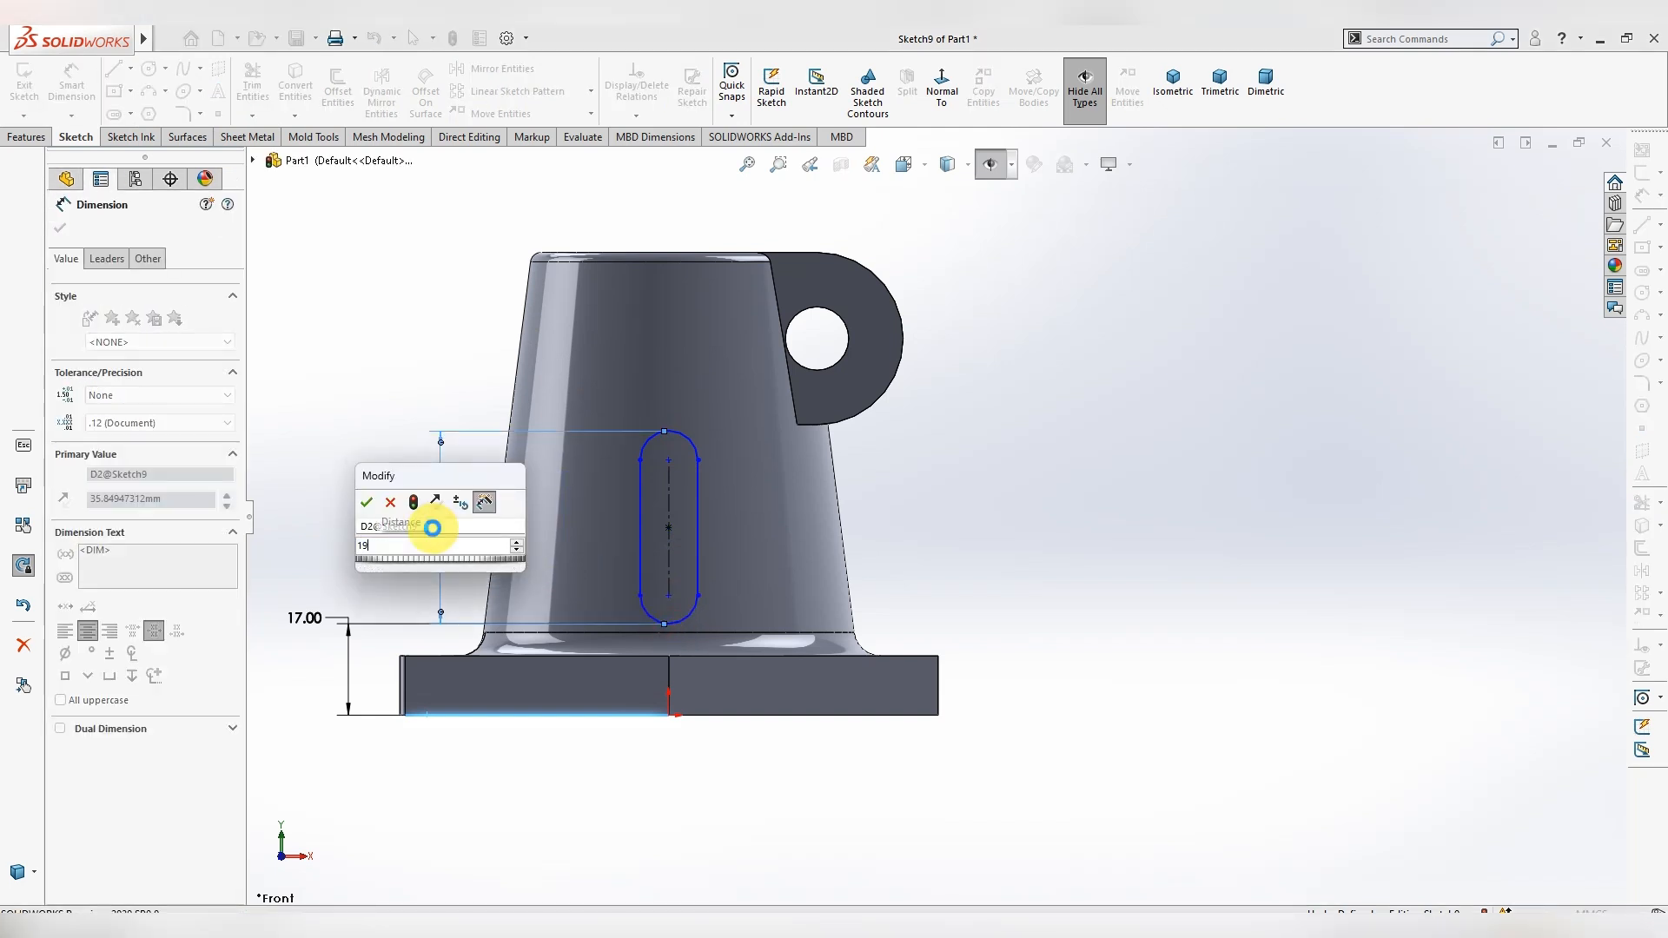
key(Return)
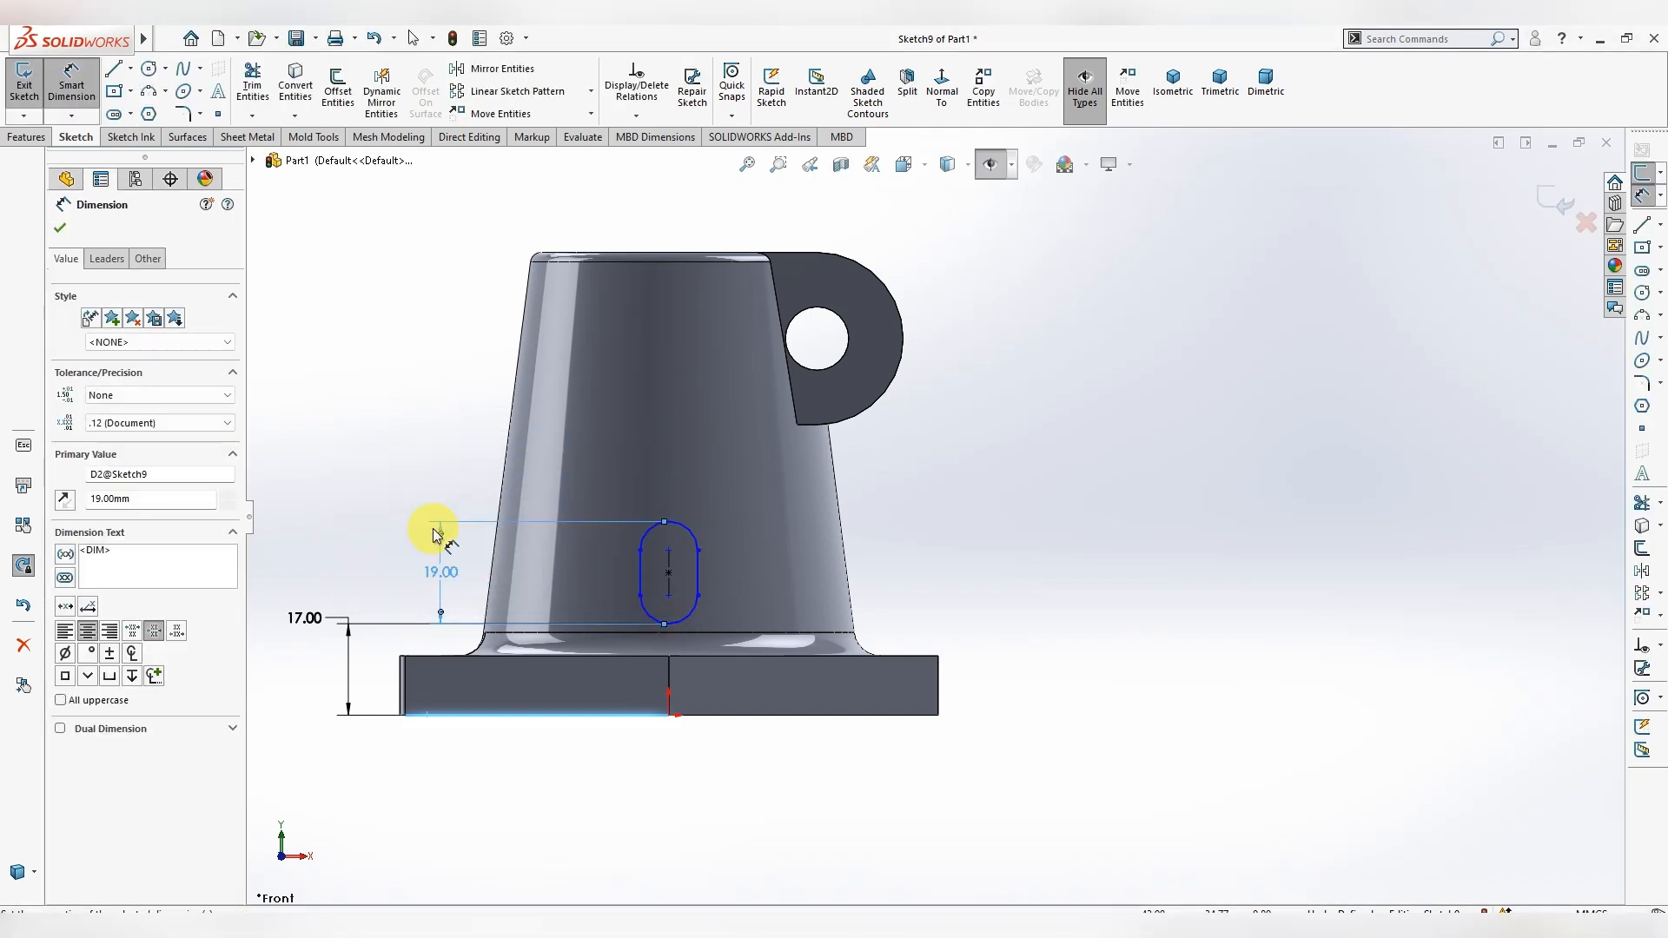
- Dimension the slot's width between its two straight sides as 14 mm
click(641, 575)
click(697, 566)
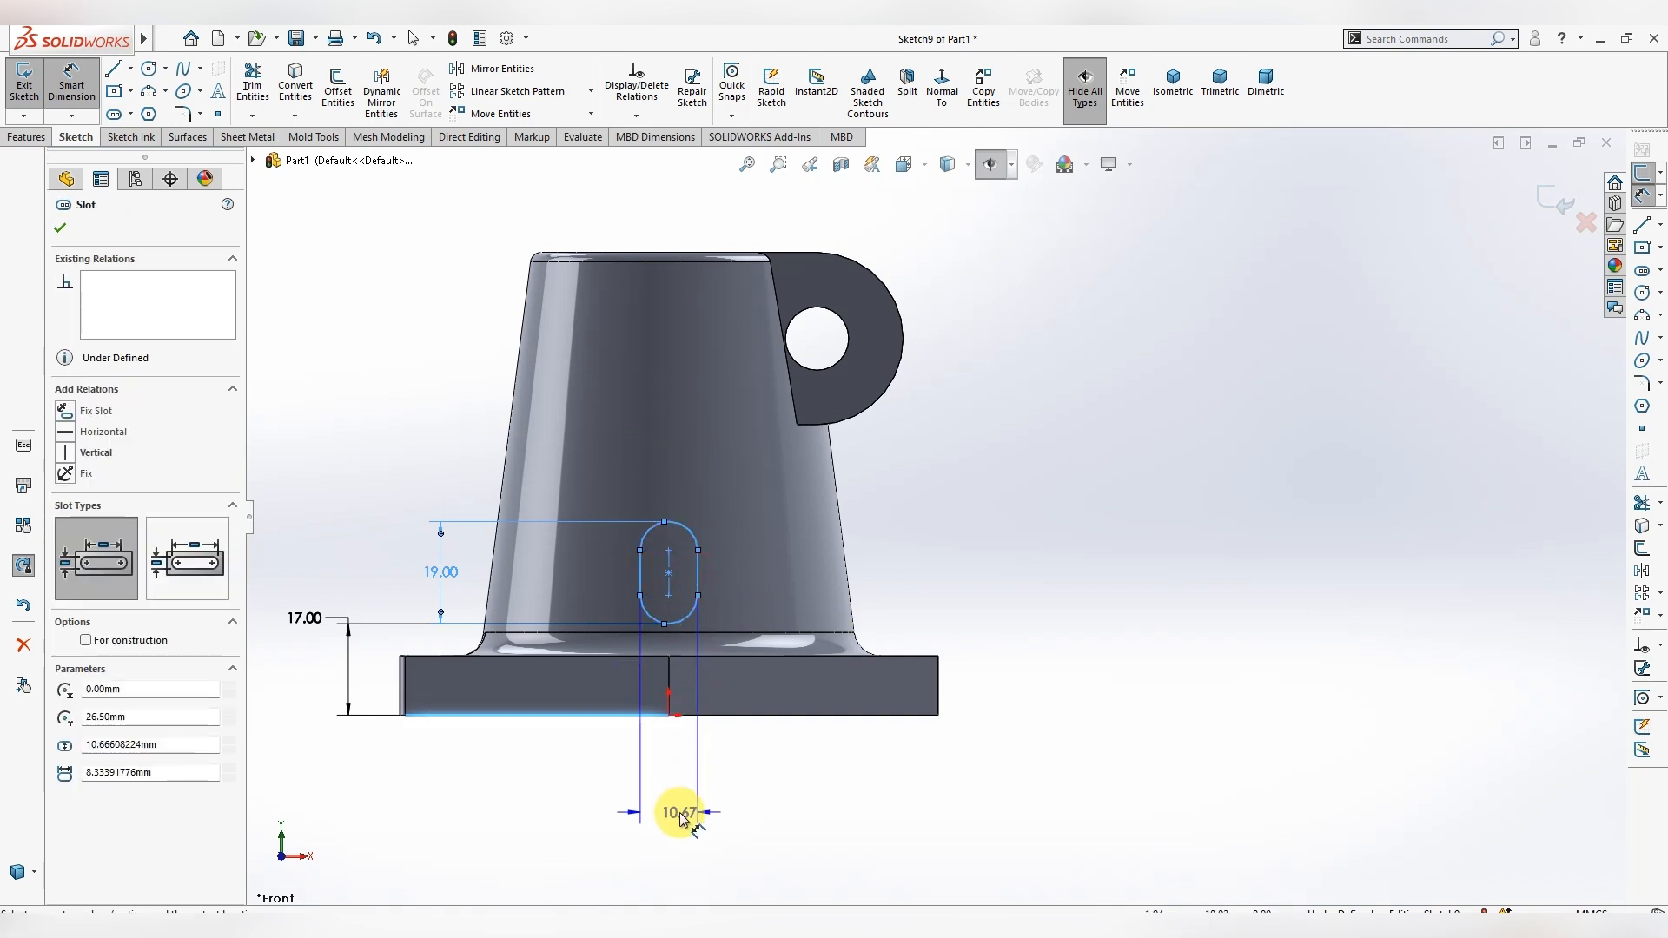
click(679, 815)
key(Return)
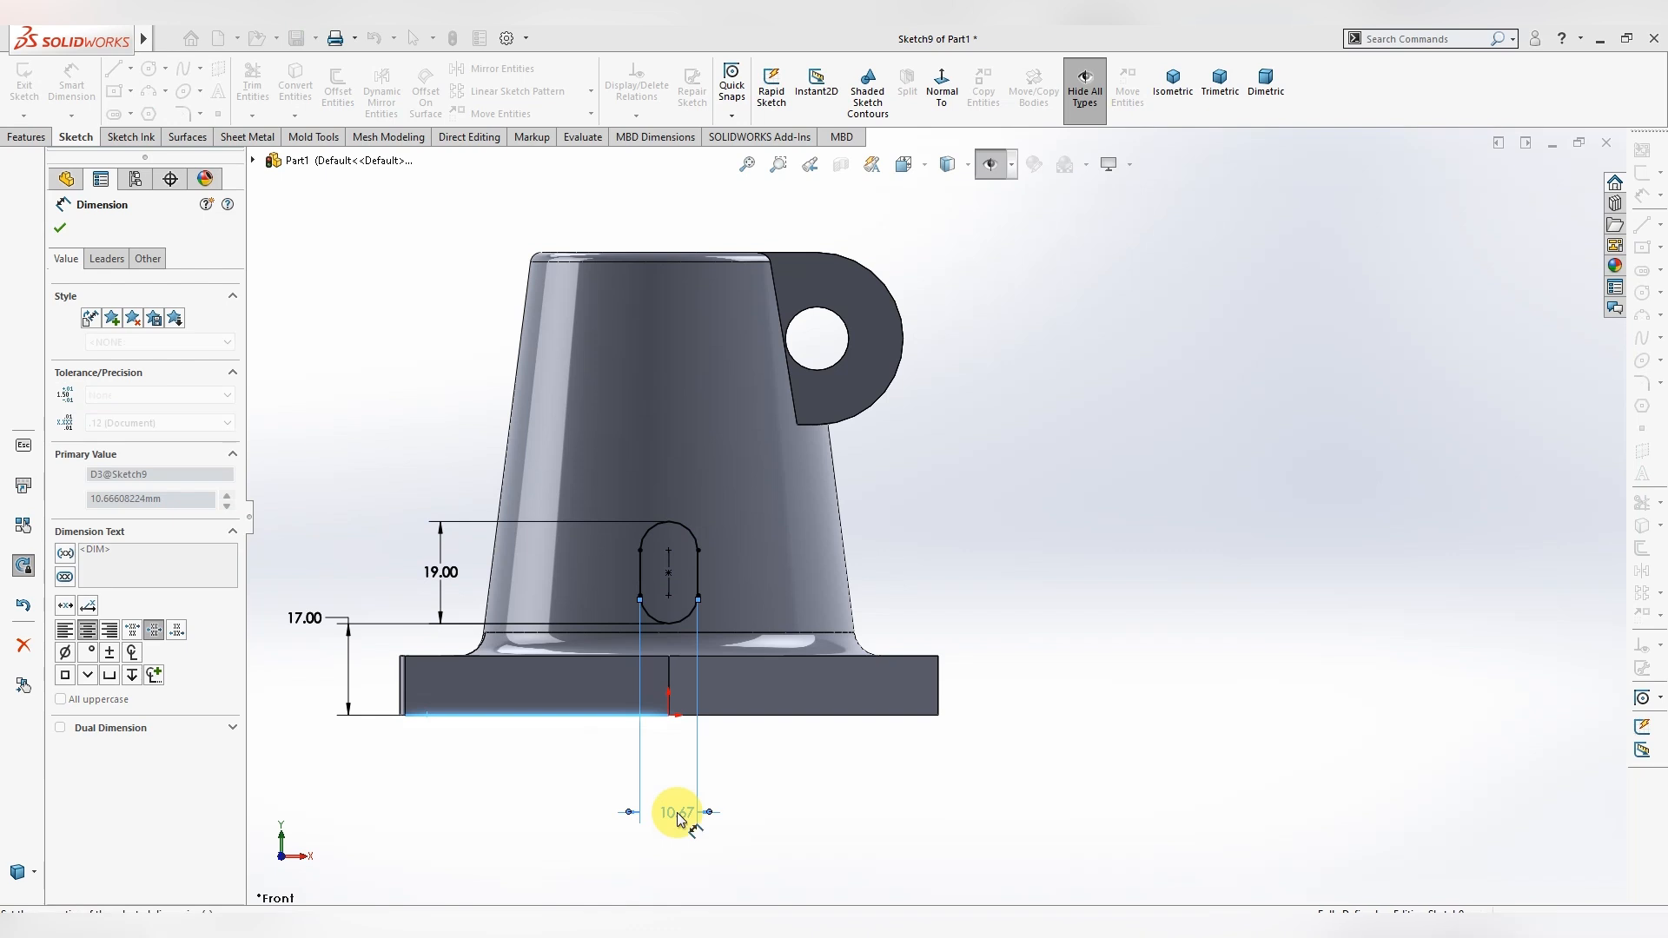
key(Escape)
- Cut-extrude the slot profile through the tapered body with the Through All - Both end condition
middle_drag(950, 484, 1046, 553)
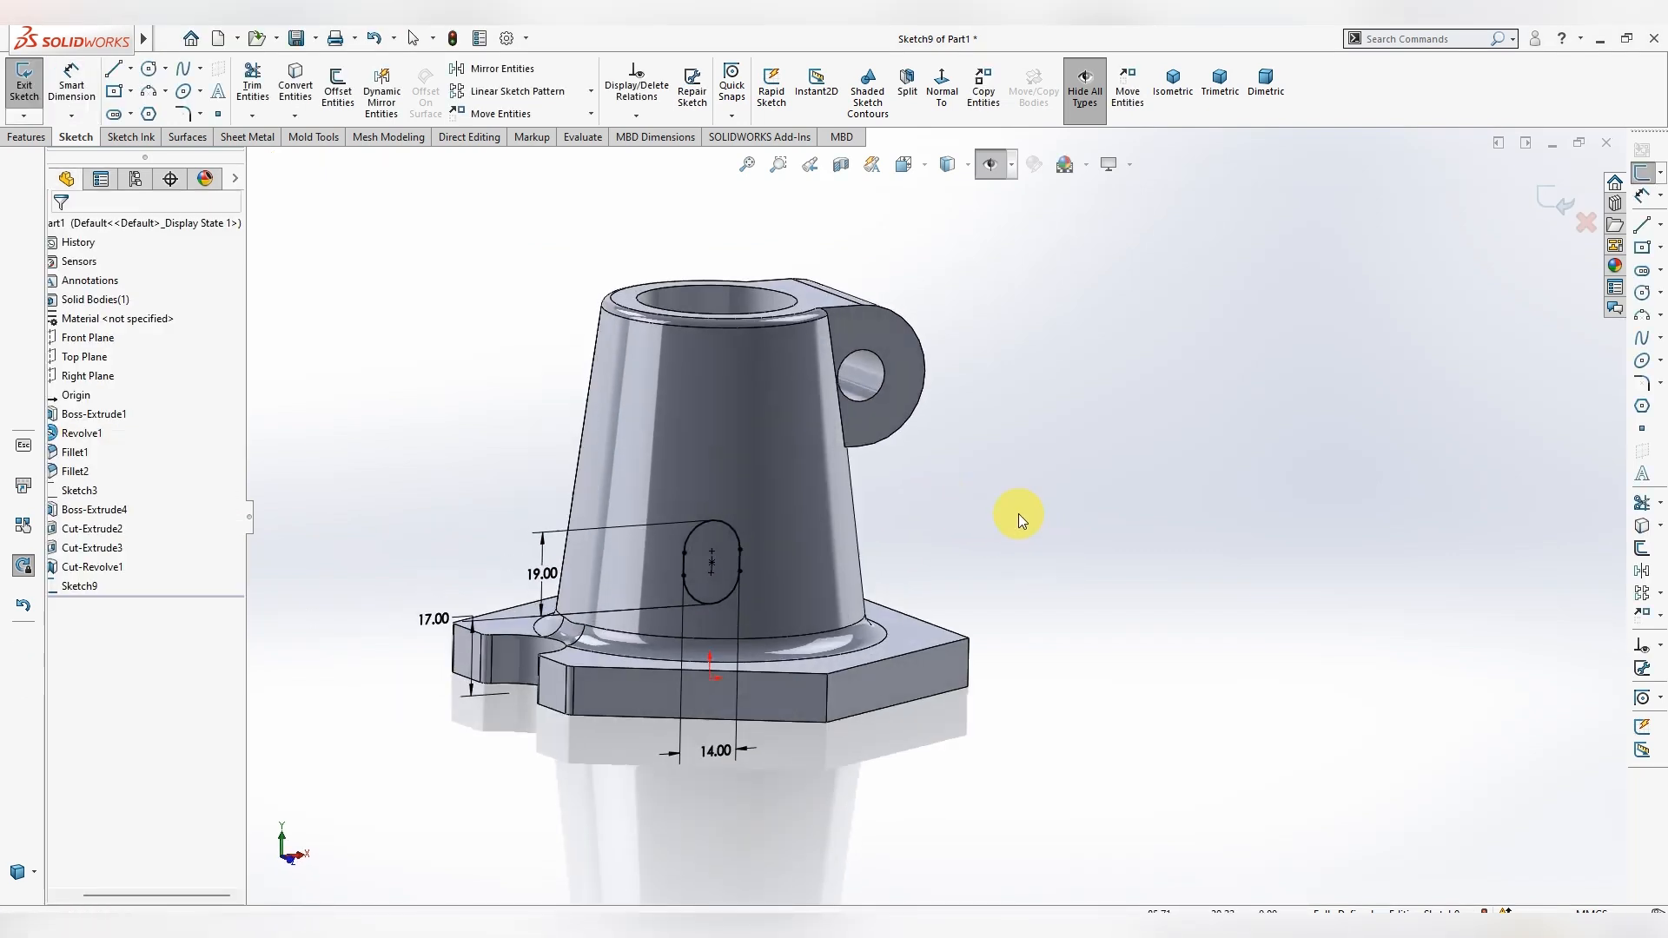
click(27, 137)
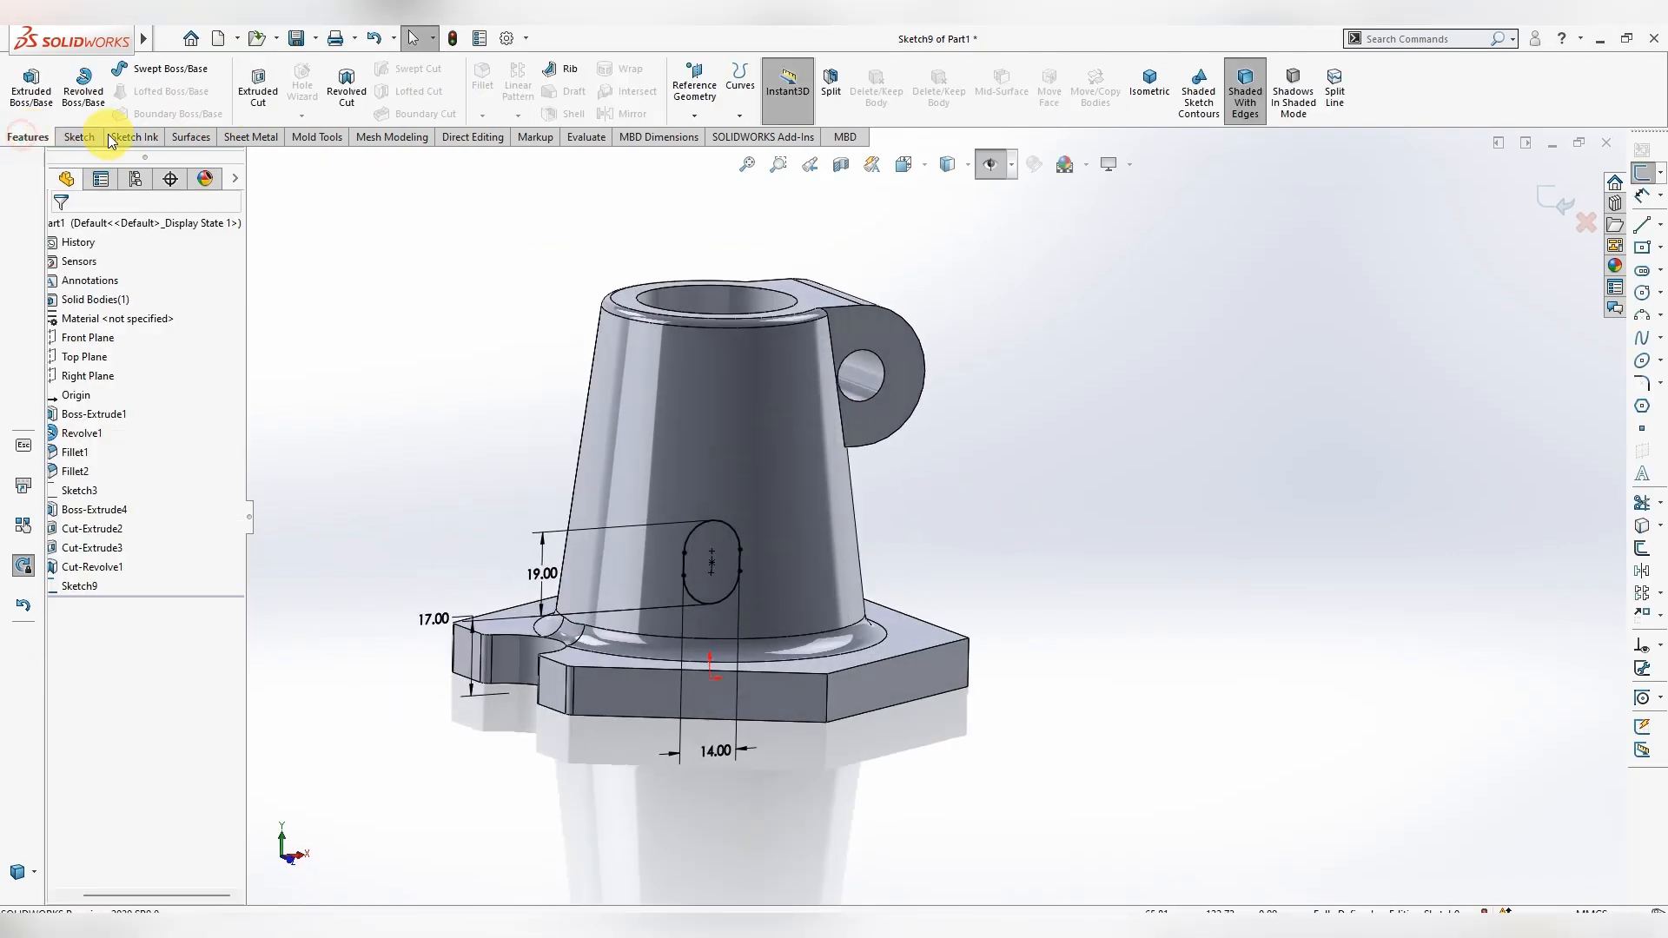
click(261, 91)
click(165, 333)
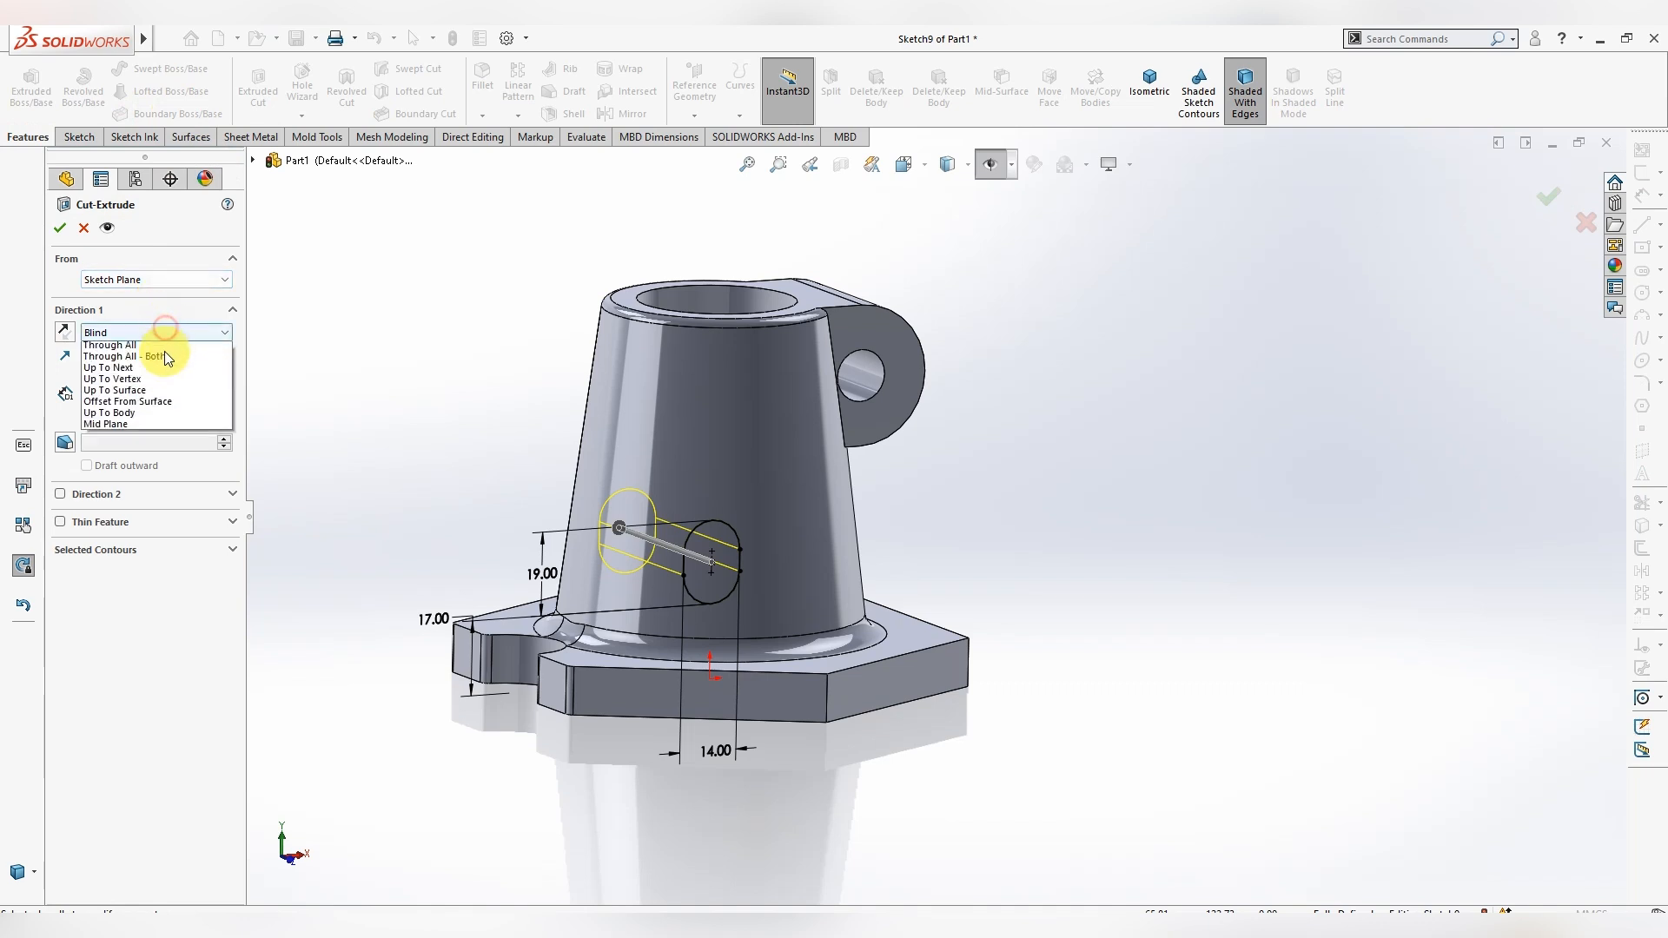
click(165, 370)
click(60, 227)
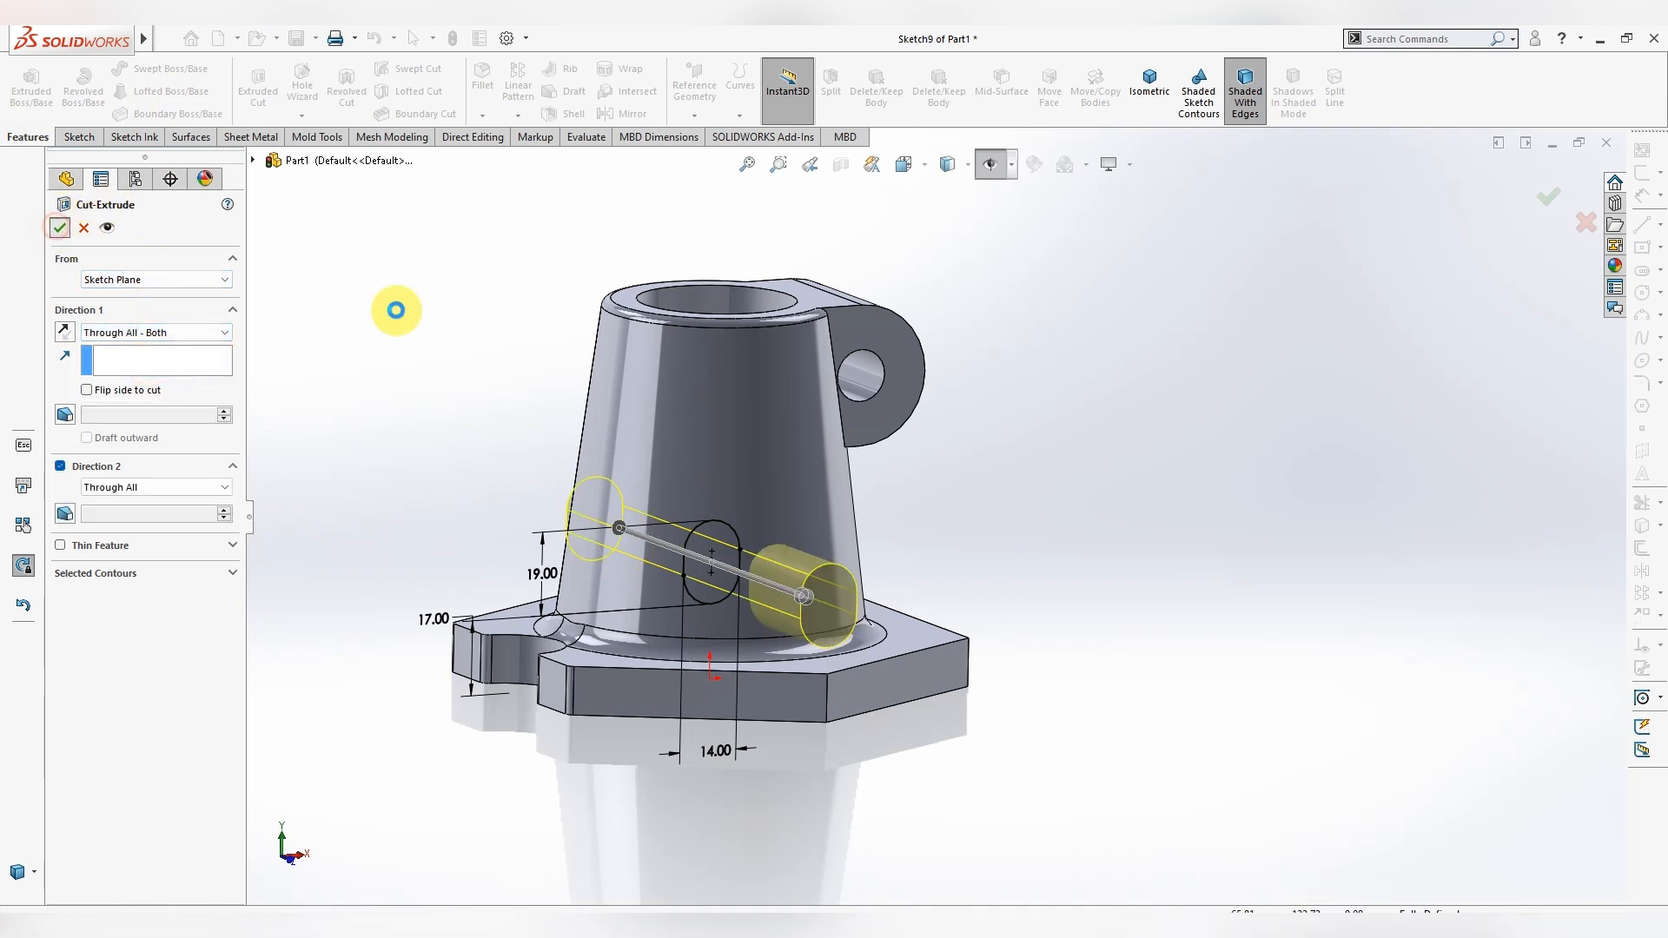
- Start a new sketch on the flat top face of the tapered body, viewed straight on
middle_drag(1019, 658, 931, 771)
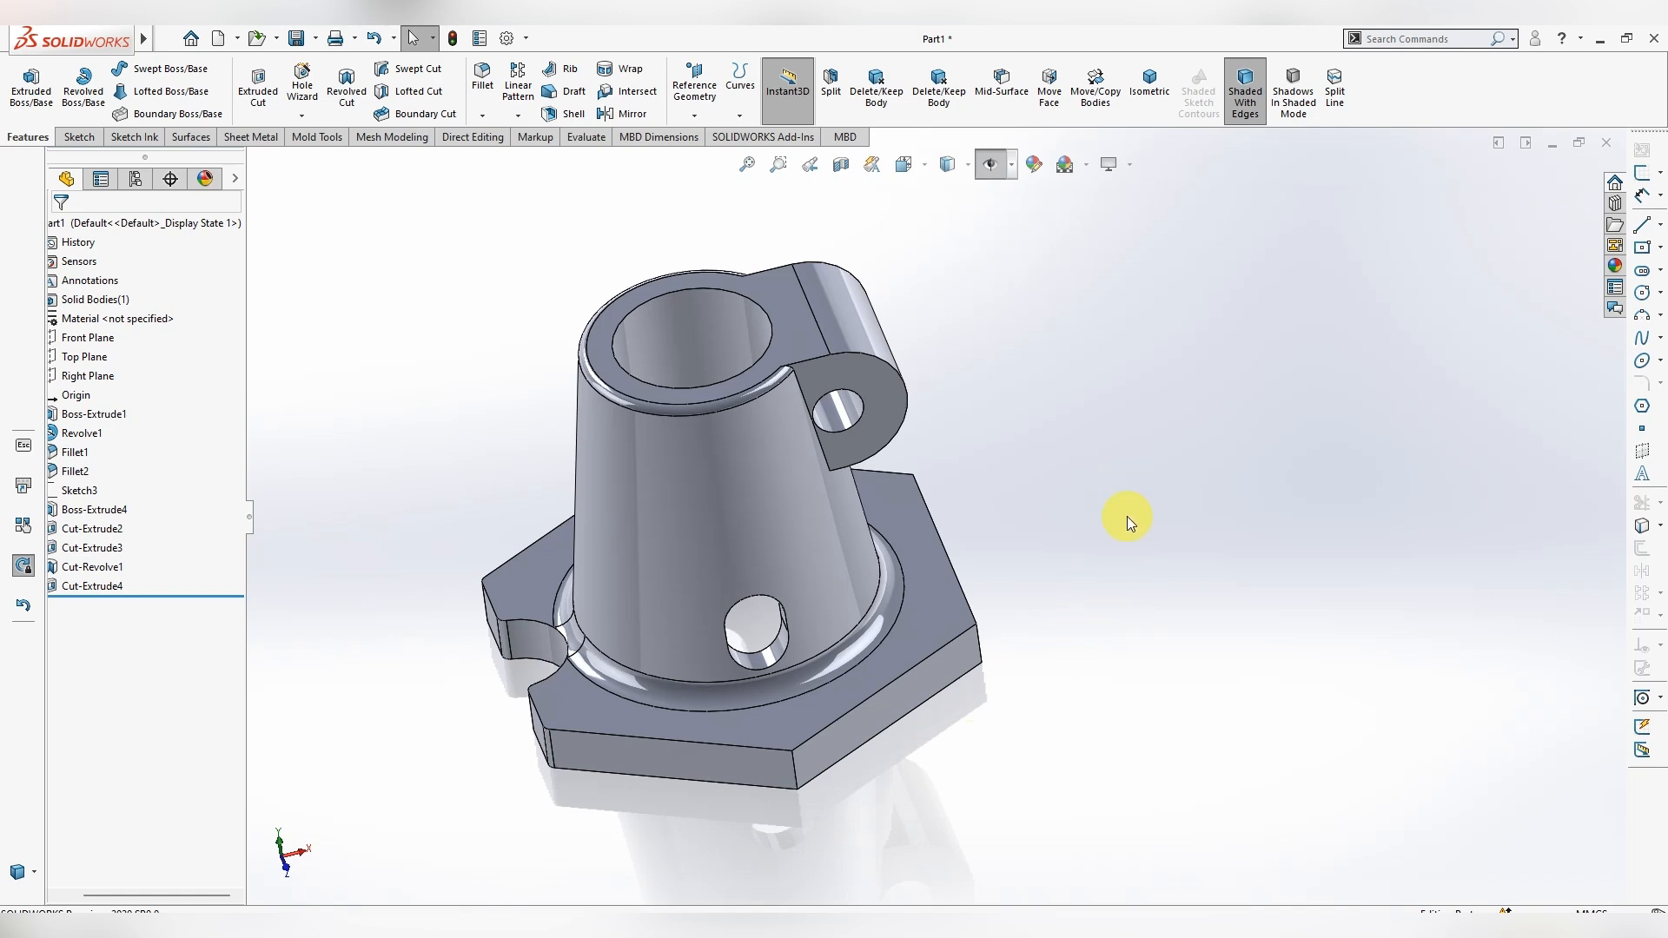
middle_drag(1127, 492, 1127, 569)
right_click(770, 323)
click(816, 293)
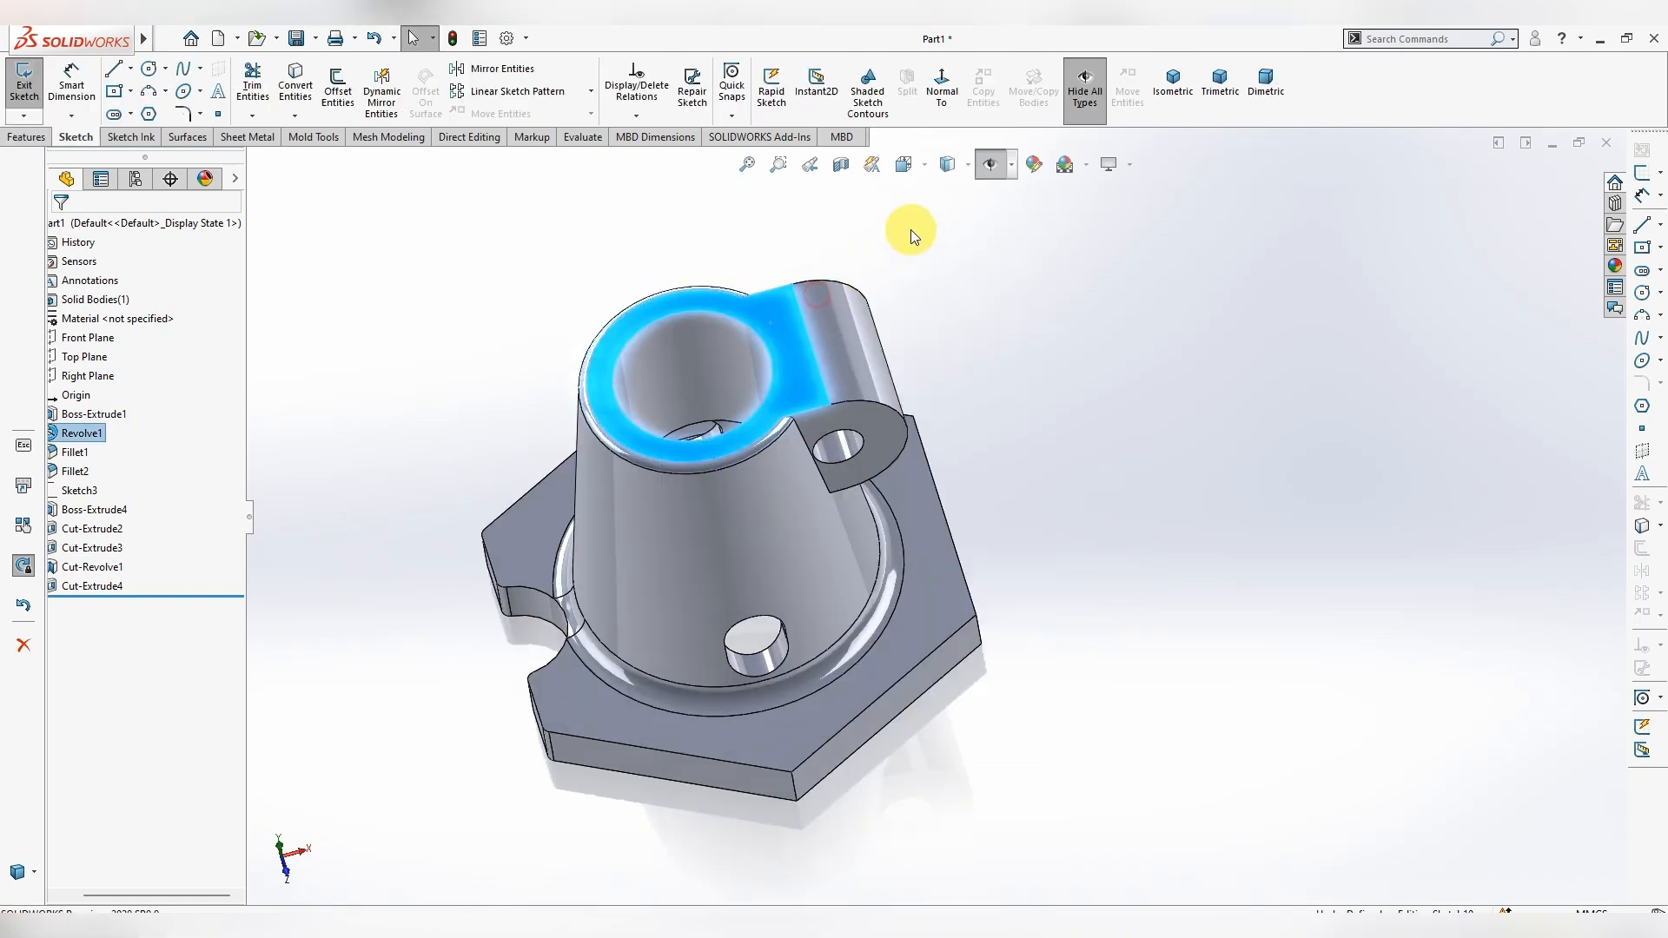
click(941, 85)
scroll(1107, 469, up, 5)
scroll(1251, 476, down, 3)
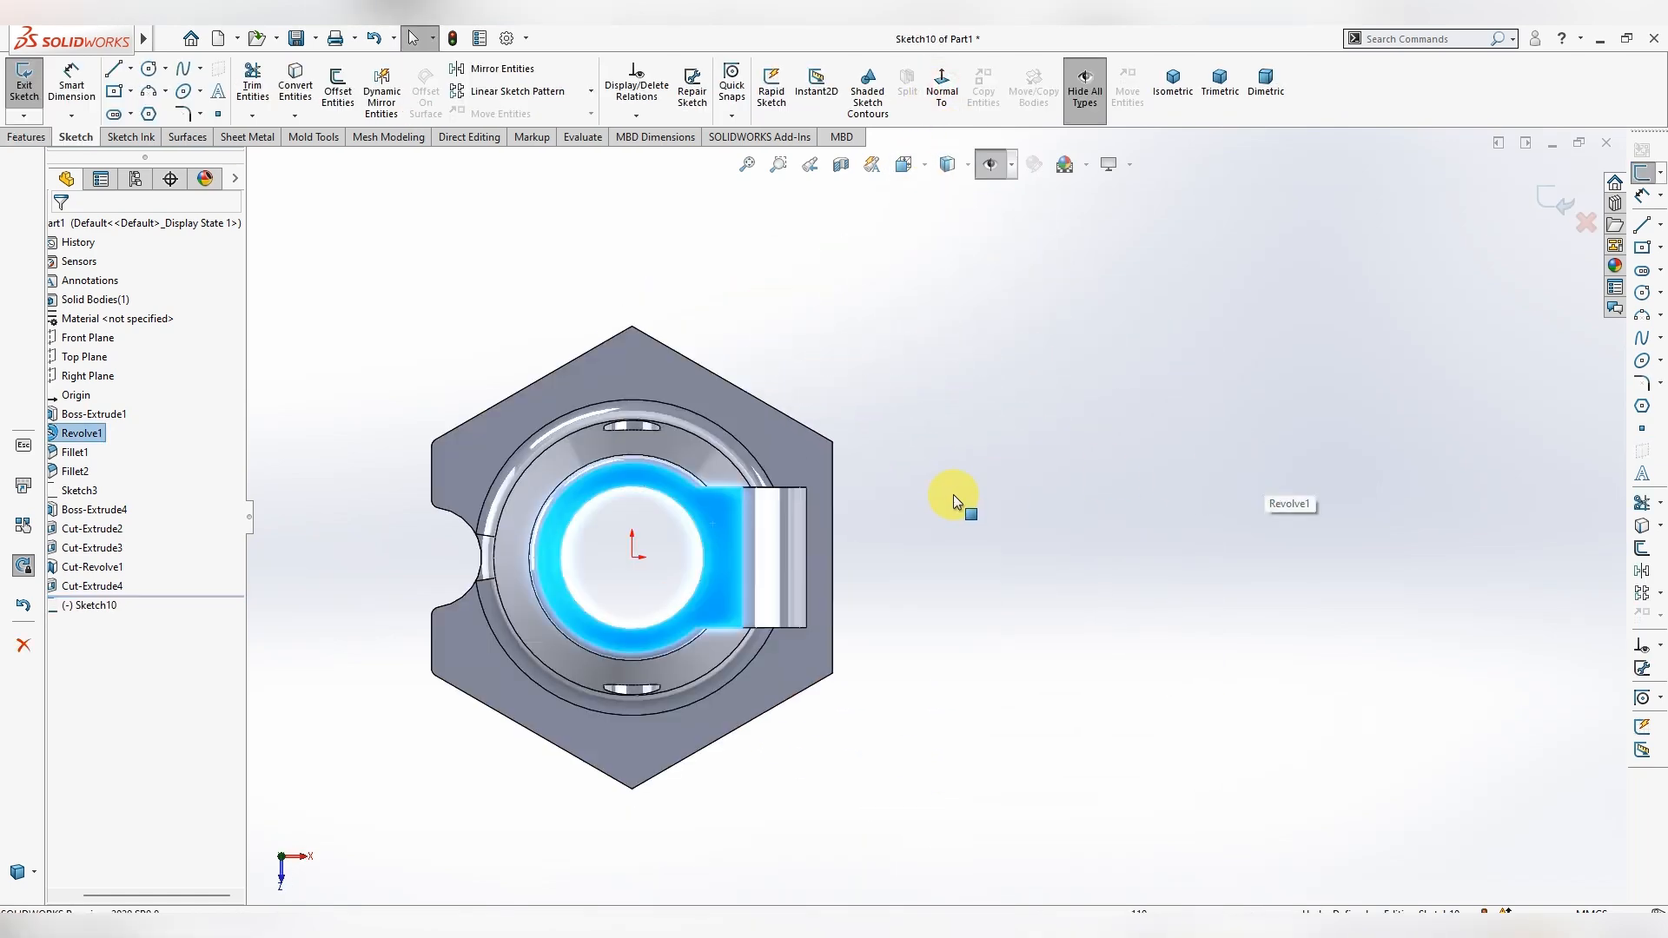
- Sketch a narrow corner rectangle from the bore's center outward across the lug, ending beyond the hexagonal base
click(124, 94)
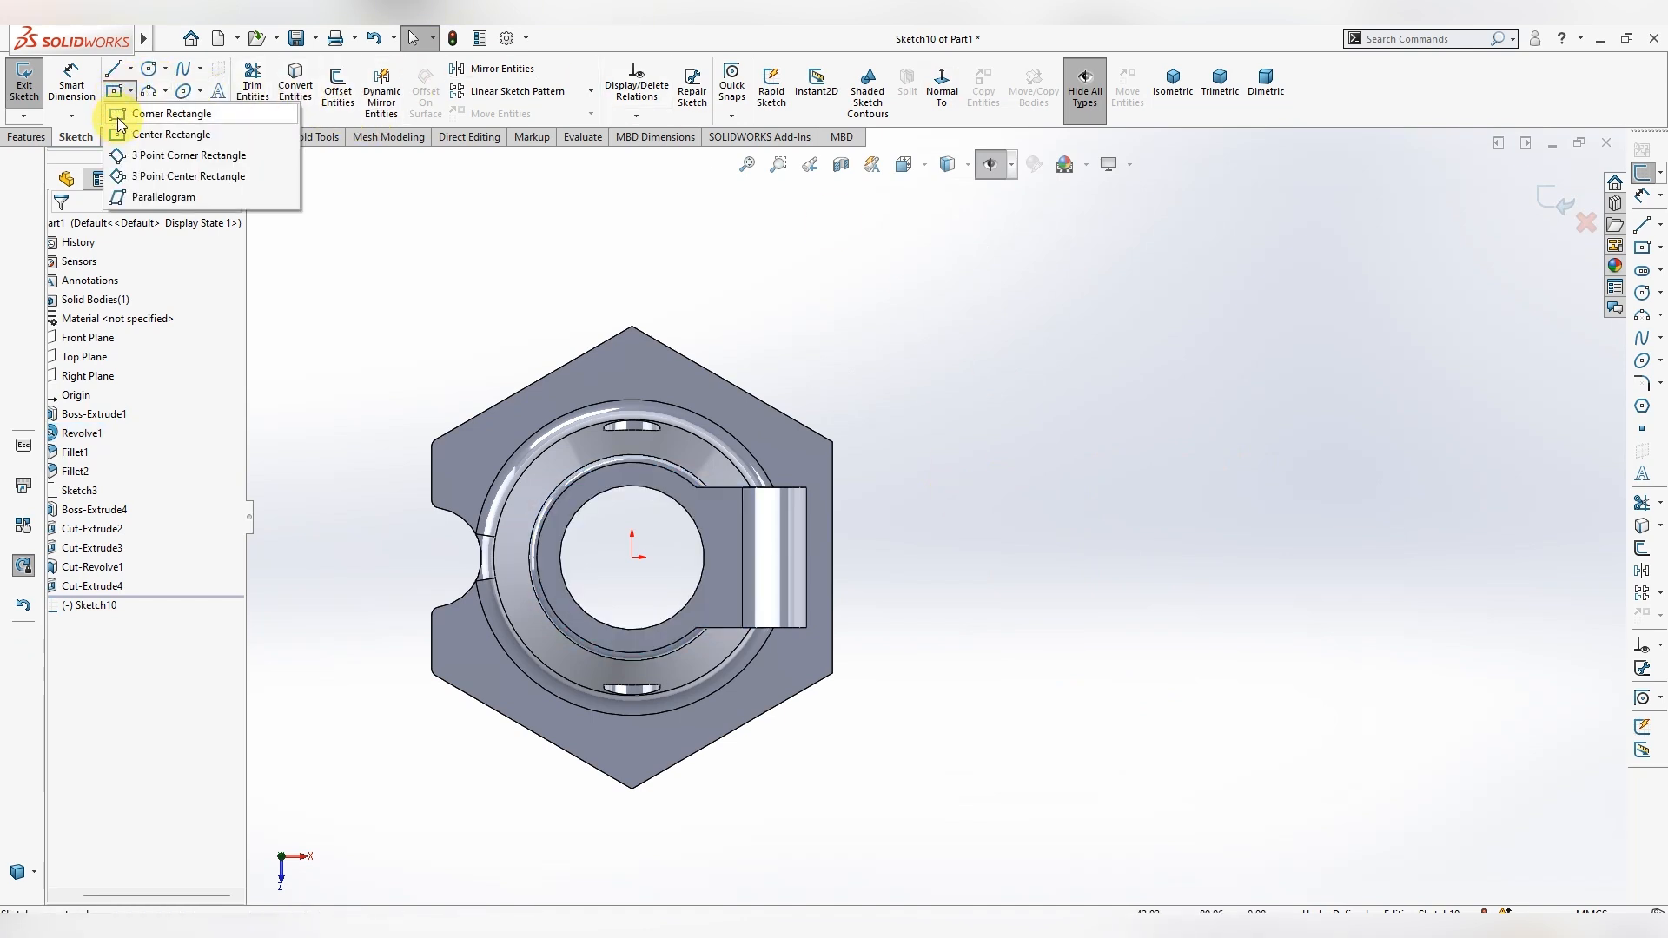
click(120, 115)
click(631, 523)
click(893, 577)
key(Escape)
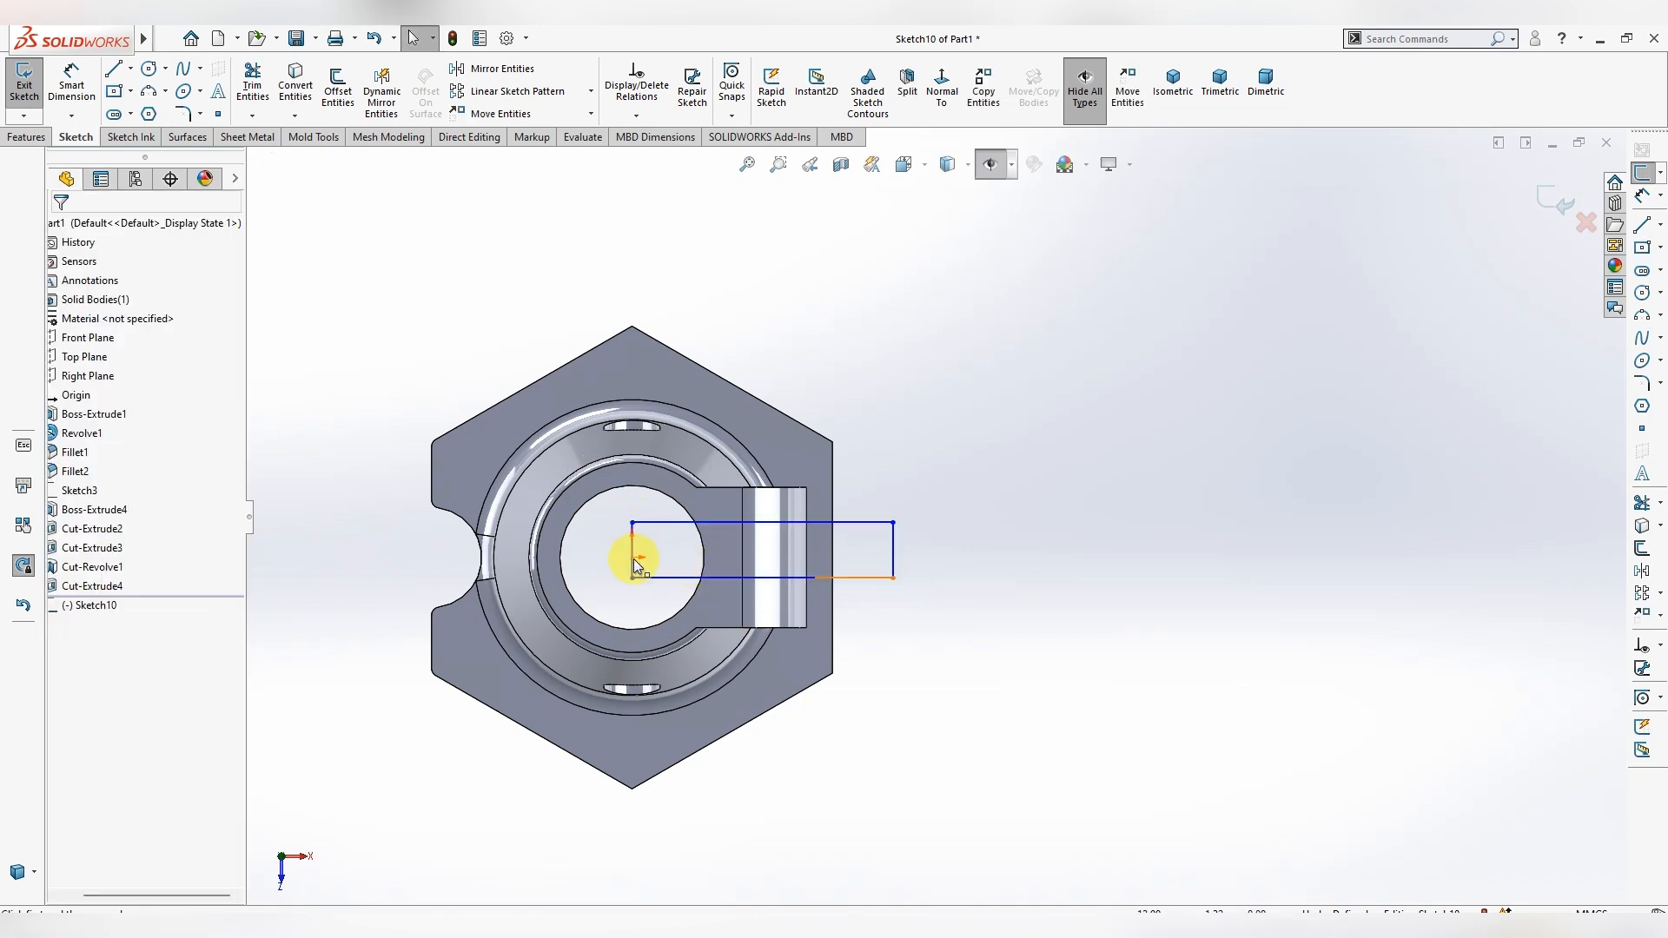
- Make the midpoint of the rectangle's inner short side coincident with the origin
click(634, 556)
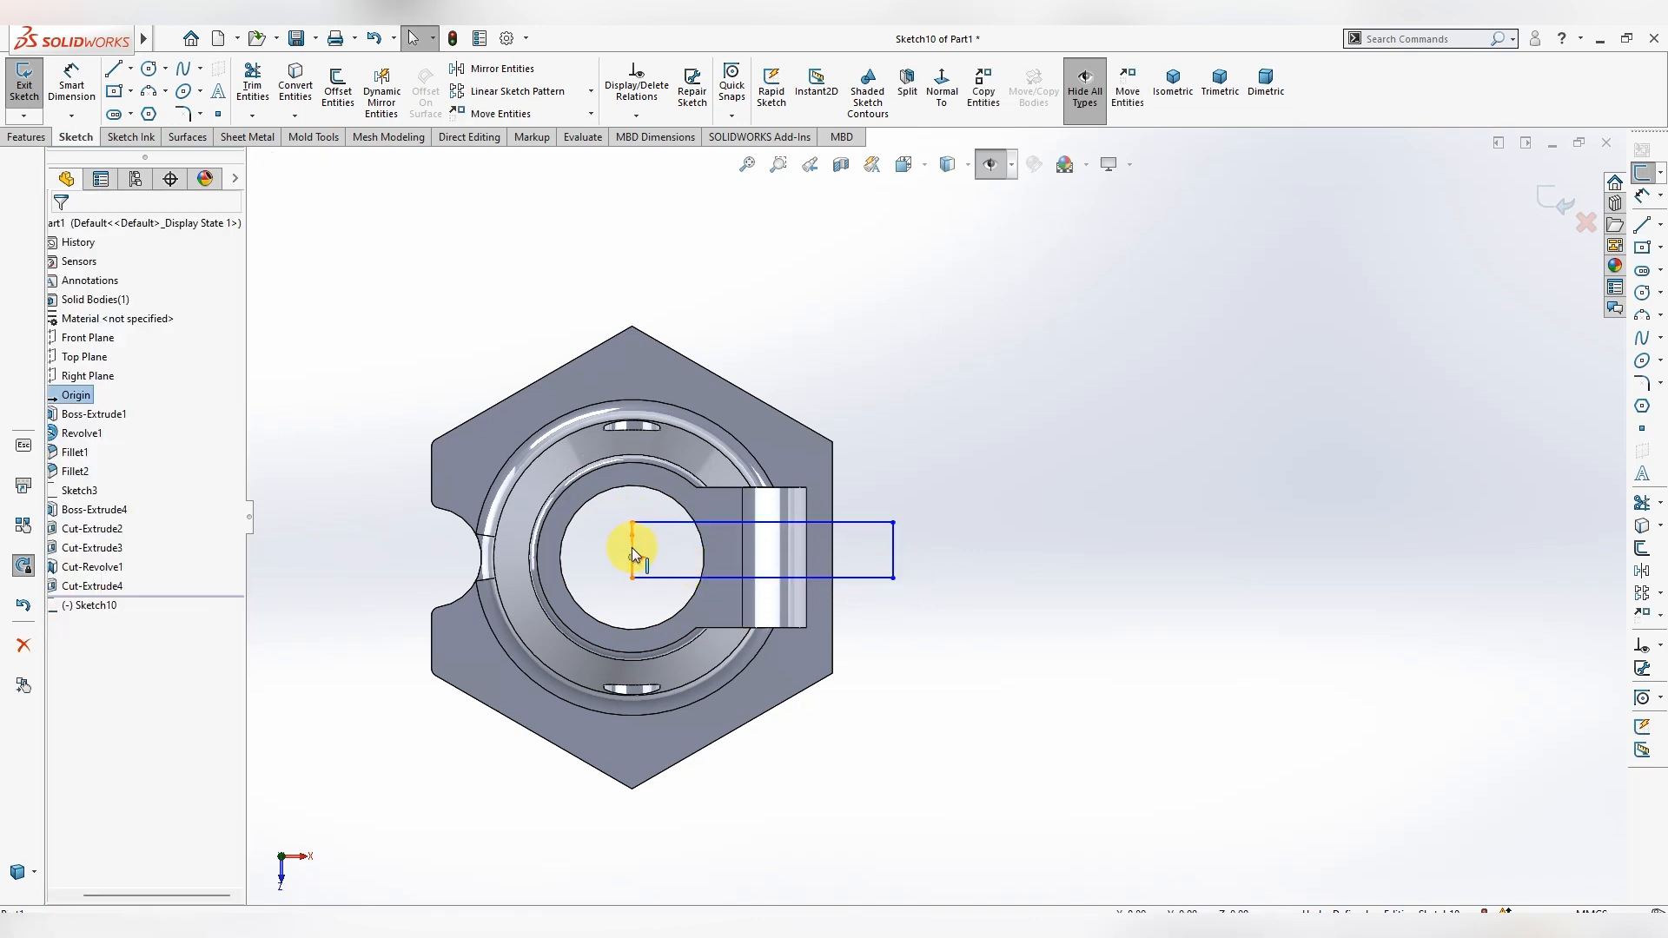
ctrl+click(632, 549)
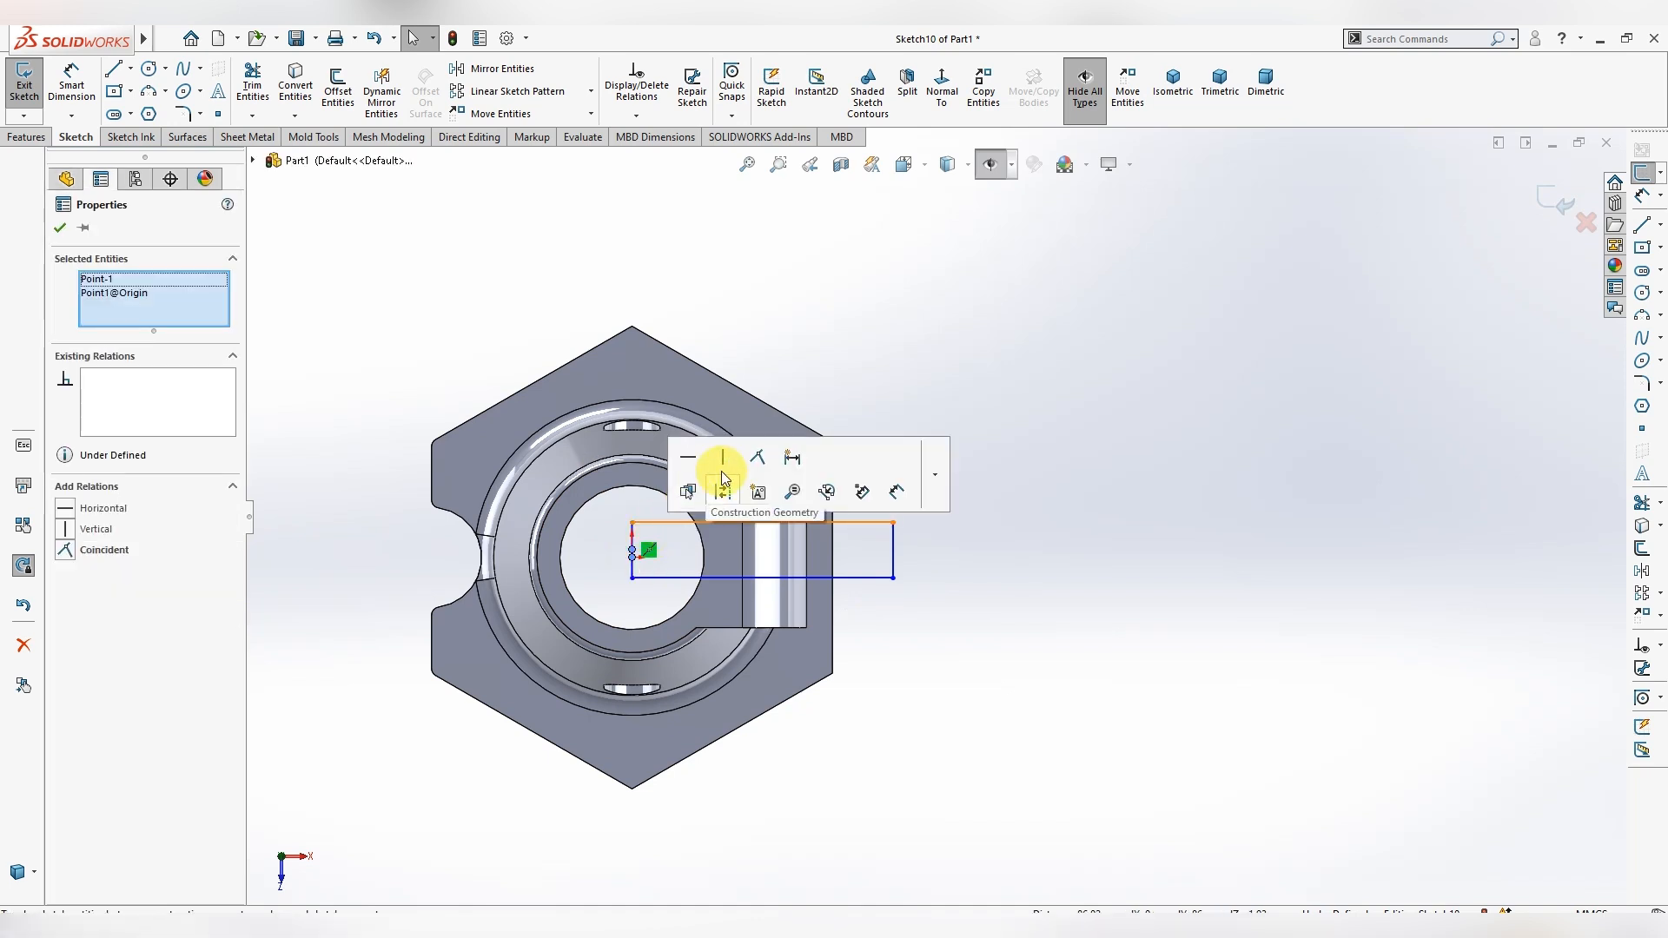
click(762, 460)
click(967, 544)
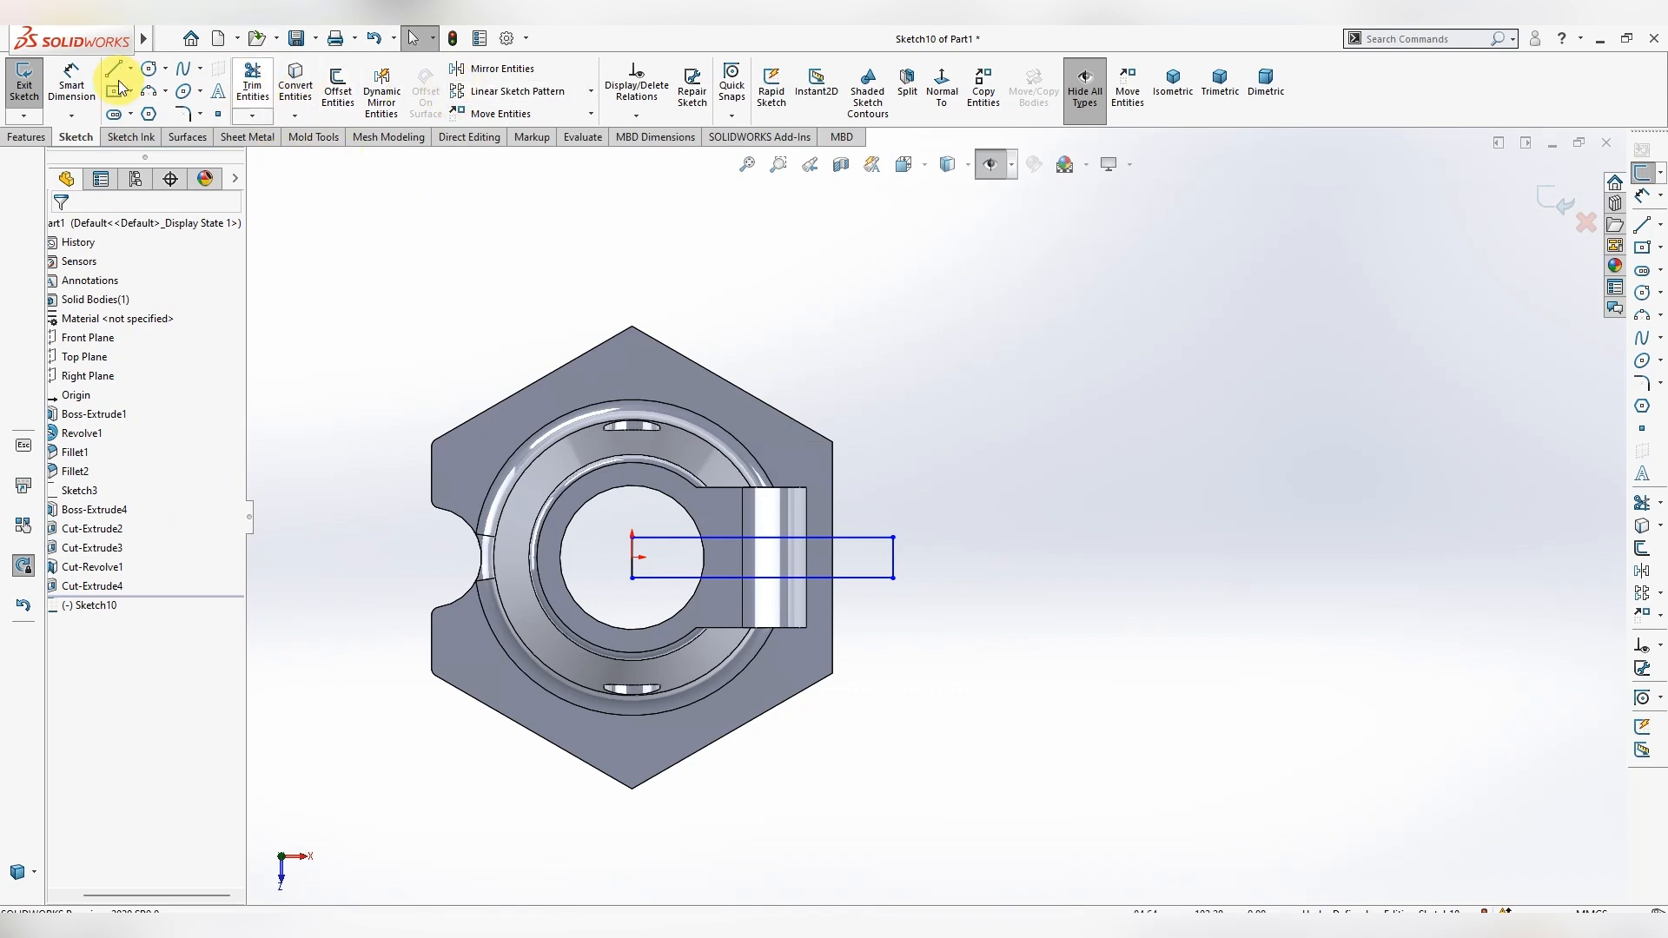
- Dimension the rectangle's outer short side as 4.8 mm
click(72, 83)
click(894, 556)
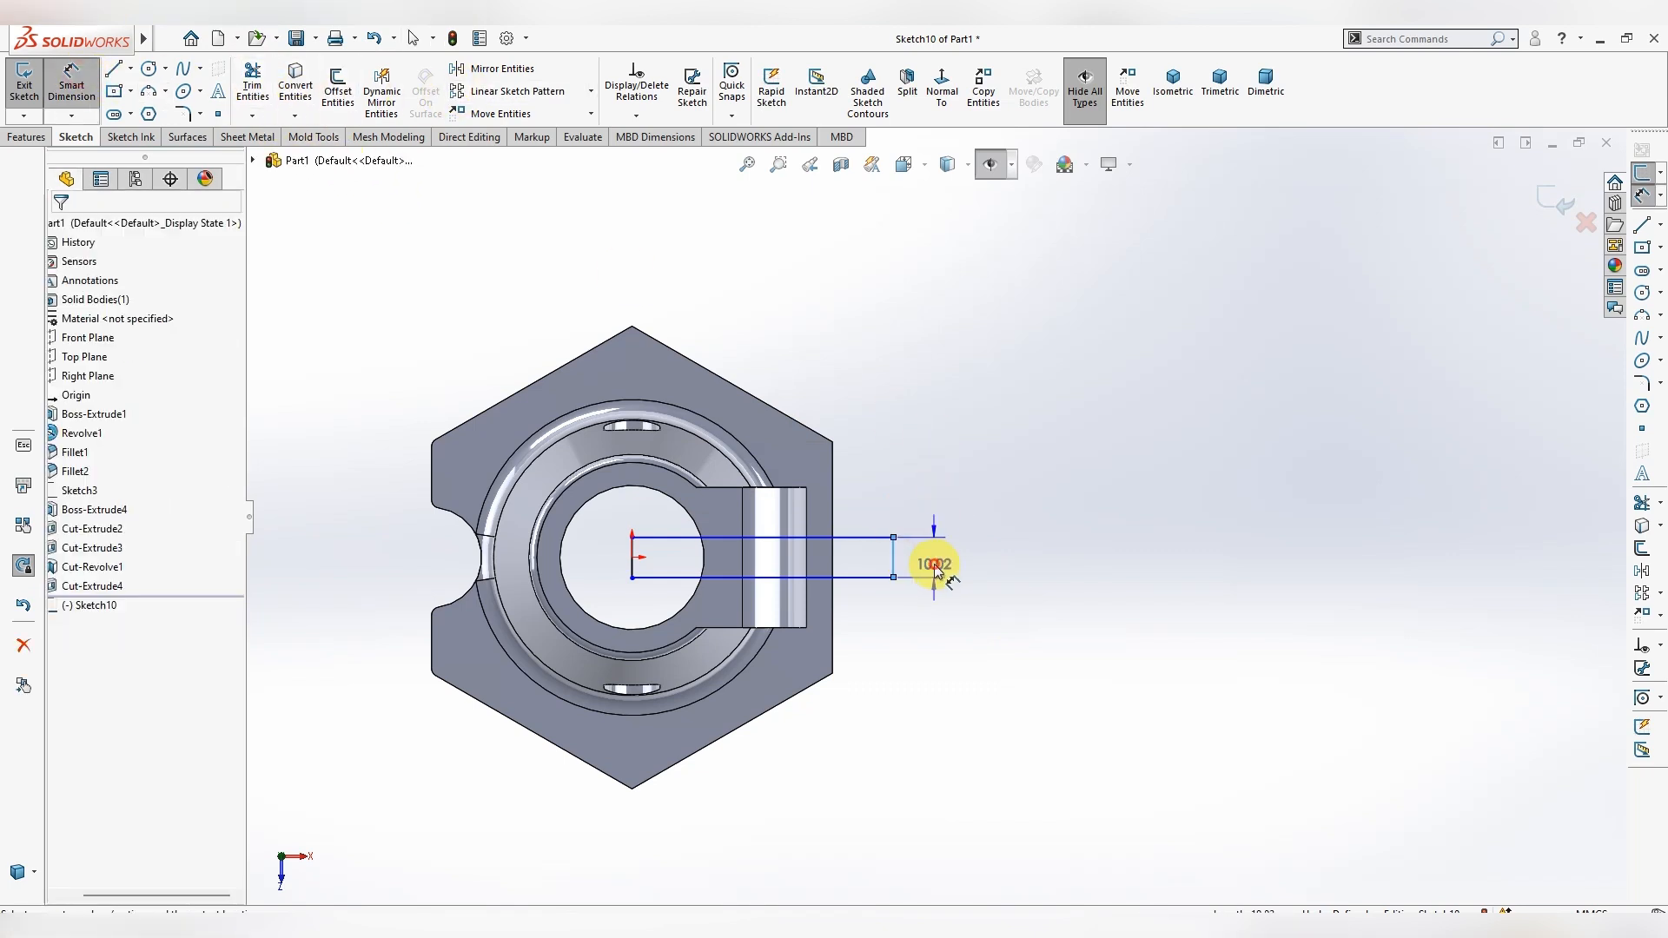
click(931, 566)
text(4.8)
key(Return)
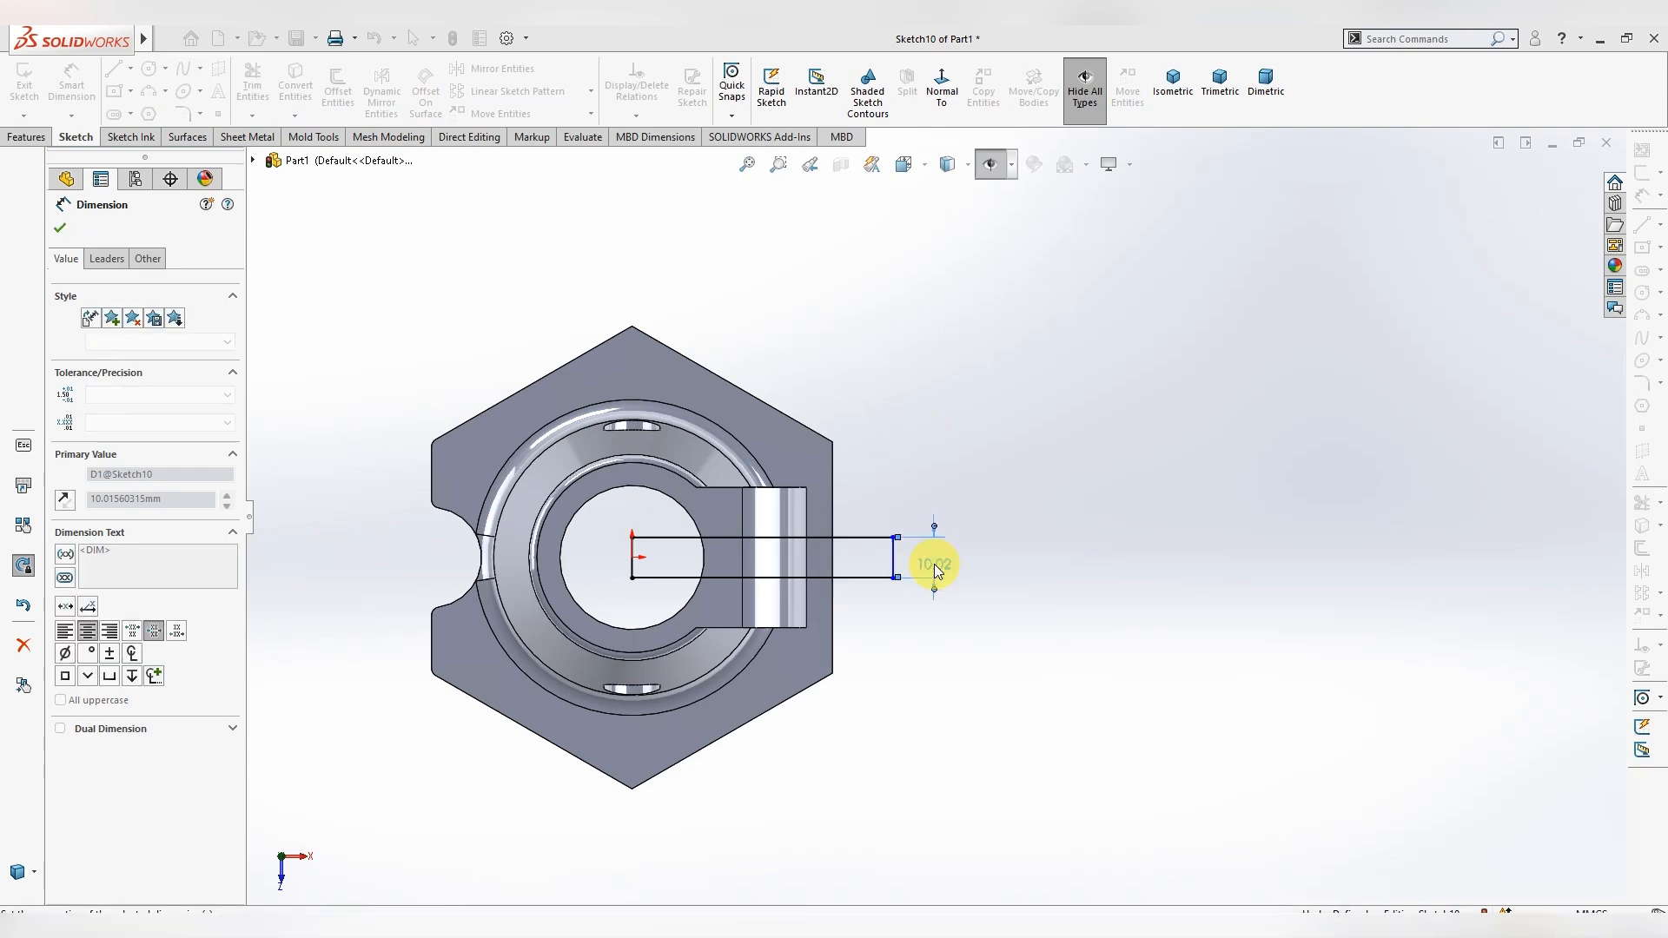
key(Escape)
- Cut the narrow rectangle down through the lug and tapered wall to a blind depth of 86-22 (64 mm)
mouse_move(952, 796)
middle_down()
mouse_move(968, 550)
mouse_move(852, 435)
mouse_move(864, 455)
middle_up()
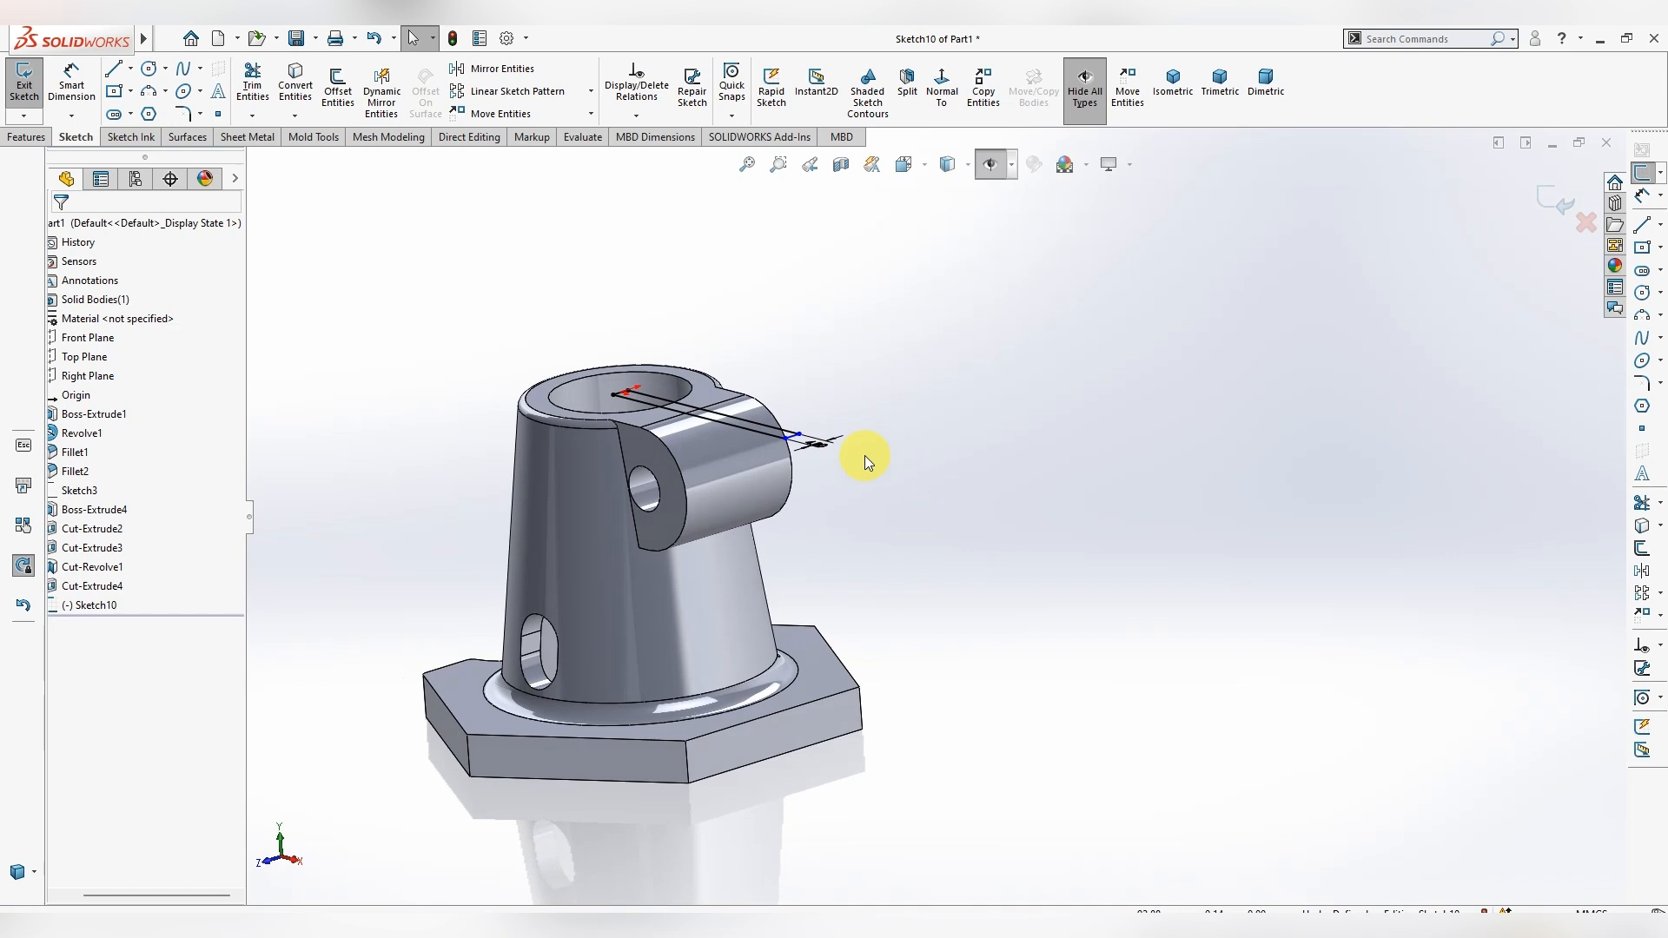
click(28, 136)
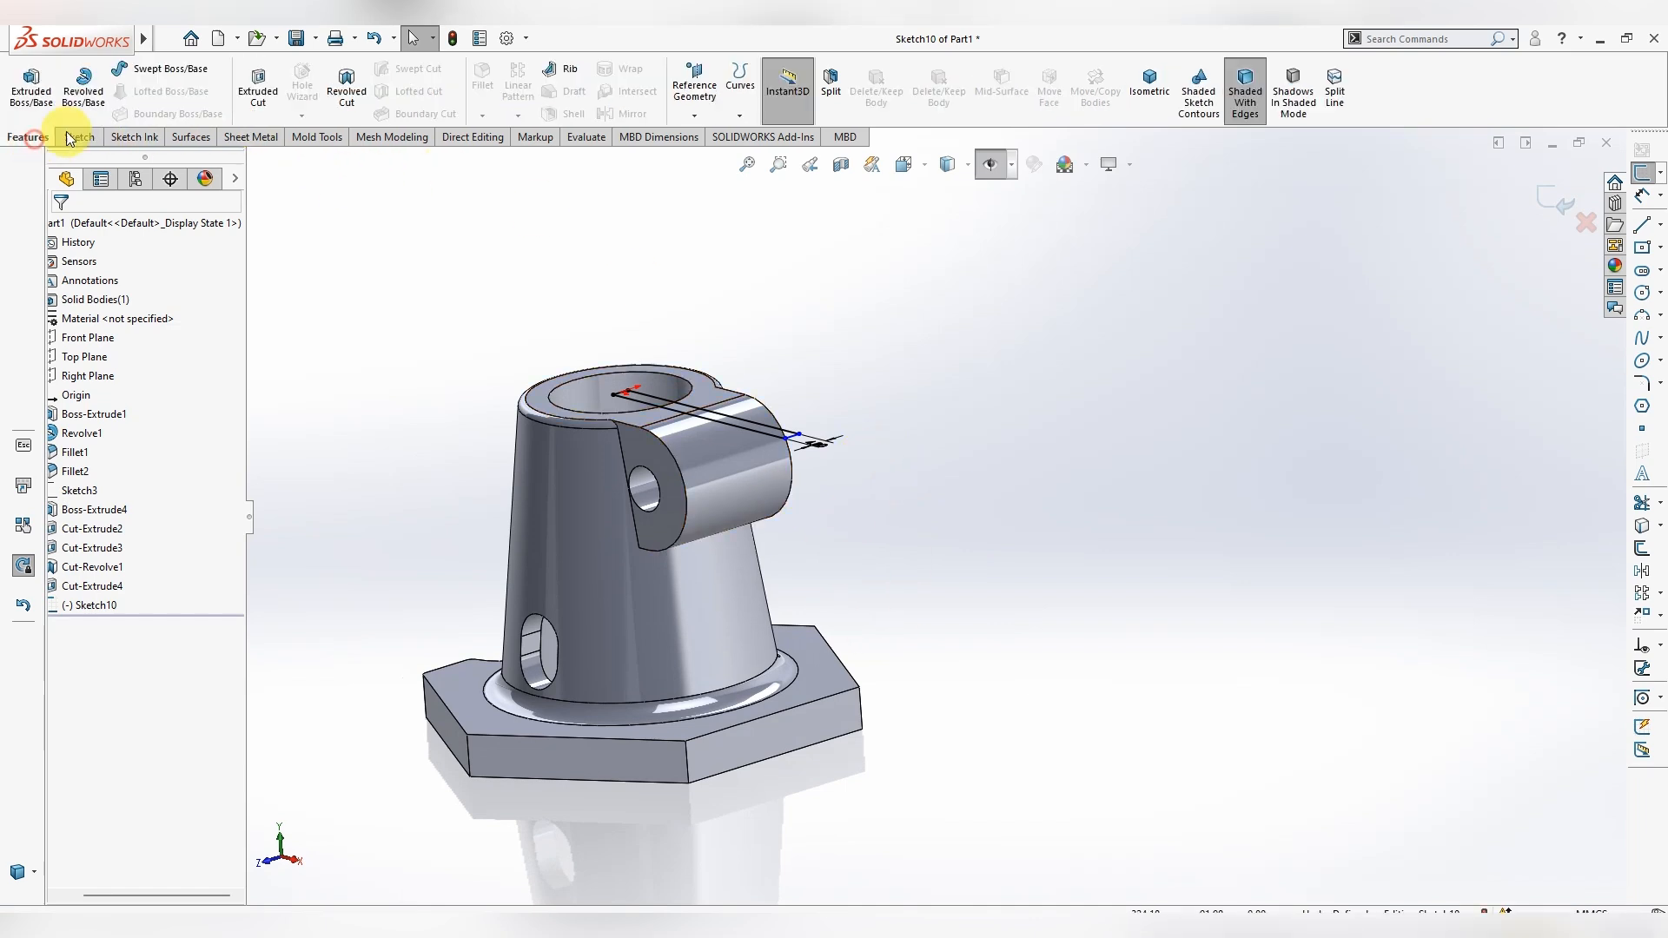
click(245, 93)
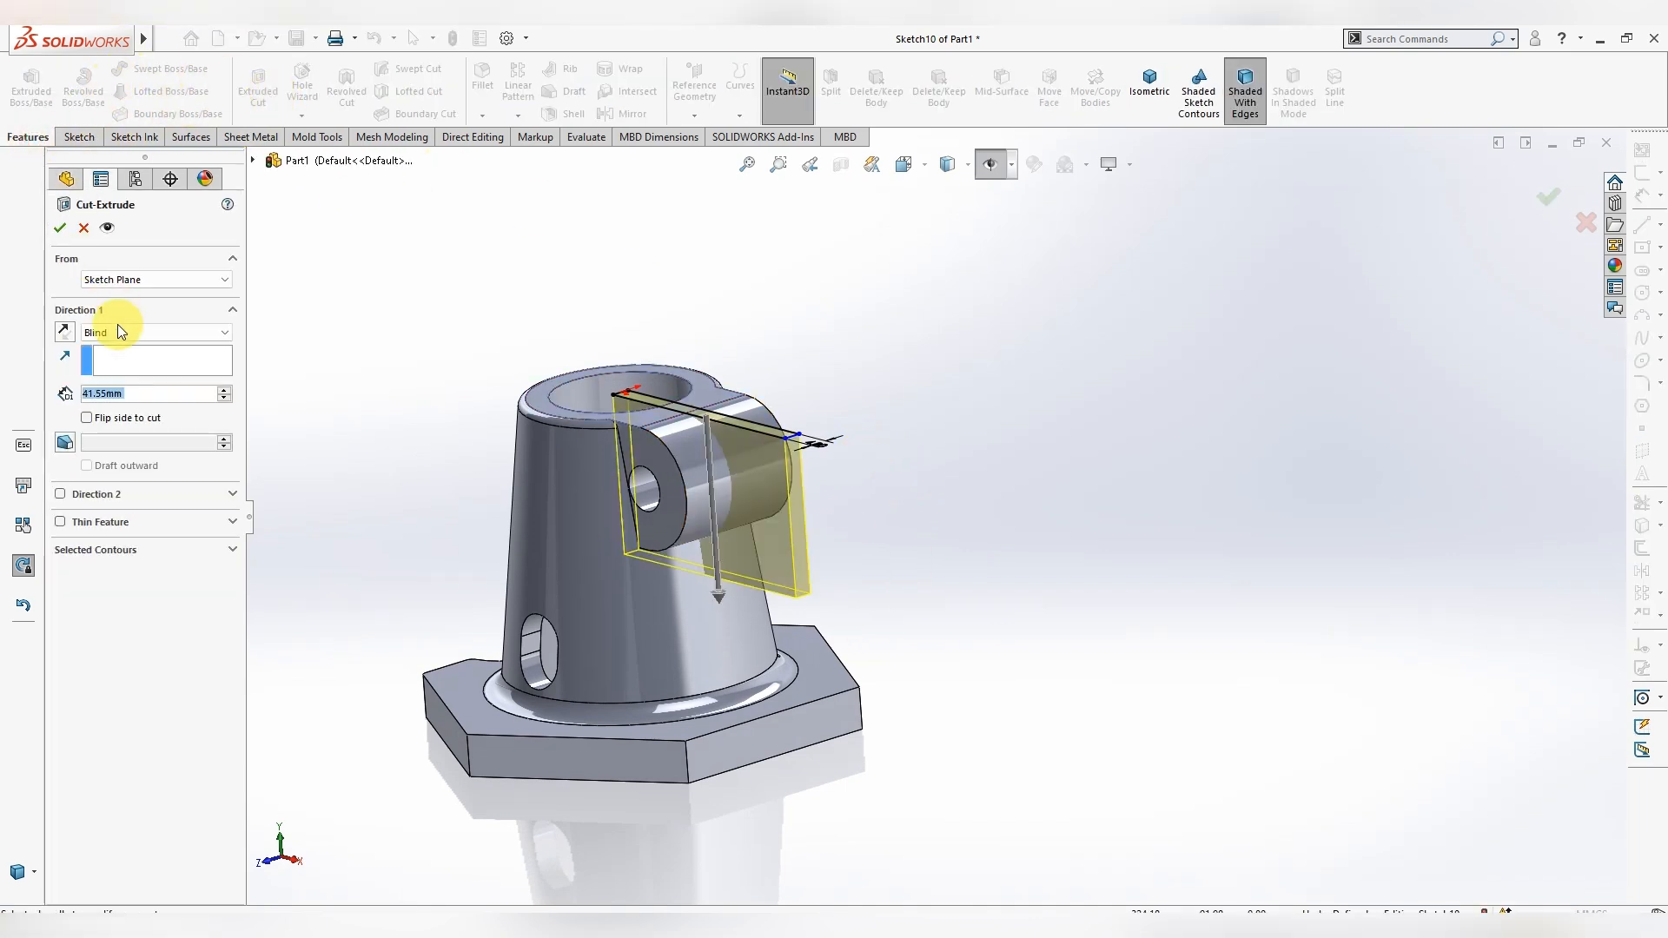
text(86-22)
key(Return)
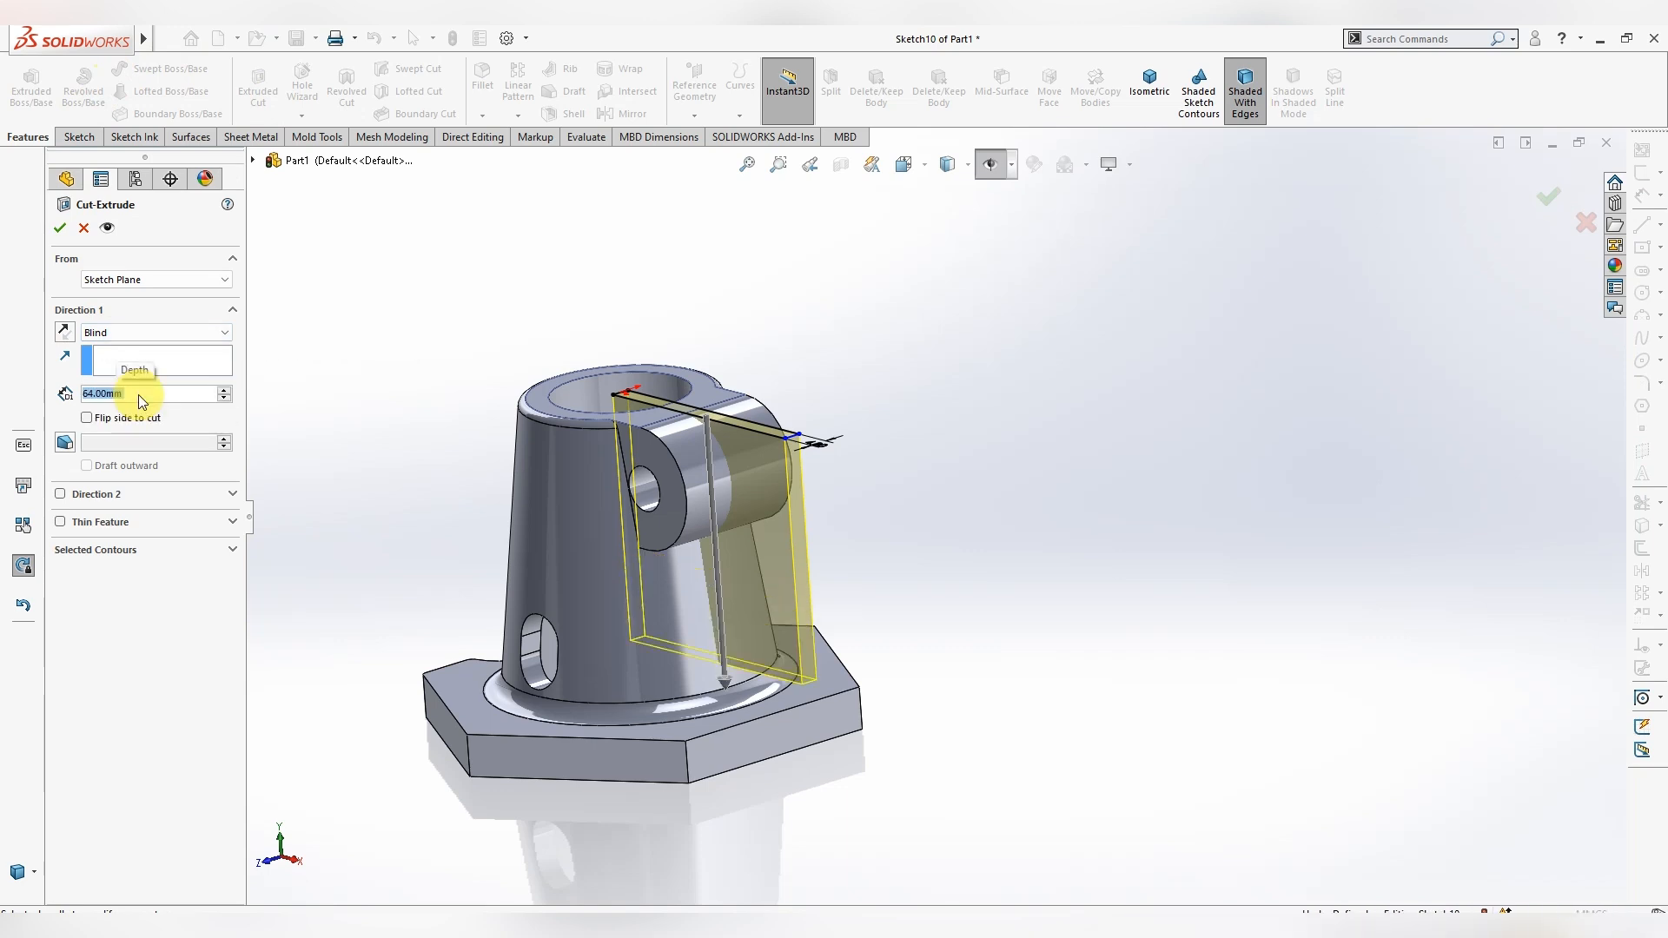
click(60, 227)
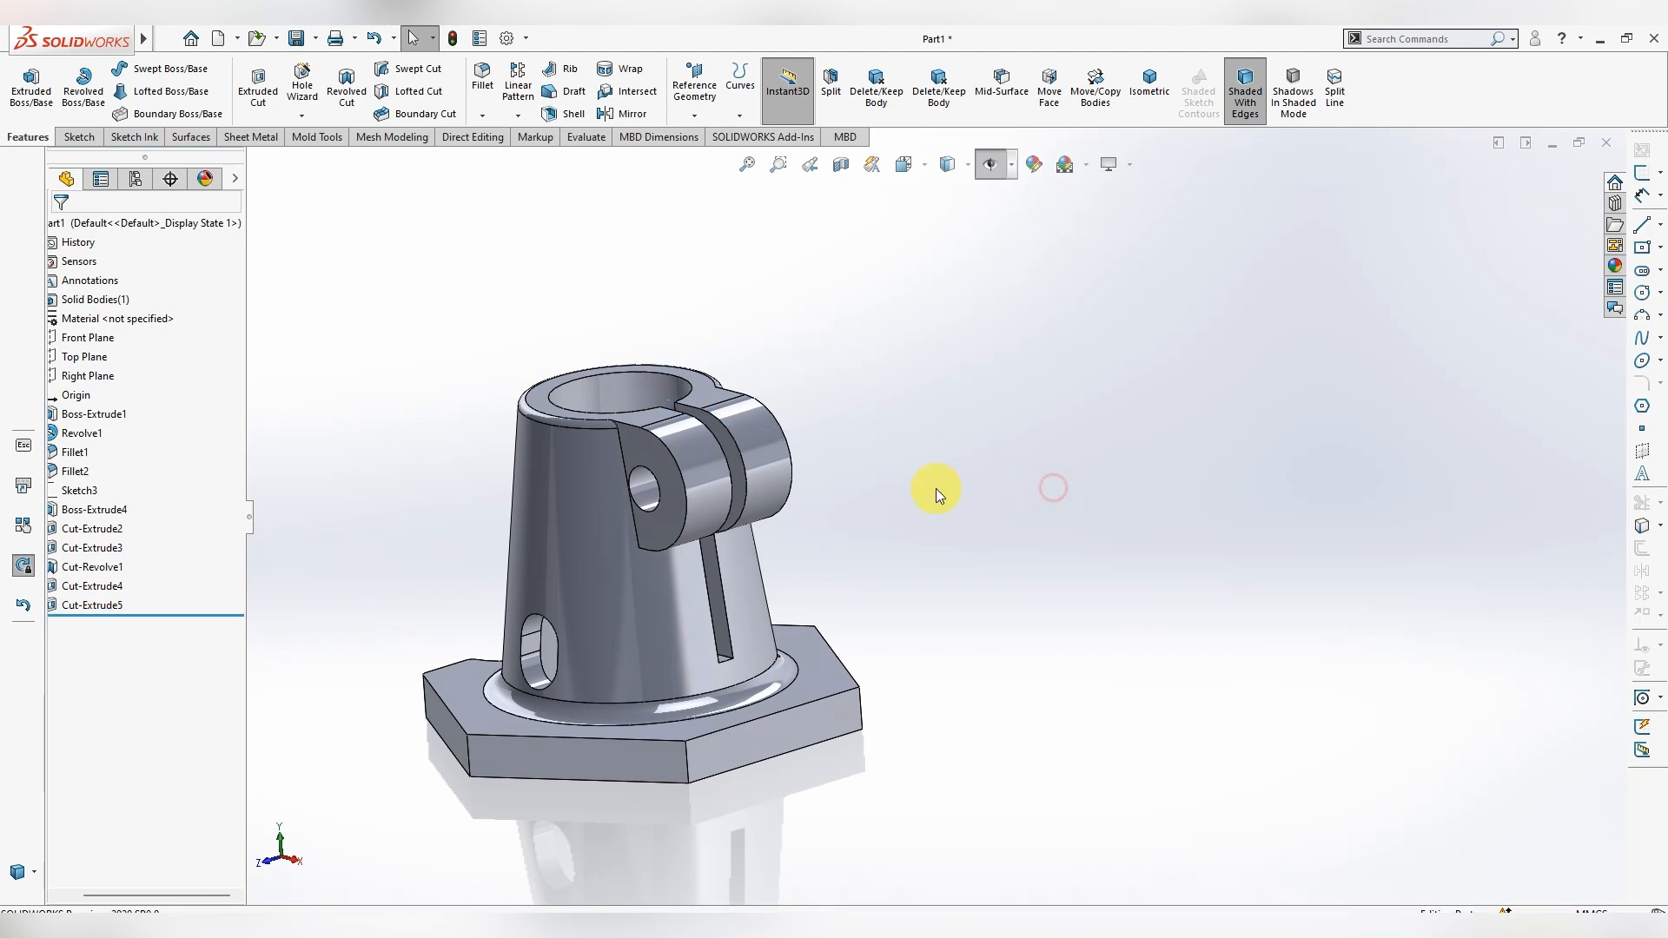
middle_drag(880, 538, 874, 582)
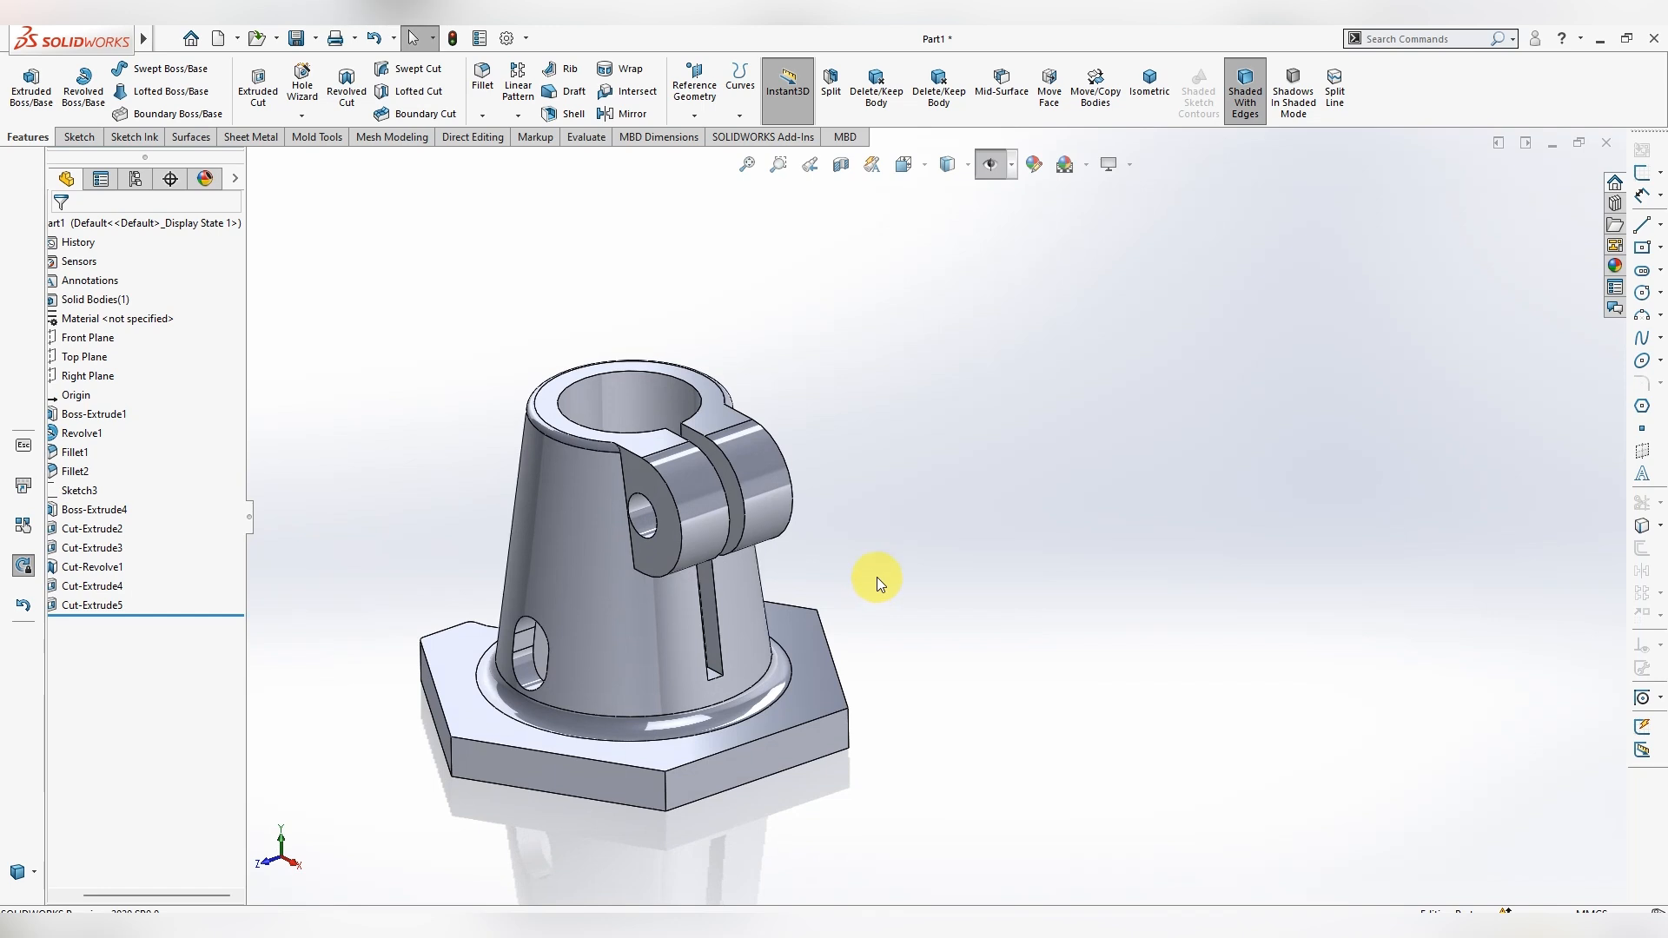
middle_drag(950, 506, 890, 366)
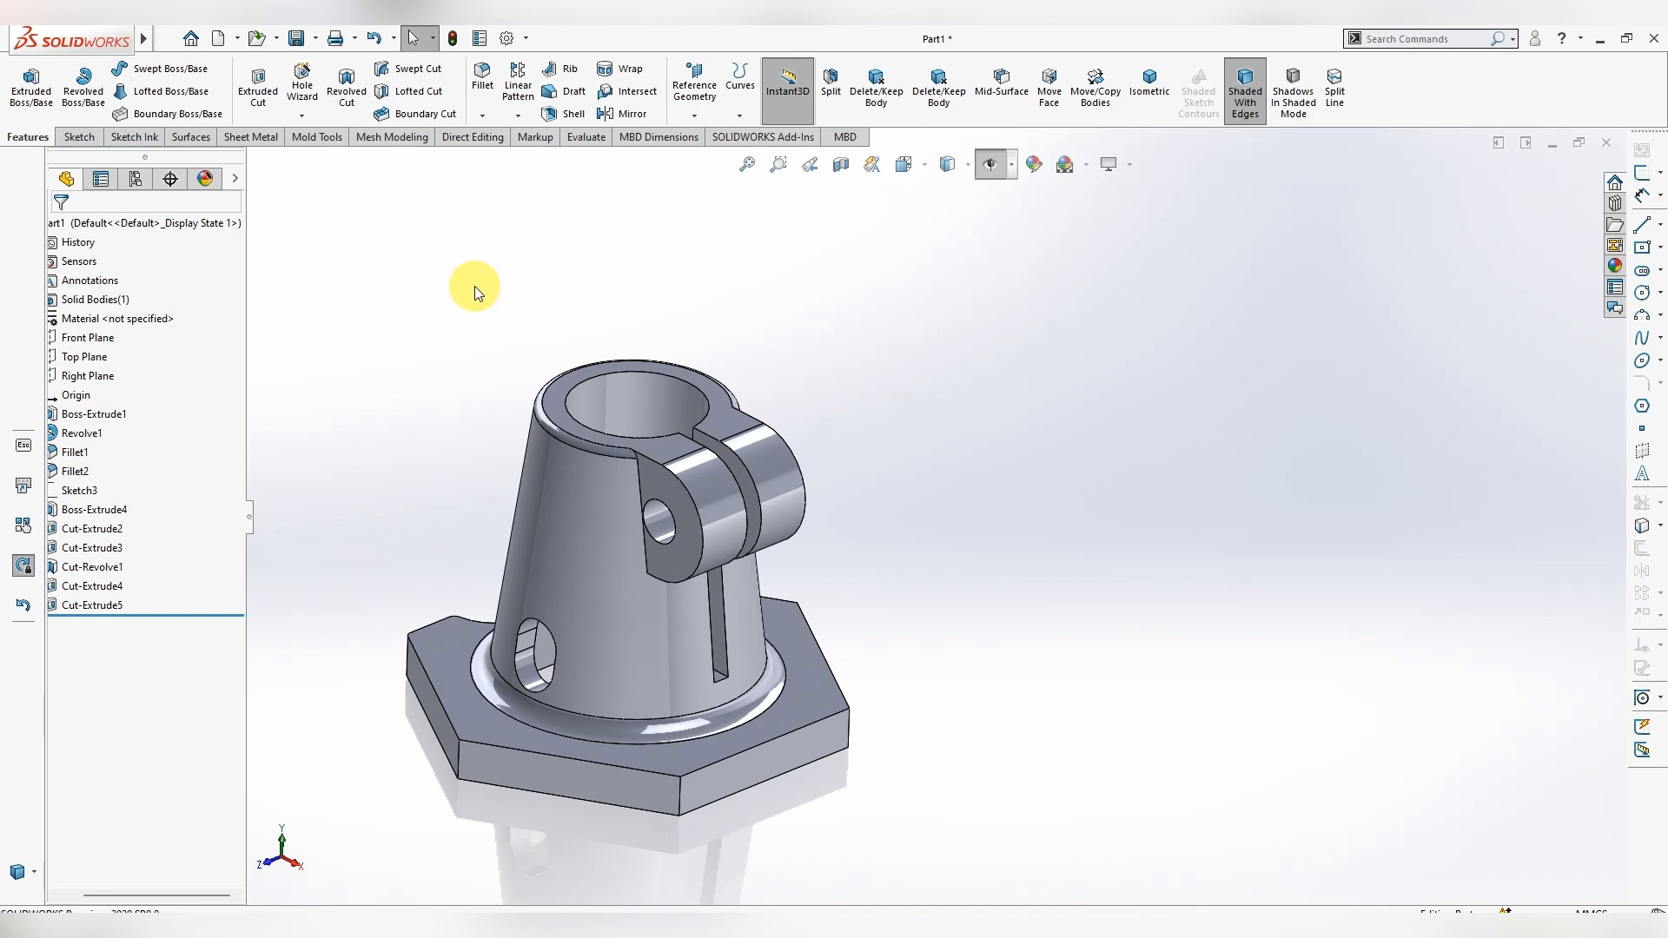
click(498, 79)
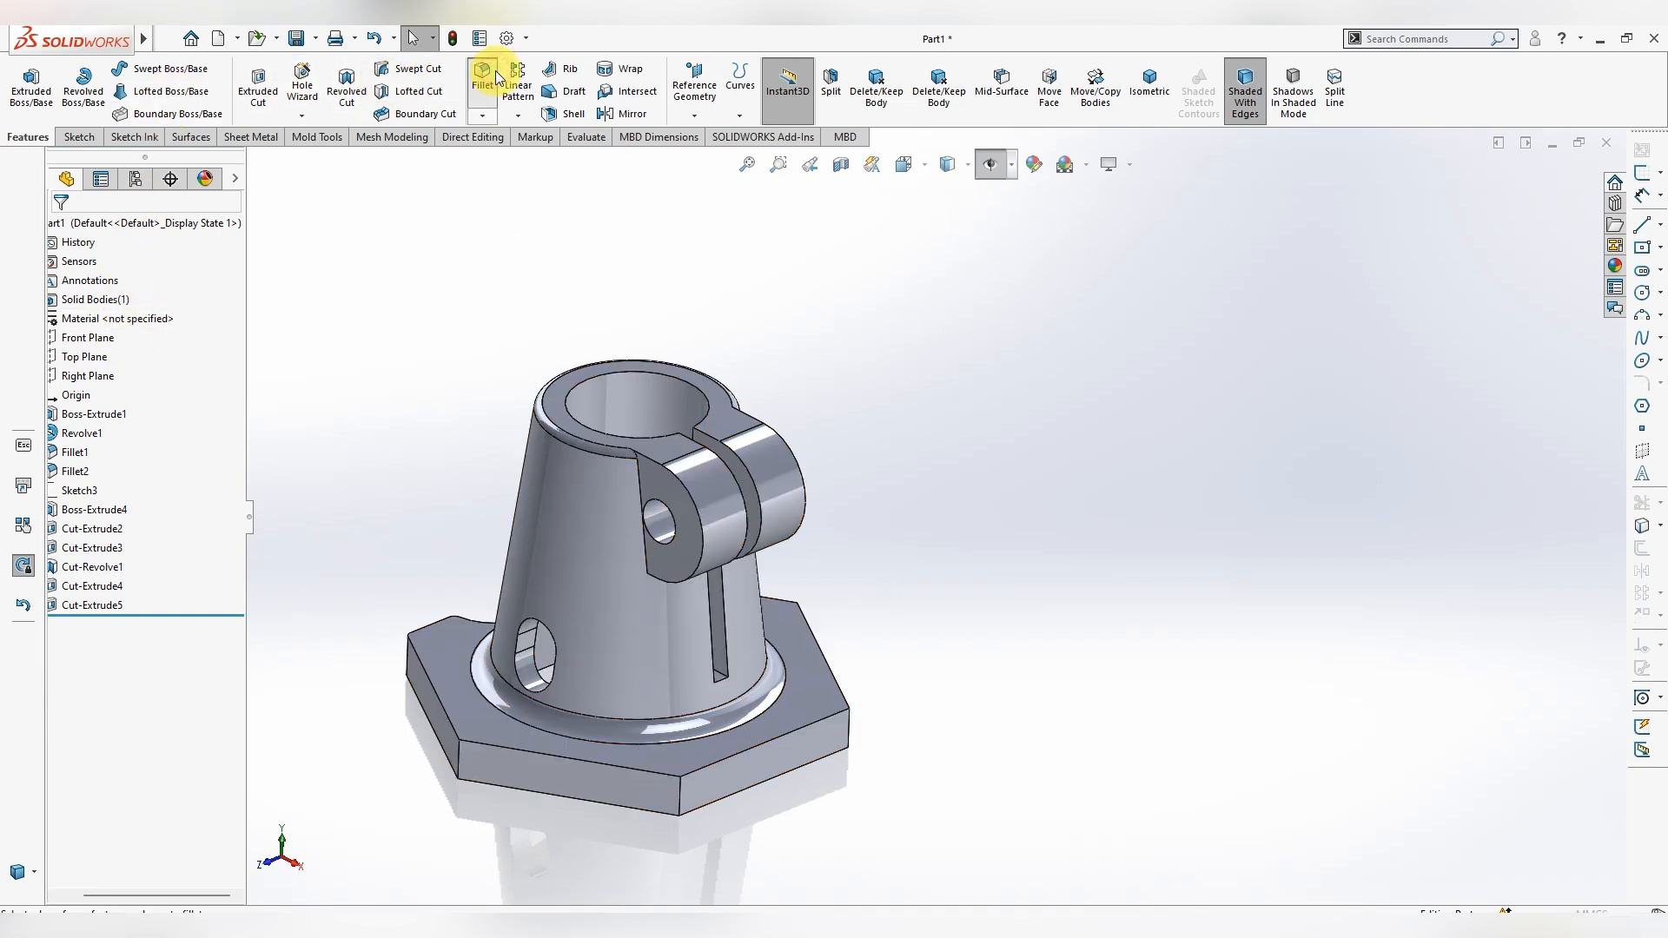
click(672, 478)
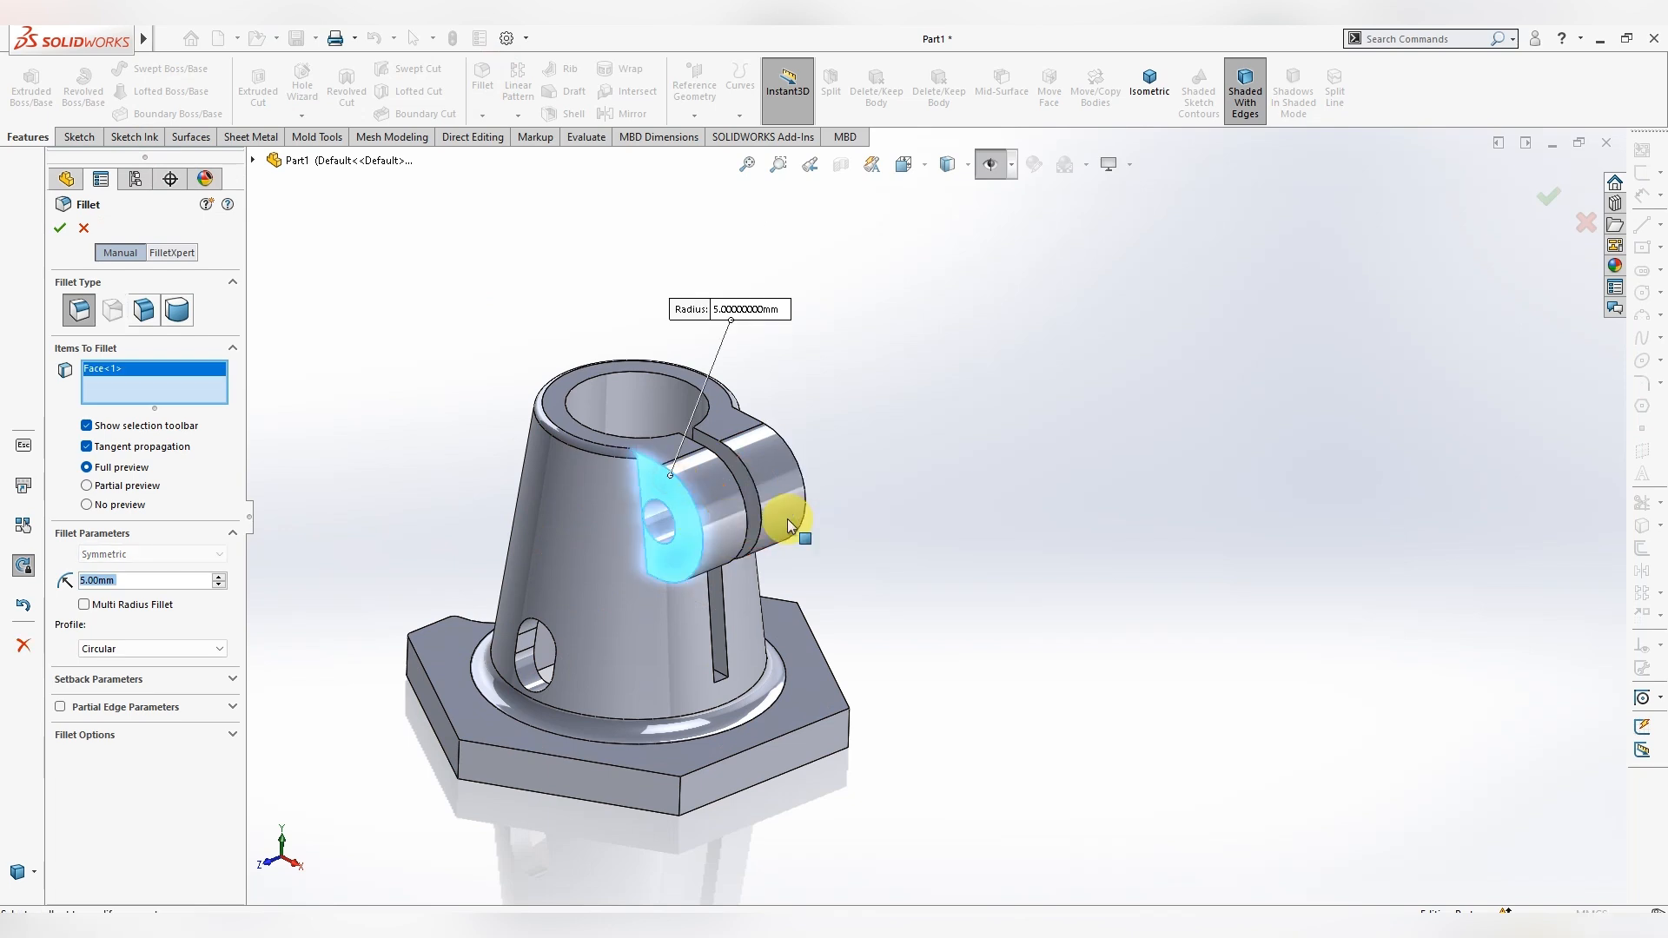
text(2)
key(Return)
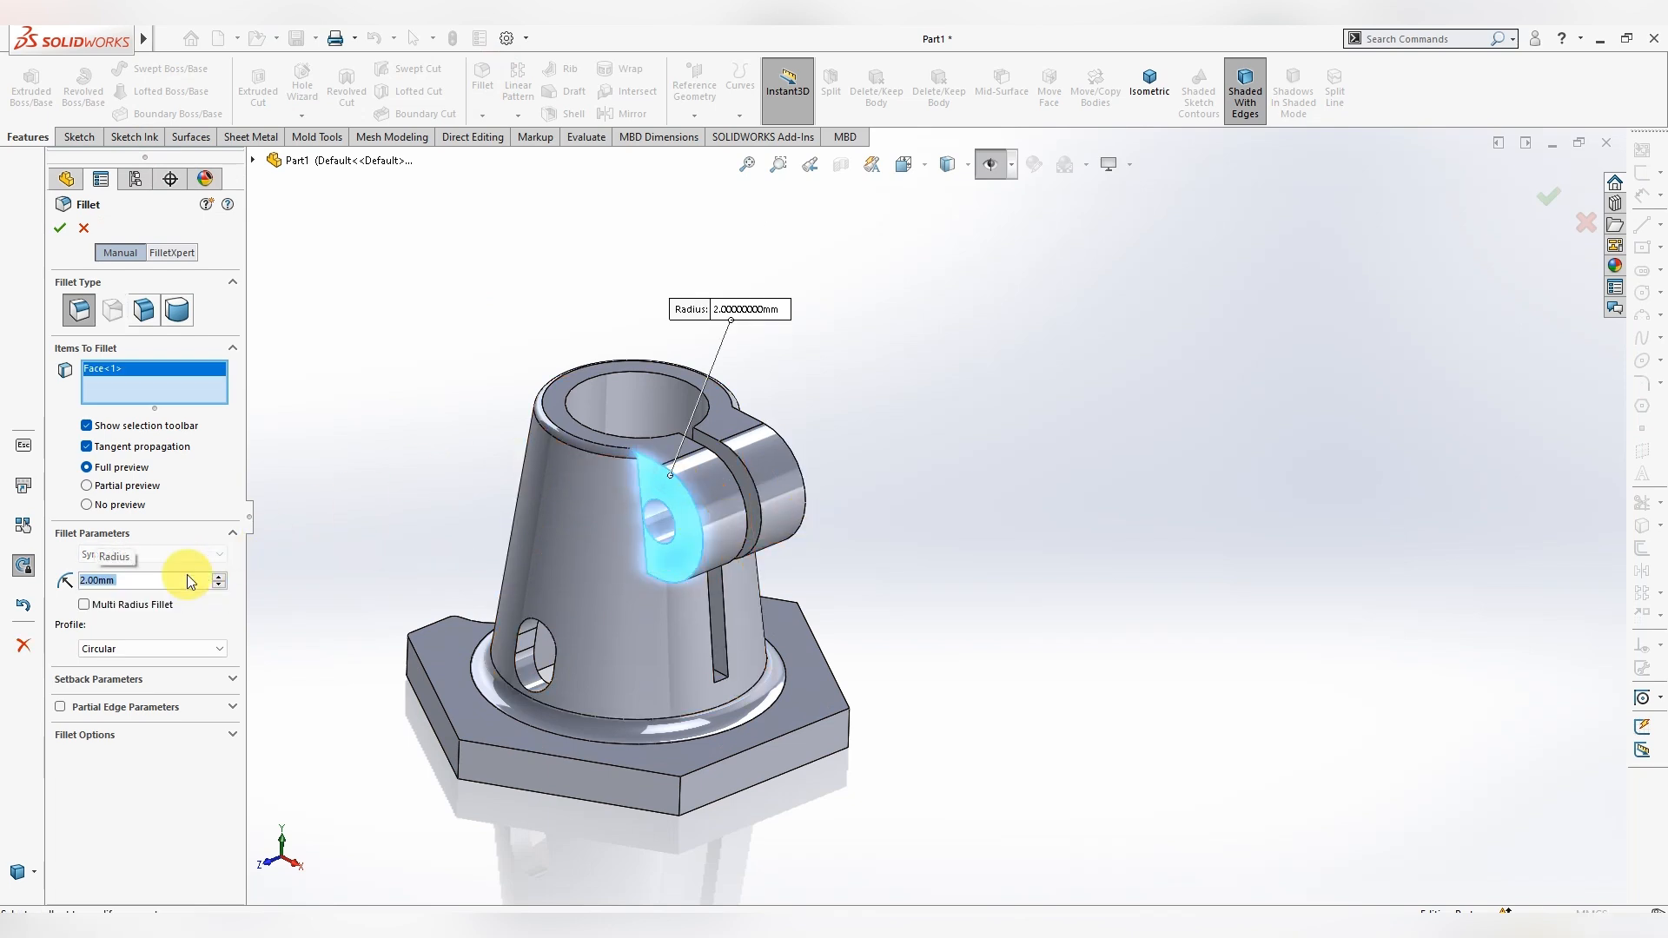
click(669, 502)
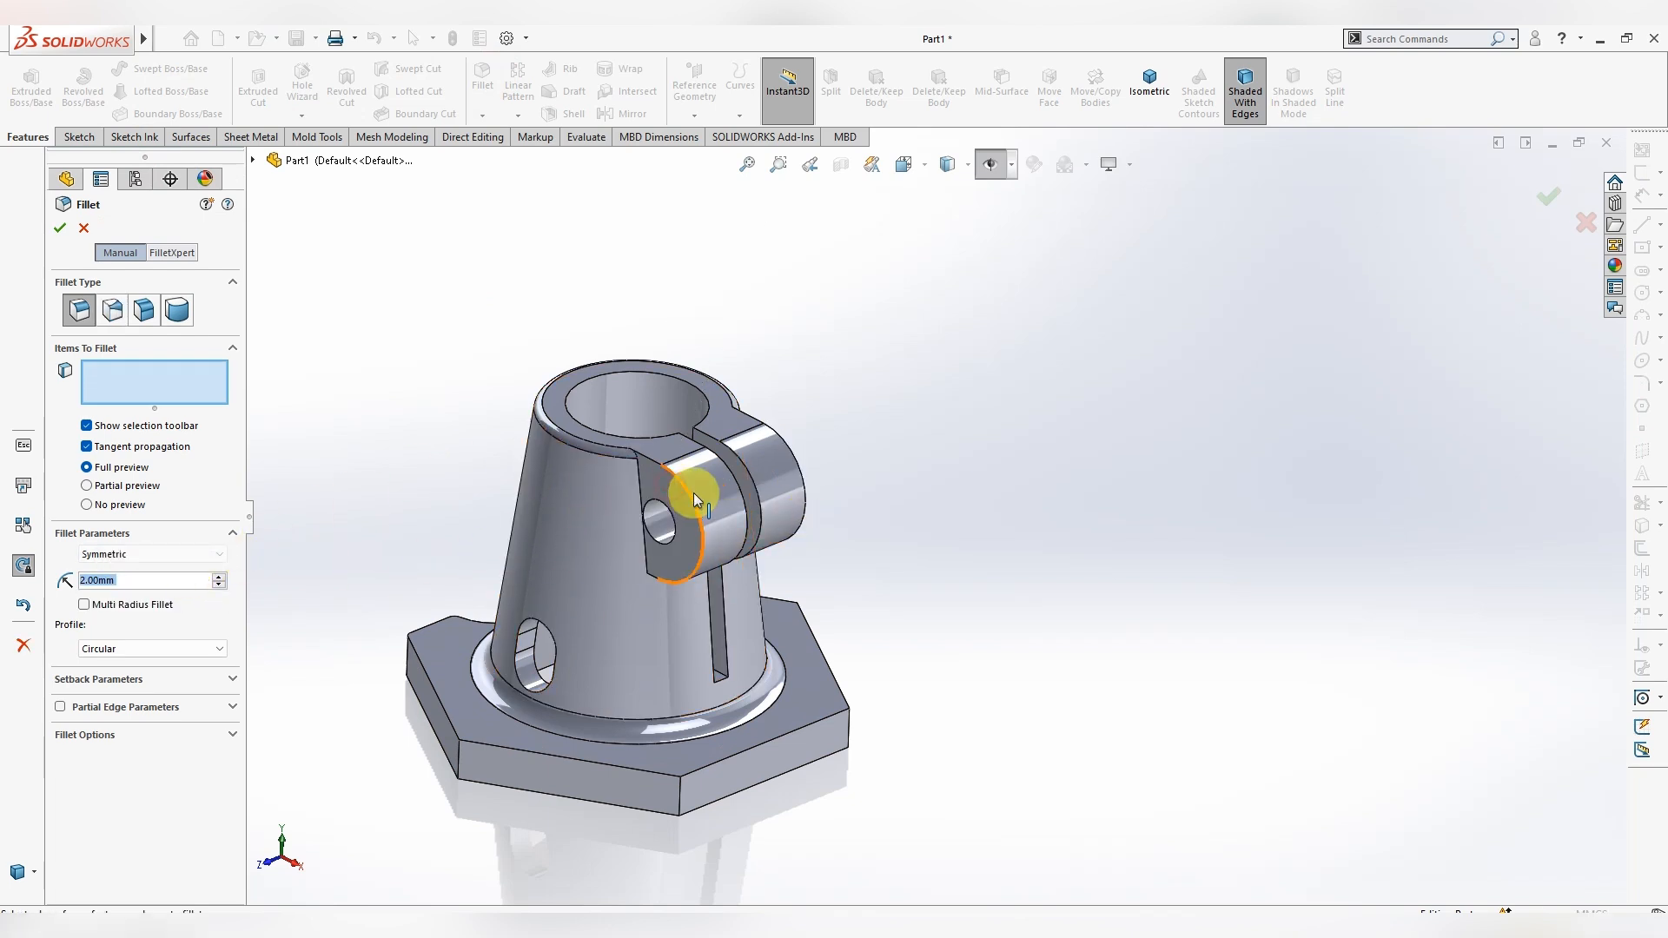
click(686, 488)
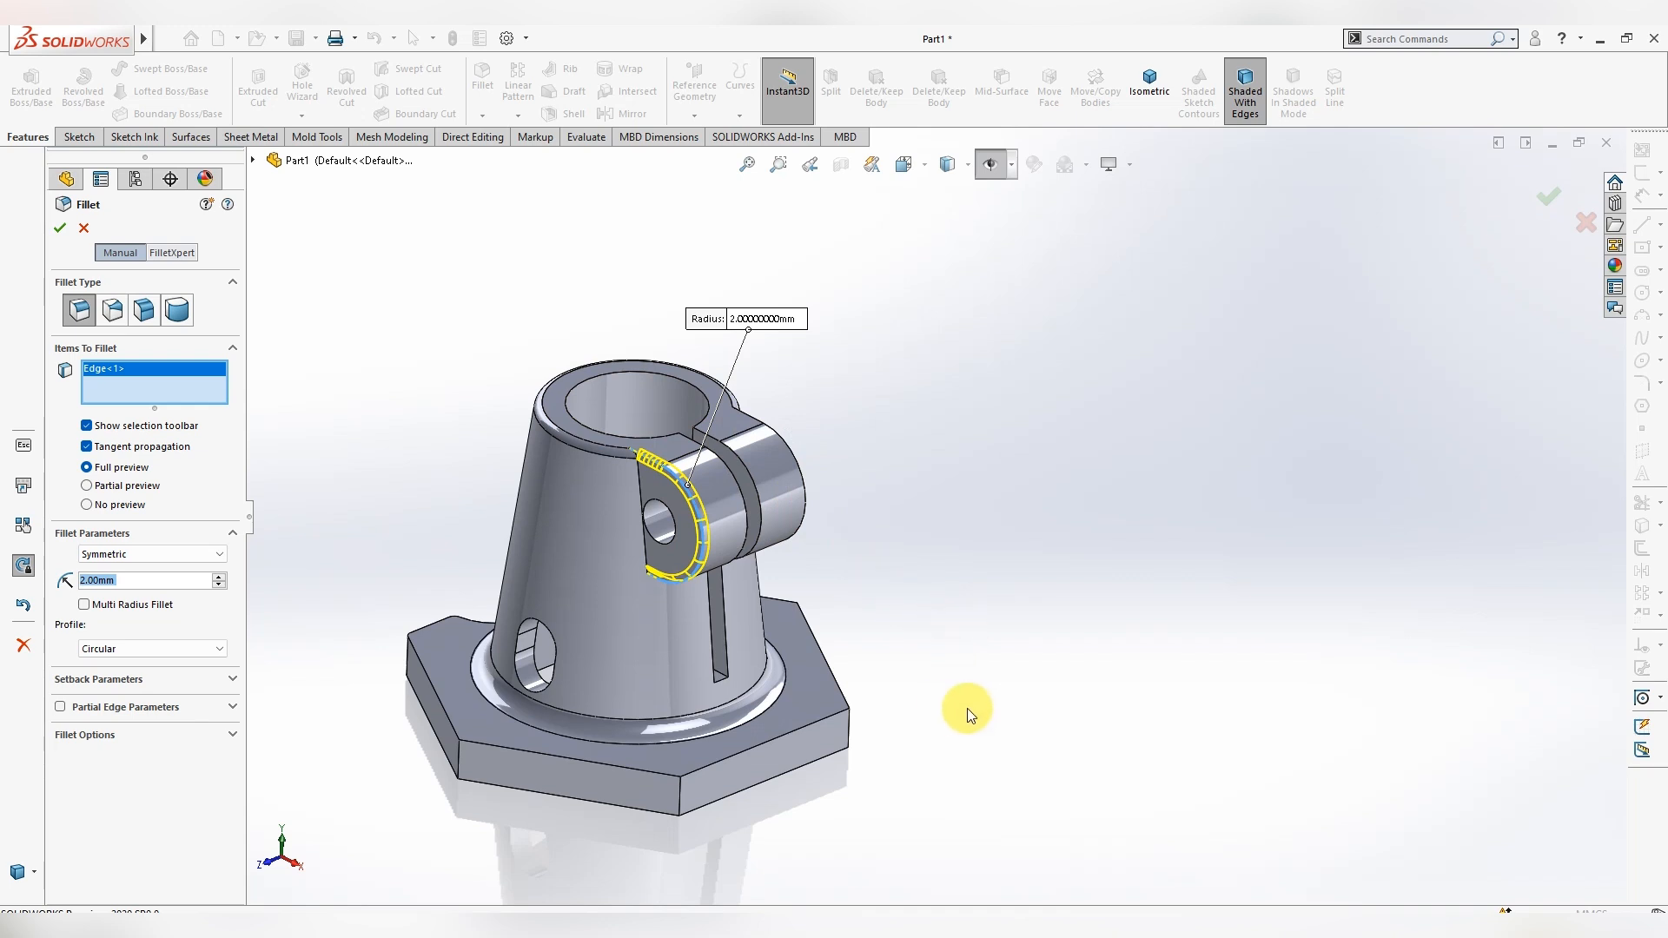
click(637, 482)
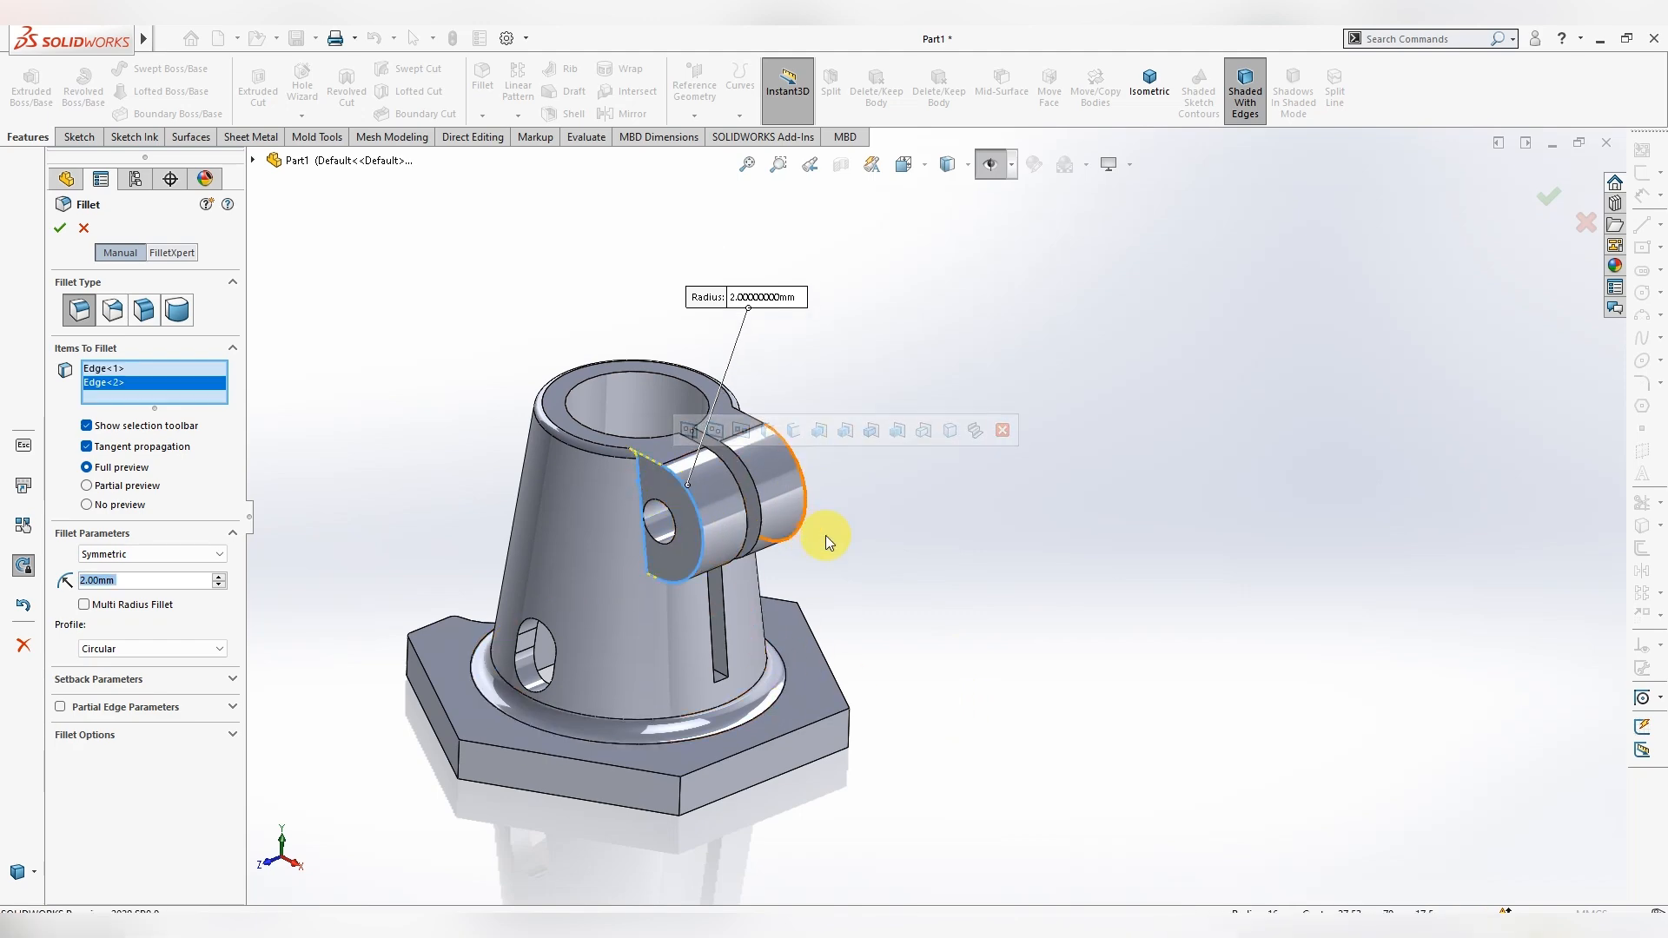
middle_drag(905, 577, 638, 493)
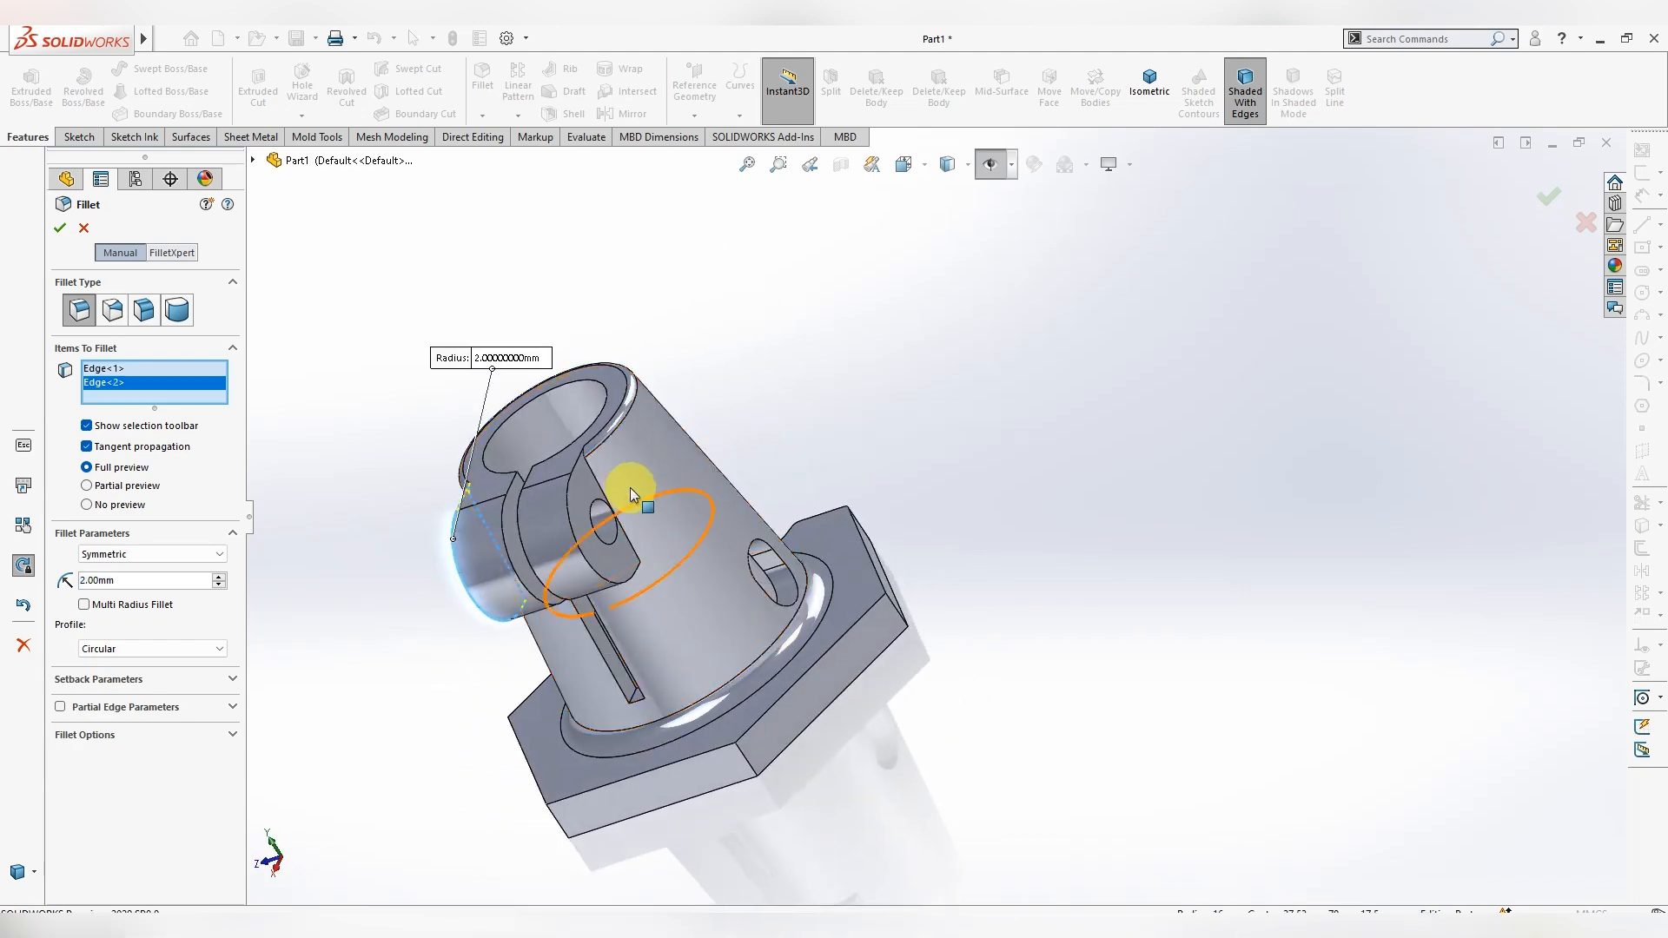
click(575, 482)
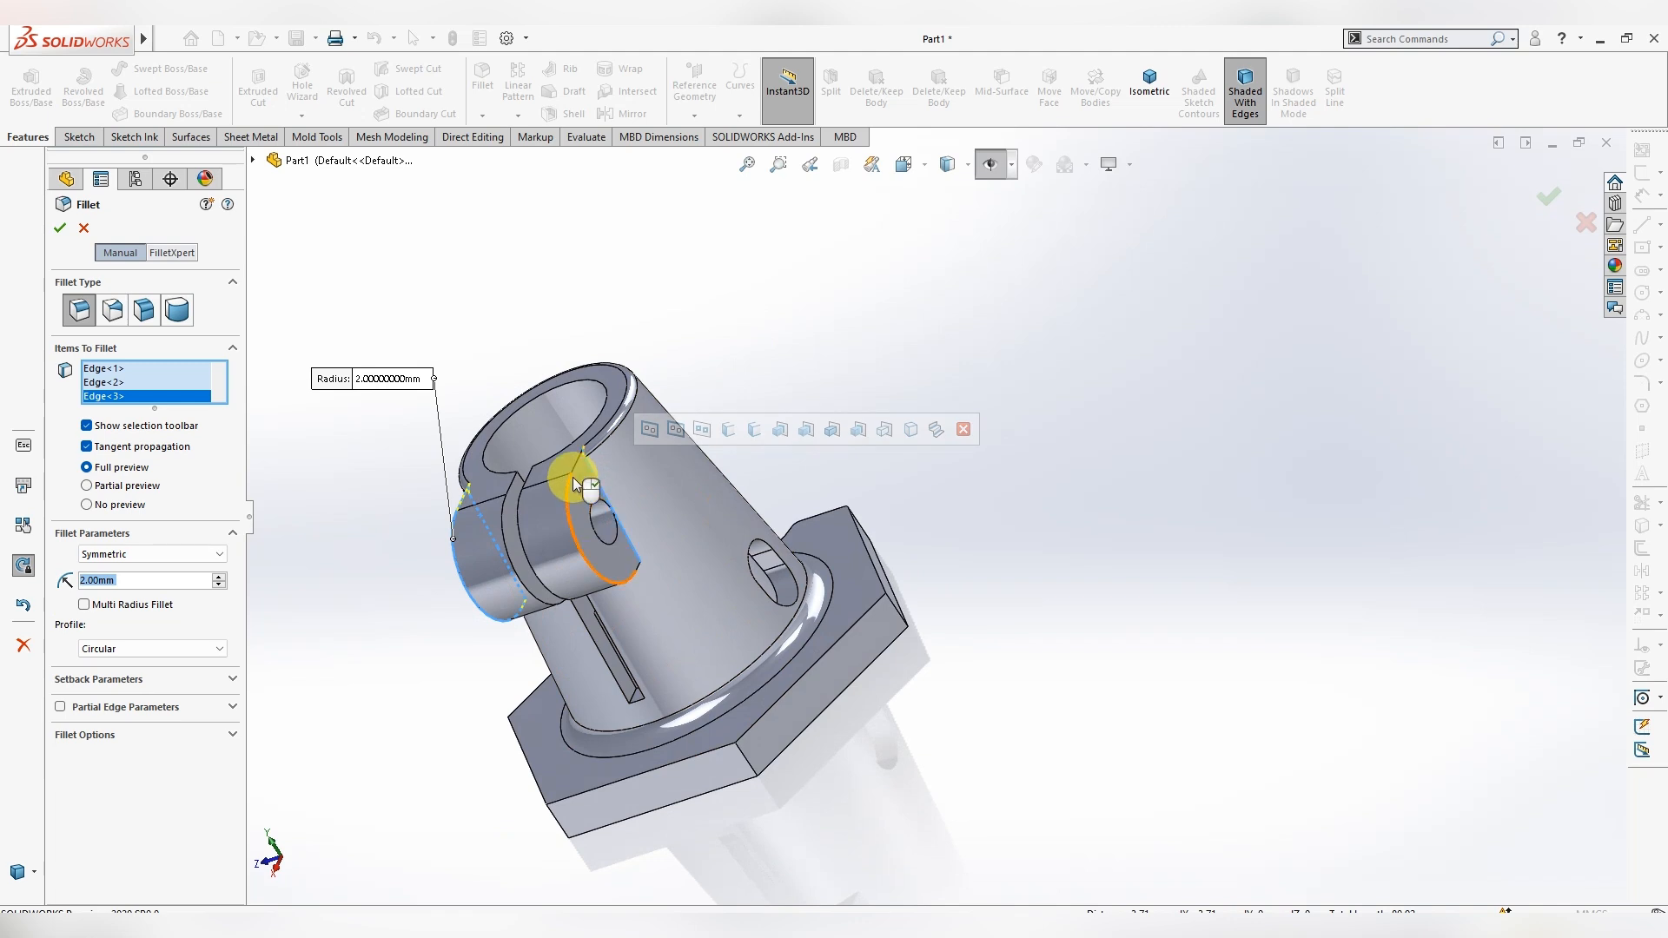
click(573, 482)
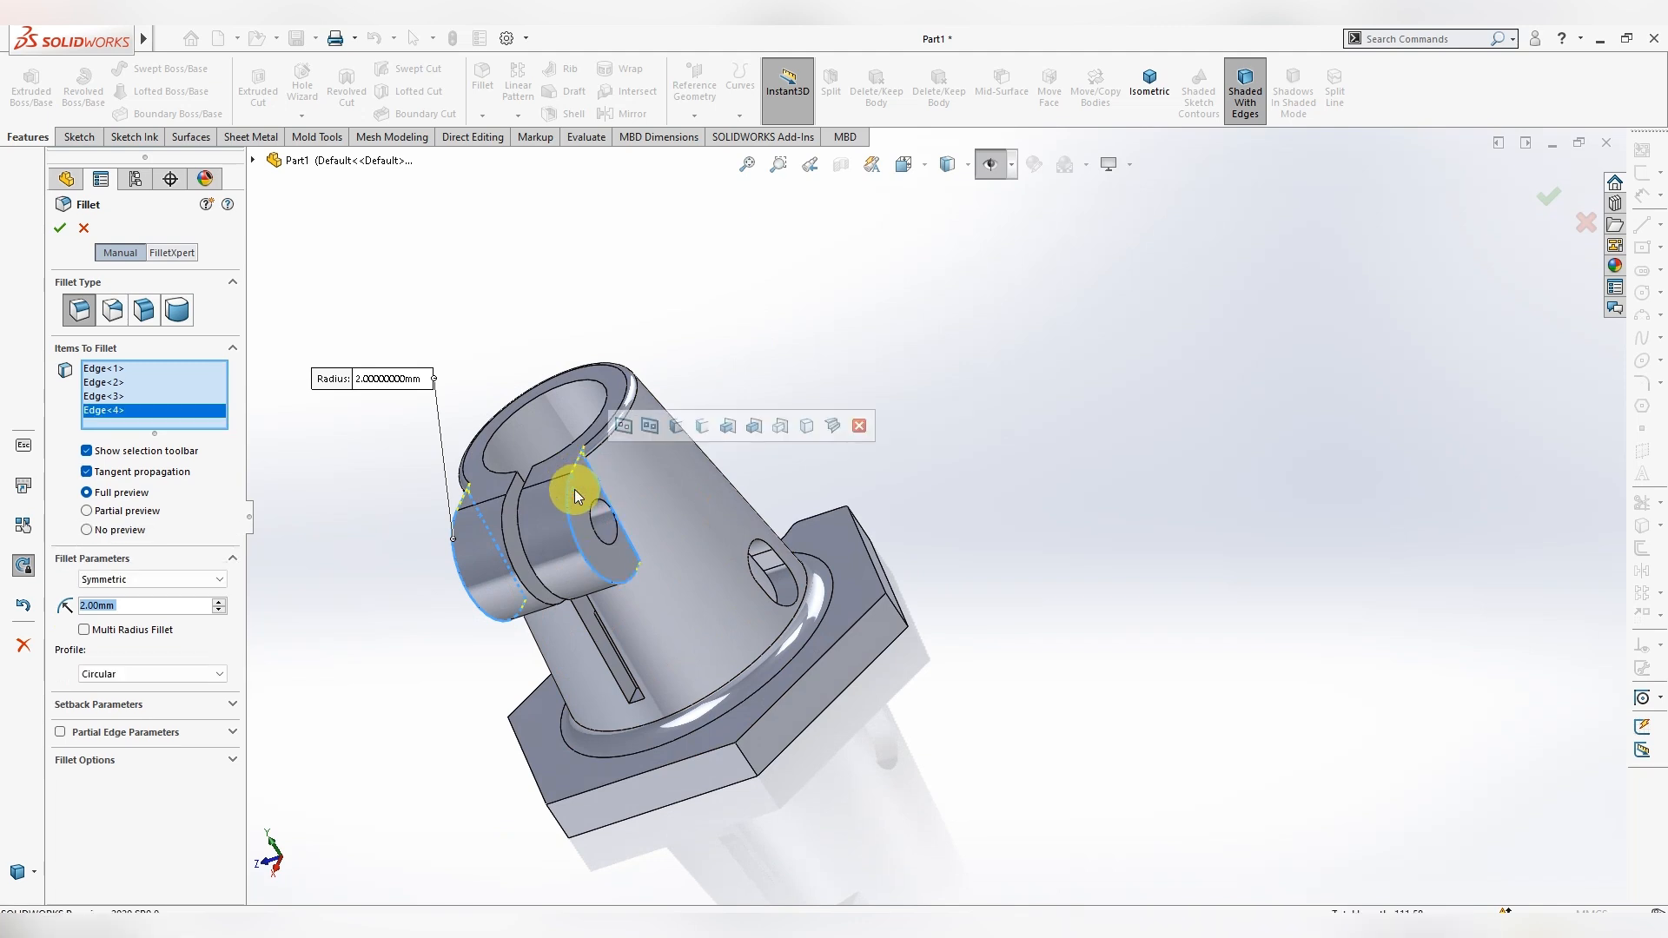
click(59, 228)
click(538, 174)
middle_drag(790, 447, 952, 408)
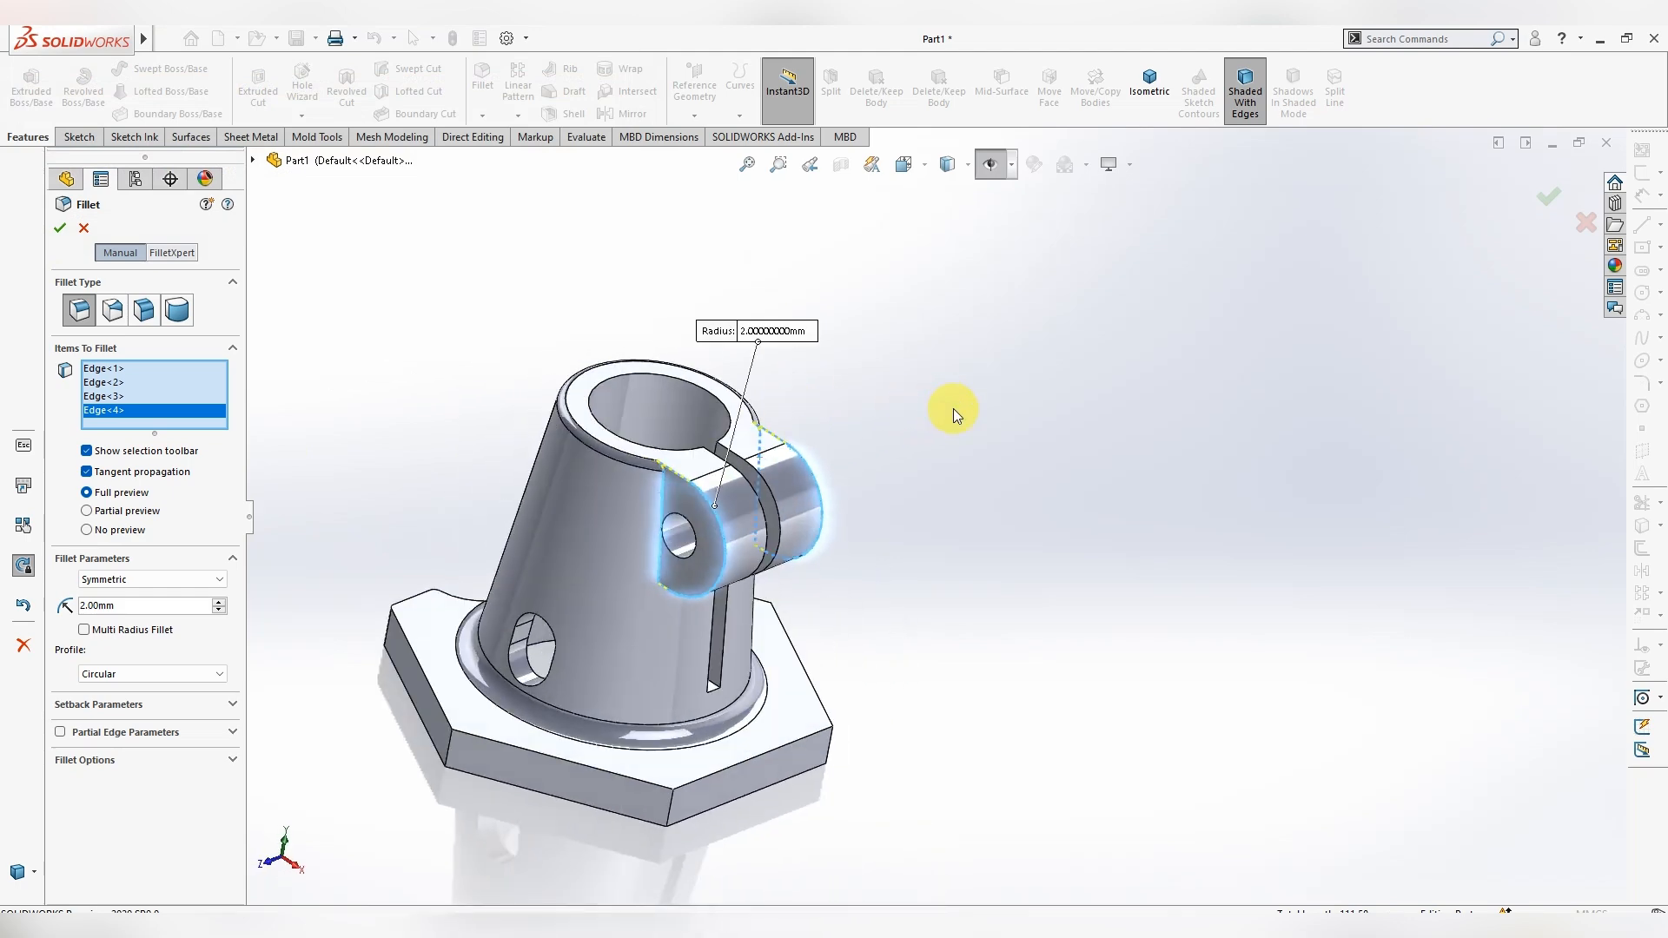
key(Escape)
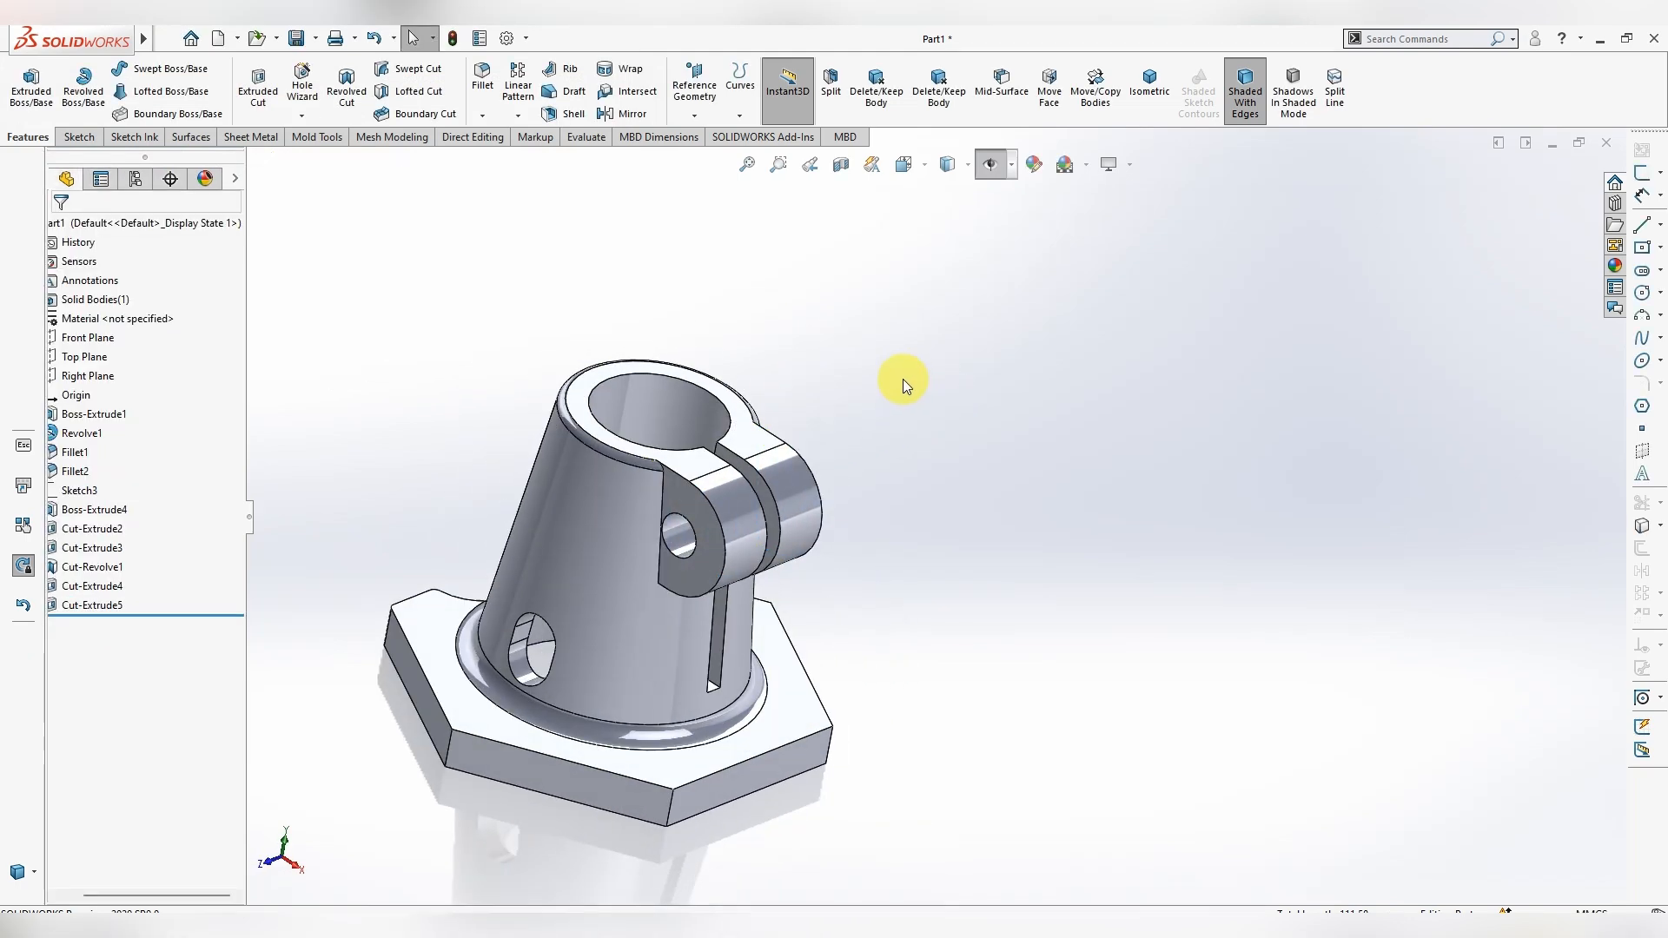
- Fillet the lug's front face with 2 mm radii, on its curved outer edge and where it meets the tapered body
click(482, 77)
click(706, 501)
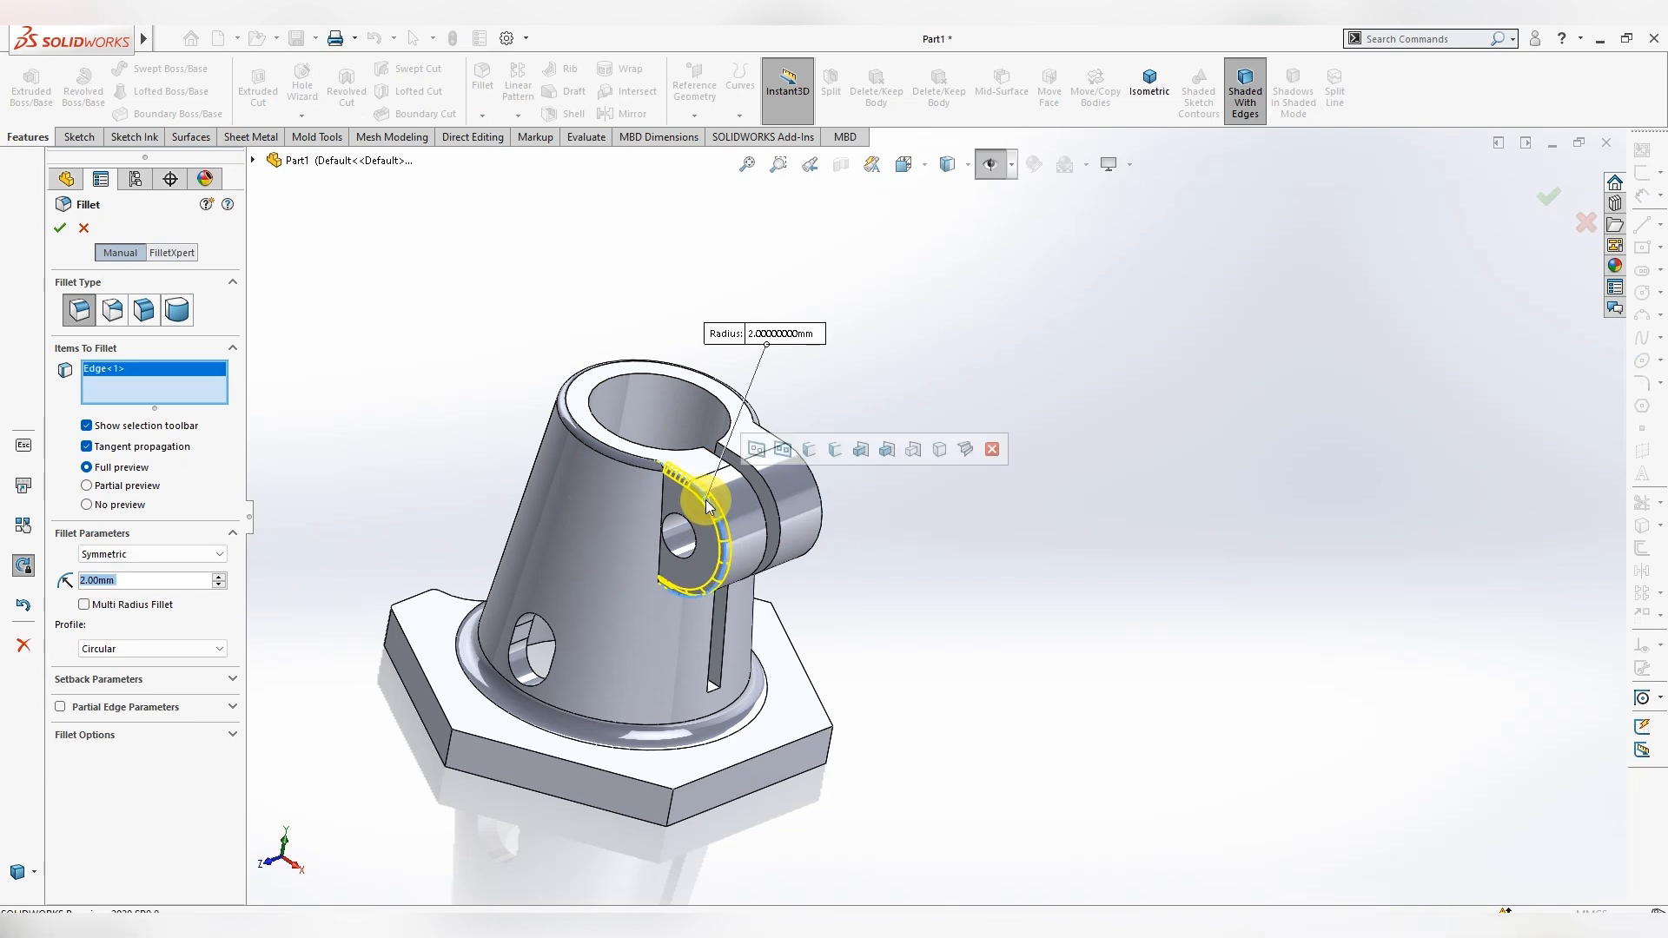
click(59, 230)
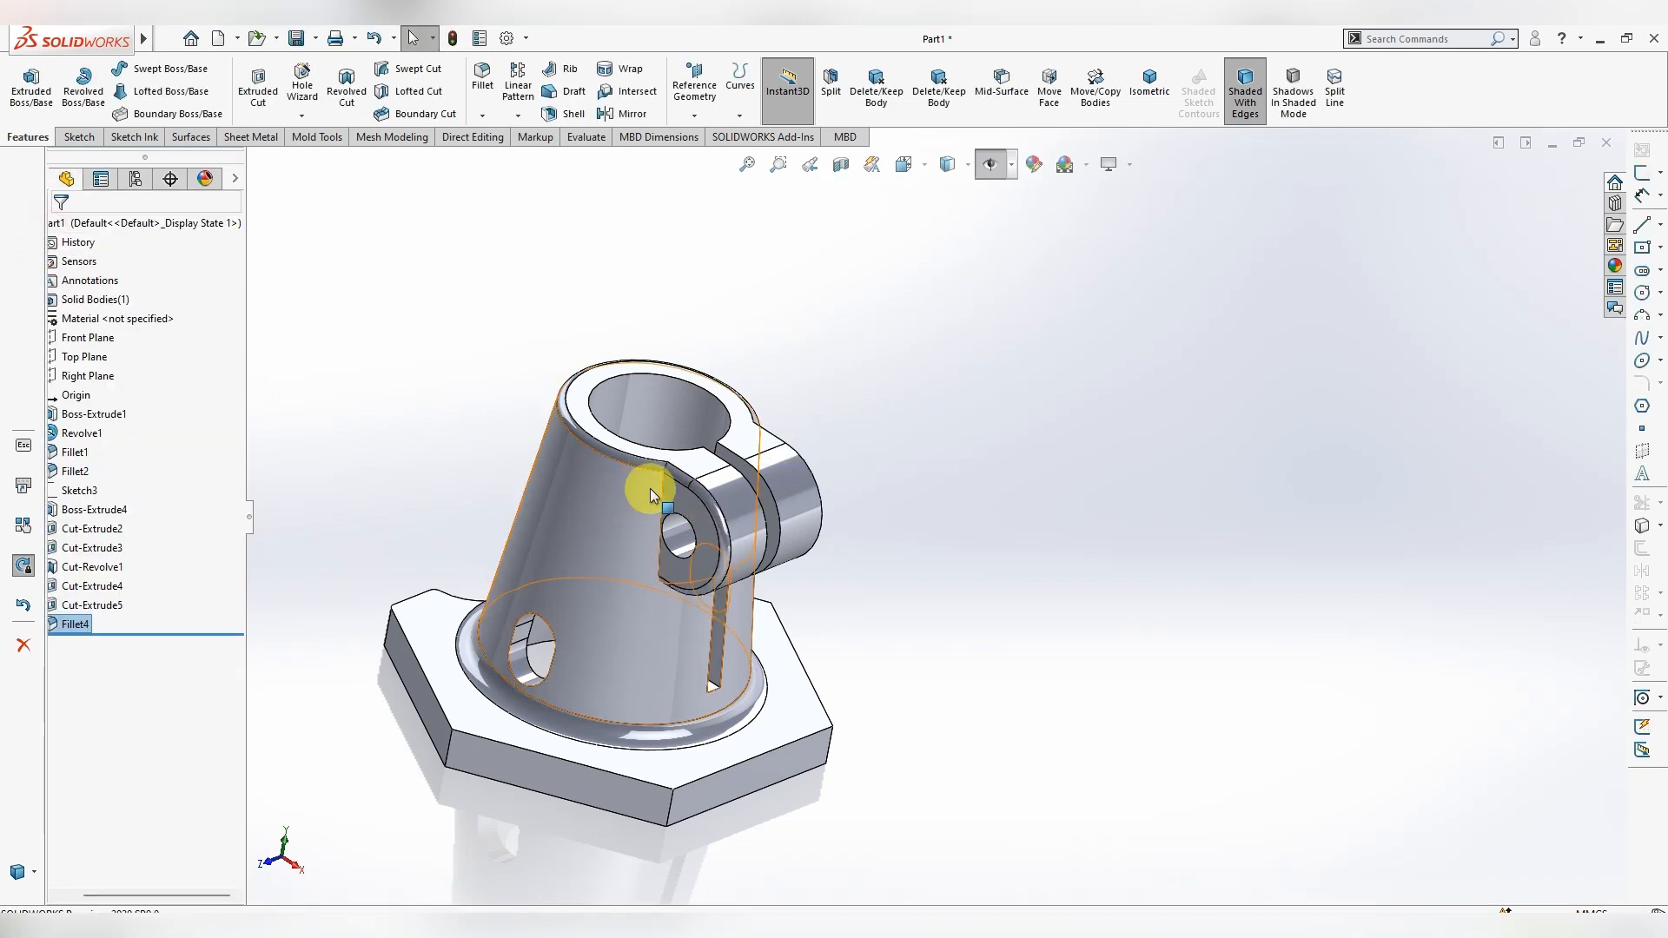
click(664, 484)
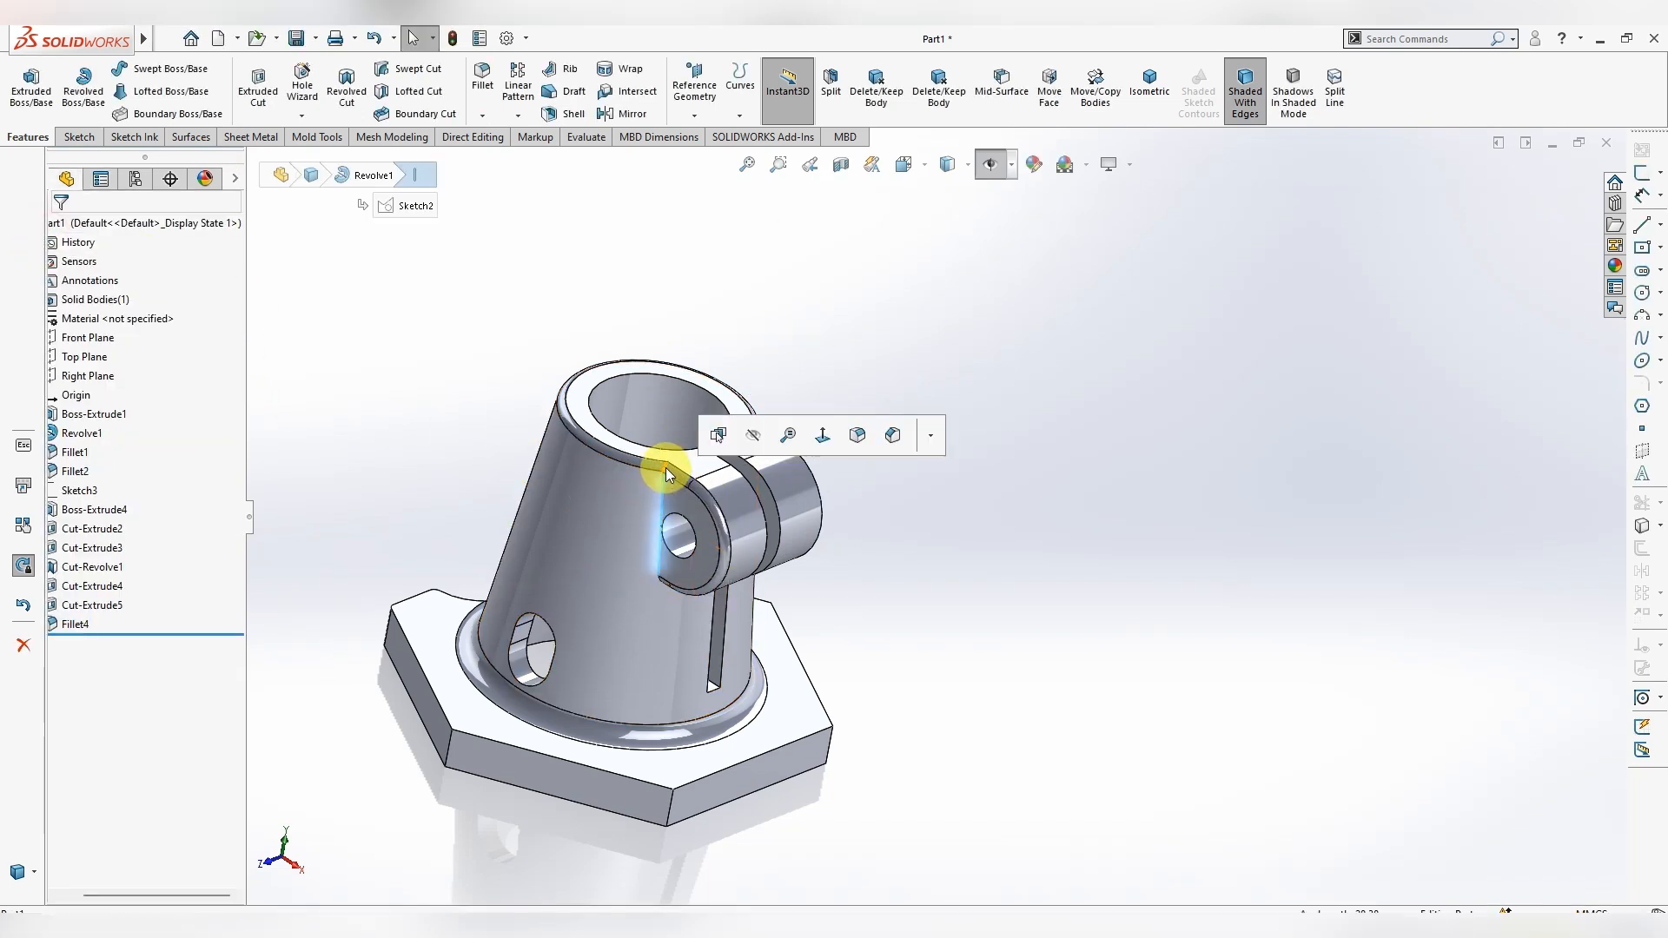
click(666, 467)
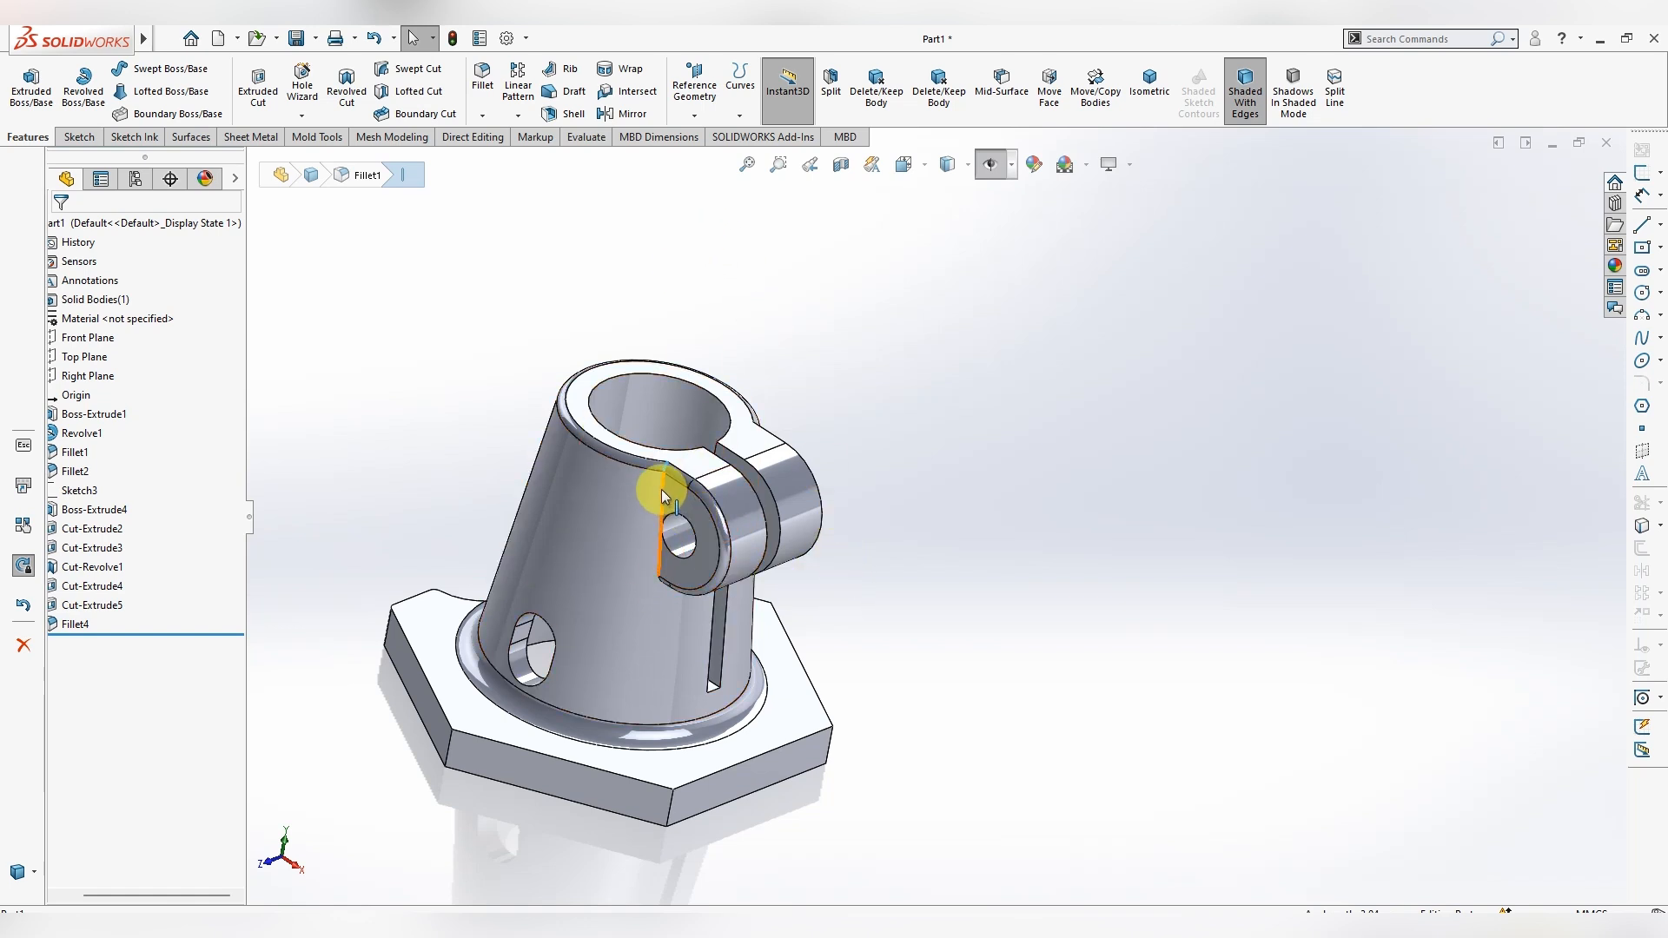
click(481, 79)
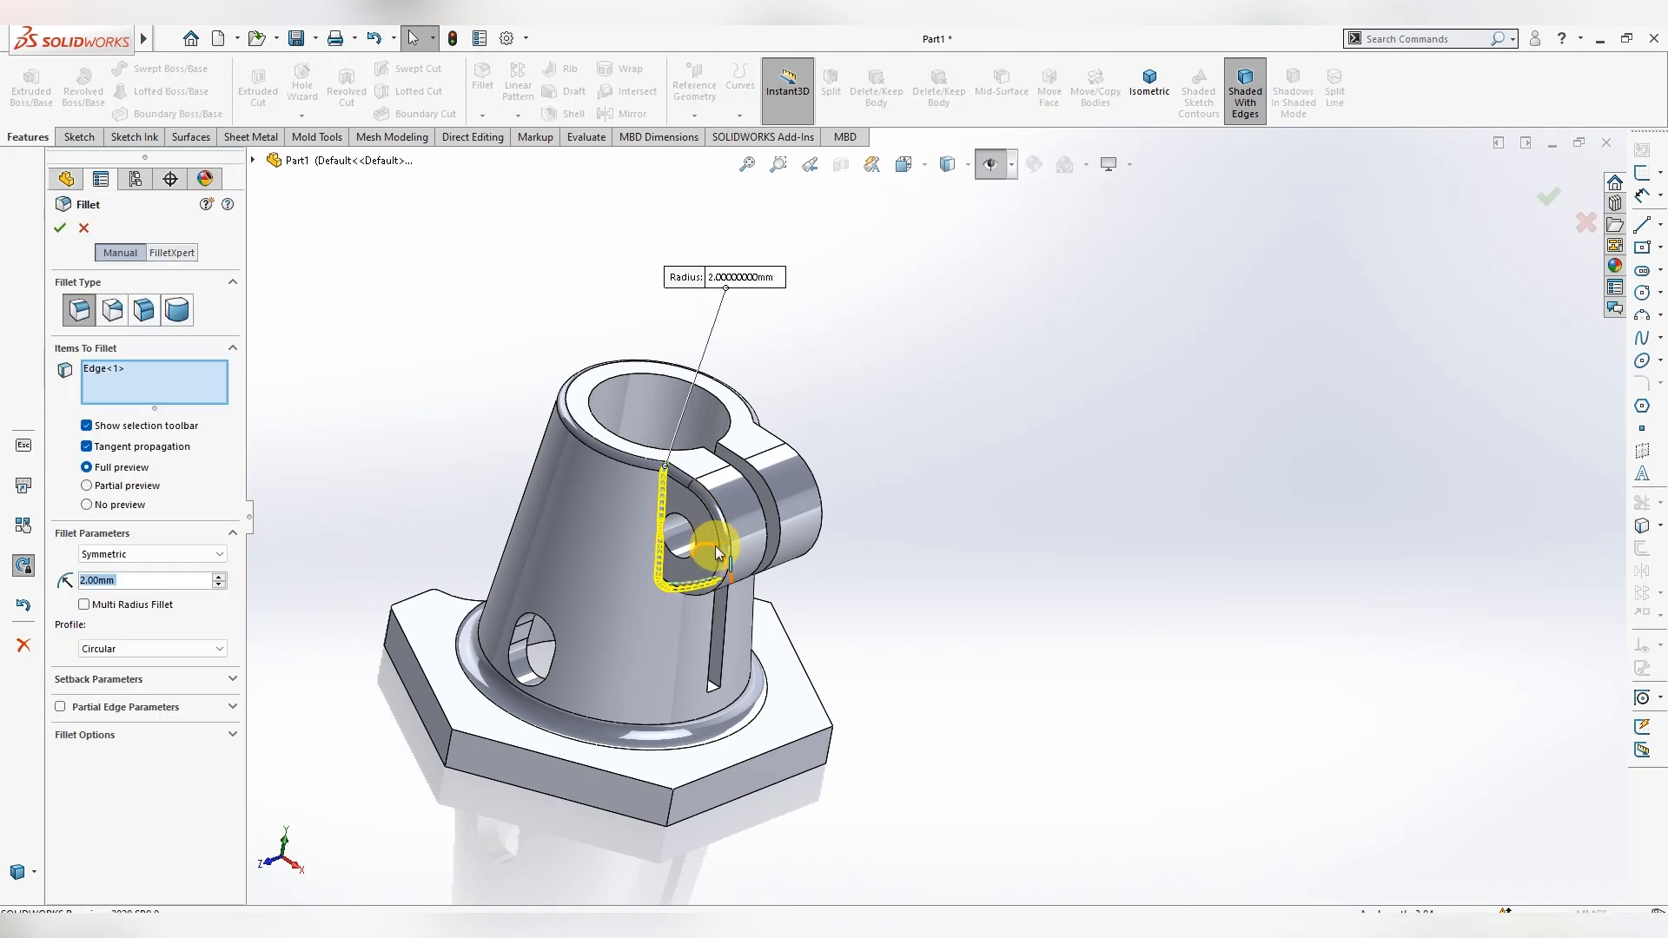
click(61, 227)
- Add 2 mm fillets on the opposite lug face, at its junction with the tapered body and along its curved outer edge
middle_drag(949, 585, 622, 535)
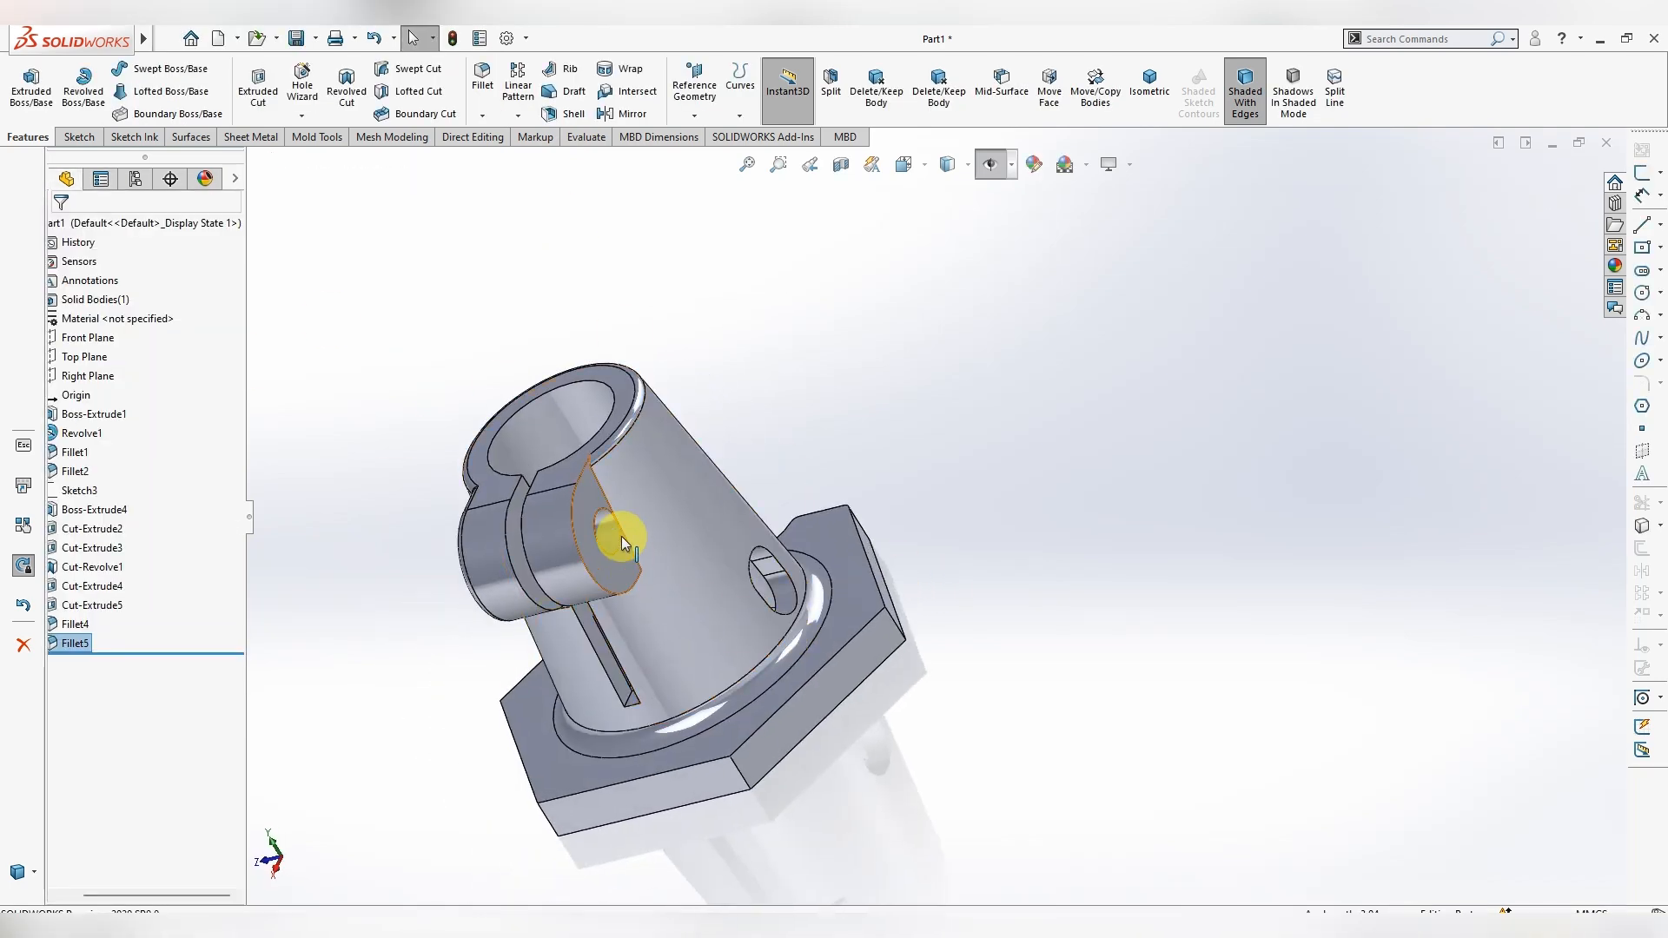
click(605, 495)
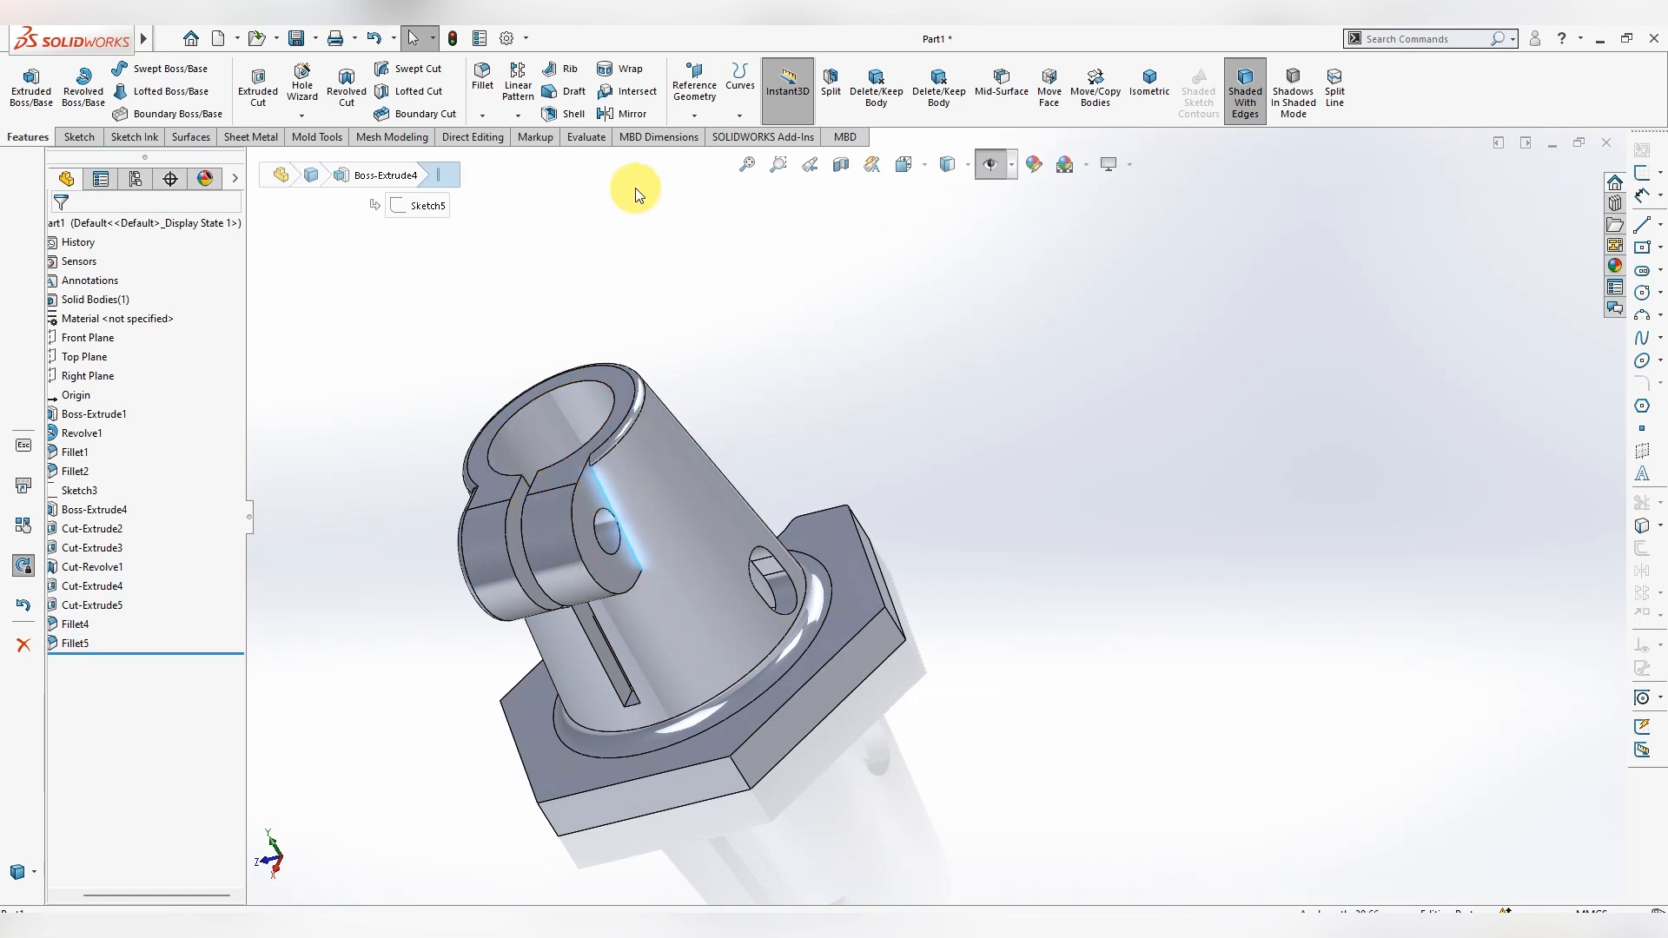
click(480, 76)
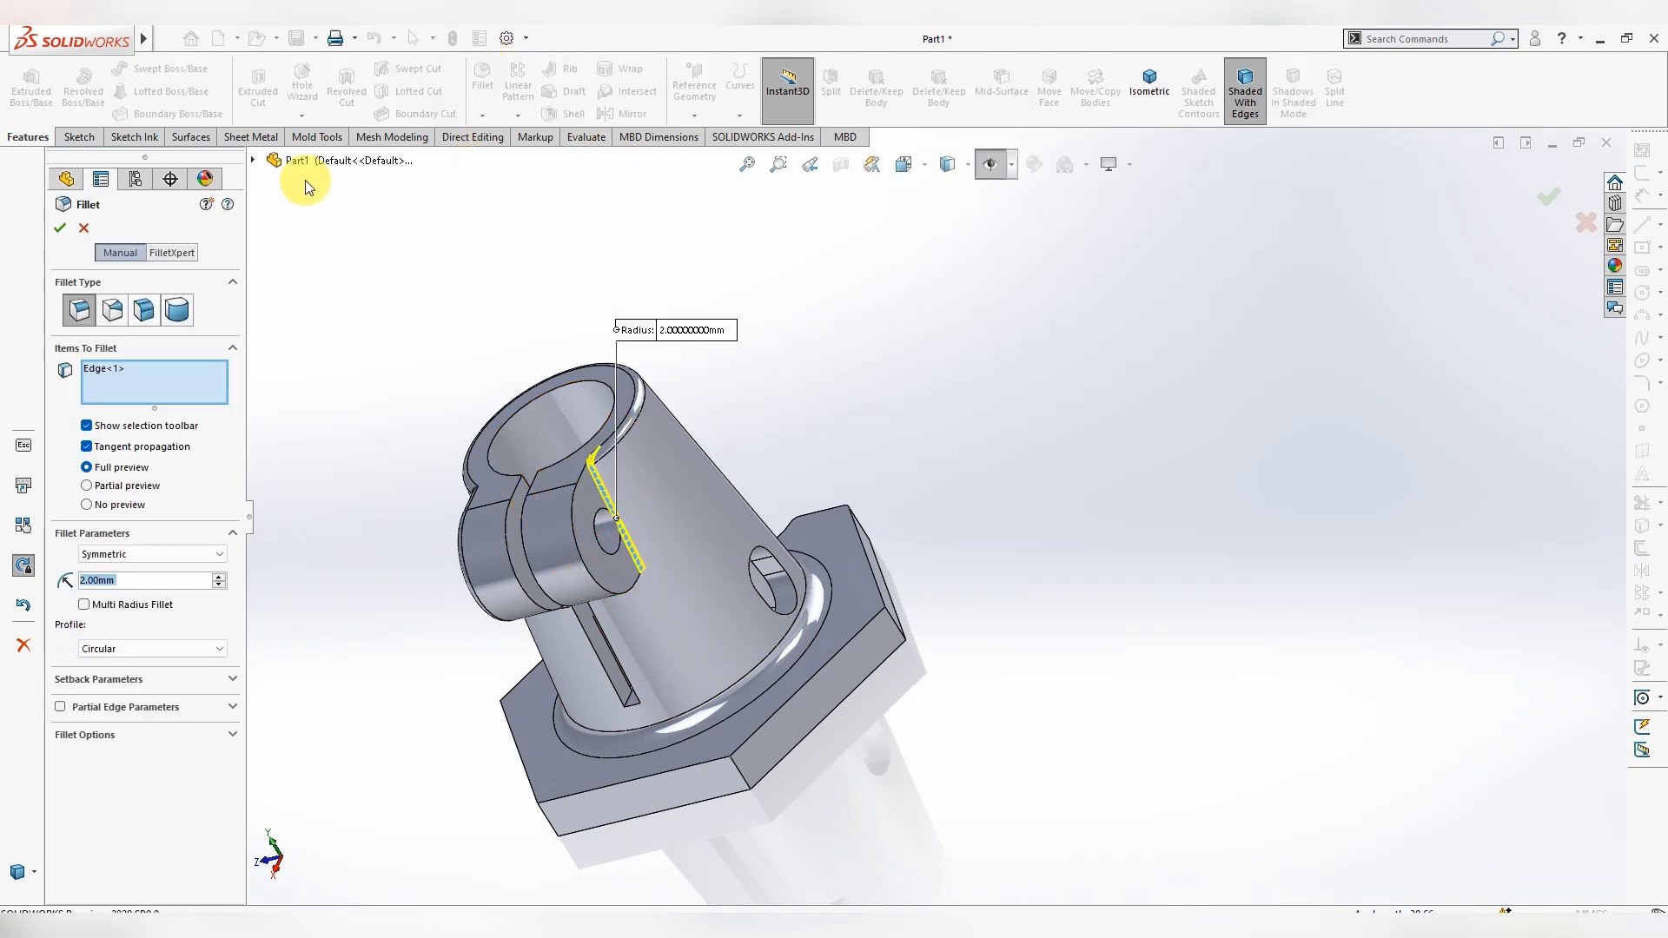
click(53, 228)
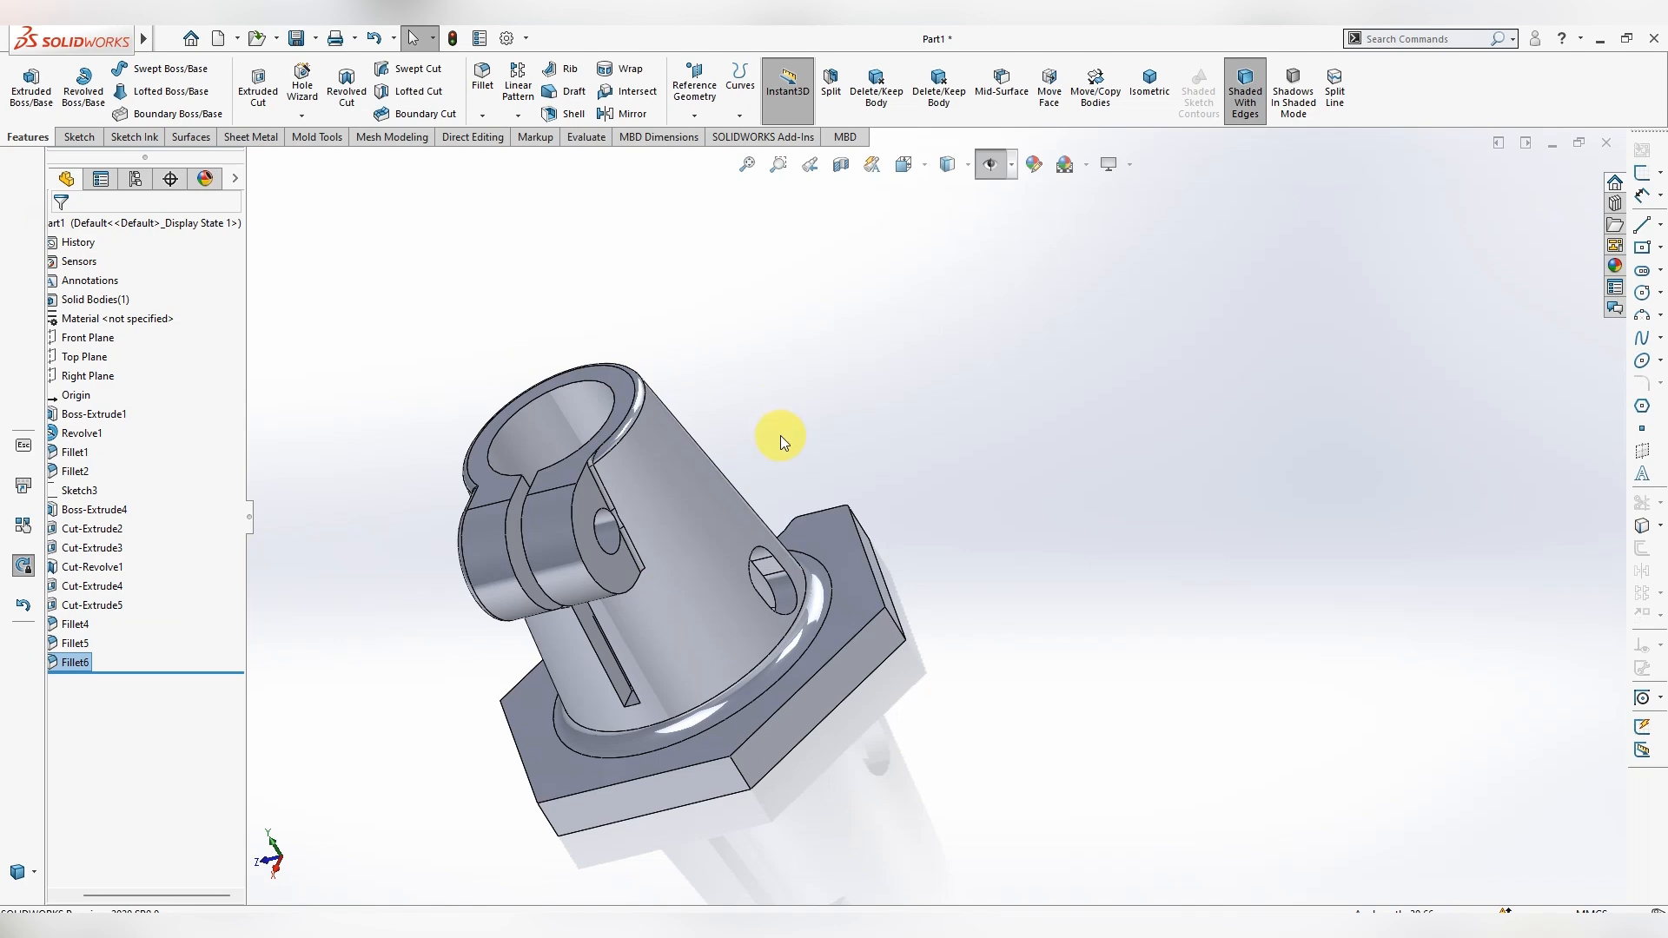
middle_drag(787, 447, 643, 365)
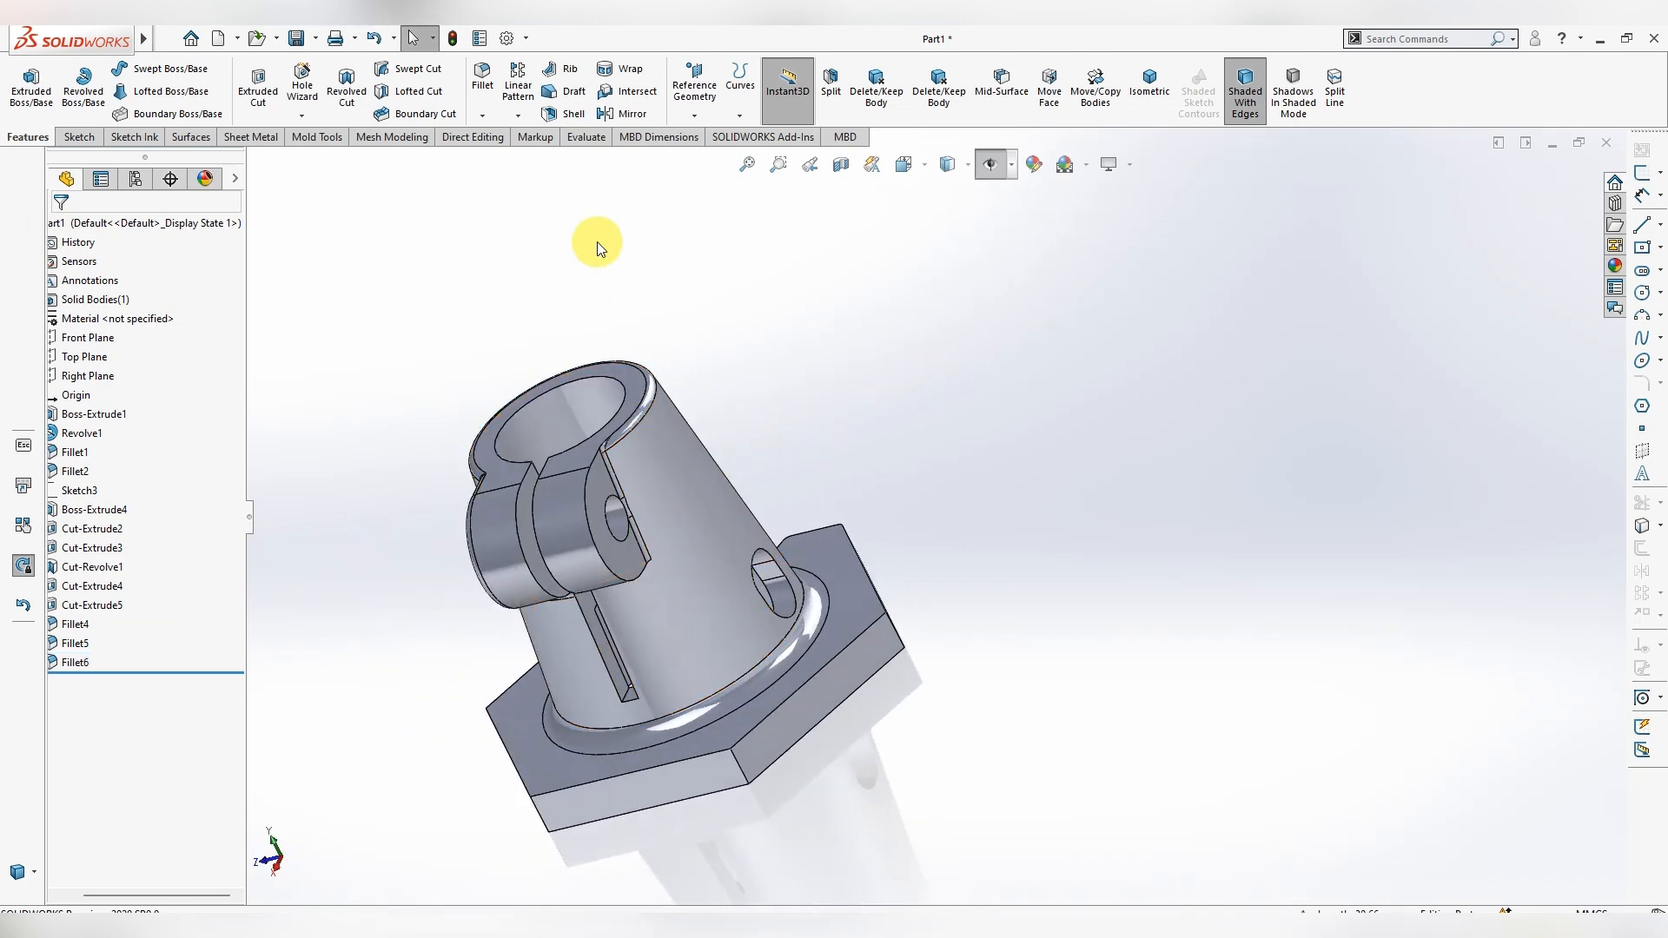
click(591, 461)
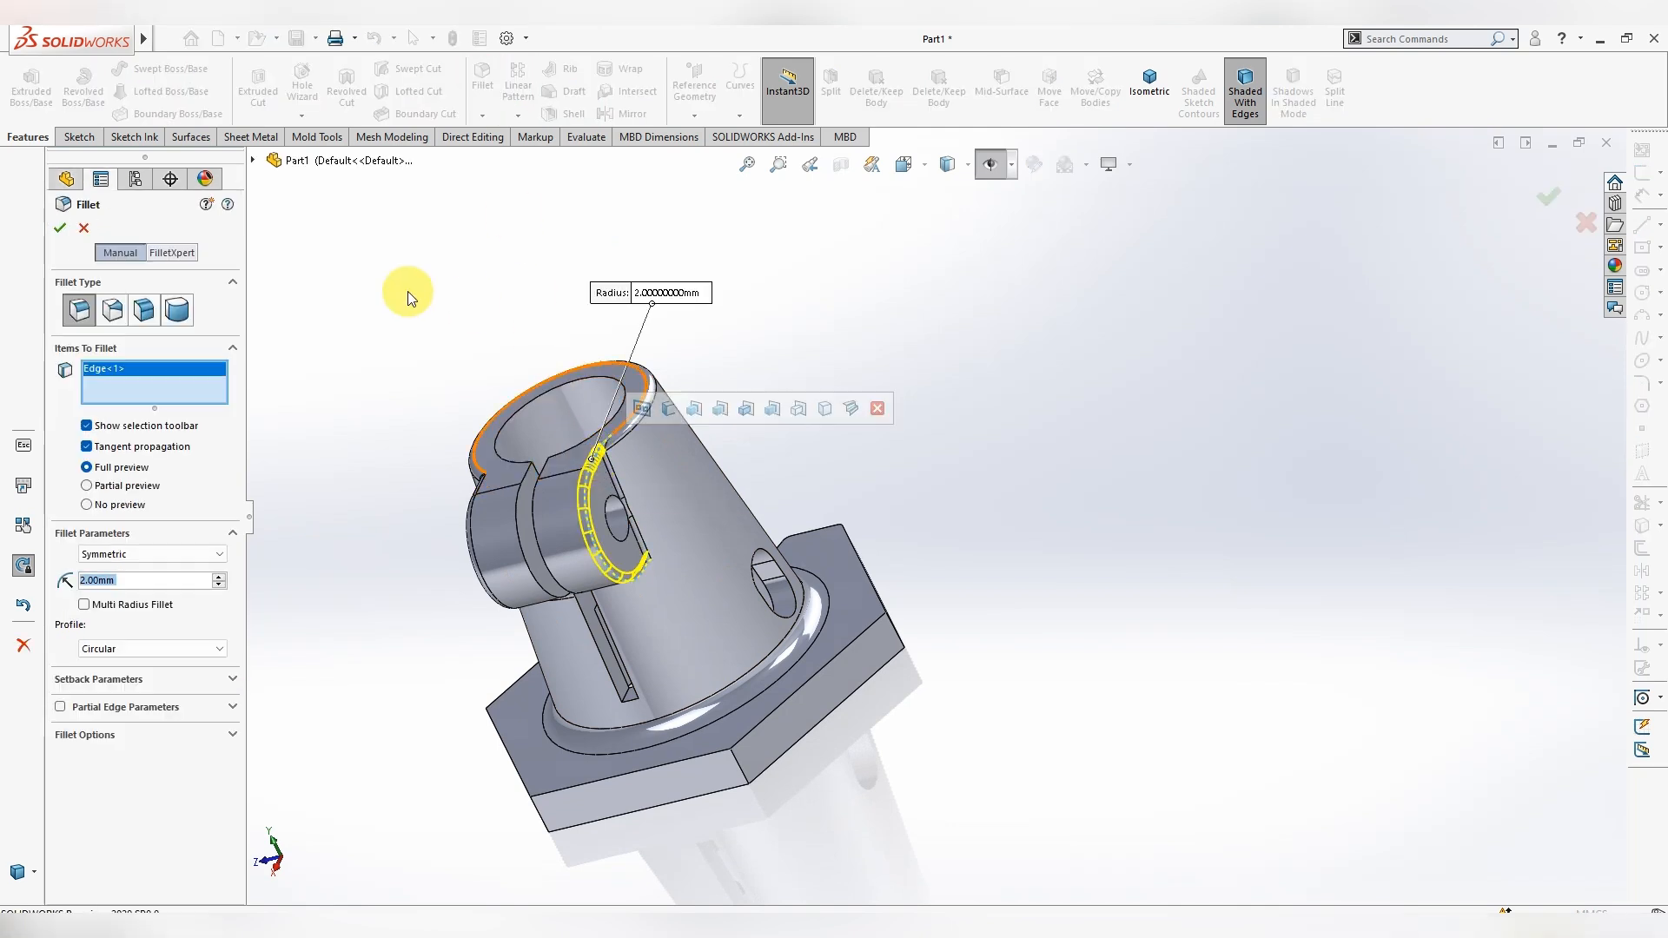
click(59, 230)
- Show the filleted part in a close three-quarter view starting from Isometric and apply the Plain White scene
middle_drag(913, 529, 1023, 483)
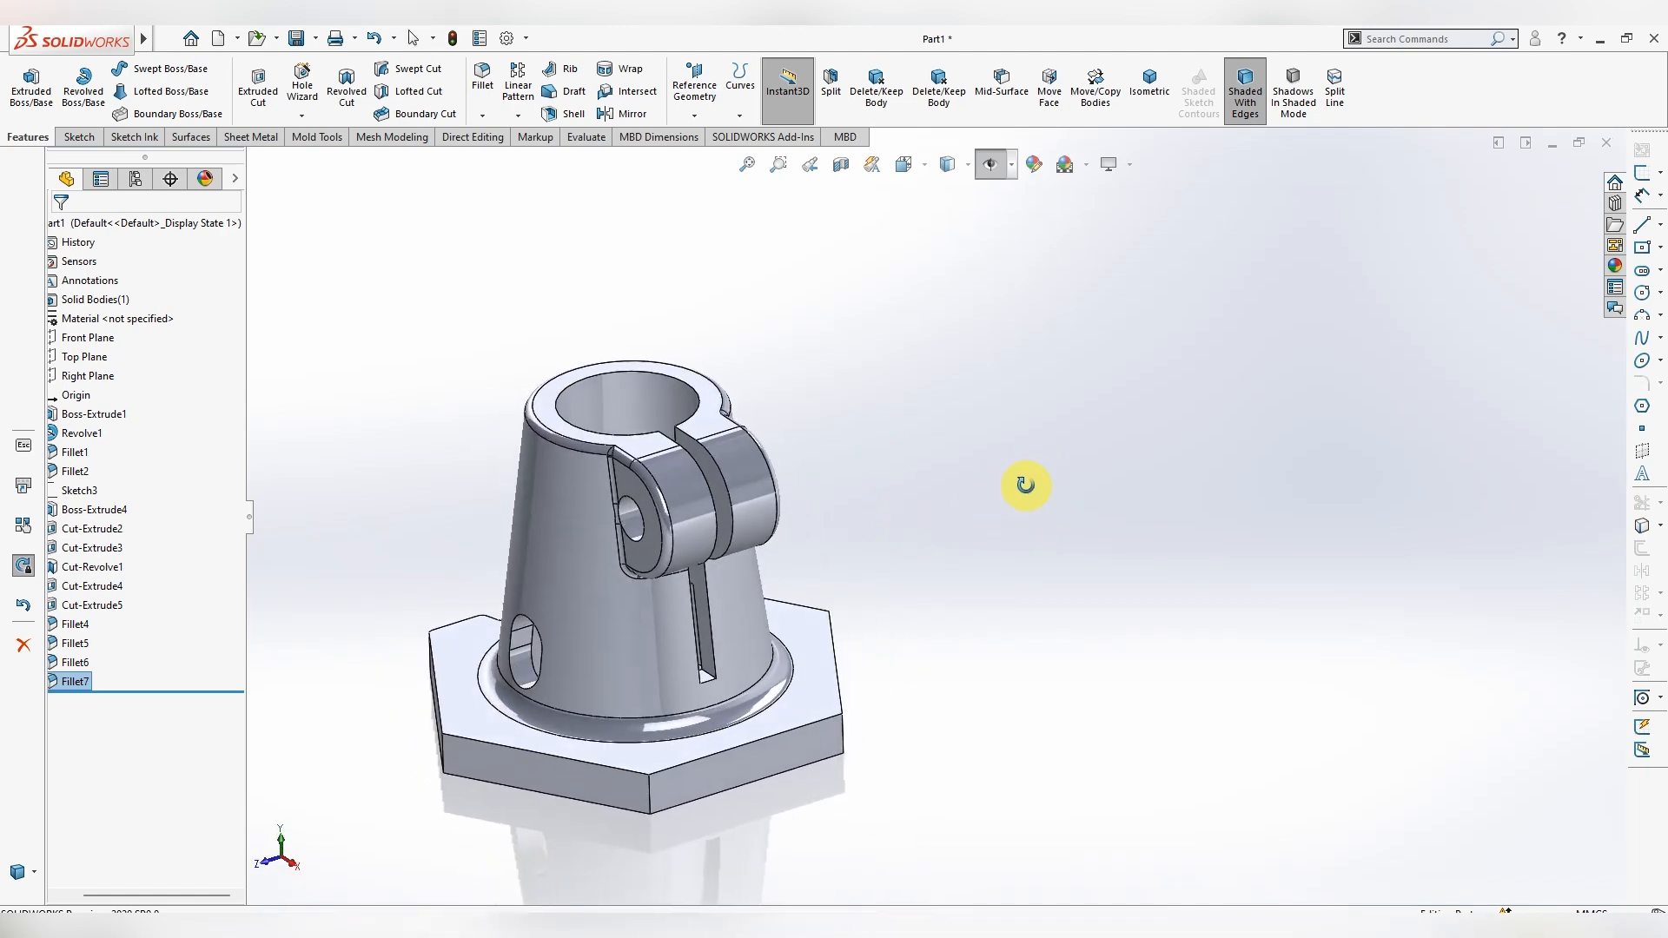
click(132, 138)
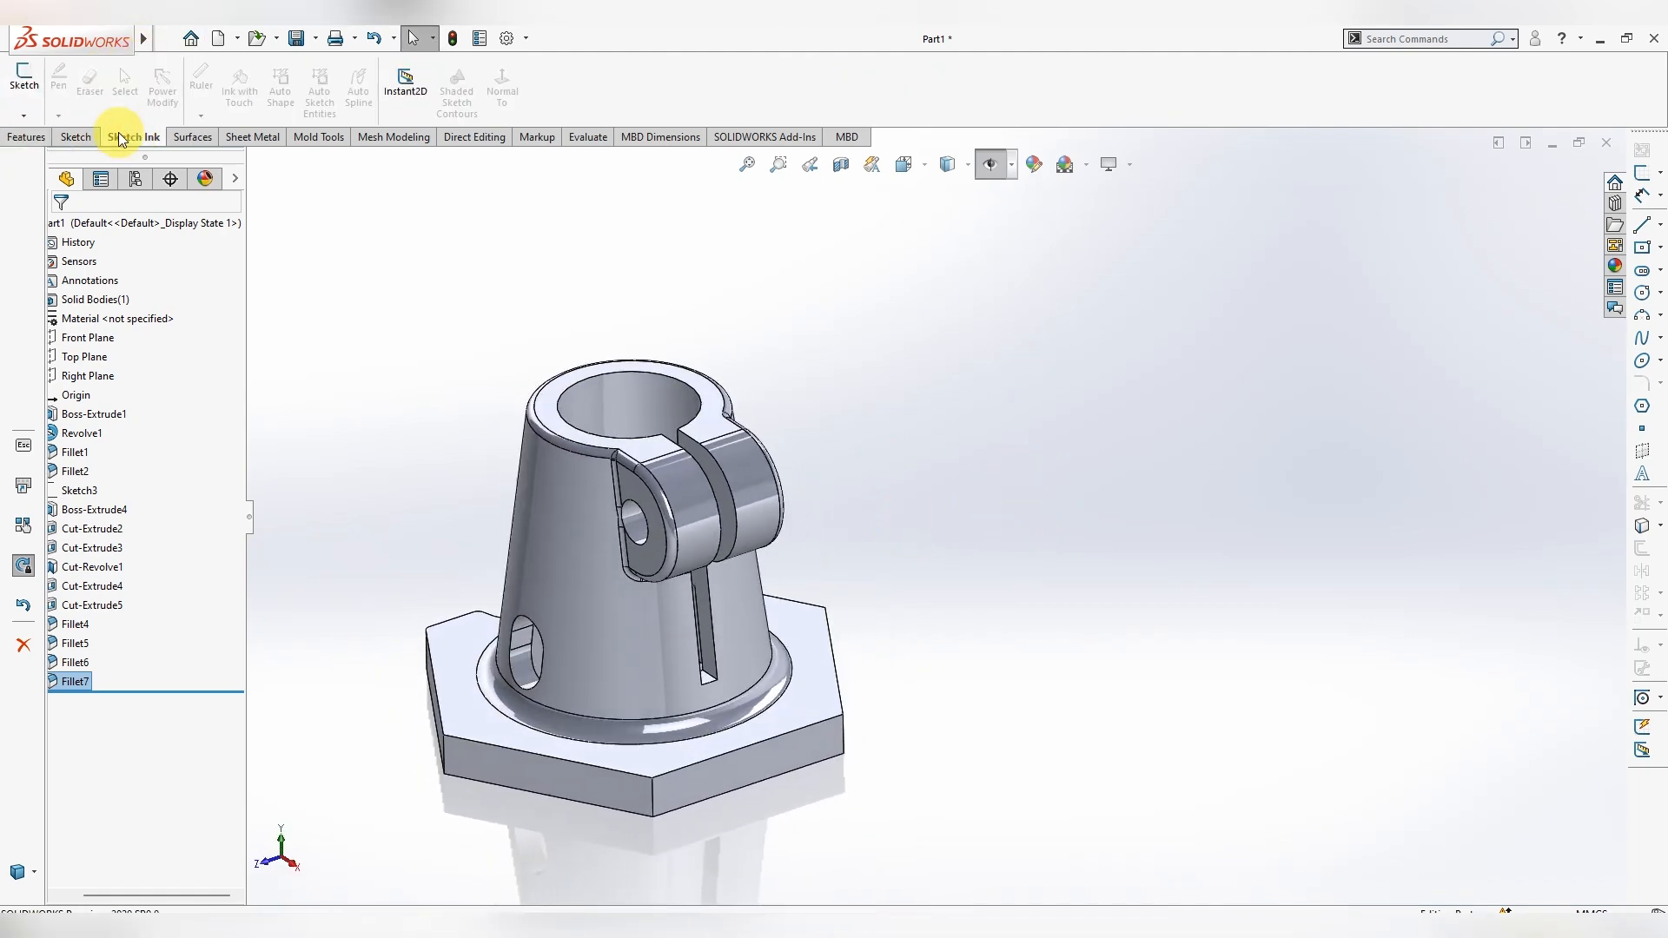
click(77, 137)
click(1192, 94)
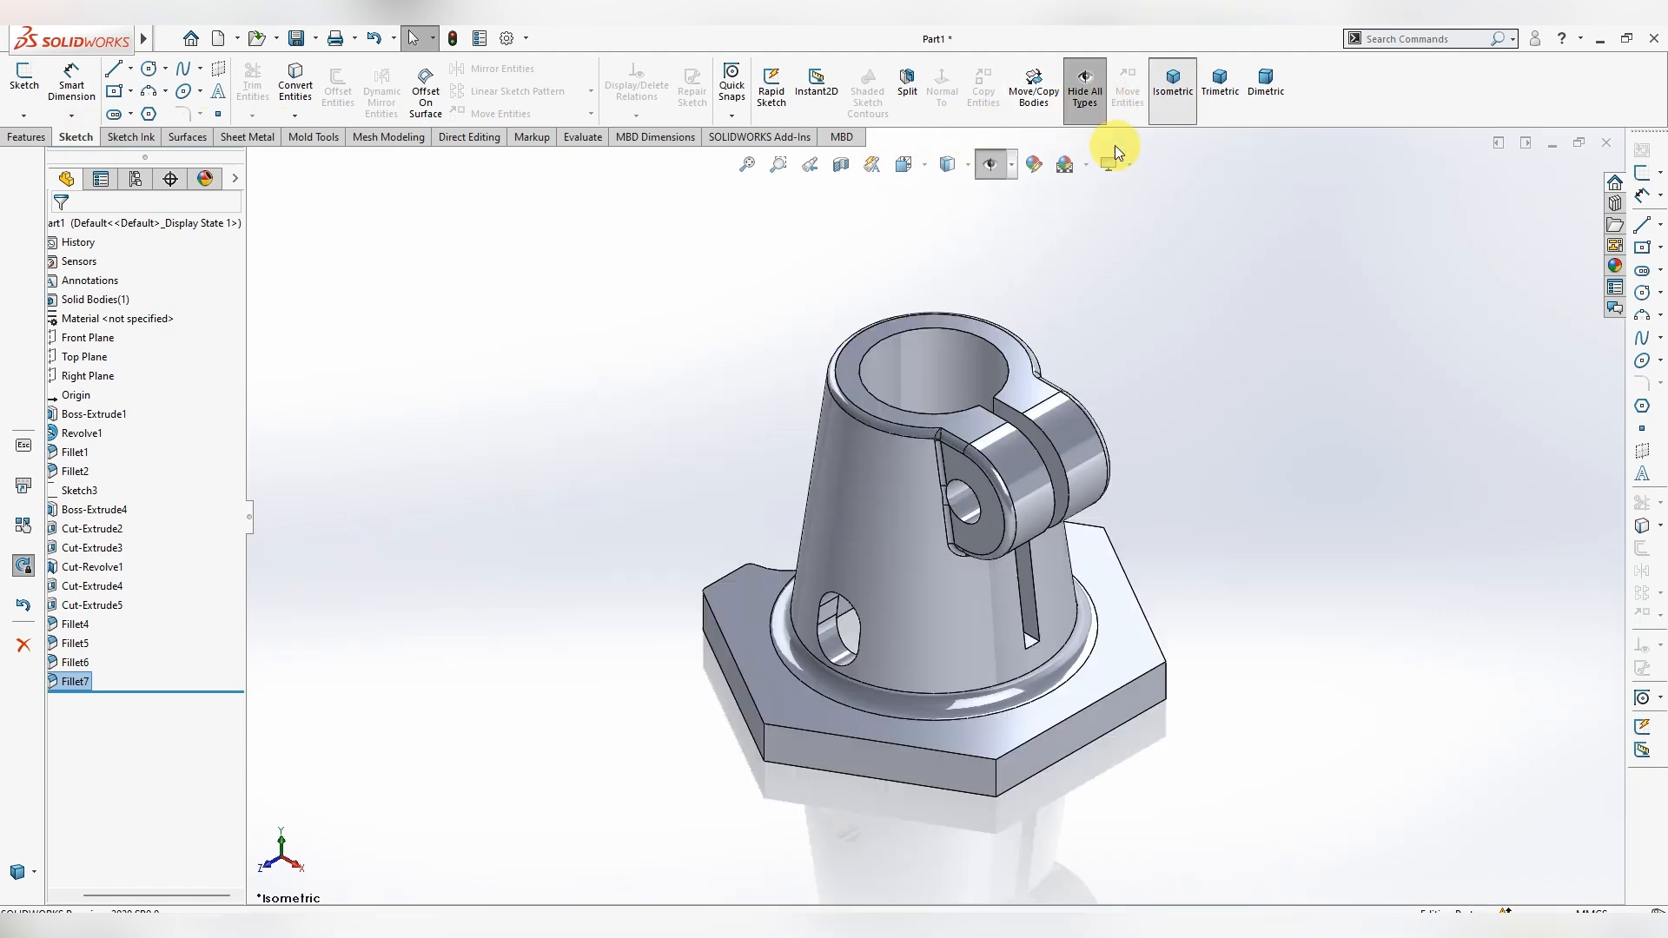
scroll(1306, 703, down, 2)
middle_drag(1238, 717, 566, 687)
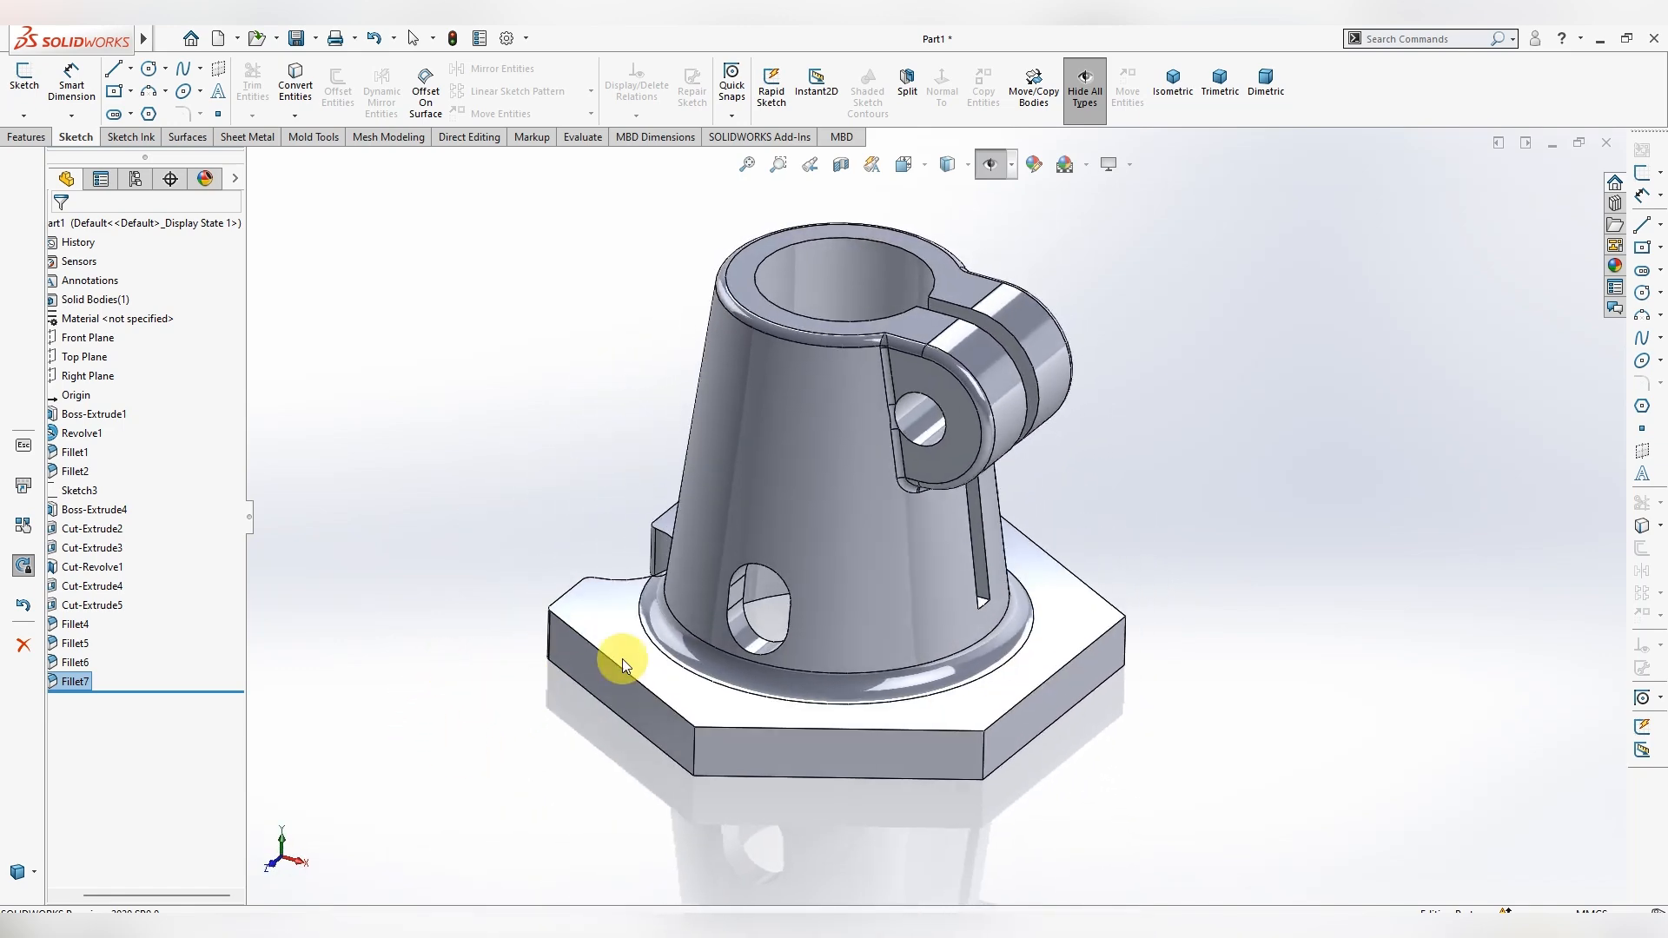
click(1075, 164)
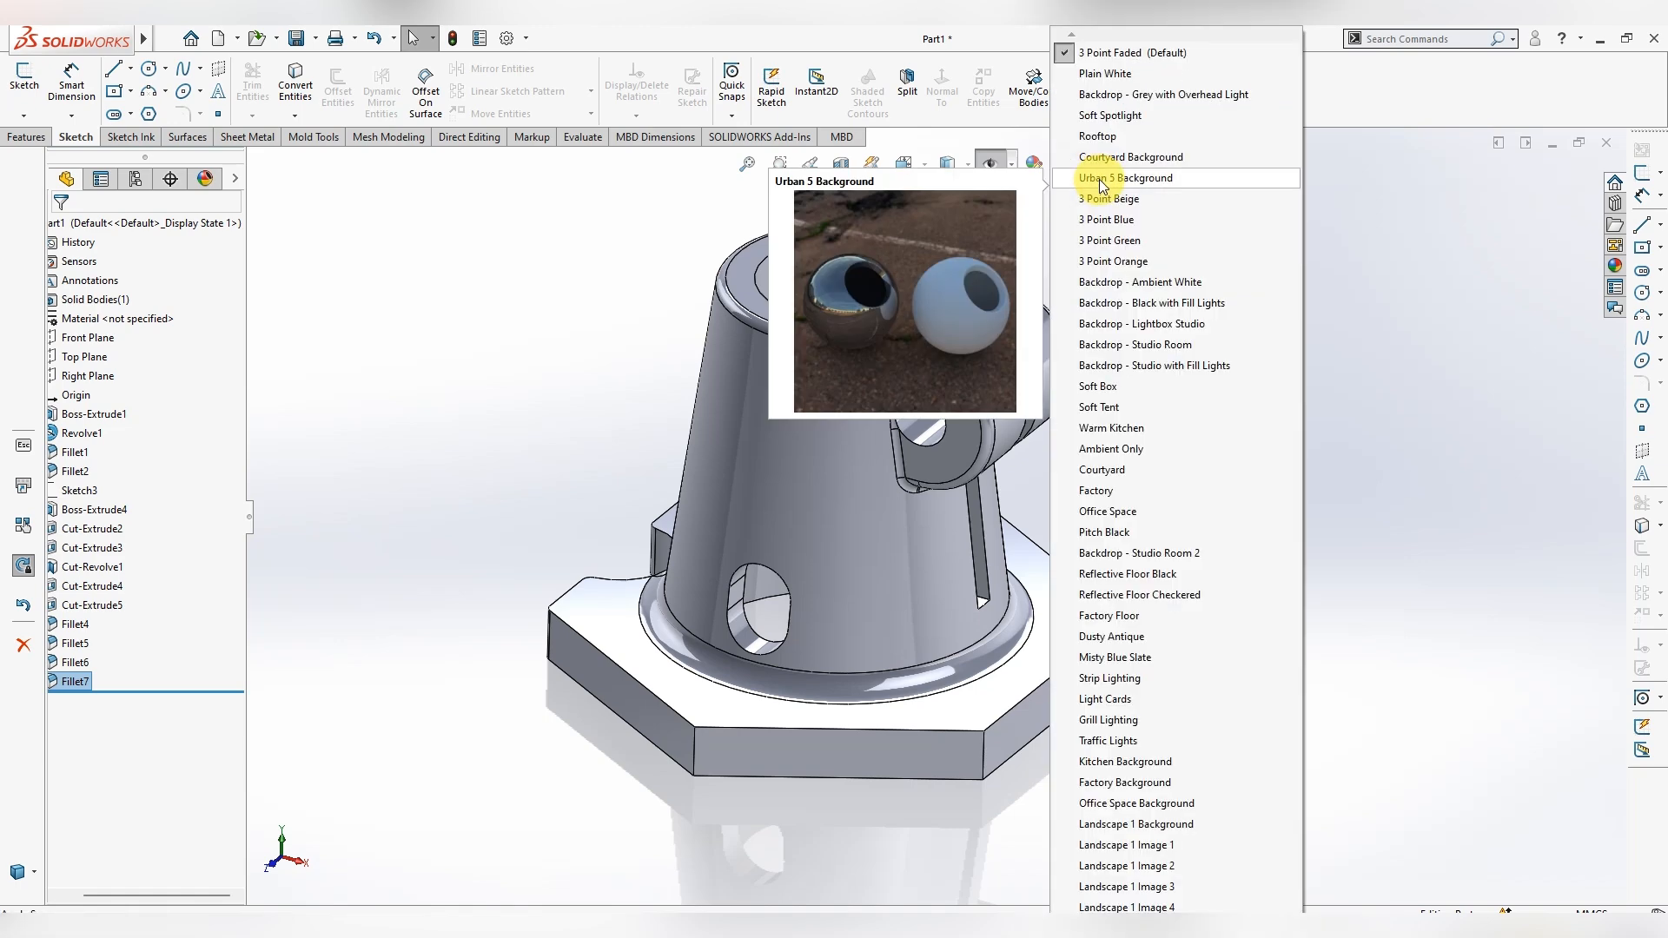
click(1086, 78)
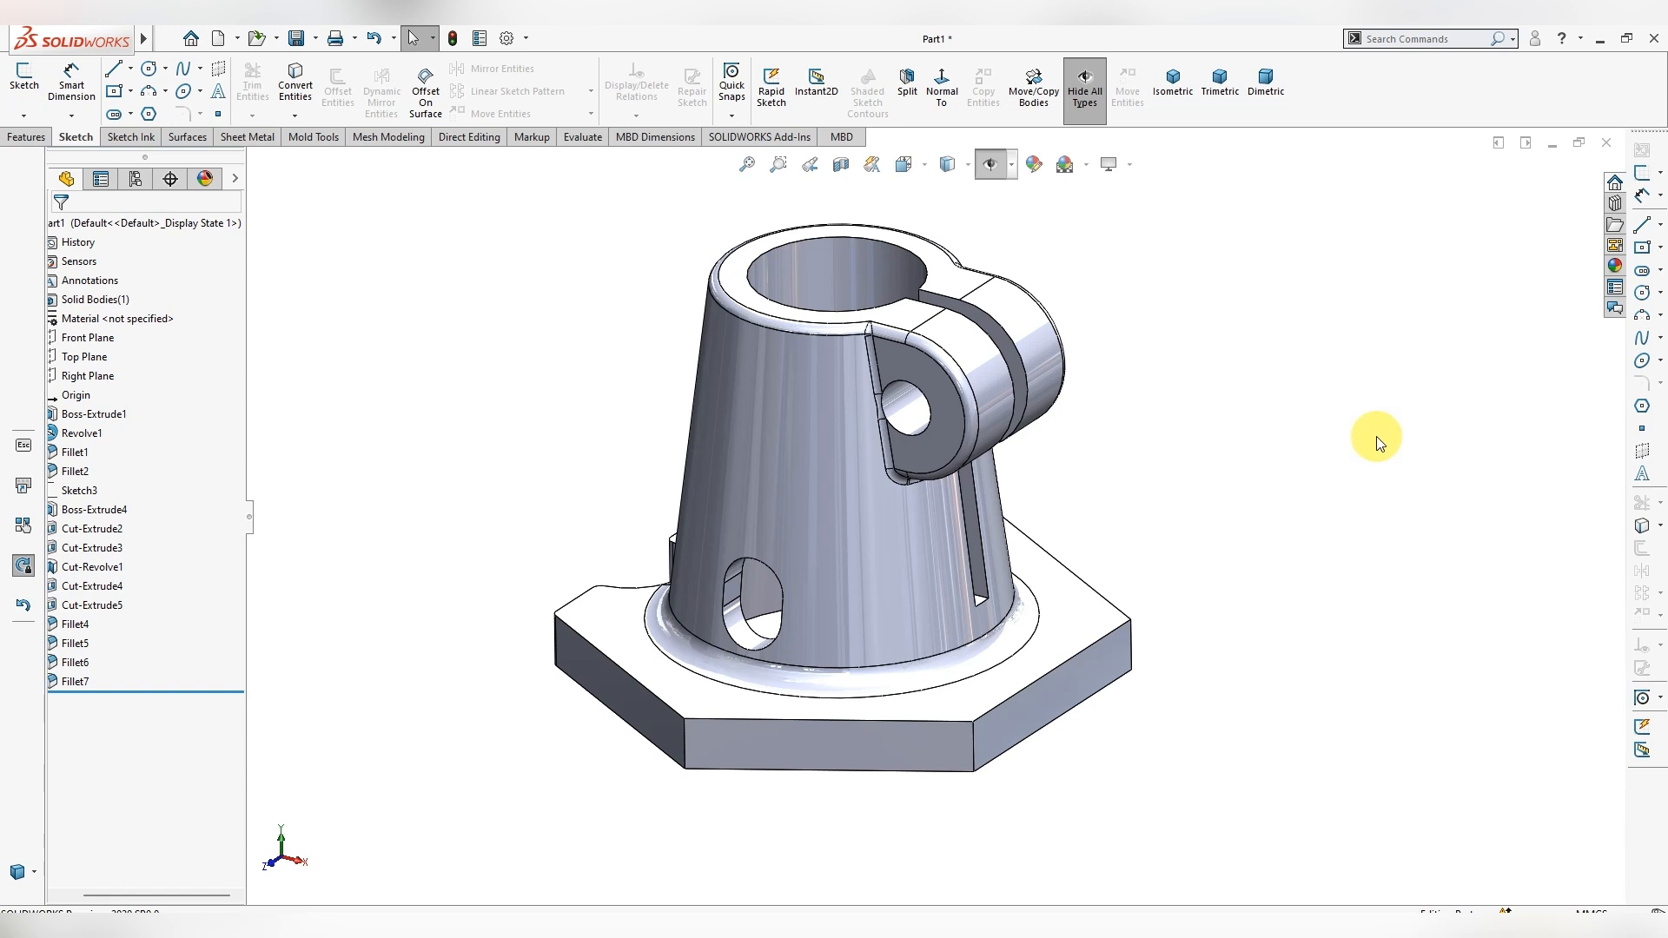
- Apply a reflective Steel appearance from the Metal appearances library to the whole part
click(1614, 267)
click(1377, 194)
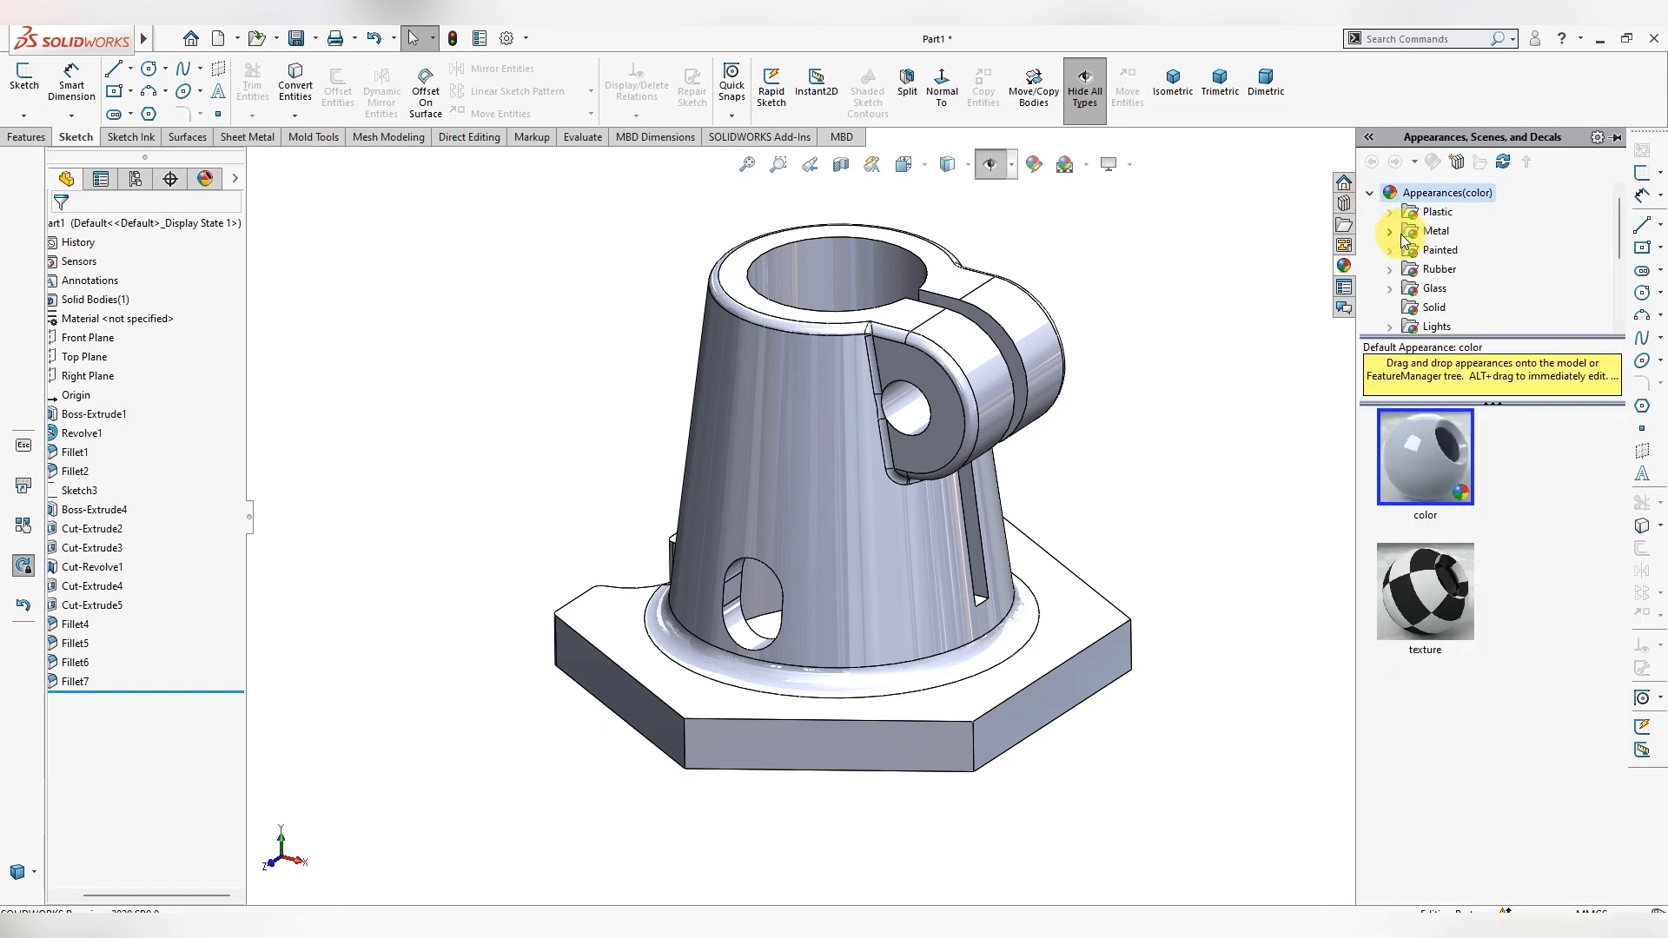
click(1390, 212)
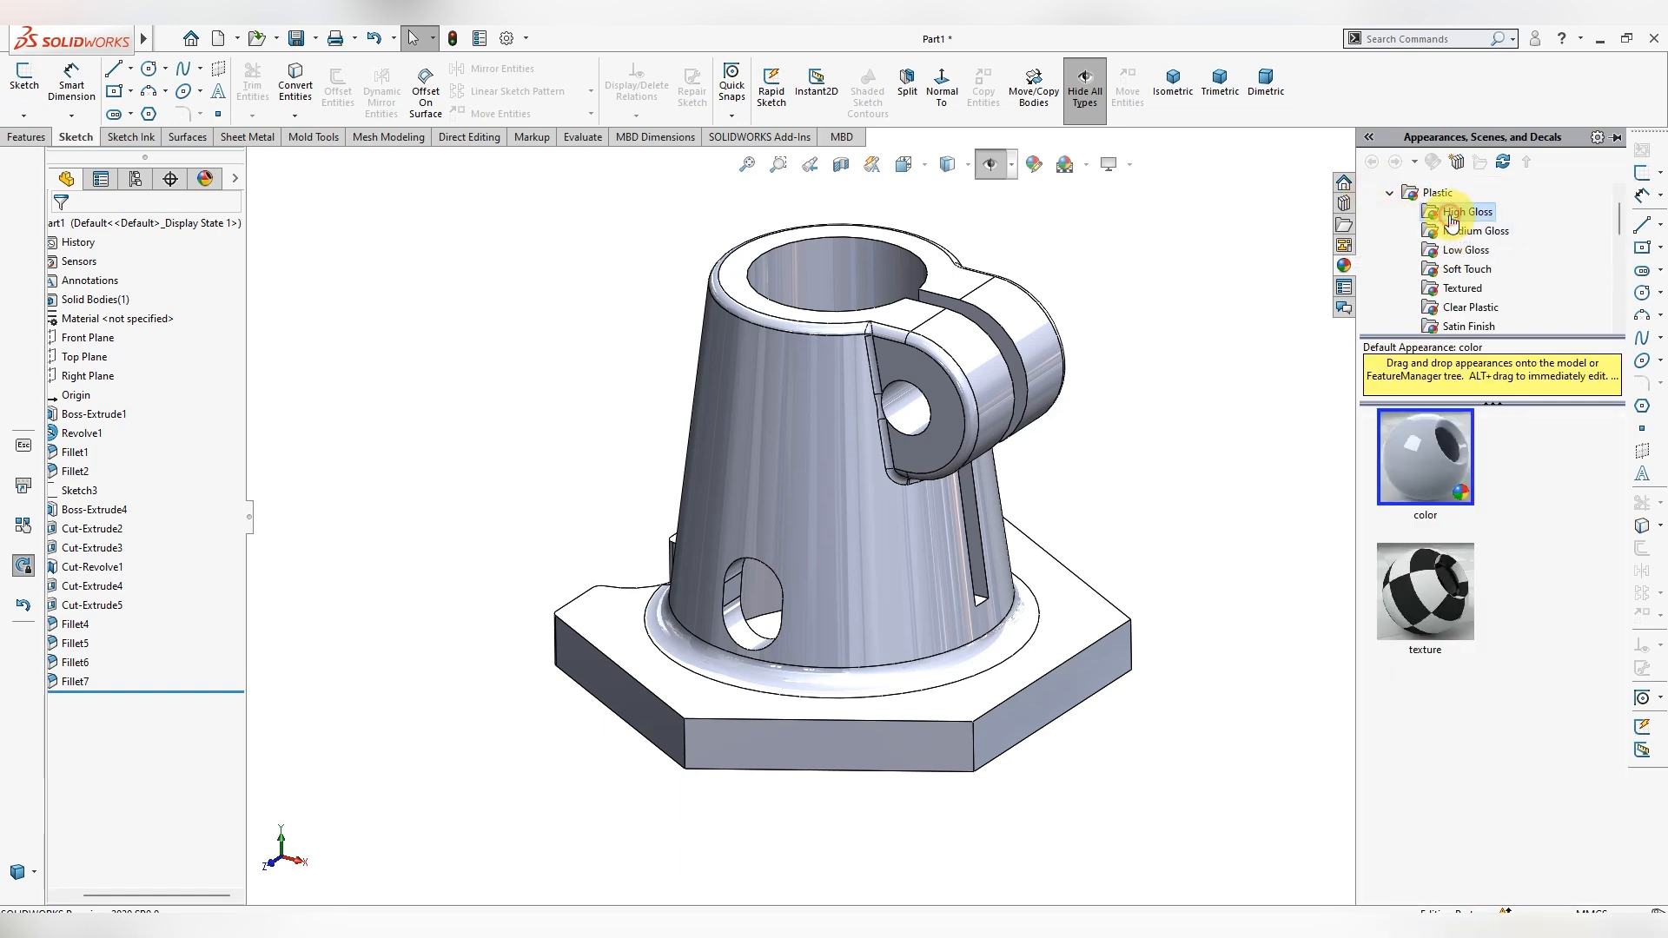
click(1388, 193)
click(1388, 212)
click(1451, 212)
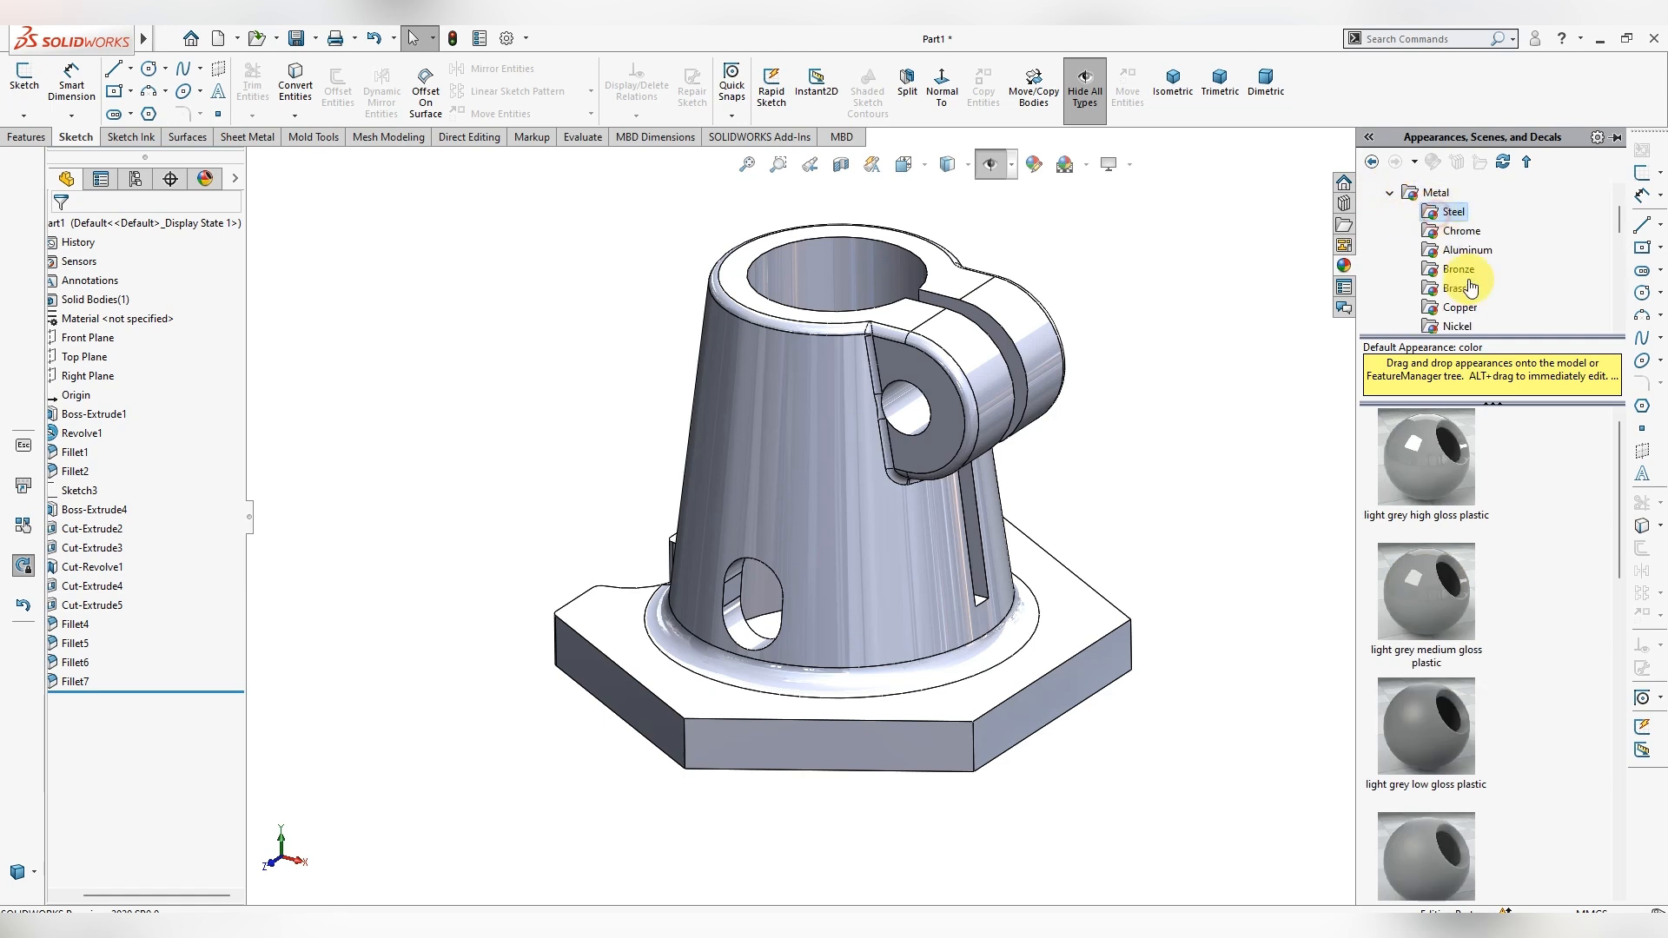
double_click(1444, 465)
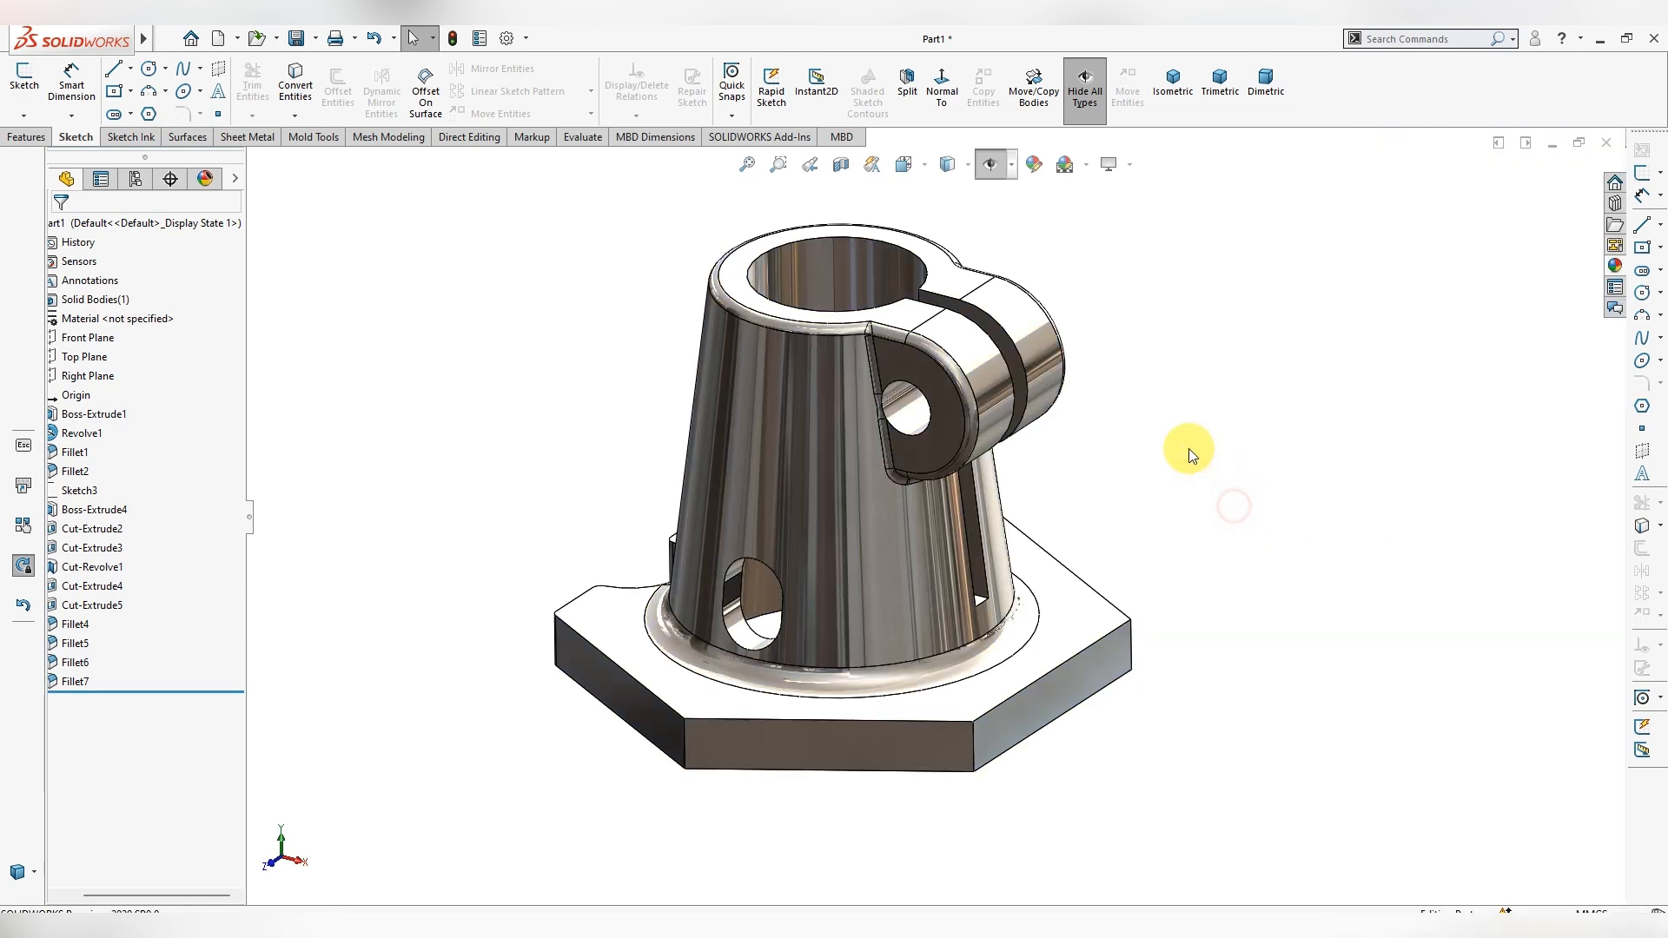
- Colour the inner faces of the cylindrical bore and tapered cavity light pink with RGB 255, 207, 239
click(839, 279)
middle_drag(1149, 447, 1068, 472)
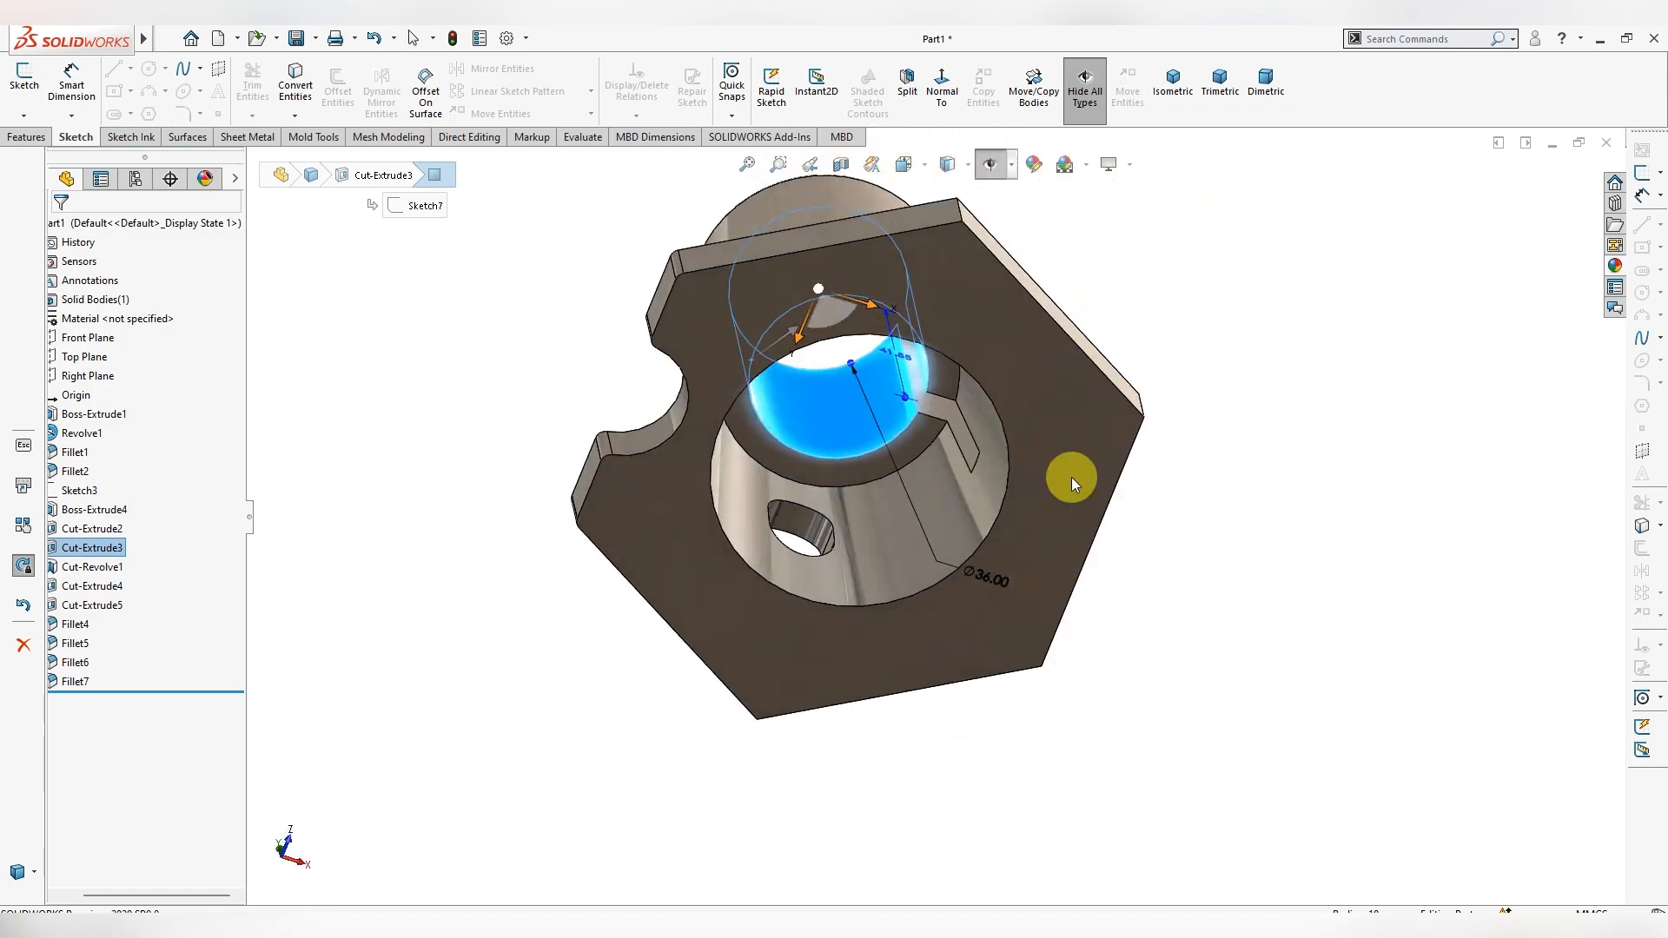
ctrl+click(906, 525)
mouse_move(1169, 514)
middle_down()
mouse_move(1039, 915)
mouse_move(959, 757)
mouse_move(1005, 782)
middle_up()
scroll(932, 698, up, 4)
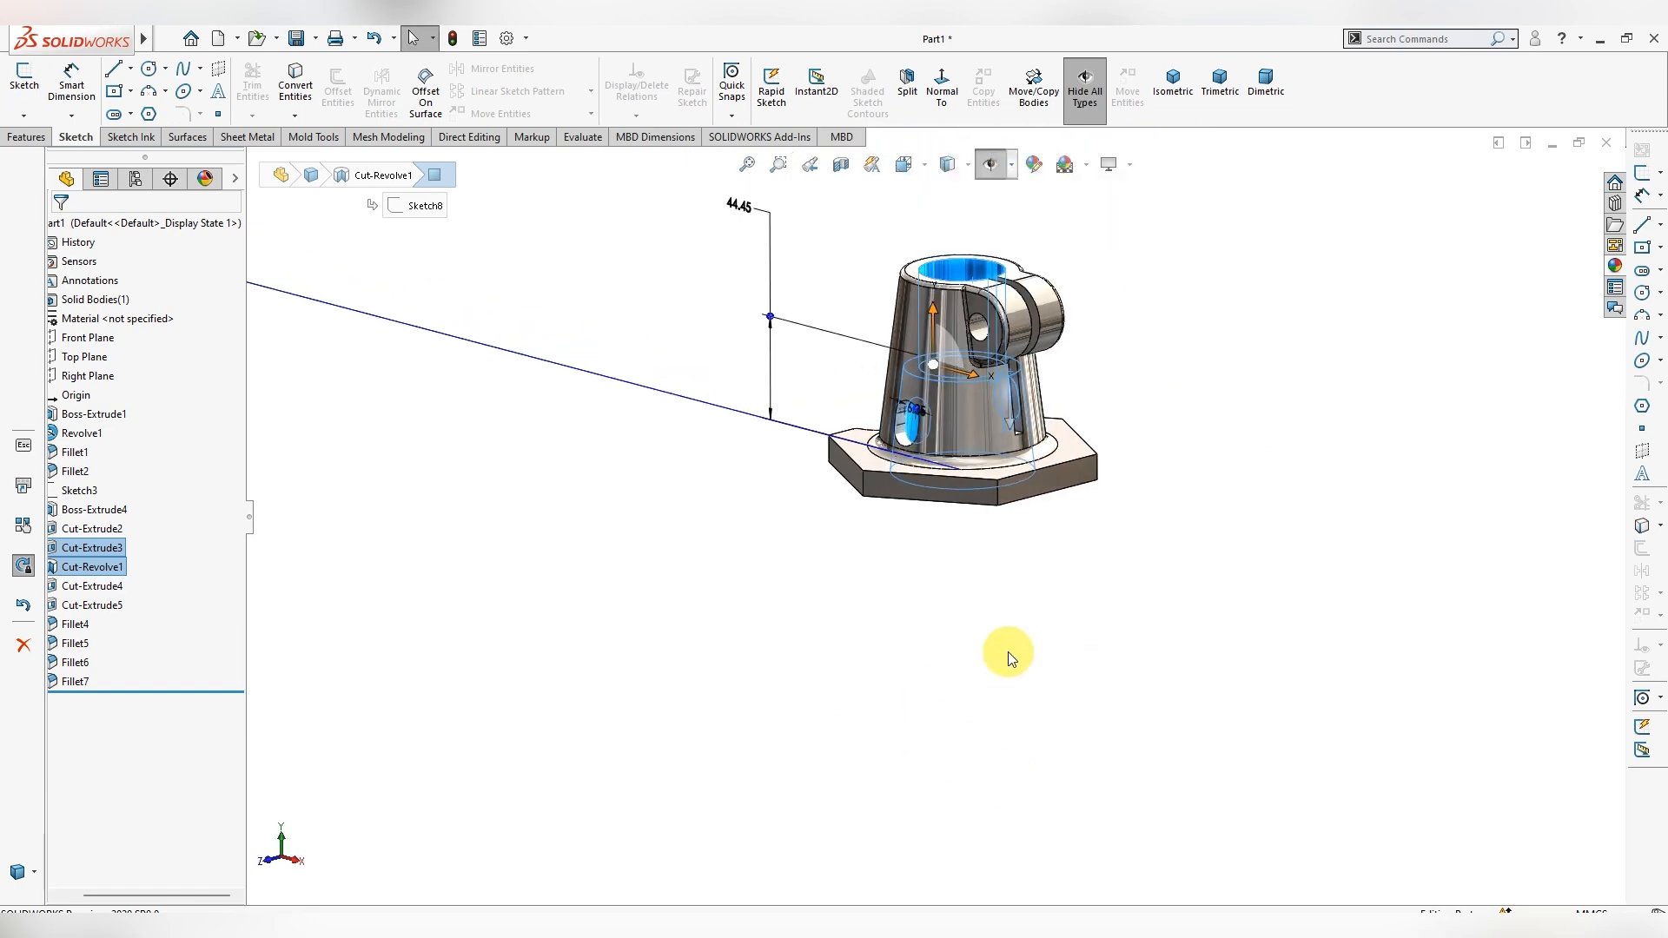
scroll(1051, 278, down, 4)
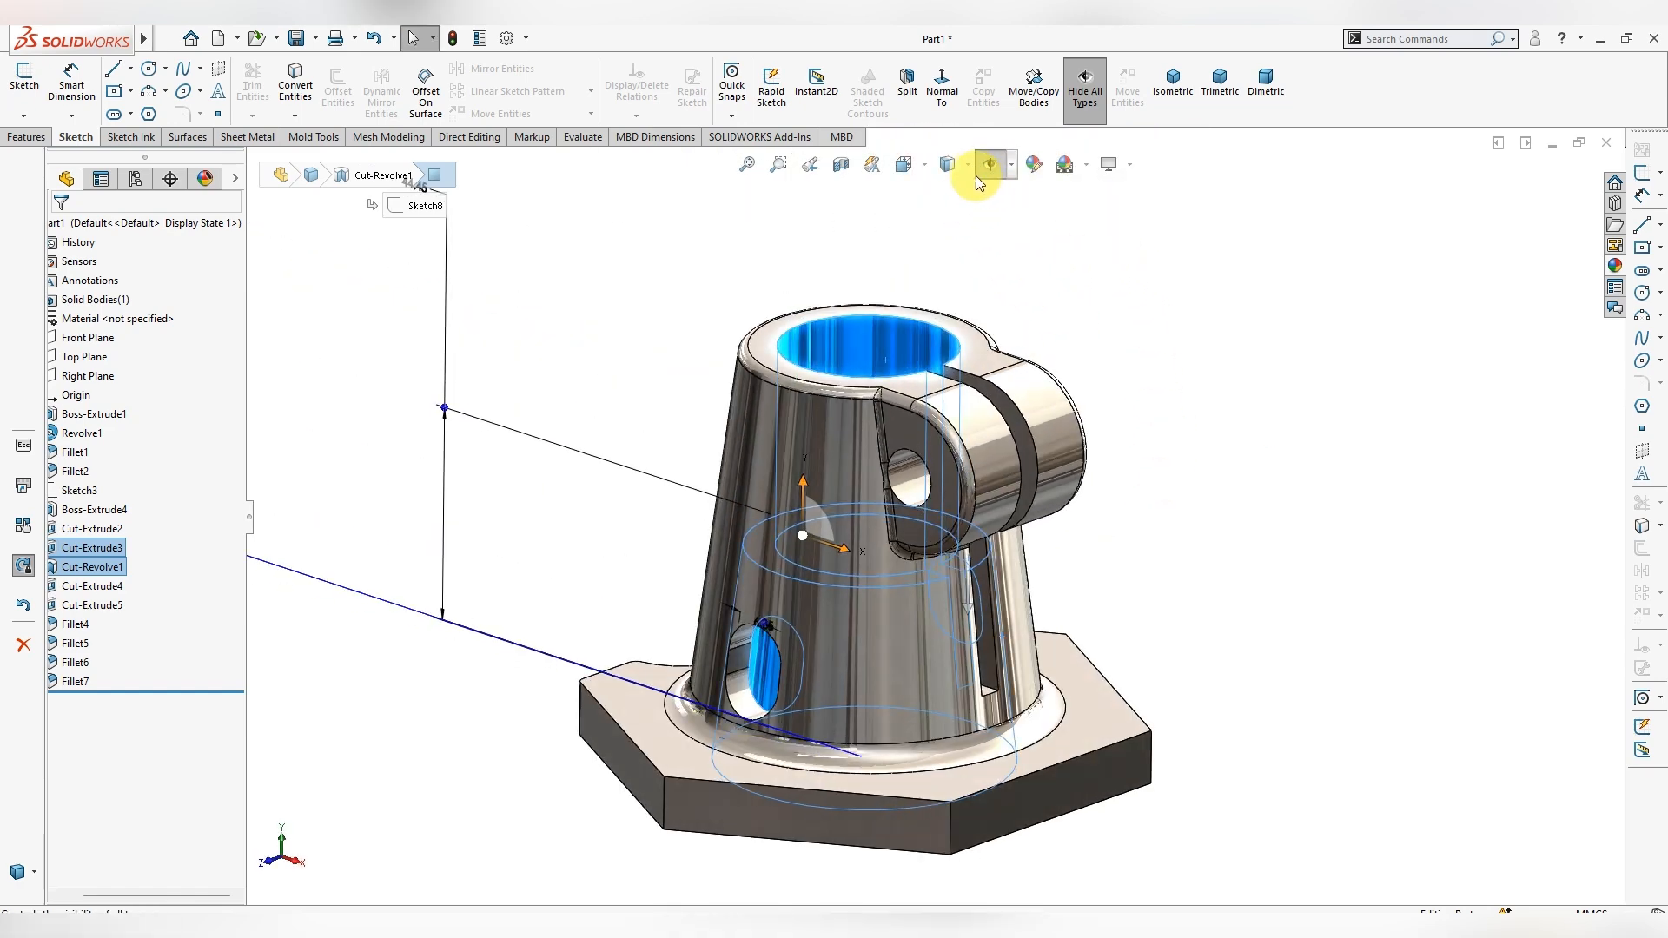
click(1035, 165)
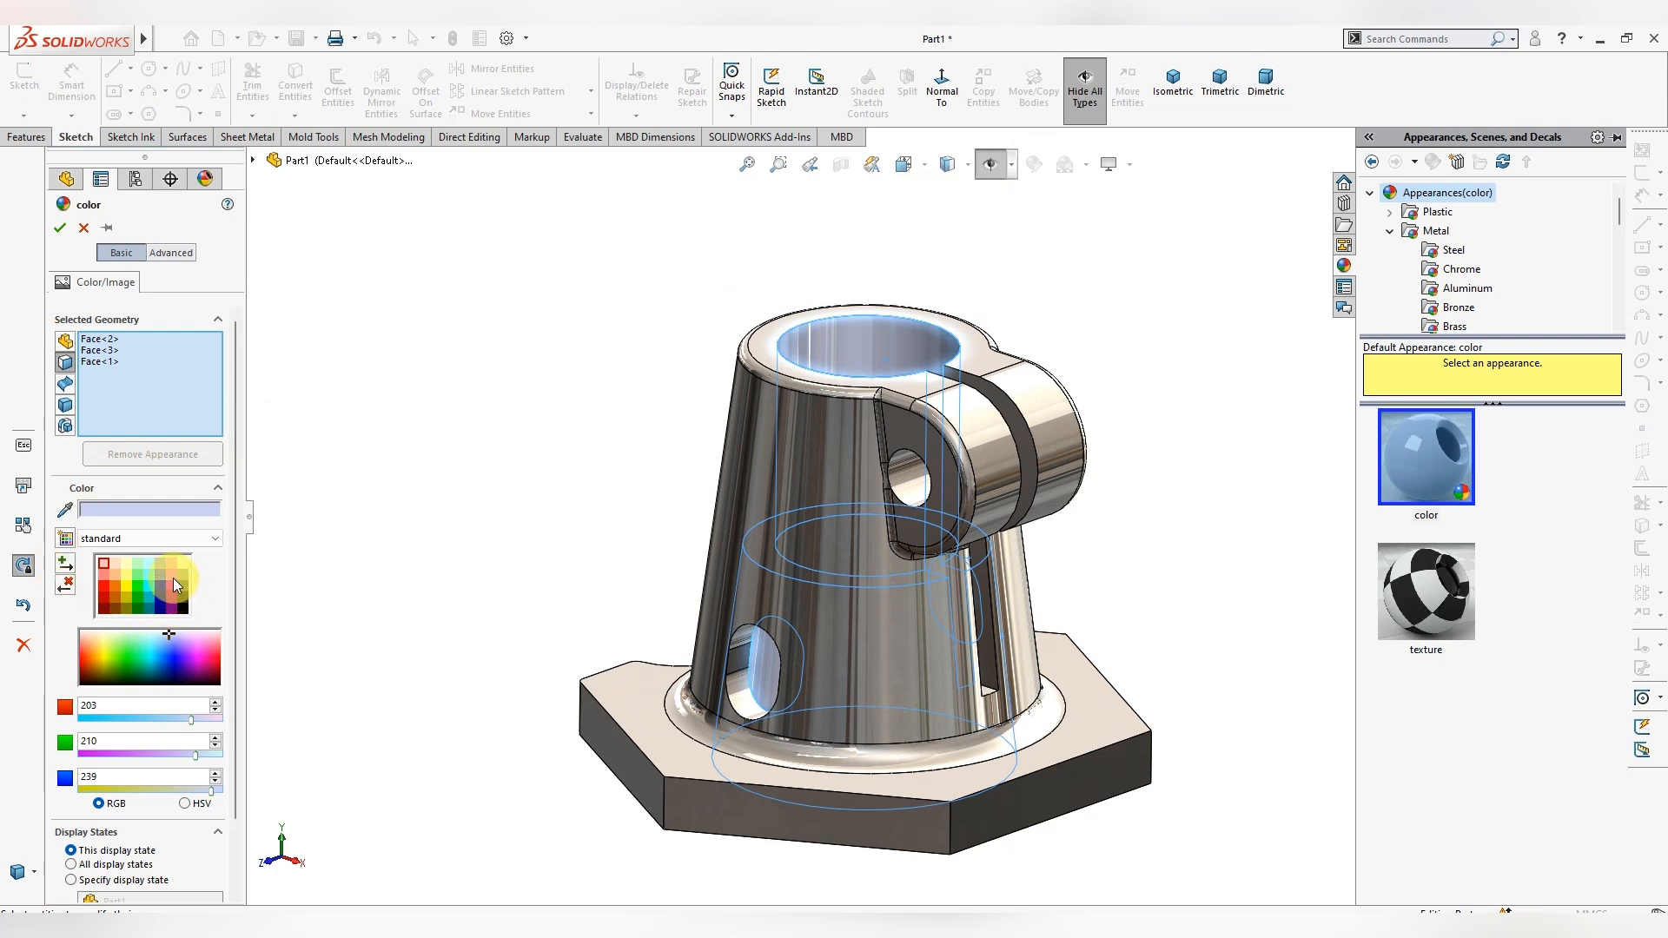
click(206, 634)
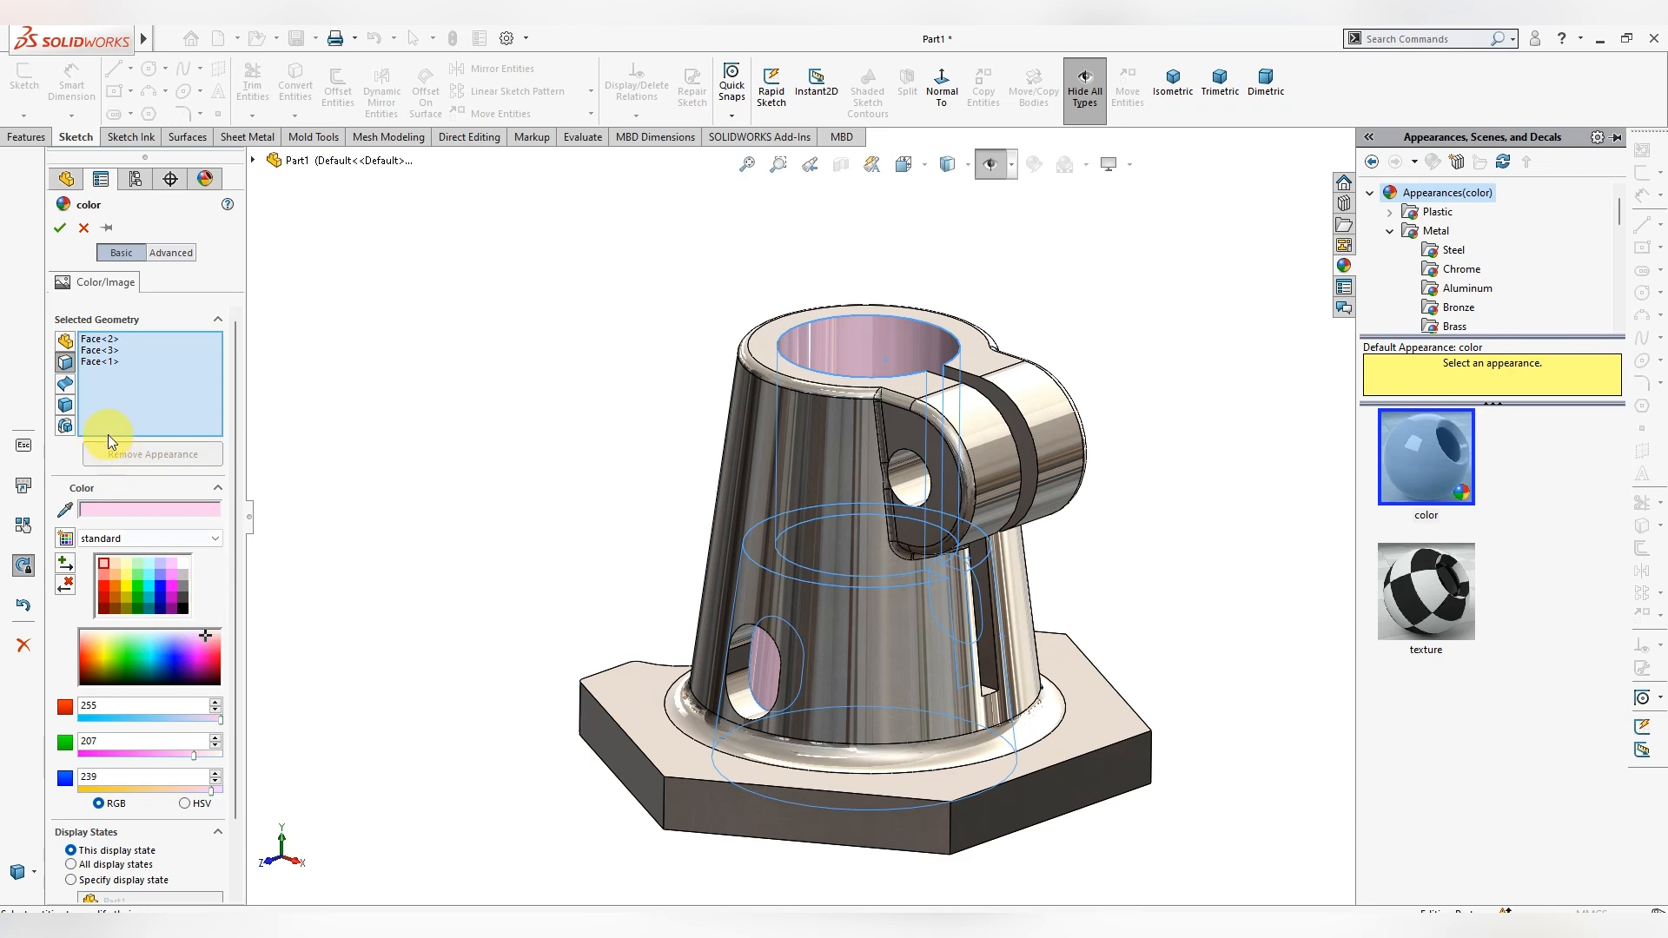
click(59, 228)
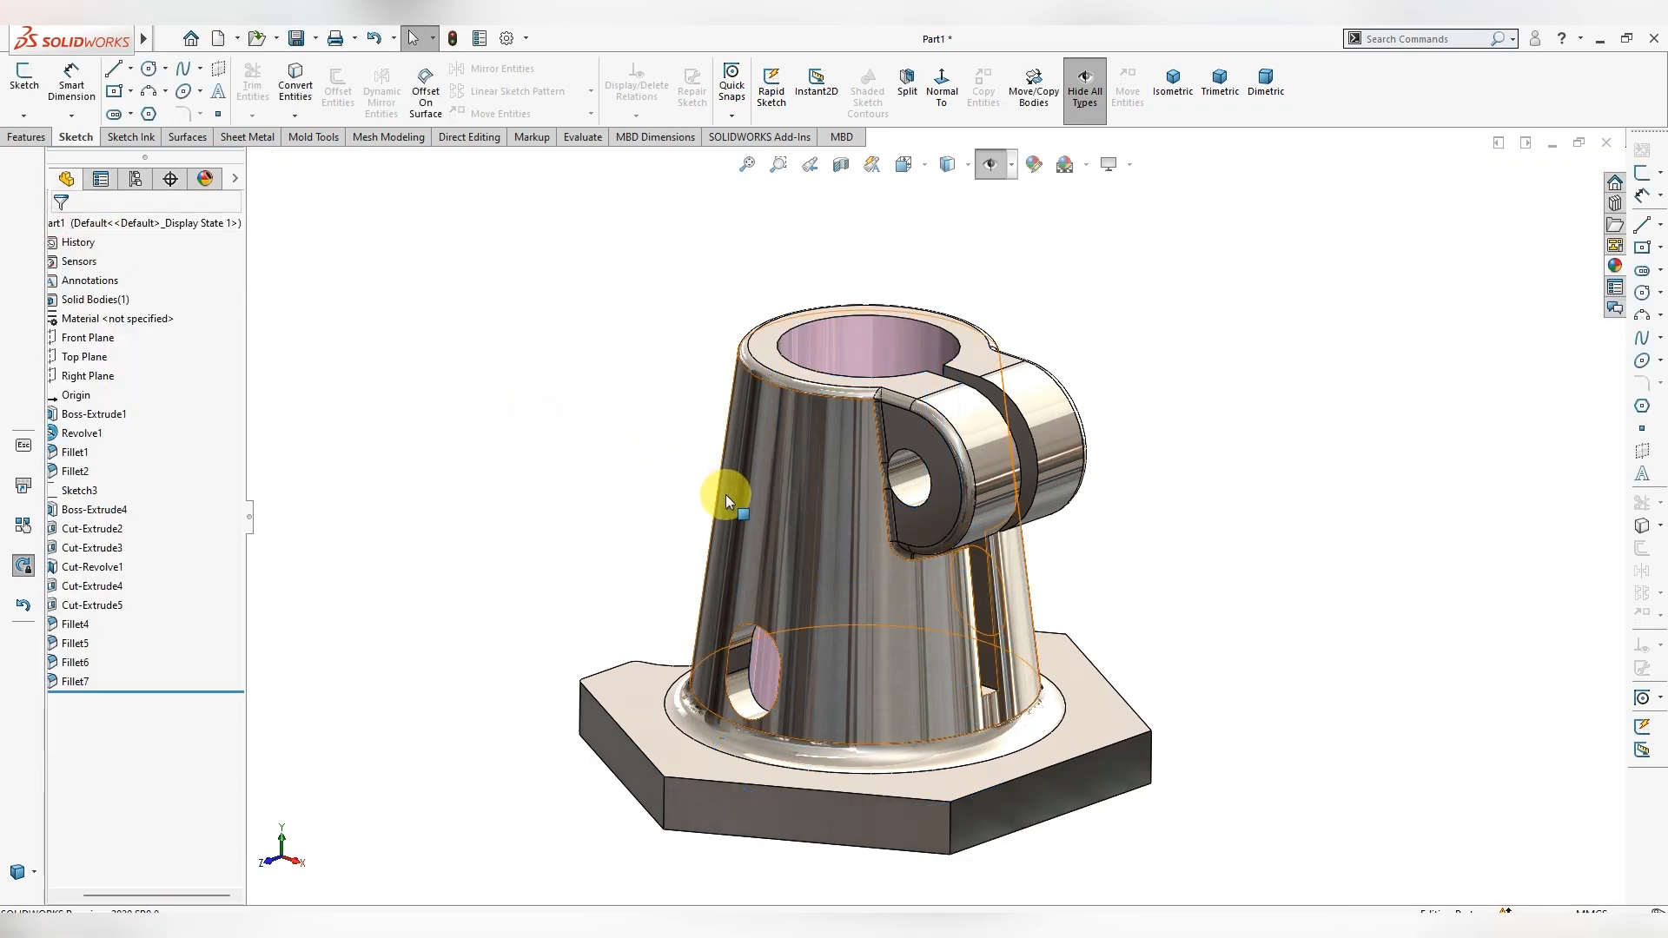